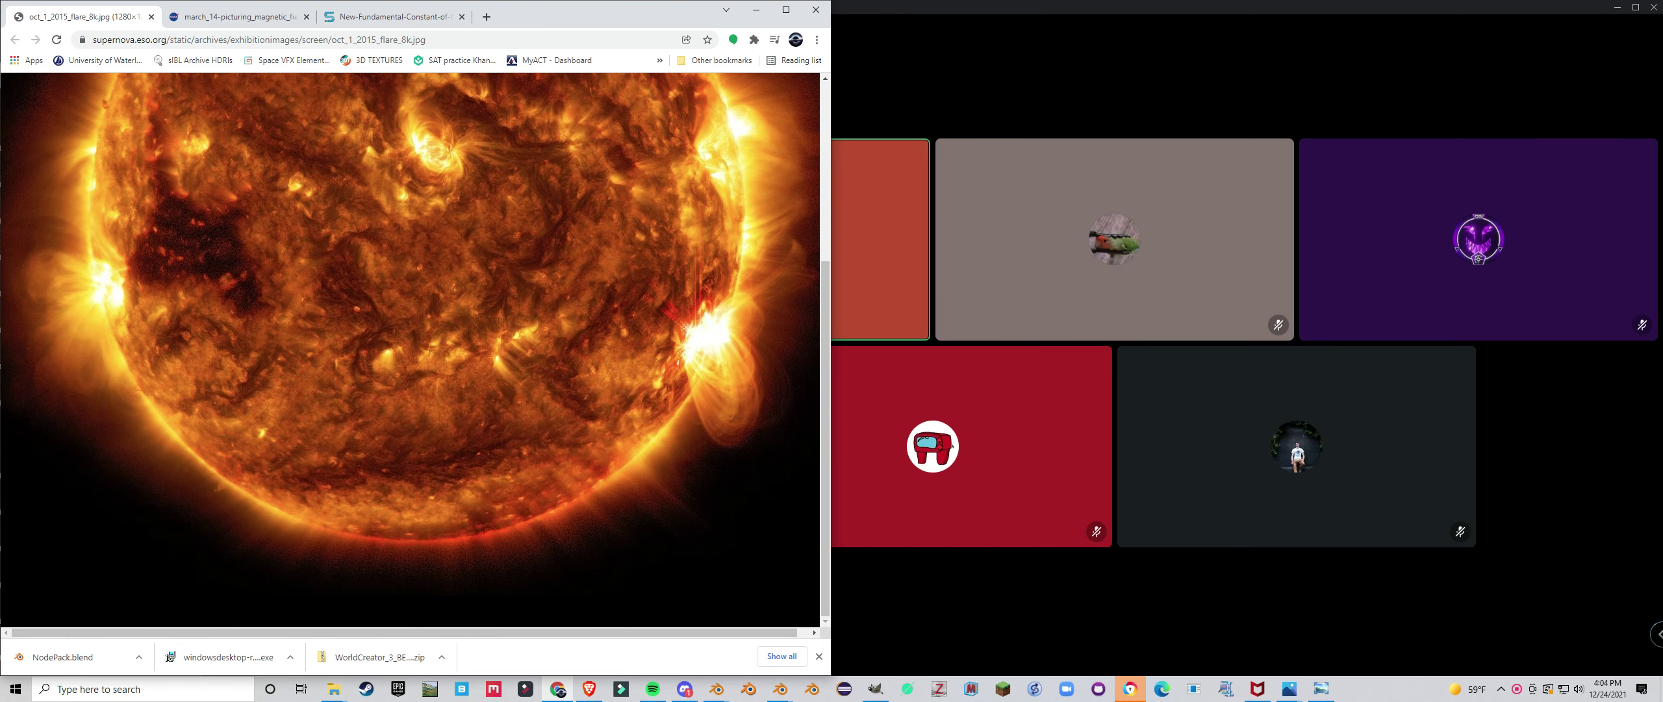
Examine the surface texture, bright flares and glowing edge of the sun in the oct_1_2015_flare_8k.jpg reference image.
scroll(416, 351, "up", 1)
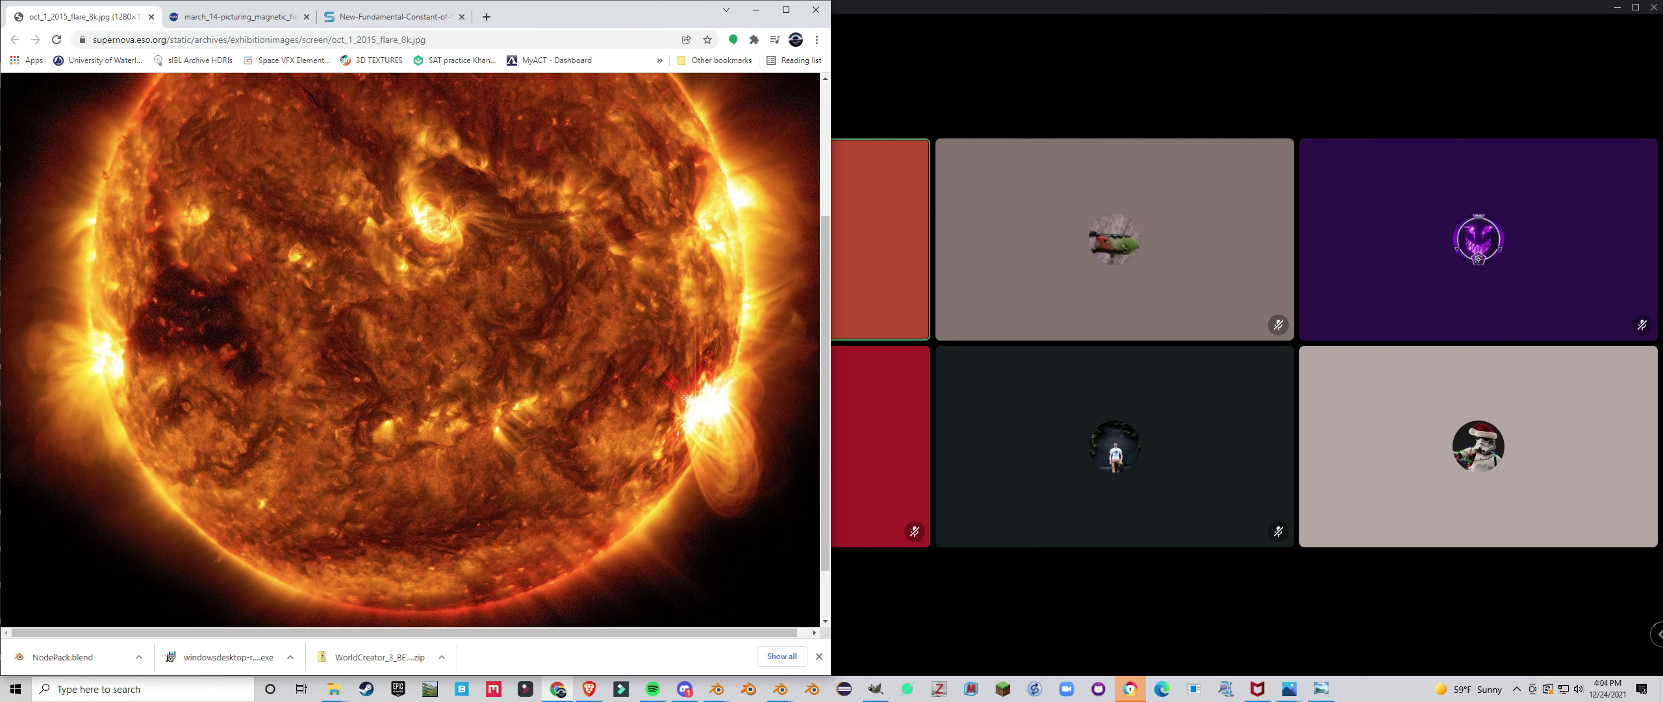
scroll(416, 350, "up", 2)
scroll(415, 351, "right", 1)
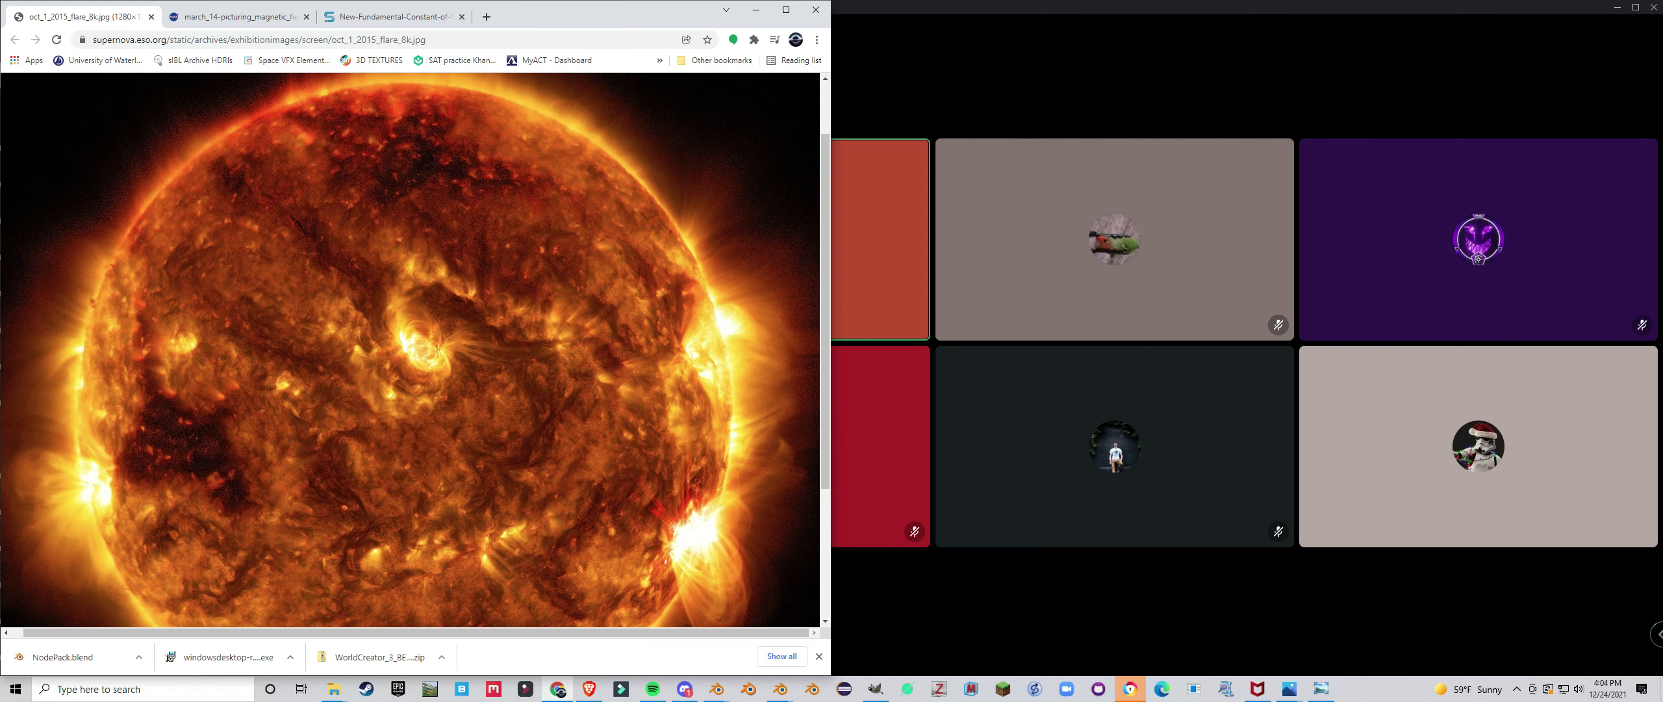
scroll(415, 351, "down", 1)
scroll(416, 351, "left", 1)
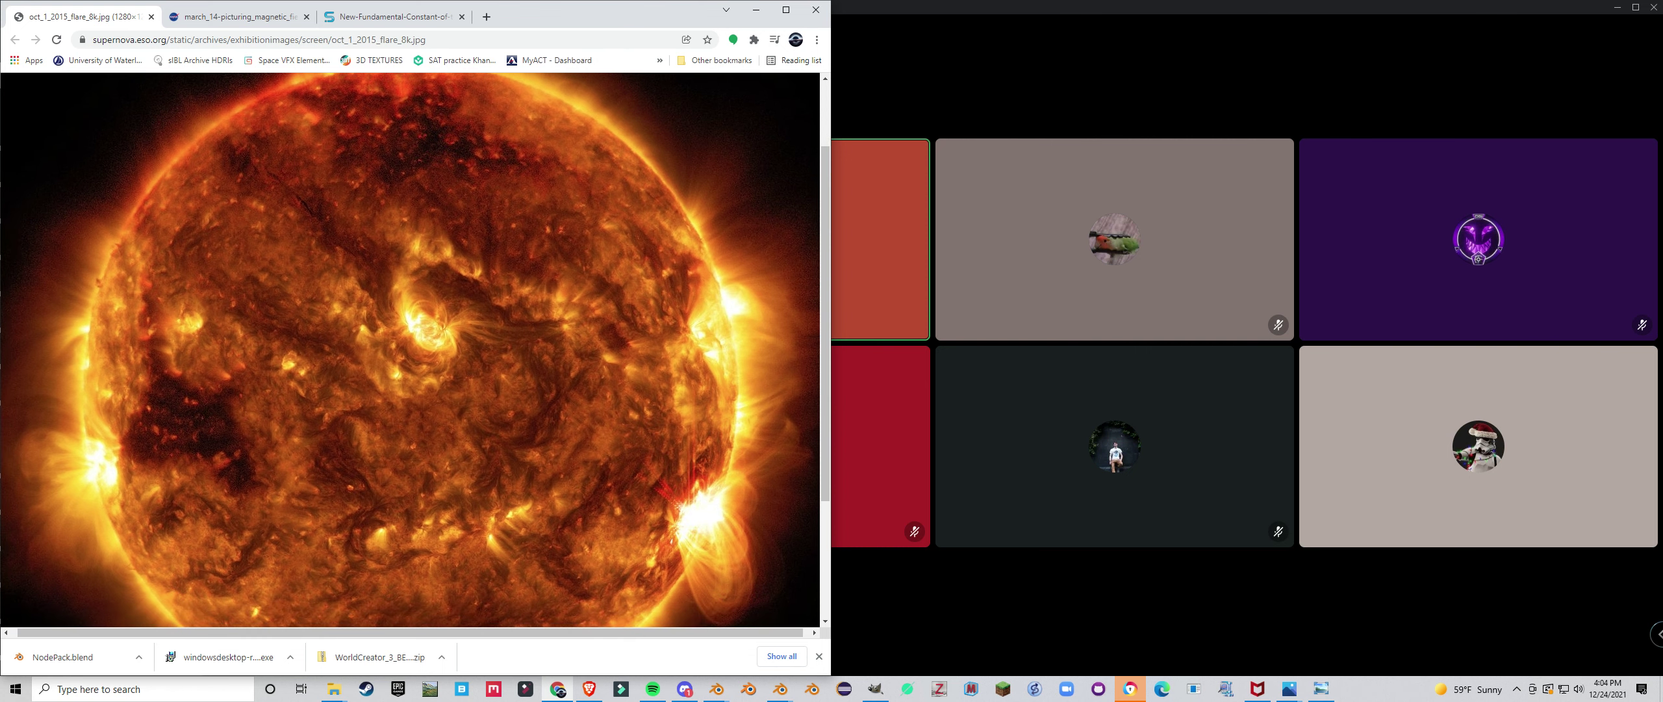
scroll(416, 351, "down", 1)
scroll(416, 350, "left", 1)
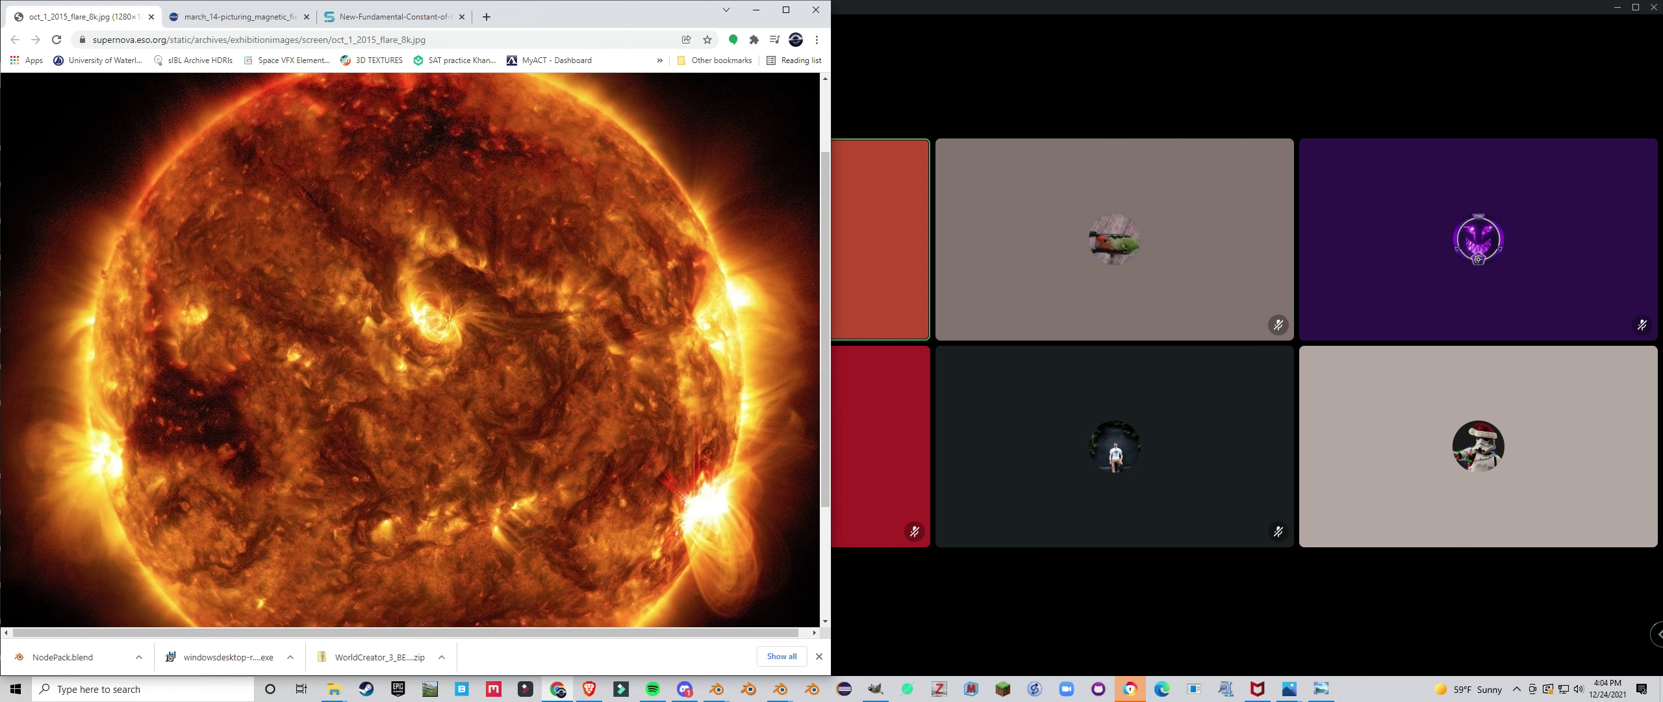
scroll(416, 351, "up", 1)
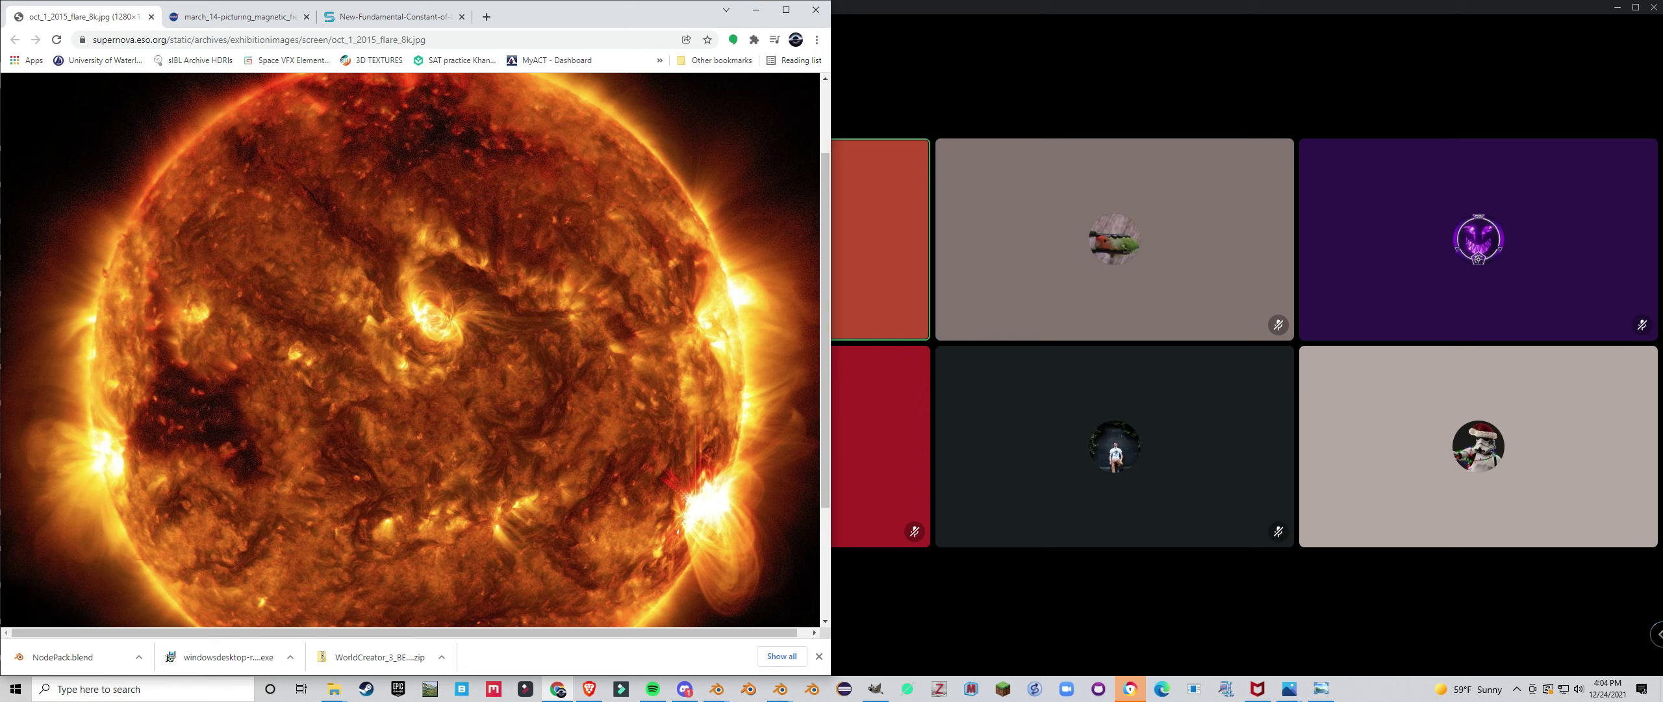
scroll(416, 351, "down", 3)
scroll(416, 351, "up", 2)
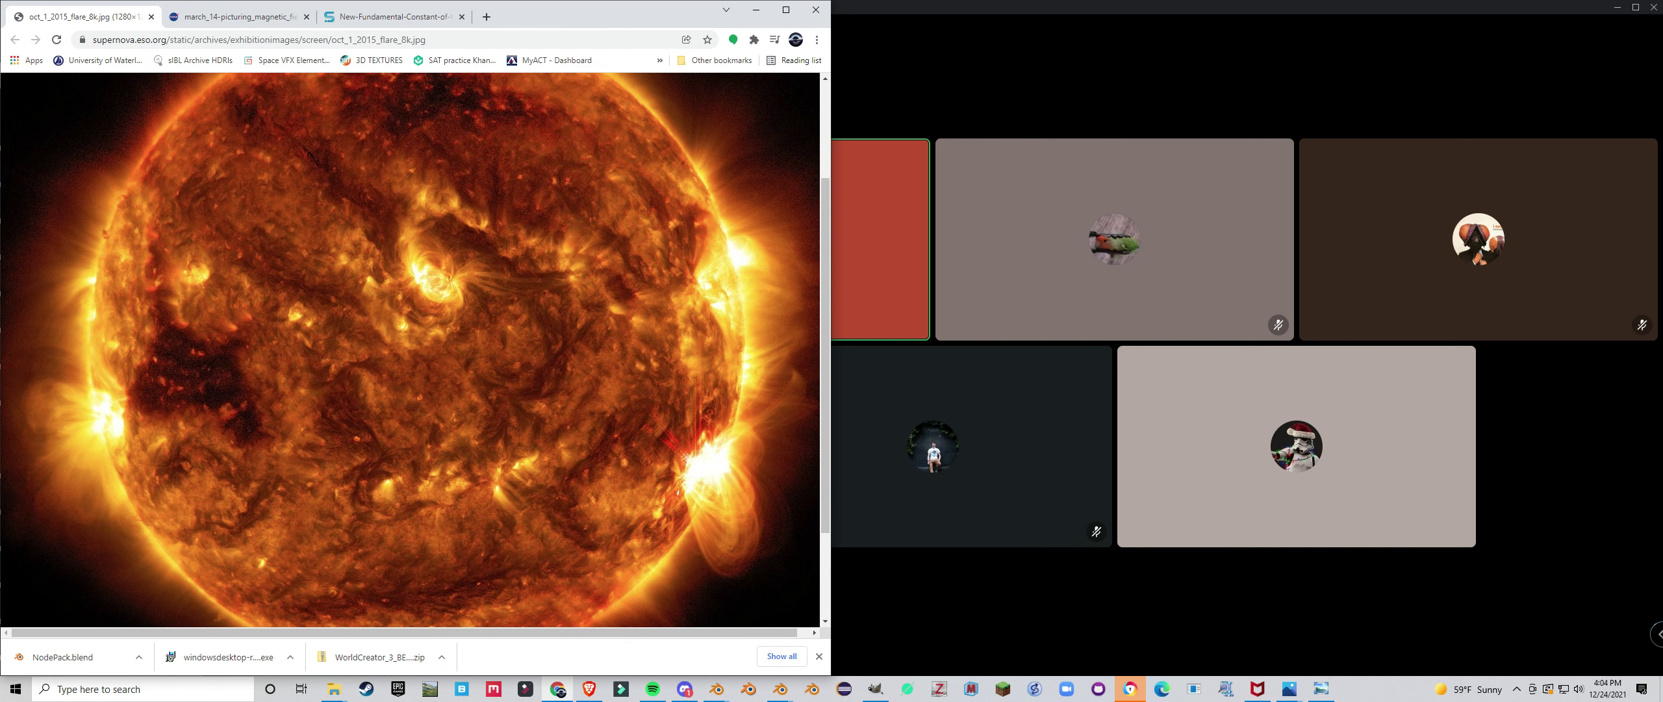
scroll(416, 351, "up", 2)
scroll(416, 351, "down", 2)
scroll(415, 351, "up", 2)
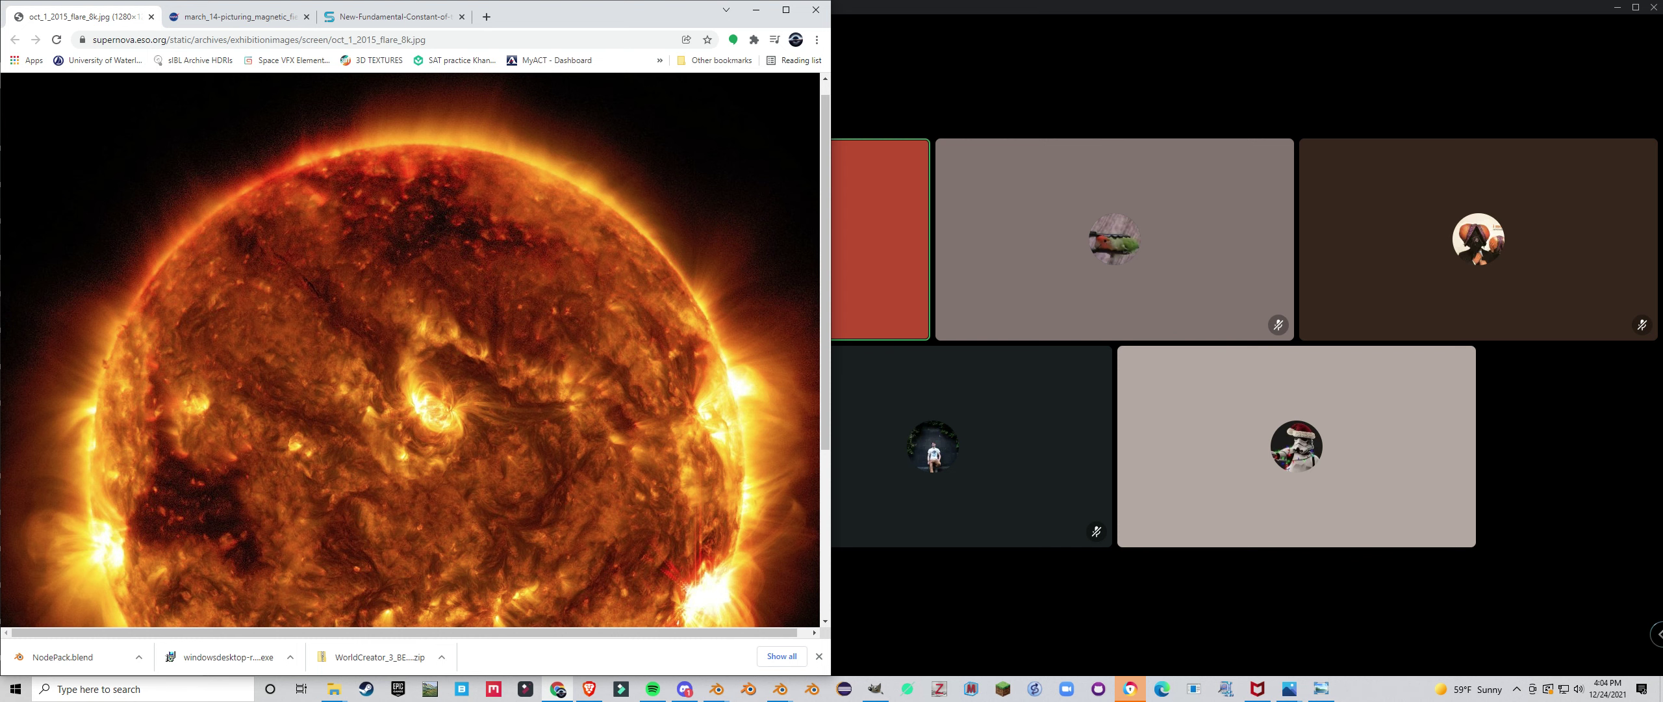
scroll(415, 350, "up", 1)
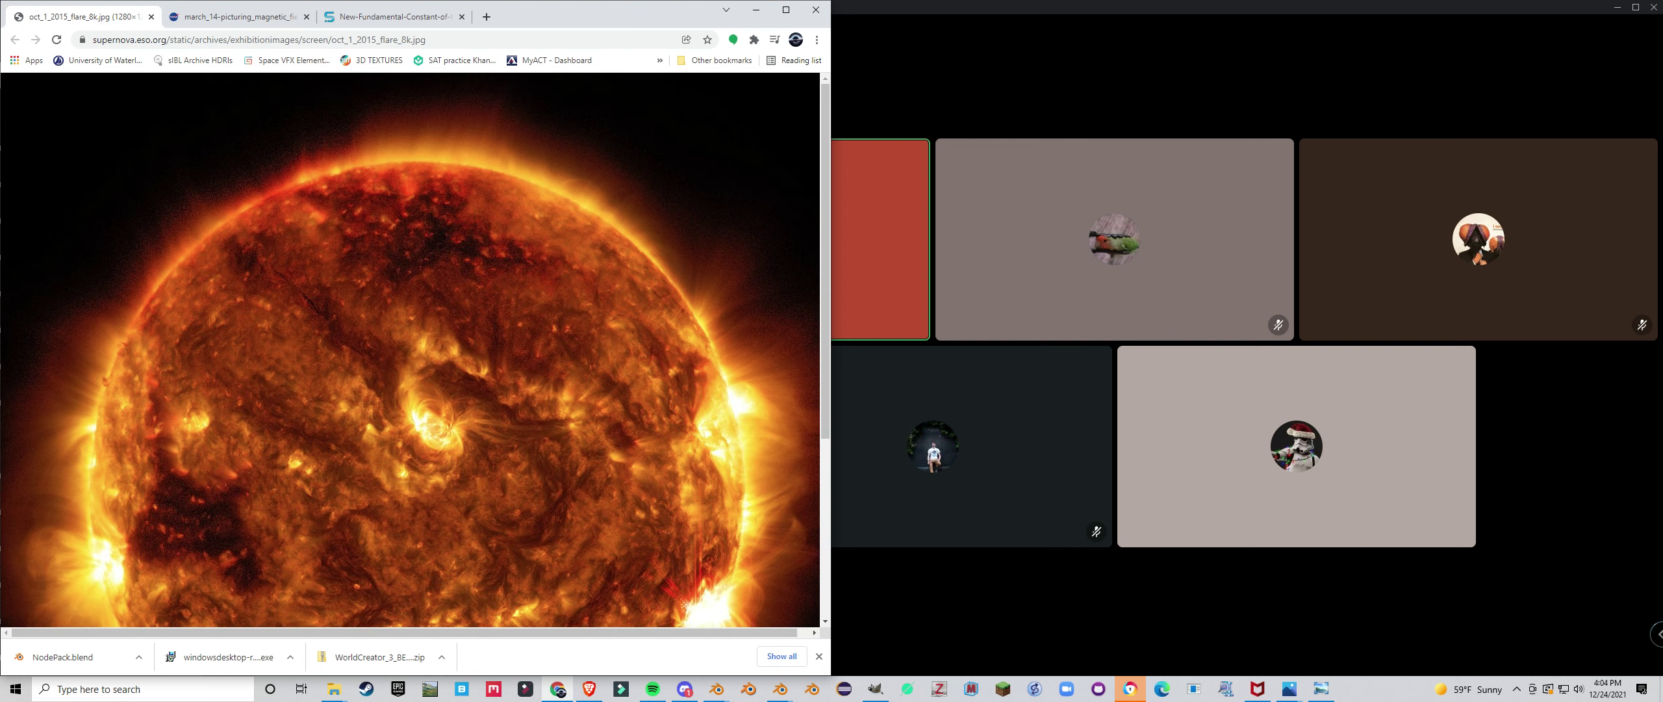
scroll(415, 351, "down", 1)
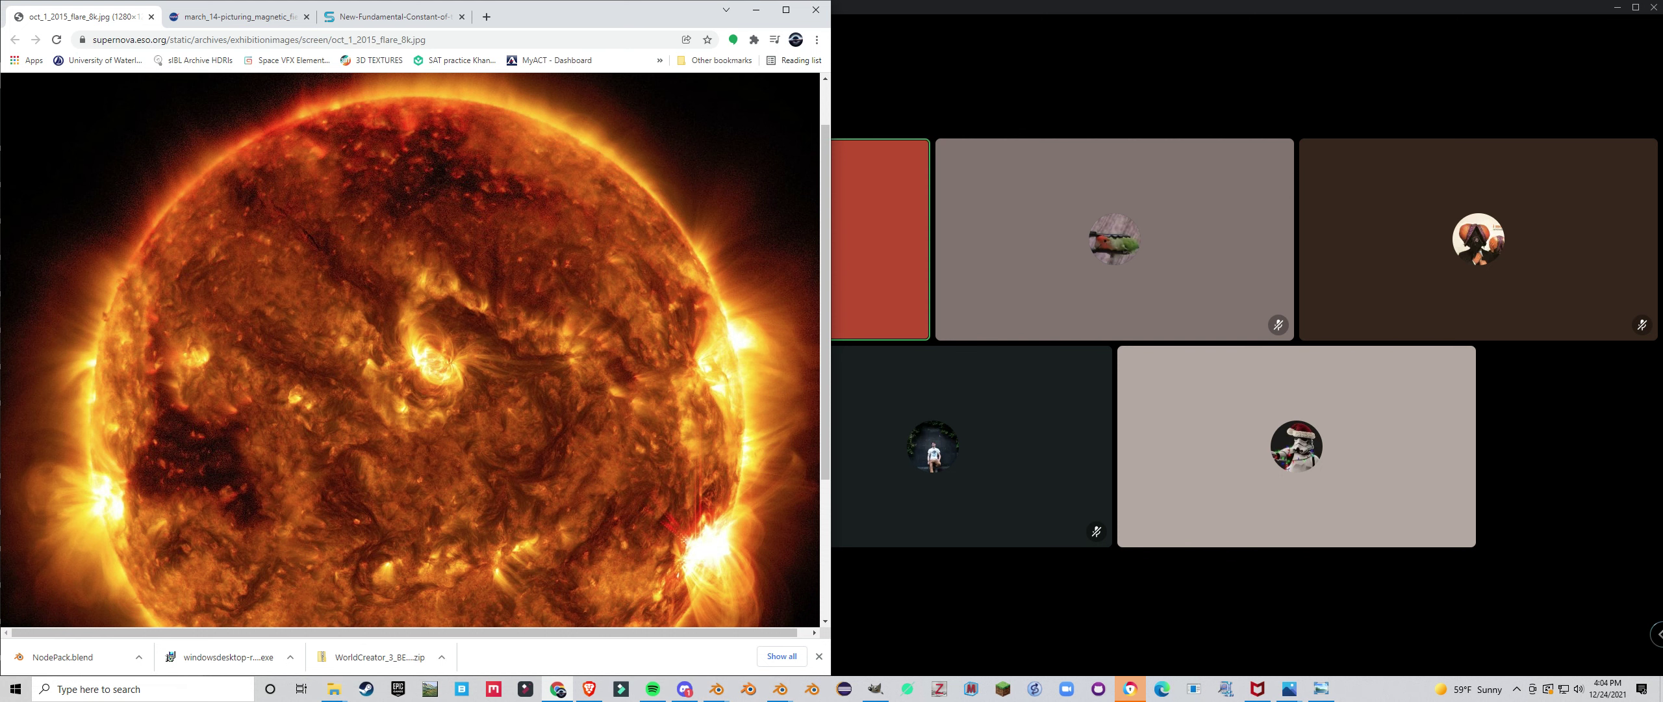
Switch to the Blender Render window, view the blue star render and display the result in Slot 2.
mouse_move(780, 688)
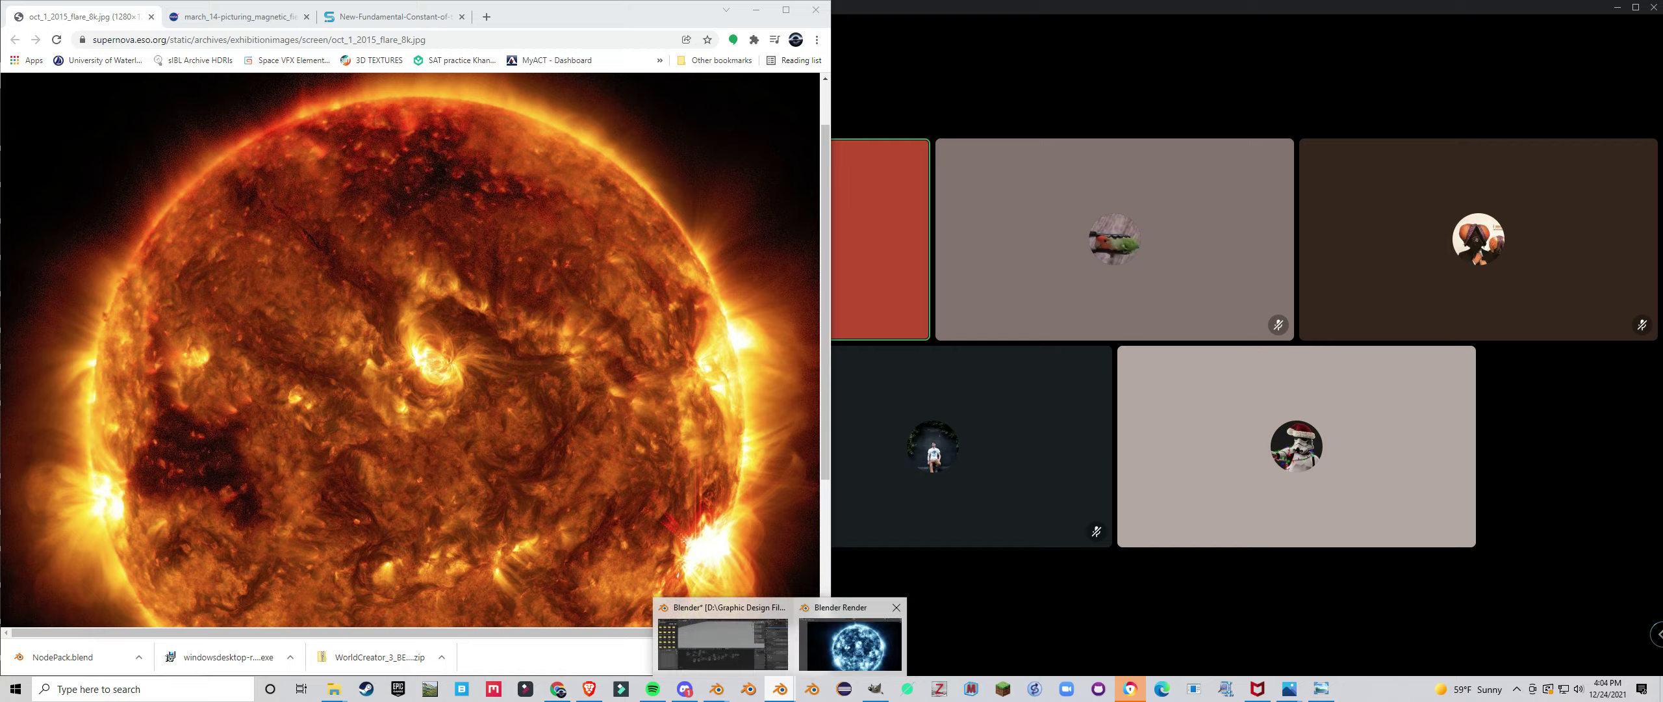
left_click(868, 633)
middle_click_drag(940, 480, 816, 517)
scroll(890, 400, "up", 2)
scroll(890, 399, "down", 1)
scroll(854, 328, "down", 1)
mouse_move(854, 328)
middle_mouse_down()
mouse_move(670, 333)
mouse_move(841, 348)
middle_mouse_up()
left_click(1318, 29)
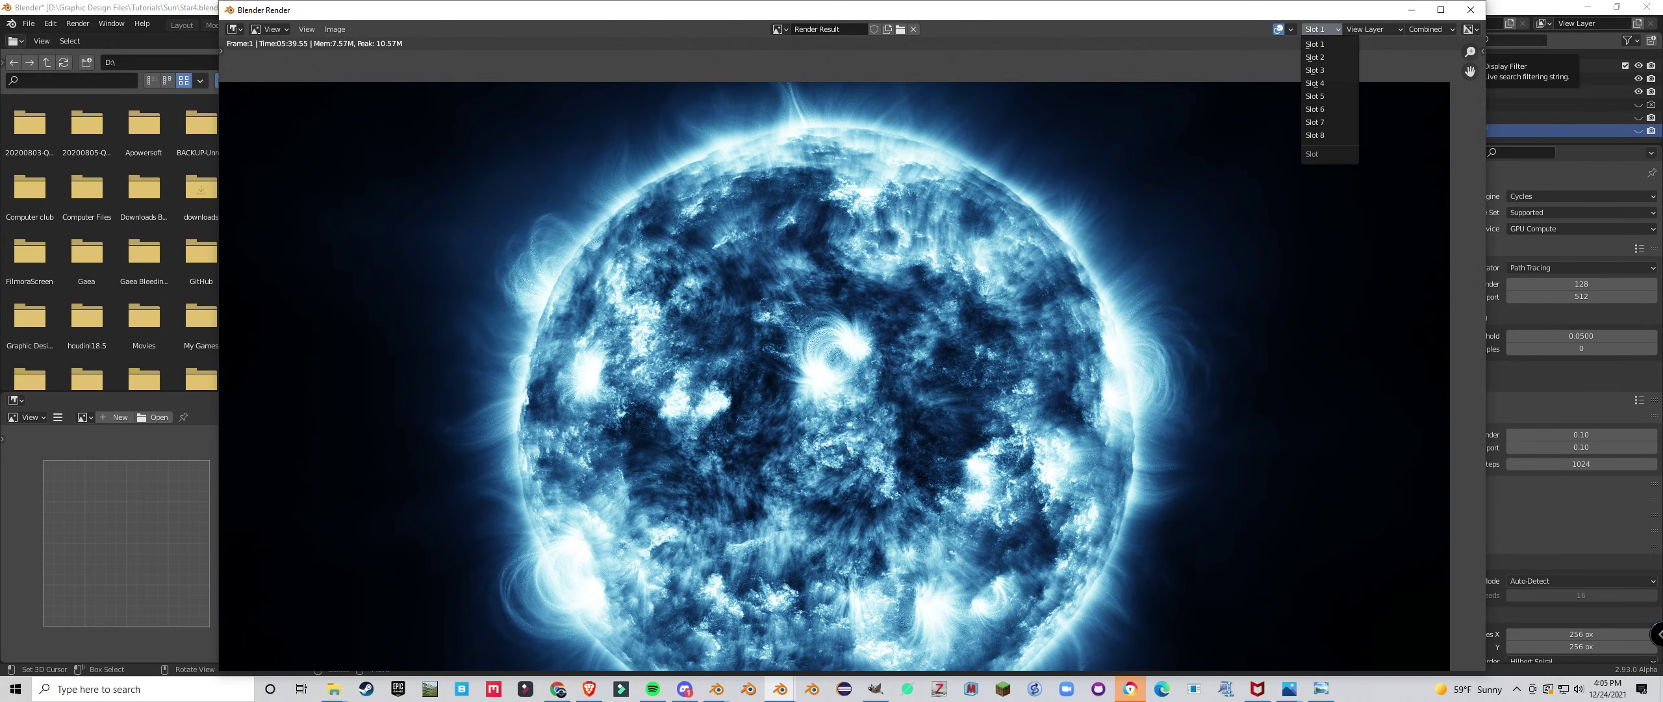
left_click(1322, 55)
Examine the Slot 2 star render up close and as a whole, including its surface swirls, flare loops and corona.
middle_click_drag(1014, 279, 1098, 333)
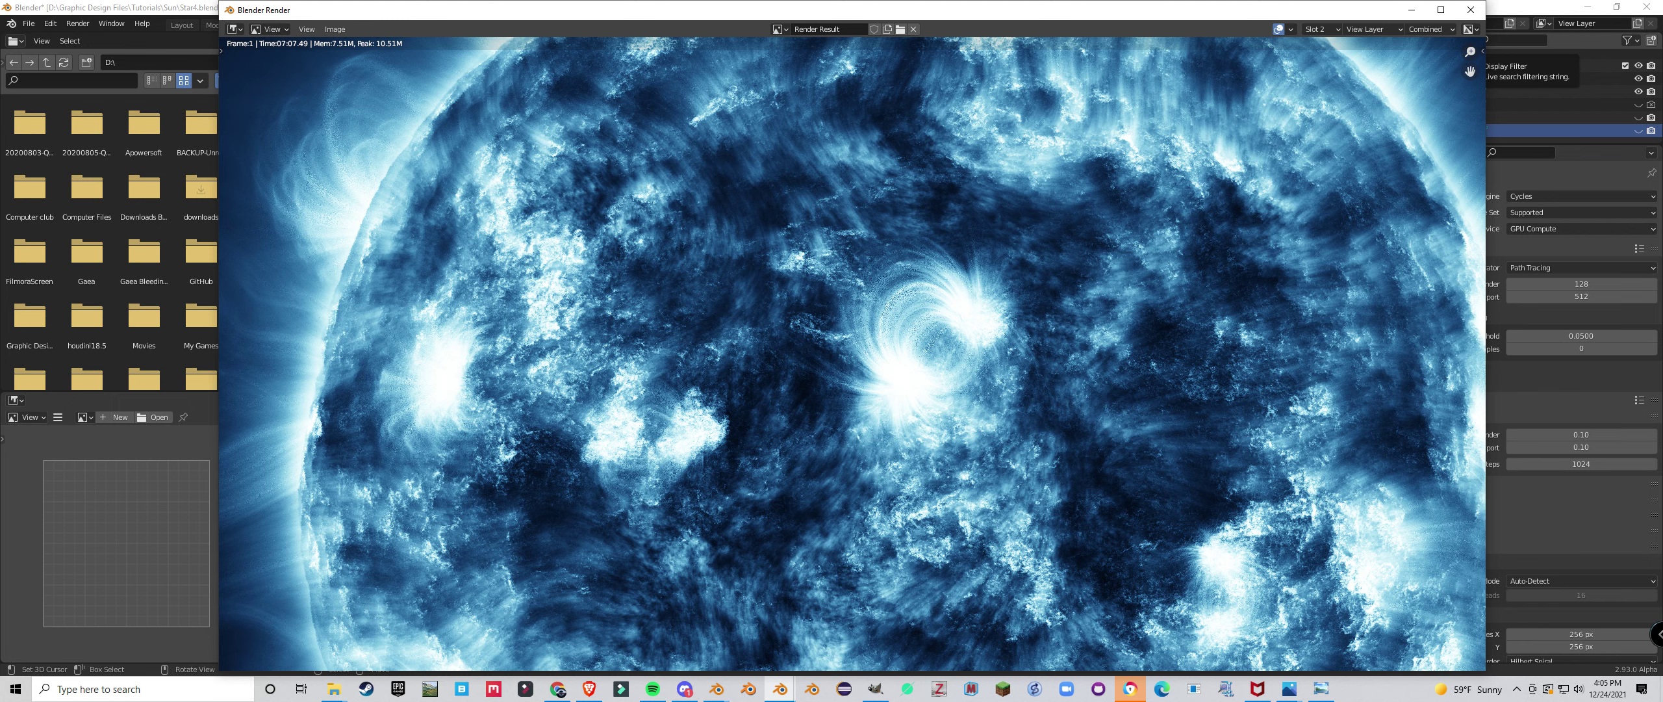
scroll(853, 353, "down", 3)
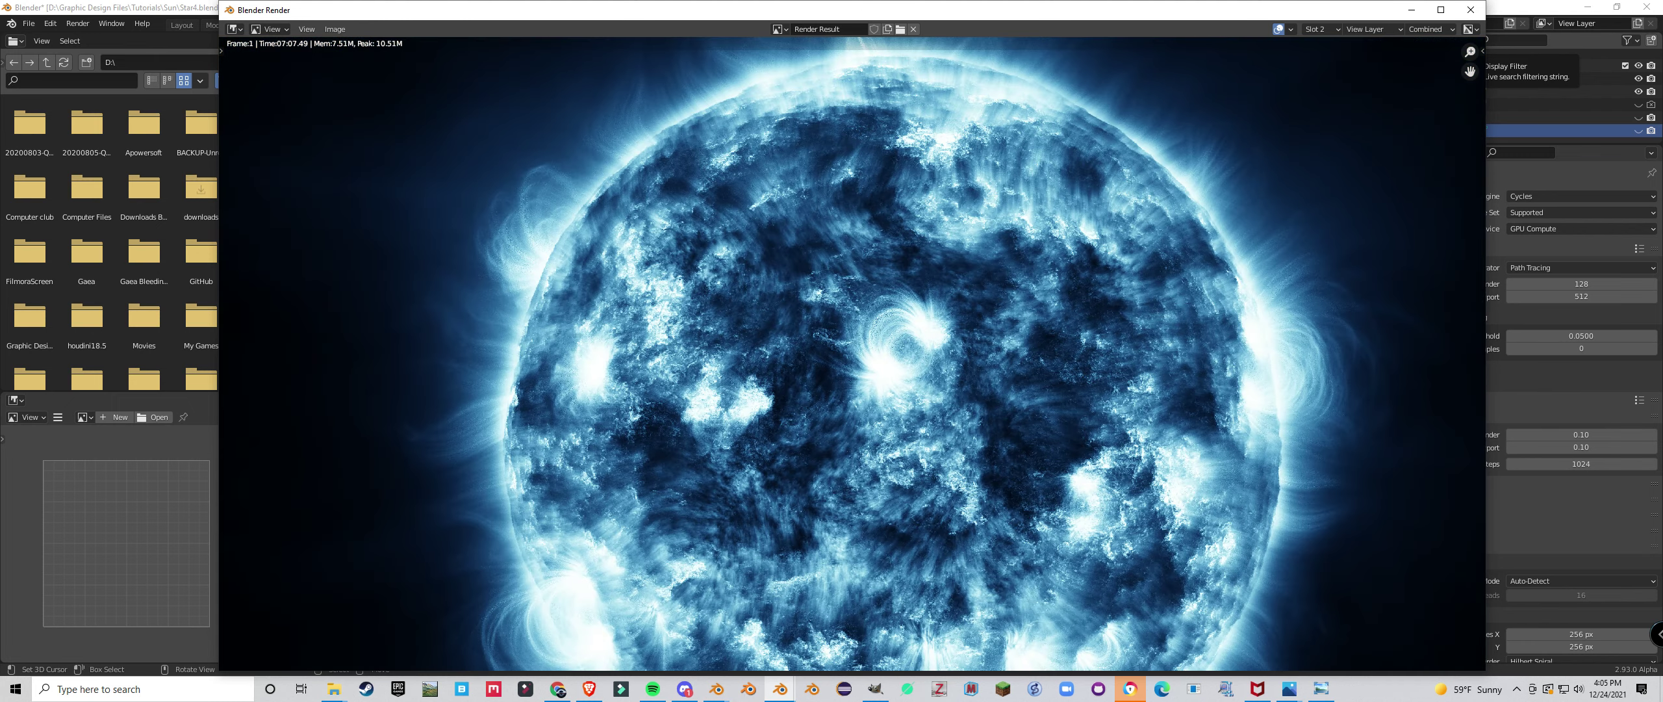
scroll(880, 353, "down", 1)
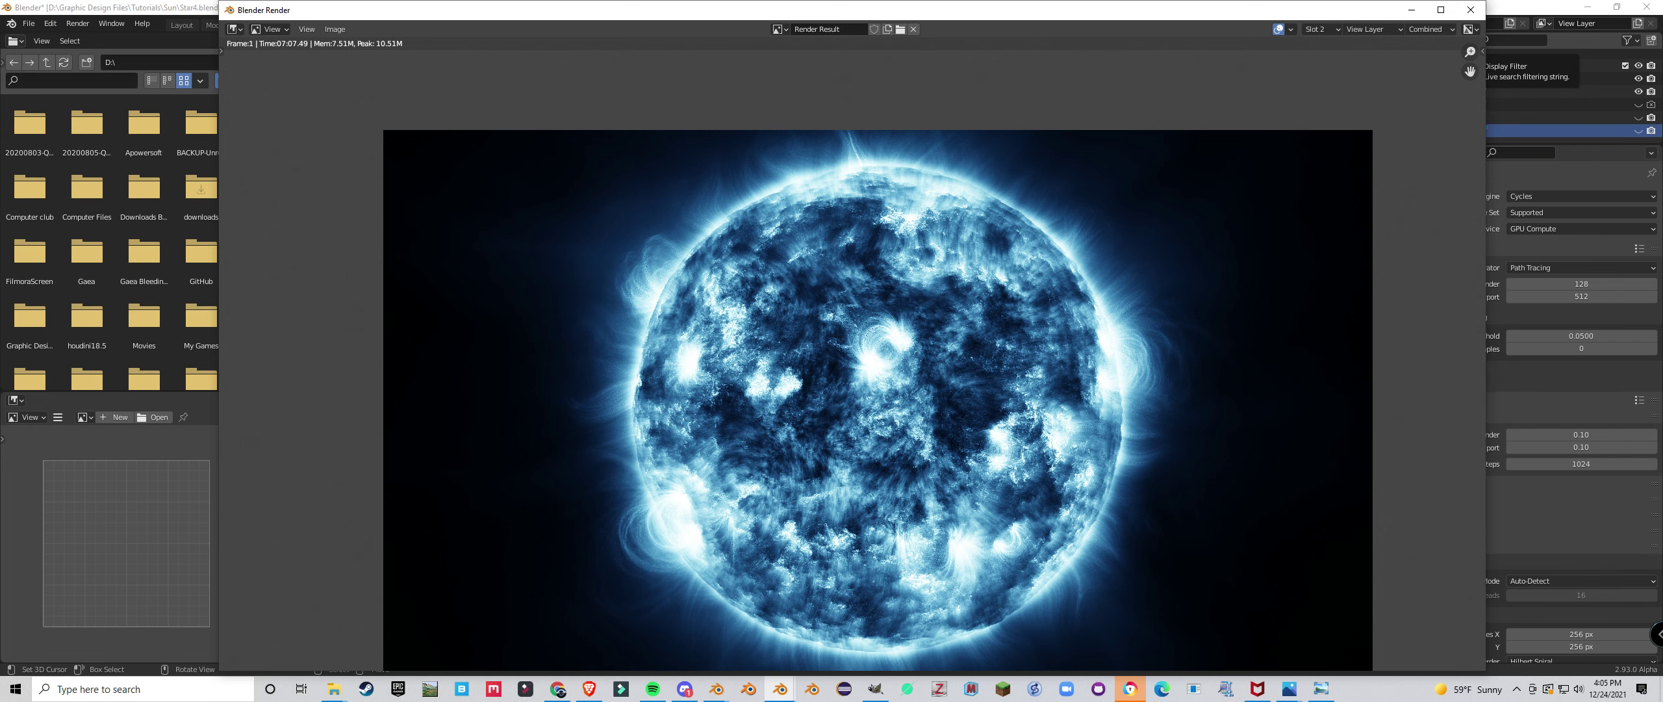
middle_click_drag(808, 327, 798, 239)
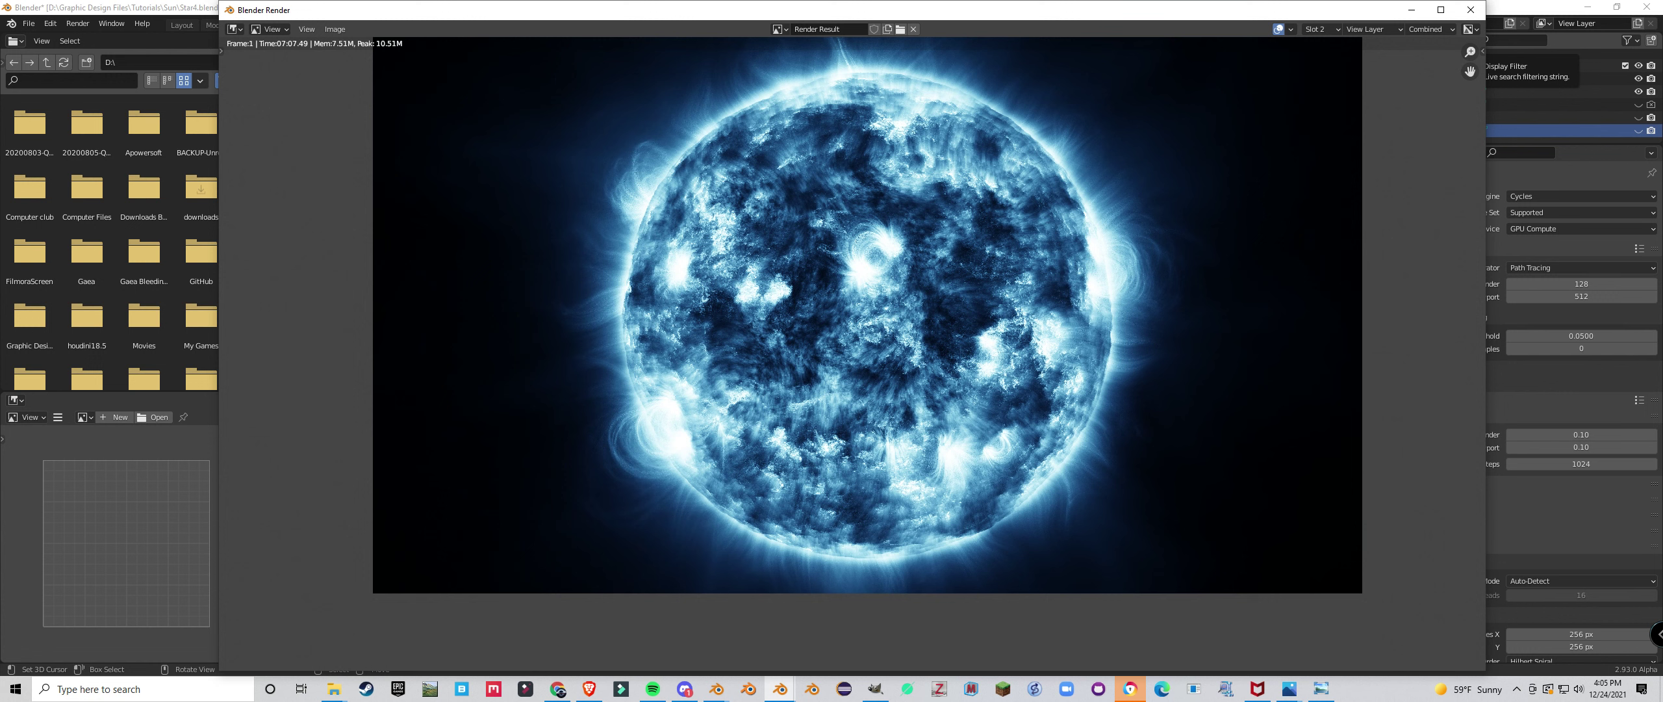
scroll(857, 351, "up", 3)
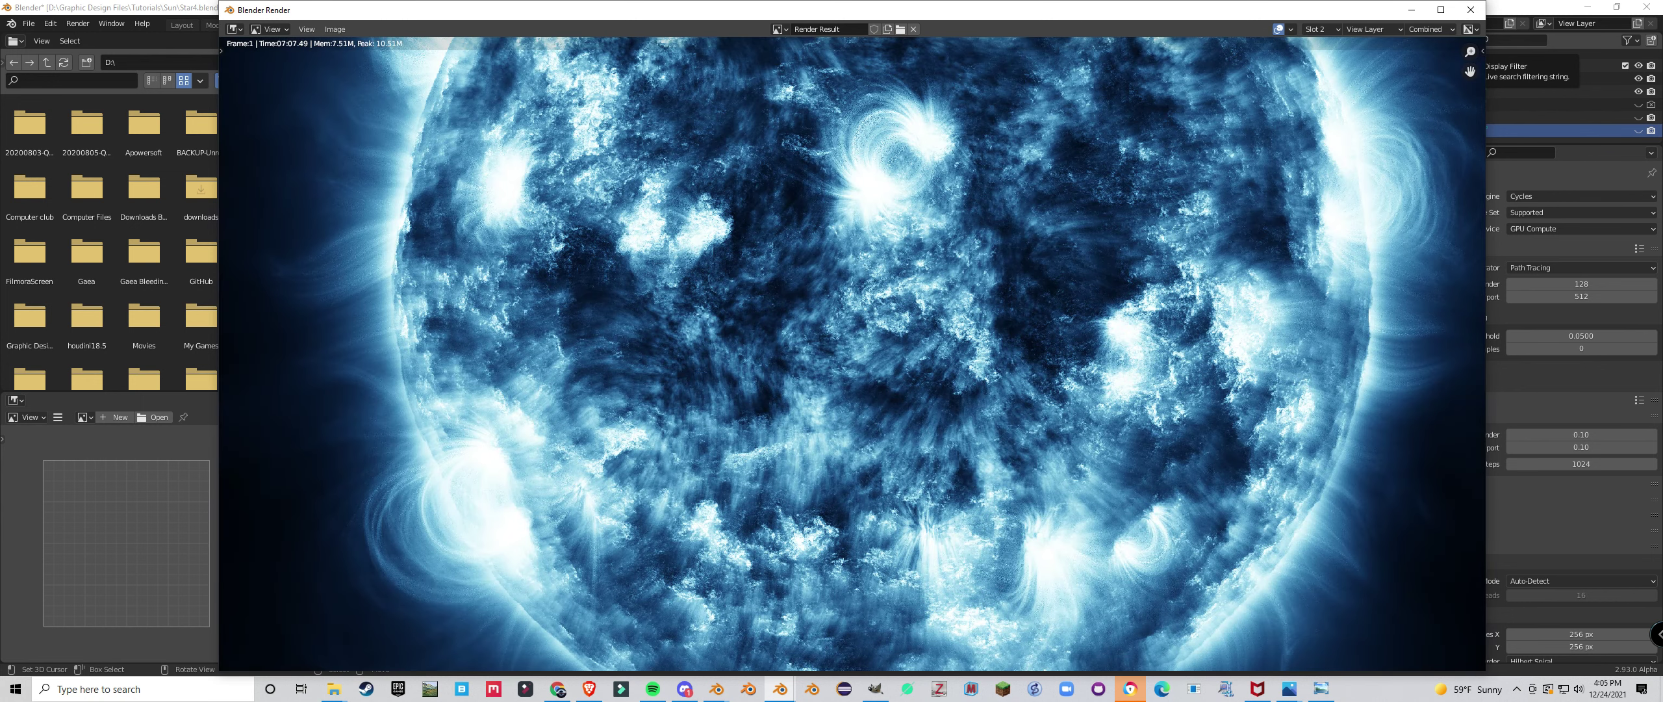
scroll(896, 273, "up", 1)
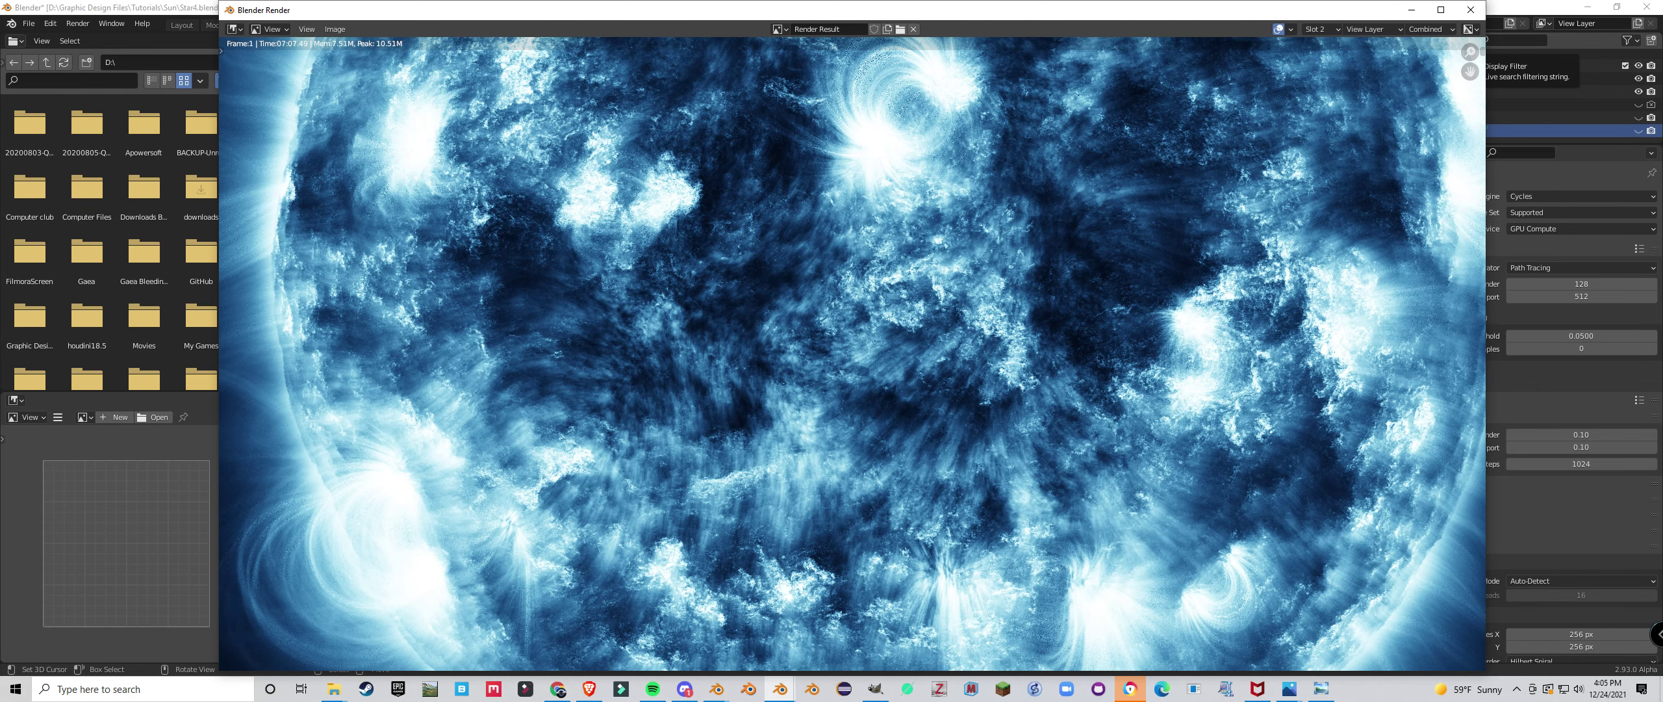
scroll(896, 273, "down", 1)
scroll(871, 289, "down", 1)
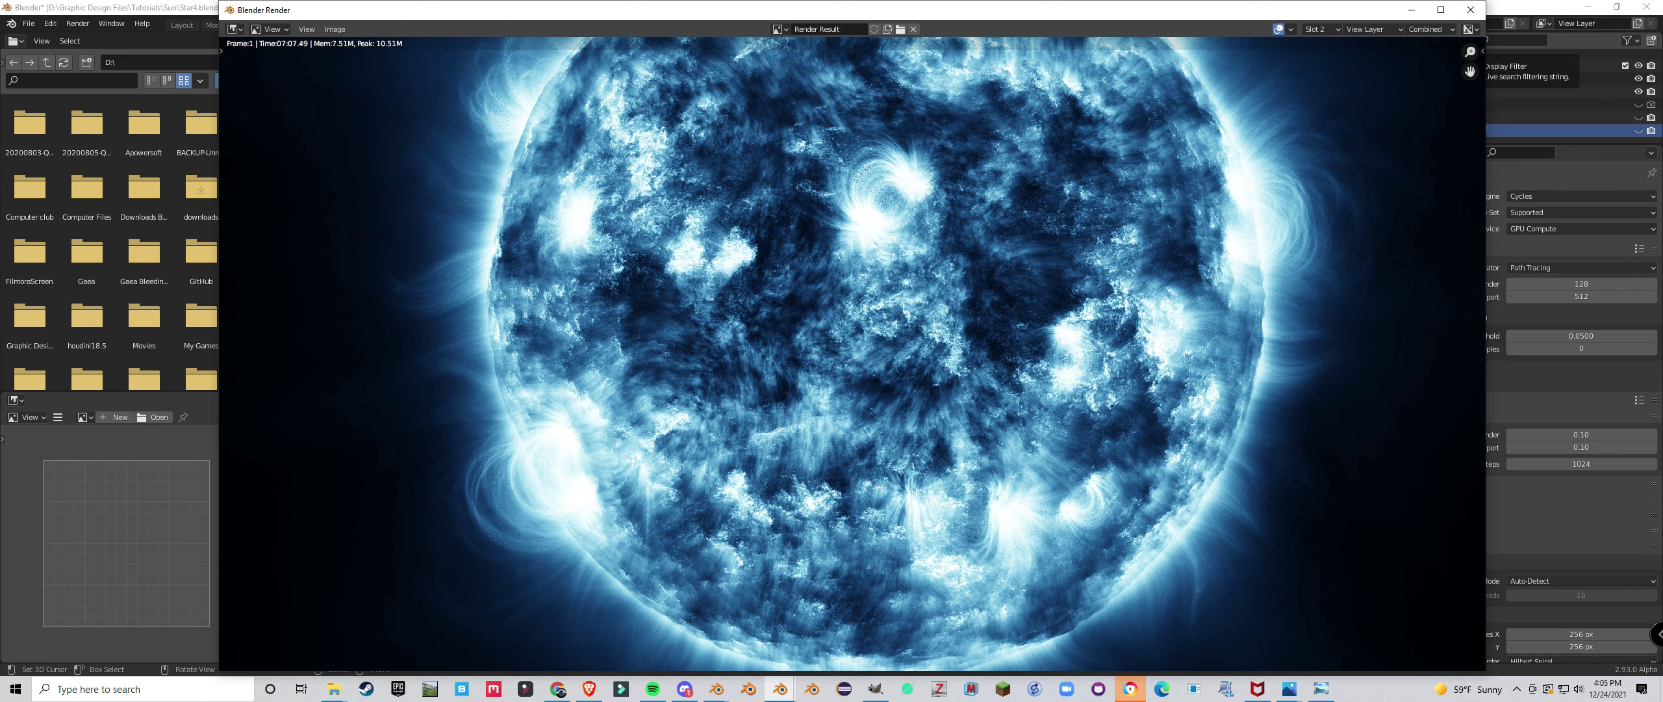
Switch to the separate Blender window containing the default cube scene.
mouse_move(780, 689)
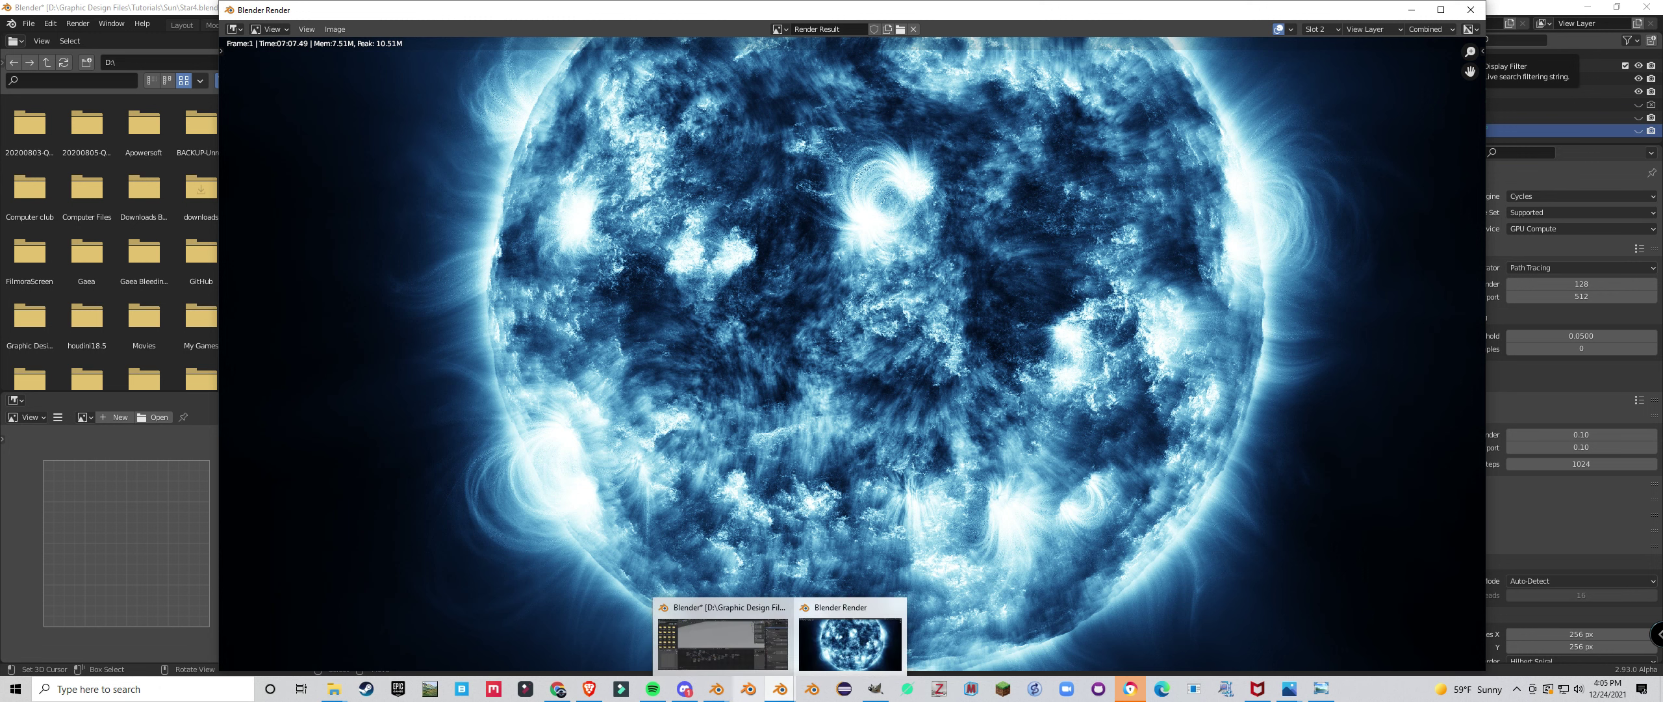
mouse_move(717, 689)
left_click(739, 640)
scroll(687, 331, "up", 2)
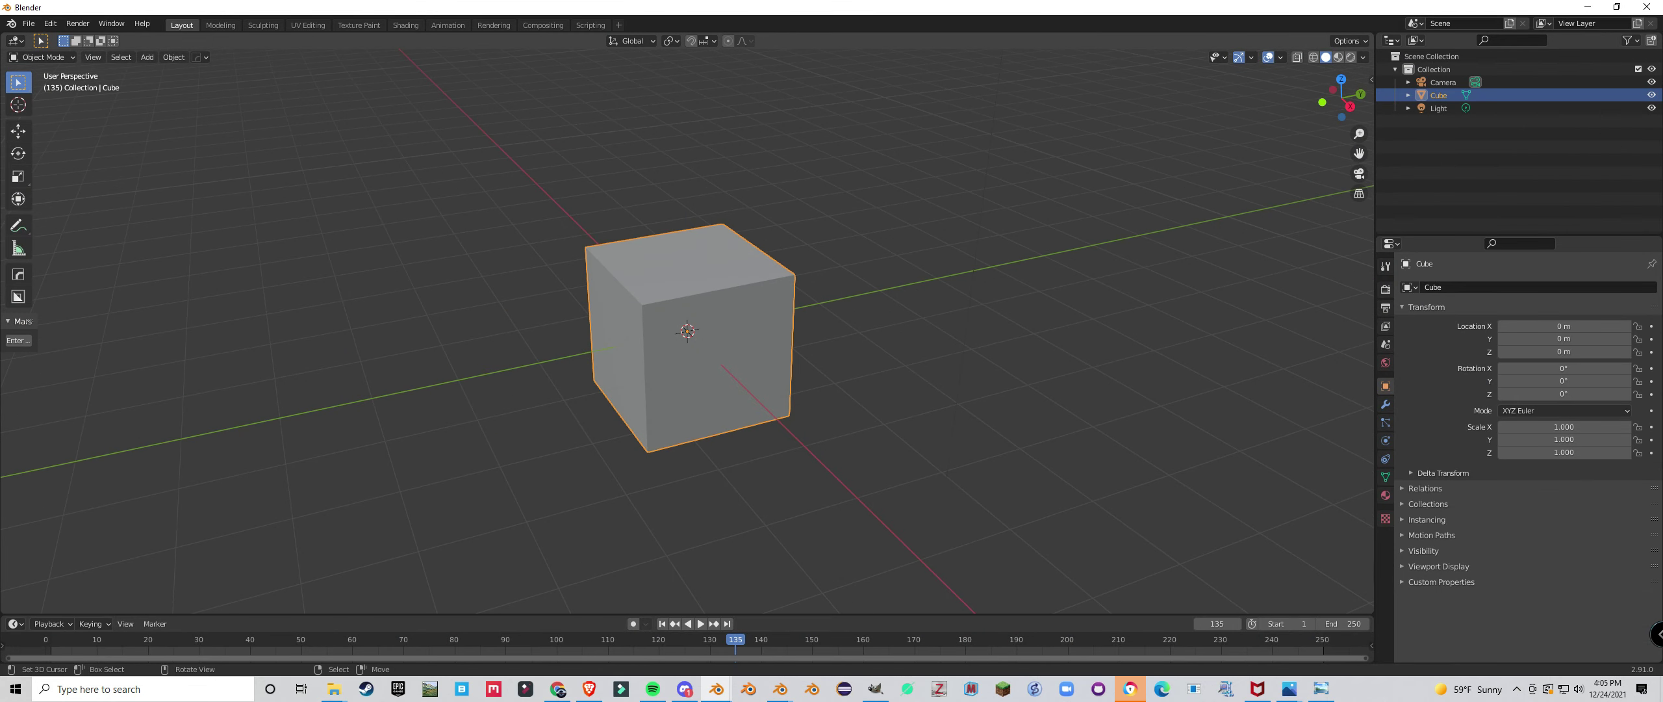
scroll(687, 332, "up", 2)
middle_click_drag(687, 331, 725, 295)
scroll(665, 335, "up", 1)
scroll(729, 310, "down", 2)
scroll(712, 345, "up", 3)
scroll(721, 315, "down", 4)
scroll(737, 299, "up", 3)
scroll(728, 331, "down", 3)
scroll(728, 331, "down", 1)
scroll(717, 308, "up", 3)
scroll(721, 315, "up", 1)
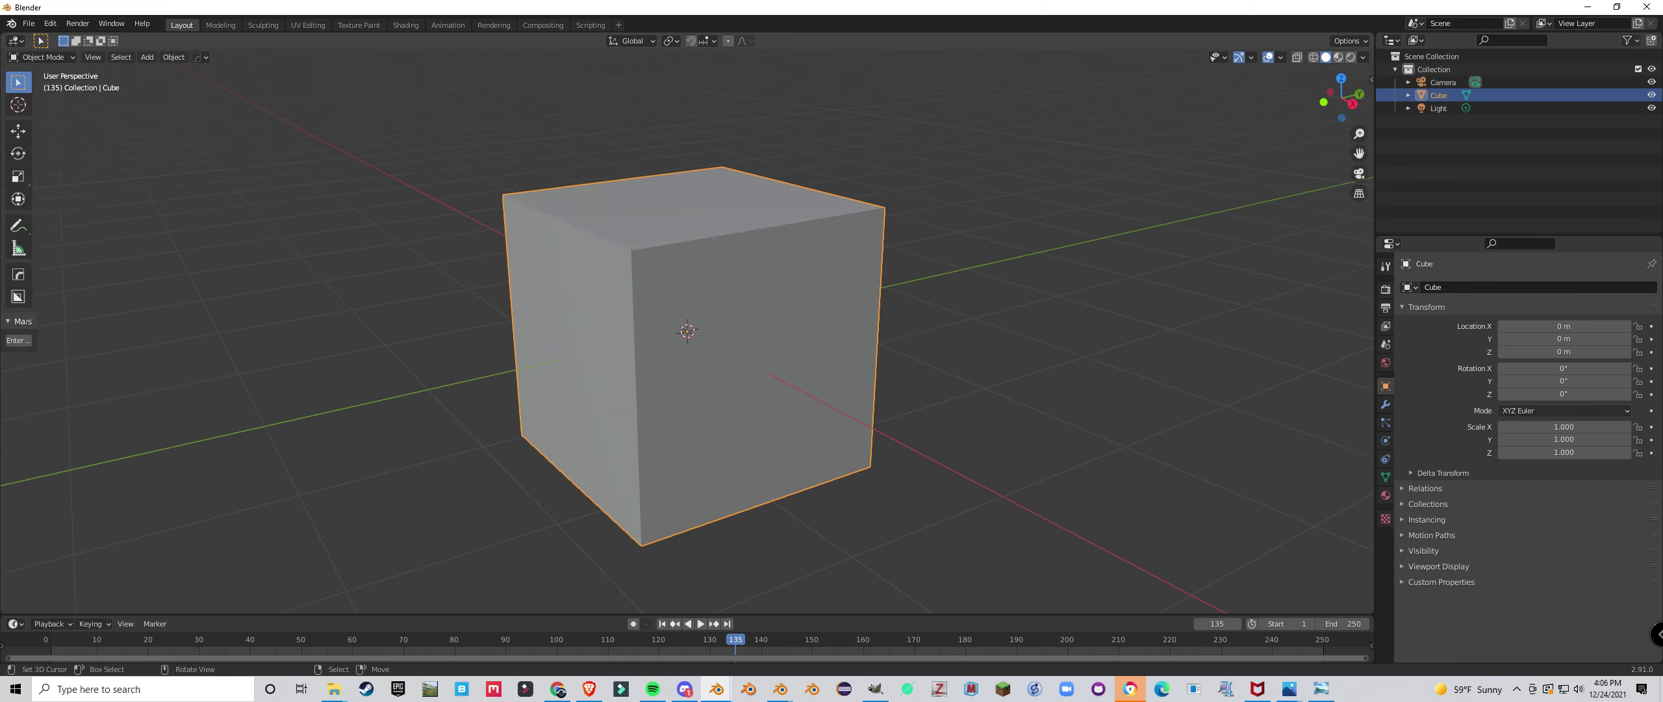
scroll(725, 294, "down", 3)
middle_click_drag(725, 294, 706, 295)
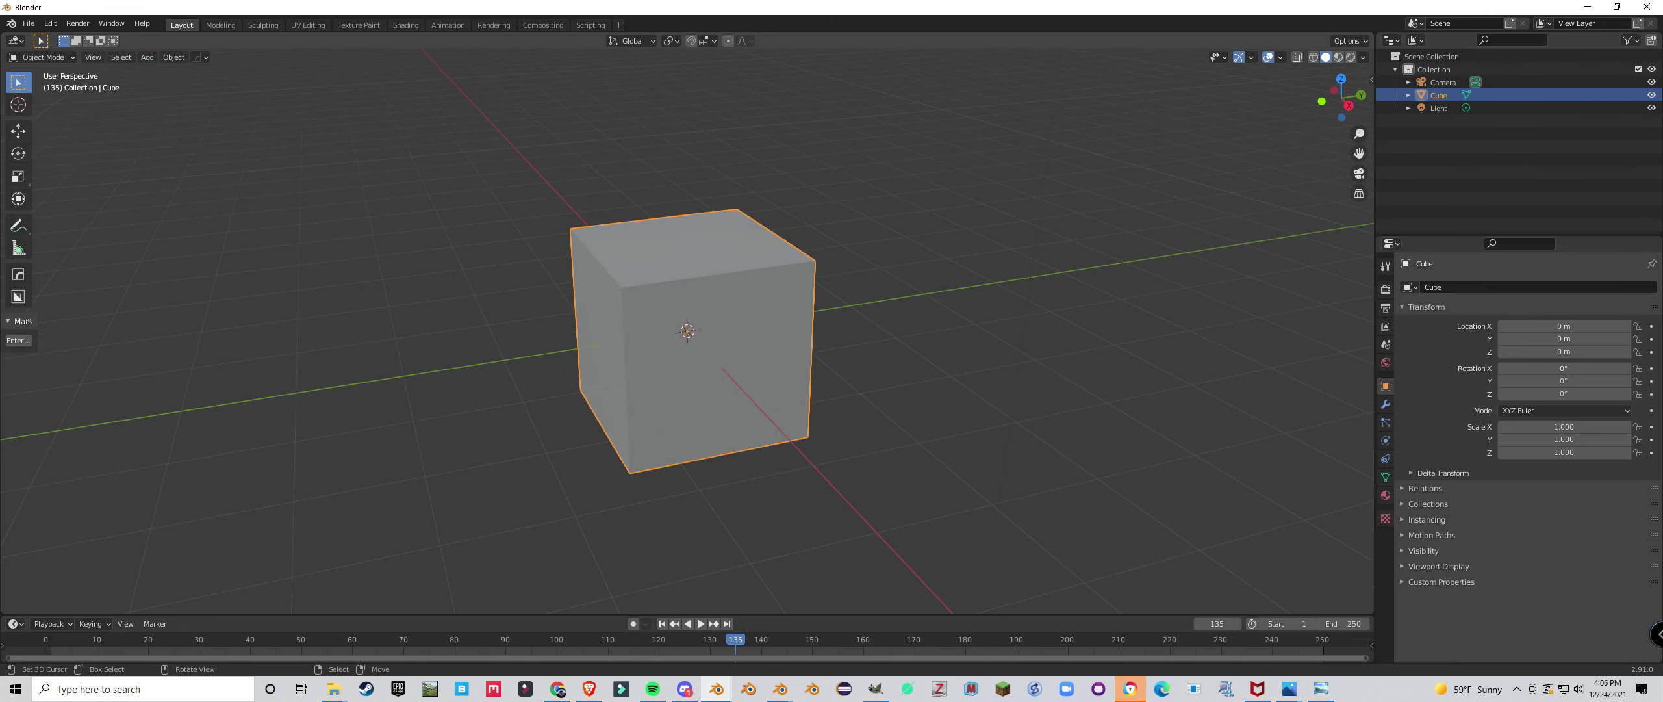
Set the scene's render engine to Cycles and its device to GPU Compute.
left_click(1386, 289)
left_click(1579, 287)
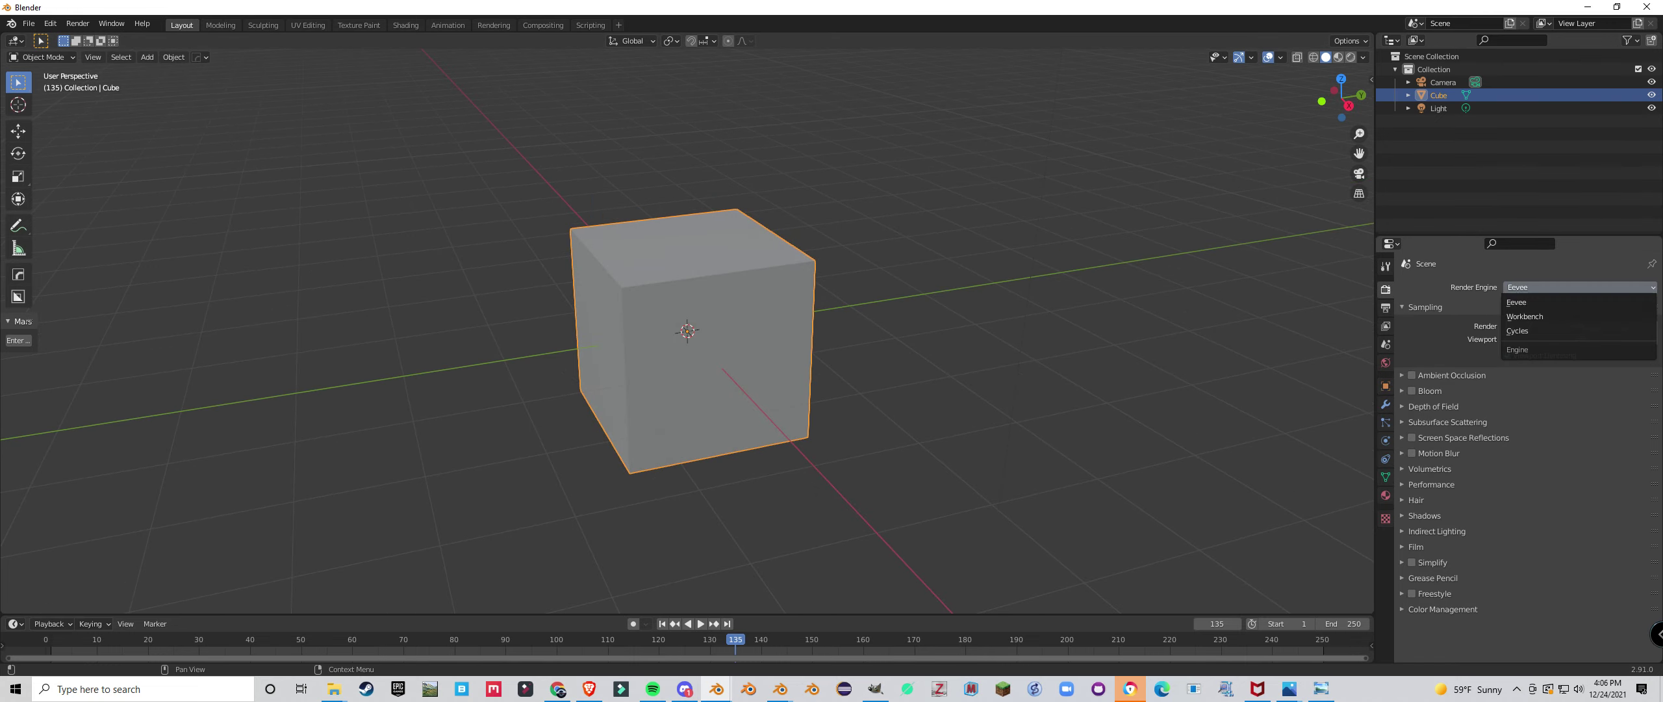
left_click(1518, 331)
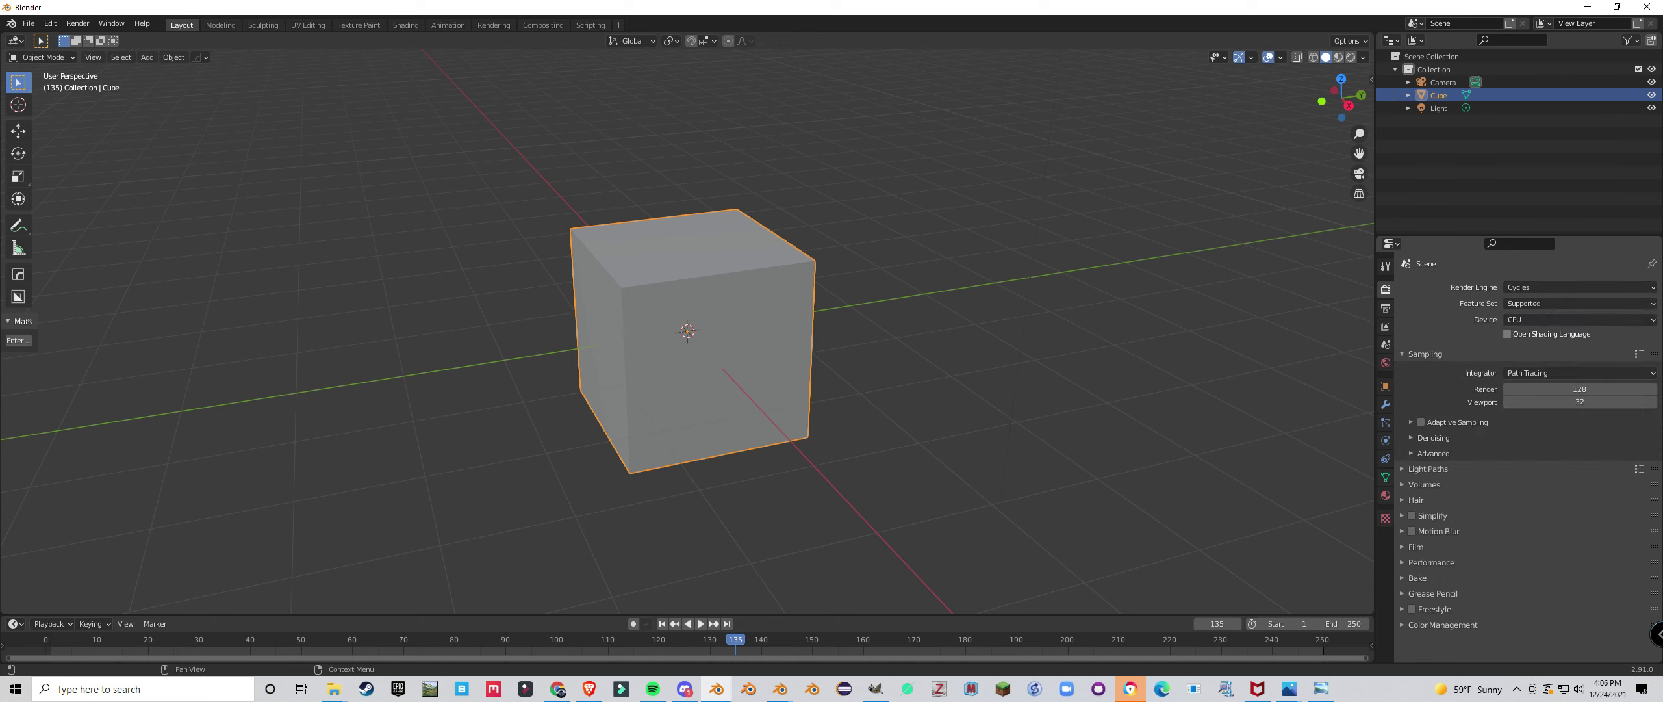
left_click(1579, 320)
left_click(1578, 349)
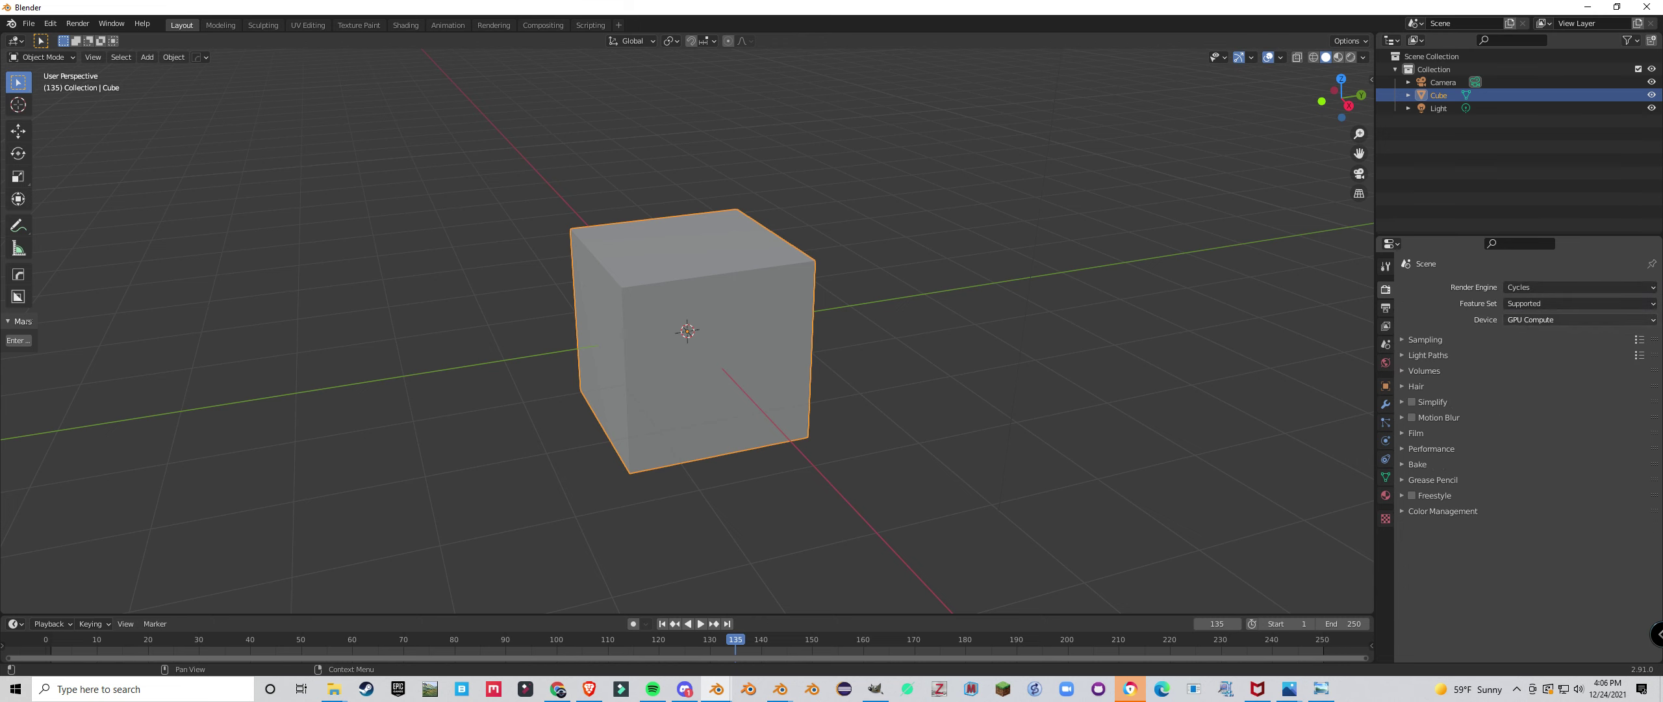
Switch to the Shading workspace and delete the default cube.
scroll(687, 332, "up", 1)
middle_click_drag(687, 331, 714, 329)
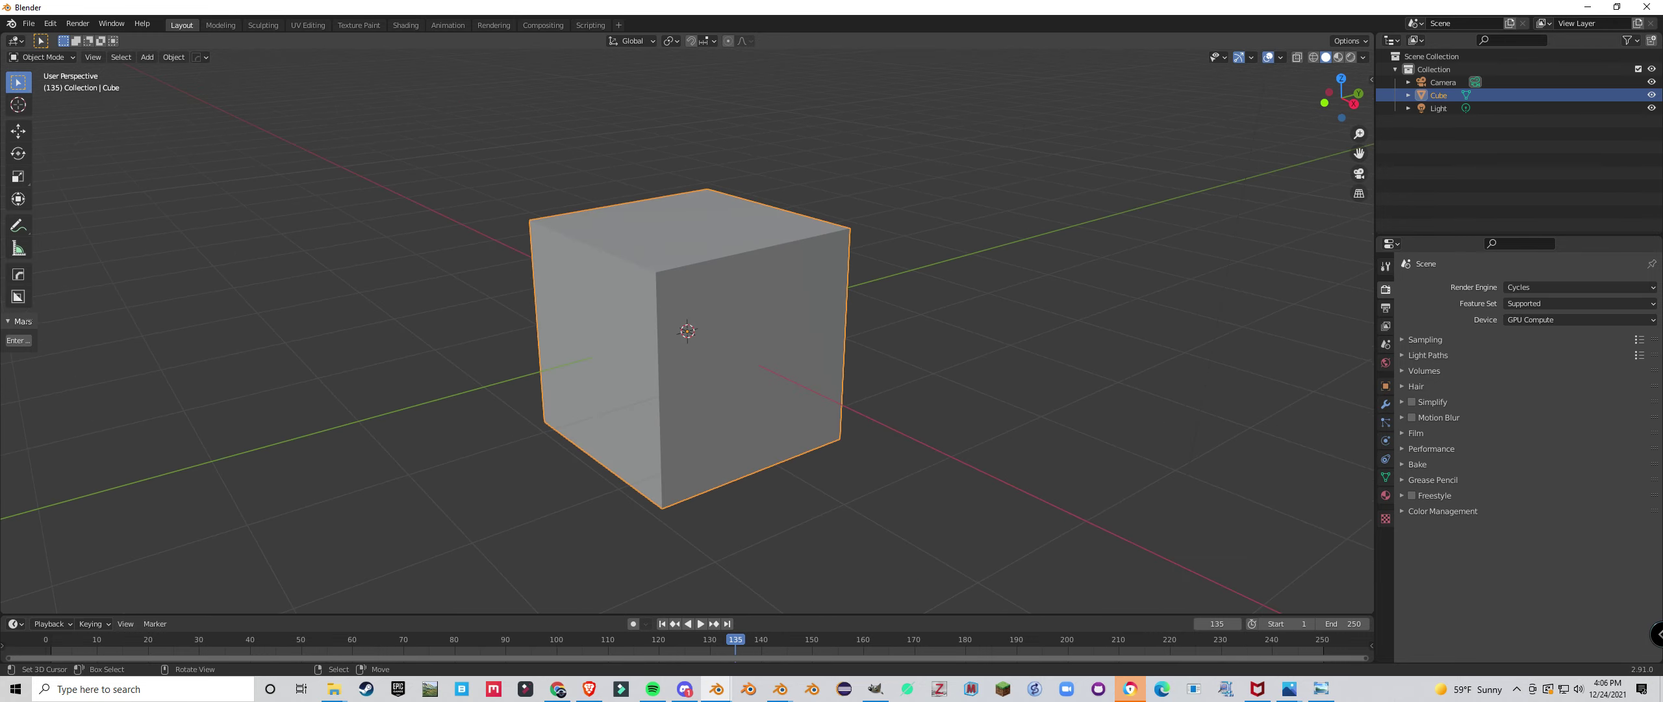
left_click(406, 25)
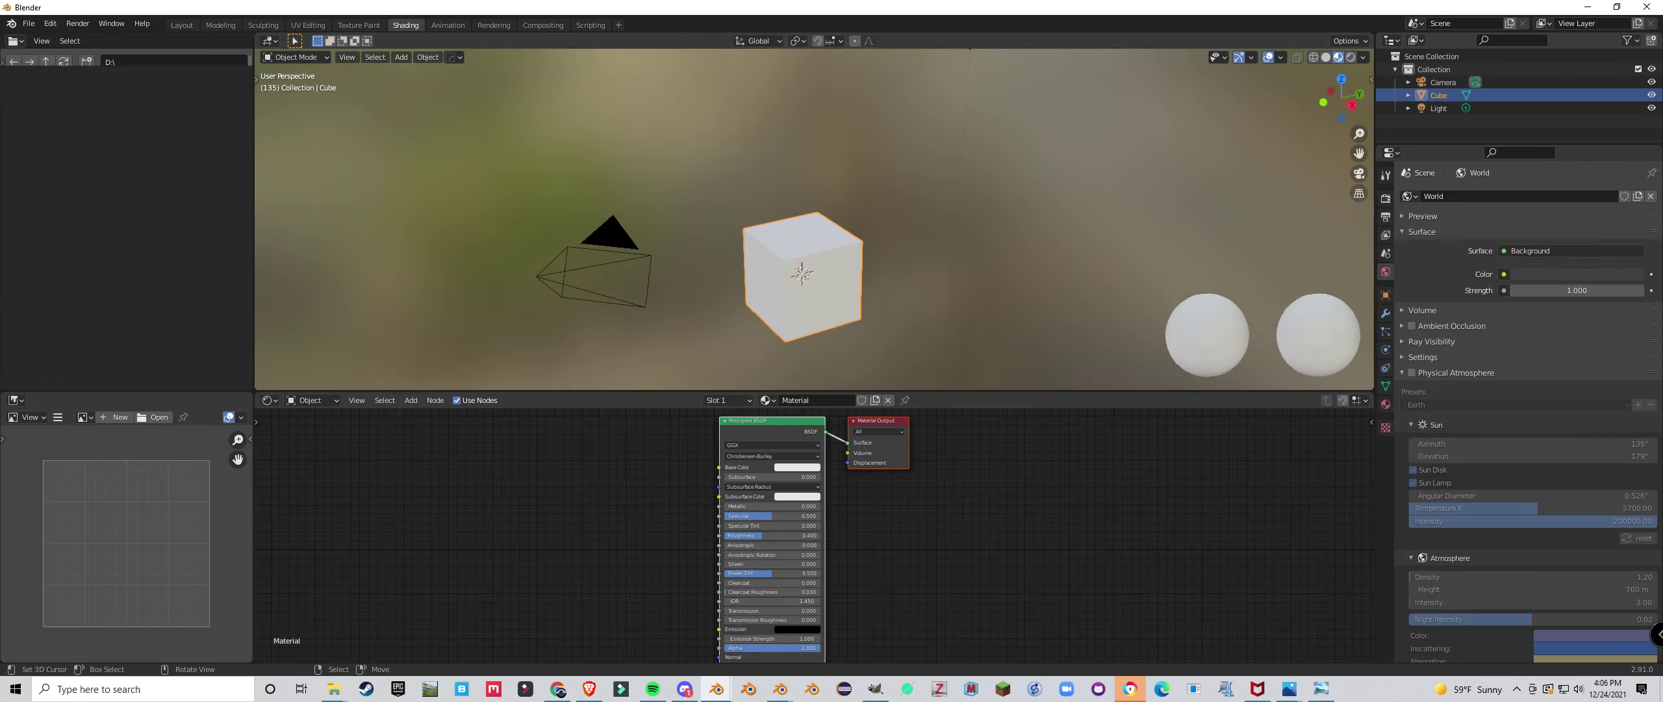
mouse_move(806, 228)
middle_mouse_down()
mouse_move(799, 182)
mouse_move(803, 247)
middle_mouse_up()
scroll(804, 188, "up", 3)
scroll(801, 218, "down", 5)
key("Delete")
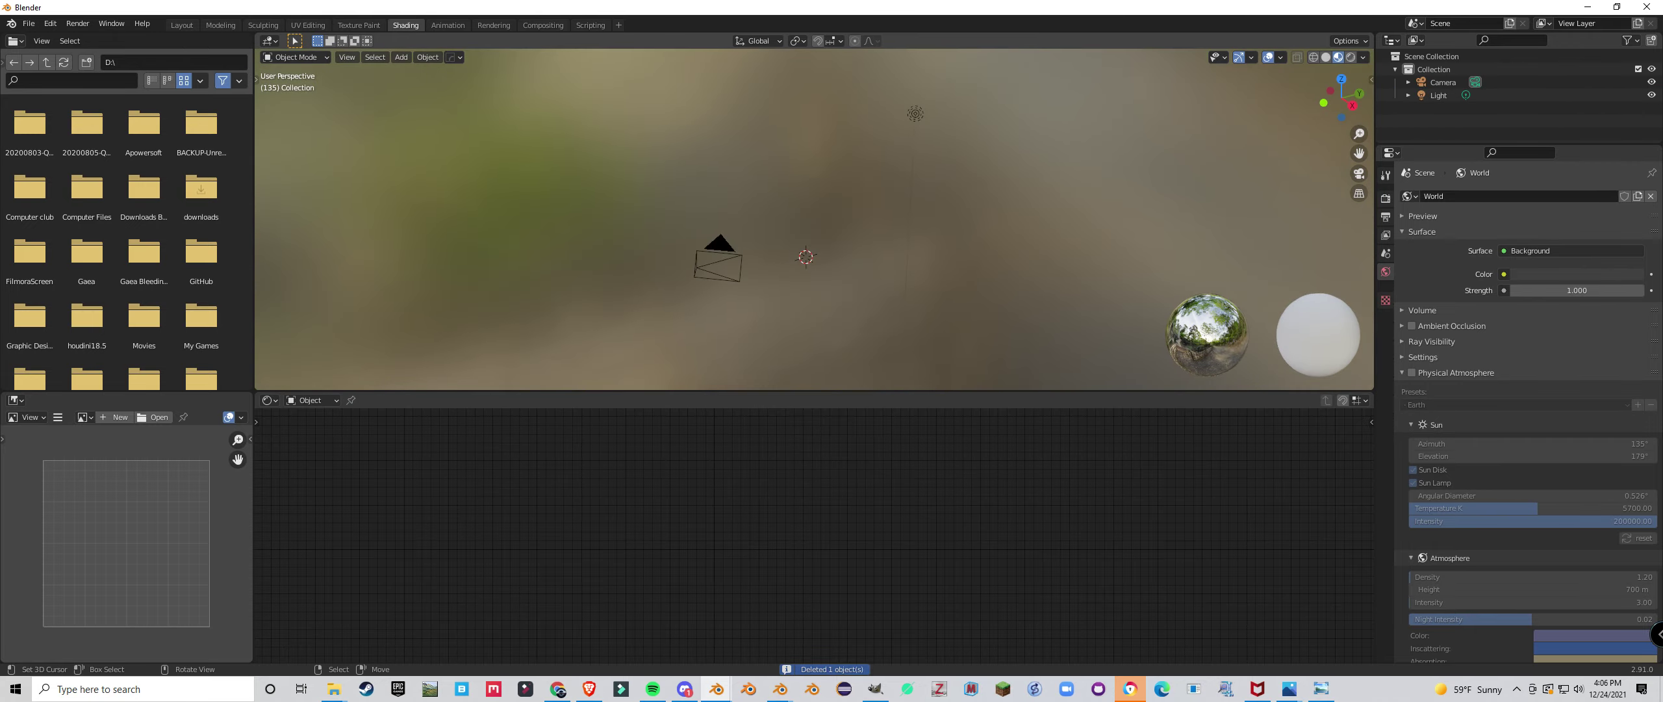
Add a UV sphere mesh to the scene.
key("shift+a")
mouse_move(705, 292)
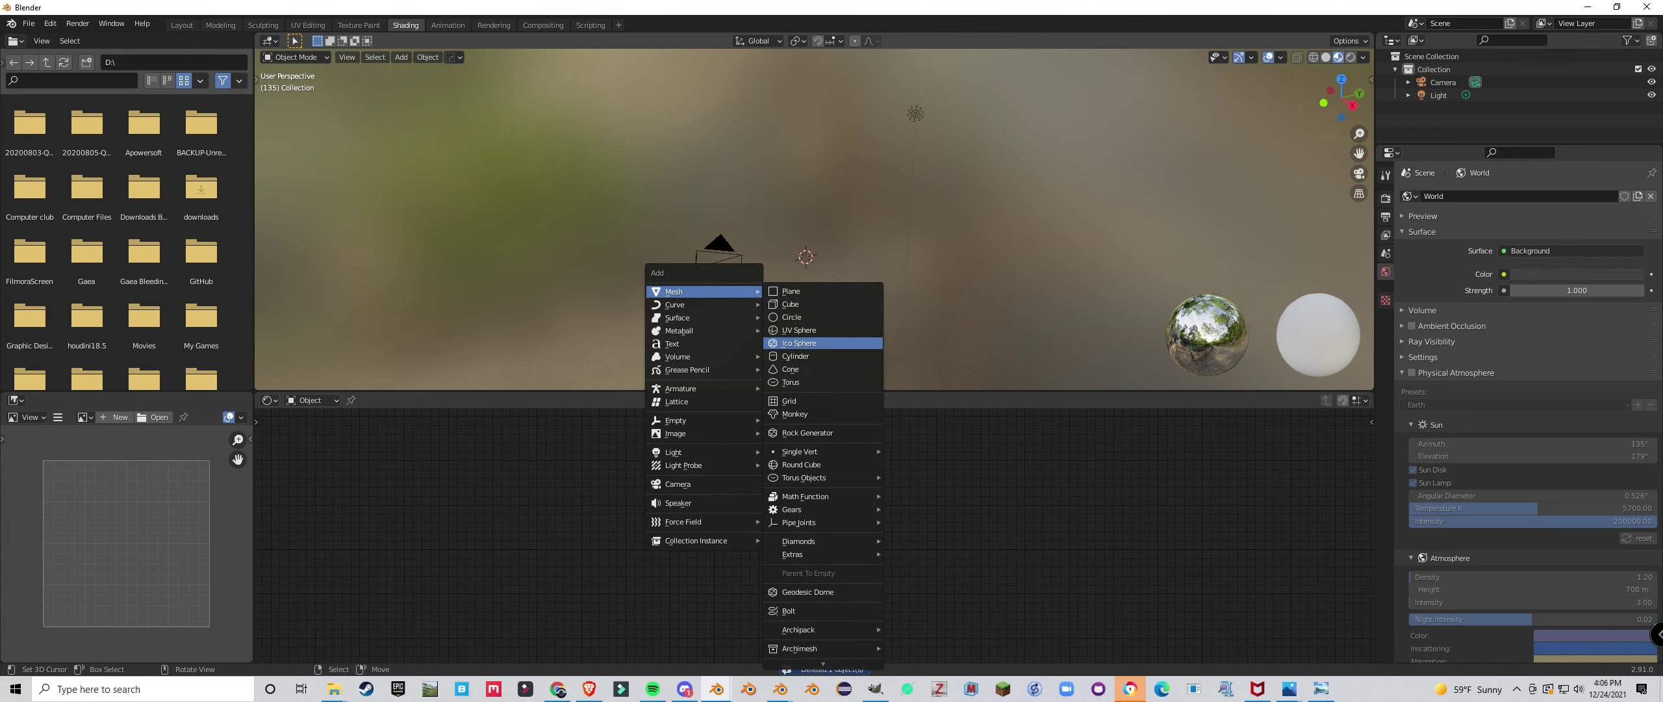
left_click(805, 330)
scroll(806, 325, "up", 4)
middle_click_drag(806, 325, 801, 235)
scroll(823, 220, "up", 3)
In Edit Mode, rotate the sphere's entire mesh 90° around the X axis.
key("Tab")
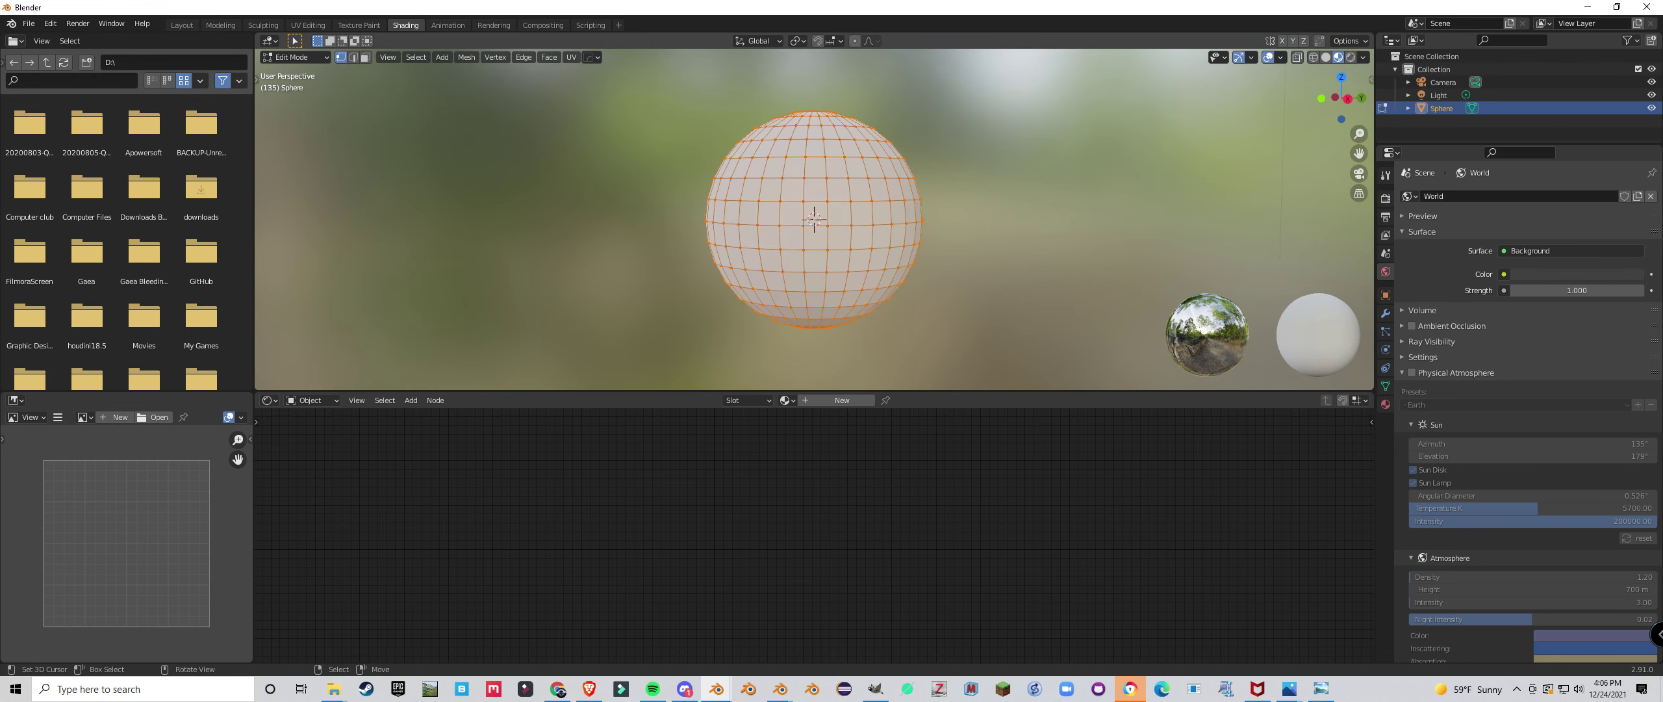
key("r")
type("x90")
key("Return")
scroll(864, 235, "up", 2)
middle_click_drag(824, 231, 850, 116)
scroll(848, 228, "up", 2)
scroll(861, 239, "down", 2)
scroll(867, 244, "up", 2)
scroll(936, 188, "down", 2)
scroll(856, 152, "down", 2)
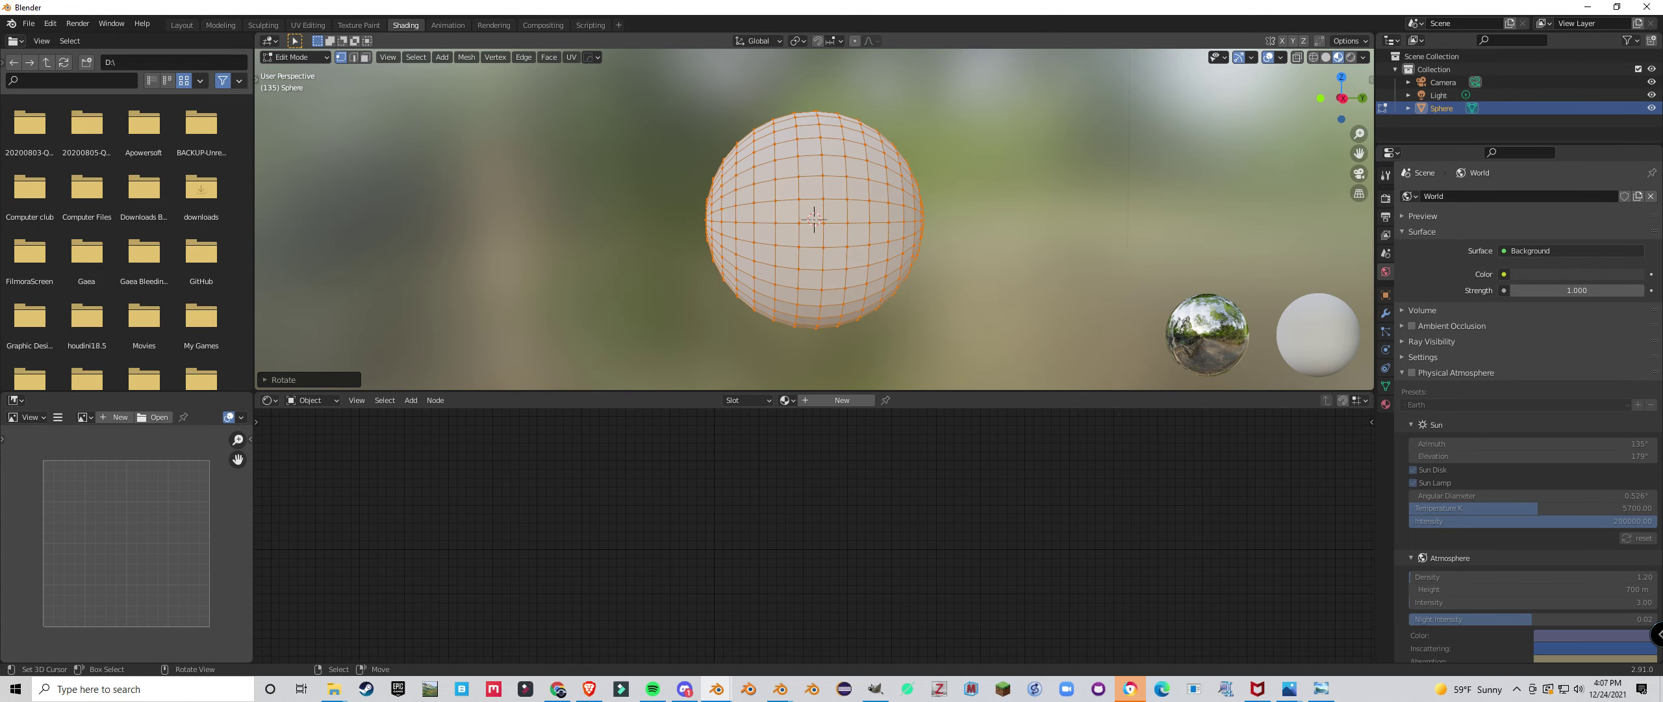
From the front view with X-ray on, box-select the lower half of the sphere mesh and delete its faces.
key("KP_1")
key("shift+z")
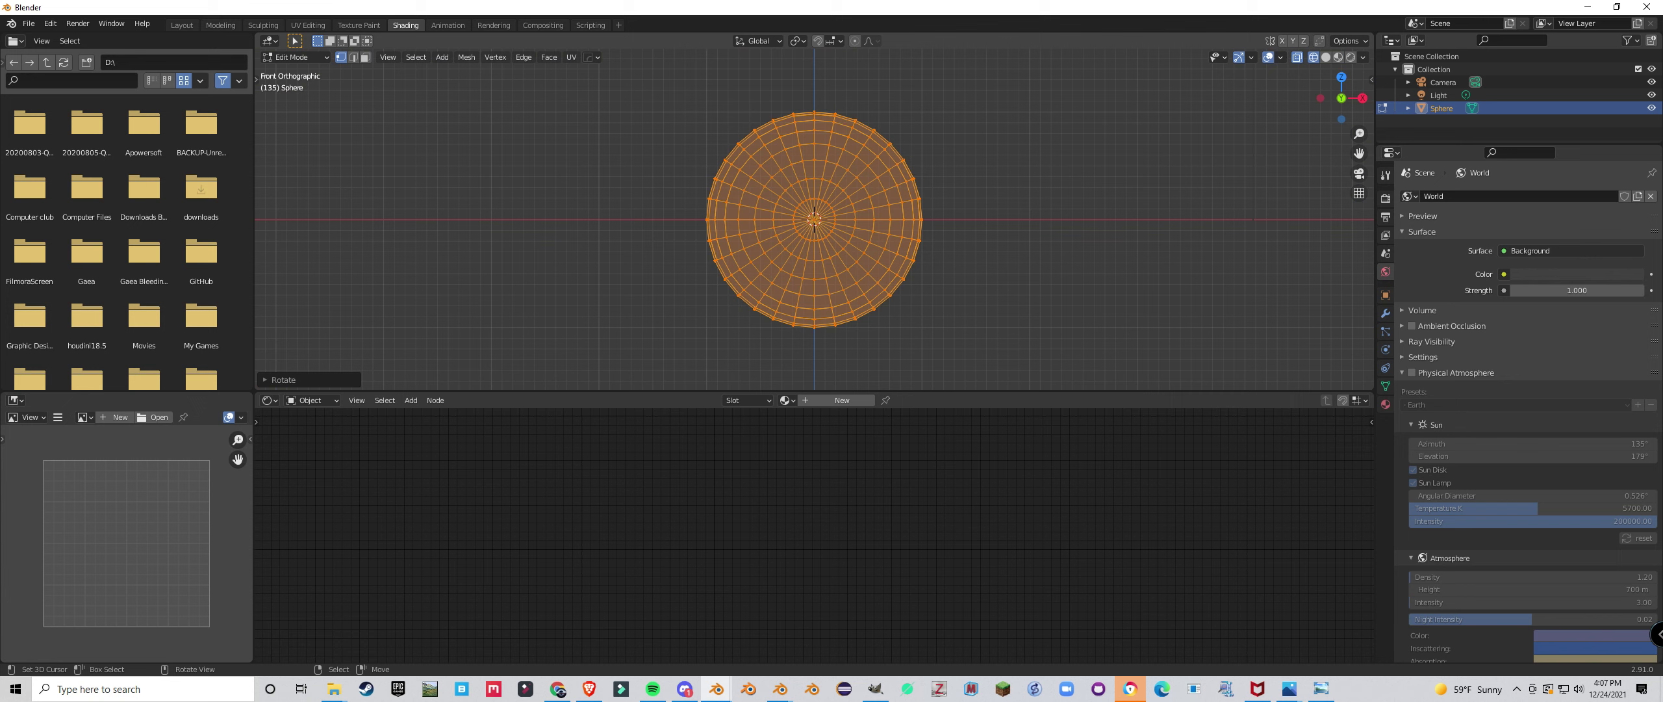
left_click(707, 219)
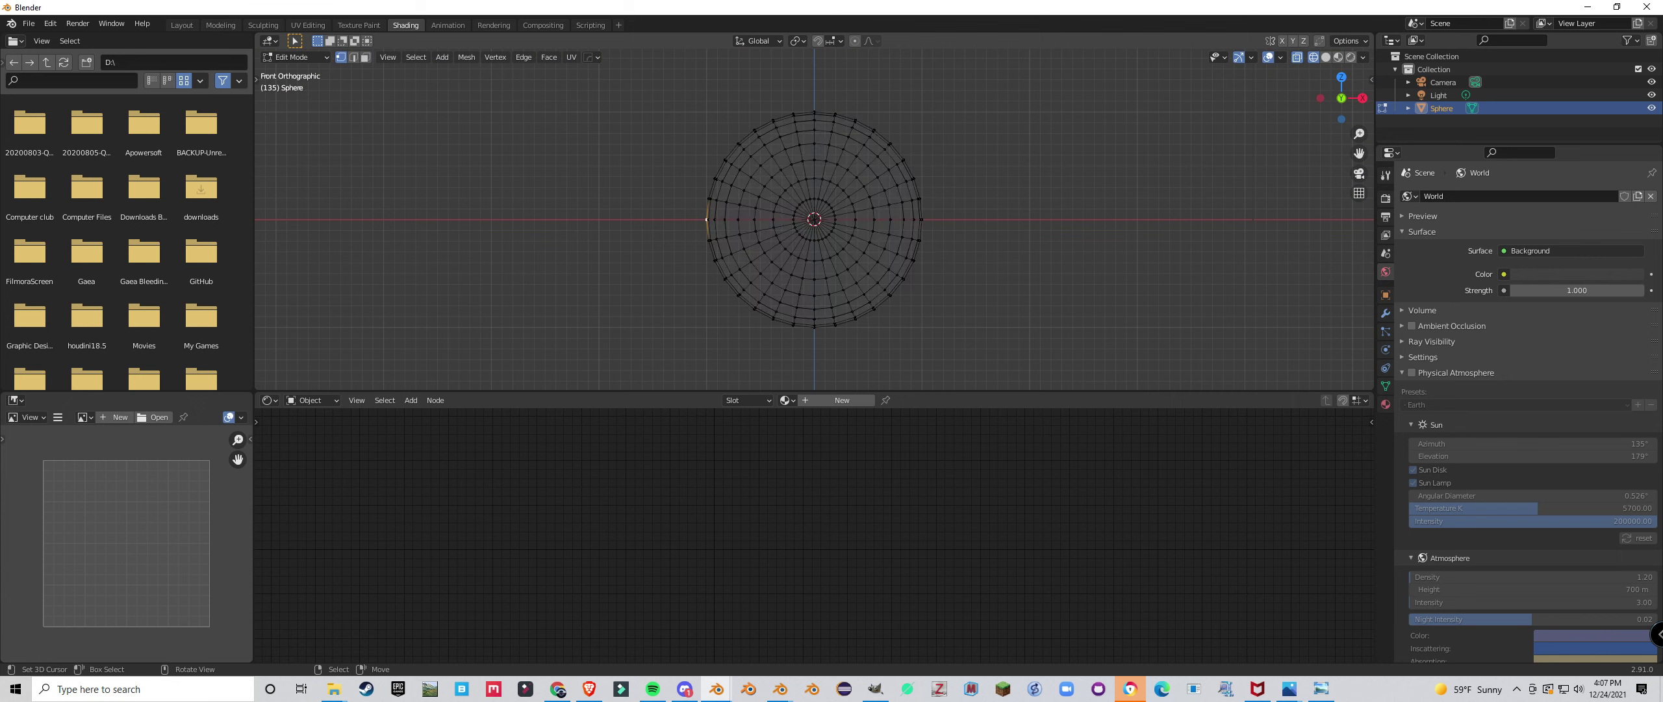
right_click(690, 217, "shift")
left_click_drag(673, 213, 975, 335)
scroll(974, 335, "up", 1)
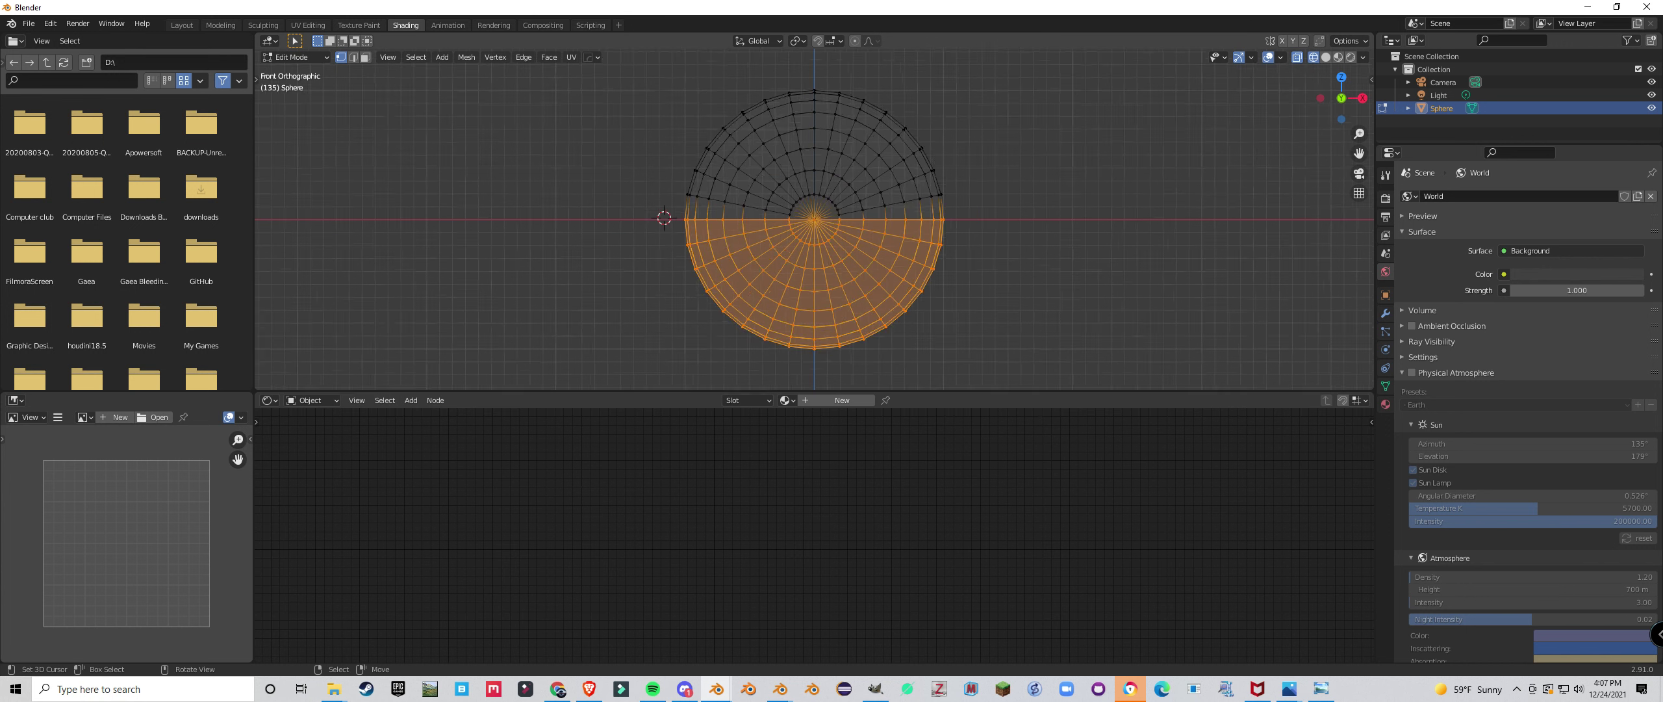
scroll(814, 219, "up", 4)
scroll(975, 336, "down", 3)
mouse_move(975, 335)
middle_mouse_down()
mouse_move(1020, 343)
mouse_move(975, 352)
middle_mouse_up()
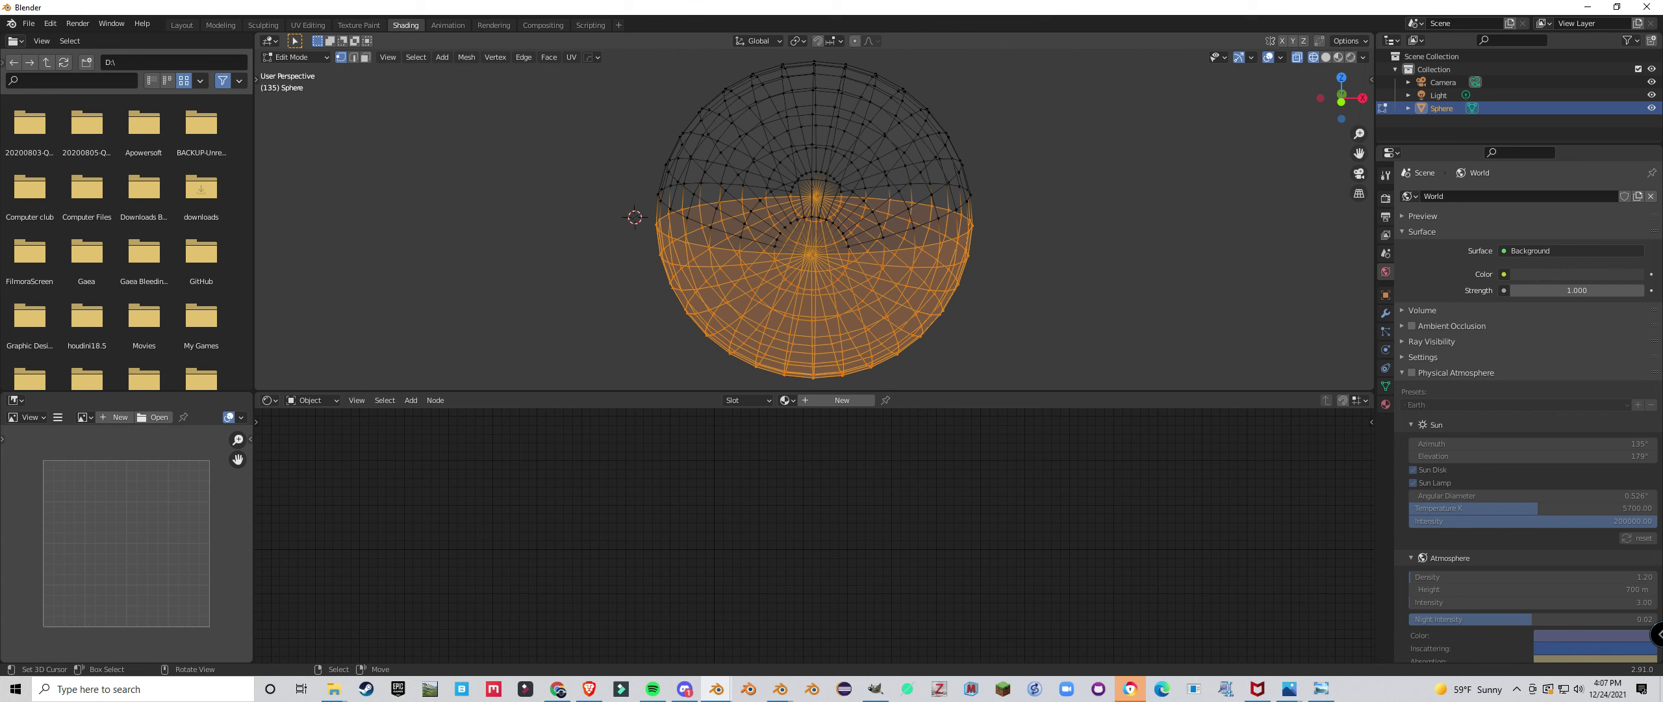
middle_click_drag(975, 352, 698, 262)
key("x")
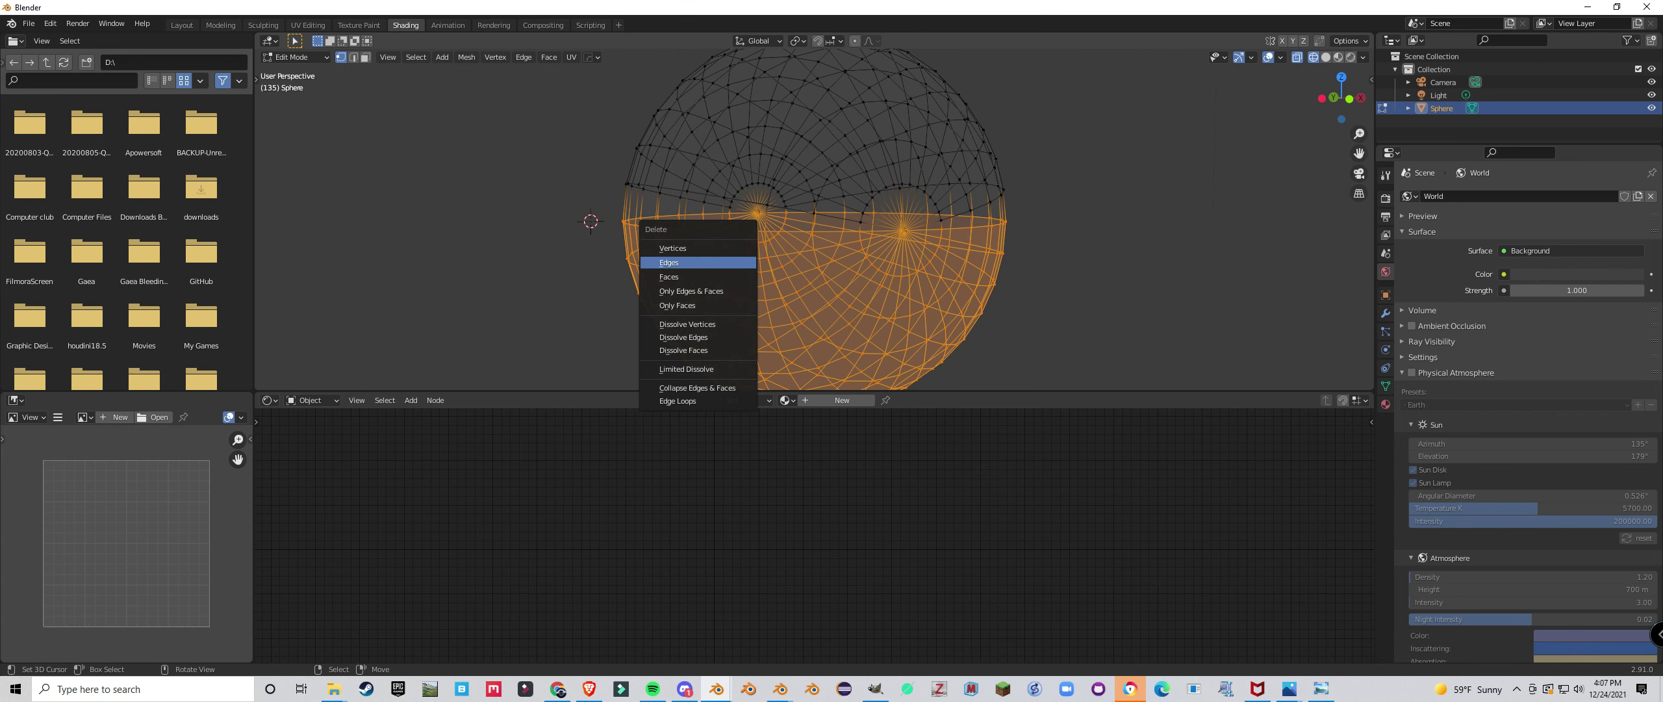
left_click(669, 277)
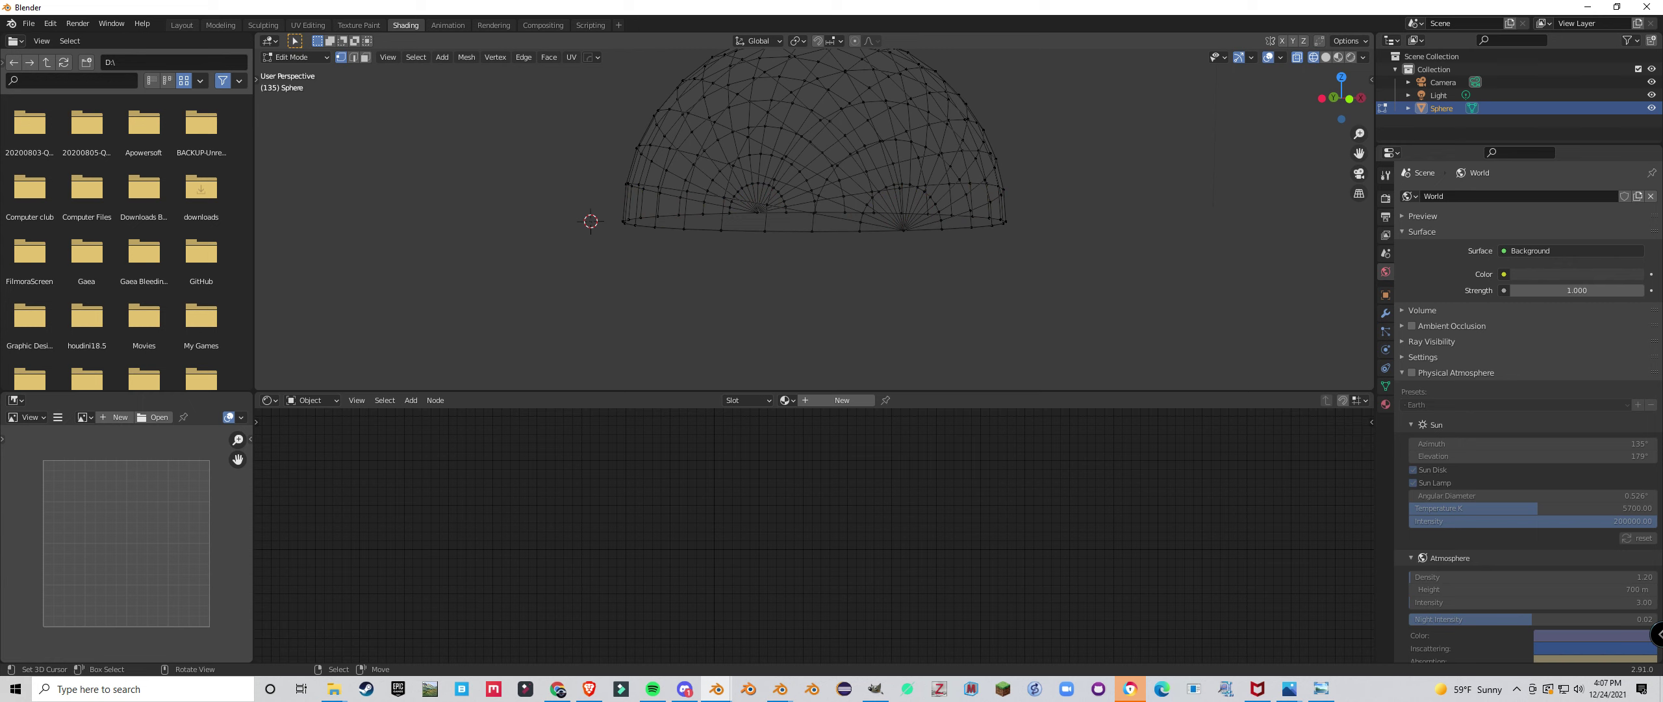
Set the viewport to solid shading and return the half sphere to Object Mode.
right_click(719, 232, "alt")
scroll(720, 231, "down", 1)
middle_click_drag(719, 231, 698, 223)
mouse_move(650, 268)
middle_mouse_down()
mouse_move(662, 236)
mouse_move(755, 217)
mouse_move(718, 265)
mouse_move(770, 337)
mouse_move(820, 322)
mouse_move(817, 282)
middle_mouse_up()
key("z")
left_click(722, 236)
scroll(754, 218, "up", 1)
scroll(717, 265, "down", 2)
scroll(825, 280, "up", 2)
scroll(814, 220, "down", 1)
middle_click_drag(814, 219, 783, 222)
key("Tab")
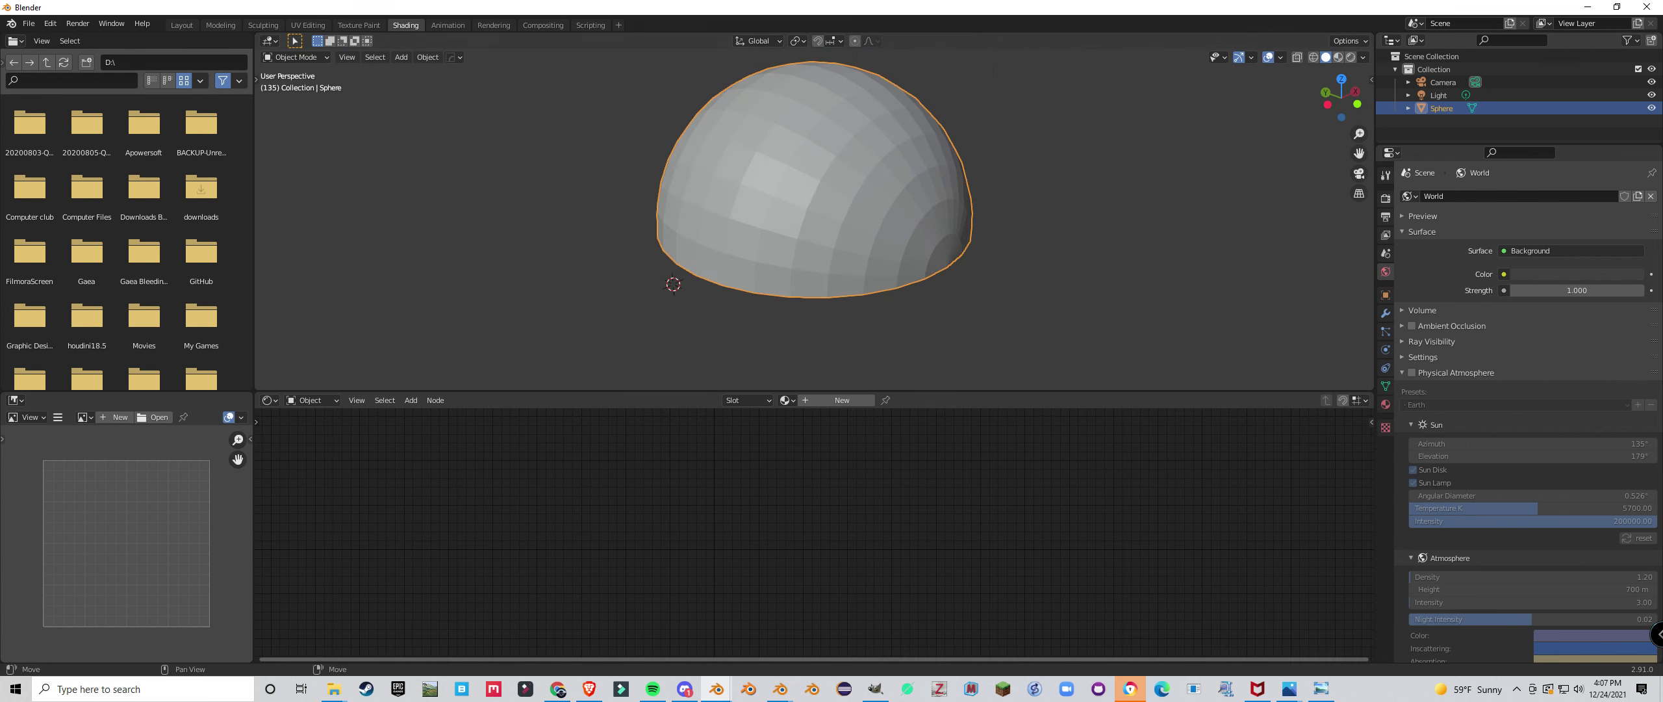
Switch to Discord, check the live-tutorial-chat channel for messages, and return to Blender.
left_click(685, 689)
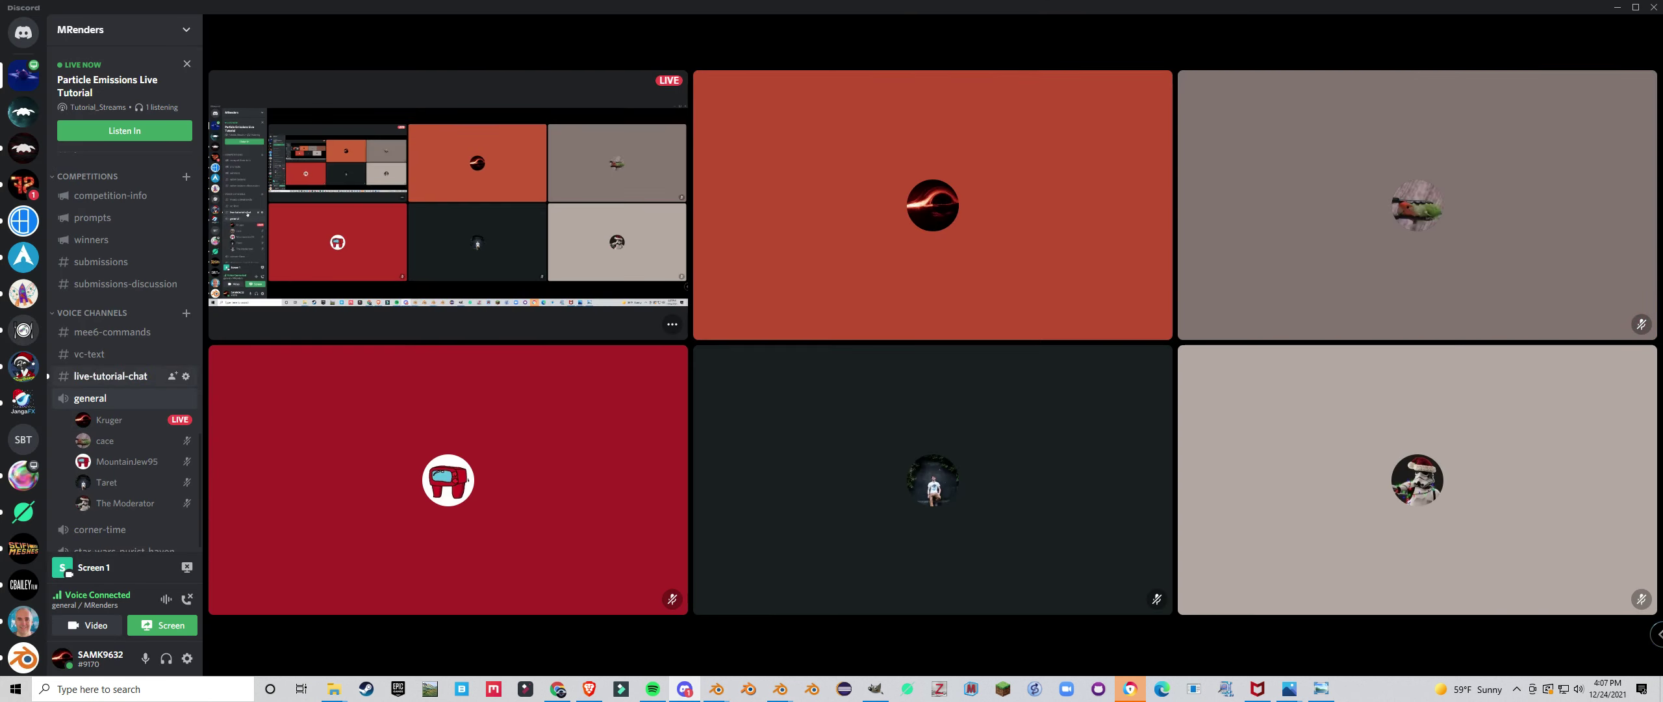
left_click(111, 376)
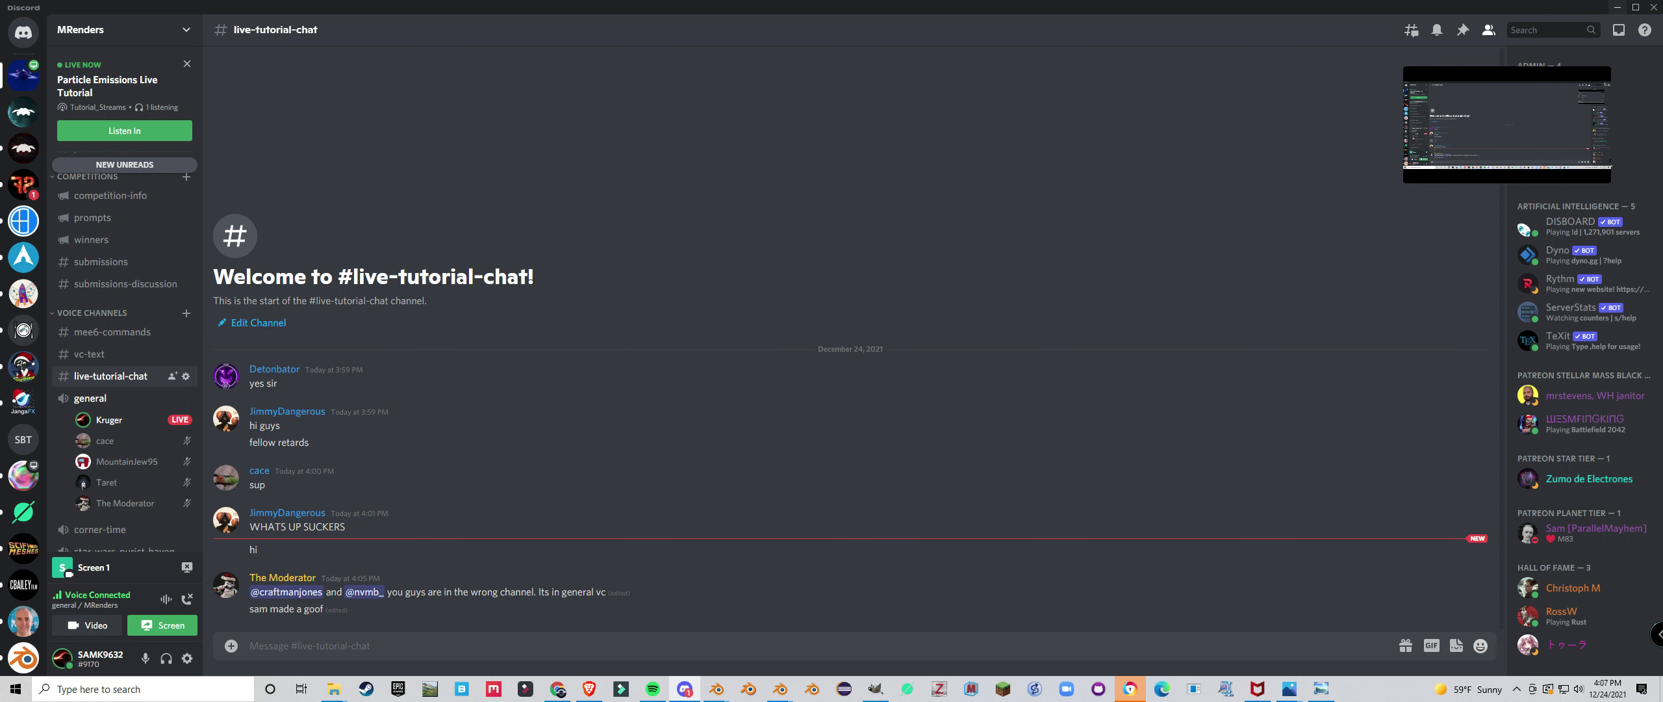
left_click(1618, 7)
Assign the existing material named Material to the half sphere.
scroll(814, 214, "up", 2)
middle_click_drag(814, 214, 439, 236)
scroll(824, 222, "down", 3)
scroll(807, 225, "up", 1)
scroll(722, 225, "up", 1)
scroll(604, 204, "down", 3)
scroll(525, 217, "up", 3)
scroll(447, 232, "down", 1)
scroll(447, 233, "down", 1)
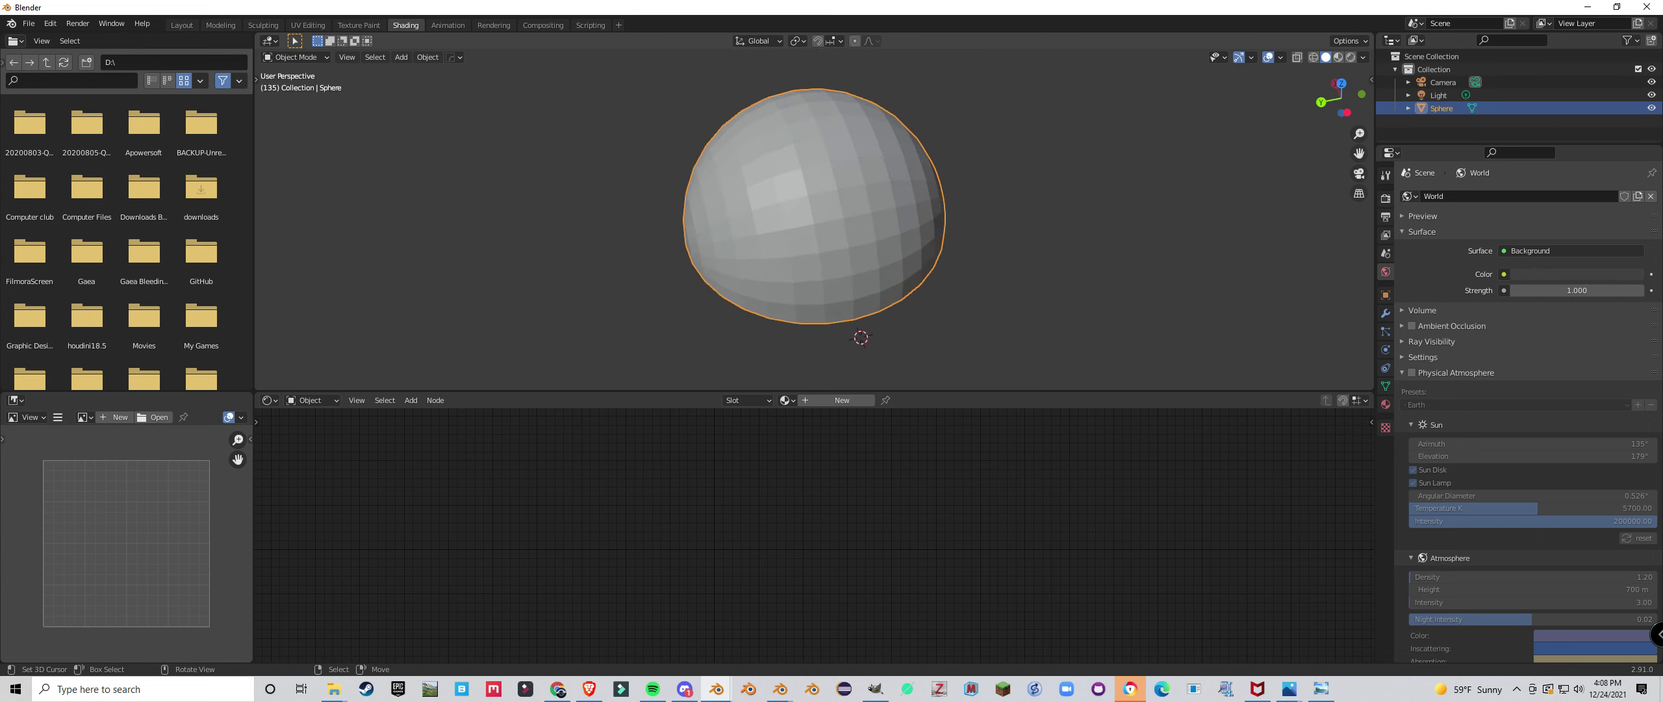
scroll(440, 236, "up", 2)
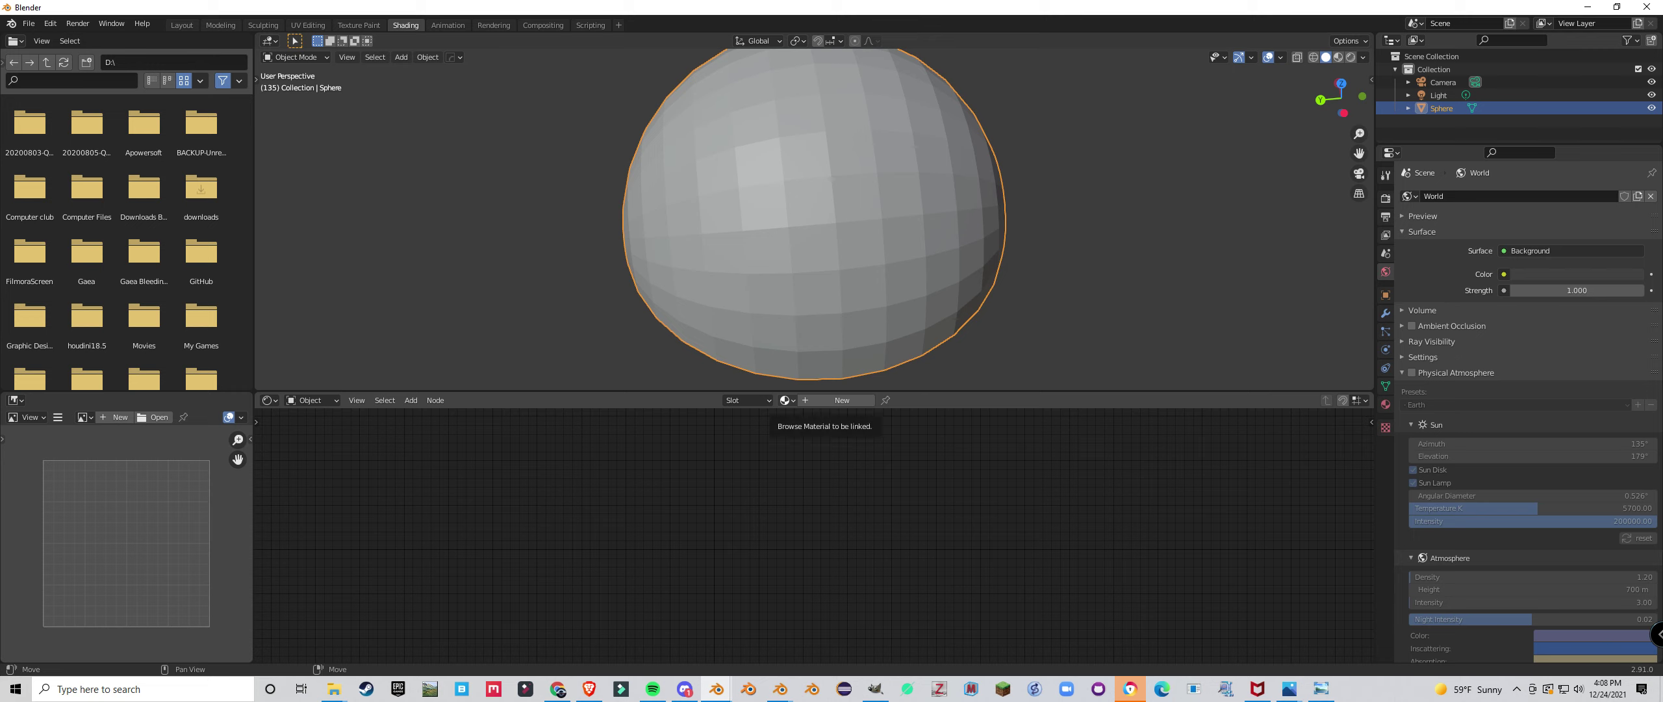
left_click(842, 399)
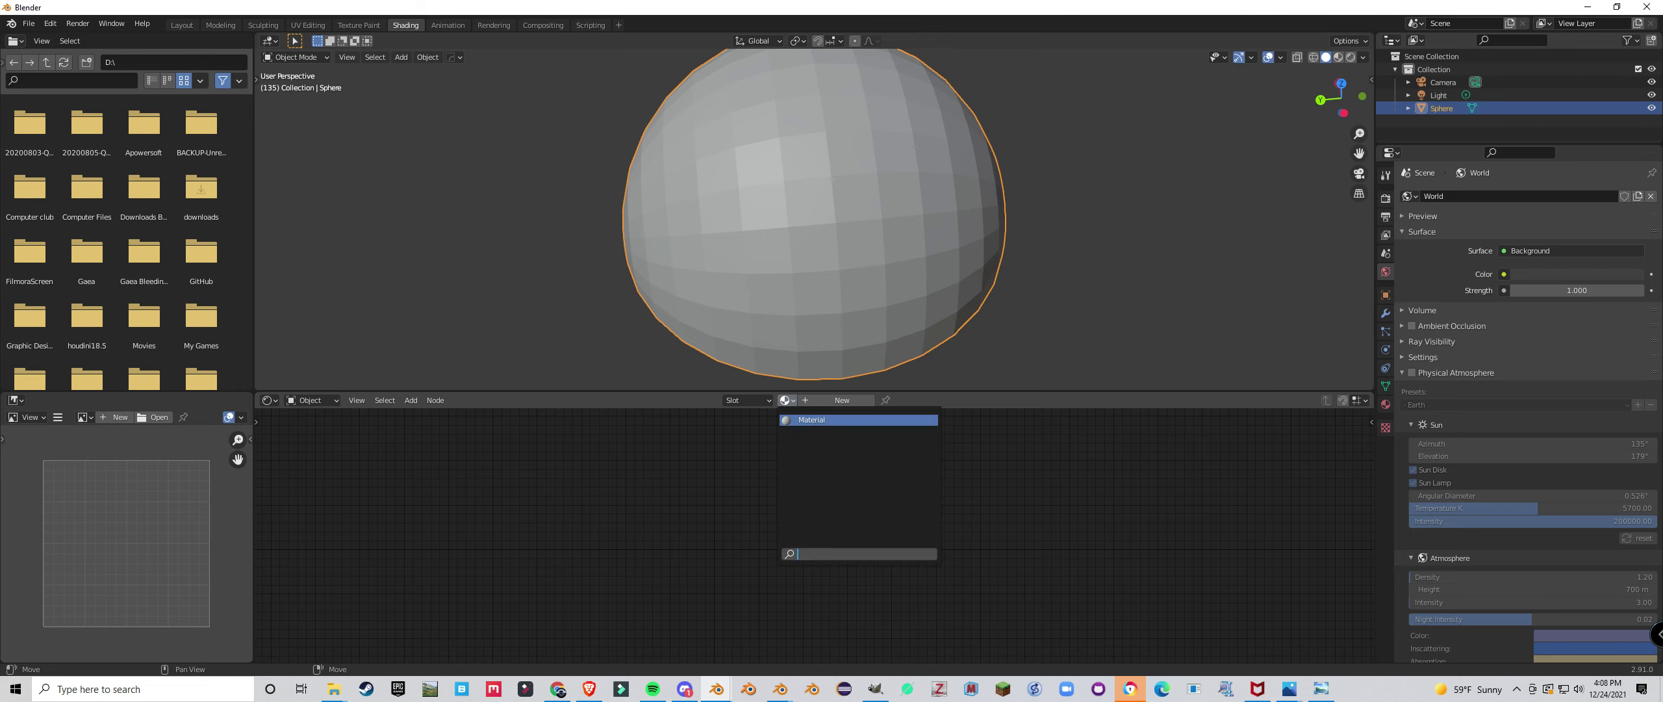
Set the World background strength to 0 and switch the viewport to rendered shading.
left_click(312, 400)
left_click(310, 430)
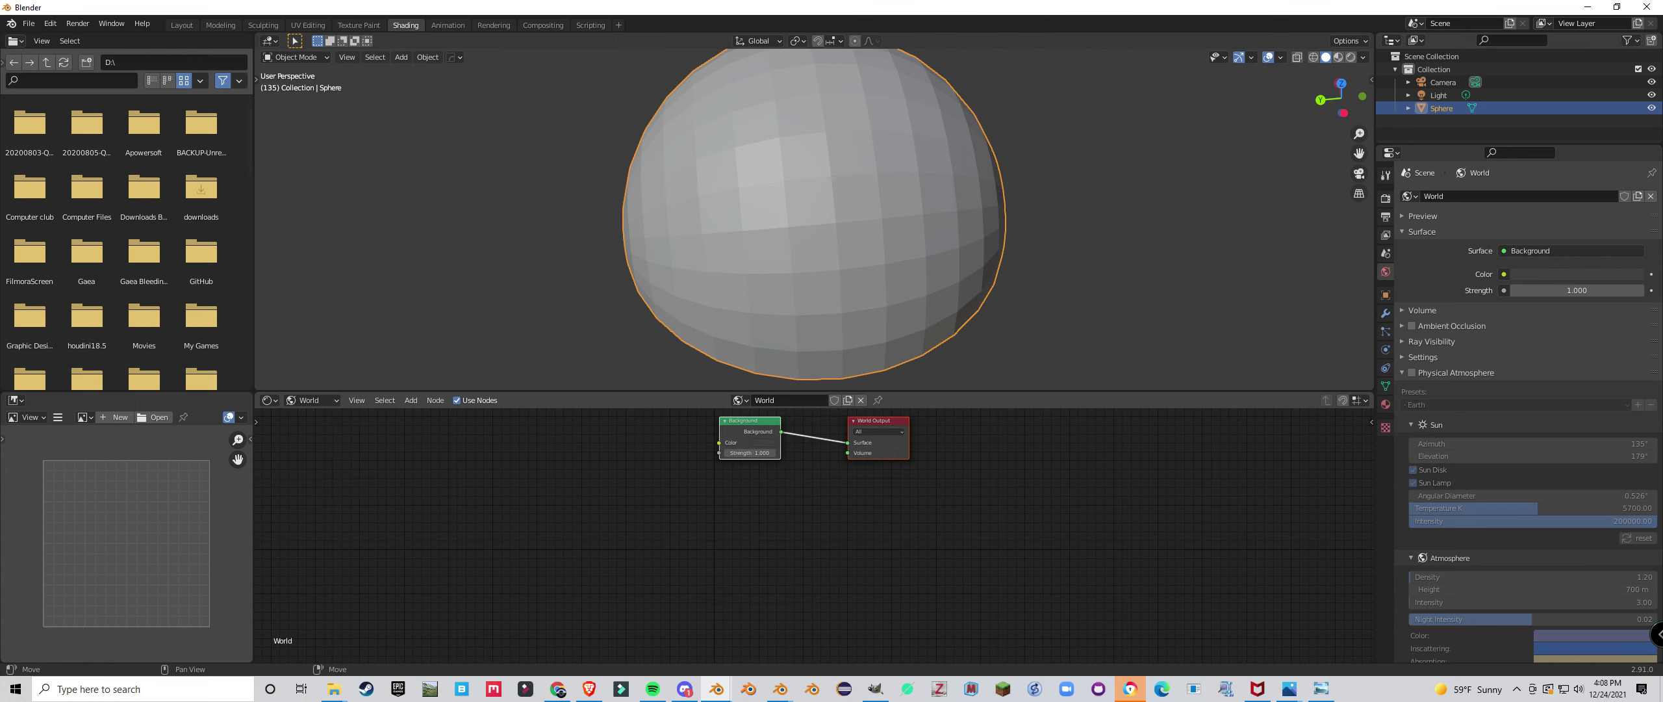
scroll(805, 524, "up", 2)
middle_click_drag(747, 439, 755, 481)
scroll(756, 481, "up", 3)
left_click_drag(750, 481, 702, 482)
scroll(754, 361, "down", 2)
middle_click_drag(755, 361, 777, 345)
key("z")
left_click(778, 272)
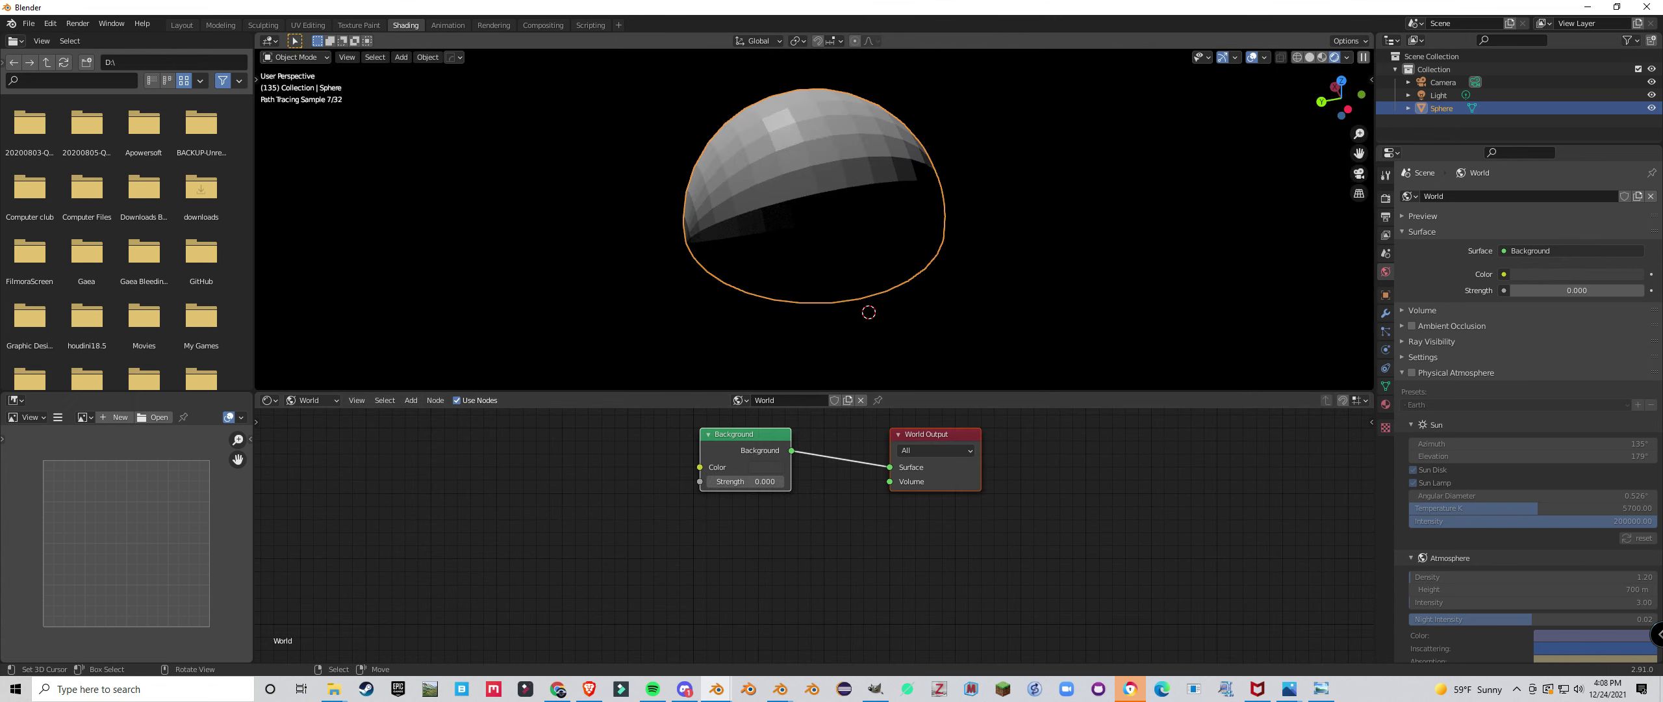
Return the shader editor to the object's material and delete its Principled BSDF node.
left_click(312, 400)
left_click(311, 417)
middle_click_drag(585, 292, 689, 299)
left_click(773, 434)
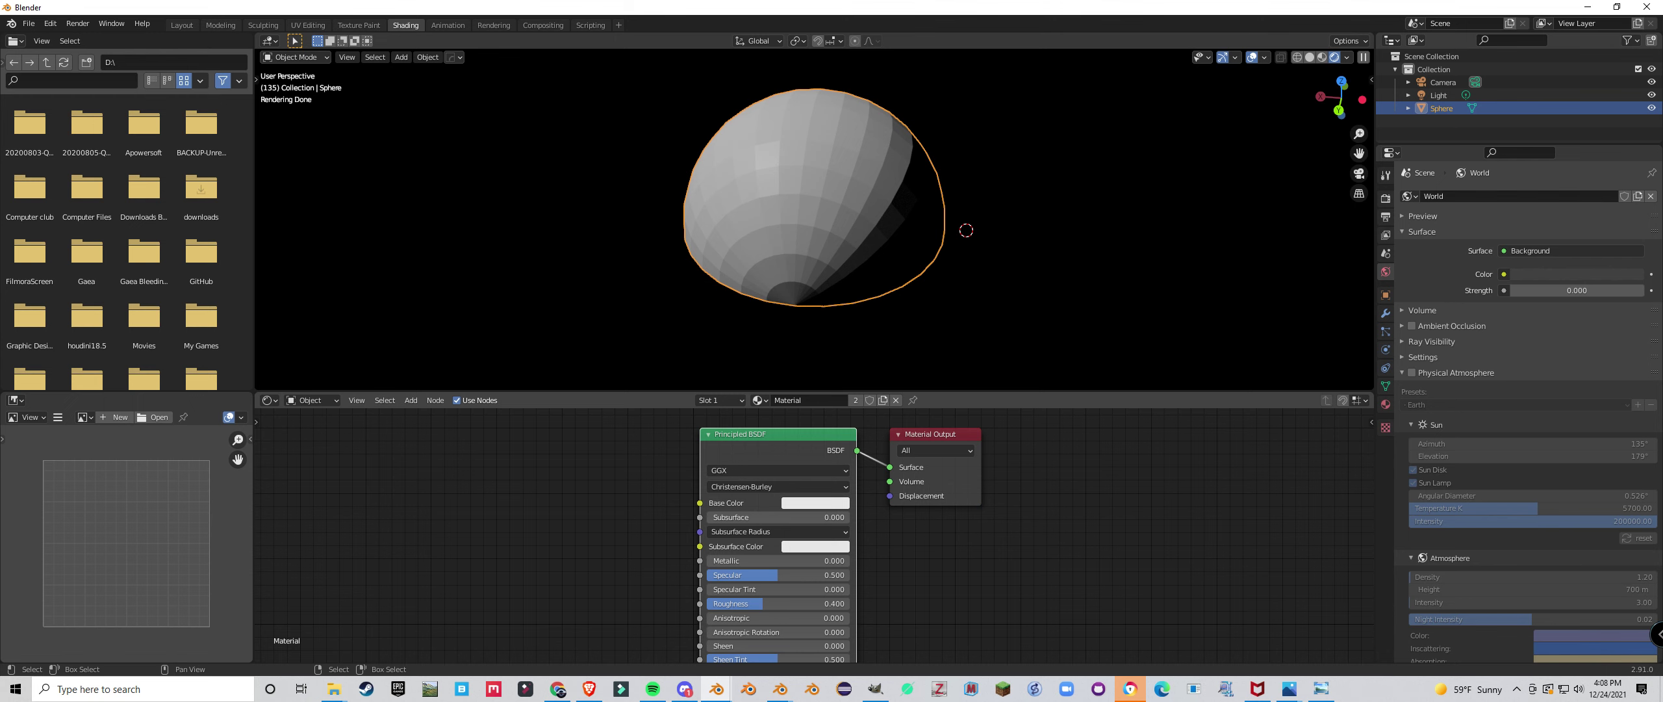
scroll(932, 540, "down", 3)
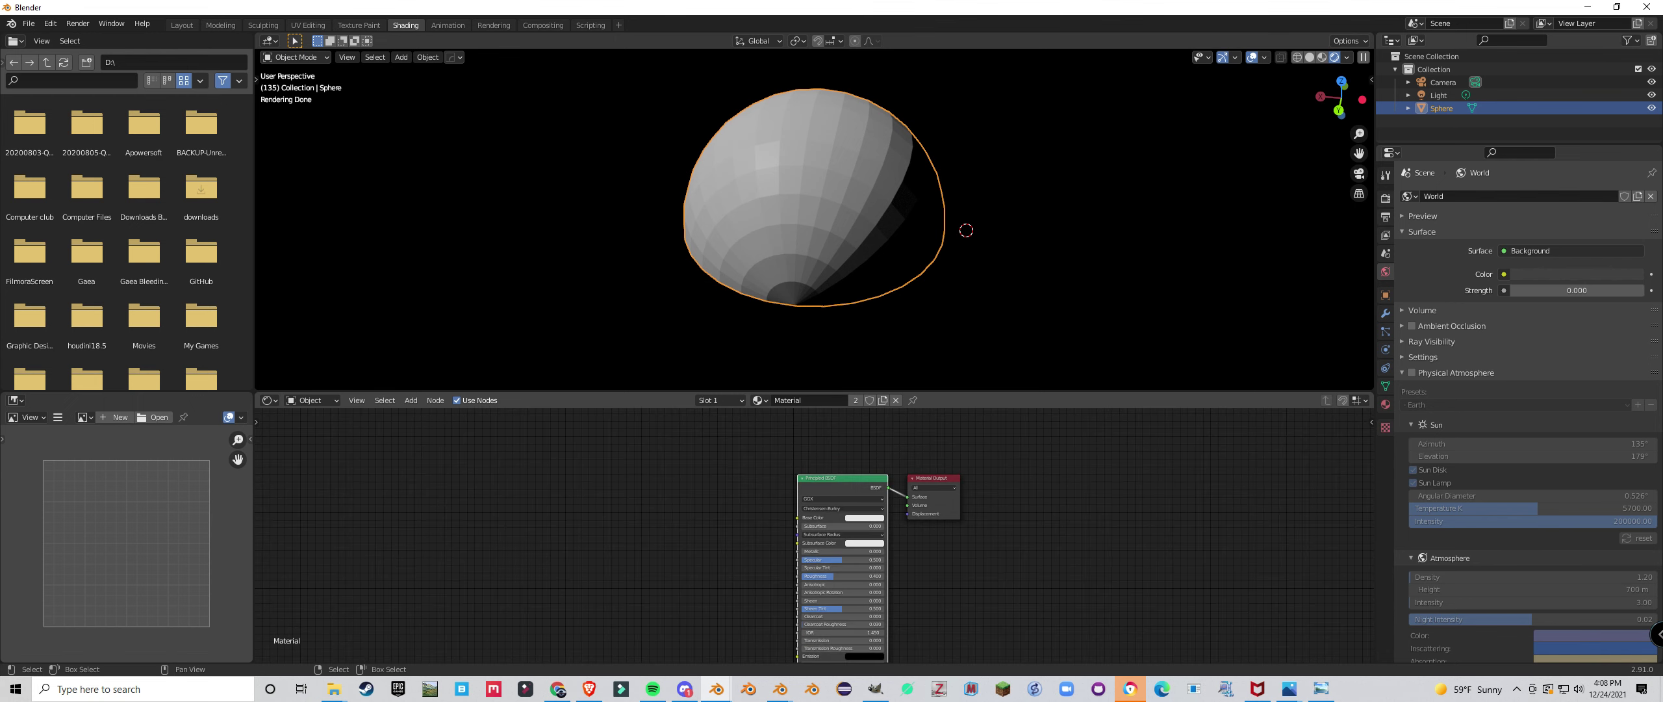
key("Delete")
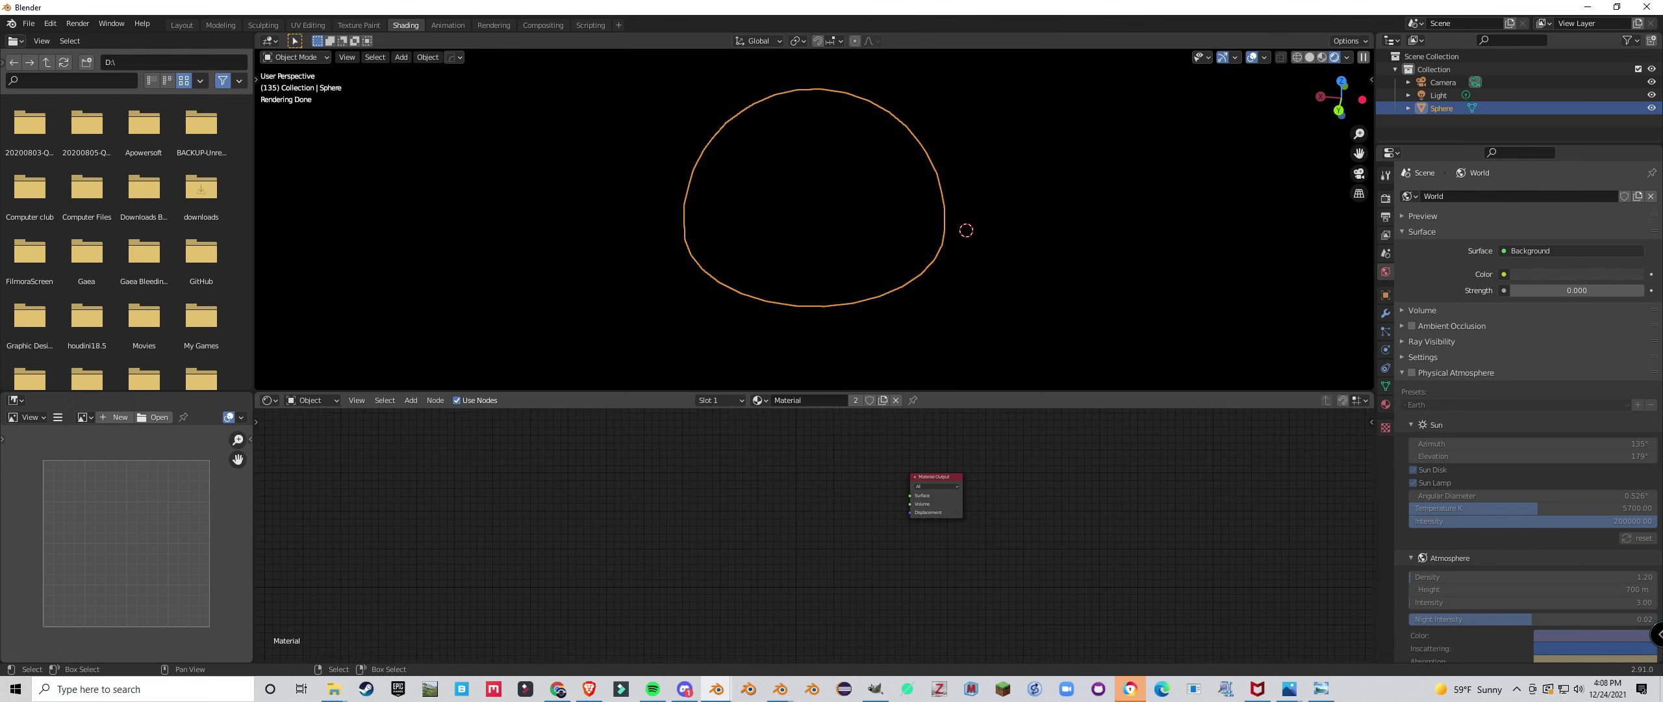
Move the Material Output node farther aside and add a Texture Coordinate node well before it.
left_click_drag(933, 478, 987, 469)
middle_click_drag(961, 484, 995, 492)
middle_click_drag(962, 273, 982, 206)
scroll(963, 243, "up", 2)
scroll(867, 507, "down", 3)
middle_click_drag(867, 506, 923, 523)
key("shift+a")
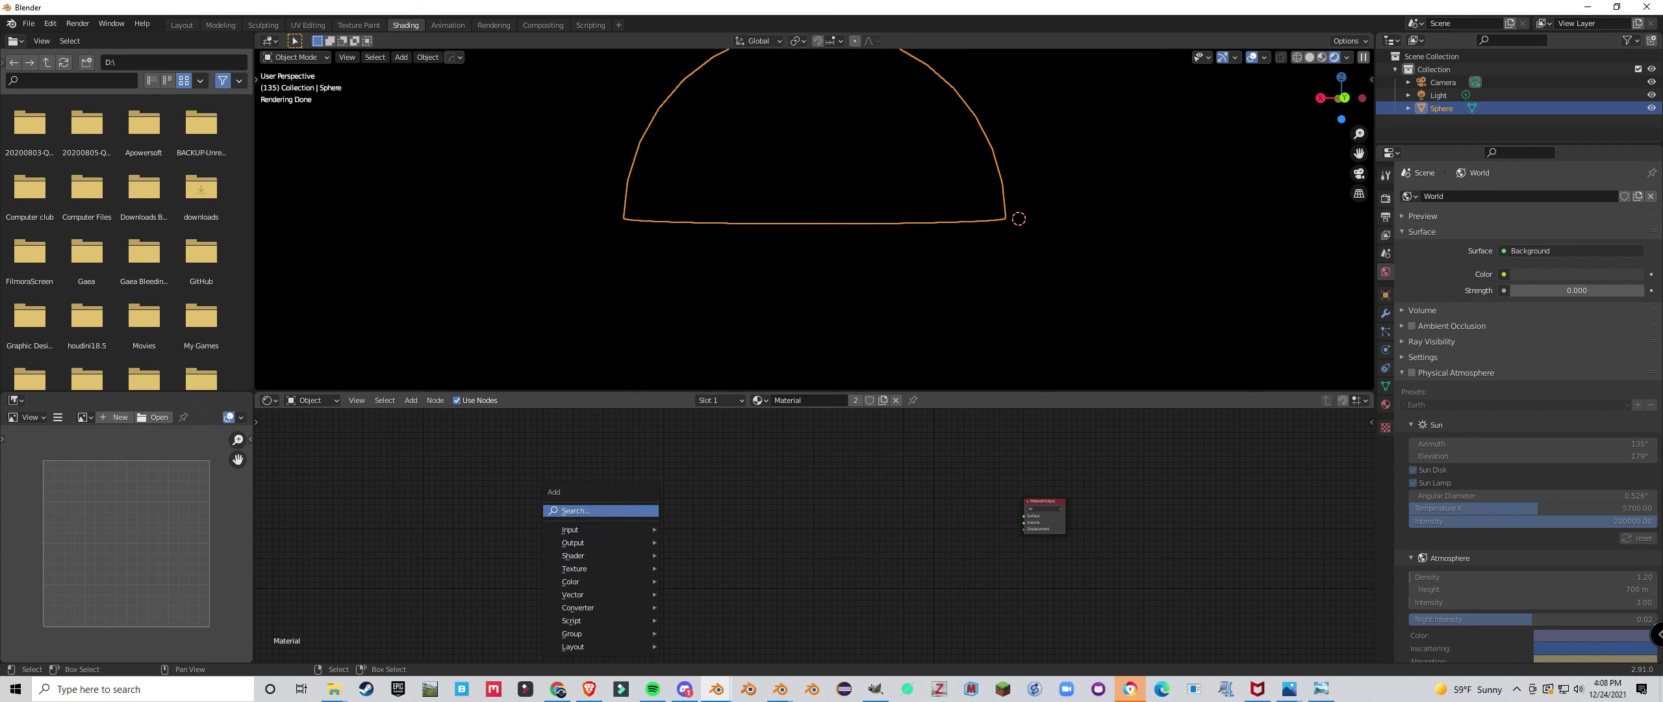
mouse_move(598, 529)
left_click(720, 458)
left_click(584, 480)
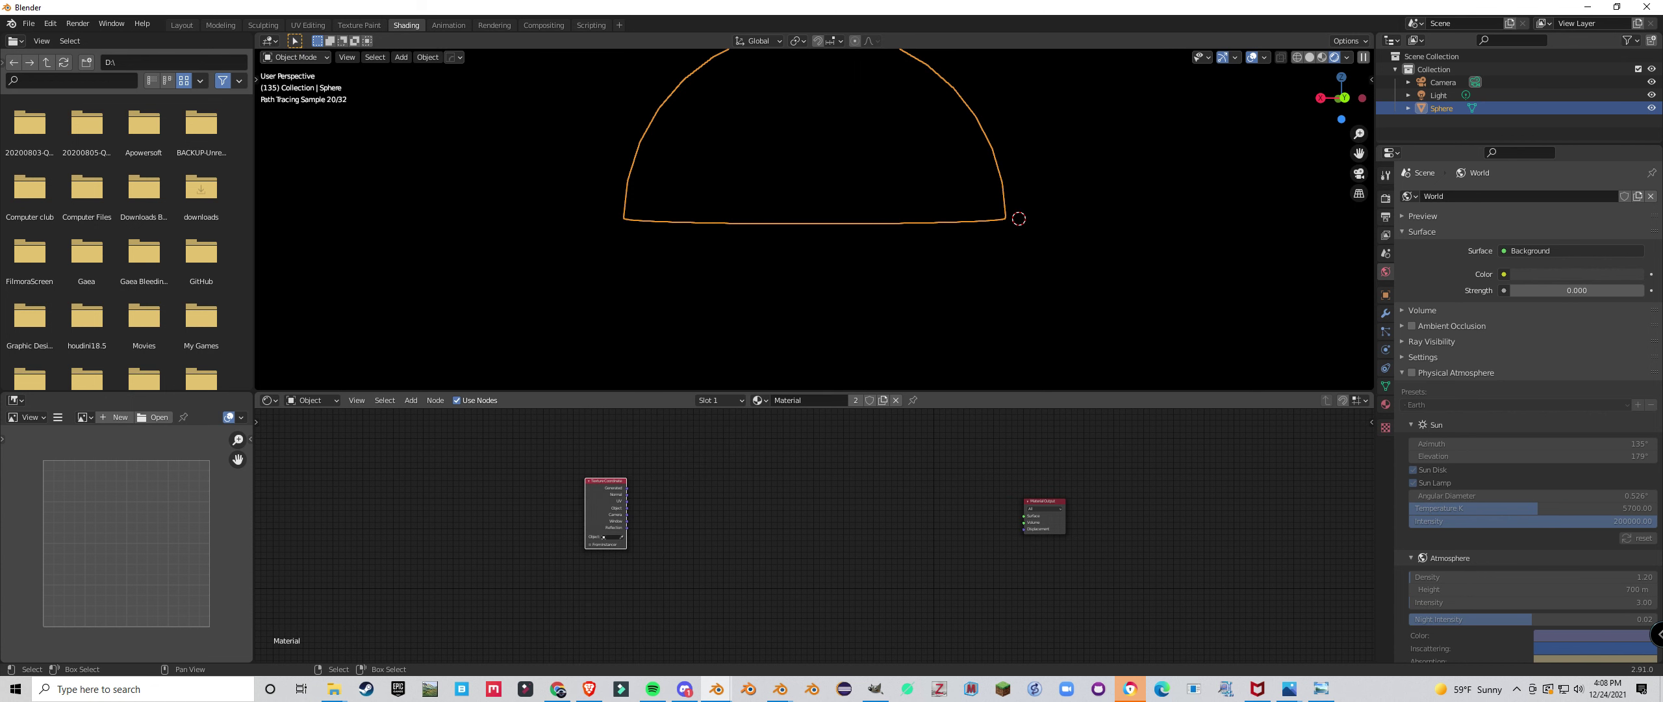
Switch to Chrome and compare the open sun reference images, returning to the oct_1_2015_flare_8k.jpg photo.
left_click(557, 688)
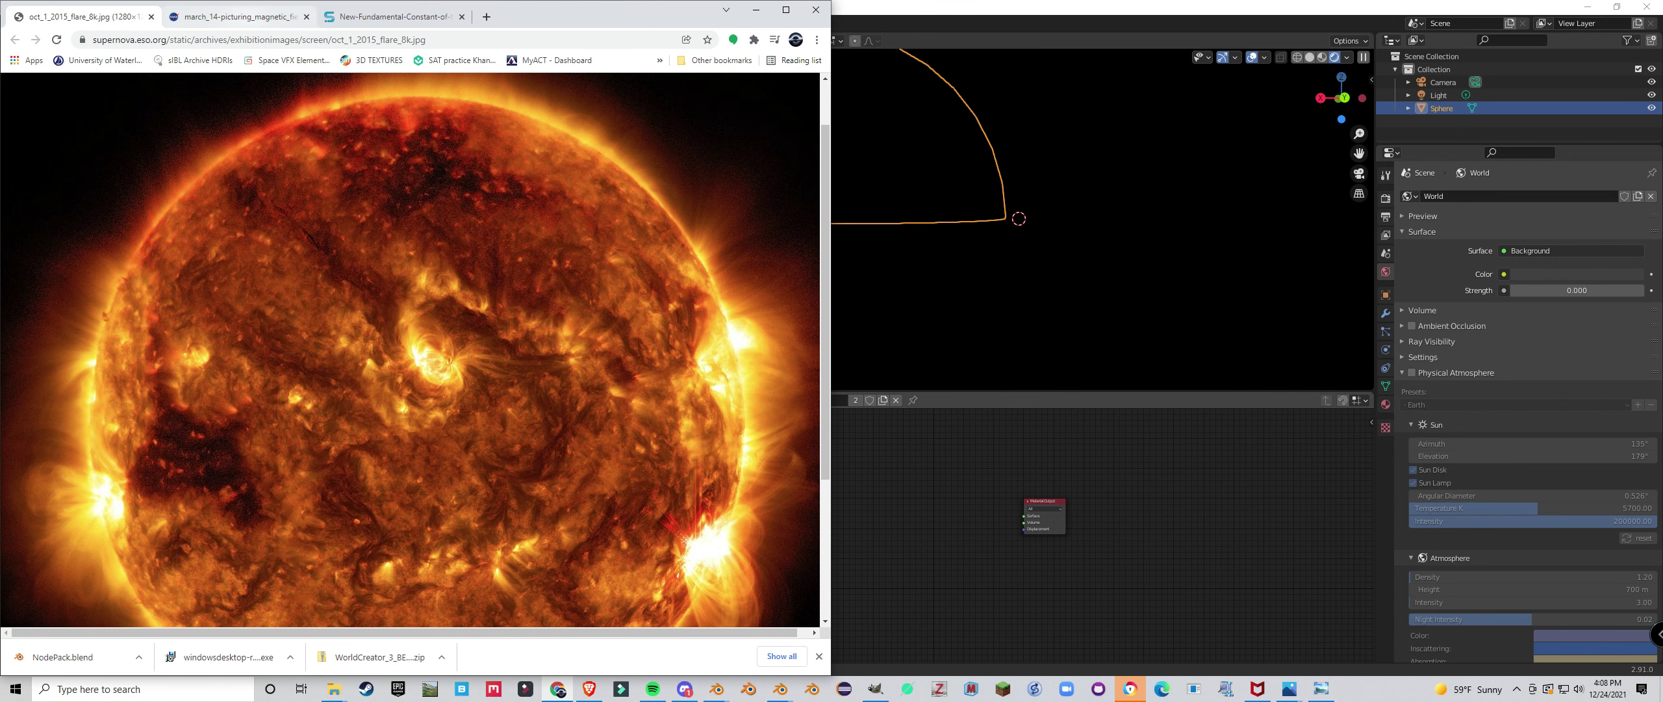
left_click(253, 17)
left_click(383, 17)
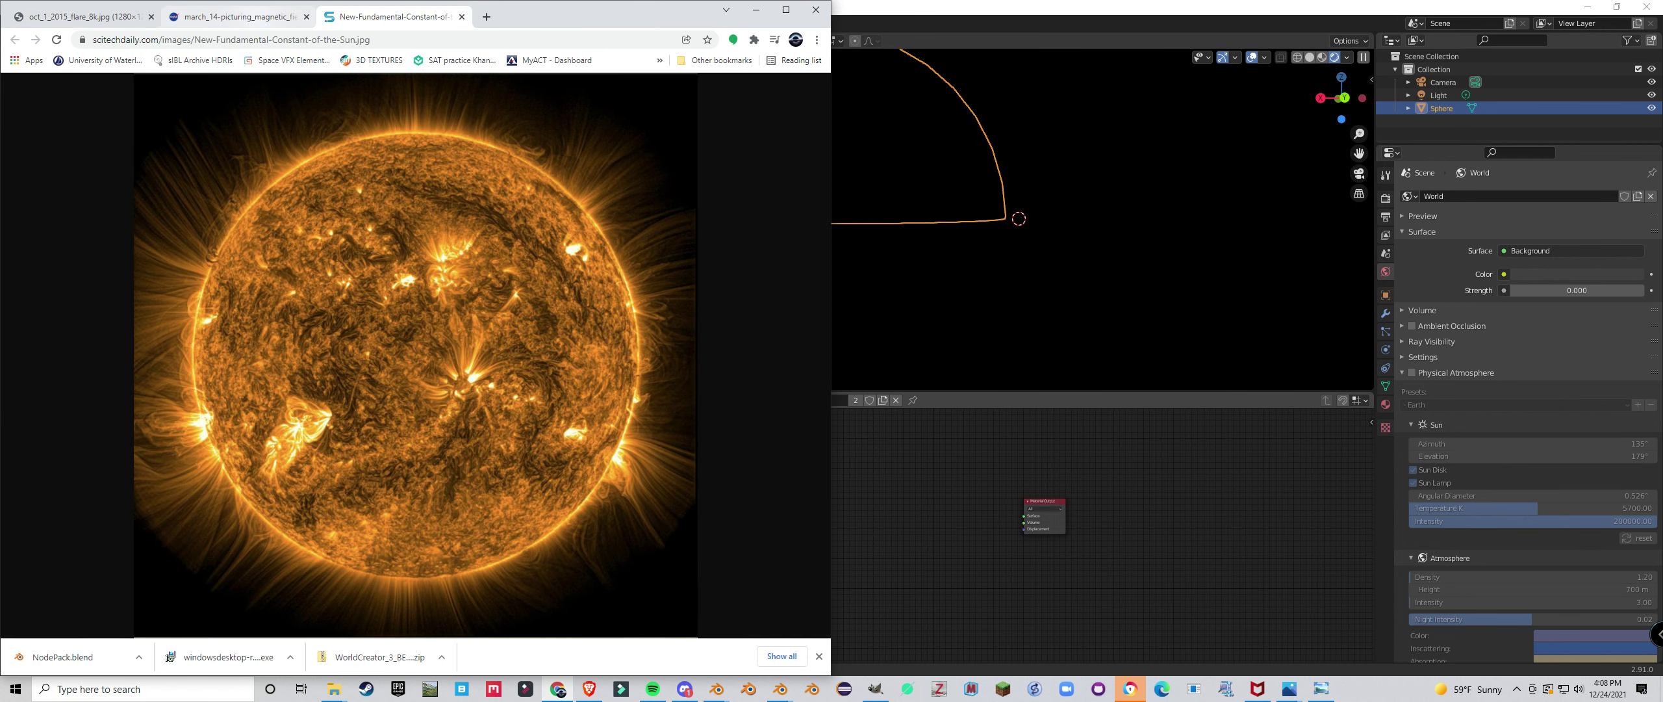
left_click(244, 17)
left_click(88, 17)
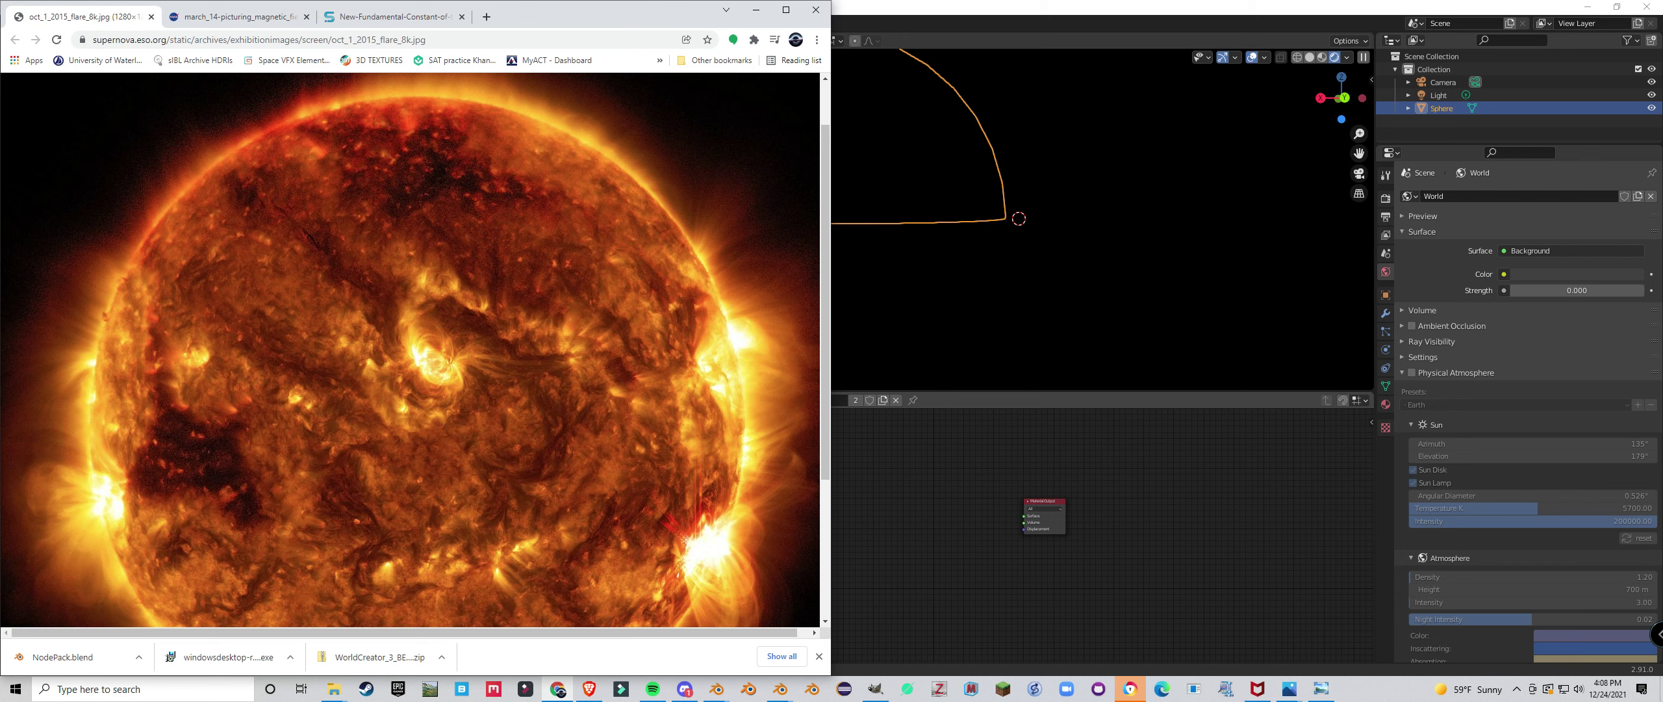
Examine the solar flare photo's surface texture, dark patches, bright spots and glowing edge flares.
scroll(411, 351, "down", 2)
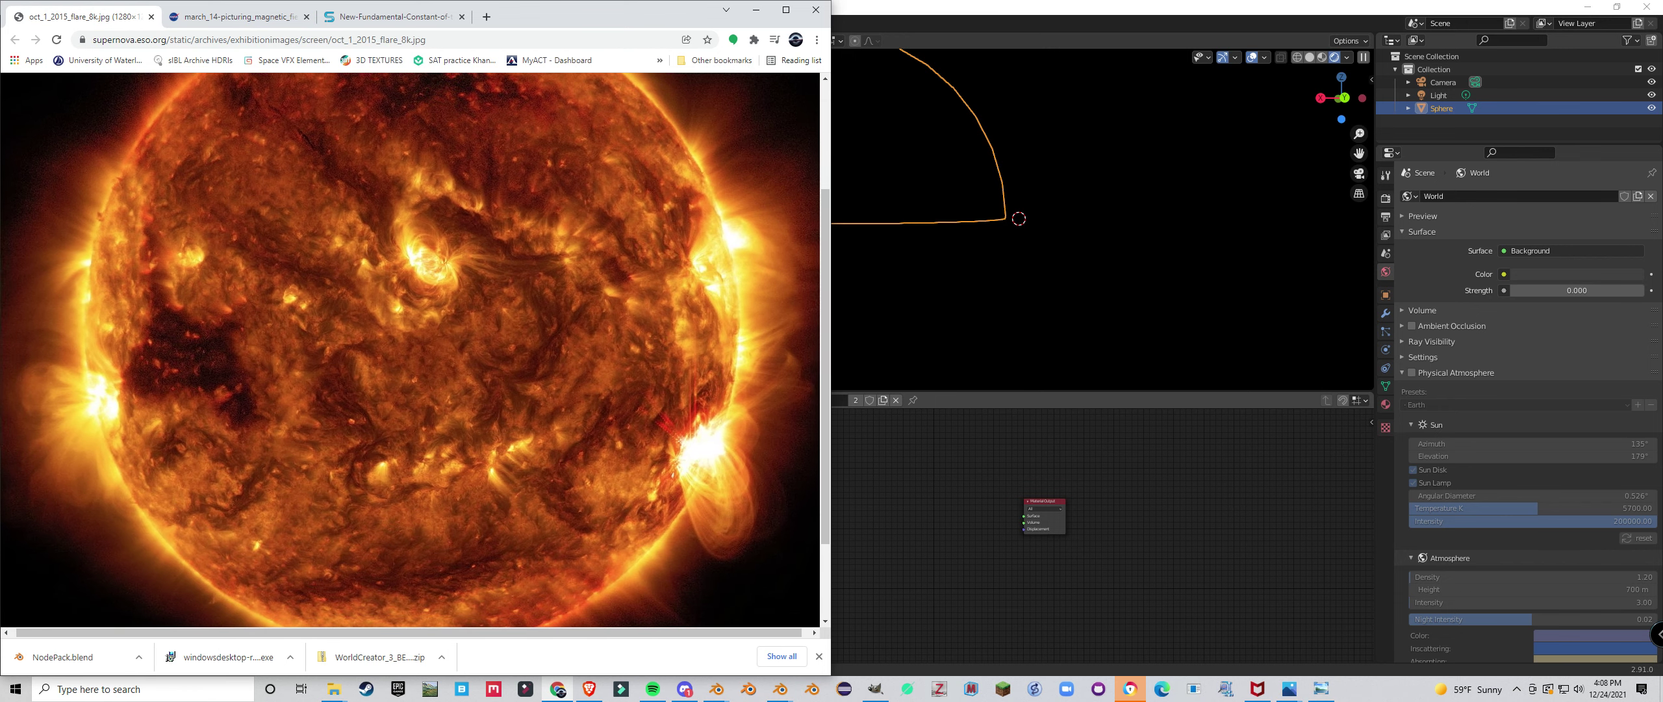
scroll(411, 350, "up", 1)
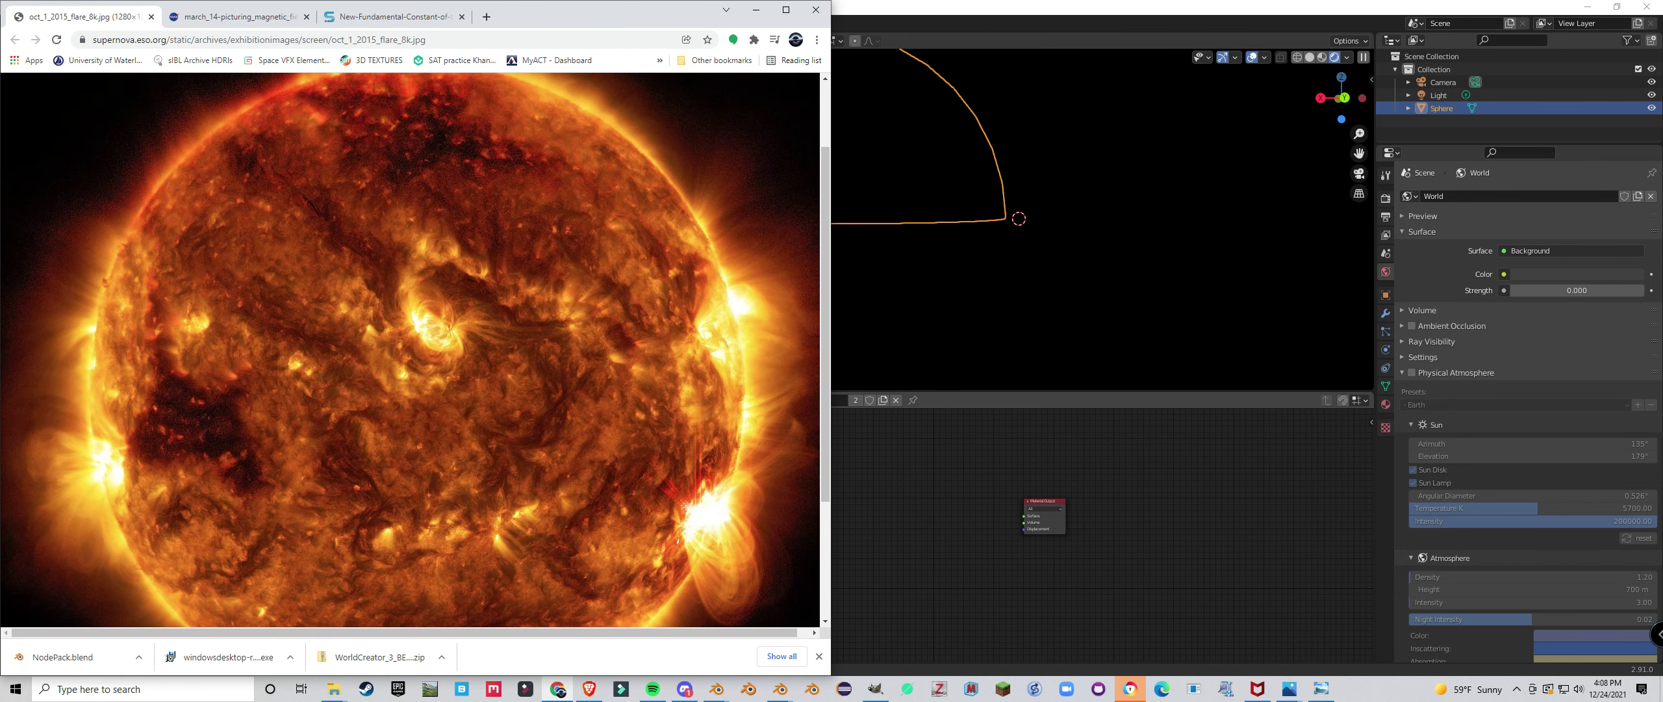
scroll(410, 351, "right", 1)
scroll(411, 351, "right", 2)
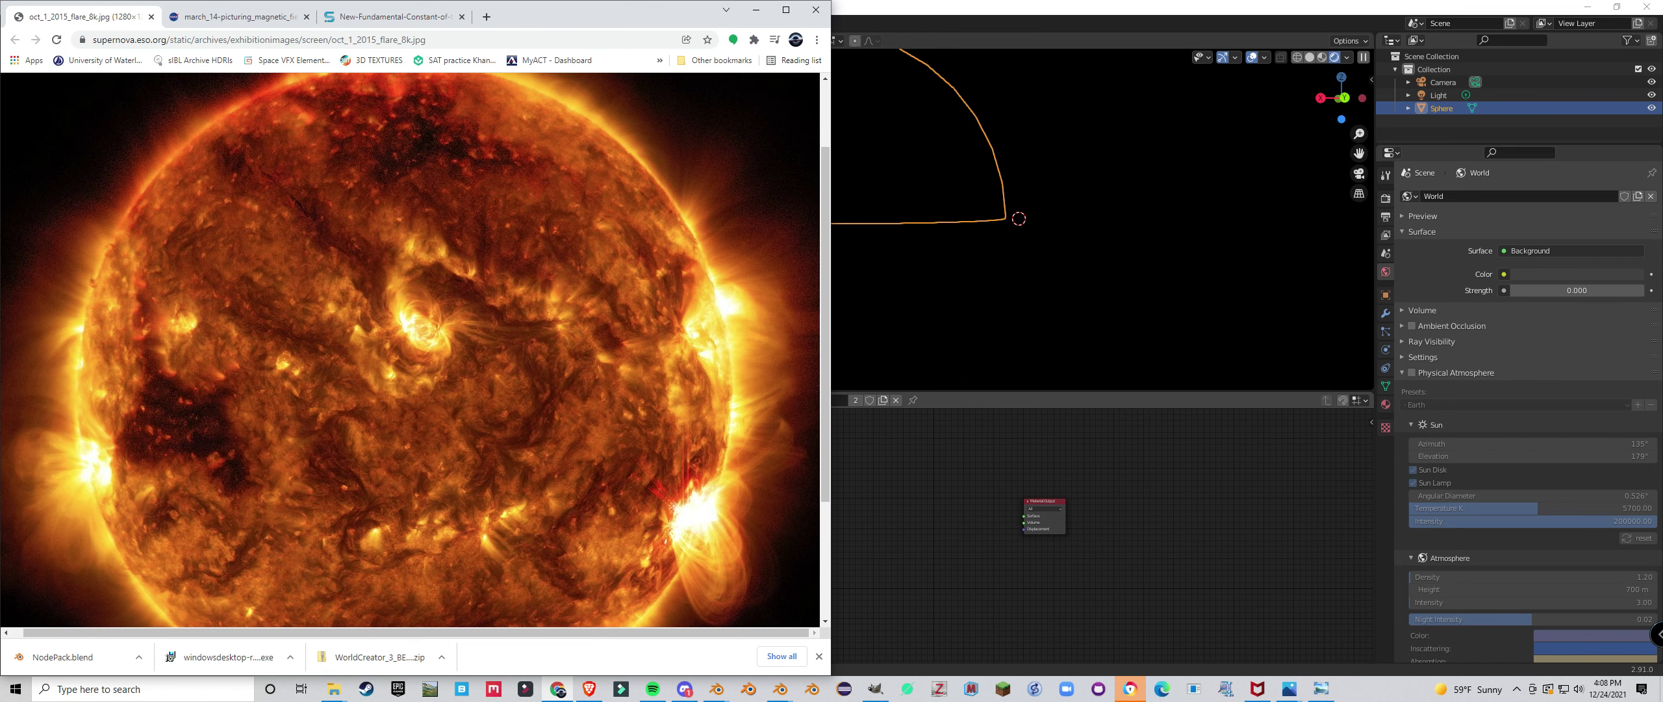
scroll(411, 351, "down", 3)
scroll(410, 351, "up", 2)
scroll(410, 351, "left", 2)
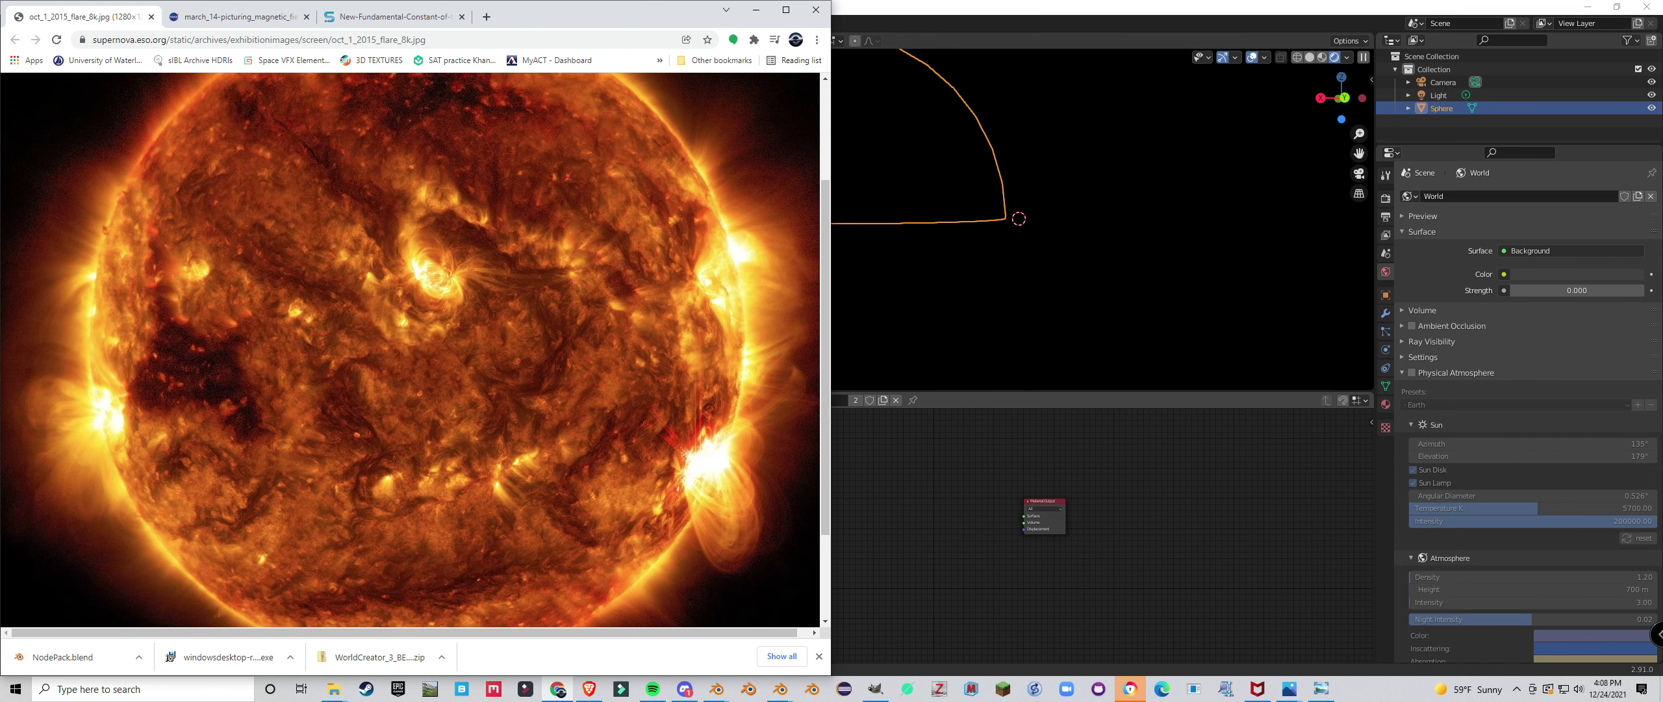
scroll(410, 351, "up", 2)
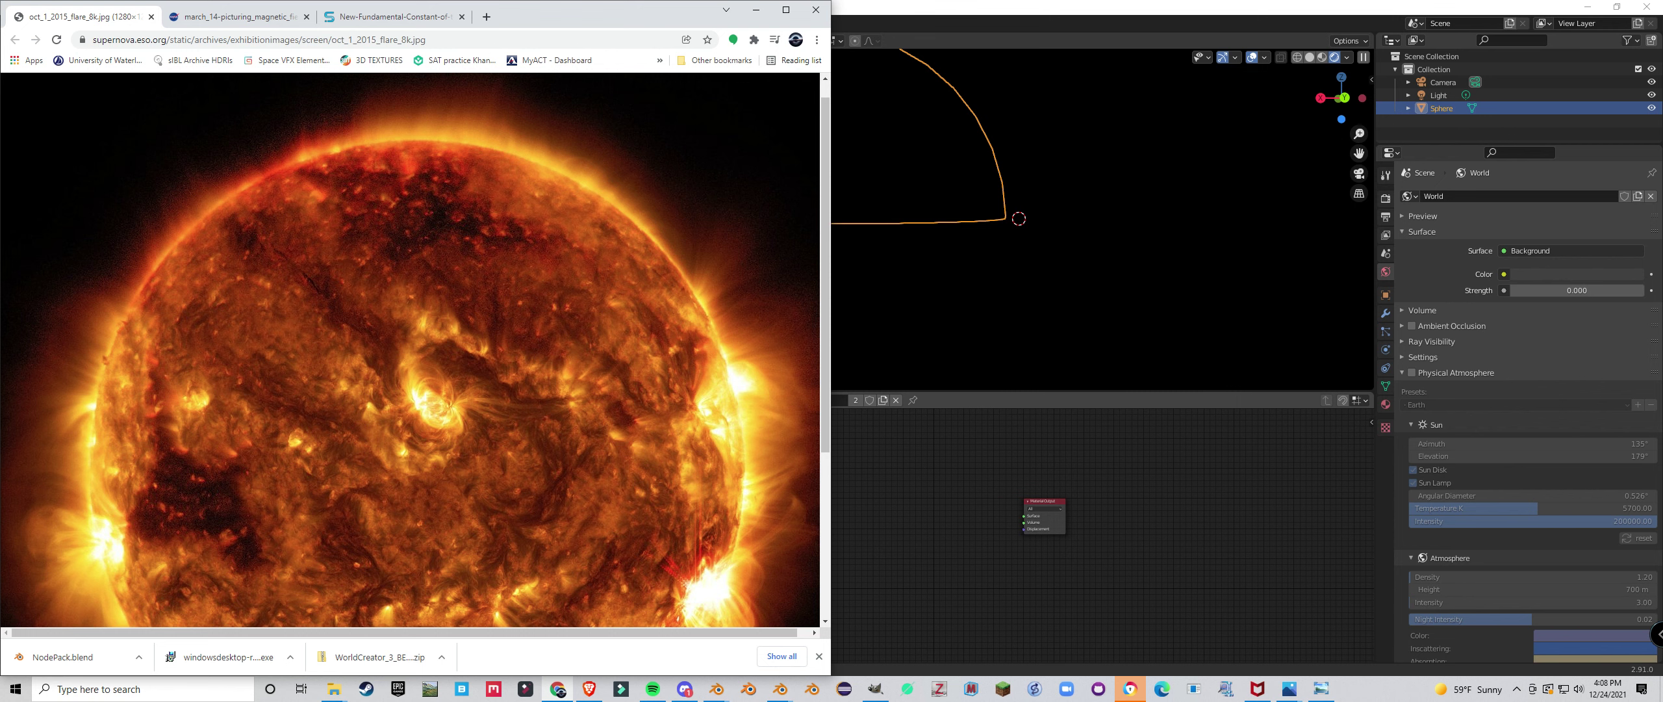
scroll(410, 351, "up", 1)
scroll(410, 350, "down", 2)
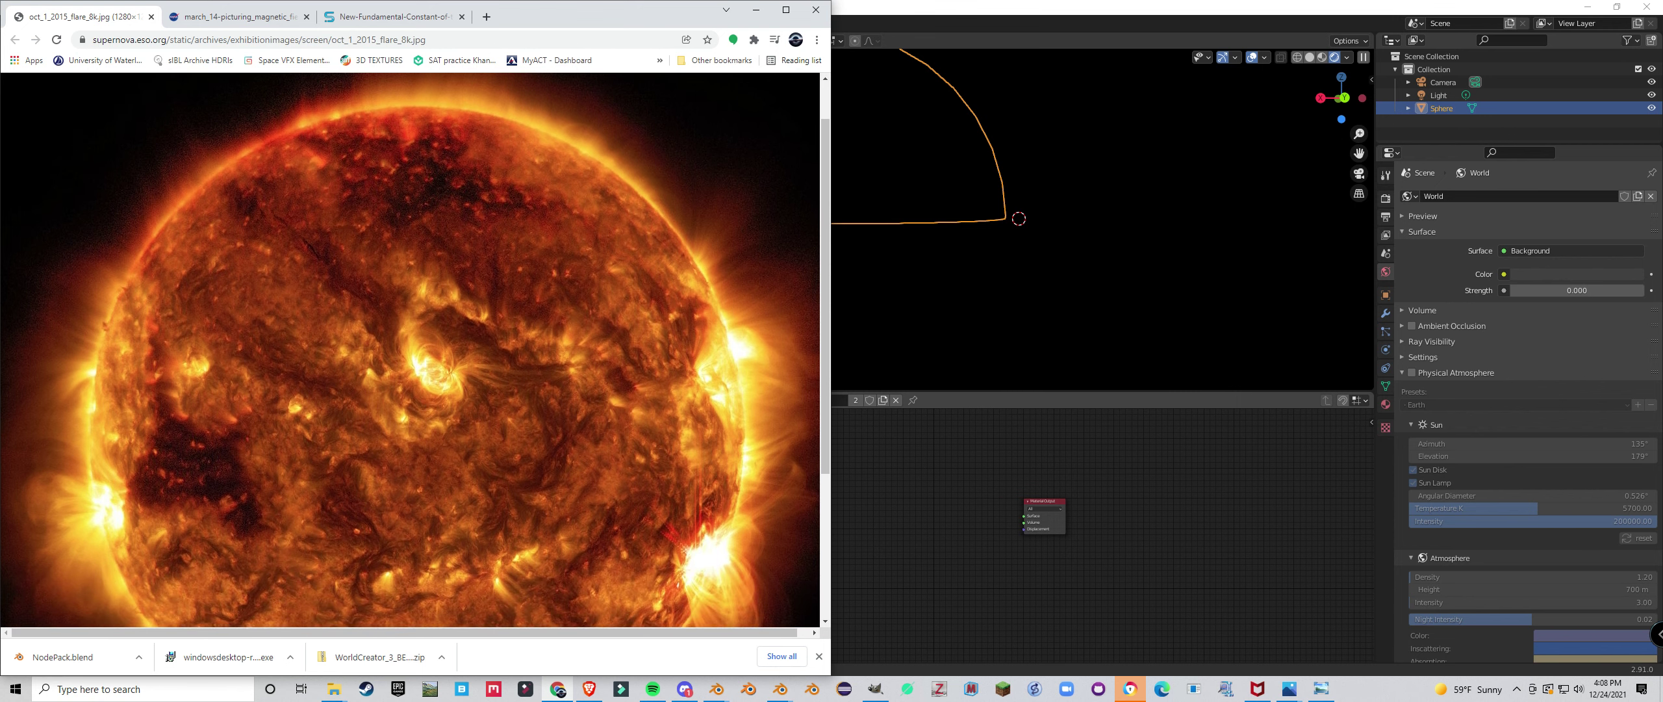
scroll(411, 351, "down", 3)
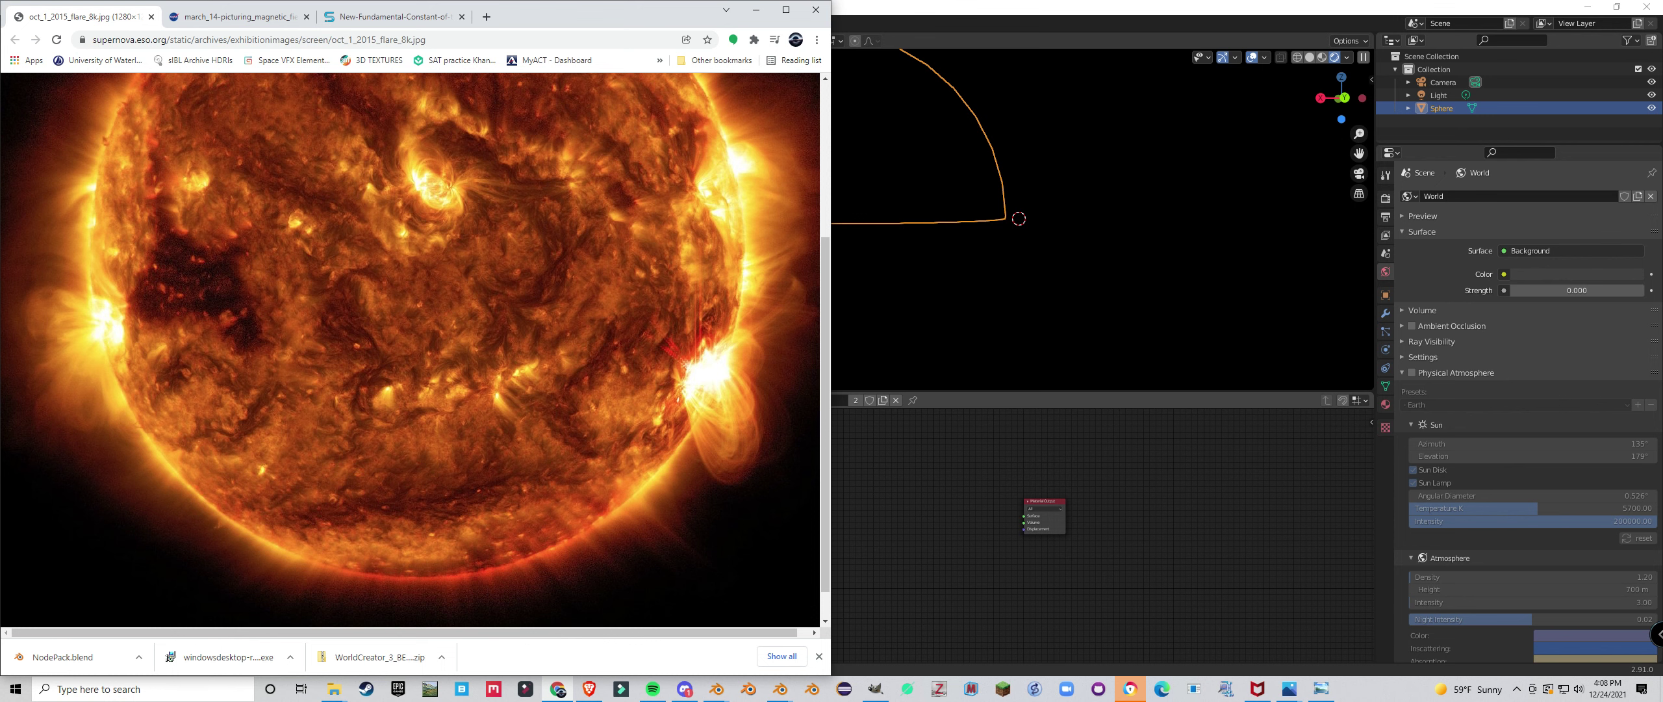
scroll(410, 351, "up", 1)
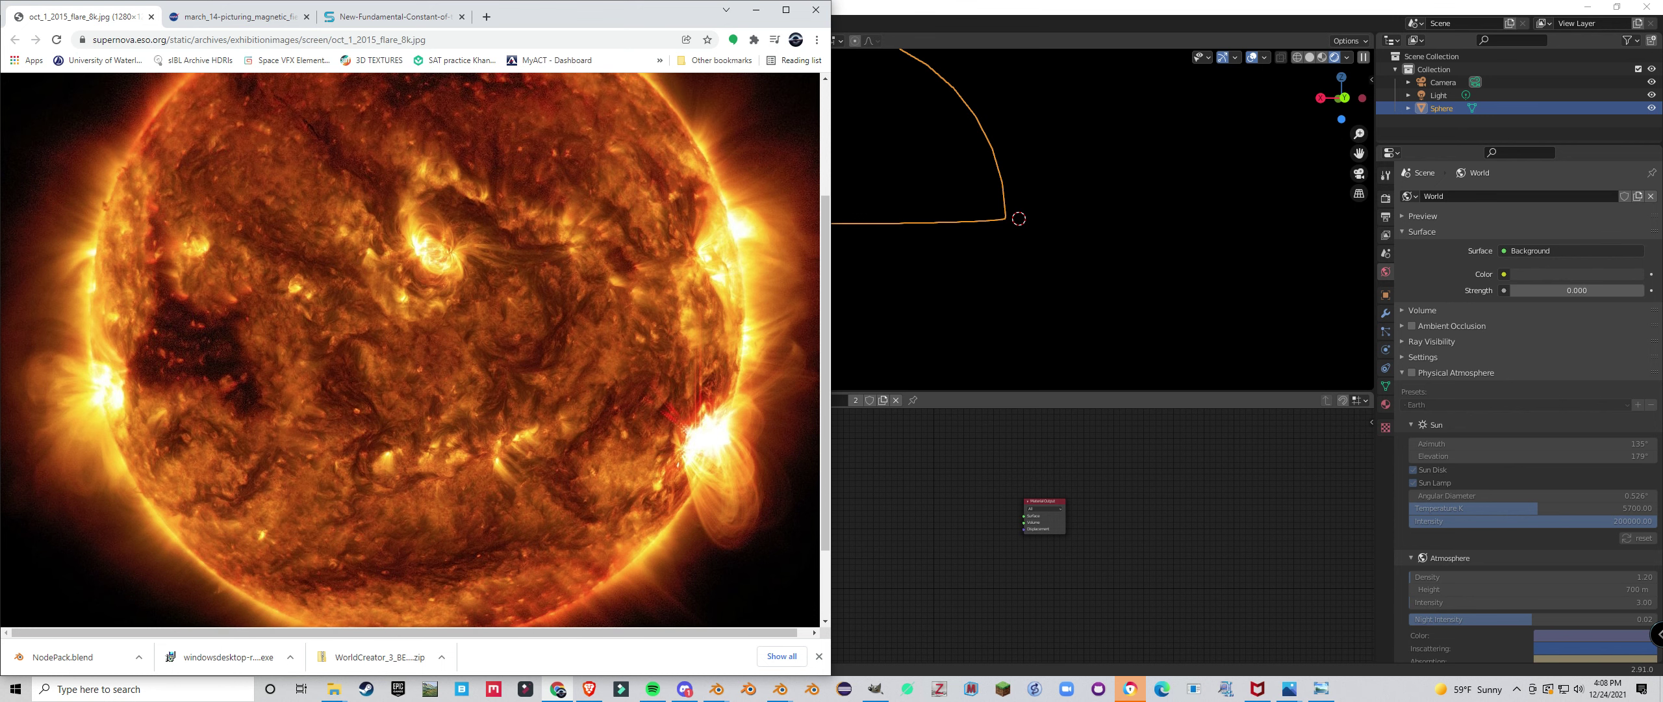
scroll(411, 350, "up", 3)
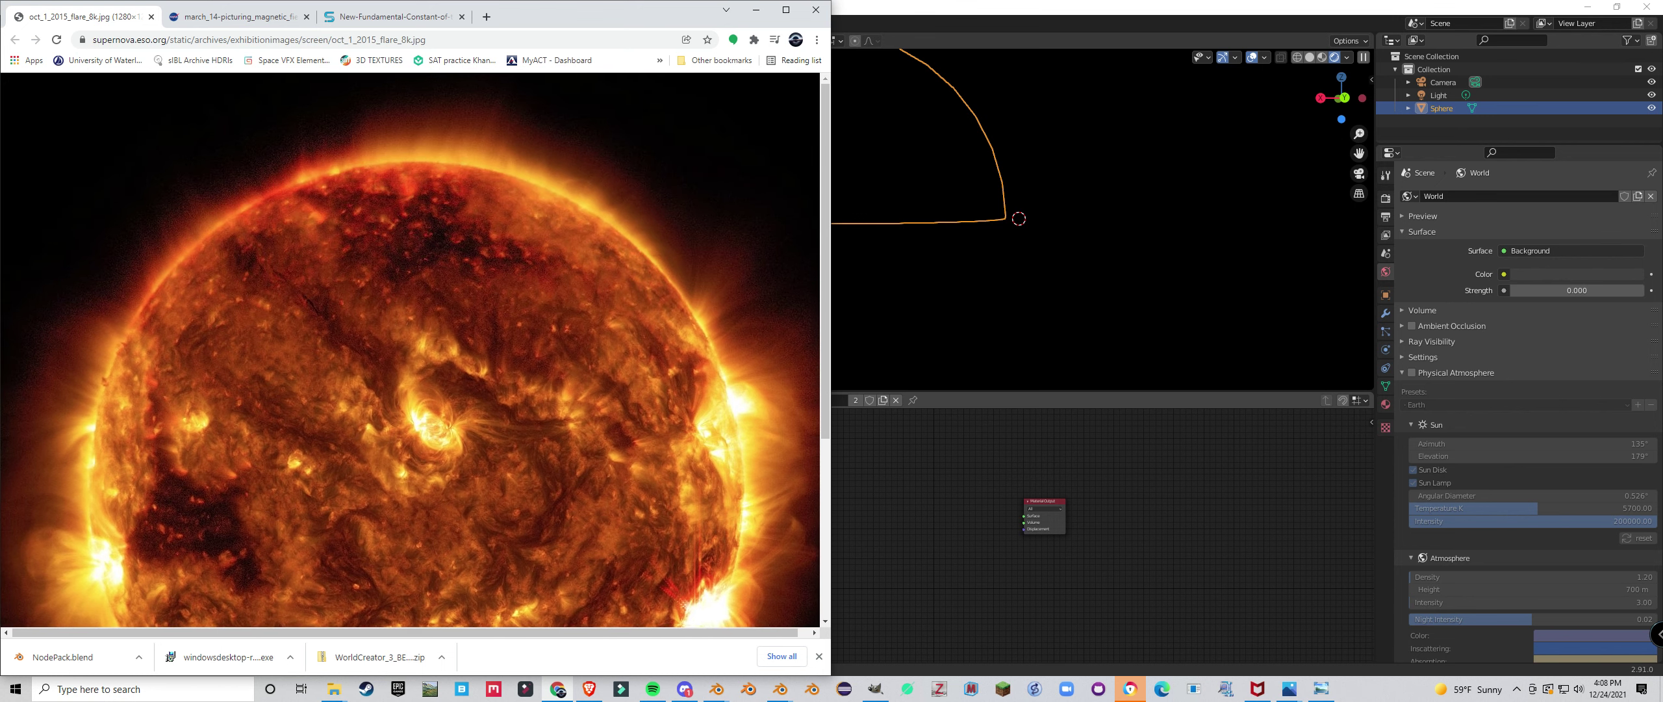
scroll(411, 350, "down", 5)
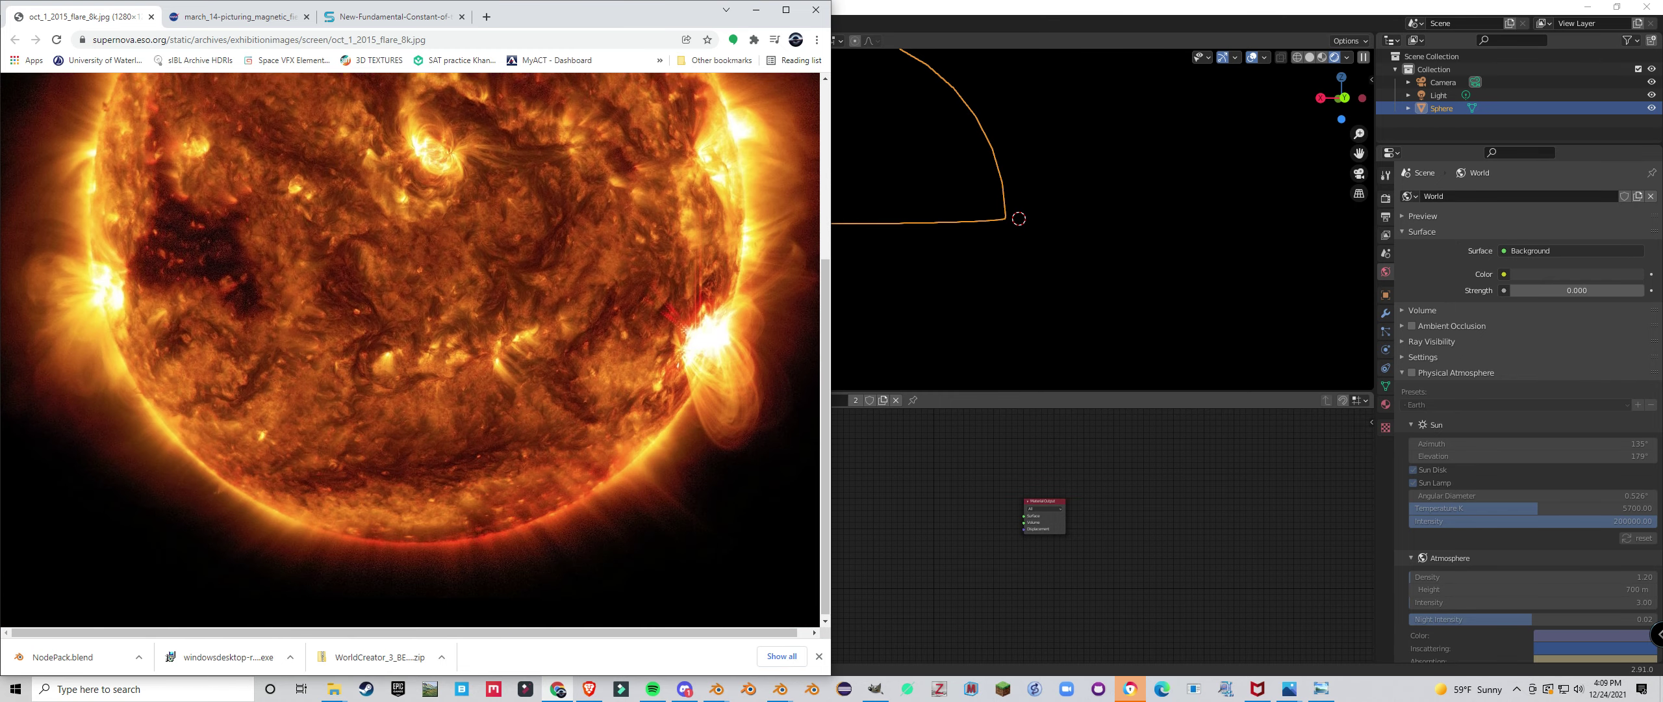
scroll(411, 351, "up", 2)
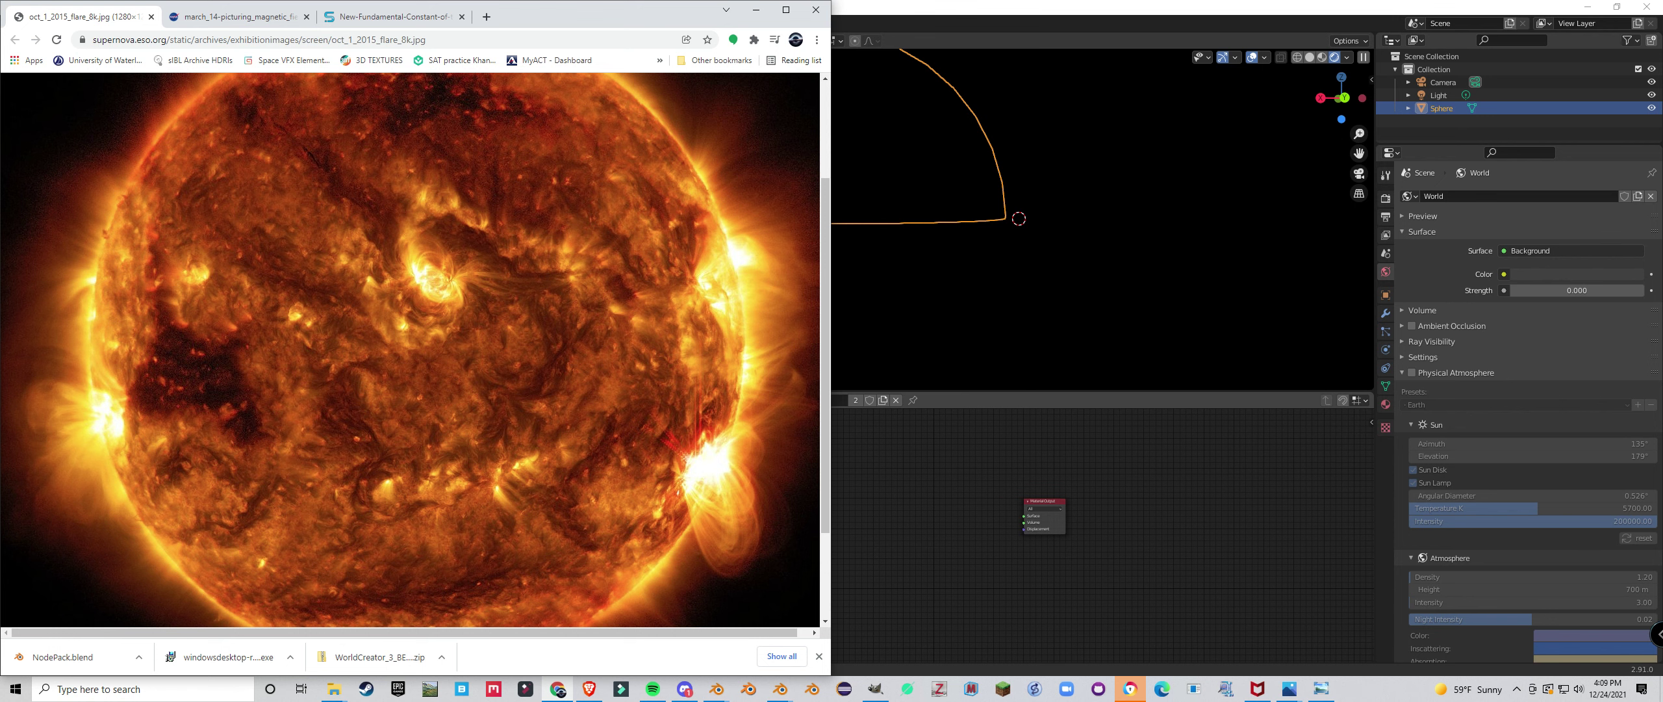
scroll(410, 351, "up", 1)
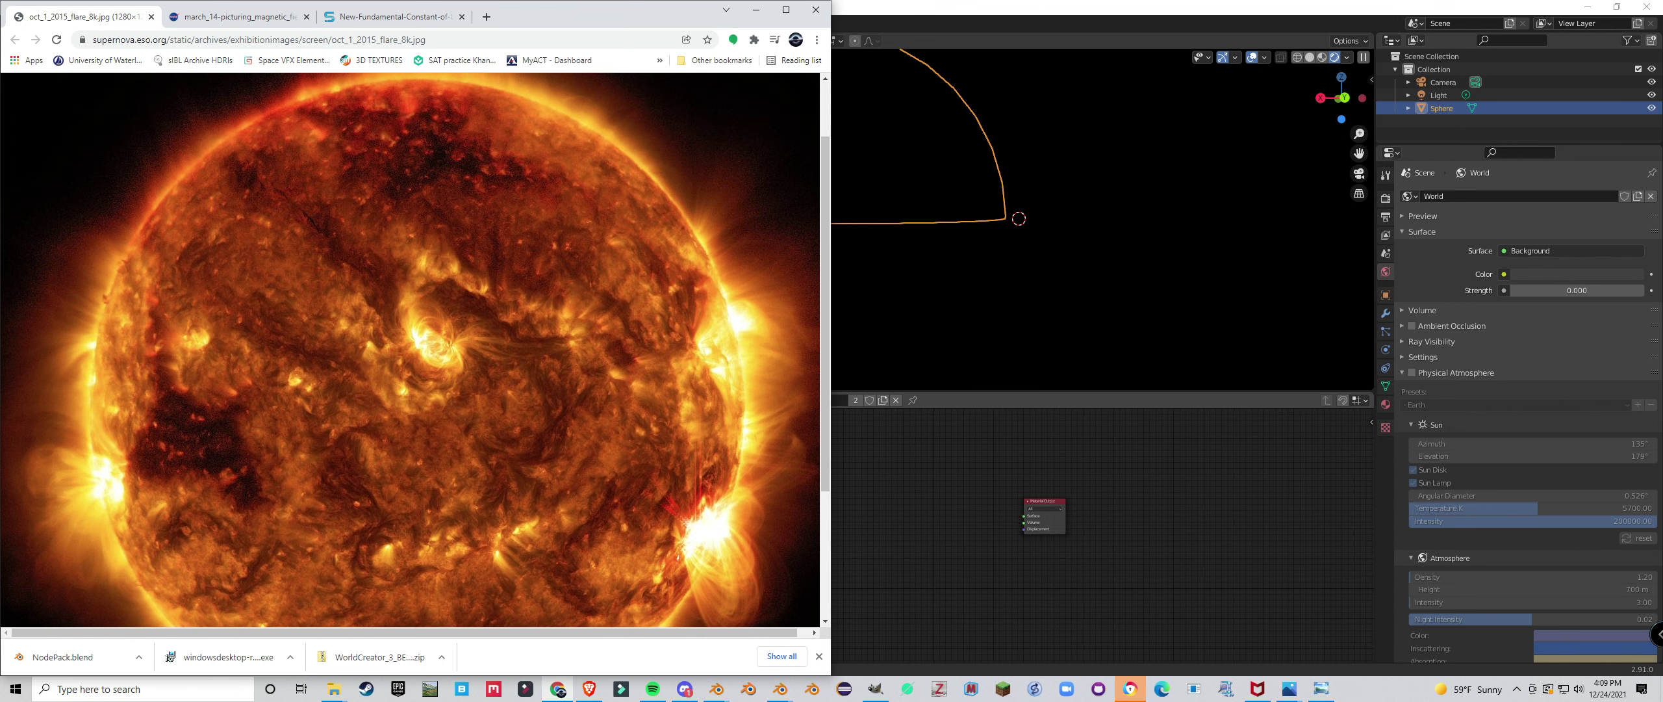
scroll(411, 351, "down", 1)
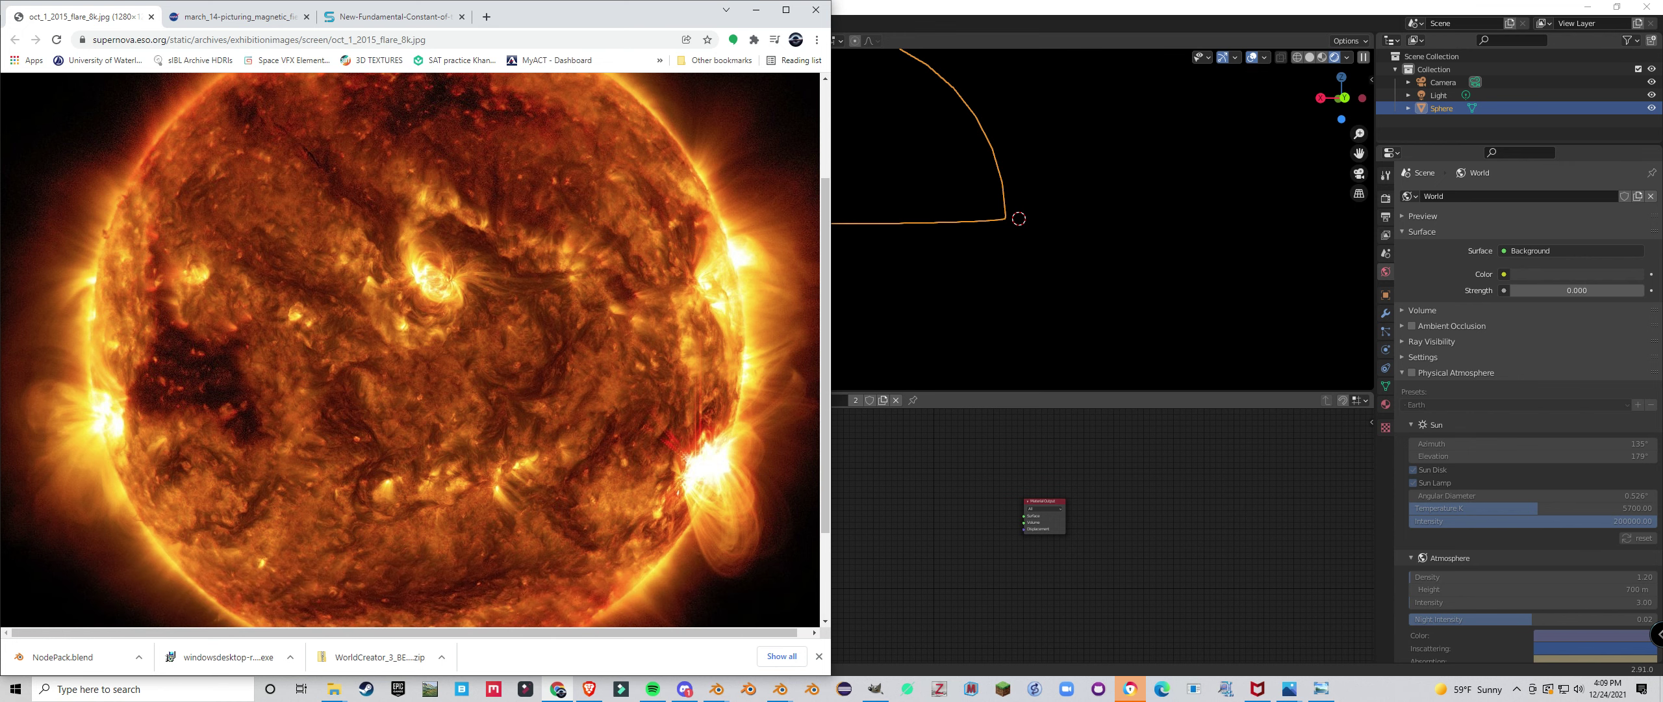
Switch from the flare photo to the NASA magnetic field lines image and examine how the lines spread from the bright active regions.
scroll(411, 350, "up", 1)
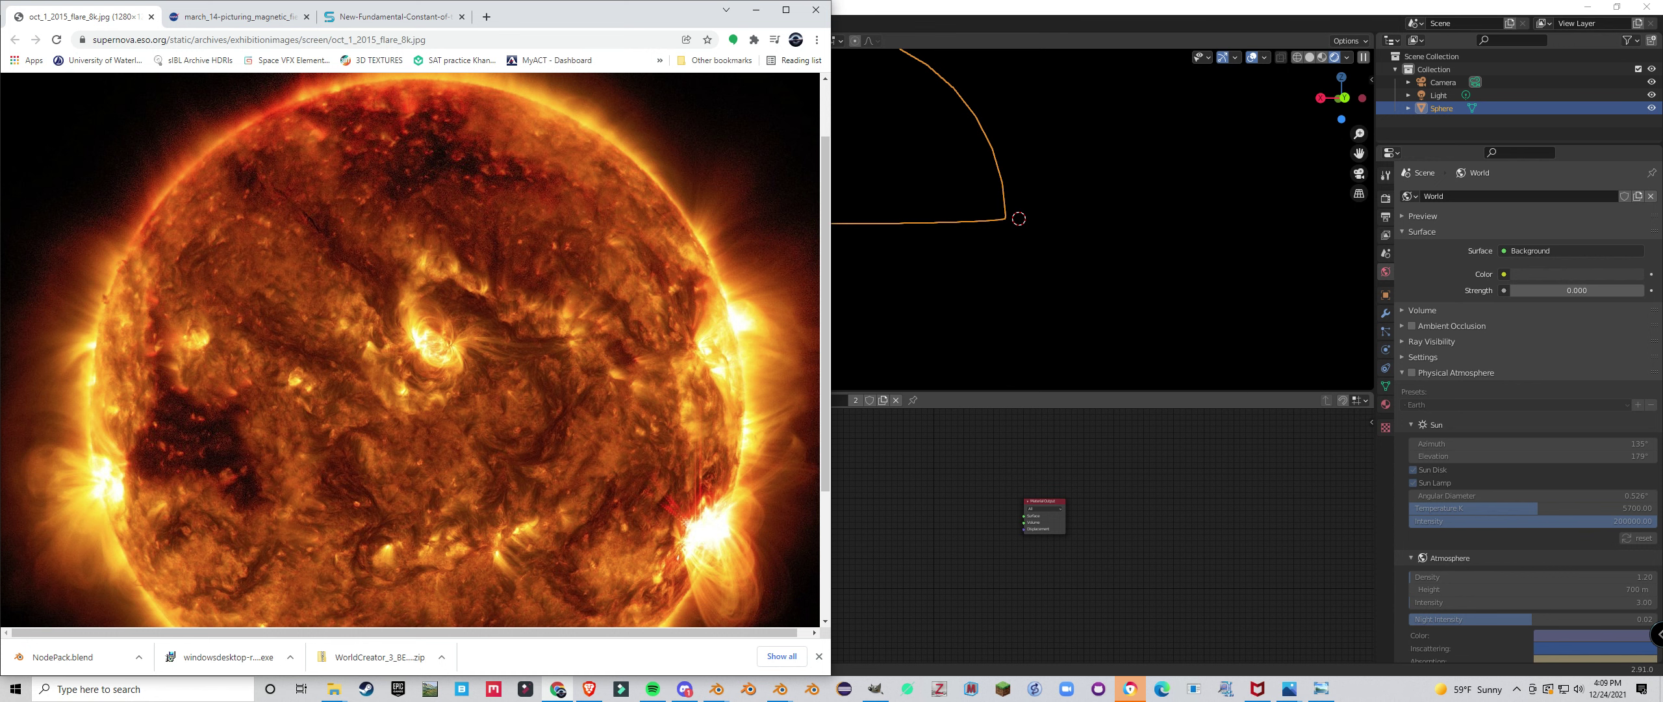
scroll(416, 351, "down", 2)
key("ctrl+Tab")
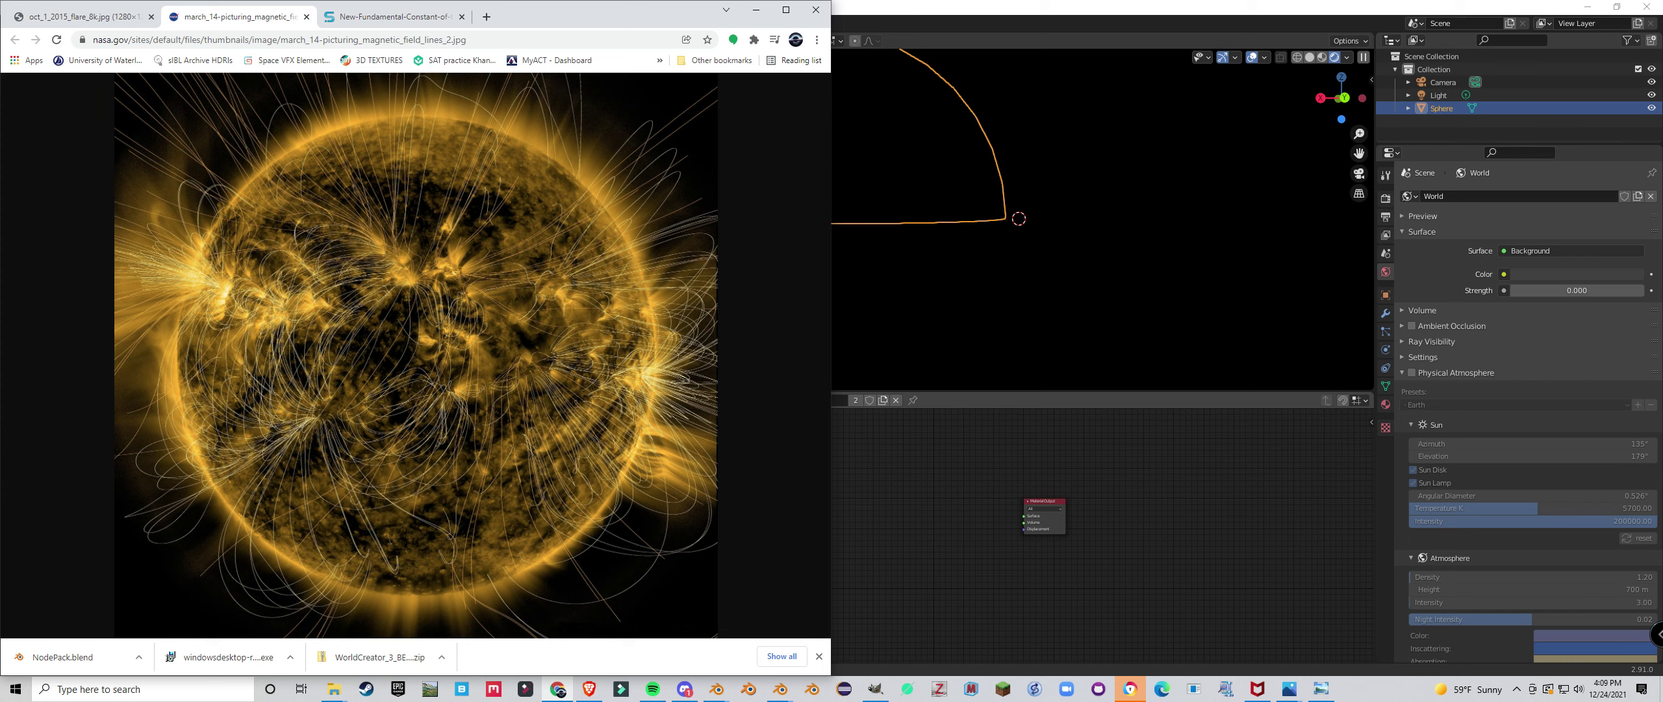
left_click(411, 306)
scroll(412, 307, "up", 1)
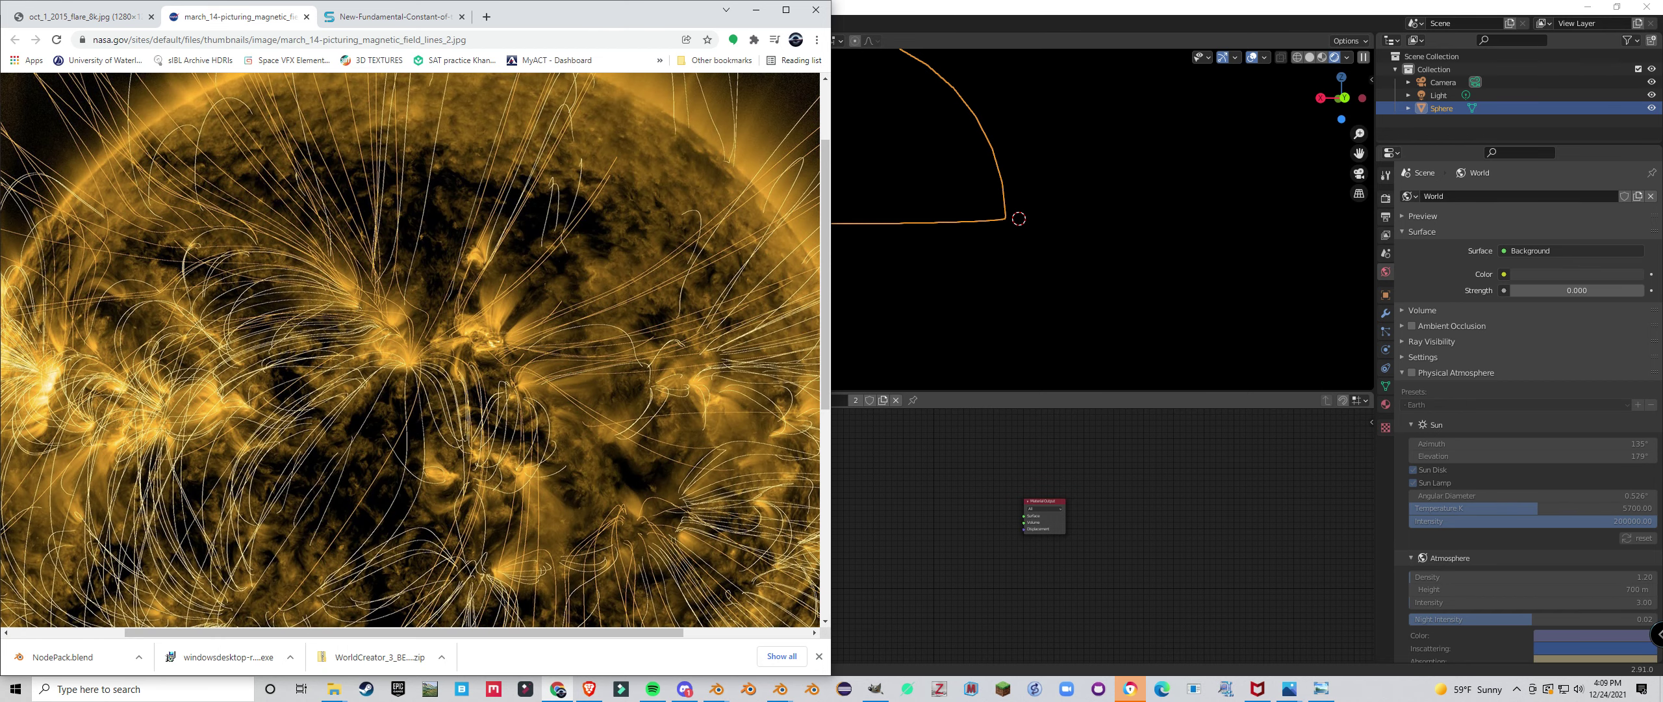
scroll(416, 351, "down", 1)
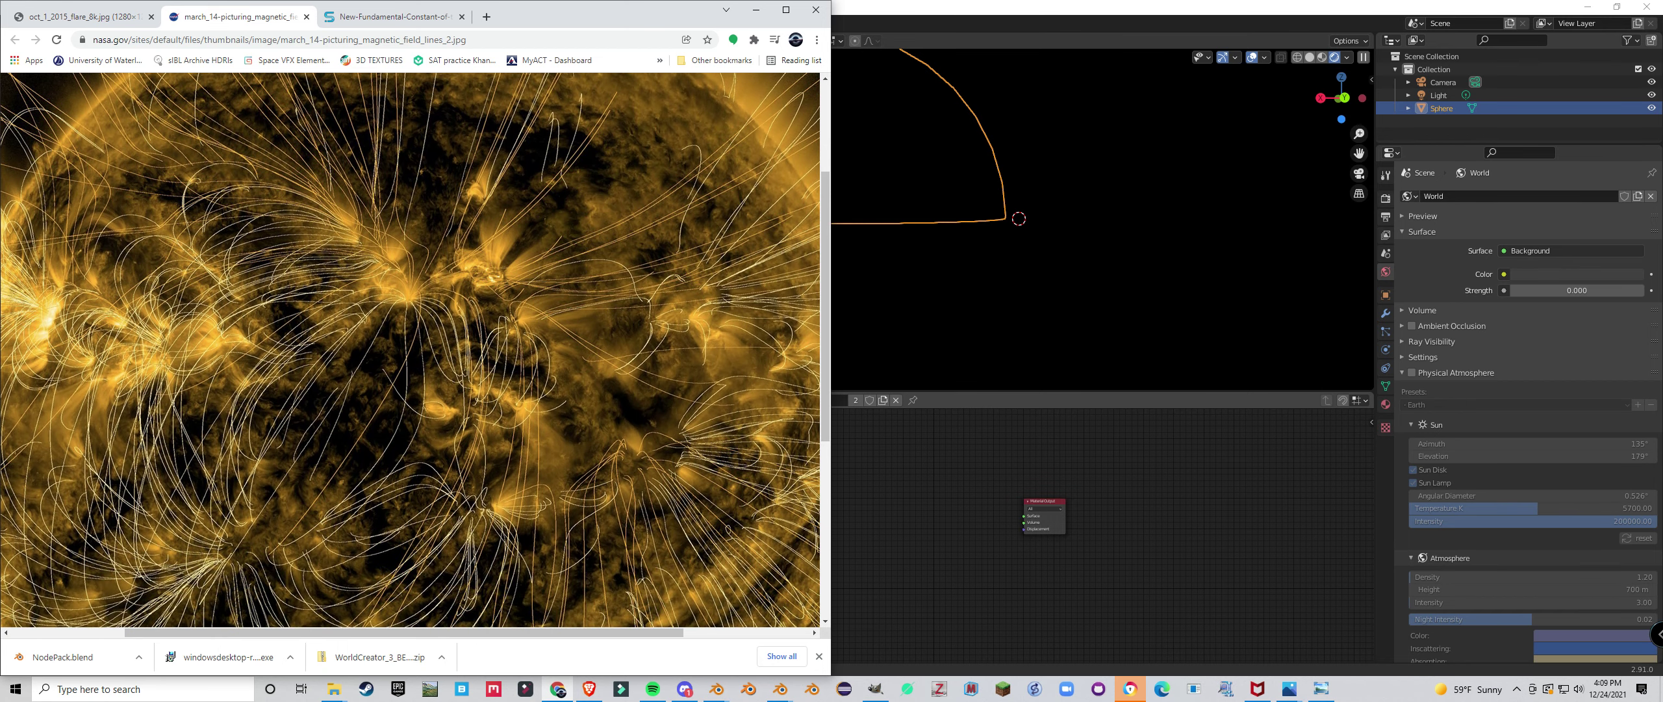
scroll(415, 351, "down", 2)
scroll(416, 351, "up", 1)
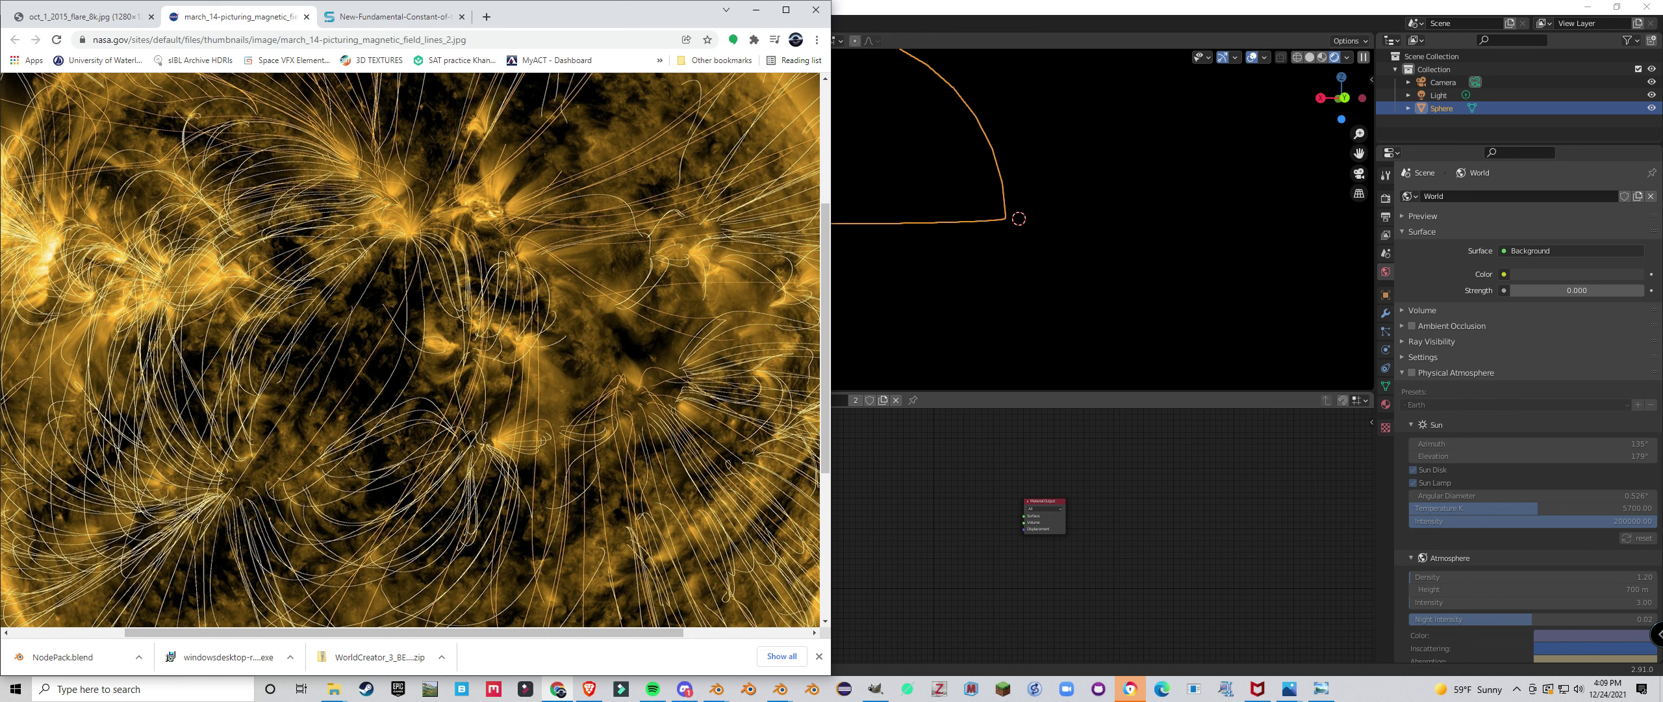
scroll(416, 351, "down", 1)
scroll(415, 351, "up", 3)
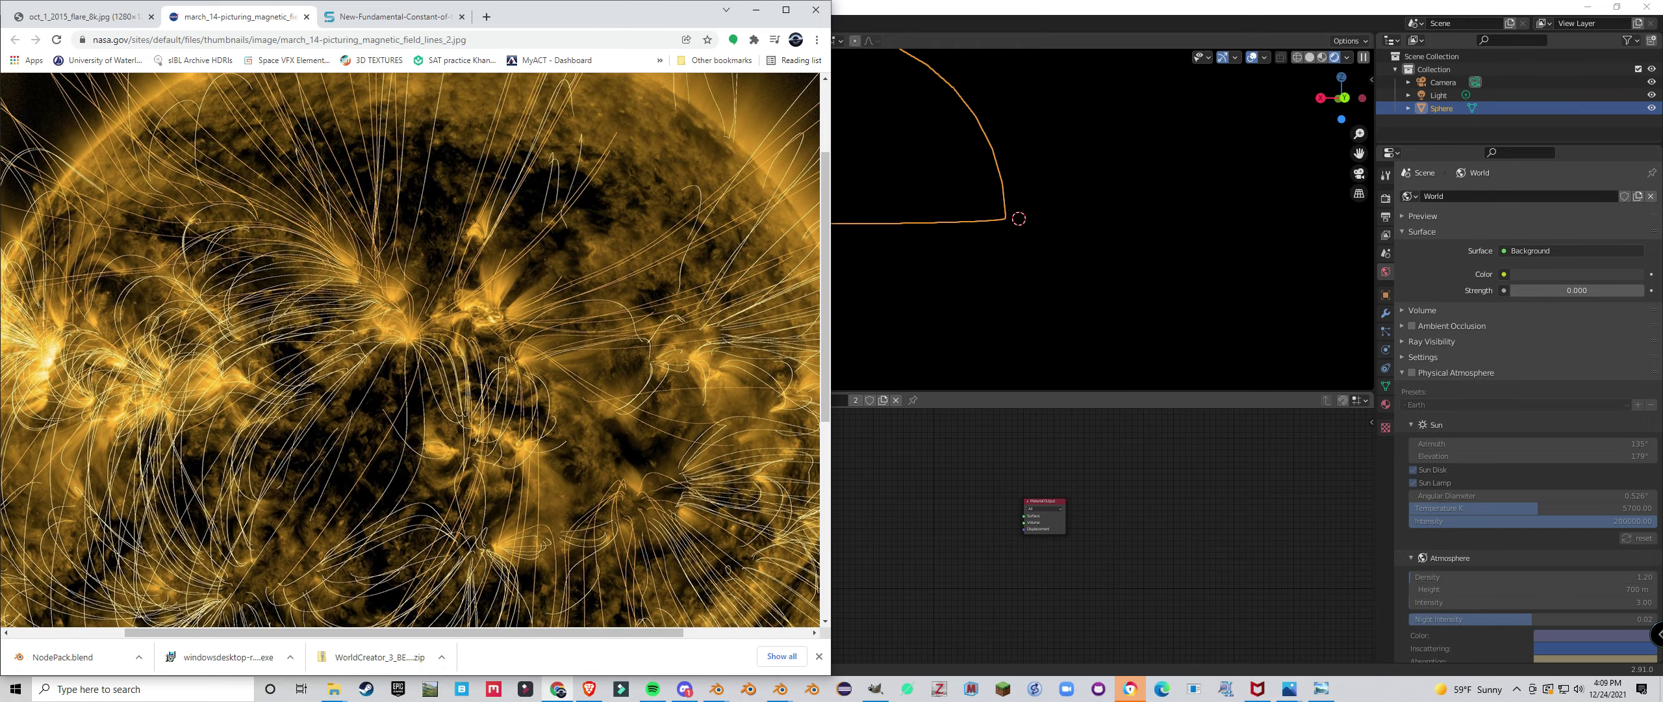
scroll(415, 350, "left", 3)
scroll(416, 351, "down", 1)
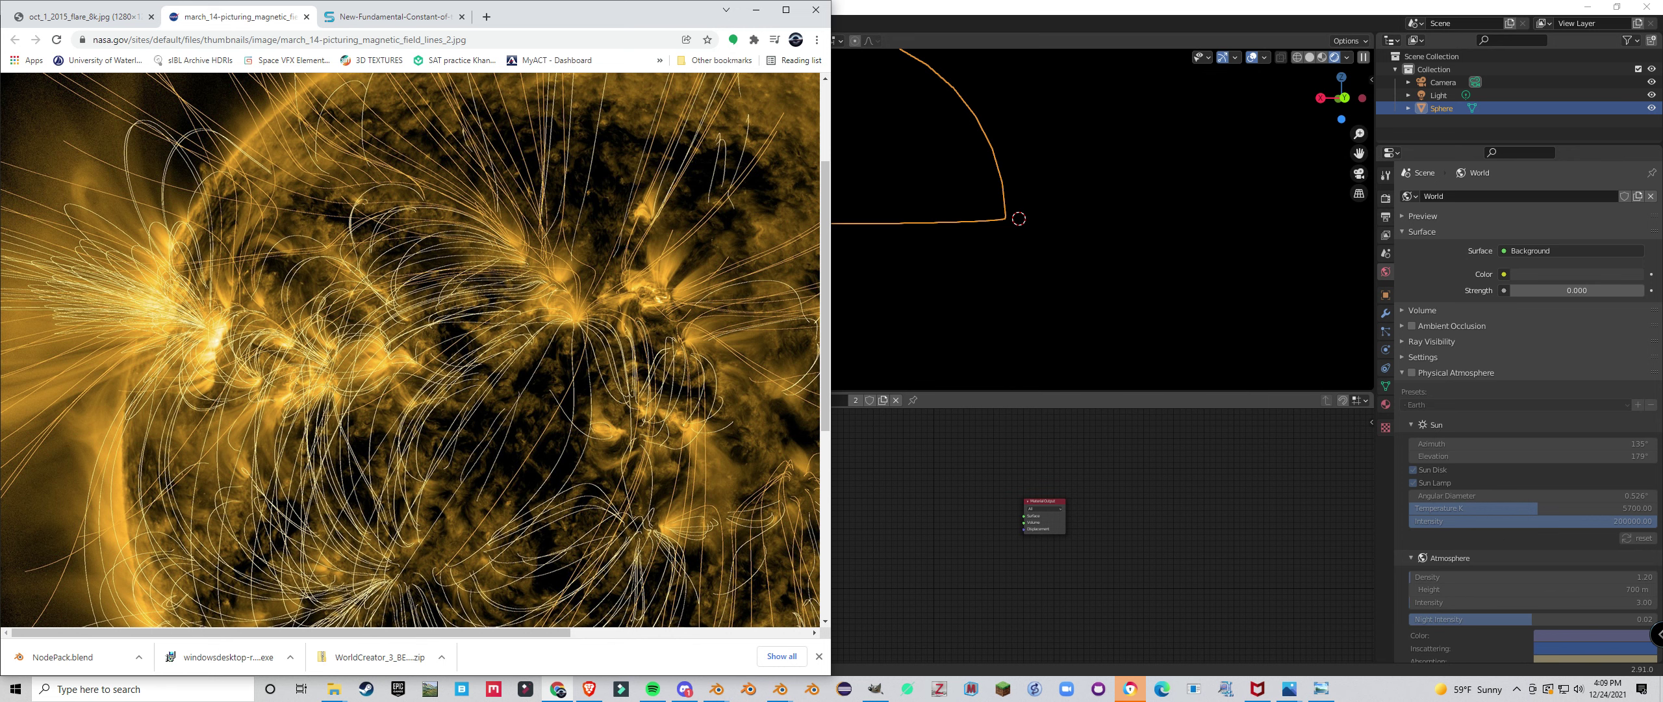
Examine the field lines across the sun's disc, lower limb and upper edge, noting how they loop and radiate outward.
scroll(416, 350, "right", 3)
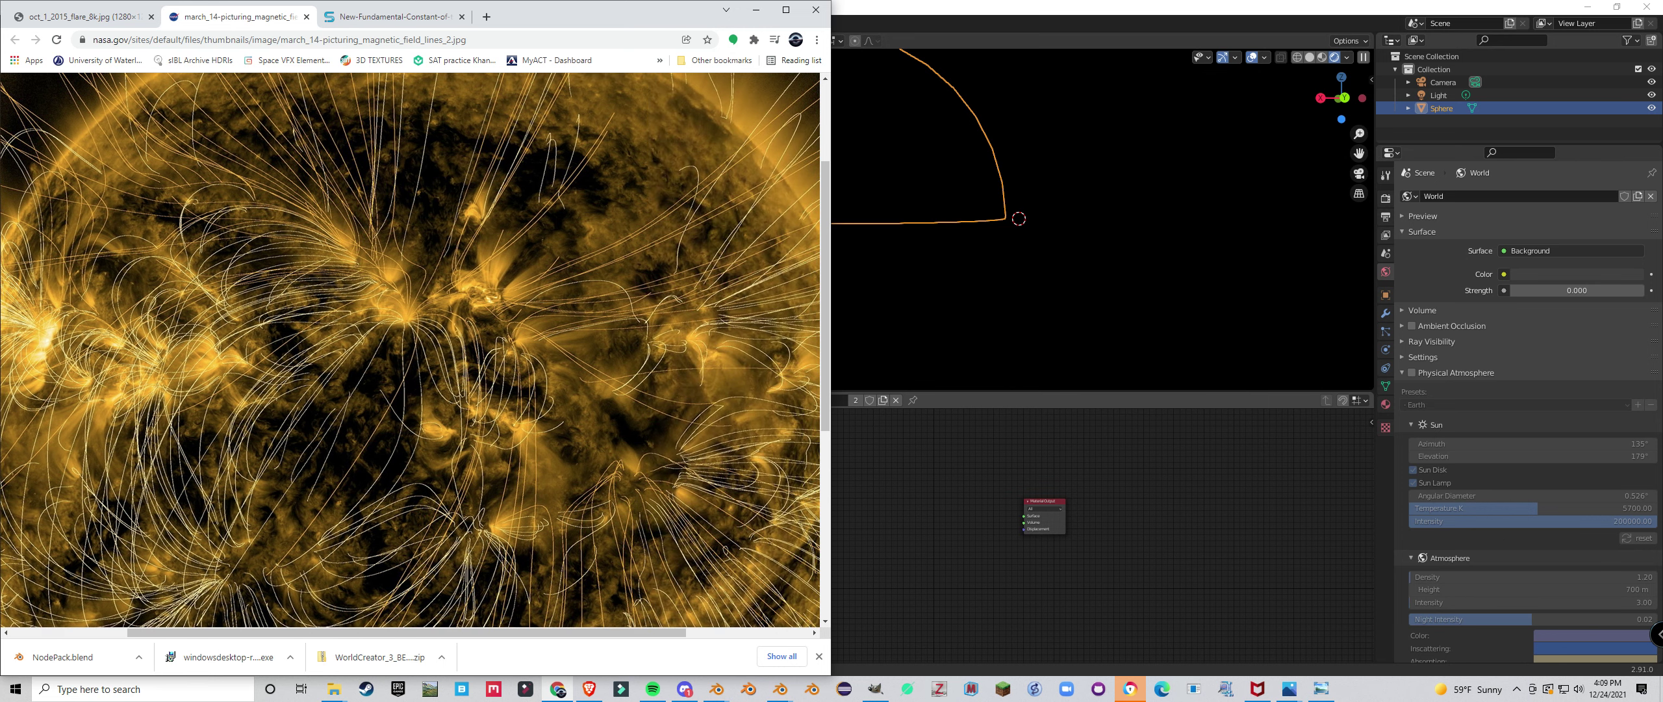
scroll(411, 355, "left", 1)
scroll(416, 351, "down", 2)
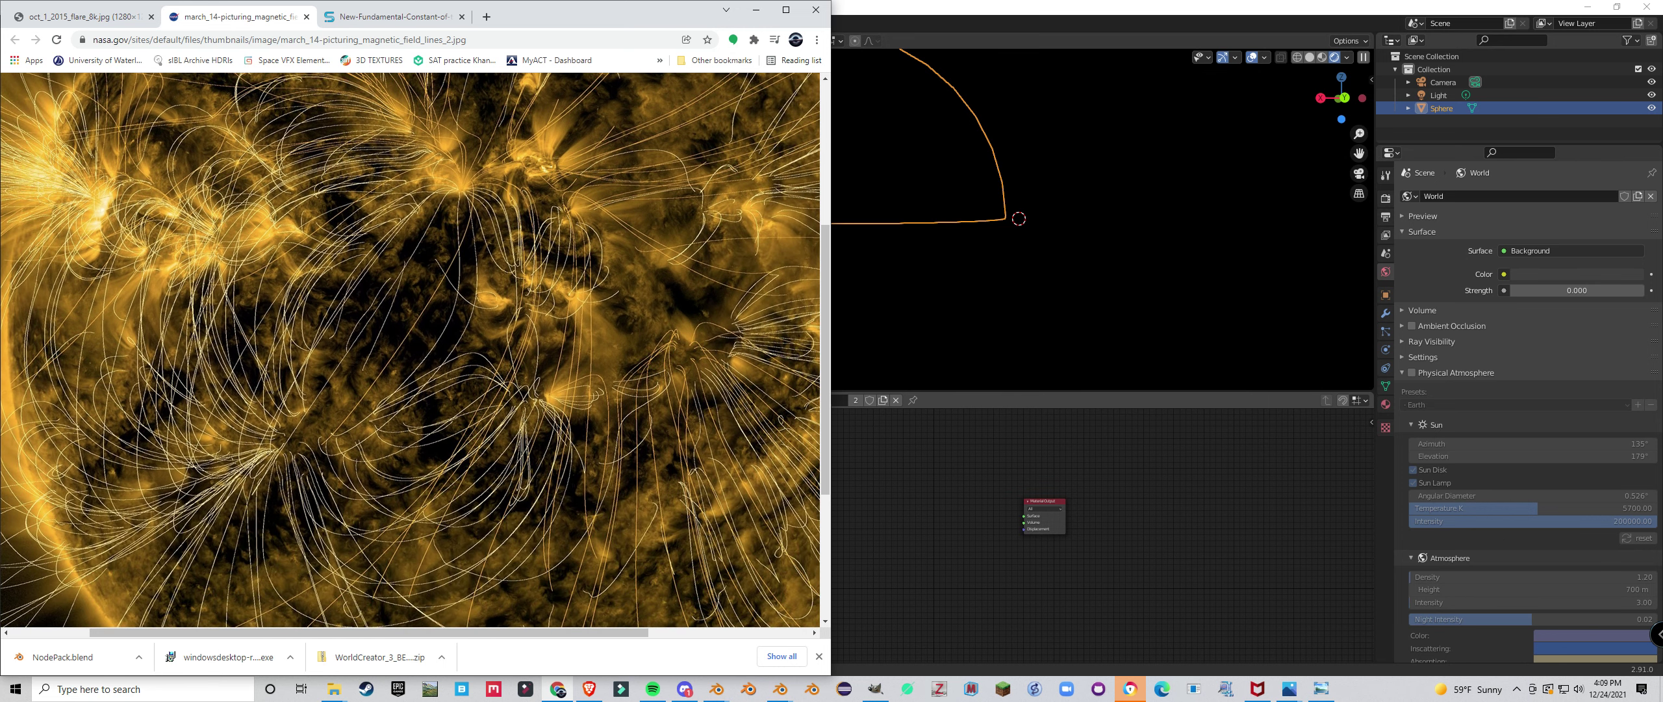
scroll(416, 351, "down", 4)
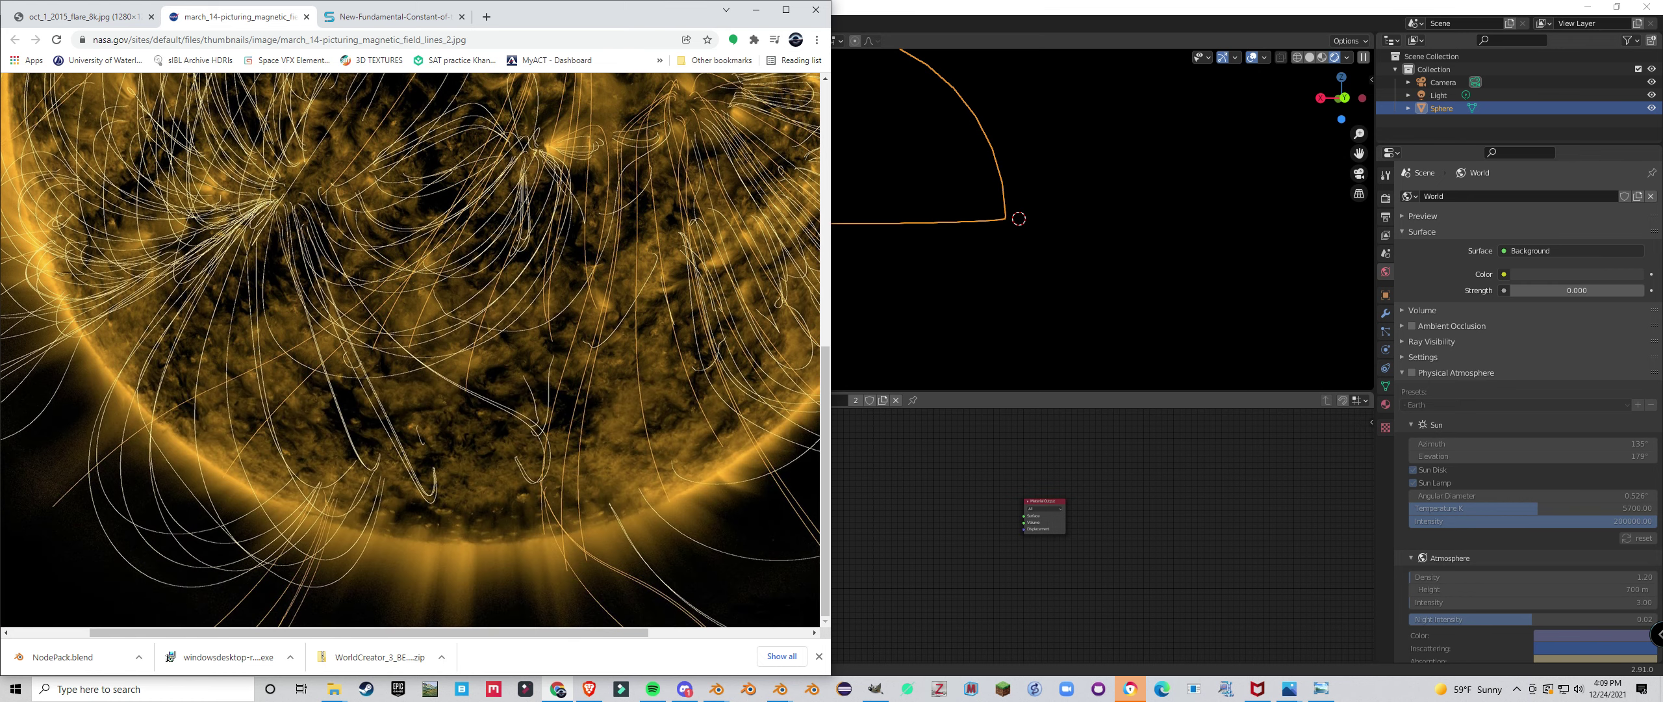
scroll(416, 351, "up", 6)
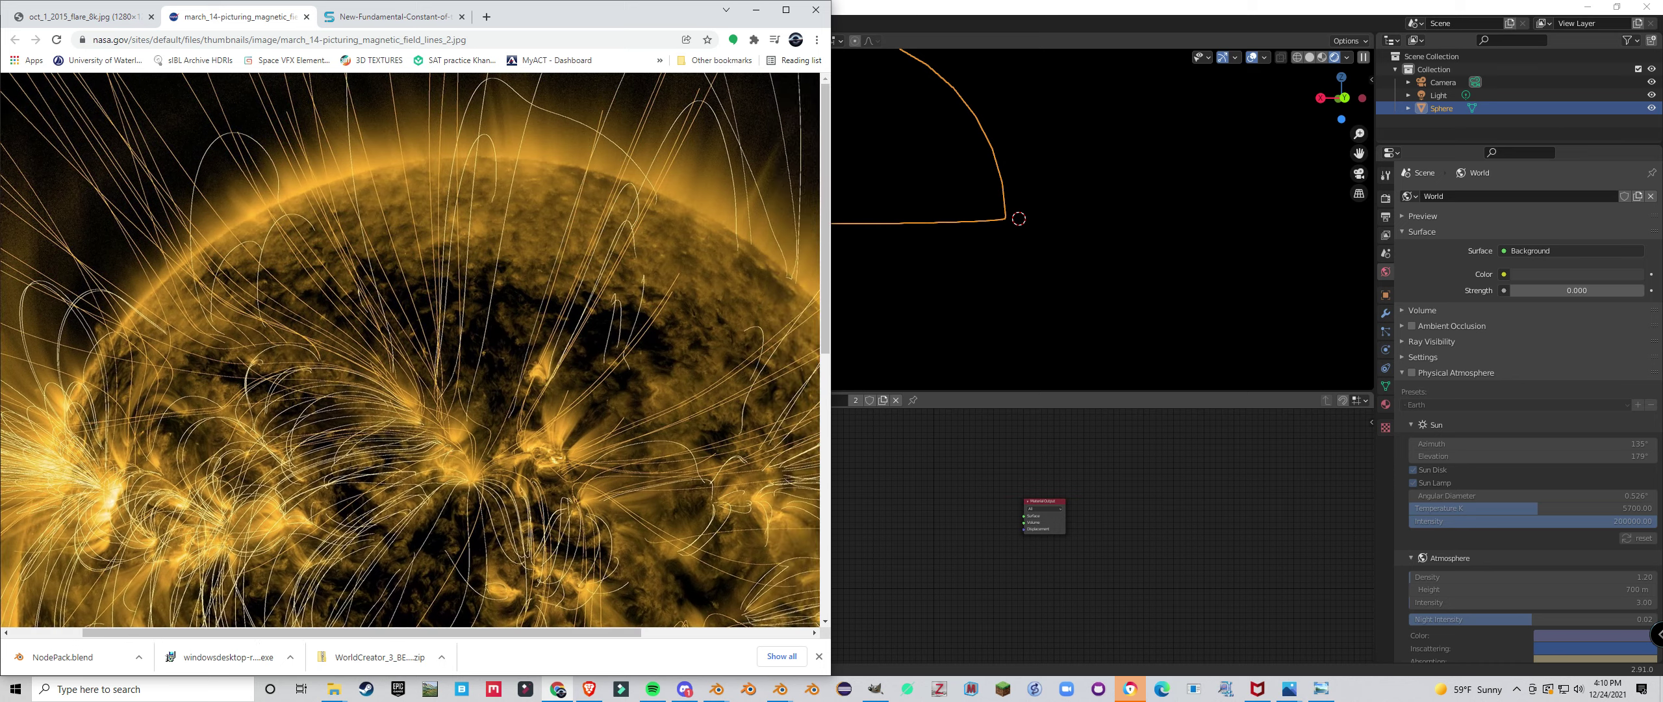
scroll(416, 350, "right", 5)
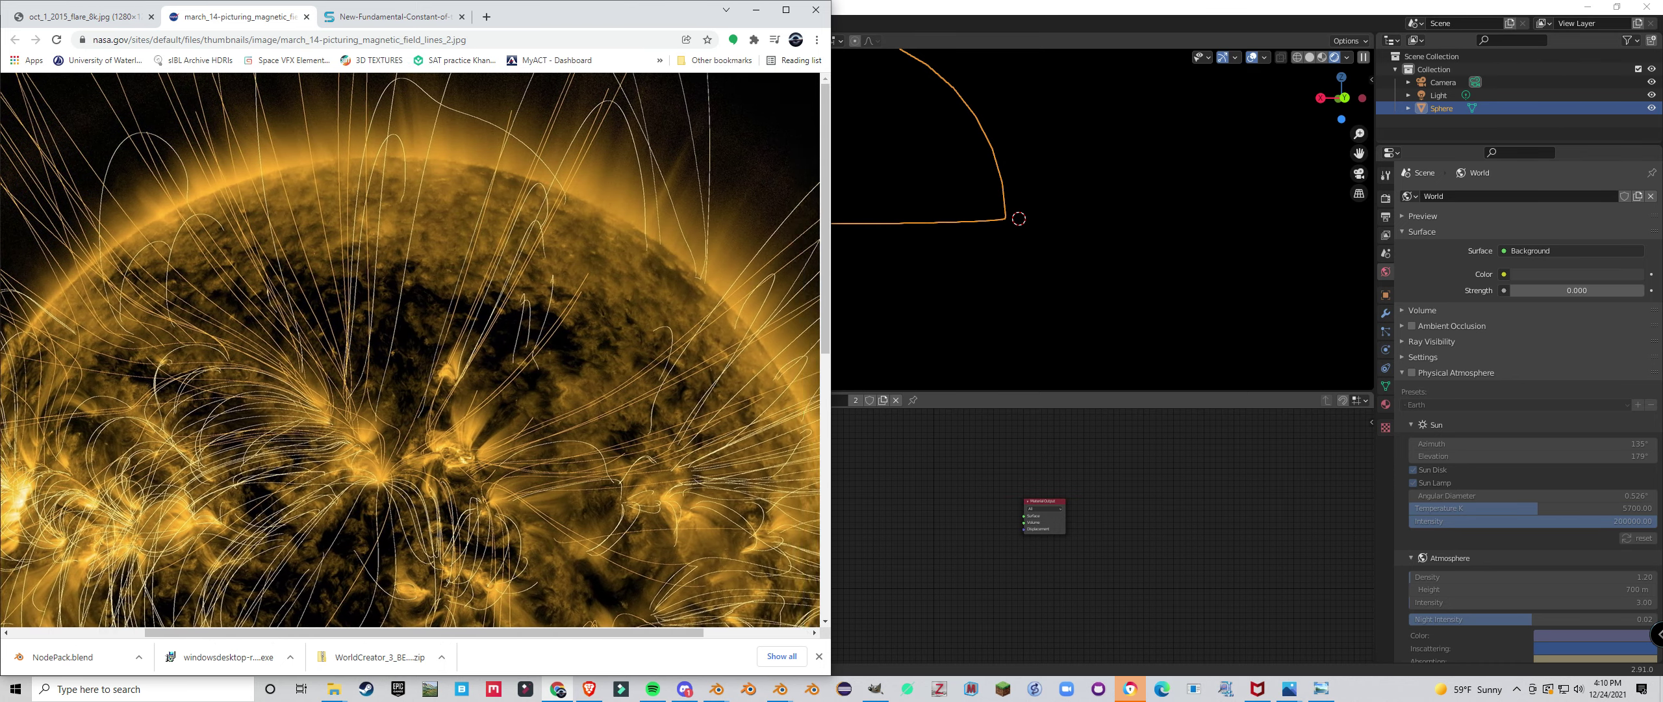
scroll(416, 351, "down", 2)
scroll(416, 351, "right", 1)
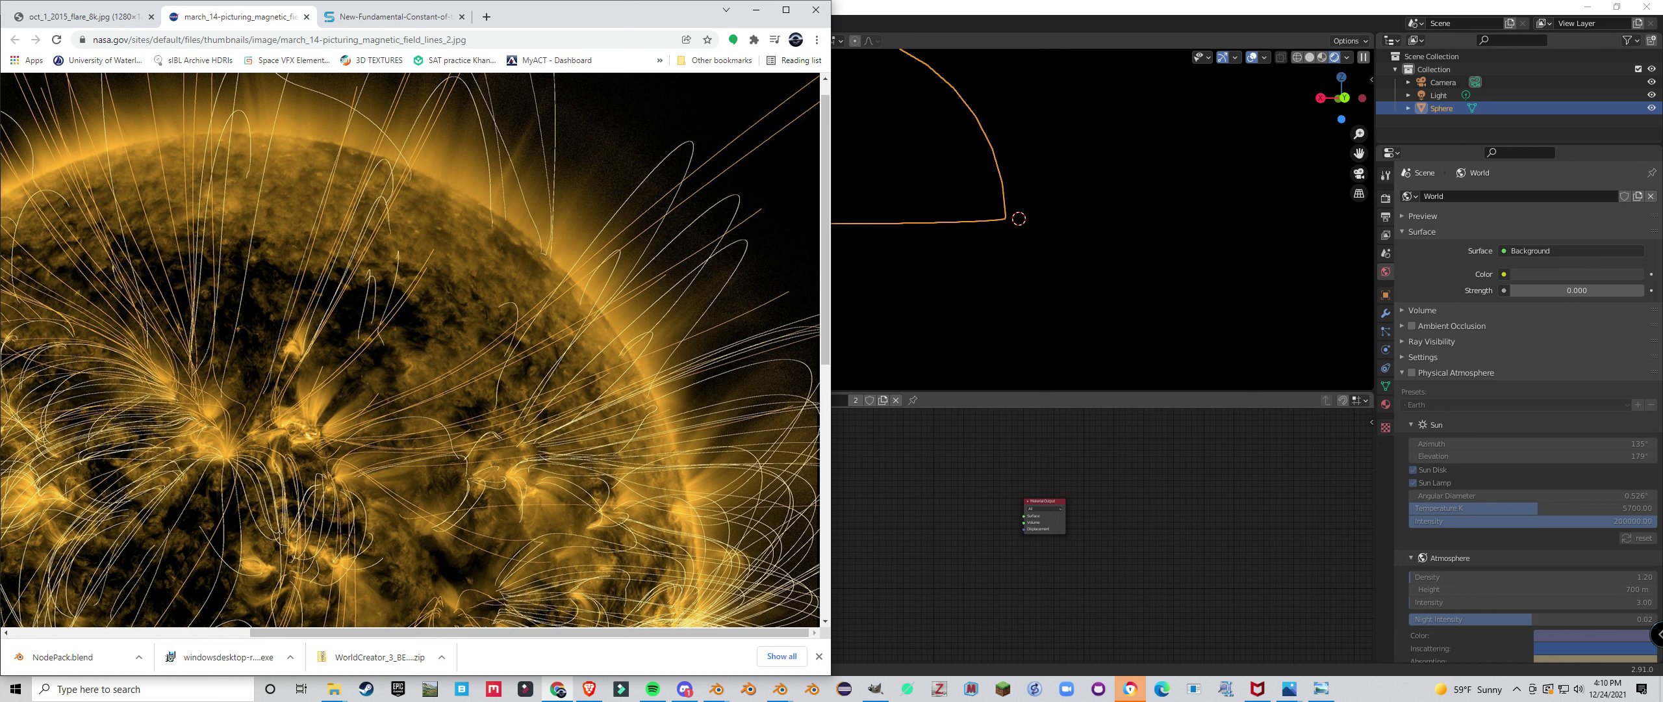
scroll(416, 351, "up", 1)
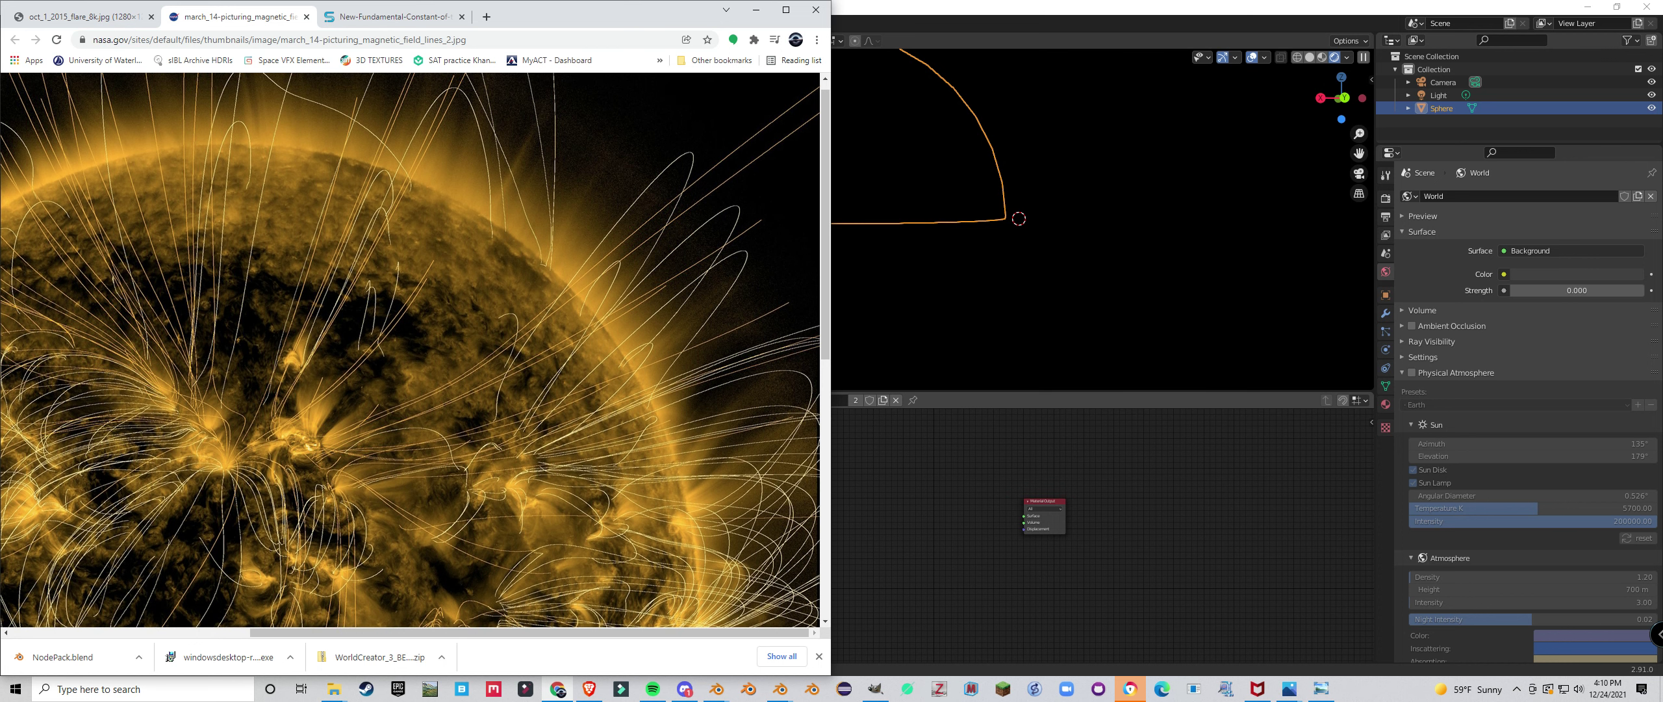
scroll(416, 351, "left", 3)
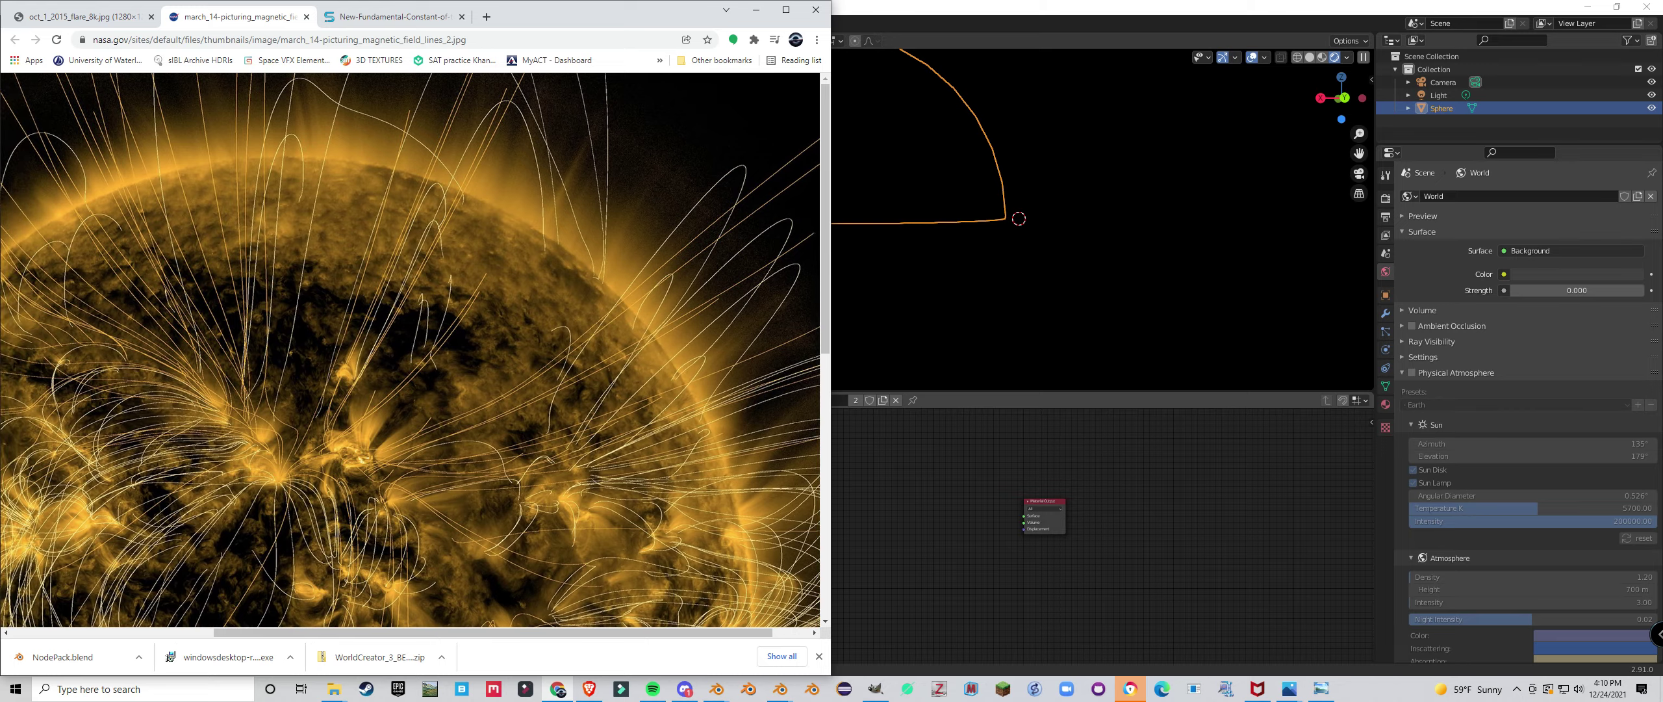
scroll(416, 351, "down", 5)
scroll(416, 351, "left", 4)
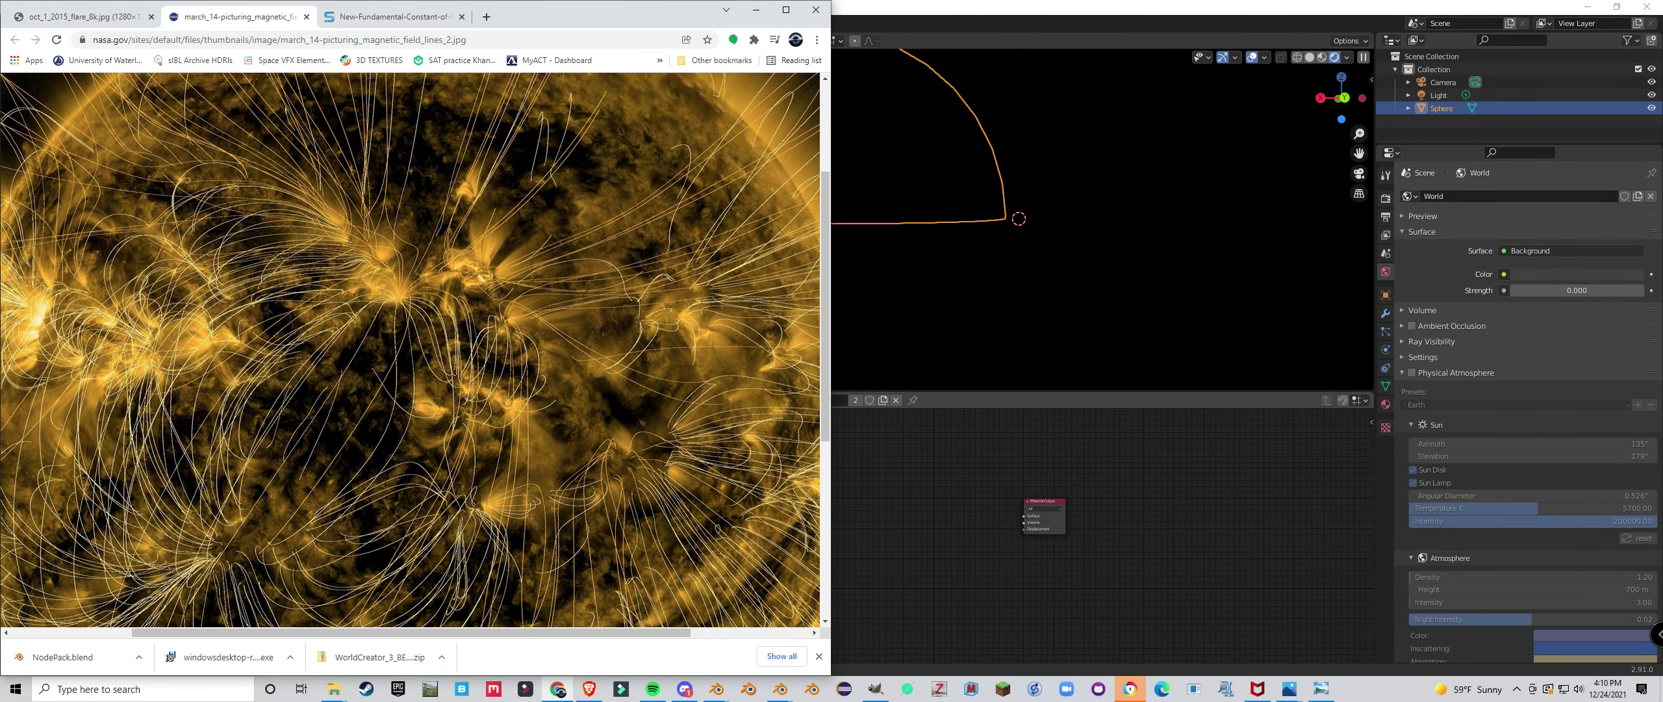
Return to Blender, add a Gradient Texture driven by the Texture Coordinate's Object output, and preview its Color on the half sphere.
key("alt+Tab")
scroll(810, 533, "up", 4)
mouse_move(811, 533)
middle_mouse_down()
mouse_move(772, 545)
mouse_move(800, 540)
middle_mouse_up()
scroll(814, 535, "up", 2)
scroll(814, 535, "down", 2)
scroll(815, 536, "up", 2)
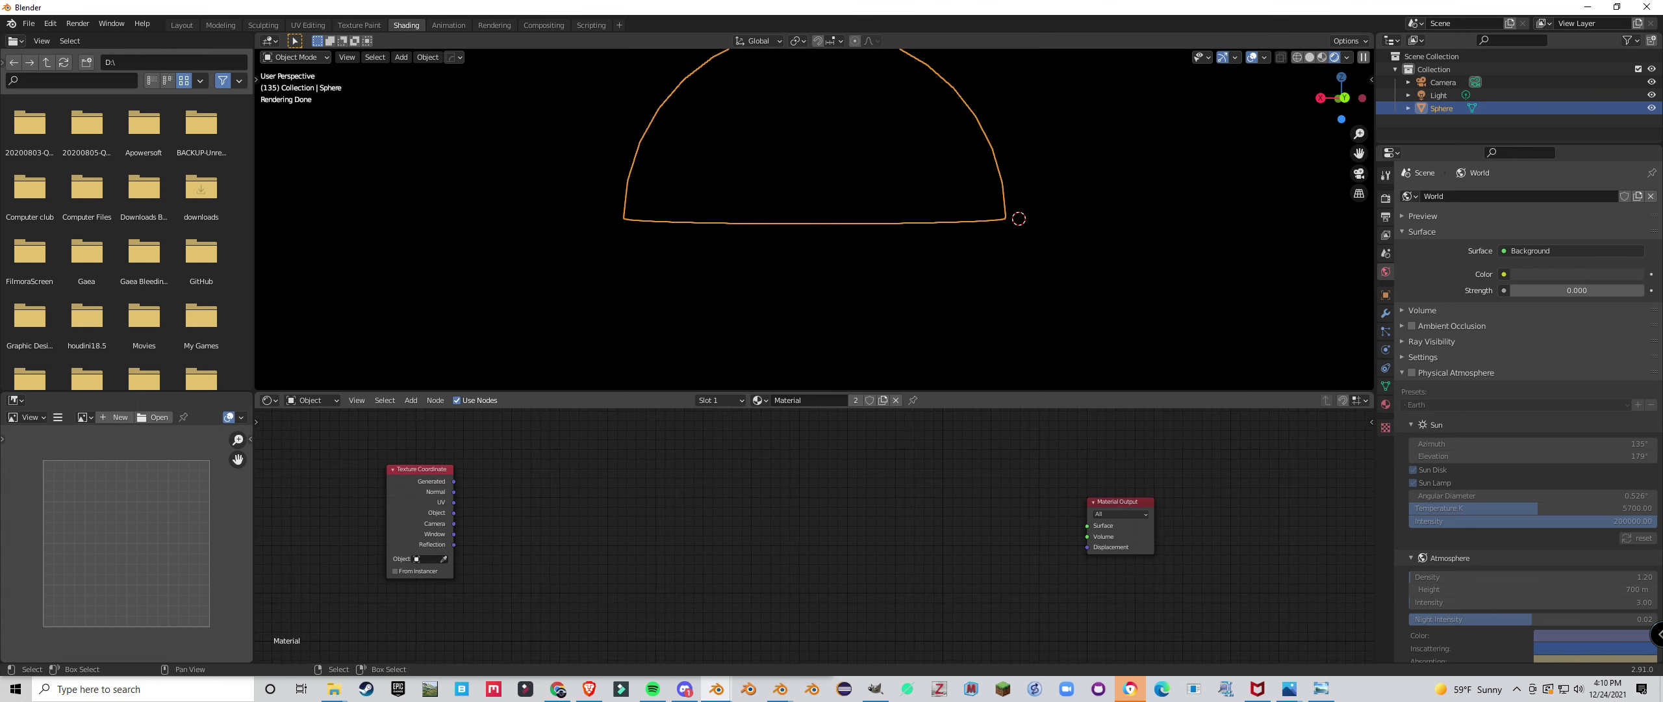
key("shift+a")
mouse_move(552, 505)
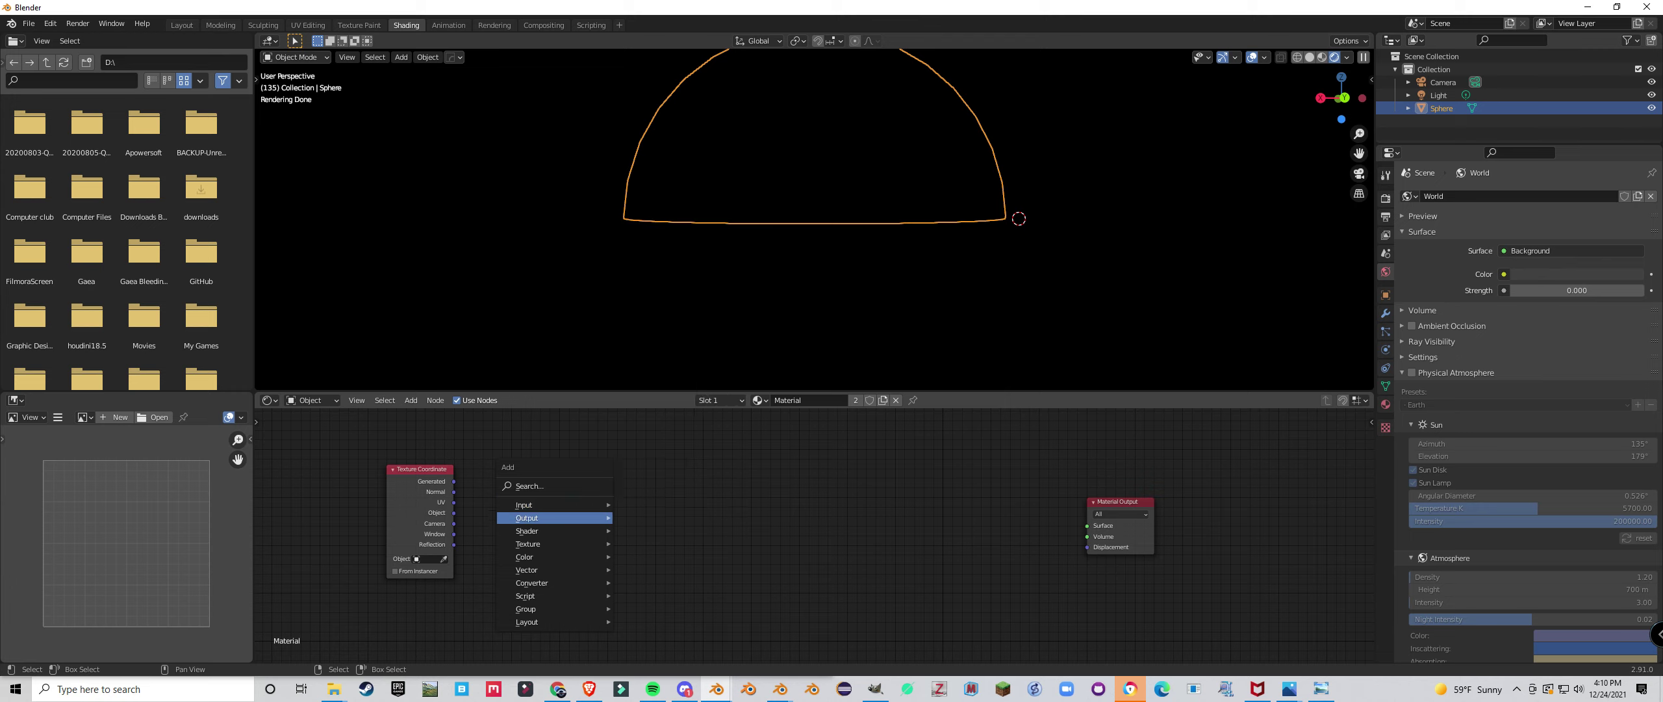
mouse_move(552, 544)
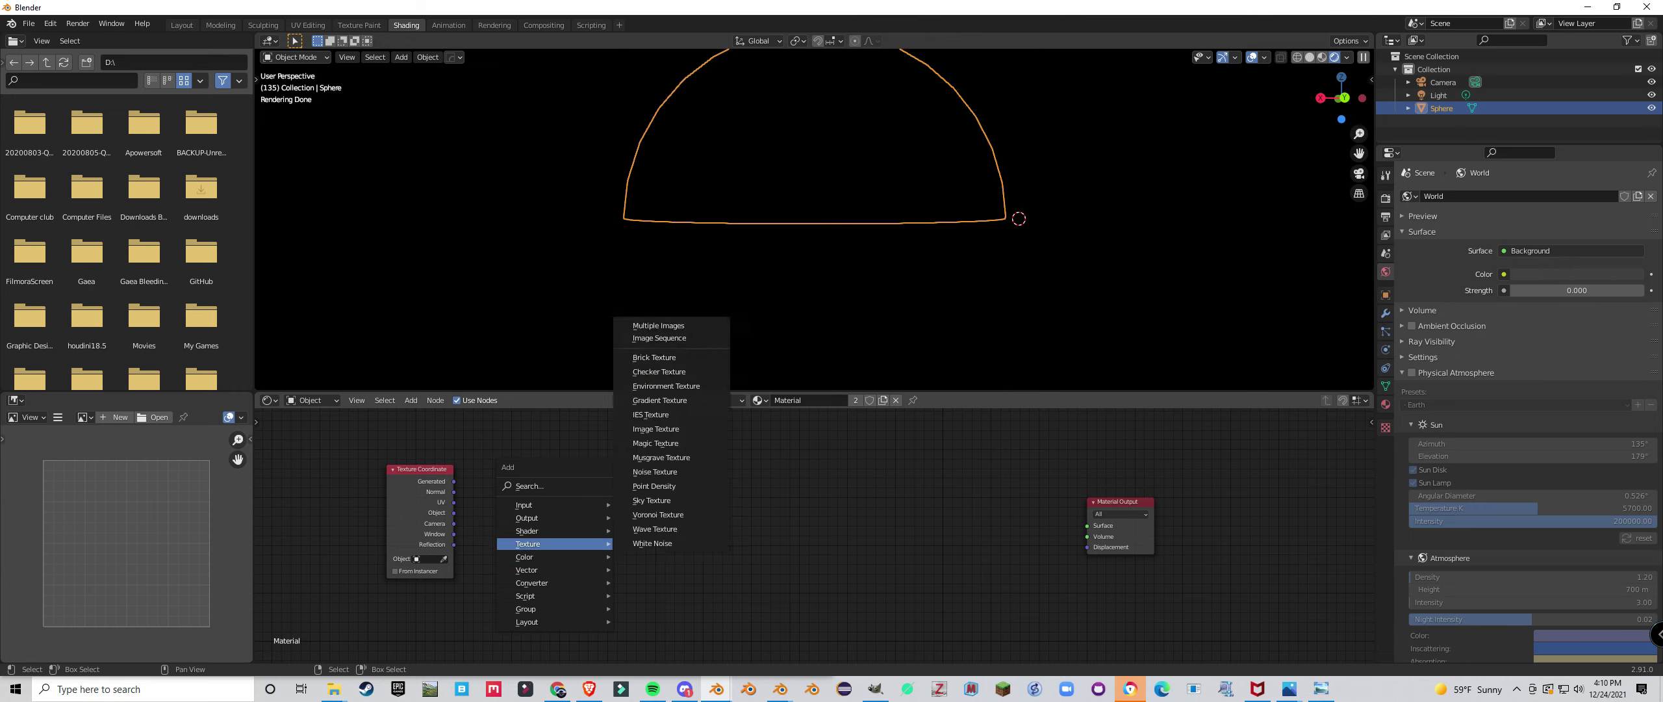
left_click(659, 401)
left_click(677, 503)
left_click_drag(454, 513, 645, 528)
left_click(677, 503, "ctrl+shift")
Set the Gradient Texture's type to Radial and inspect the gradient around the half sphere's pole.
middle_click_drag(812, 195, 754, 305)
scroll(812, 259, "down", 2)
left_click(678, 516)
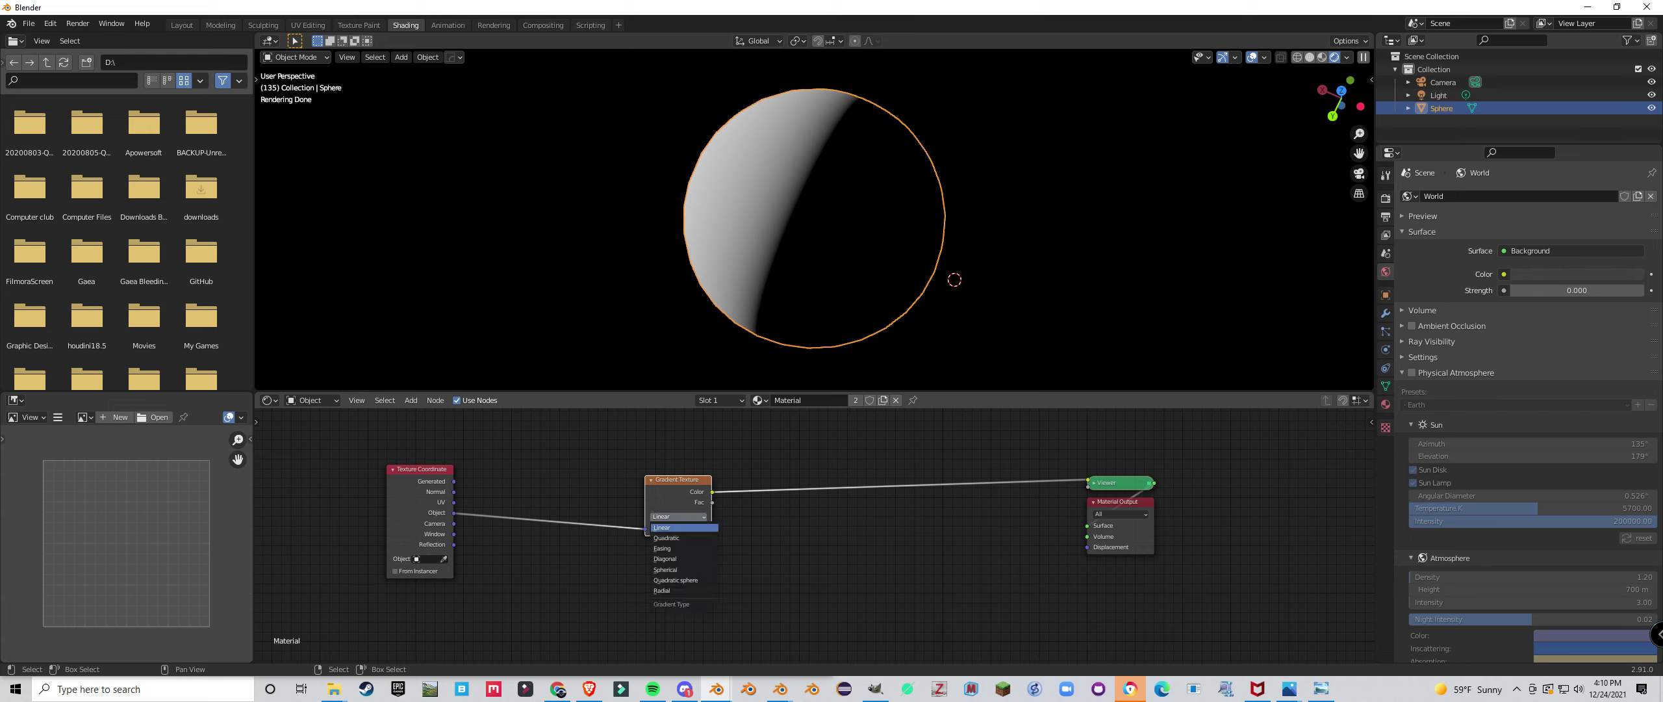
left_click(669, 589)
middle_click_drag(773, 279, 578, 273)
scroll(633, 289, "up", 2)
scroll(594, 283, "up", 1)
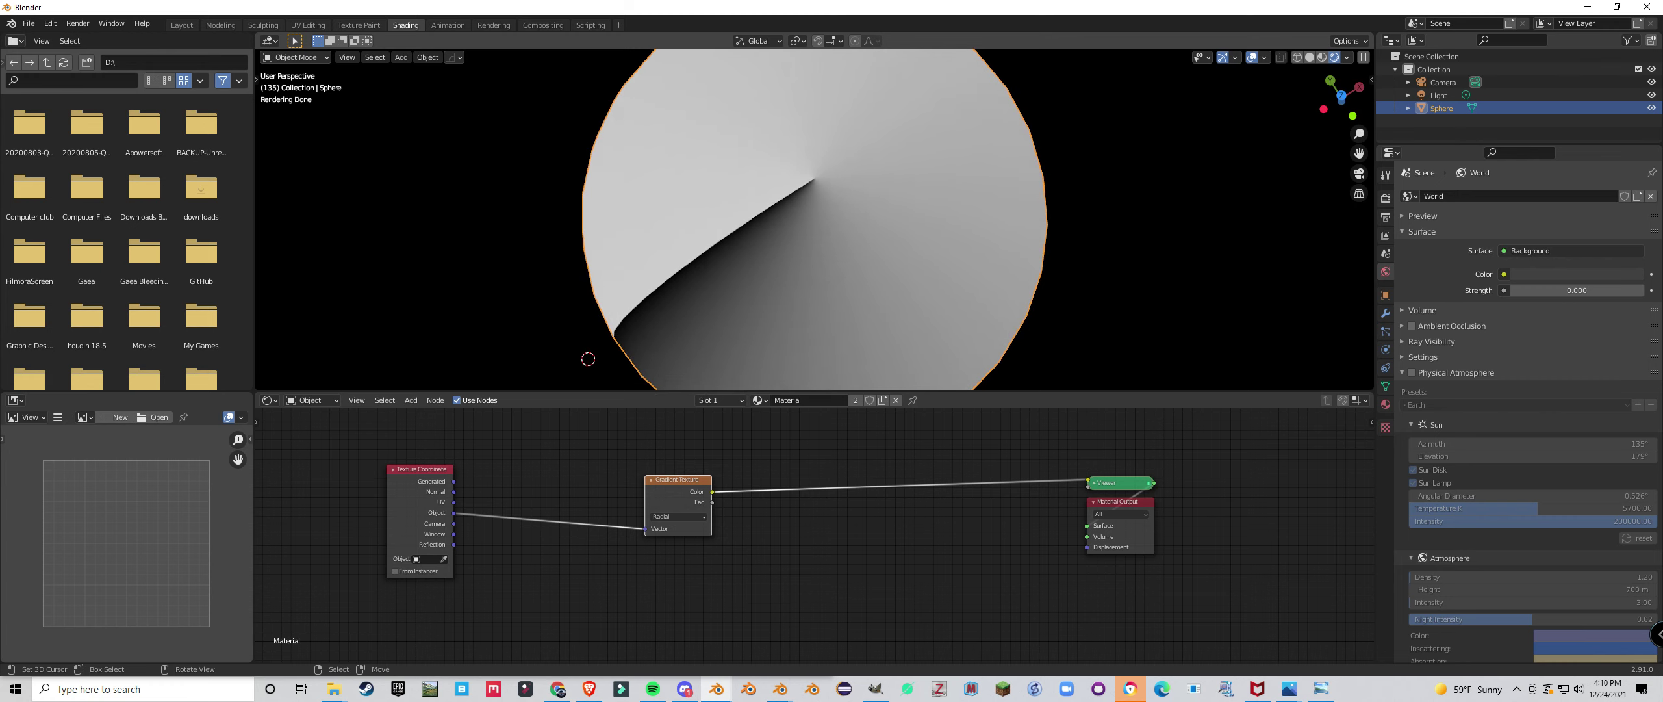
scroll(812, 218, "down", 3)
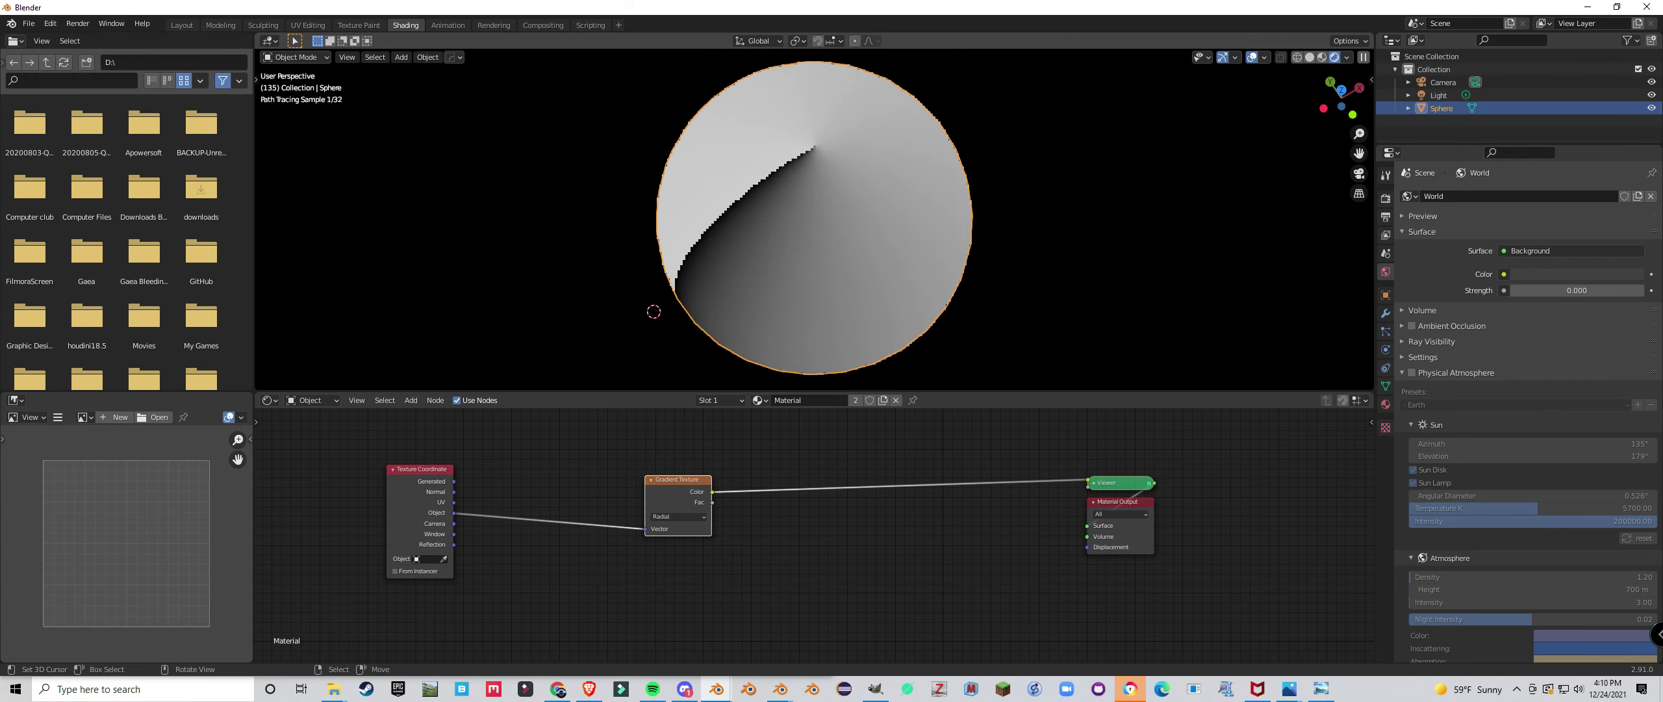
middle_click_drag(813, 221, 812, 263)
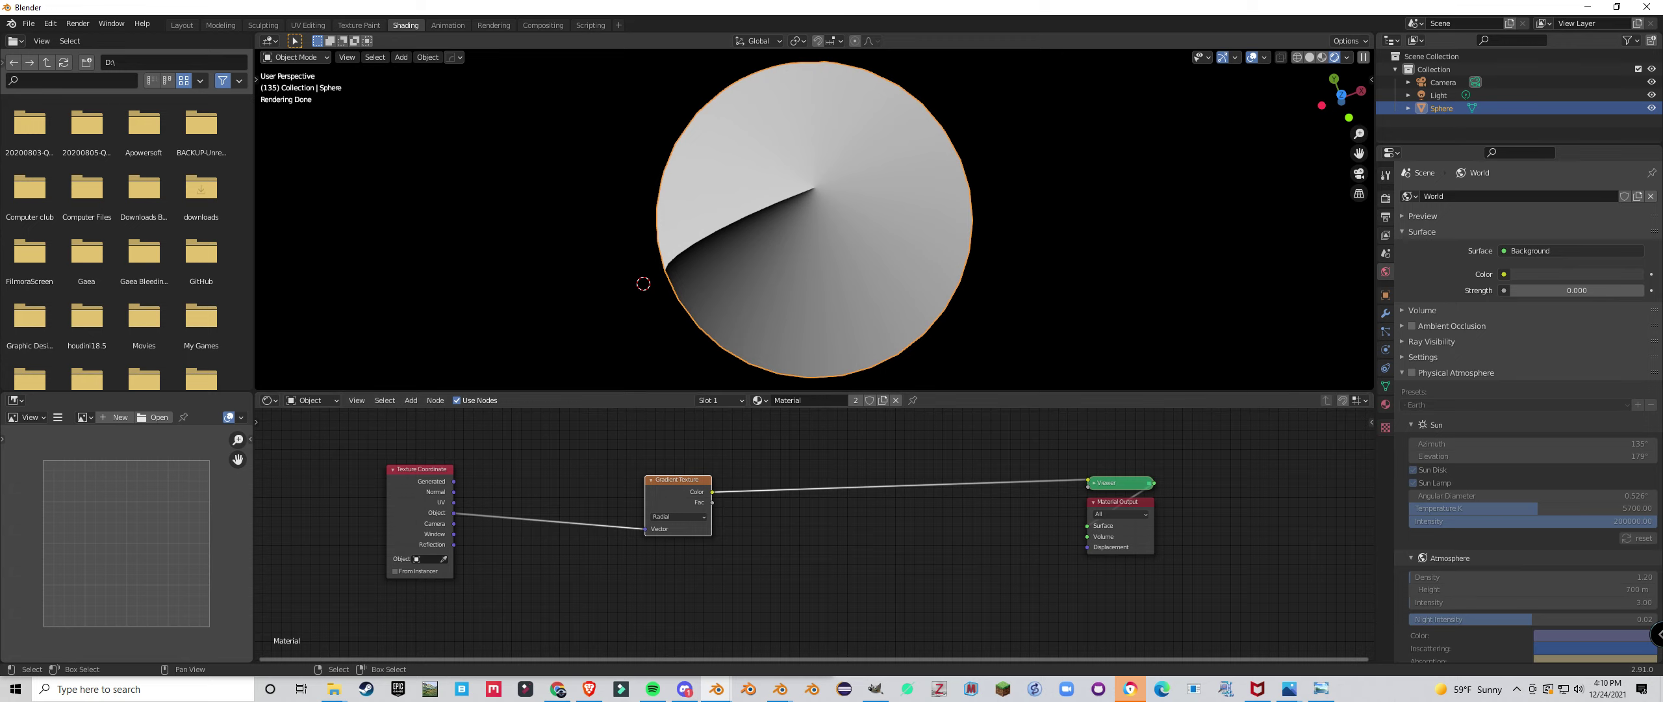
left_click(684, 689)
left_click(685, 689)
left_click(685, 689)
left_click(684, 689)
middle_click_drag(815, 221, 786, 190)
scroll(790, 189, "up", 1)
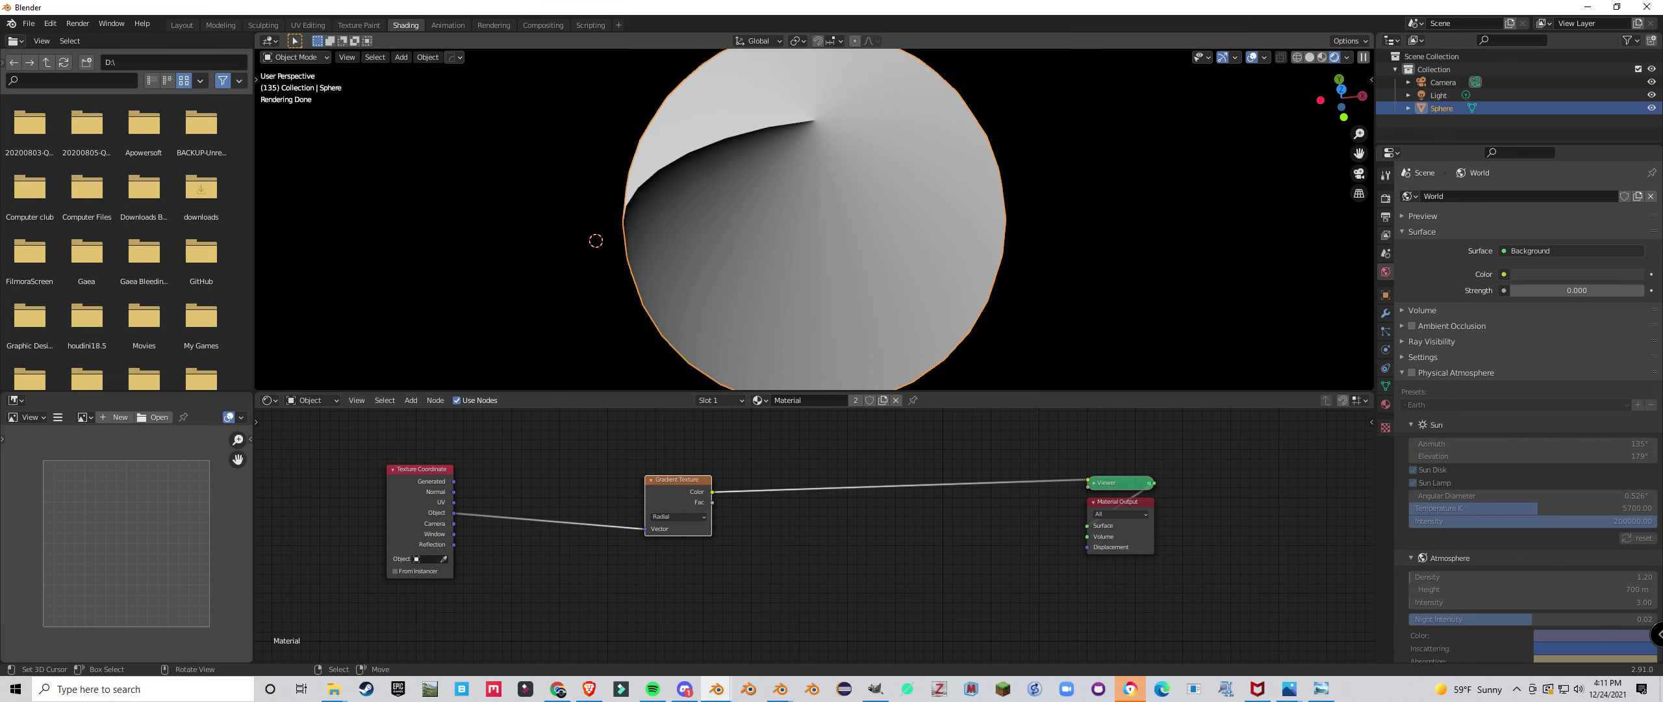
Spread the Gradient Texture and Texture Coordinate nodes farther apart to widen the gap between them.
key("g")
left_click_drag(640, 508, 697, 499)
scroll(697, 502, "down", 1)
middle_click_drag(697, 501, 859, 524)
left_click_drag(577, 524, 473, 499)
scroll(728, 260, "down", 2)
middle_click_drag(728, 260, 728, 201)
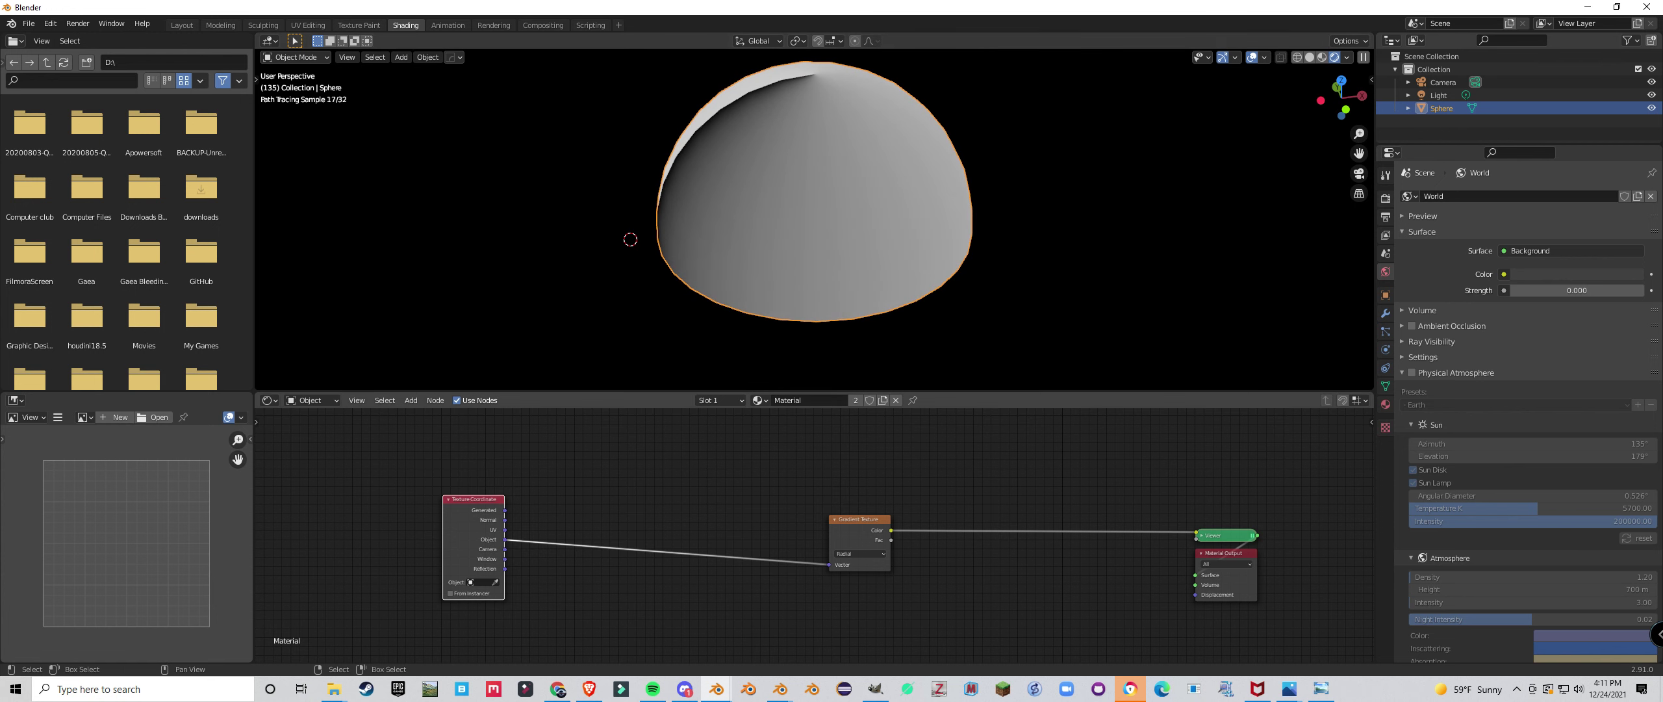
Check the magnetic field lines image in Chrome again, then return to Blender and view the radial gradient around the pole.
left_click(558, 689)
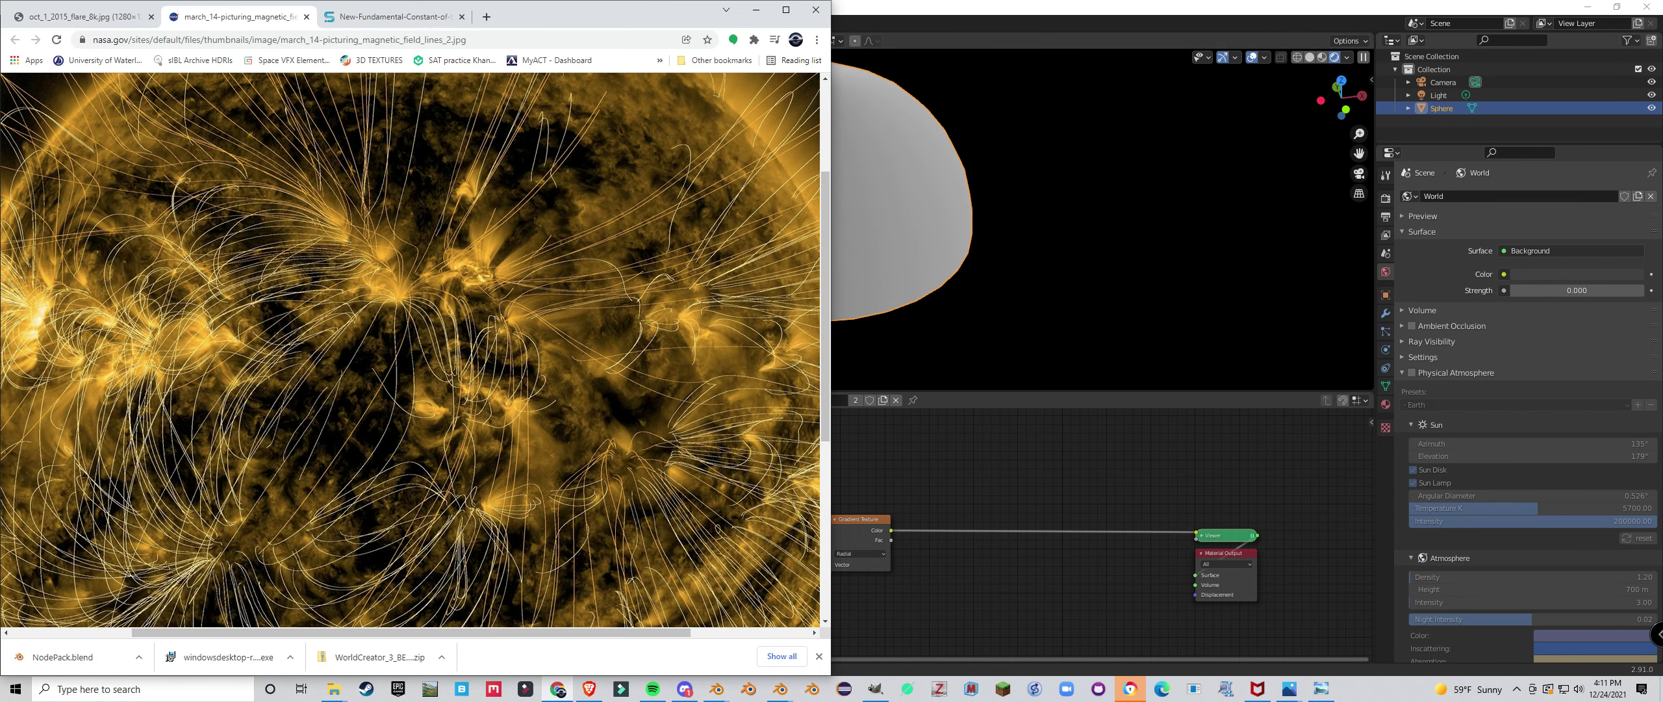
left_click(942, 468)
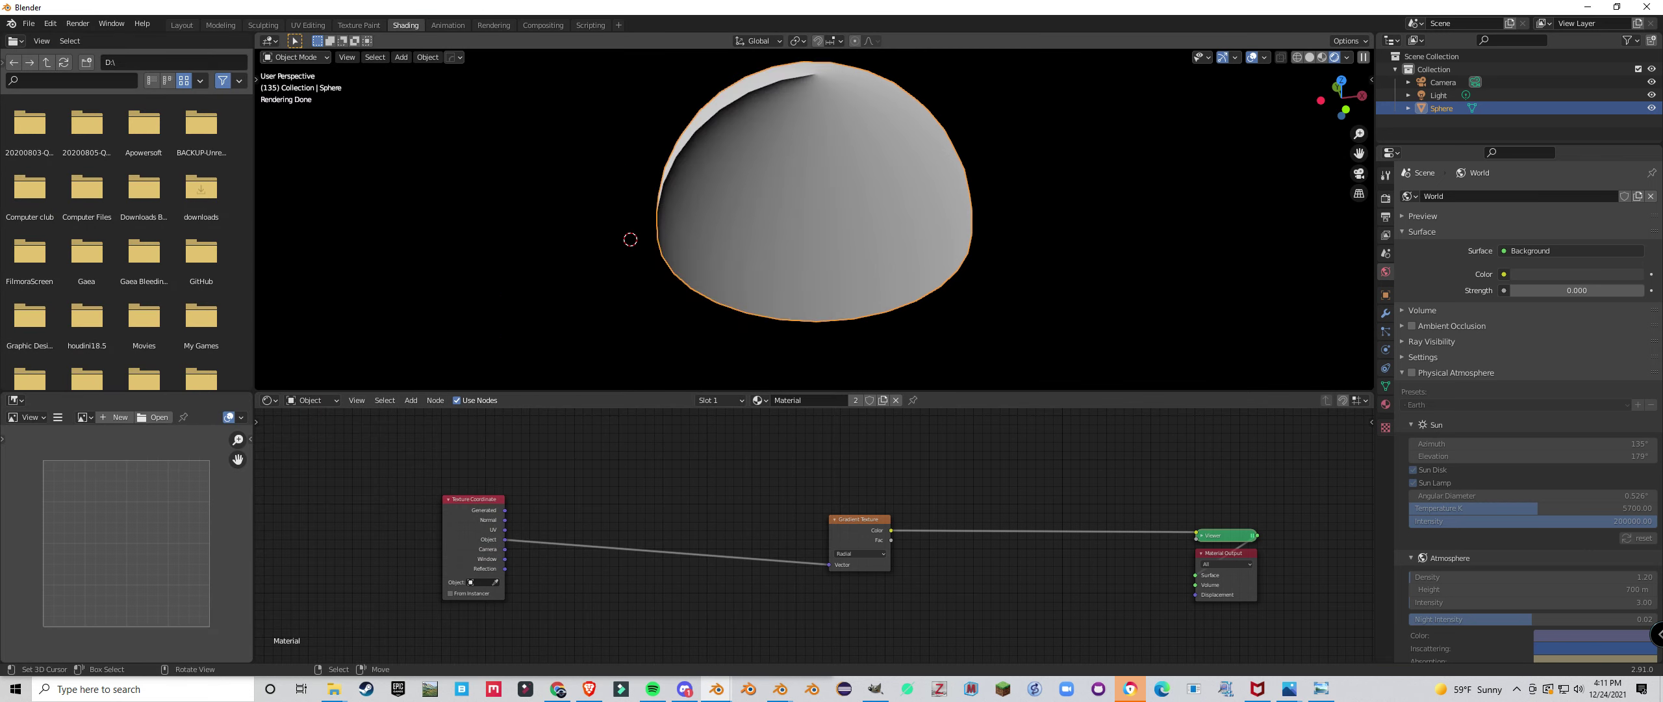
middle_click_drag(909, 207, 910, 279)
middle_click_drag(845, 221, 812, 220)
scroll(812, 221, "up", 1)
scroll(812, 221, "up", 1)
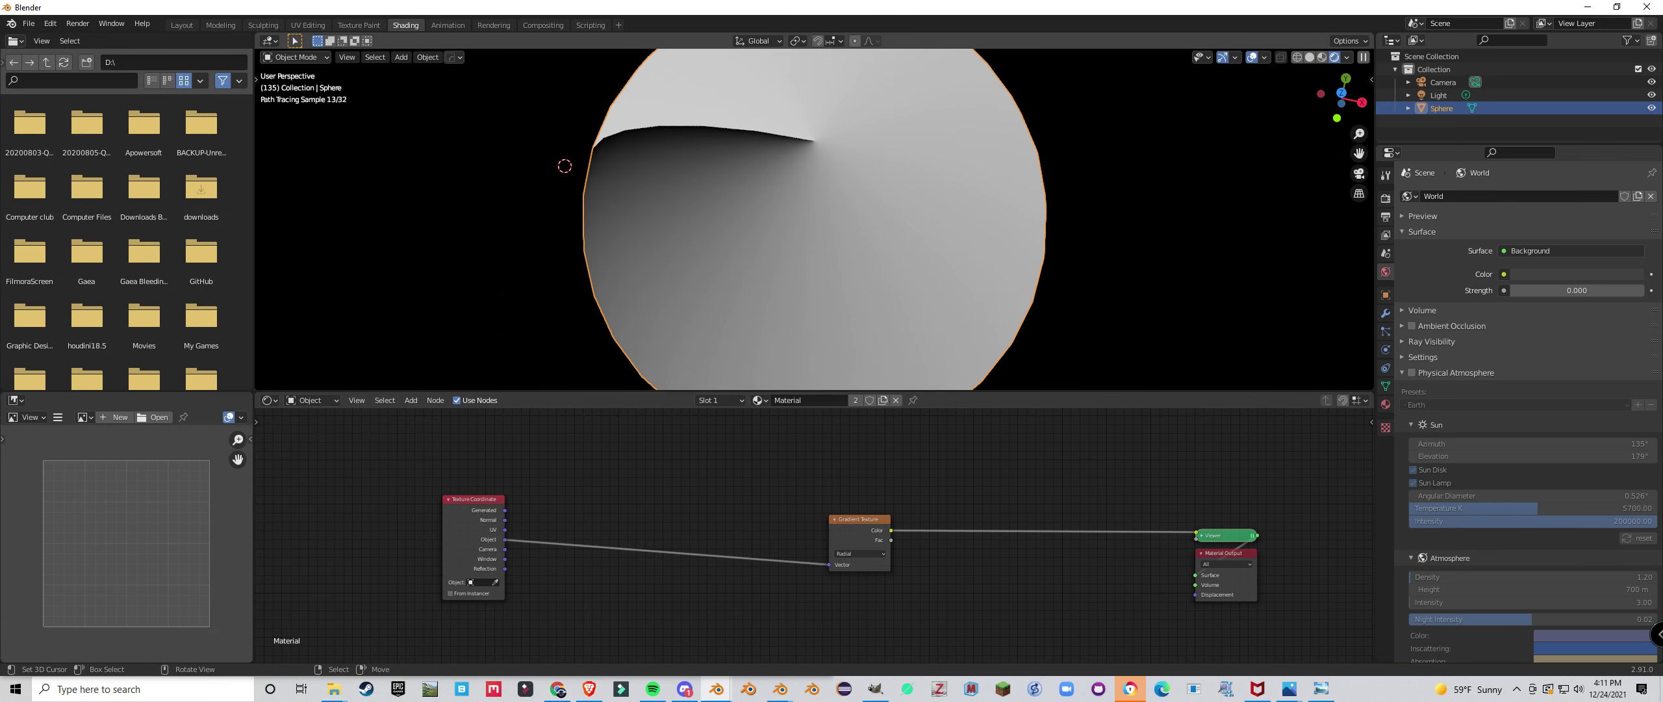
Move the Gradient Texture closer to the Texture Coordinate, insert a Noise Texture after it, and preview the noise's Fac output.
left_click_drag(857, 519, 717, 500)
key("shift+a")
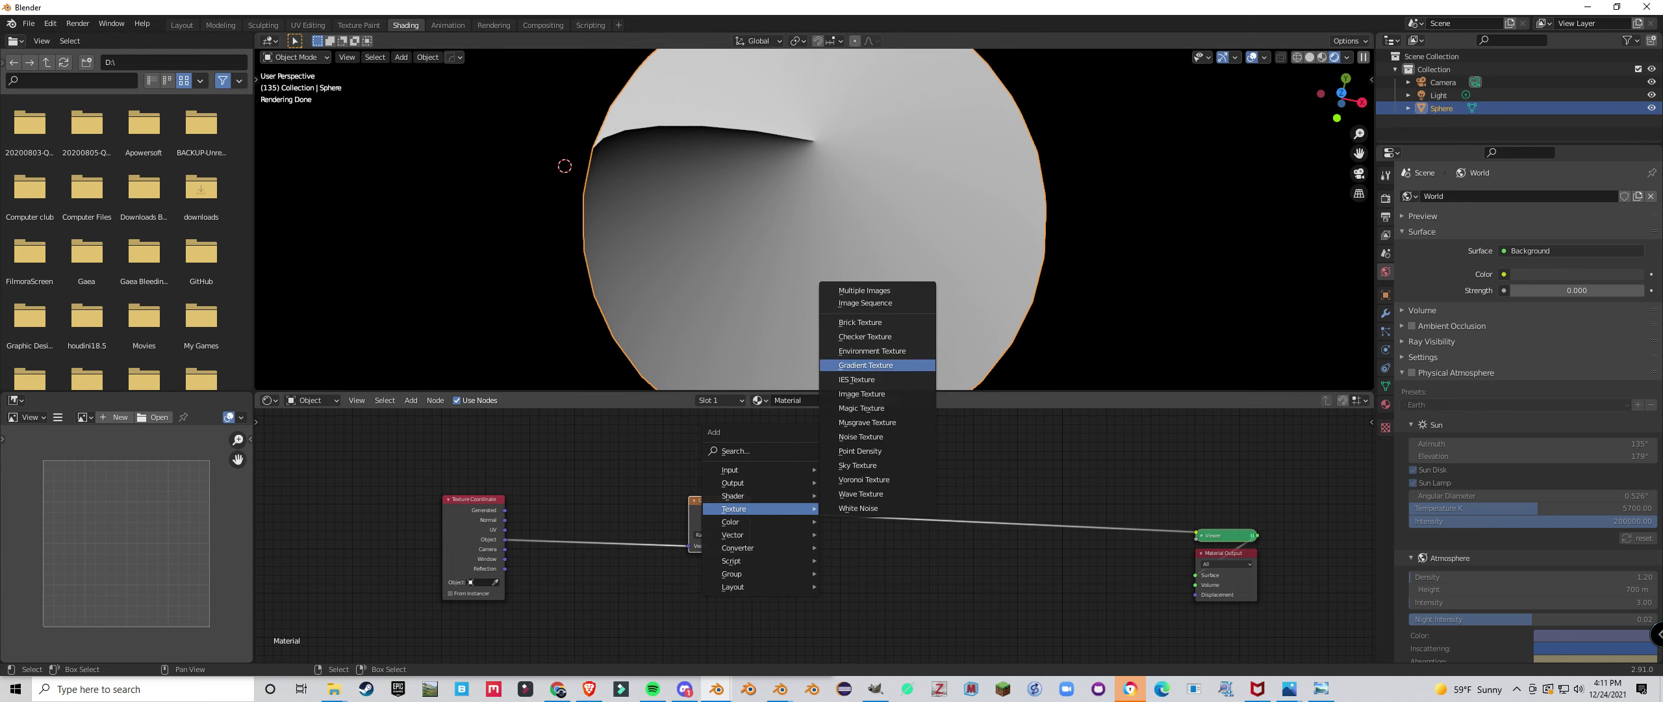
left_click(861, 436)
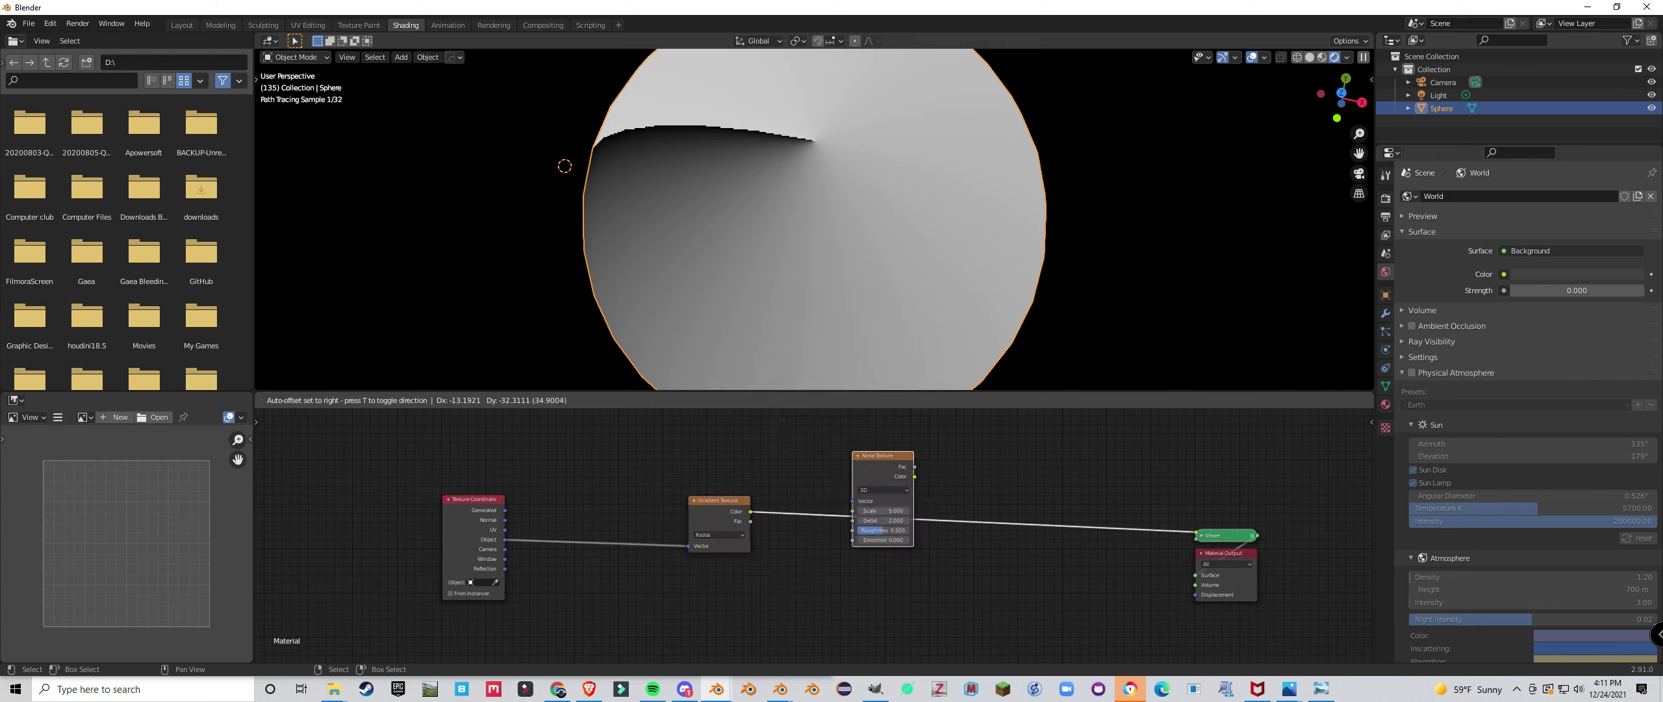
left_click(855, 485)
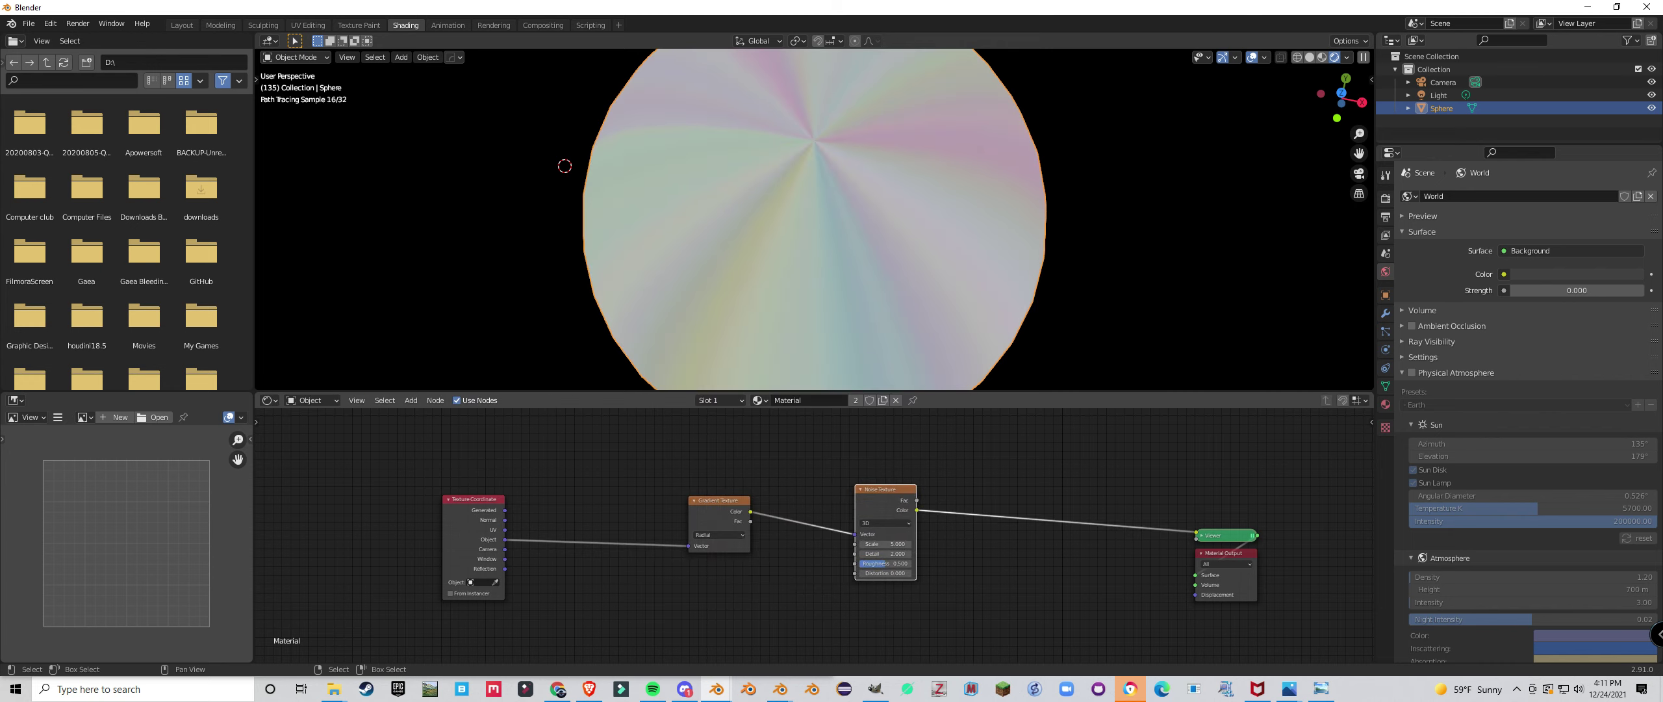
left_click(882, 491, "ctrl+shift")
scroll(871, 273, "down", 3)
middle_click_drag(871, 273, 890, 292)
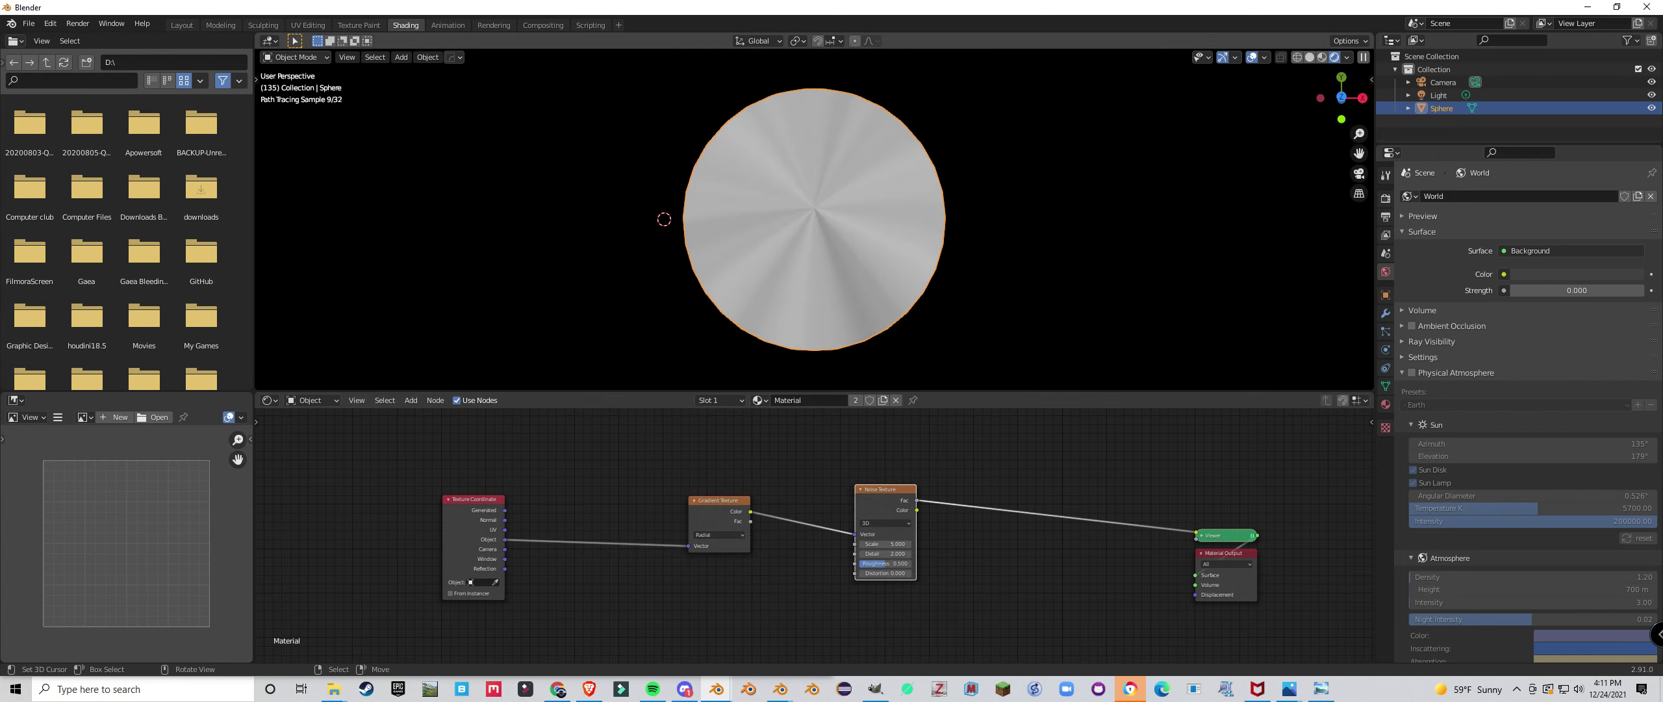
Insert a ColorRamp after the Noise Texture and move its black stop inward to strengthen the contrast of the radial streaks.
key("shift+a")
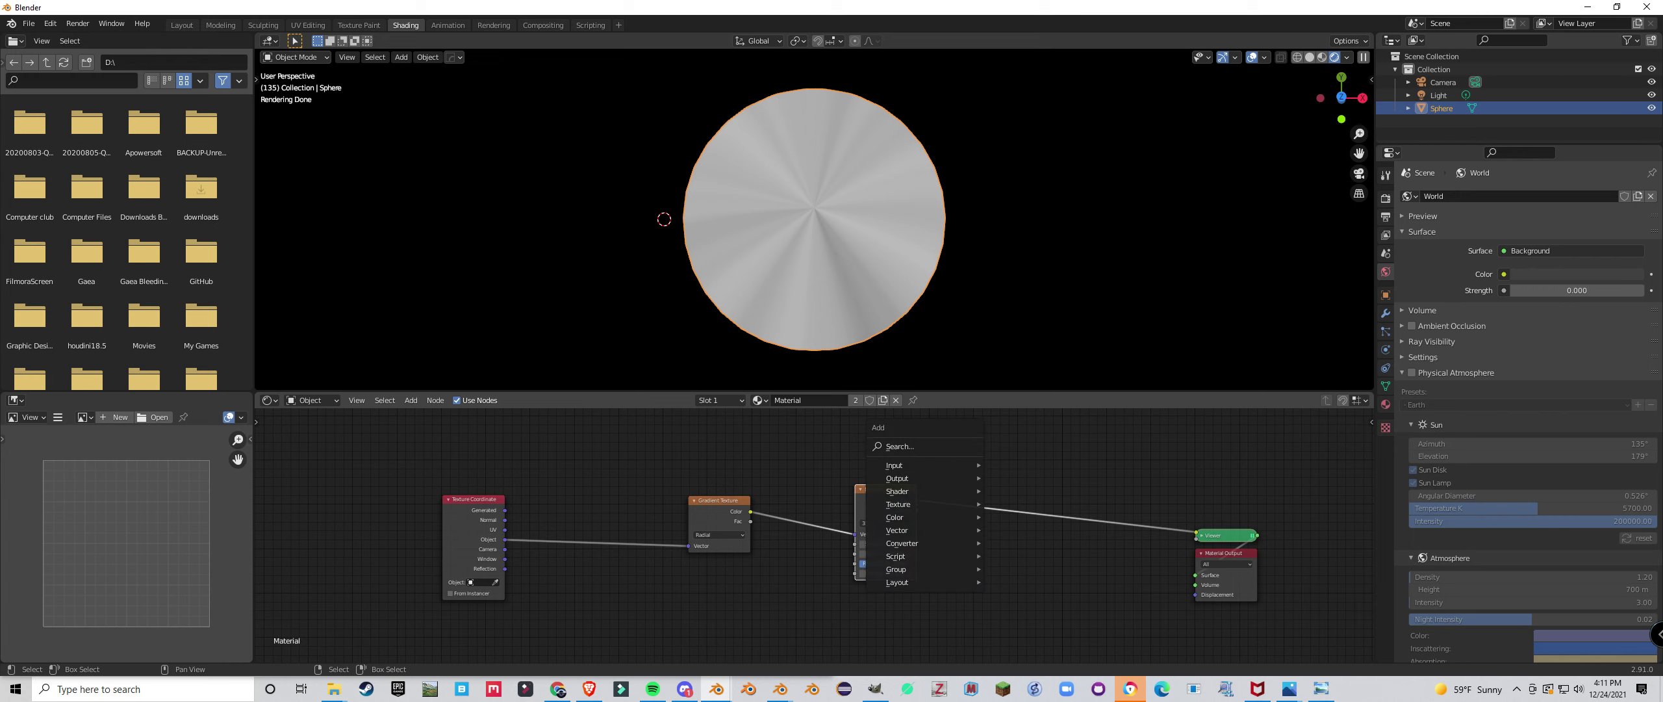
mouse_move(903, 543)
left_click(1021, 385)
left_click(1013, 513)
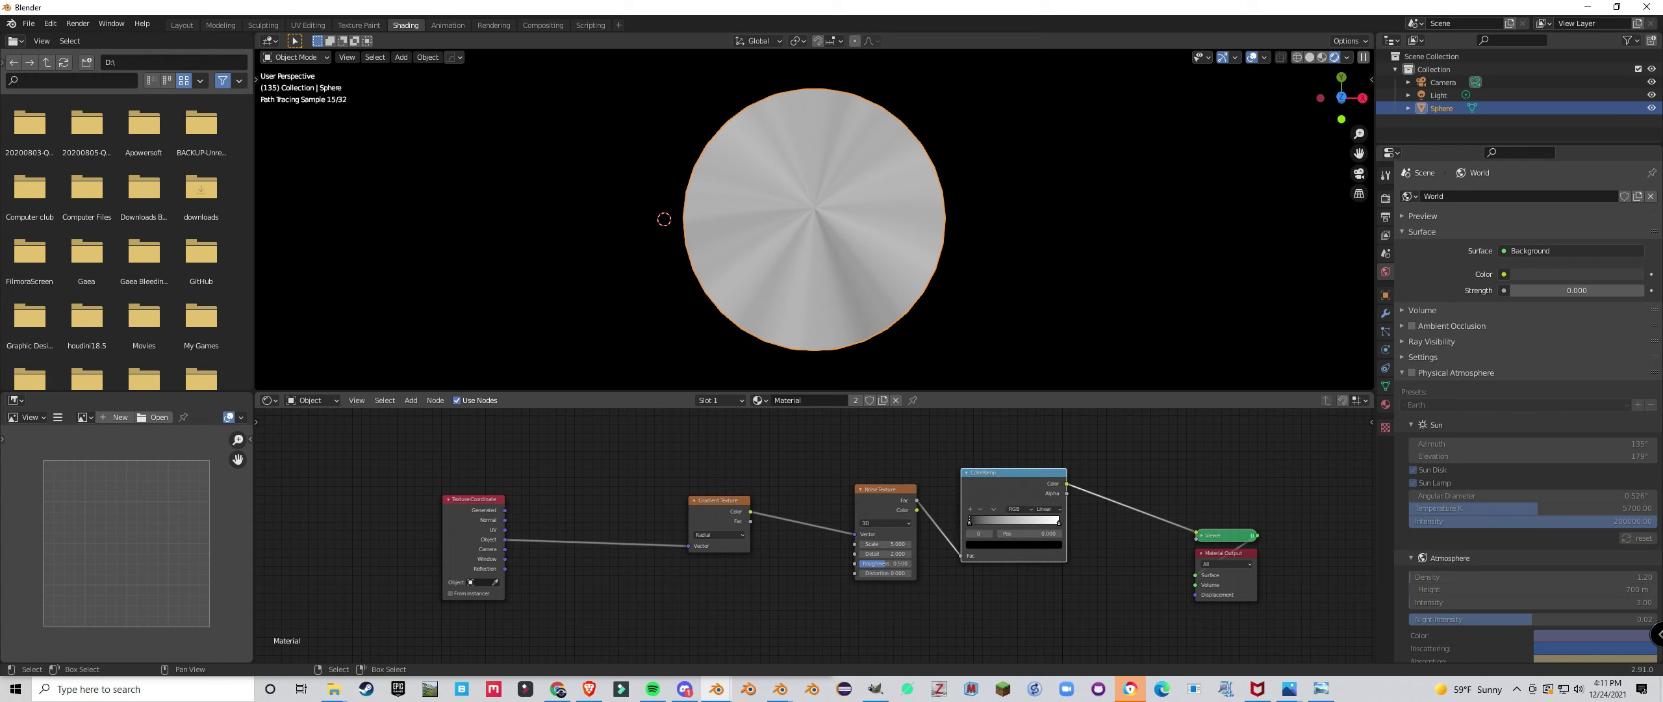
left_click_drag(999, 522, 1003, 521)
scroll(870, 272, "up", 2)
middle_click_drag(871, 273, 826, 226)
scroll(832, 281, "up", 1)
scroll(832, 281, "up", 2)
scroll(804, 221, "down", 3)
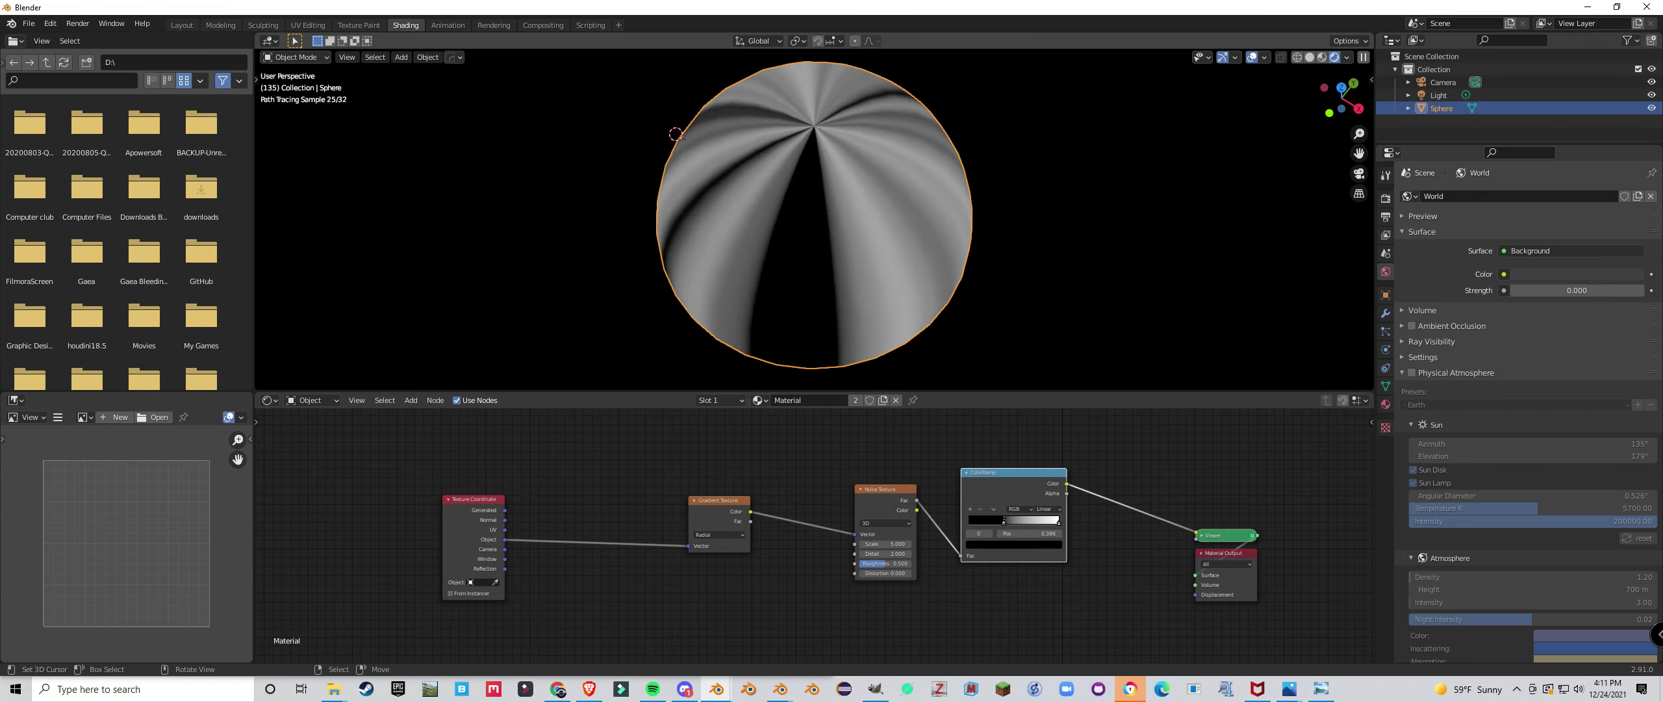
Preview the radial Gradient Texture on the half sphere and view its pole from directly above.
left_click(882, 491)
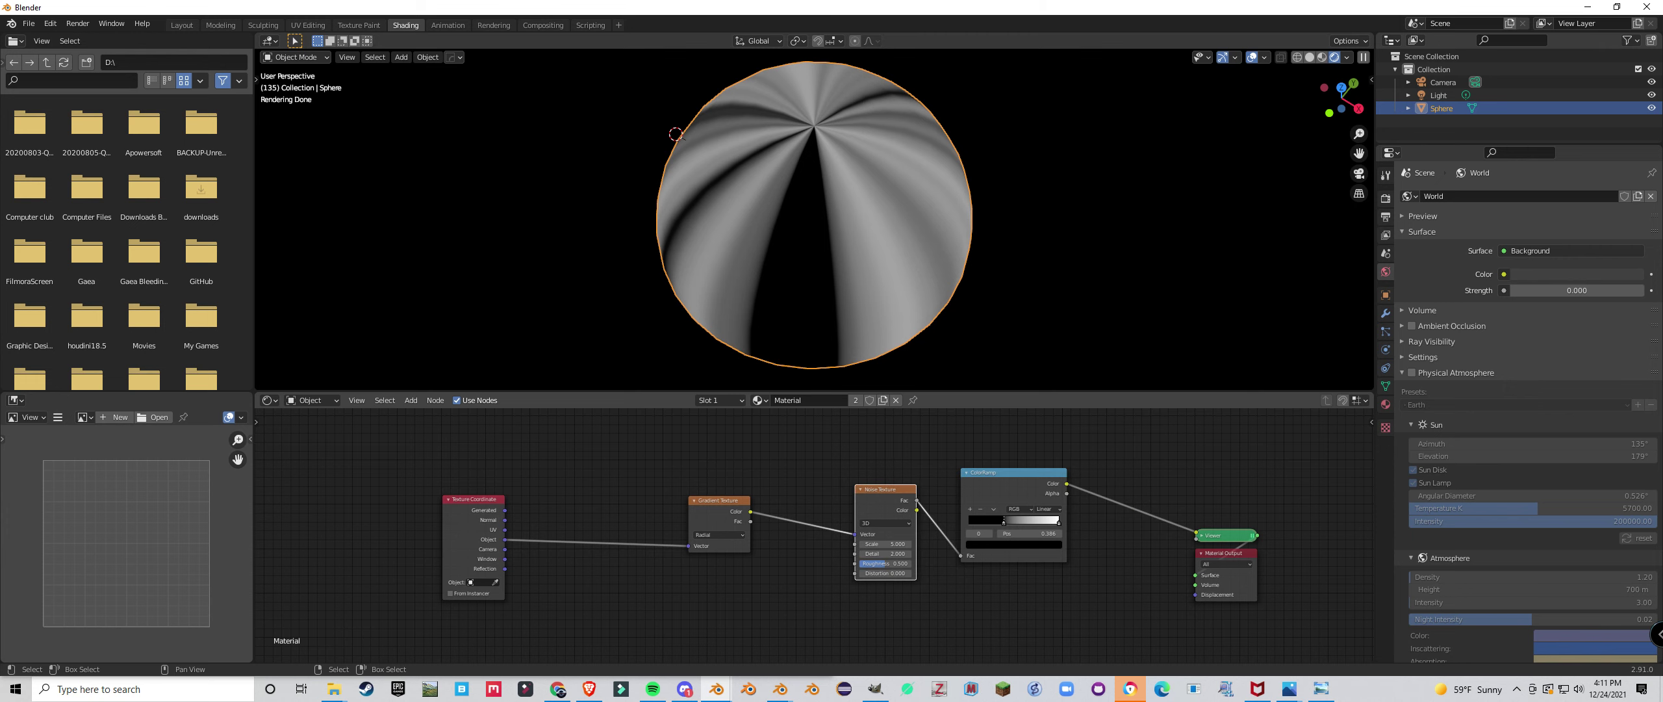
scroll(813, 503, "up", 2)
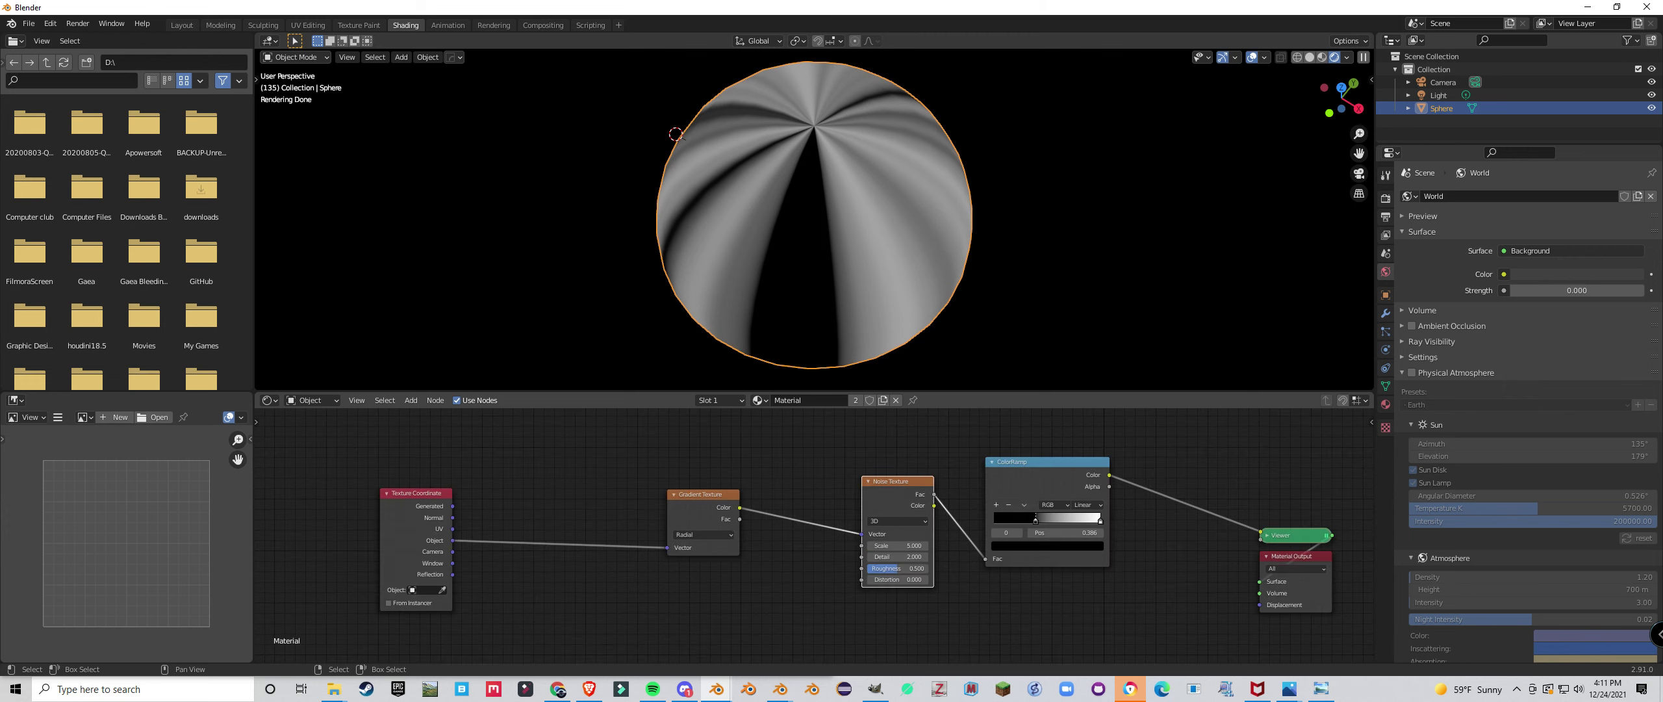
left_click(705, 503, "ctrl+shift")
scroll(806, 228, "down", 1)
middle_click_drag(806, 227, 835, 284)
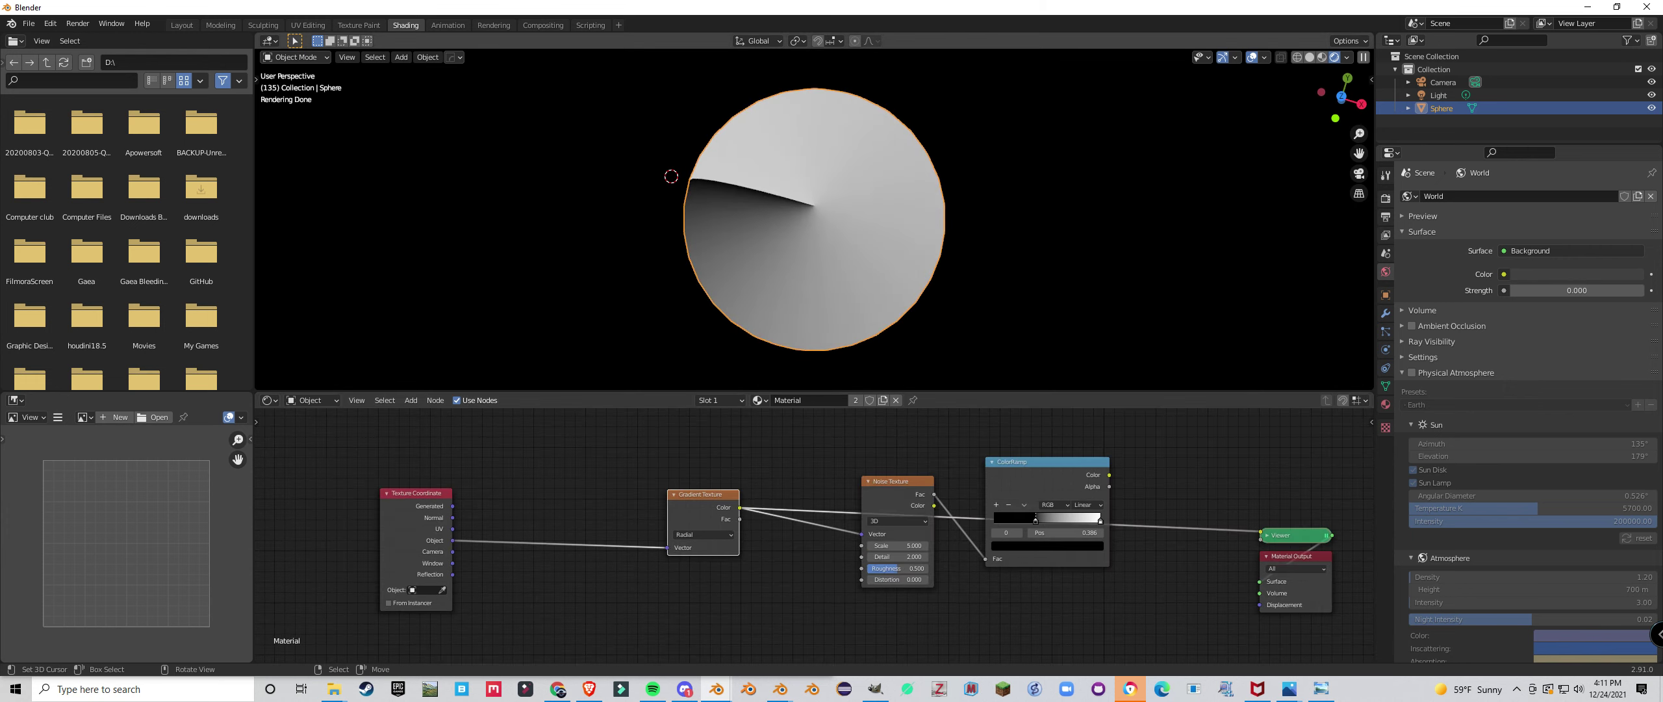
key("KP_7")
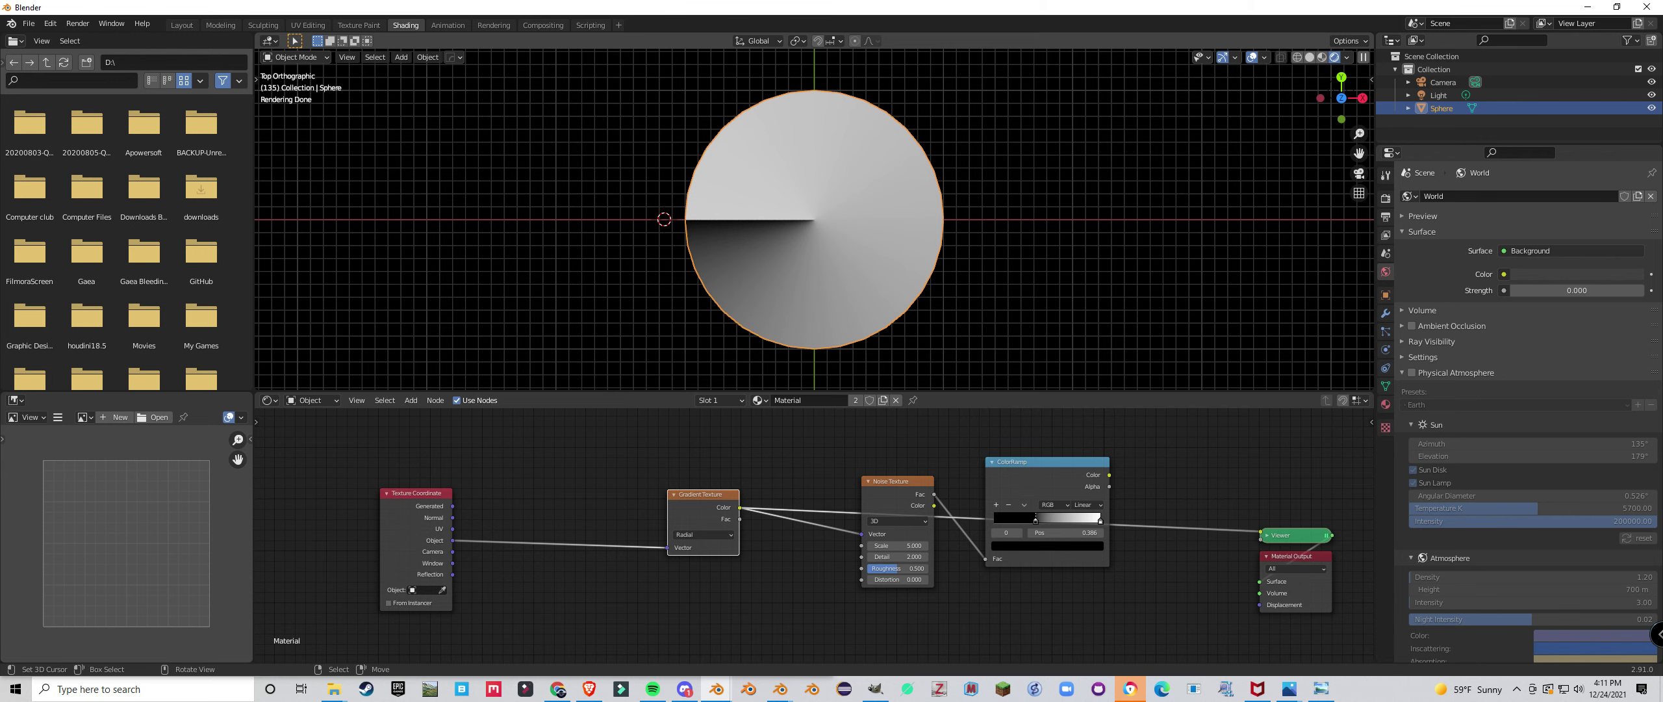
Preview the Noise Texture and the ColorRamp's Color output, and examine the radial streaks around the pole from above.
scroll(818, 535, "up", 2)
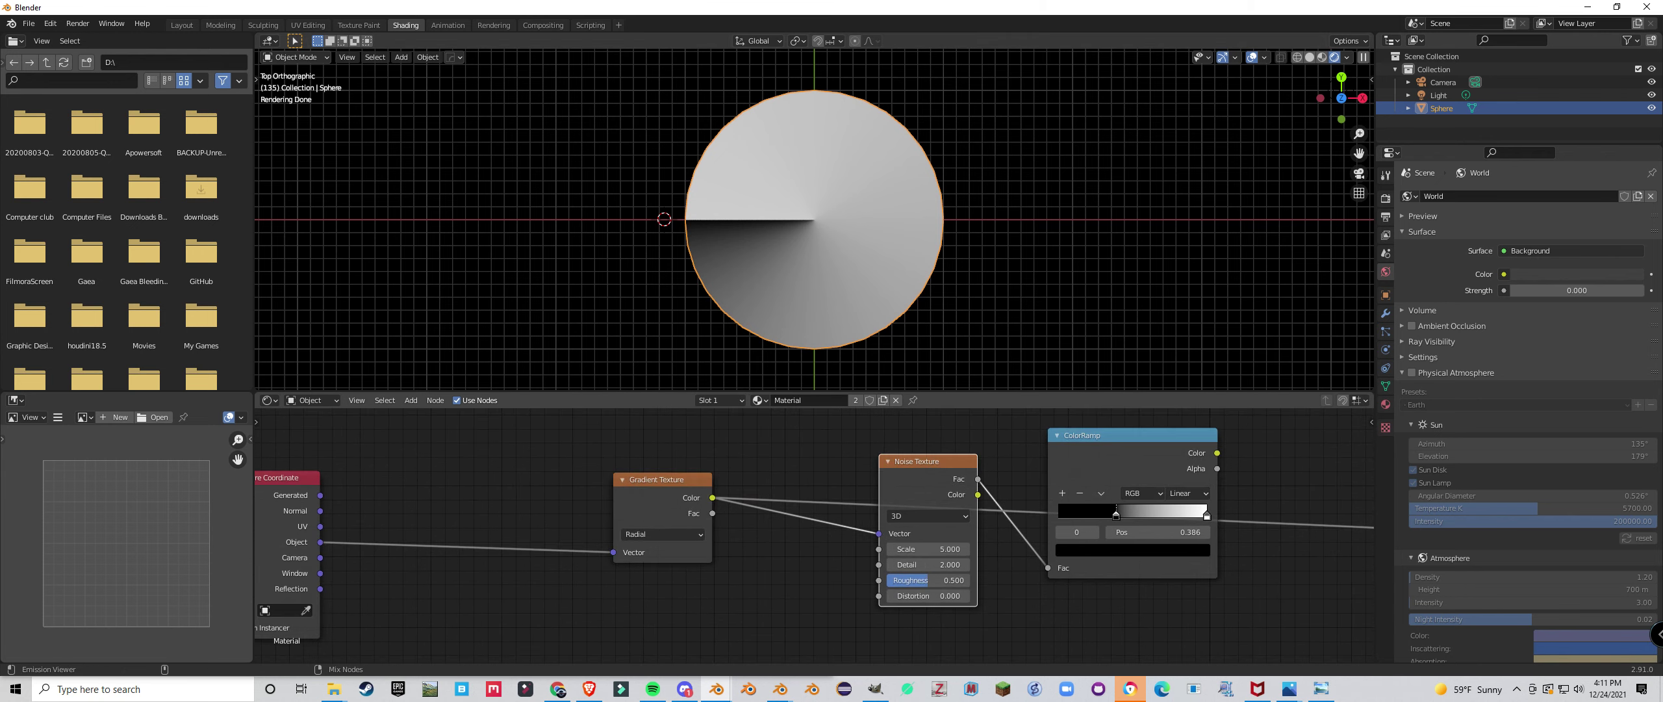
left_click(907, 497, "ctrl+shift")
middle_click_drag(877, 508, 669, 515)
scroll(721, 518, "down", 1)
left_click(873, 469, "ctrl+shift")
left_click(873, 469, "ctrl+shift")
left_click(872, 469, "ctrl+shift")
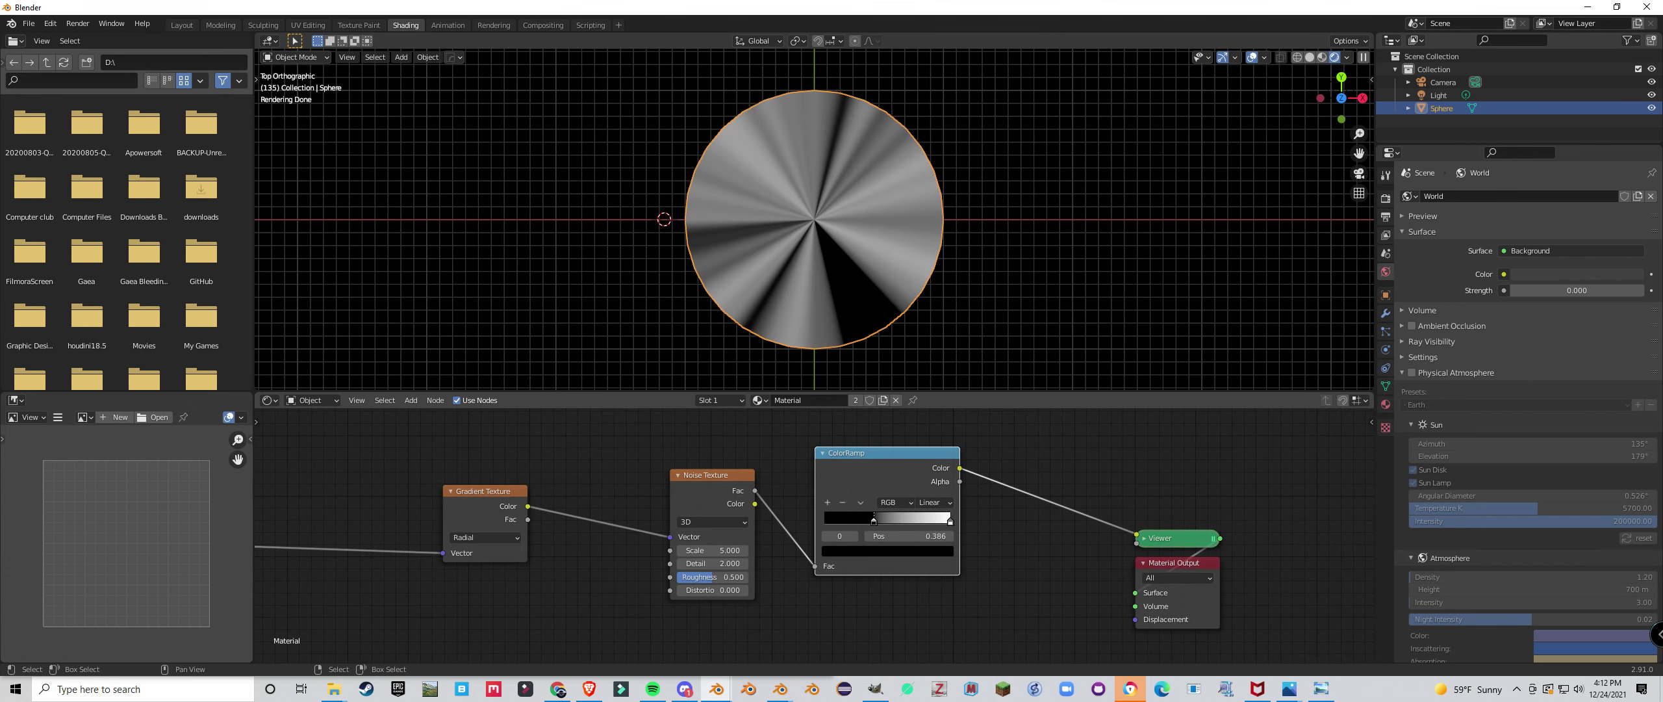
scroll(292, 618, "up", 1)
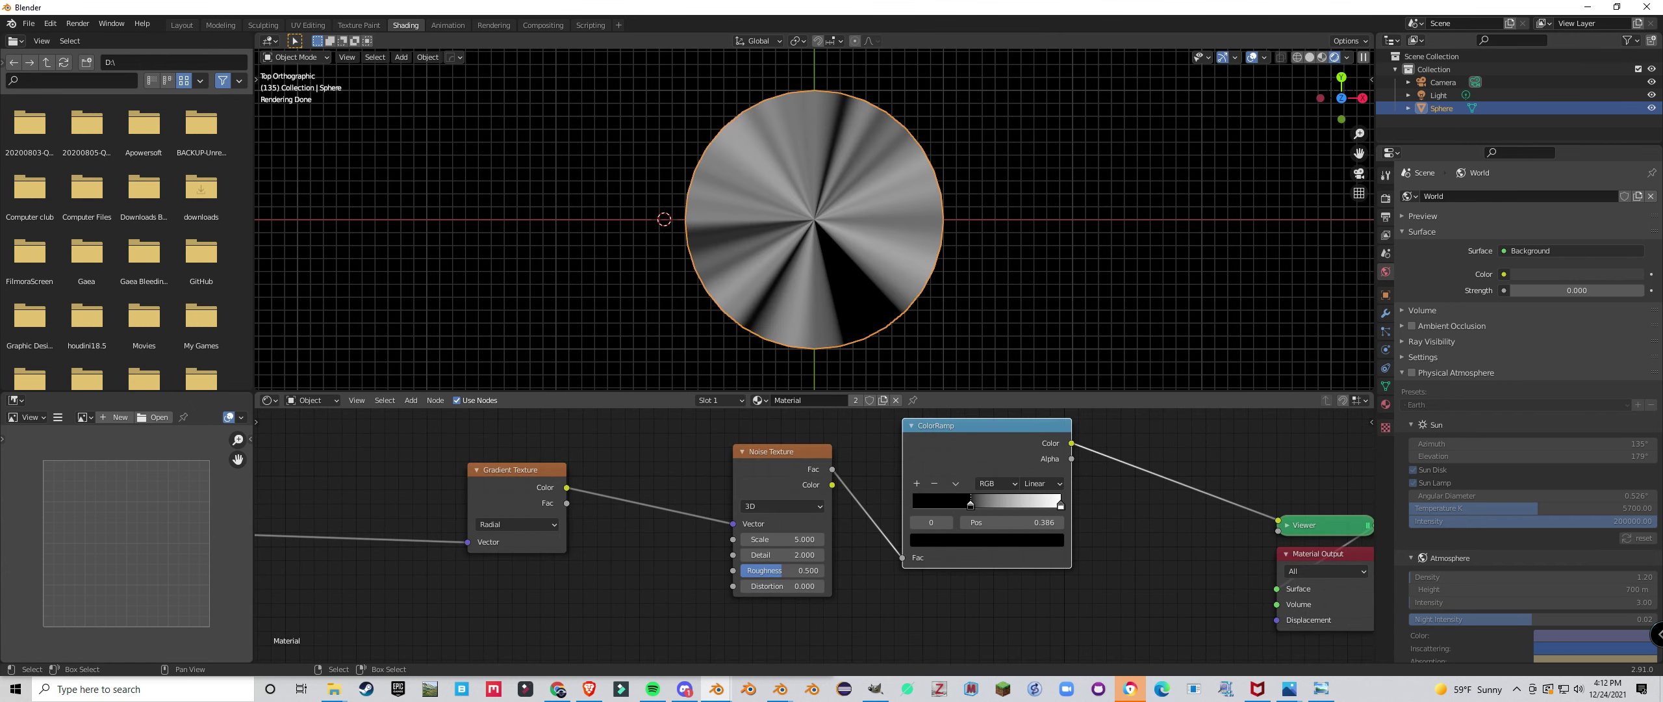
scroll(838, 536, "down", 1)
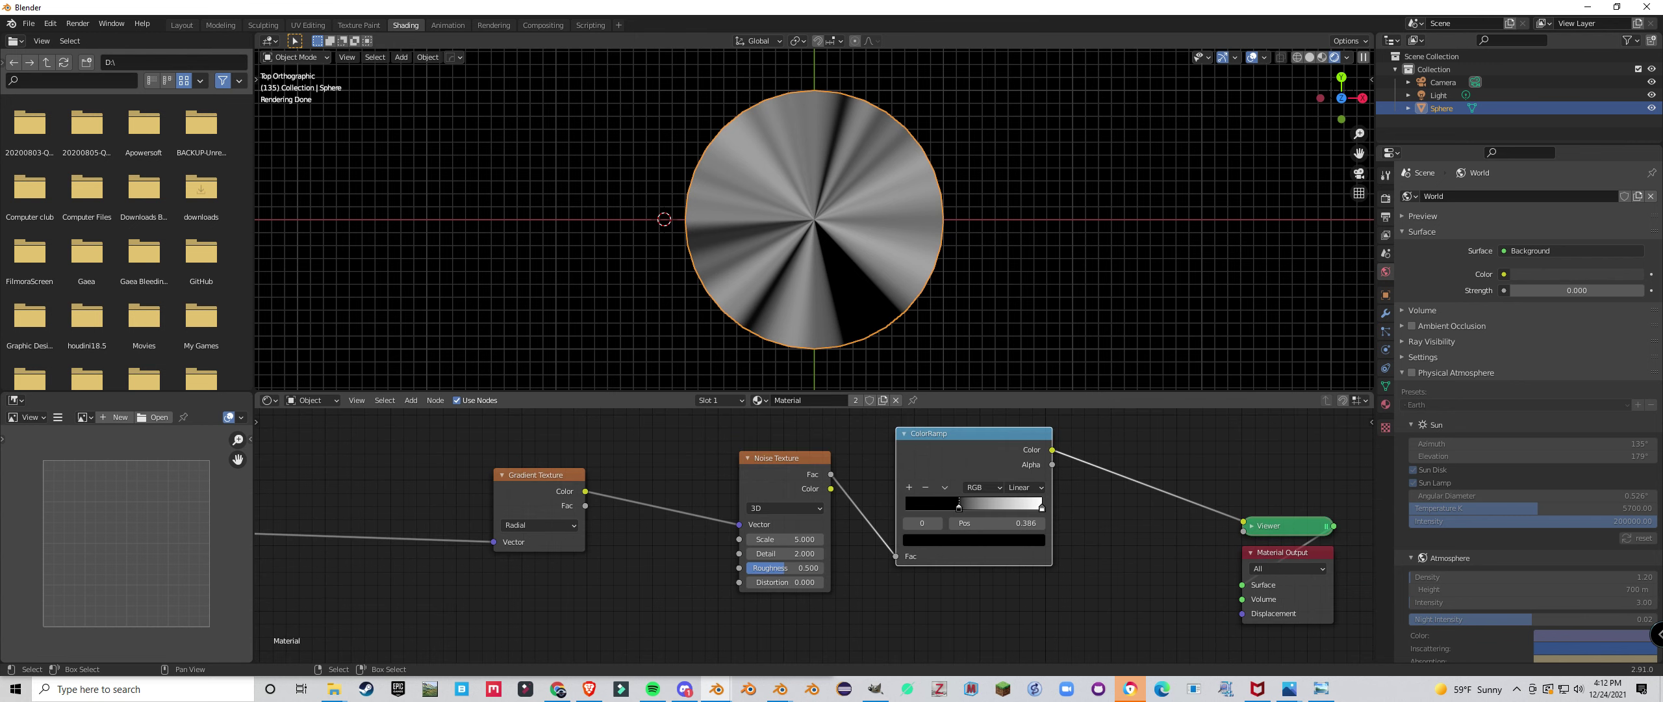
scroll(815, 219, "up", 6)
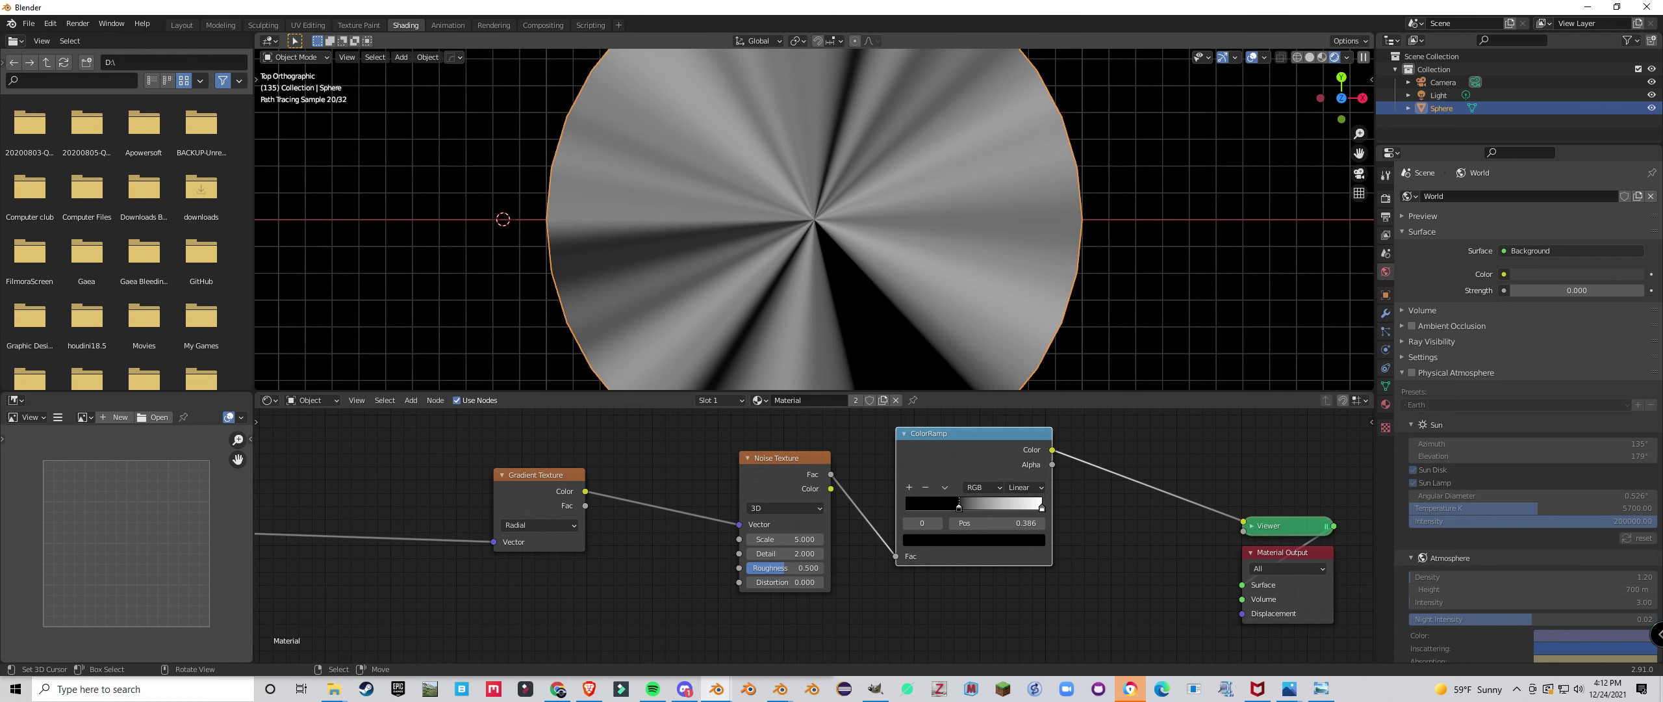
scroll(814, 219, "down", 6)
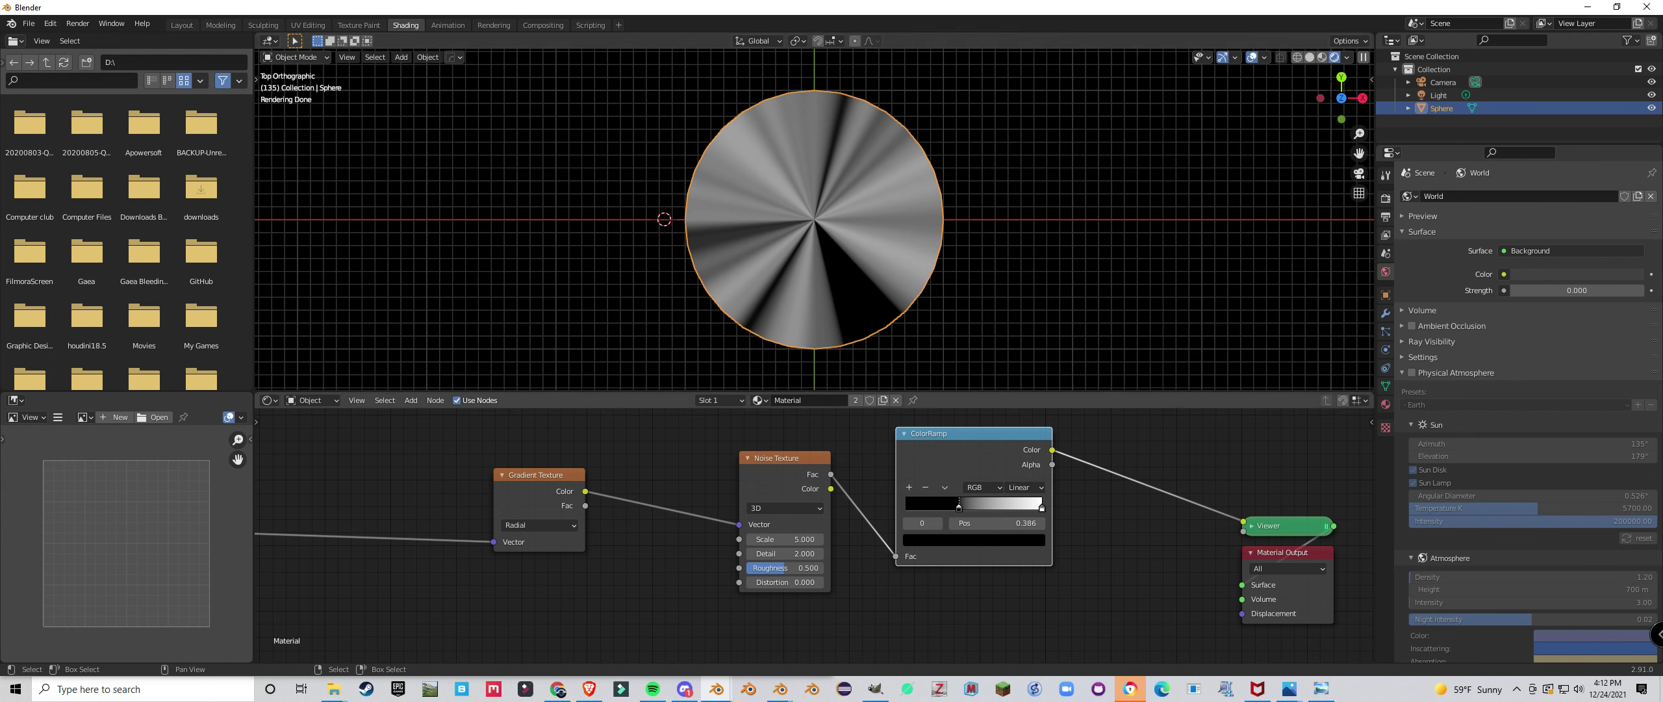
scroll(815, 219, "up", 3)
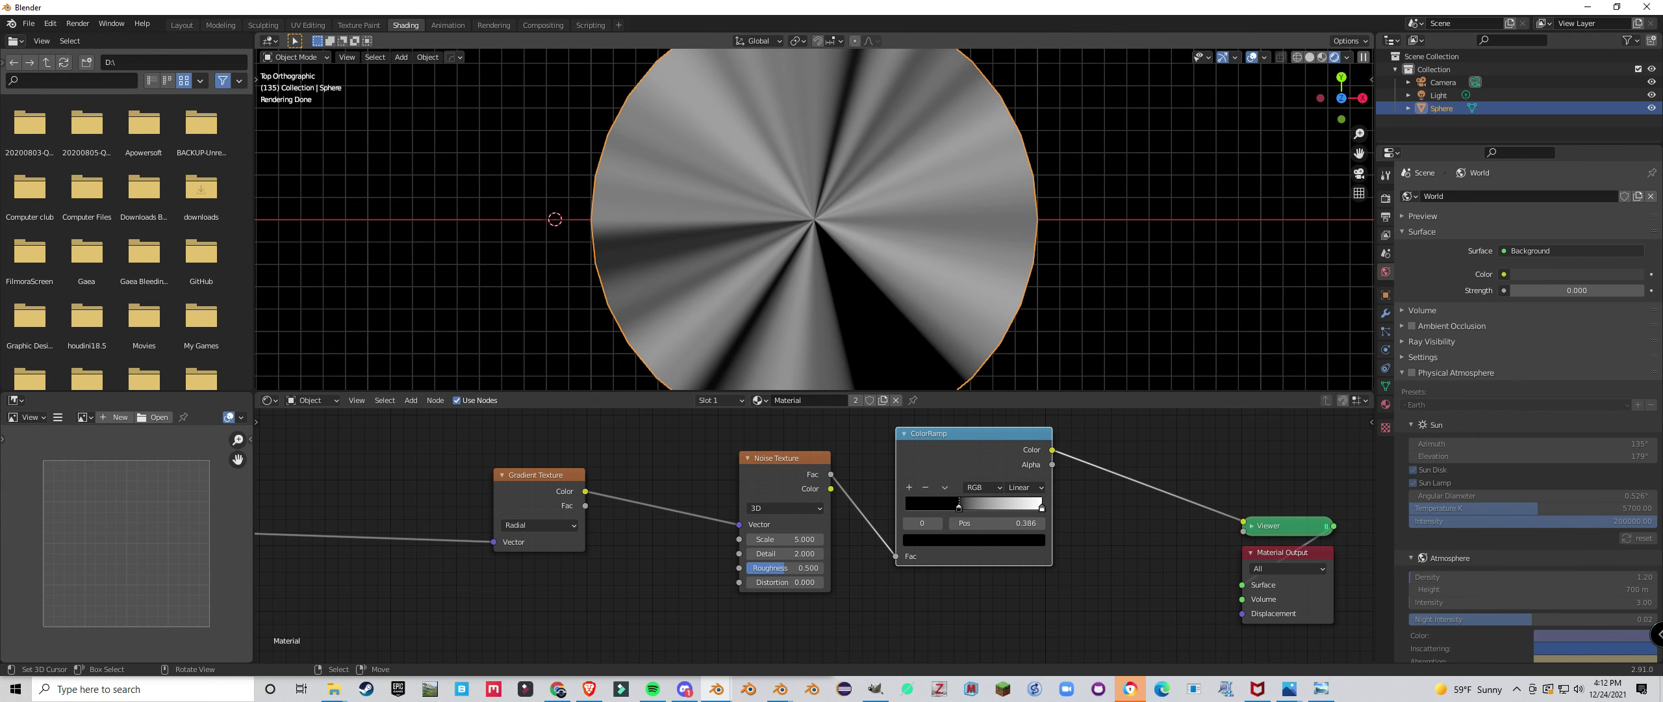
scroll(814, 219, "down", 3)
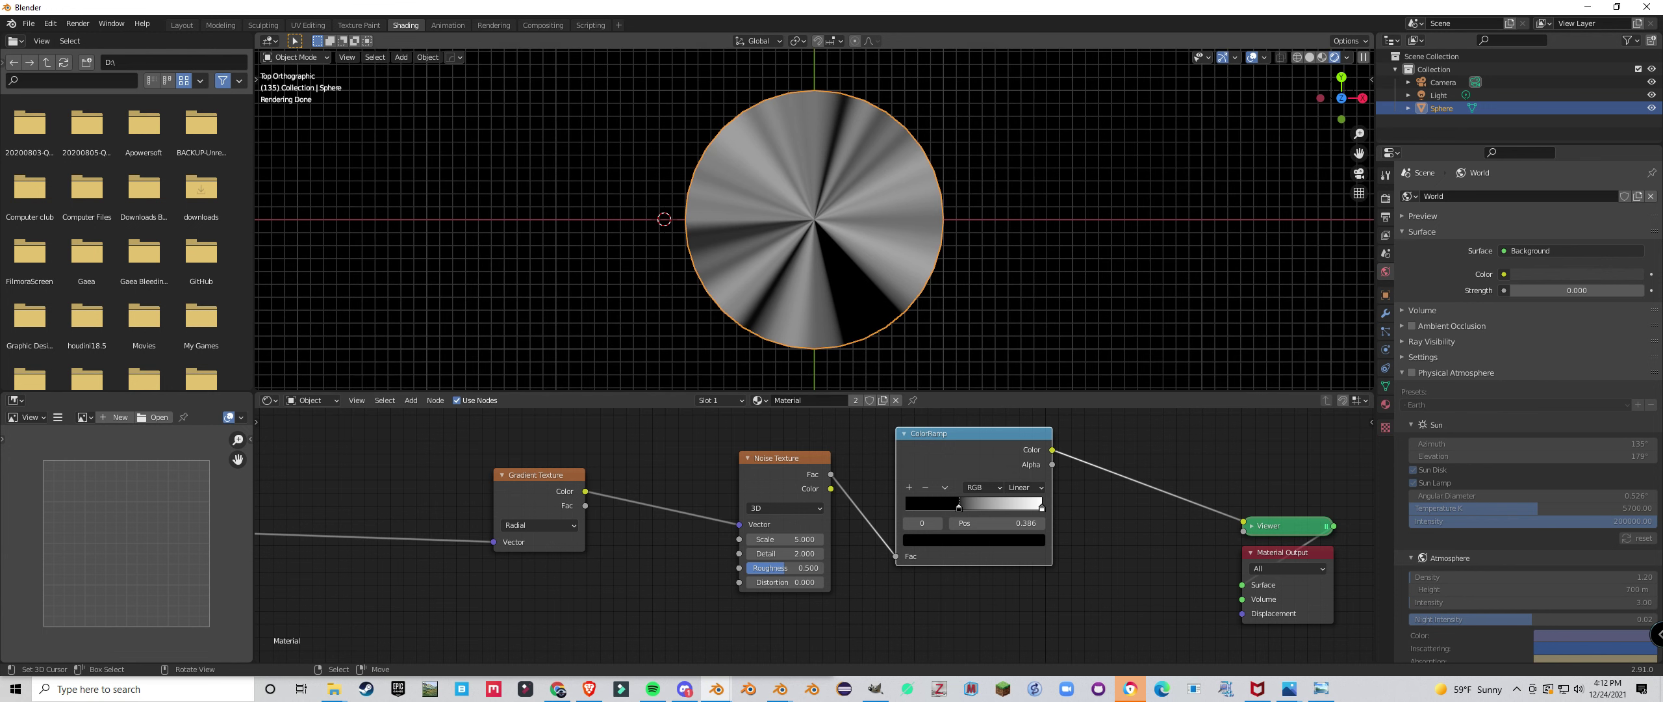
Move the Texture Coordinate and Gradient Texture nodes away from the Noise Texture to make room between them.
scroll(811, 467, "down", 3)
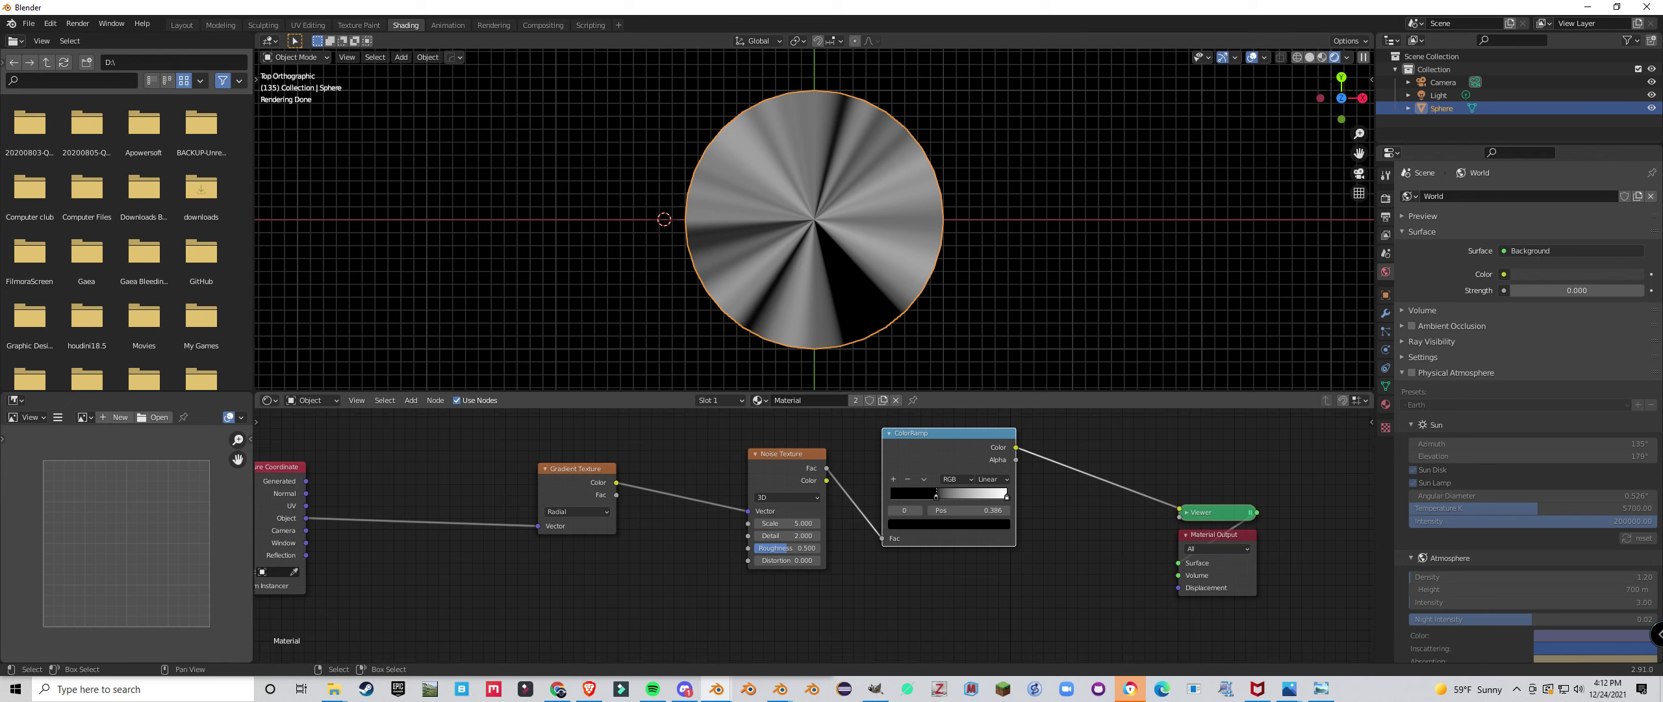
middle_click_drag(622, 534, 790, 520)
scroll(789, 520, "up", 2)
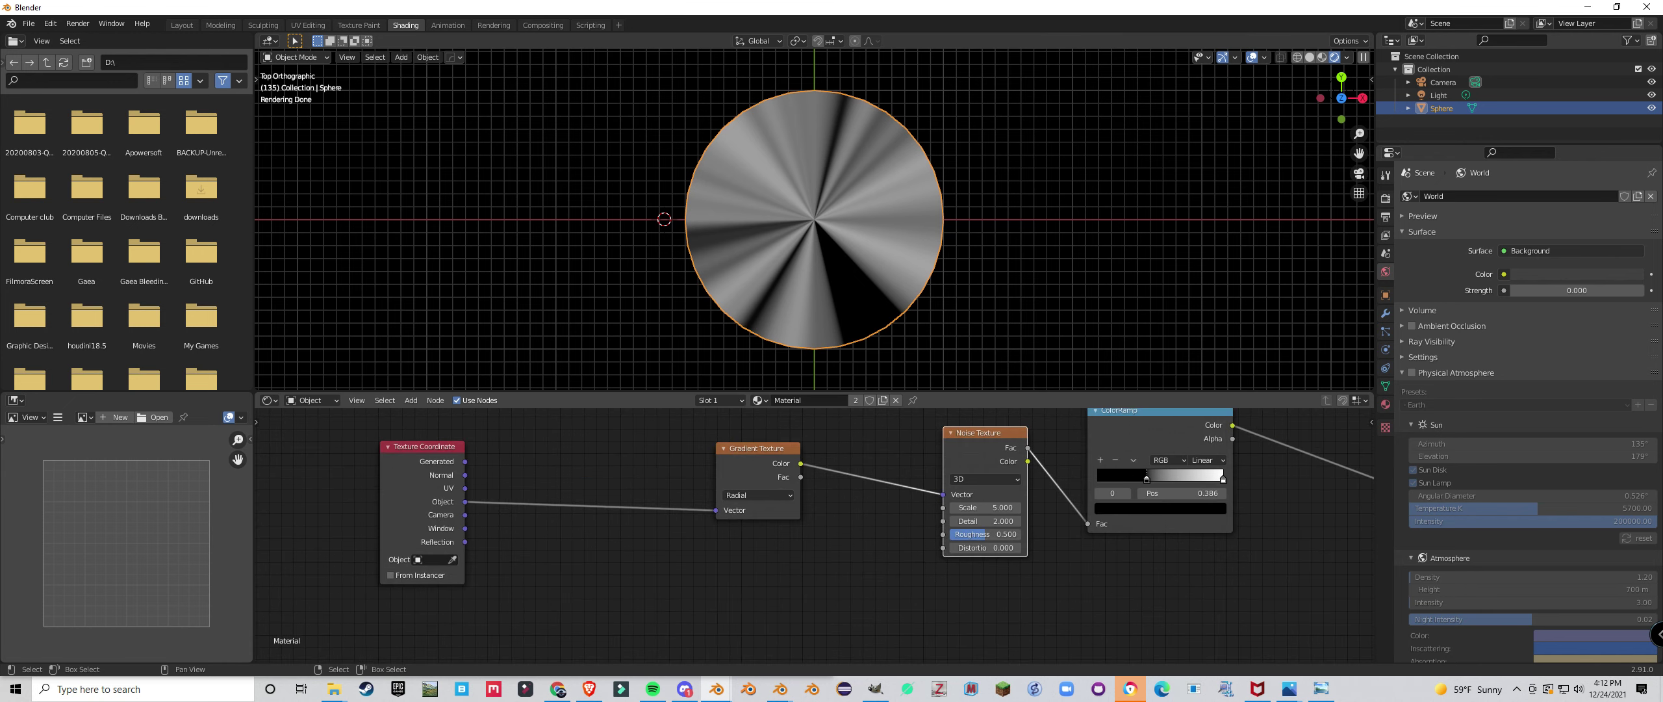
left_click_drag(425, 448, 367, 433)
left_click_drag(757, 449, 672, 443)
left_click(981, 433)
Preview the ColorRamp's Color output again and move its black stop to position 0.462 for stronger contrast.
scroll(1013, 468, "down", 1)
middle_click_drag(1013, 467, 716, 494)
left_click(844, 448, "ctrl+shift")
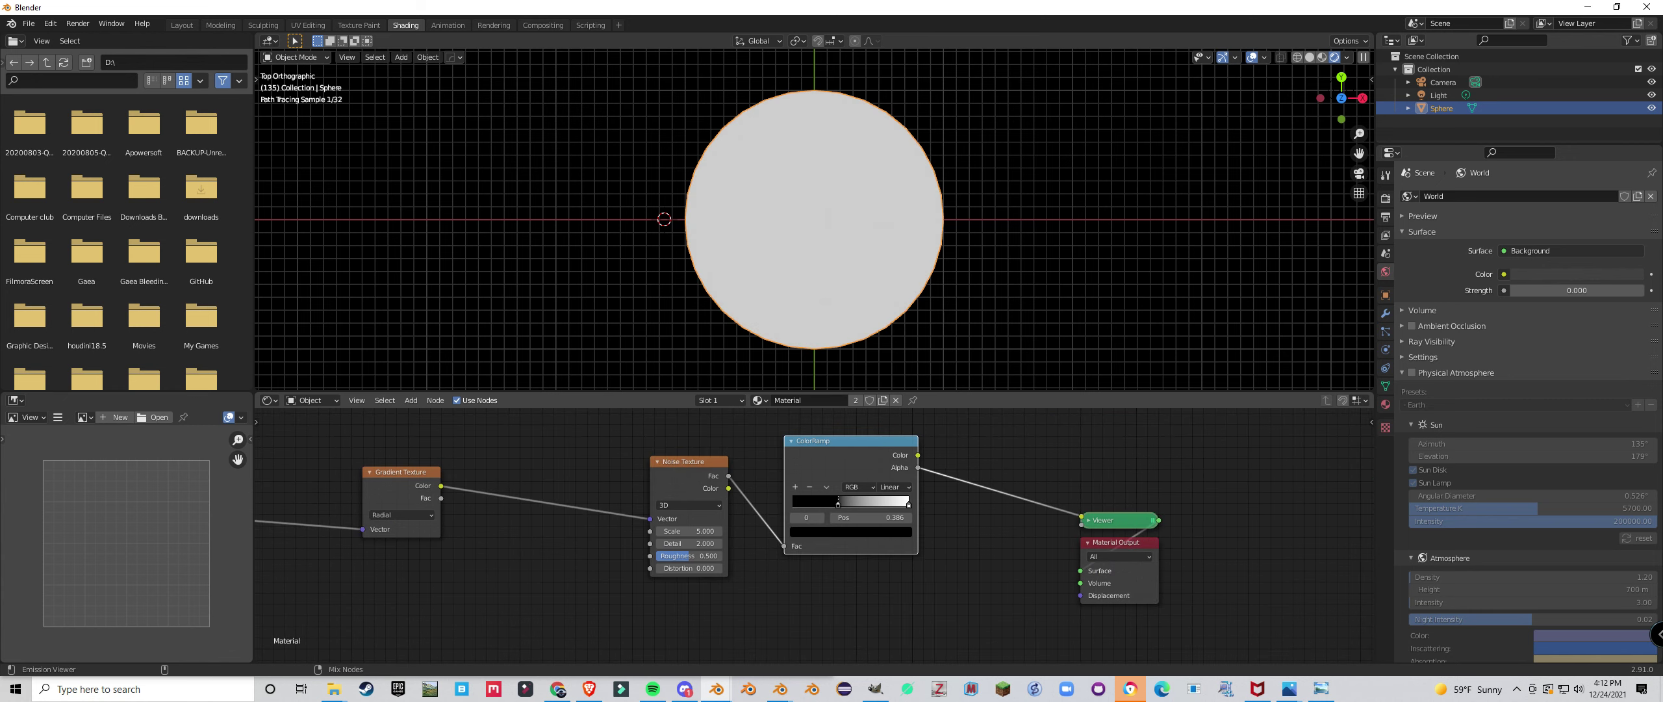
left_click(844, 448, "ctrl+shift")
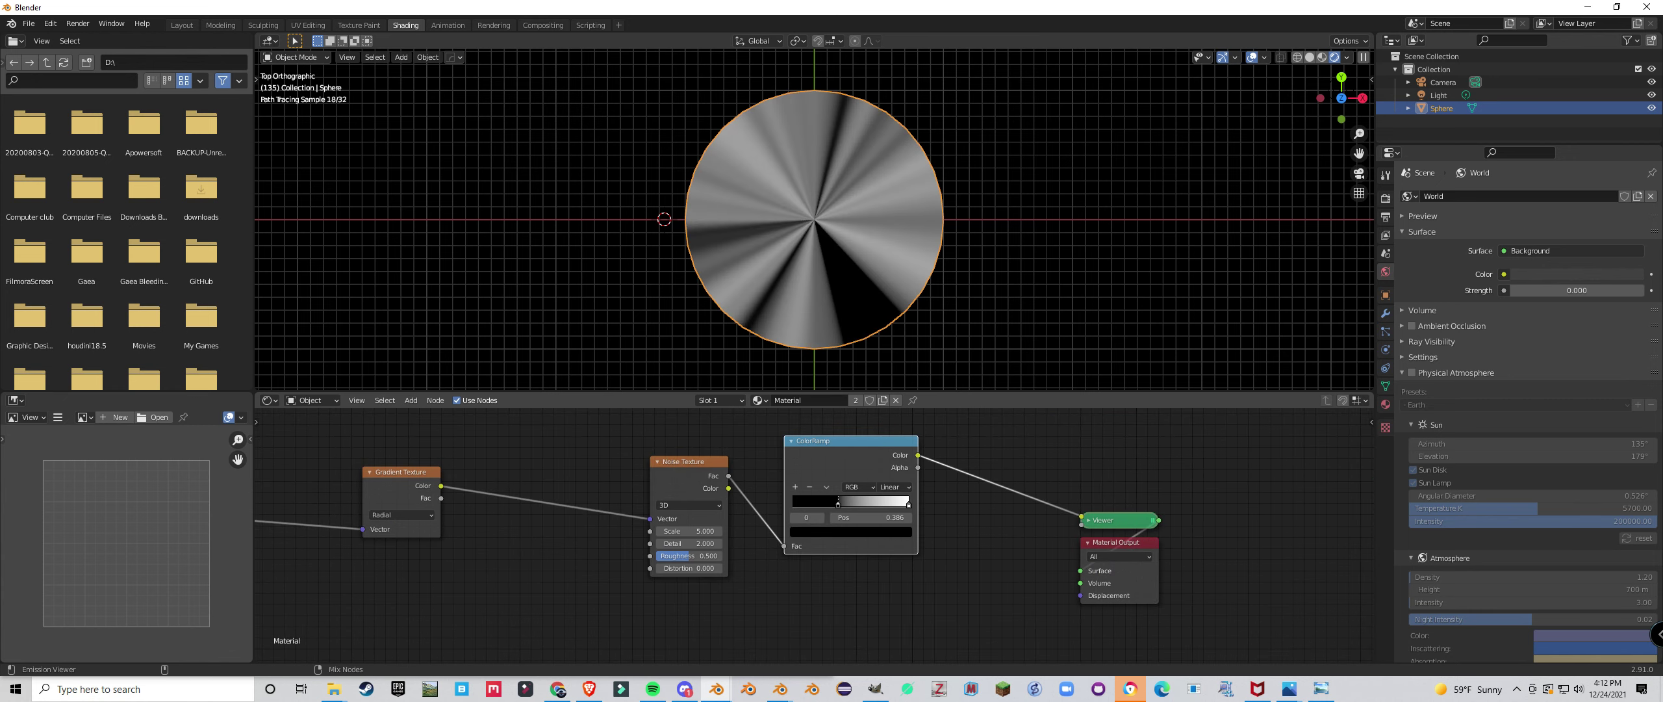
scroll(814, 220, "up", 2)
mouse_move(838, 503)
left_mouse_down()
mouse_move(870, 504)
mouse_move(849, 504)
left_mouse_up()
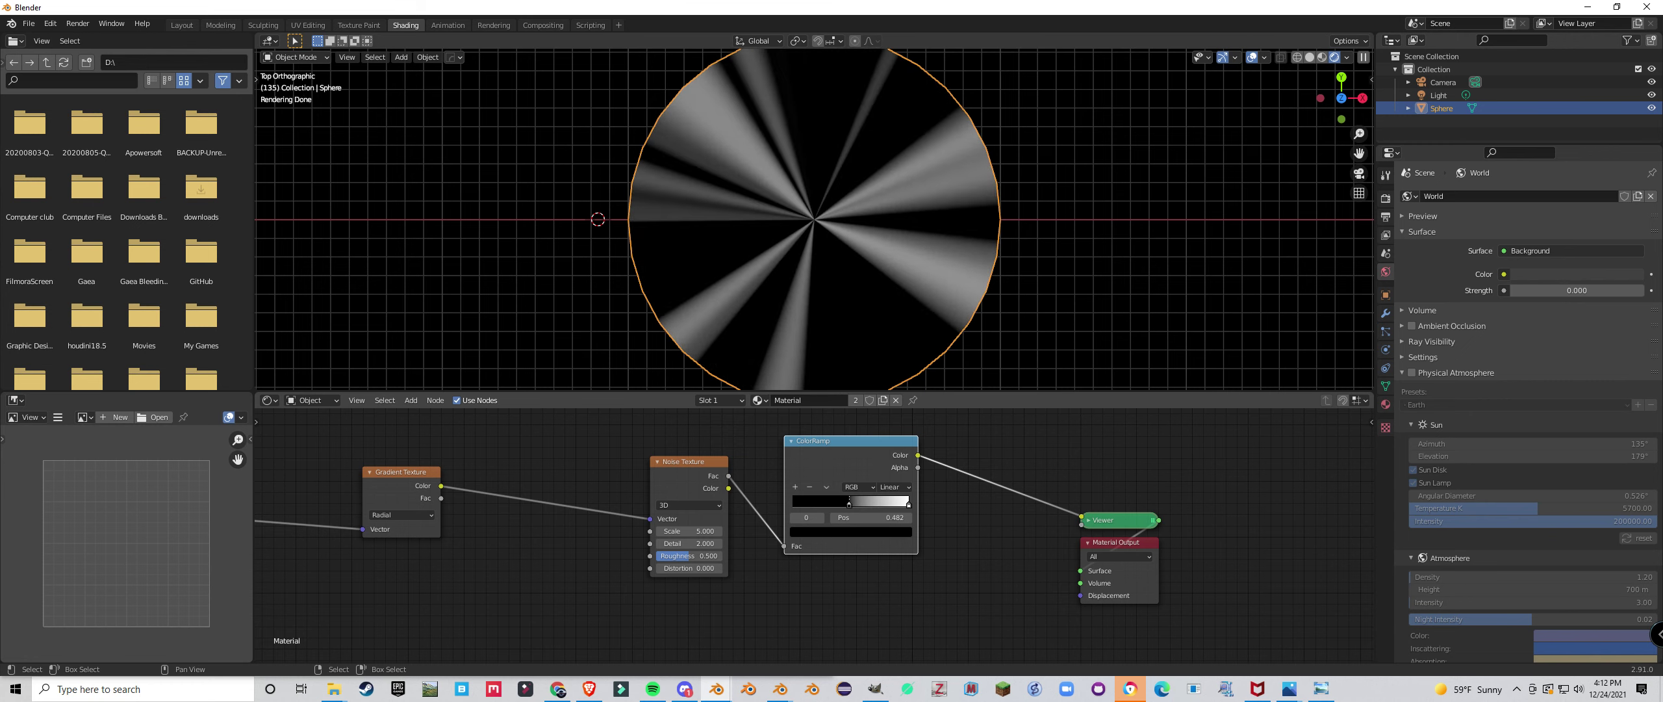
Set the Noise Texture's Roughness to 1.000 and its Detail to 7.100 to break the streaks into fine lines.
left_click_drag(689, 555, 708, 556)
scroll(814, 260, "down", 2)
middle_click_drag(814, 260, 757, 185)
scroll(757, 185, "up", 1)
middle_click_drag(756, 185, 691, 208)
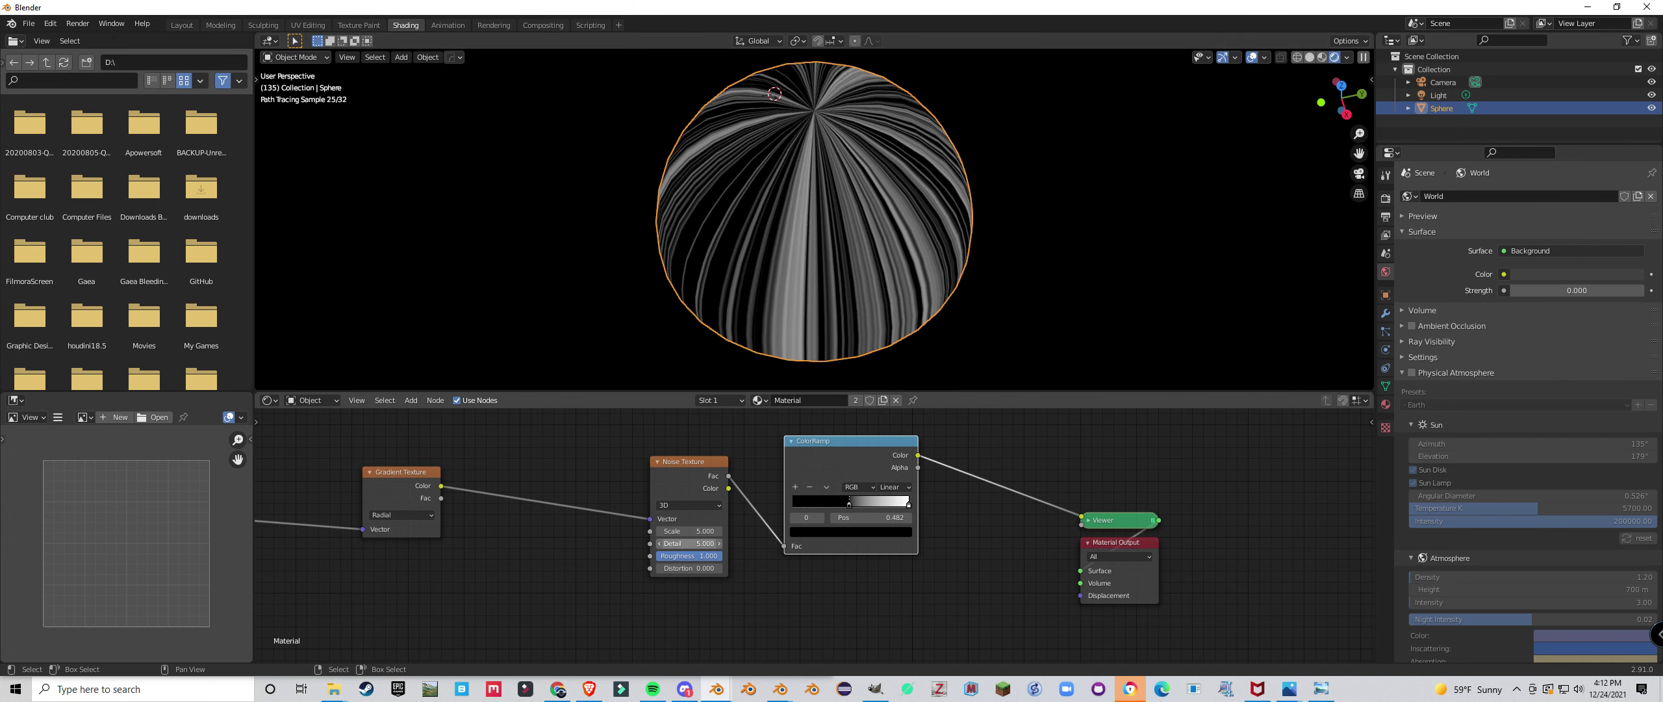
left_click_drag(689, 543, 702, 543)
scroll(727, 279, "up", 3)
middle_click_drag(727, 279, 678, 312)
scroll(702, 304, "down", 3)
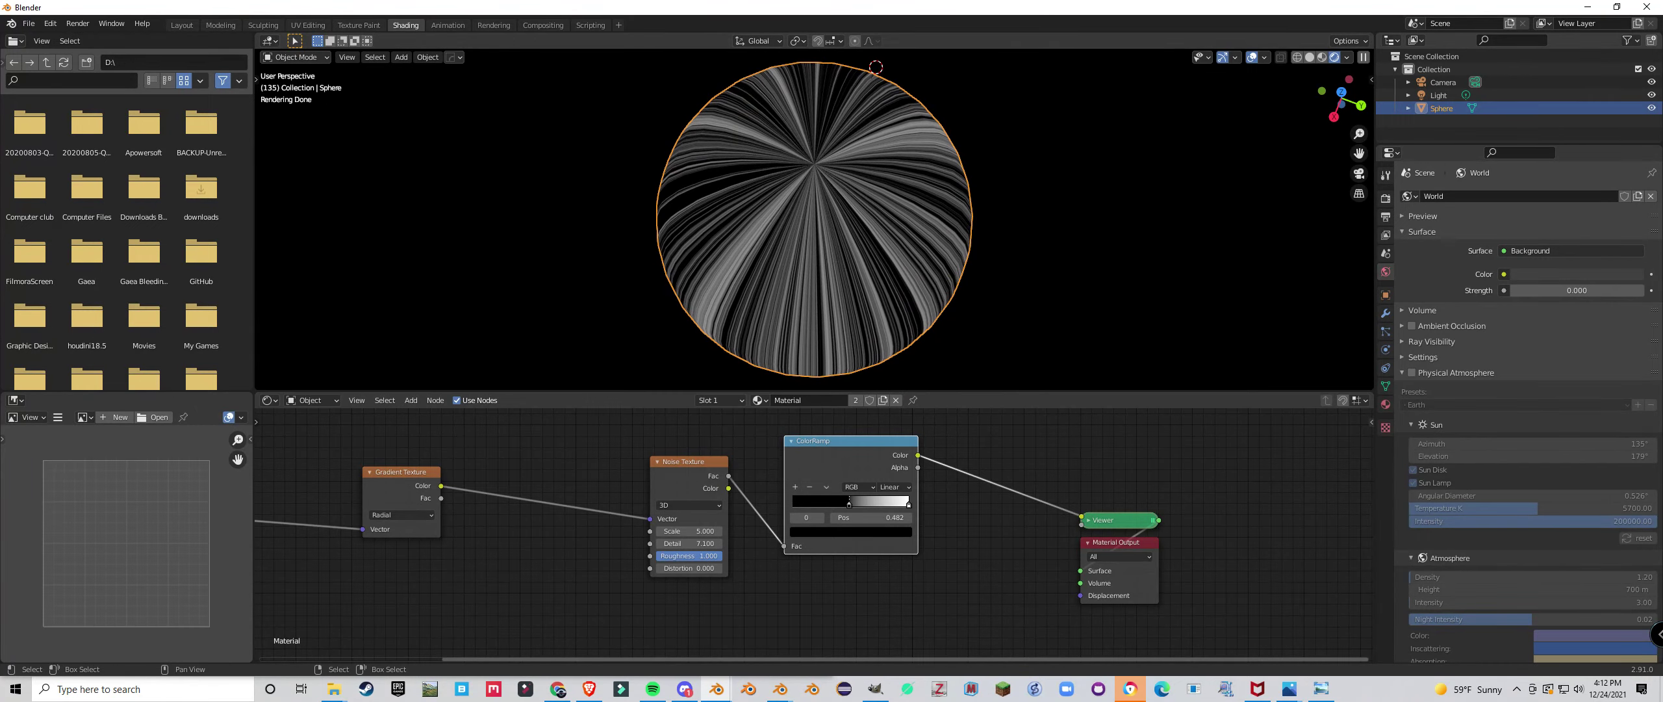
Move the Texture Coordinate node farther from the Gradient Texture and view the fine streaks on the dome's side.
scroll(896, 517, "down", 2)
middle_click_drag(572, 520, 811, 533)
scroll(811, 532, "up", 2)
left_click(690, 497)
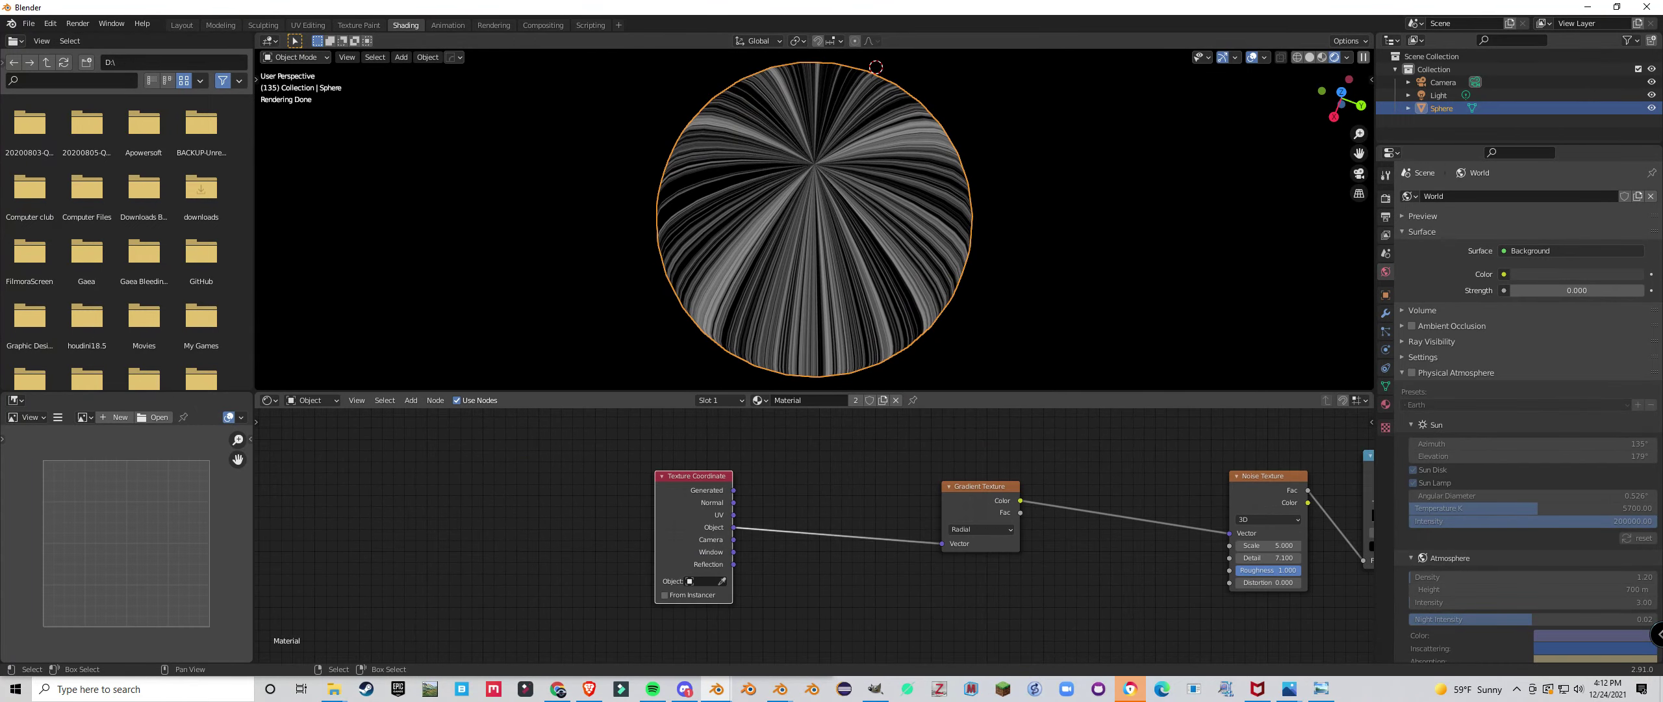
left_click_drag(690, 497, 464, 491)
middle_click_drag(715, 285, 721, 219)
scroll(715, 257, "down", 2)
scroll(721, 219, "up", 2)
scroll(818, 531, "up", 1)
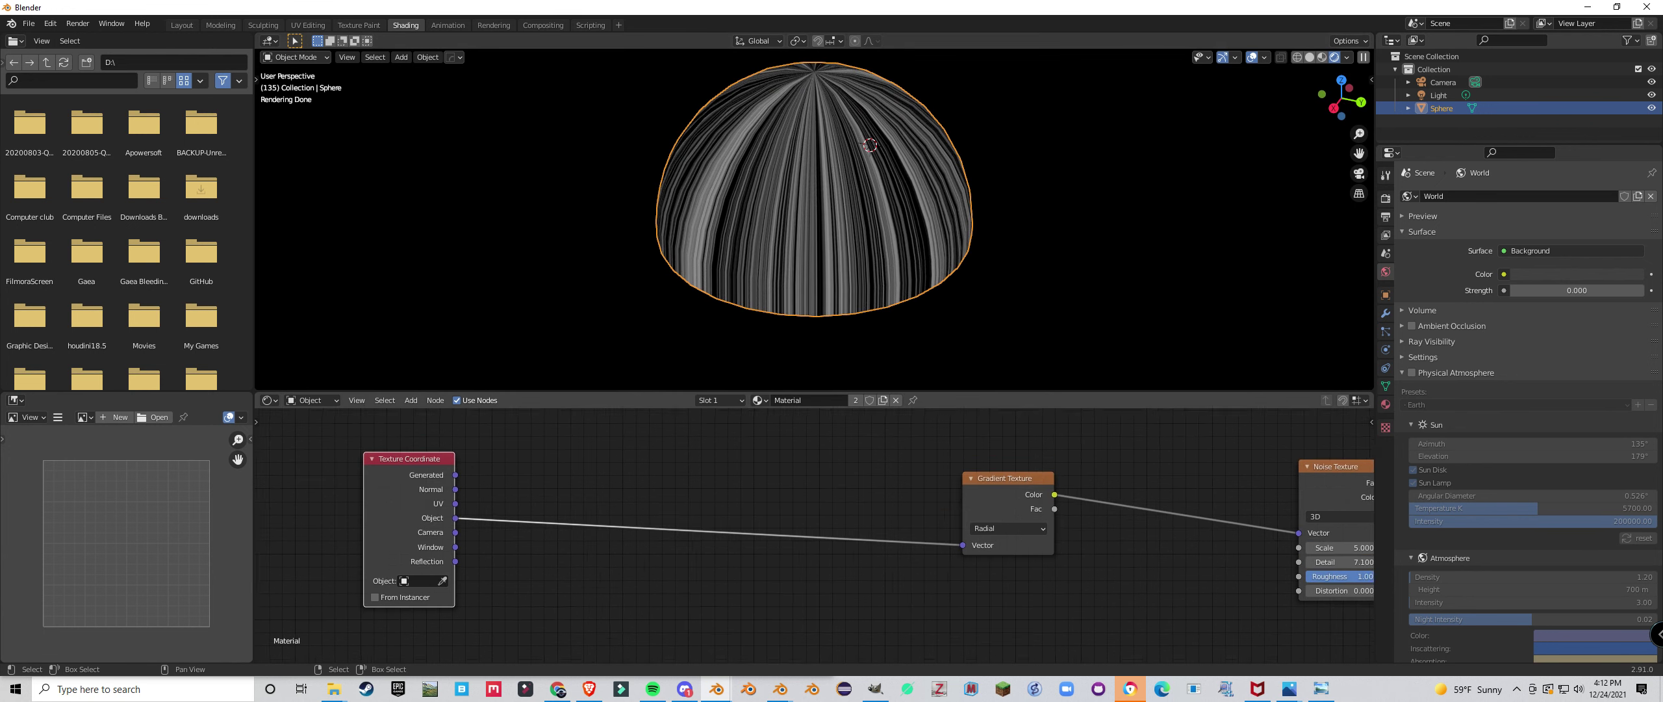
middle_click_drag(753, 525, 760, 511)
key("shift+a")
mouse_move(760, 511)
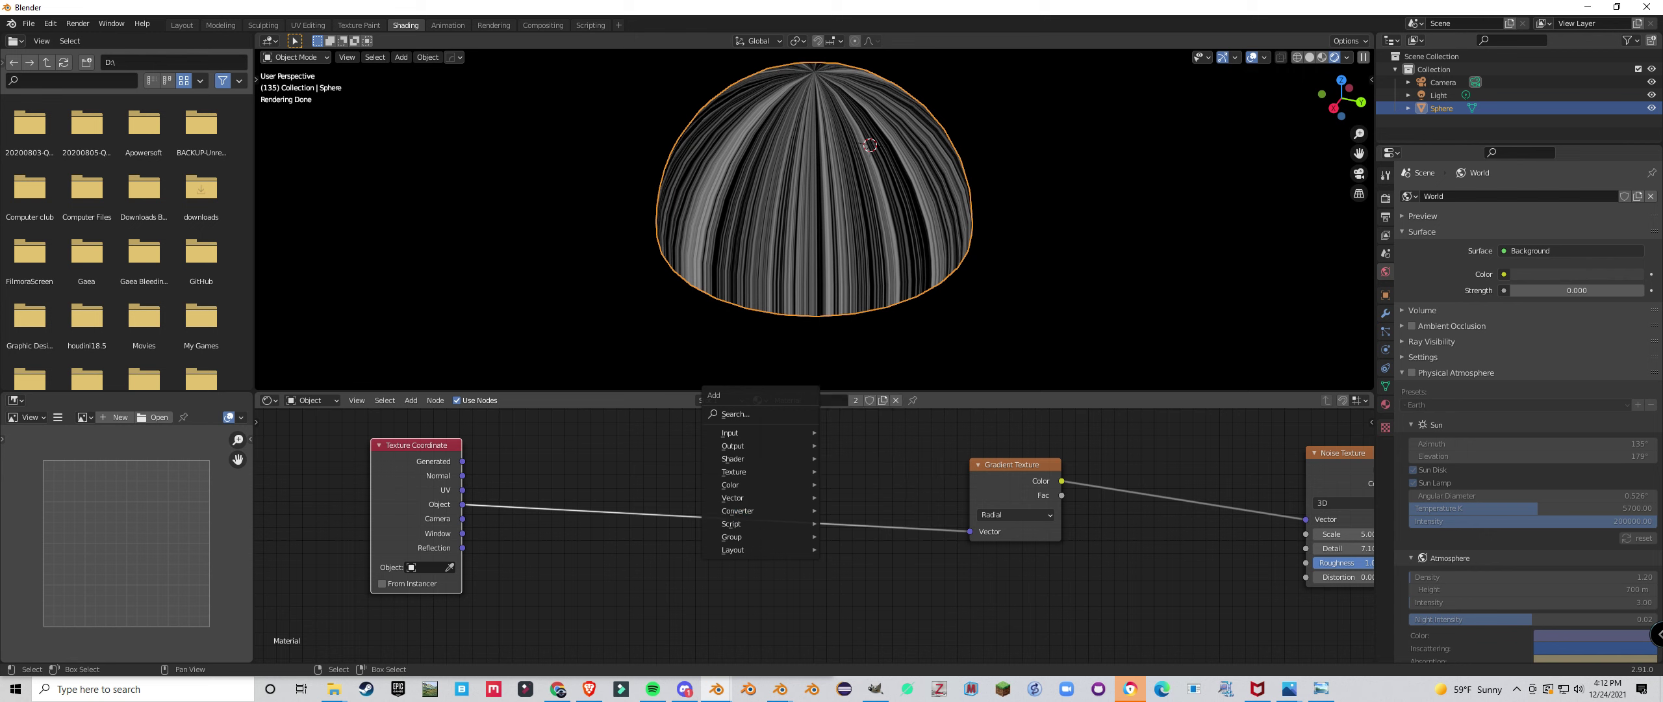
scroll(819, 273, "down", 2)
middle_click_drag(818, 273, 788, 305)
left_click(1011, 475)
Insert a Separate XYZ node on the link between the Texture Coordinate's Object output and the Gradient Texture.
middle_click_drag(749, 490, 774, 484)
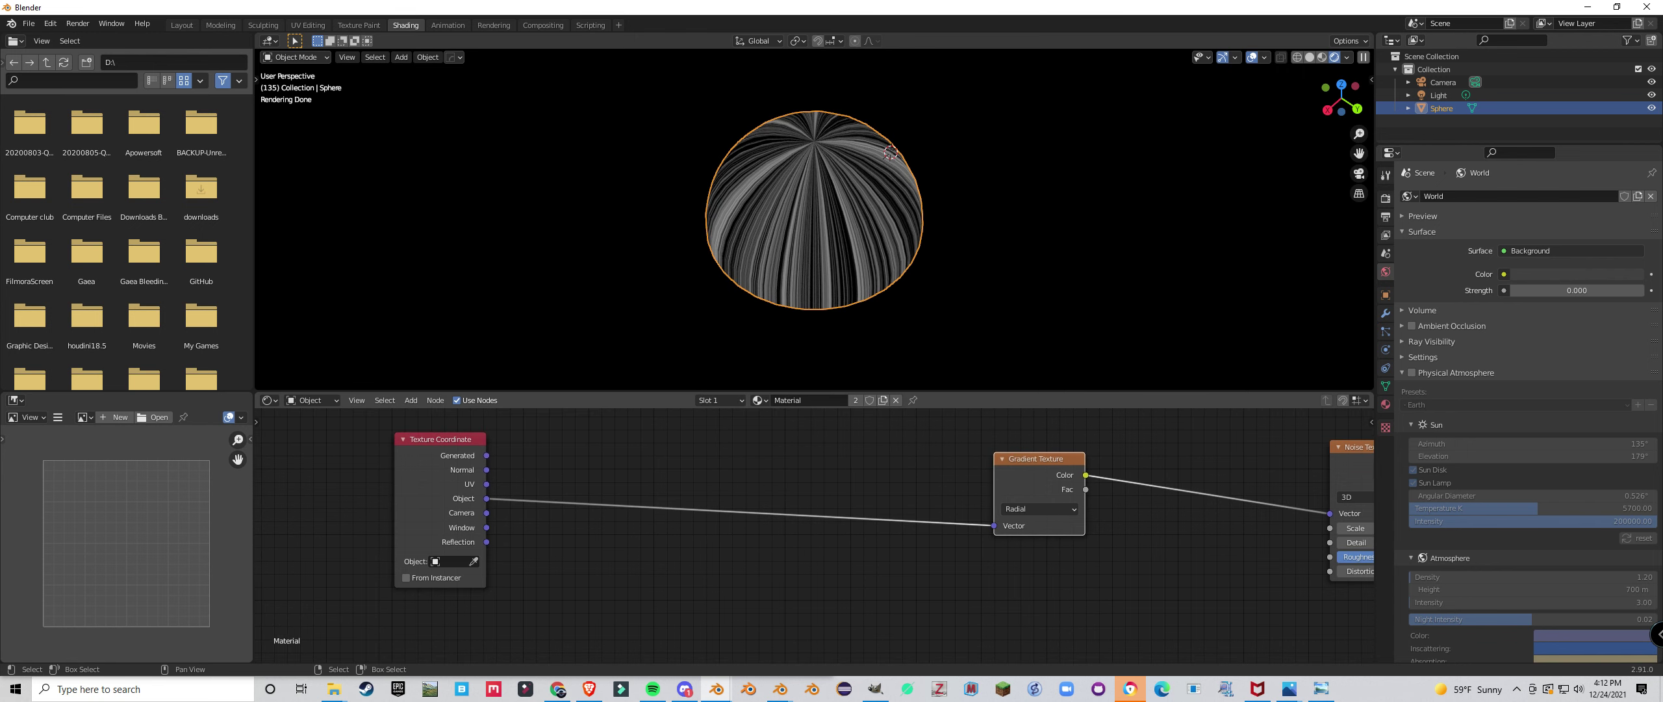
key("shift+a")
mouse_move(773, 484)
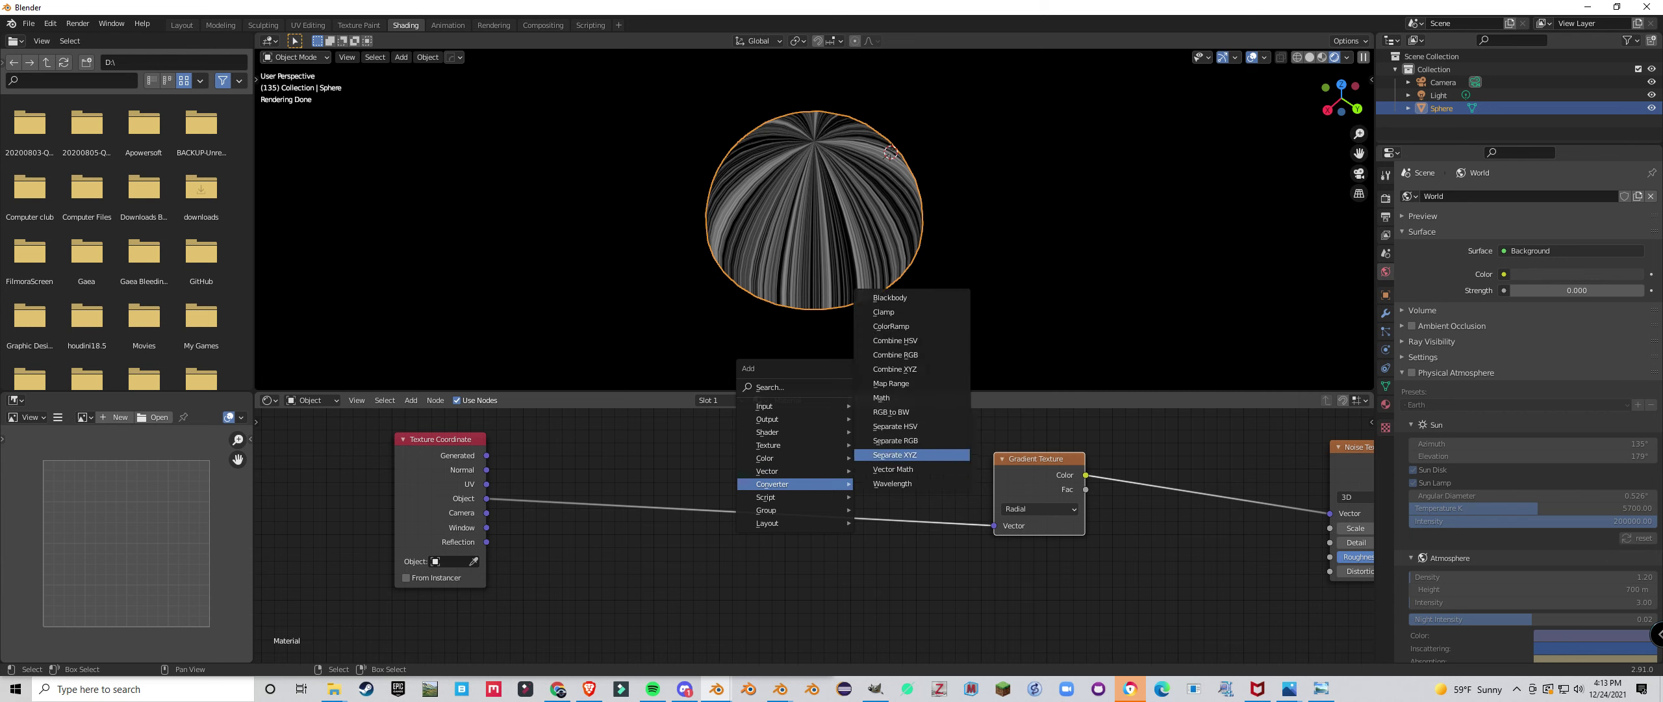
left_click(894, 455)
left_click(707, 495)
Insert a Combine XYZ node before the Gradient Texture and link the Separate XYZ's X, Y and Z outputs to its matching inputs.
key("shift+a")
mouse_move(707, 495)
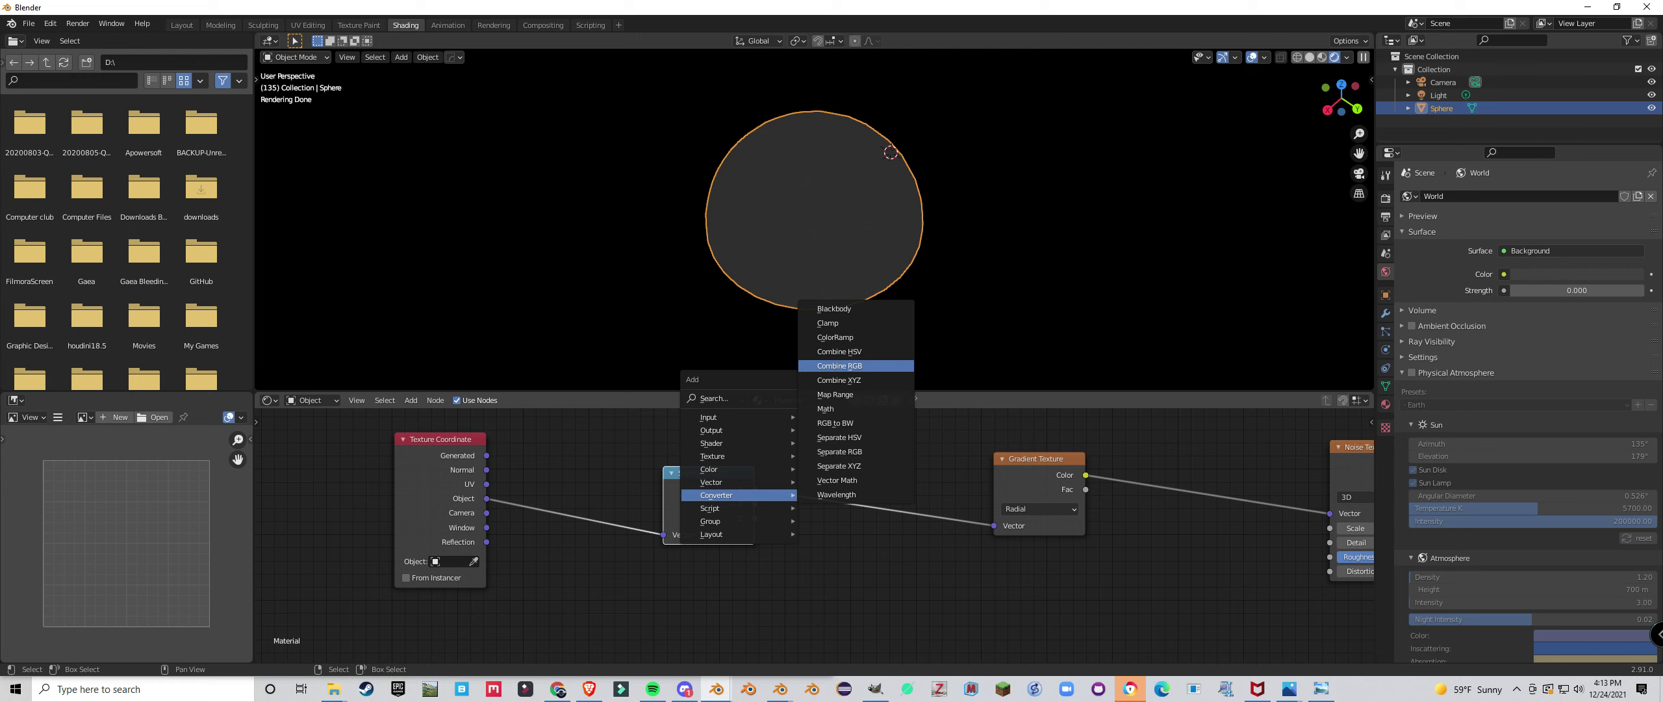
left_click(842, 380)
left_click(841, 457)
left_click_drag(755, 504, 842, 510)
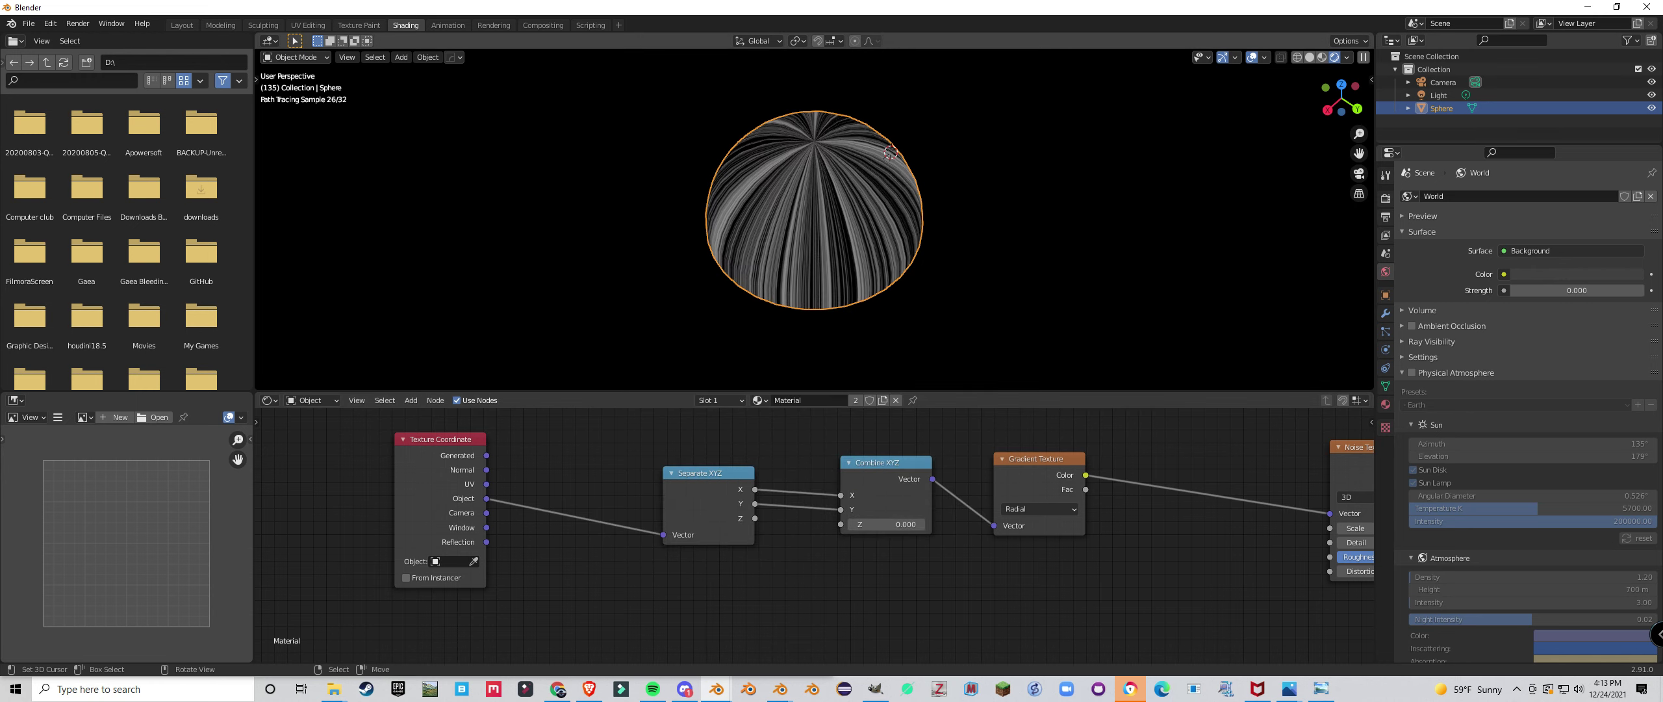
middle_click_drag(845, 331, 837, 318)
left_click_drag(755, 517, 841, 524)
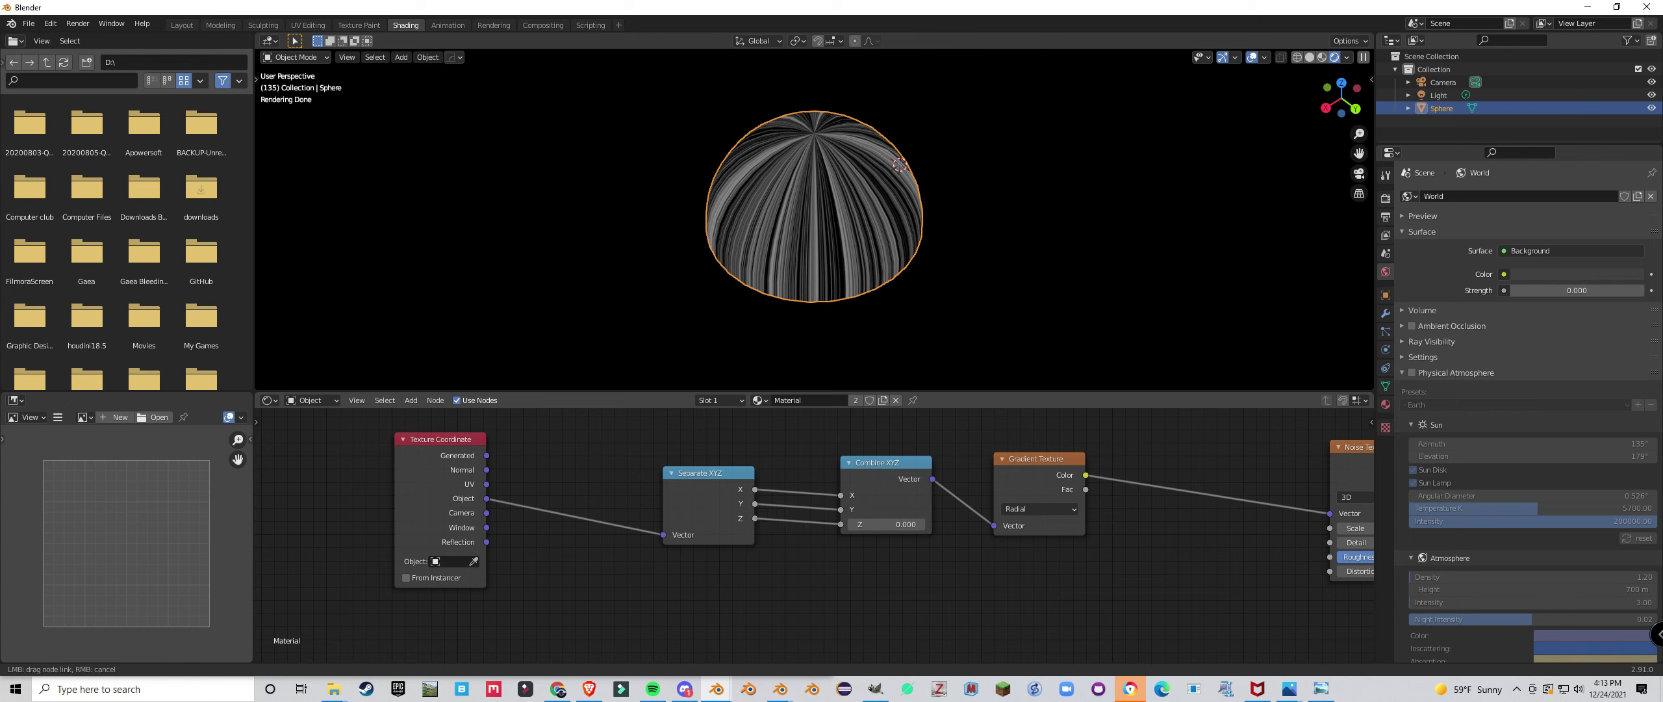
scroll(812, 215, "up", 3)
scroll(813, 219, "down", 1)
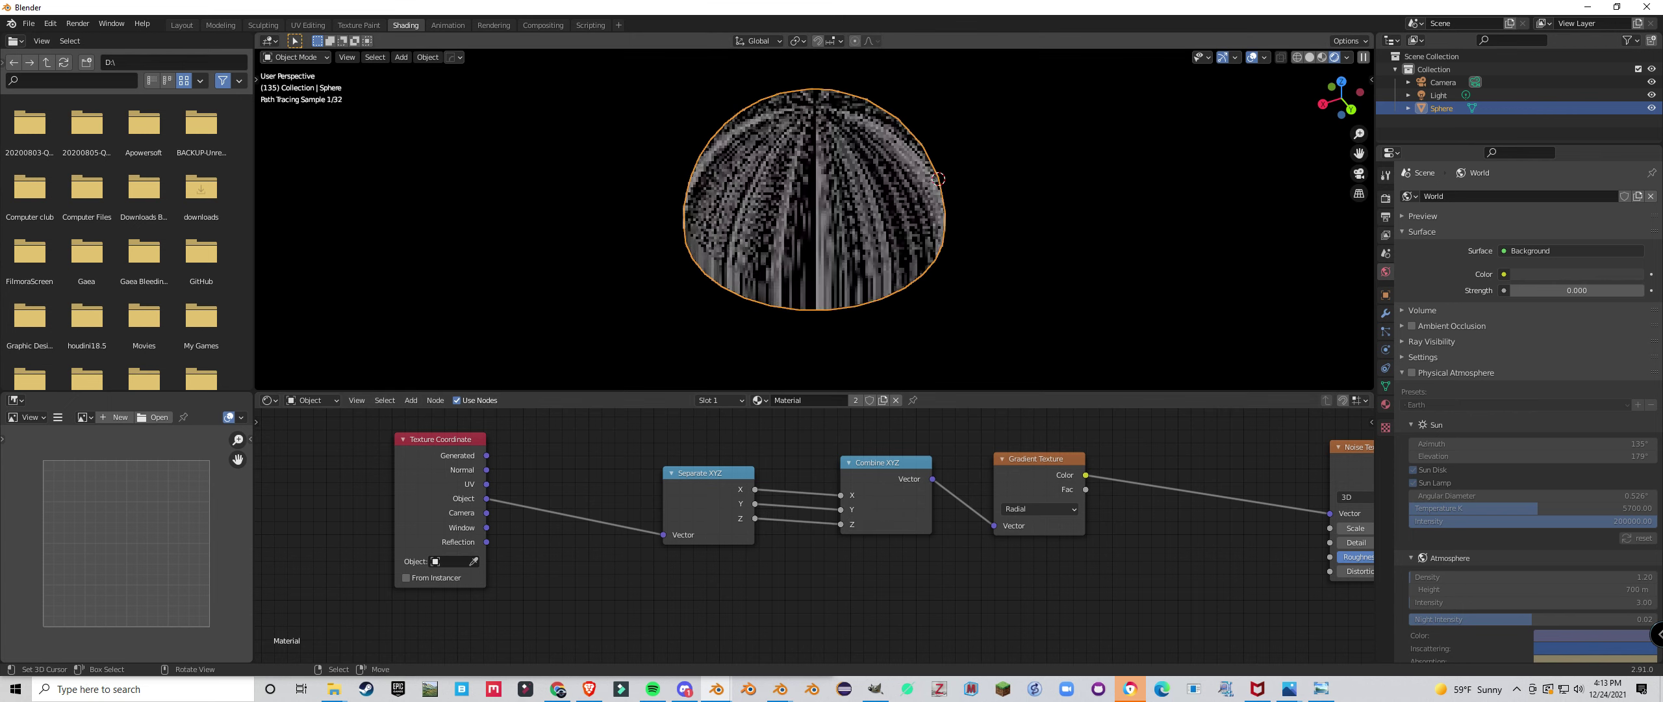
Preview the Combine XYZ vector output on the half sphere and view its coordinate colours.
left_click(886, 487, "ctrl+shift")
scroll(839, 279, "up", 2)
mouse_move(838, 280)
middle_mouse_down()
mouse_move(836, 321)
mouse_move(835, 263)
mouse_move(813, 273)
mouse_move(812, 305)
mouse_move(805, 256)
mouse_move(806, 276)
middle_mouse_up()
scroll(834, 319, "down", 2)
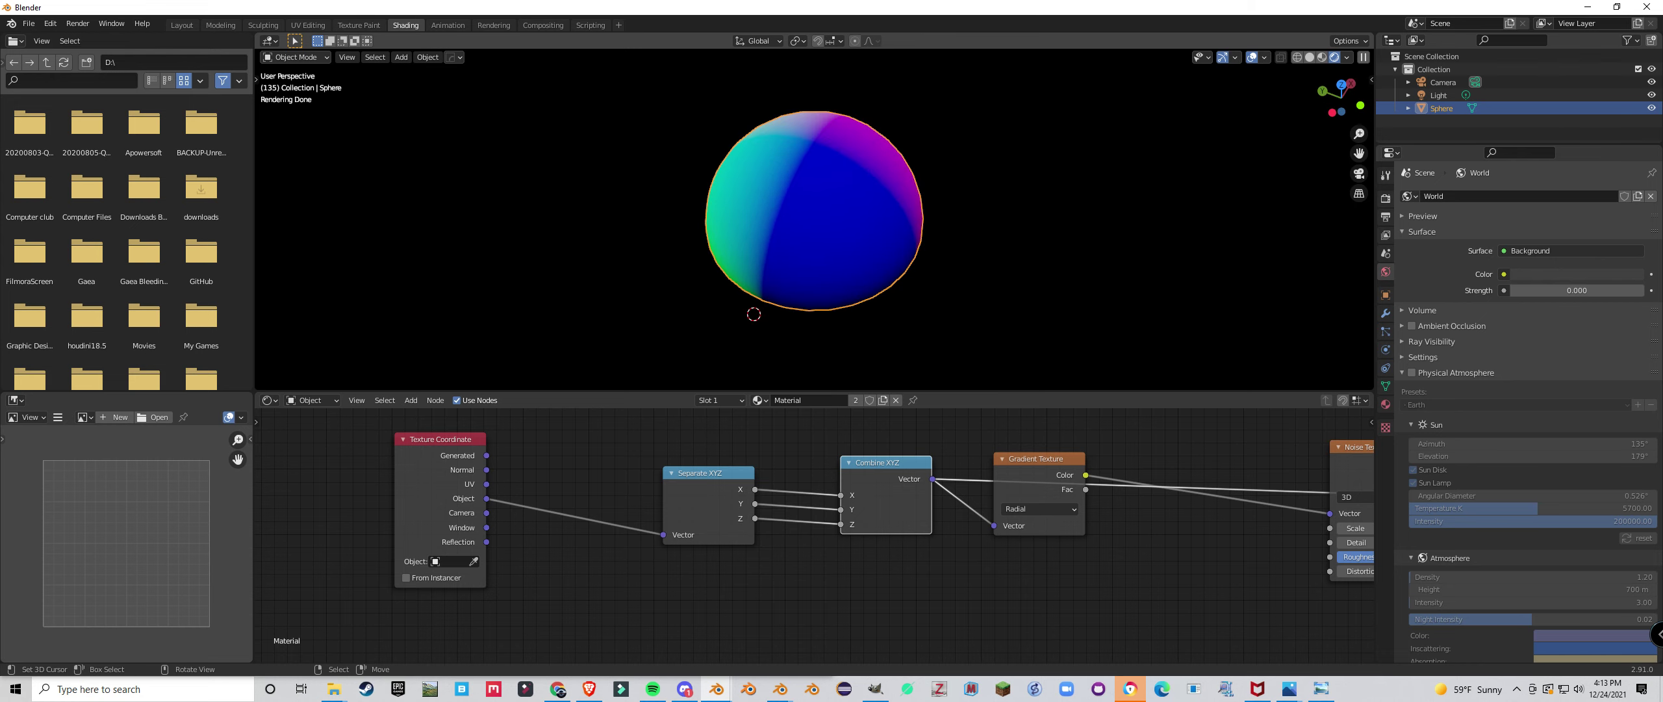
scroll(816, 537, "up", 1)
scroll(793, 267, "up", 1)
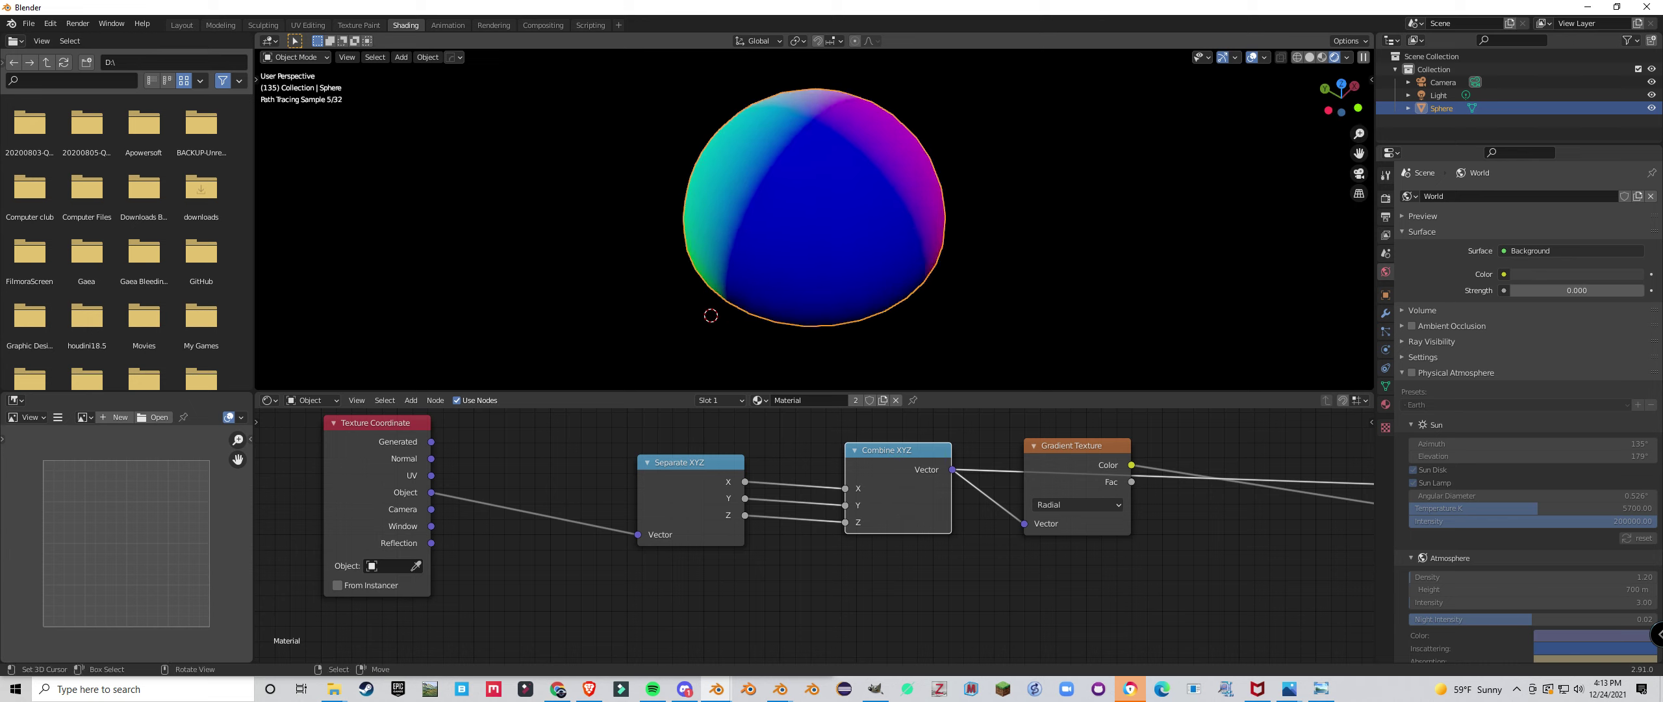
Switch the viewport to solid shading and inspect the half sphere's shape from several angles.
key("z")
left_click(845, 268)
scroll(814, 214, "up", 3)
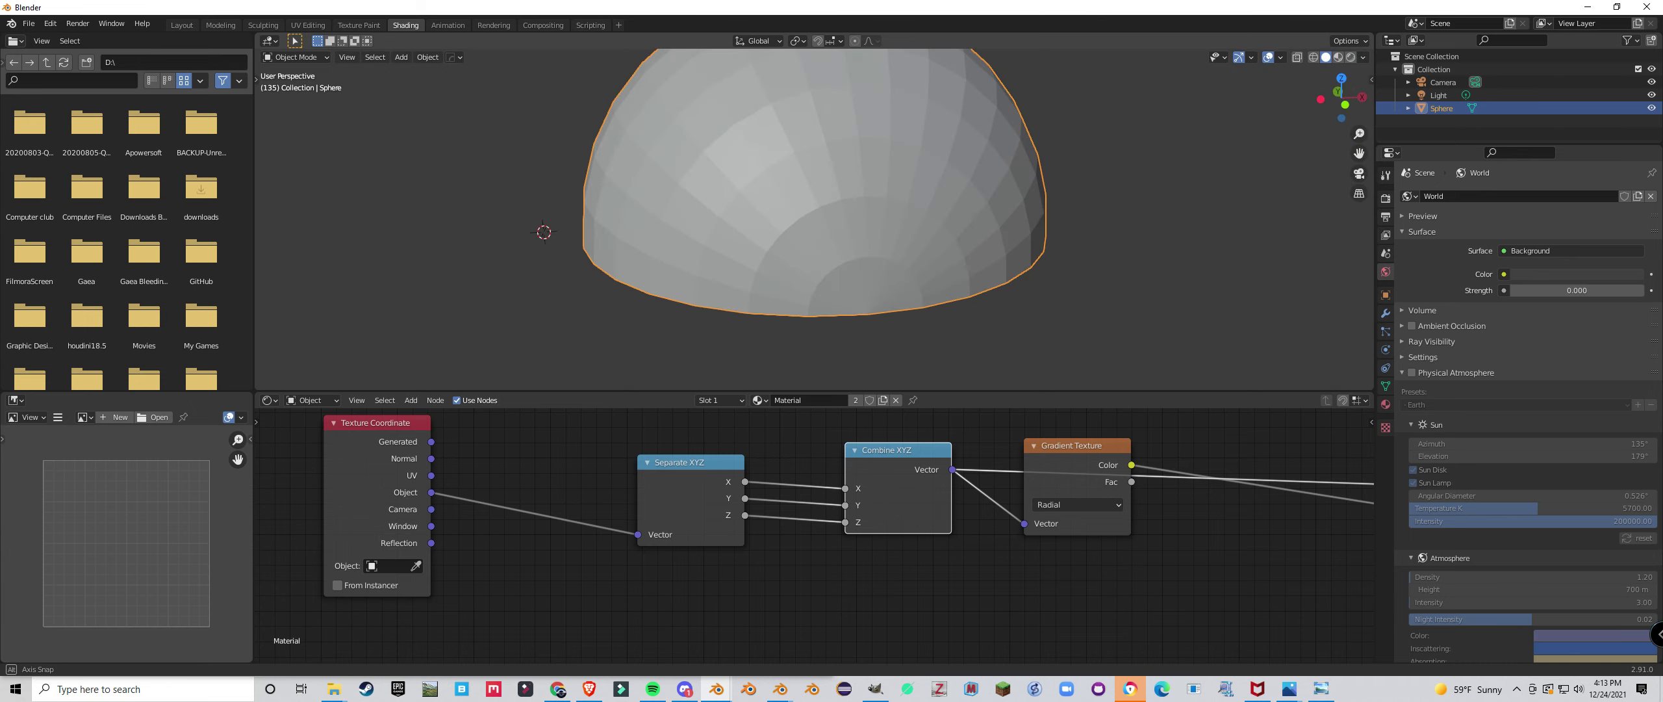
scroll(812, 192, "up", 2)
scroll(813, 192, "down", 3)
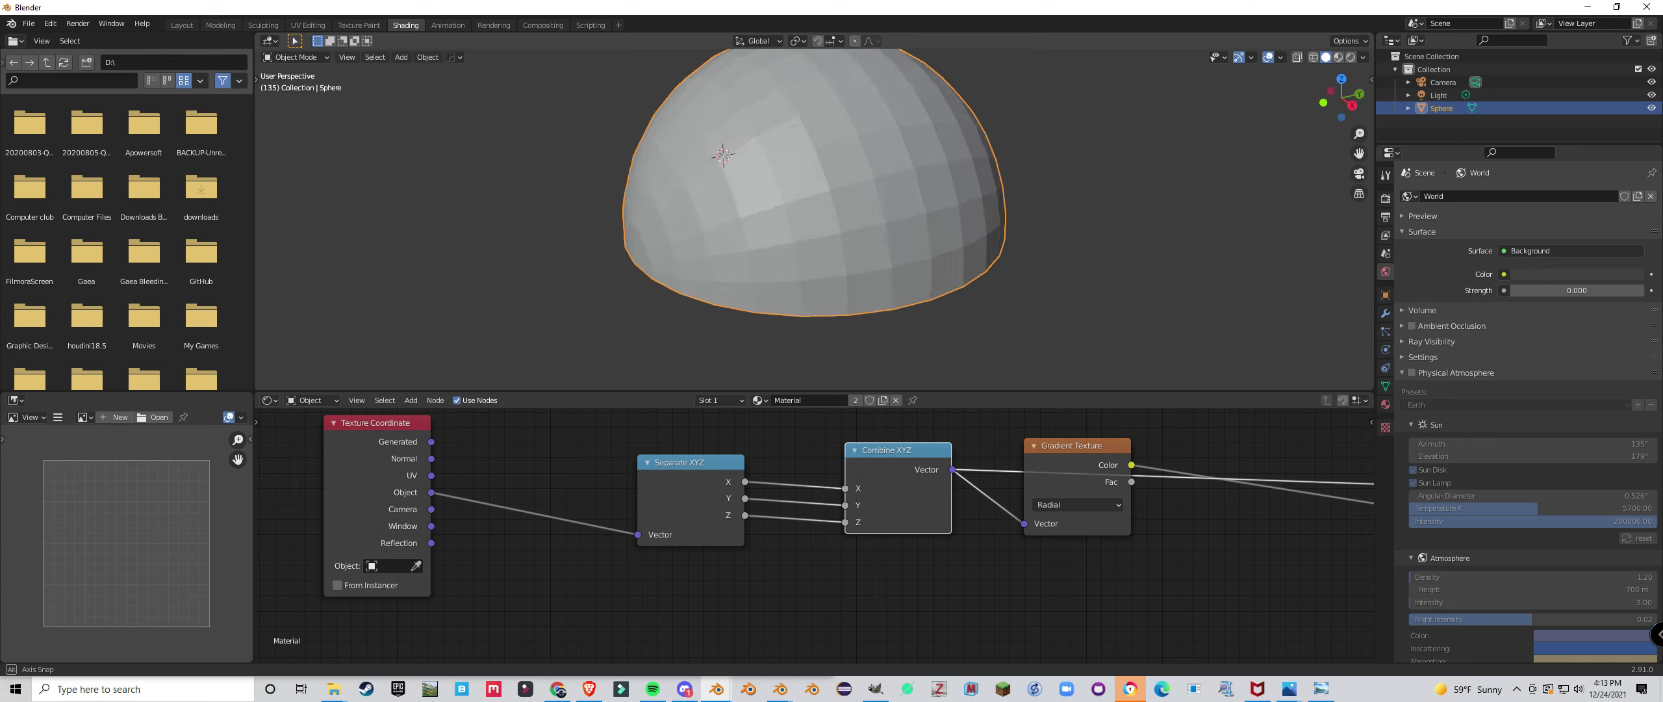
scroll(731, 227, "down", 1)
Return the viewport to rendered shading and examine the coordinate colours across the half sphere.
key("z")
left_click(763, 227)
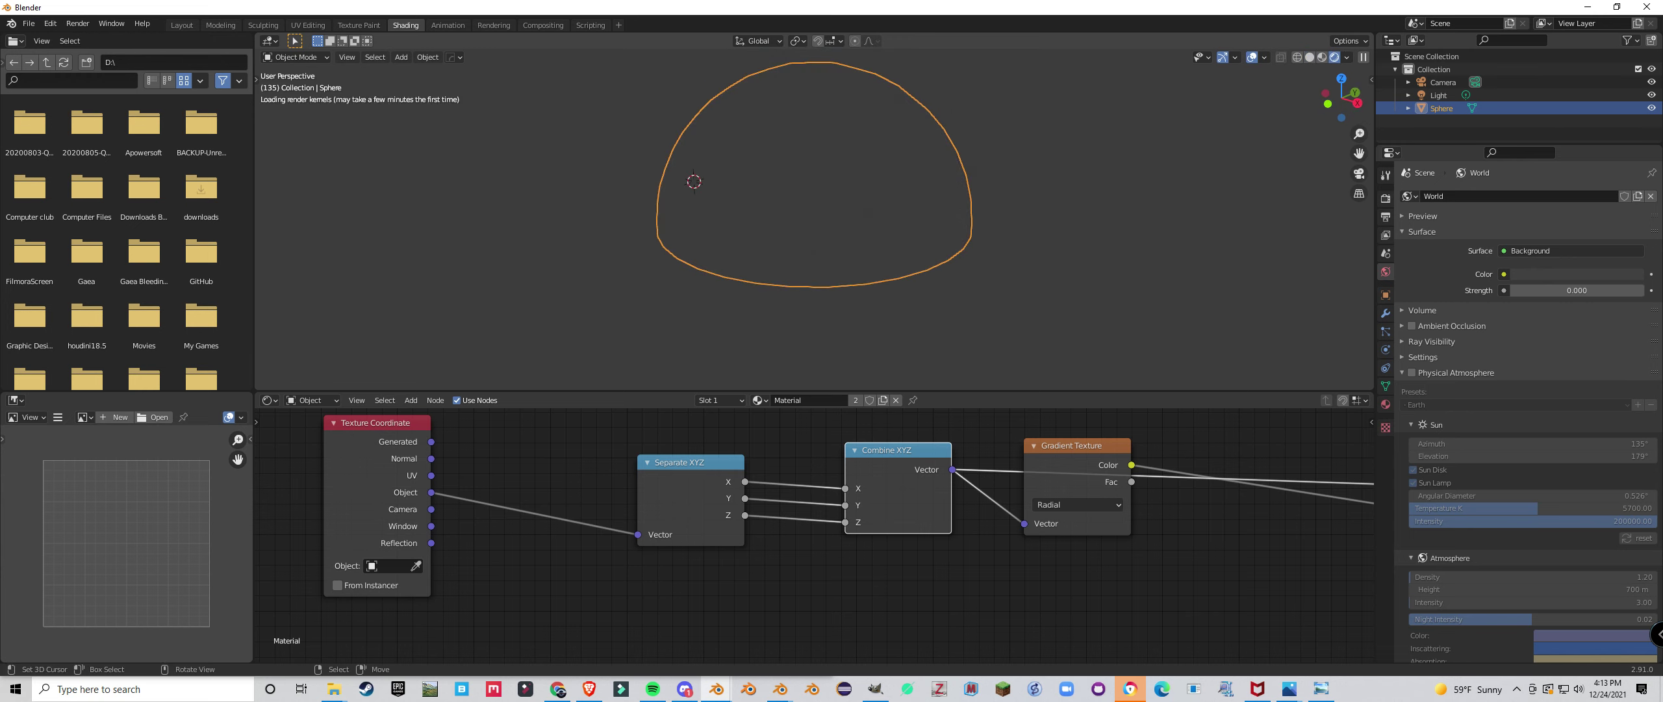
scroll(794, 225, "up", 2)
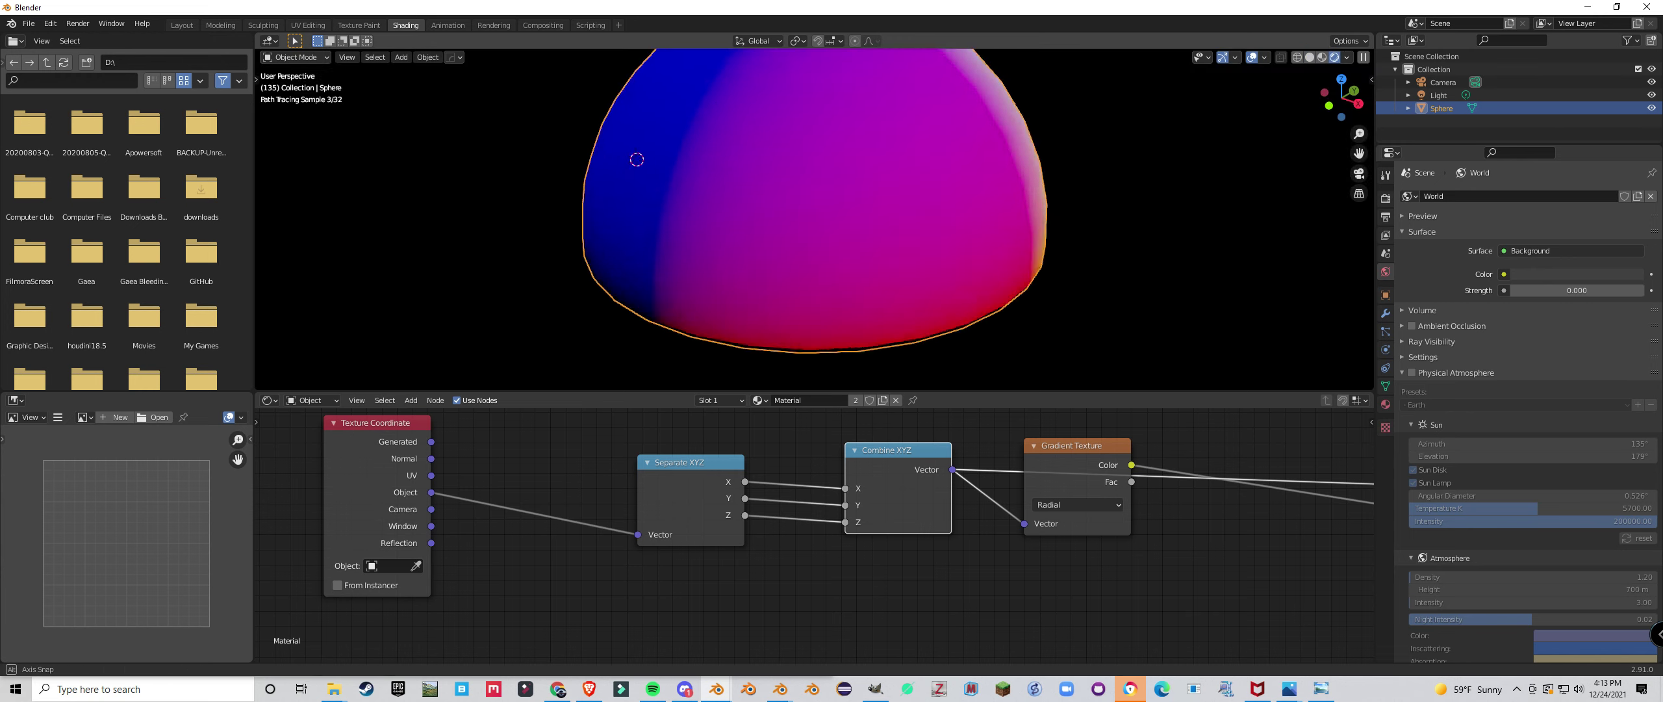
scroll(741, 257, "down", 3)
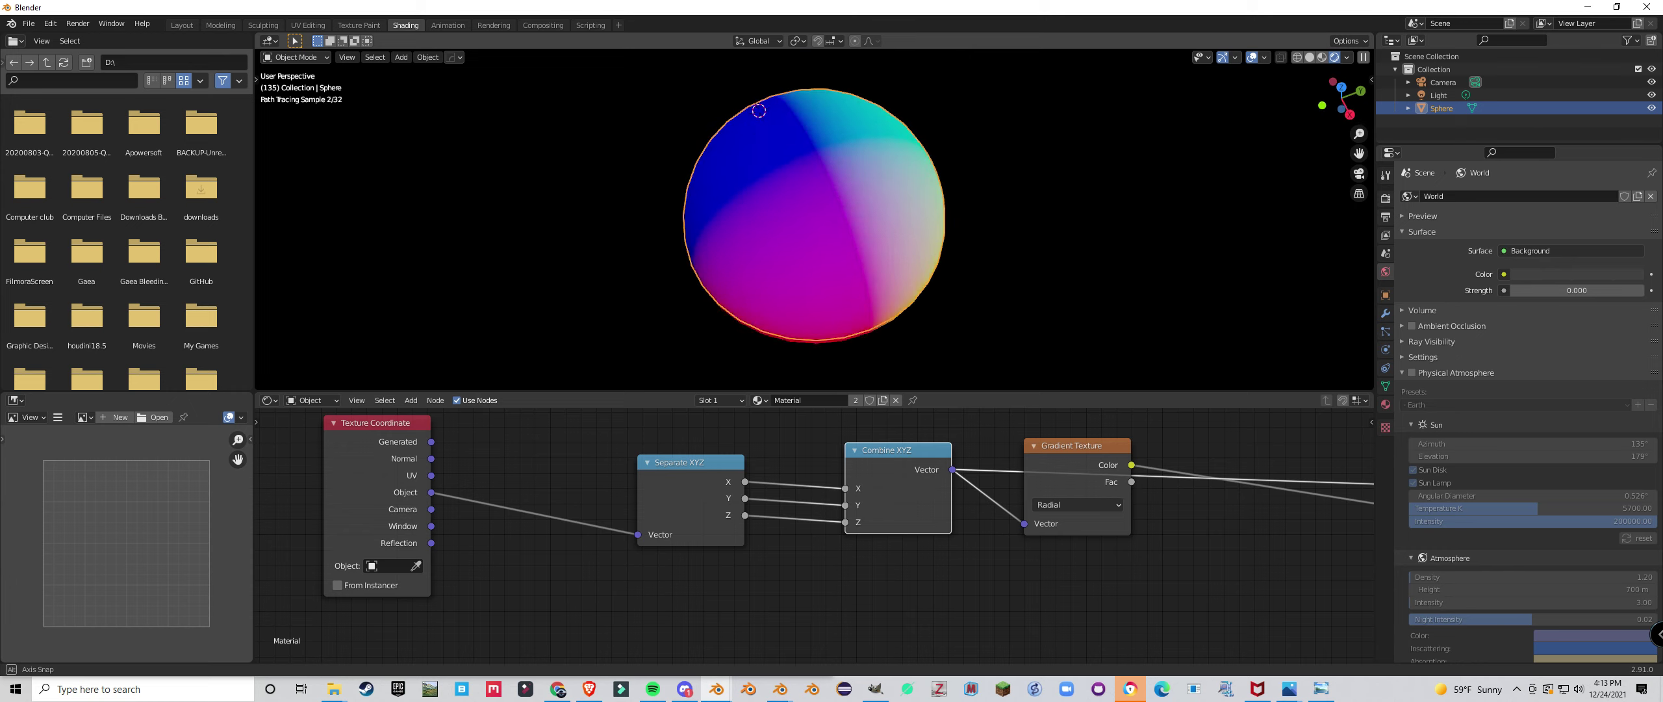
Examine the radiating streak pattern on the half sphere from several angles, including close up at the point where the lines converge.
scroll(596, 258, "down", 1)
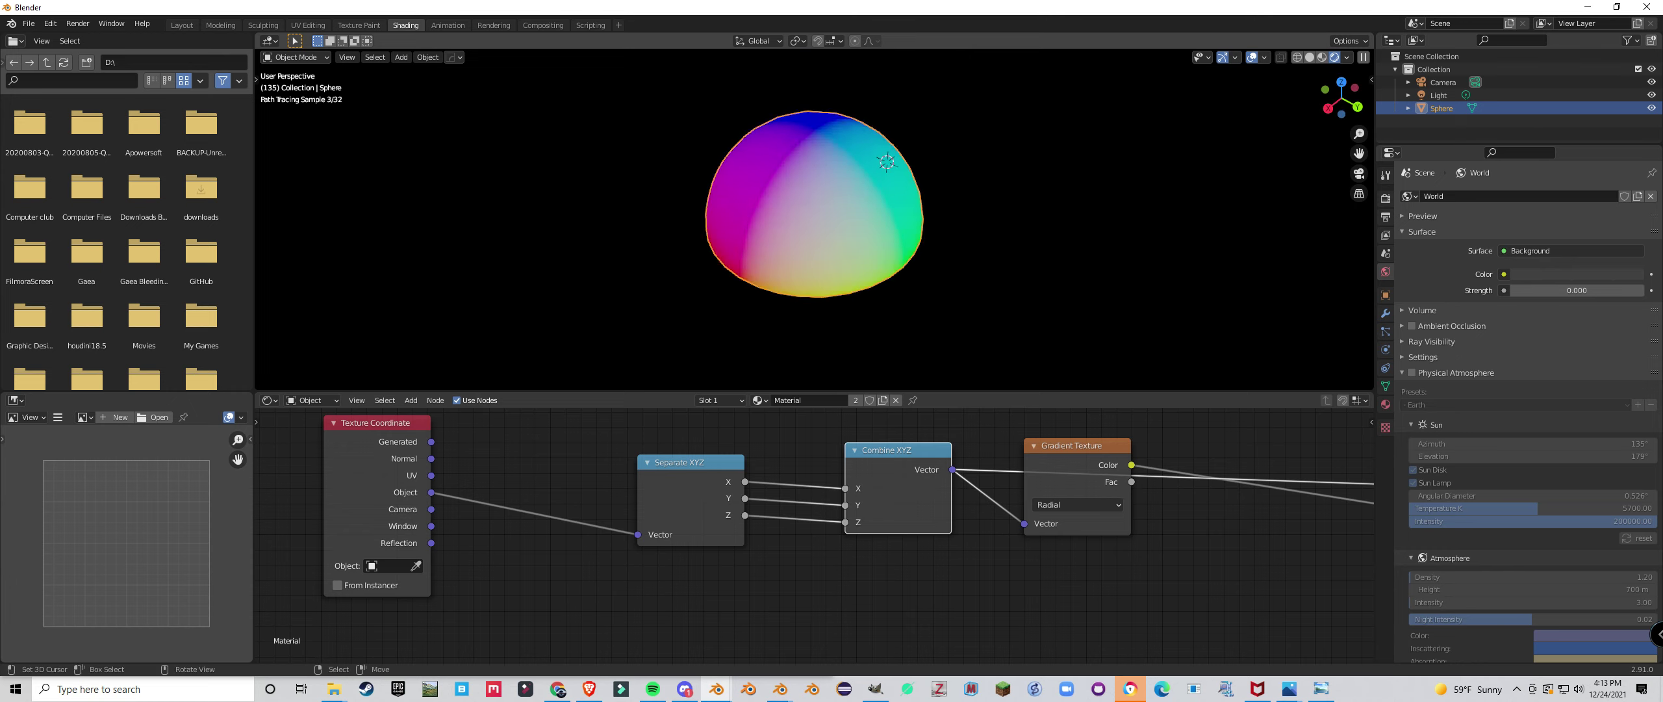
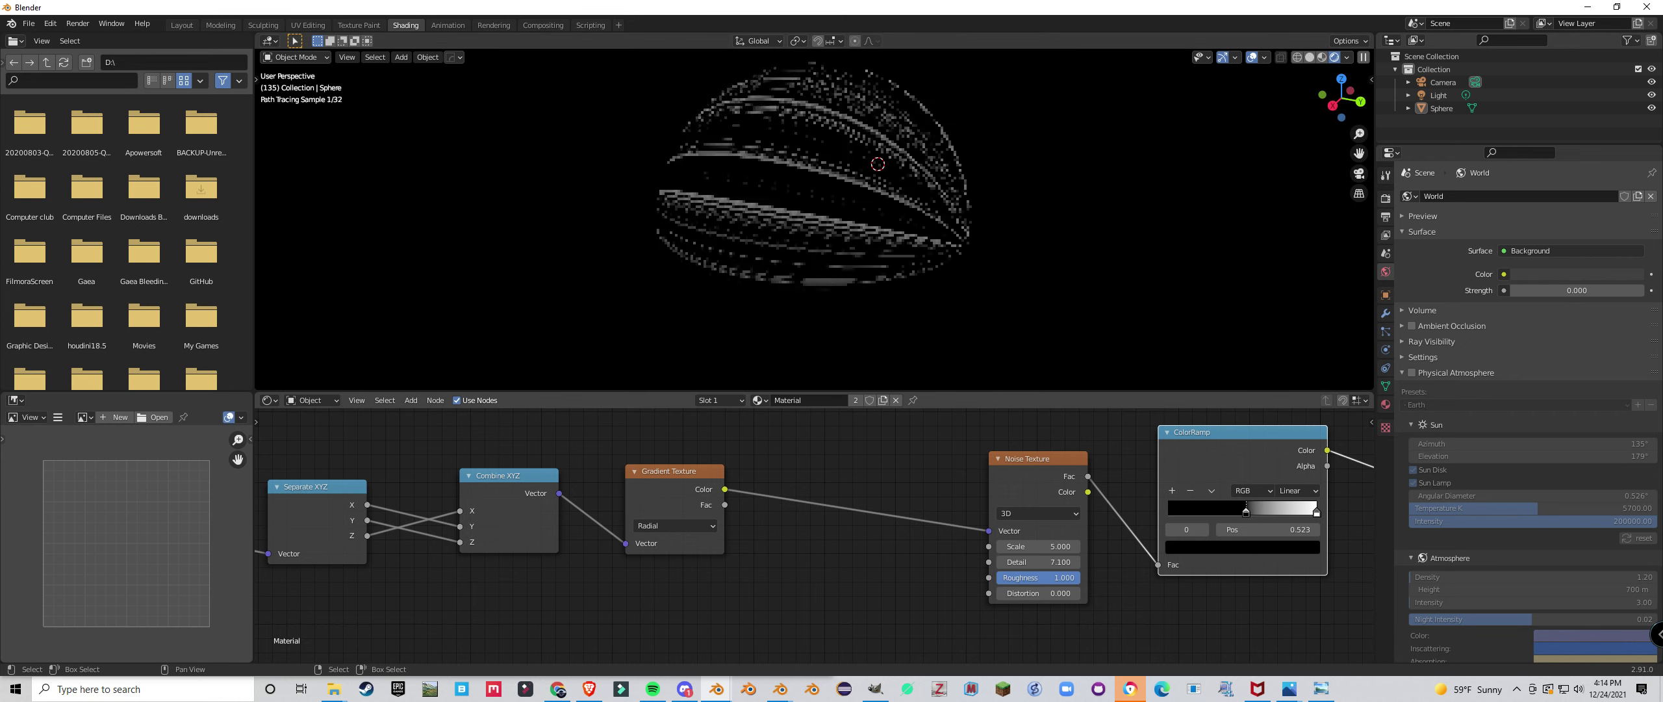
scroll(845, 293, "down", 1)
middle_click_drag(844, 292, 838, 260)
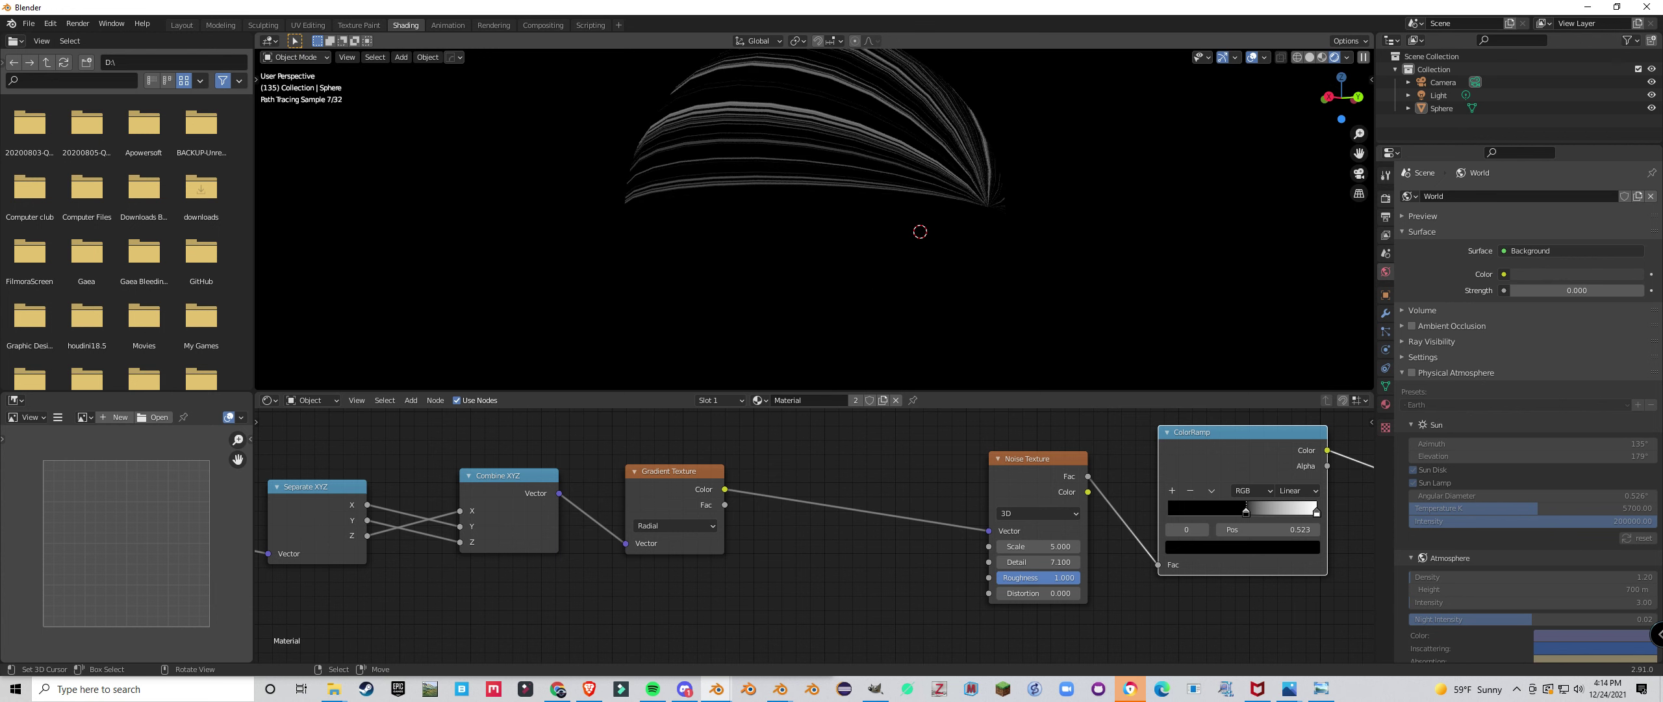
middle_click_drag(1105, 520, 481, 496)
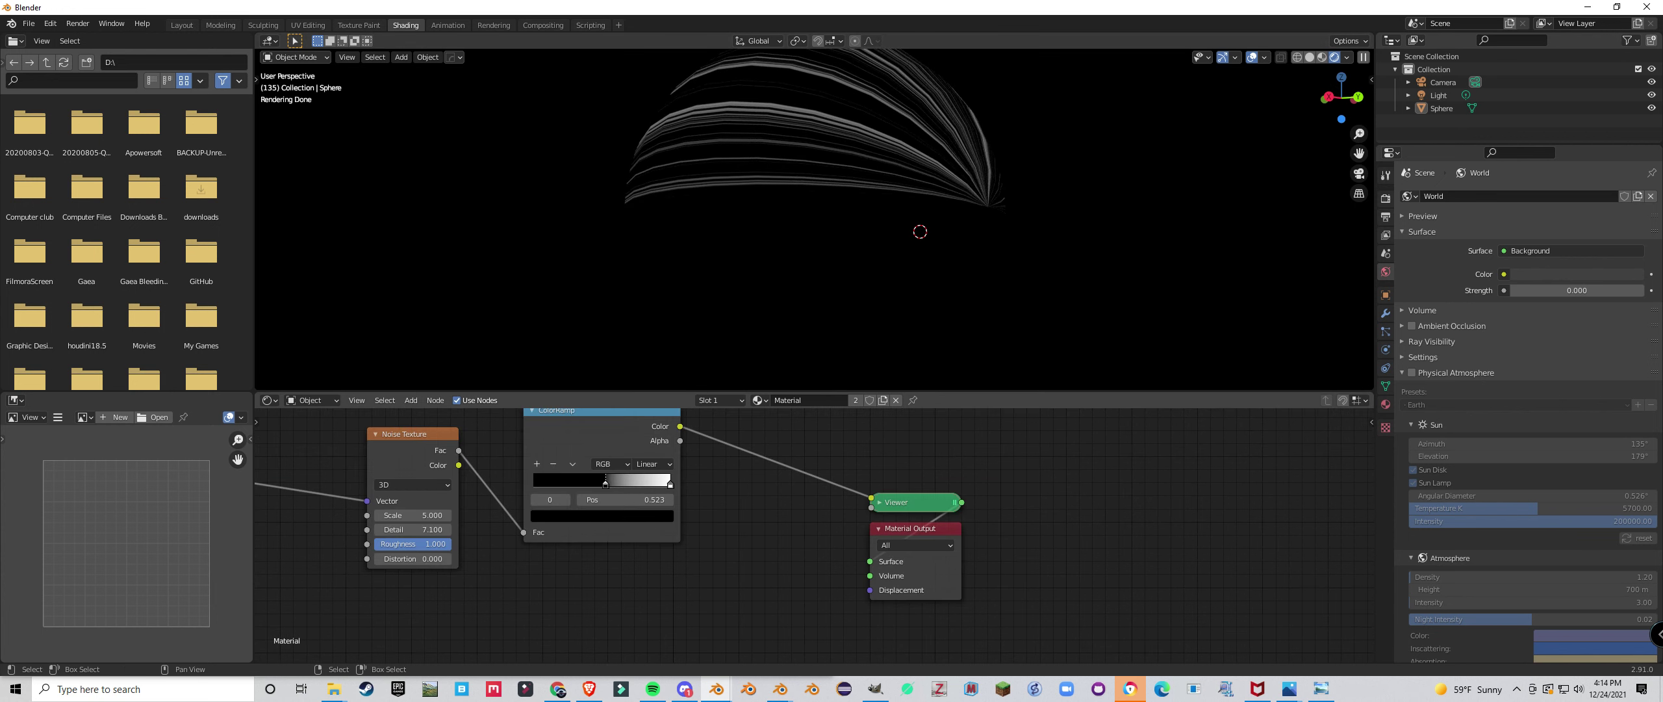
middle_click_drag(845, 273, 909, 279)
middle_click_drag(735, 97, 590, 231)
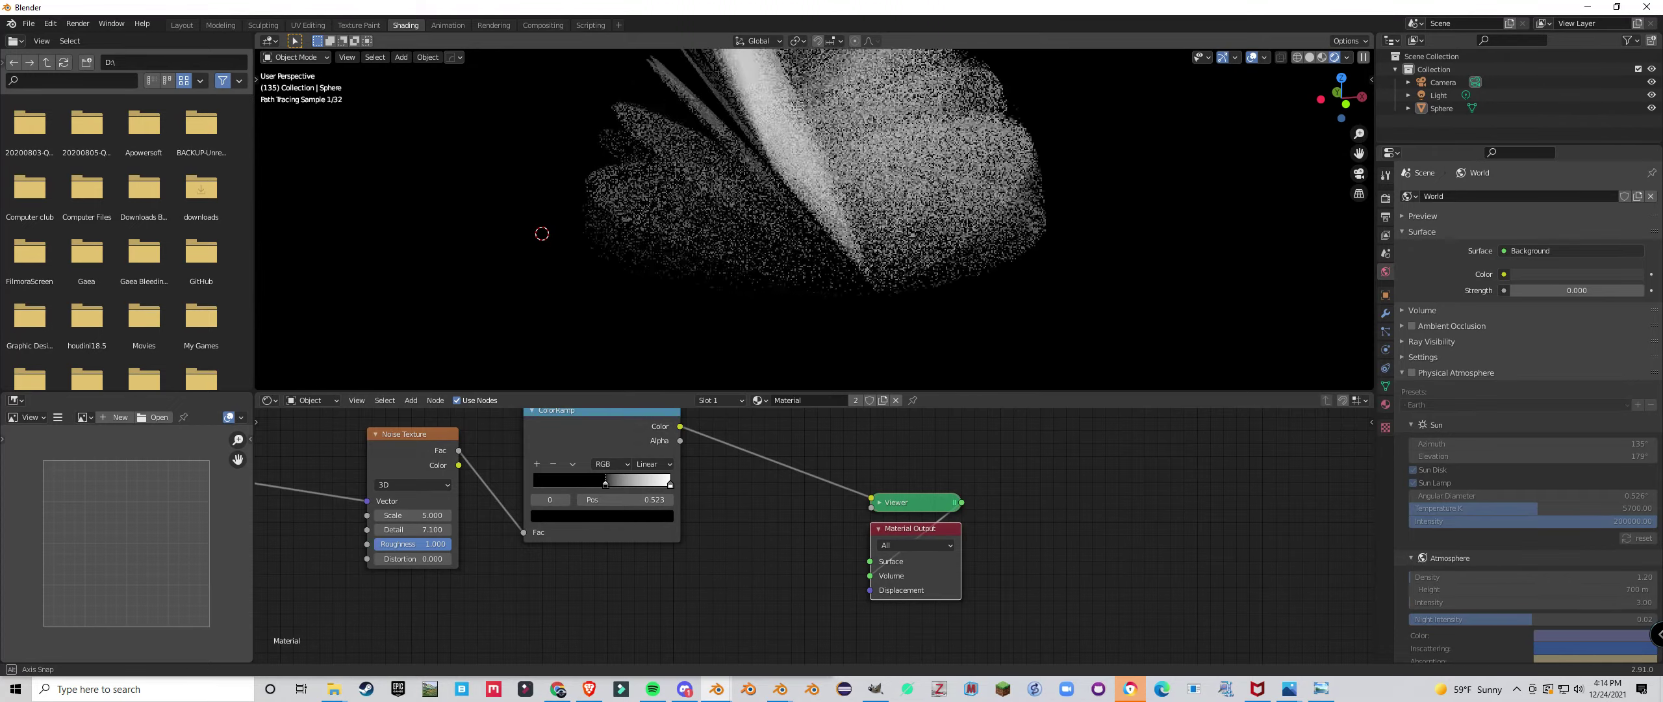
scroll(483, 238, "up", 2)
middle_click_drag(483, 238, 439, 216)
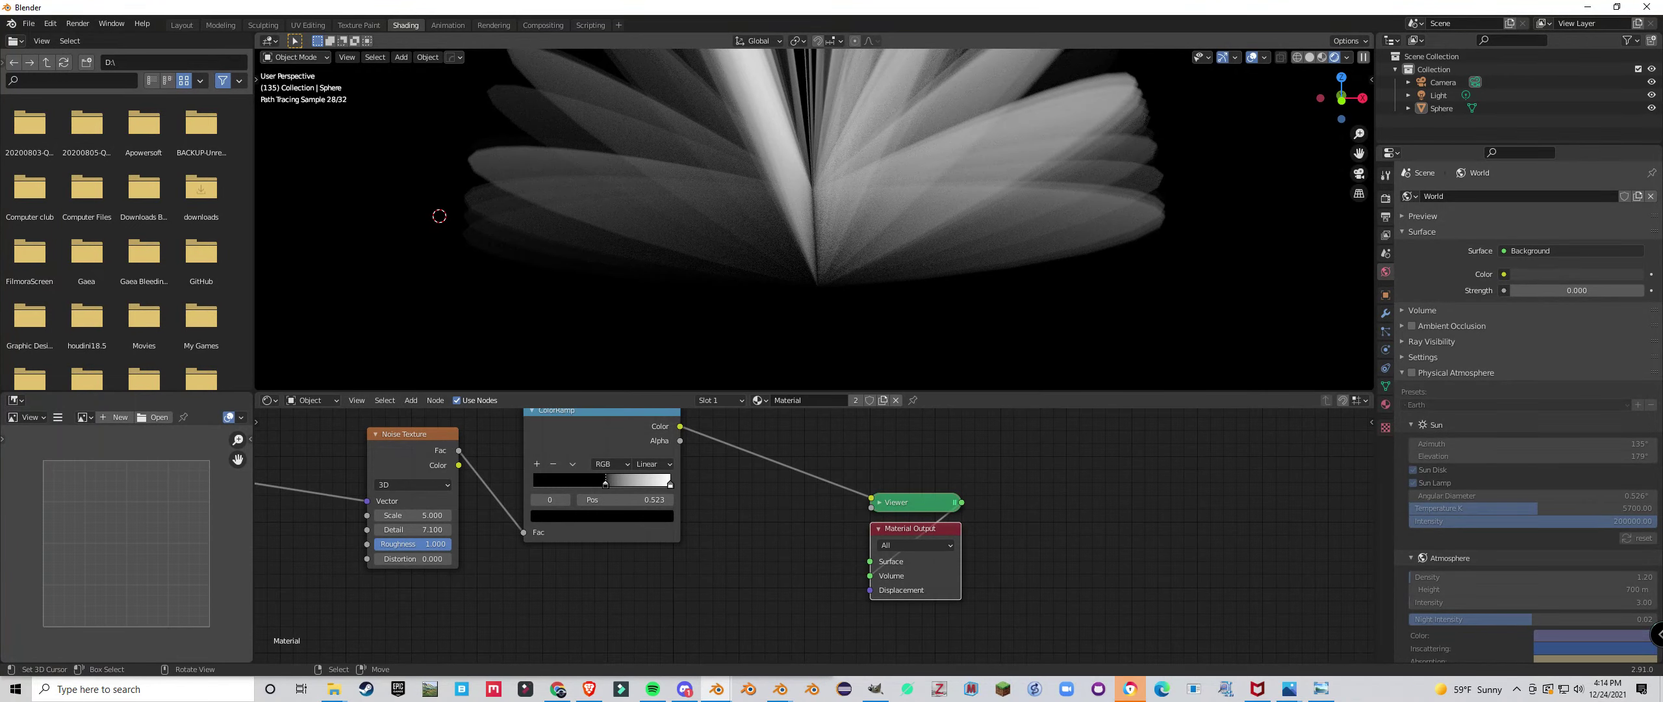
Switch to Chrome to compare with NASA's magnetic field lines picture, and return to Blender to inspect the streaks and node chain.
key("alt+Tab")
scroll(416, 351, "up", 5)
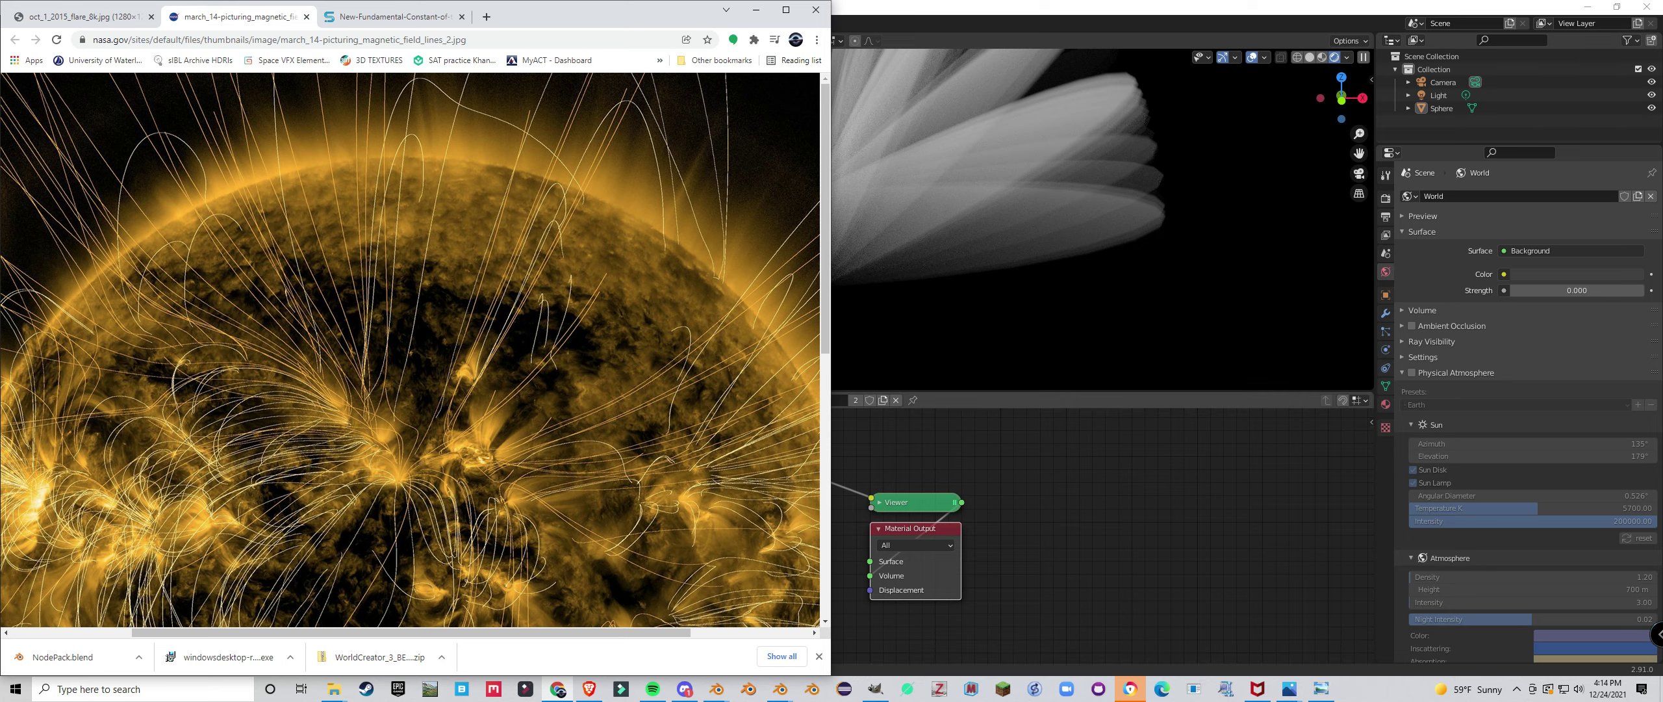
left_click(922, 455)
scroll(494, 532, "down", 4)
middle_click_drag(494, 531, 888, 531)
scroll(609, 536, "up", 2)
scroll(610, 536, "down", 3)
scroll(888, 531, "up", 1)
scroll(888, 259, "down", 2)
middle_click_drag(888, 260, 851, 302)
scroll(879, 289, "down", 2)
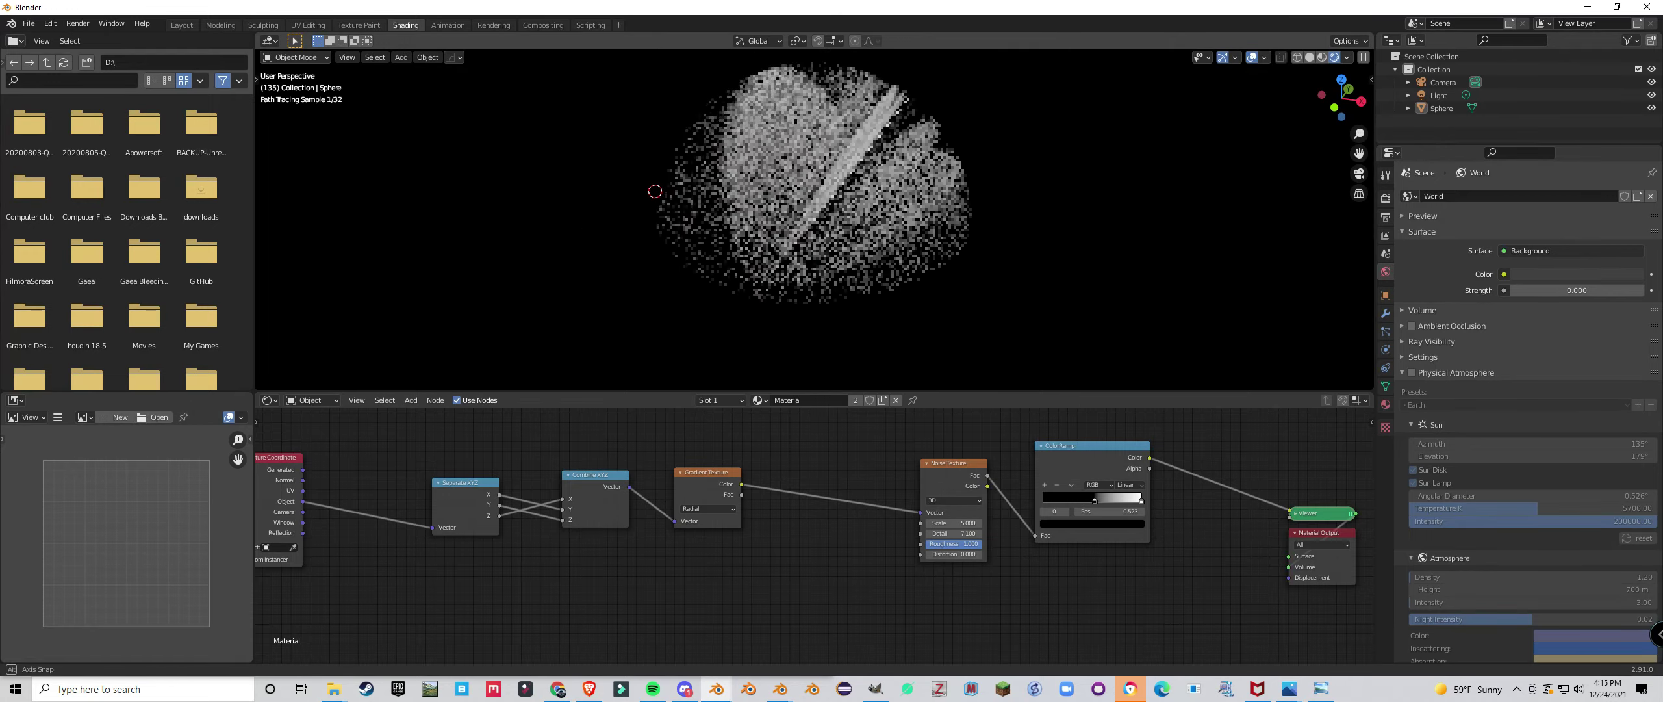
scroll(818, 535, "up", 1)
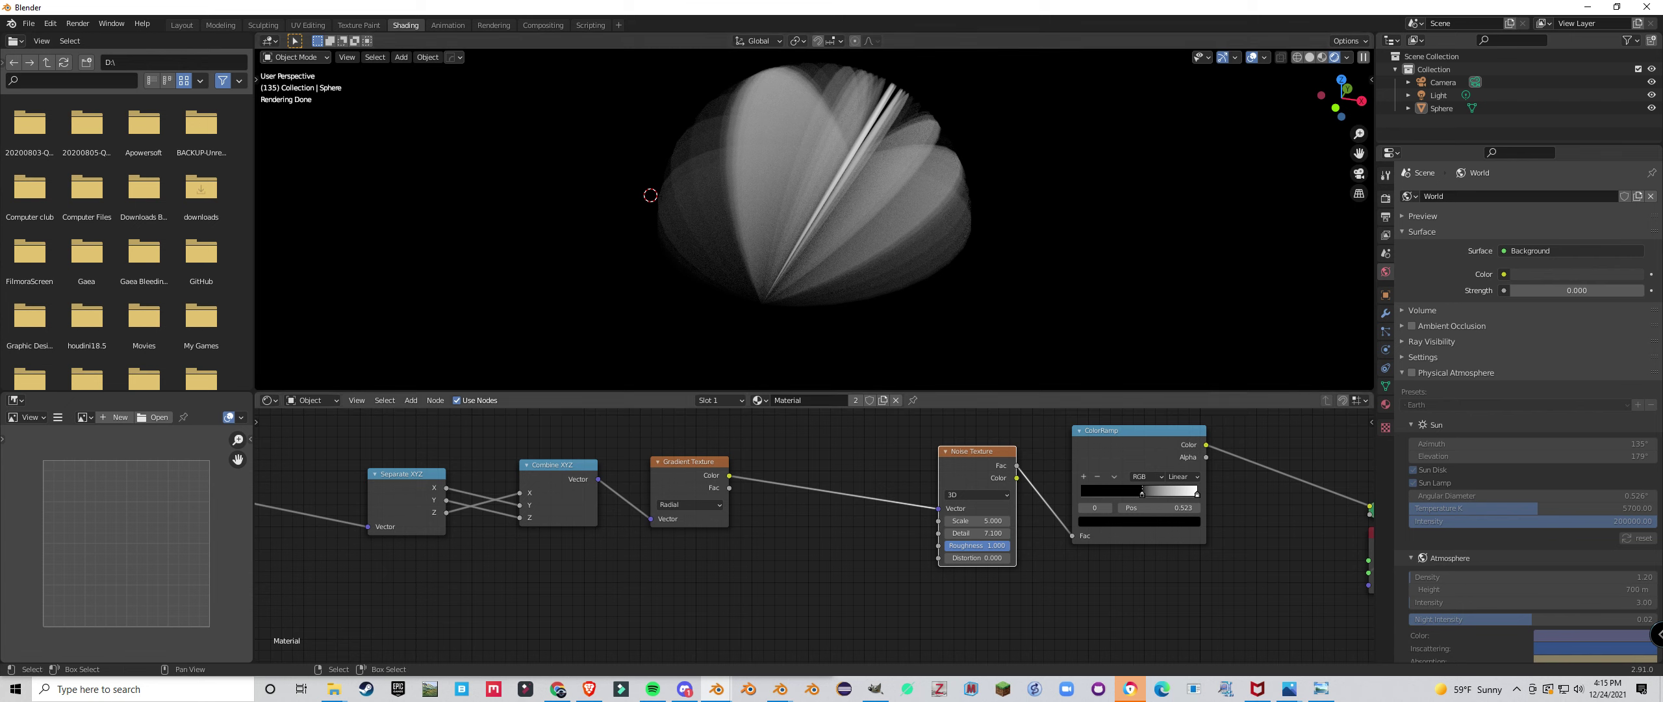
Preview the radial Gradient Texture output on the half sphere and inspect its shading up close.
left_click(690, 462)
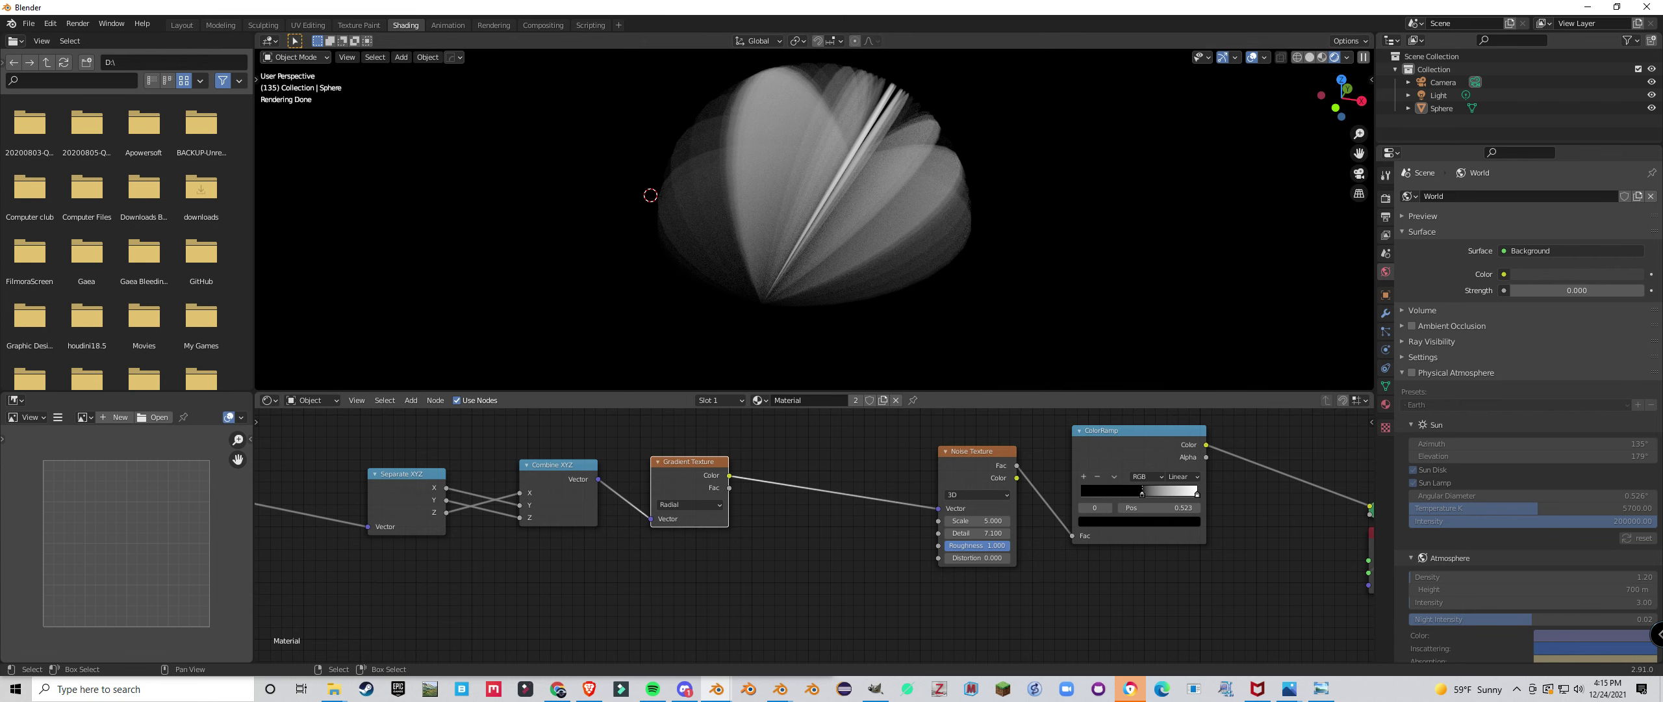
left_click(690, 463, "ctrl+shift")
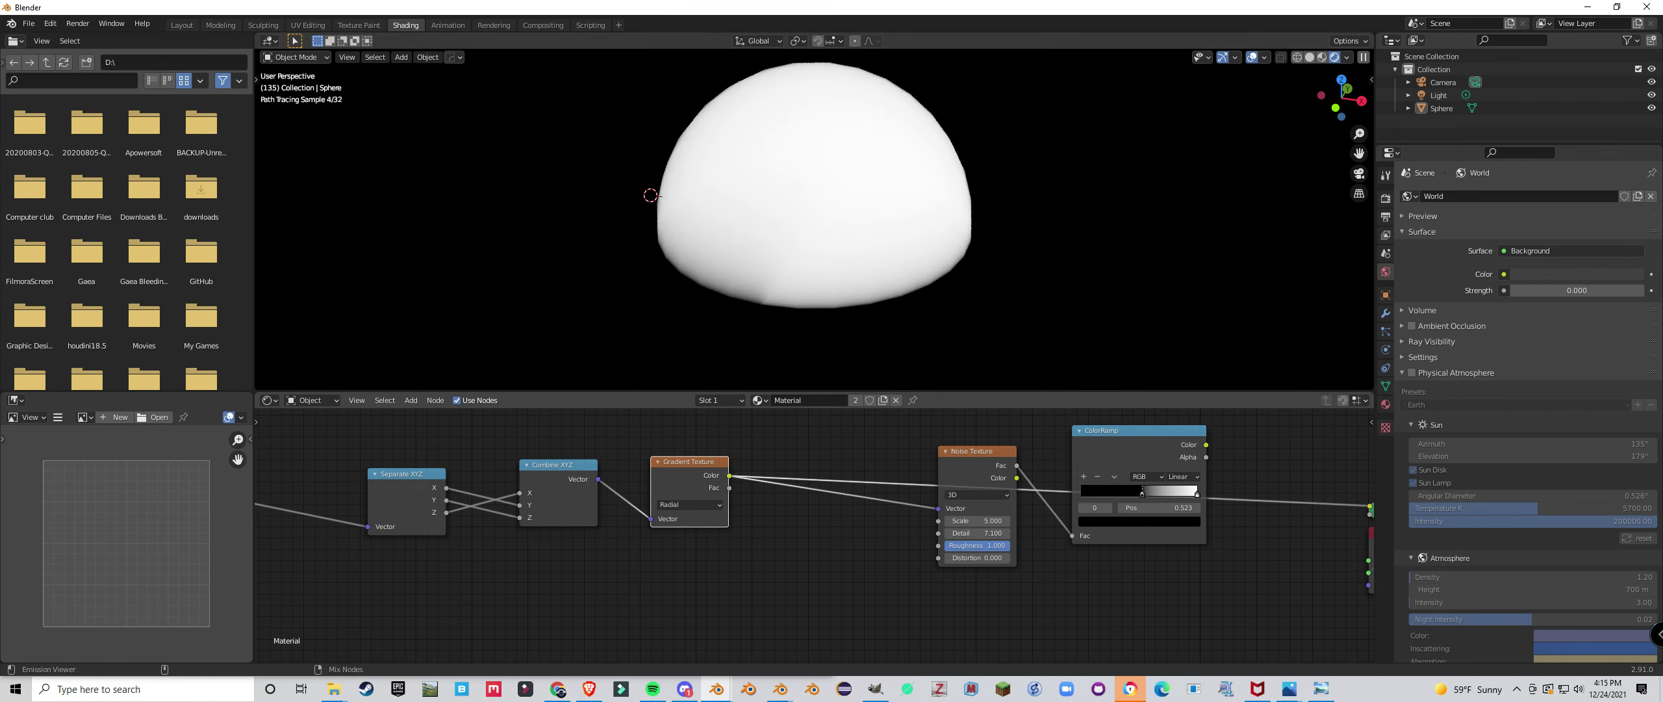
middle_click_drag(766, 279, 793, 263)
scroll(797, 293, "up", 1)
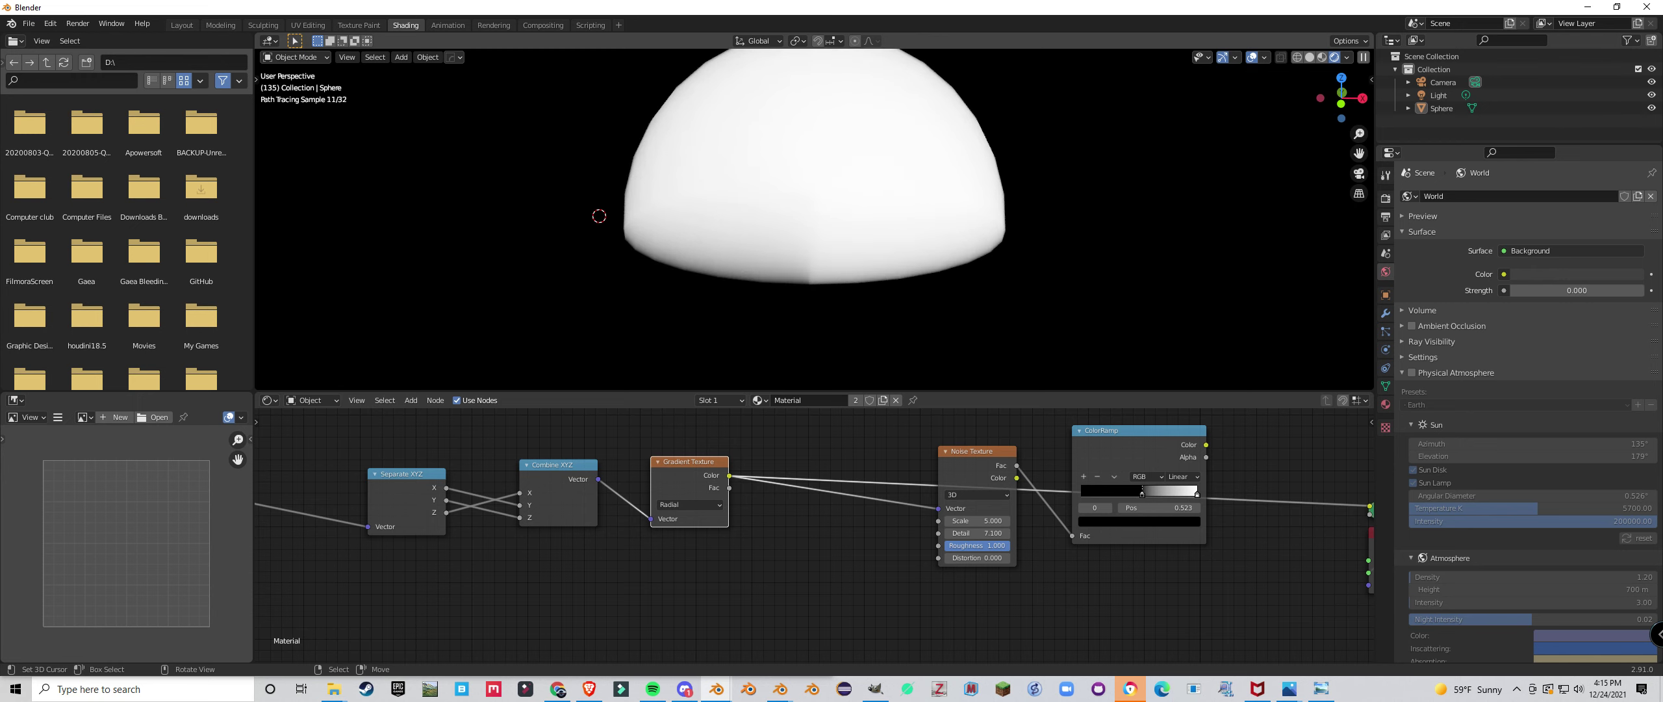
key("z")
left_click(874, 291)
key("z")
left_click(842, 171)
scroll(815, 194, "up", 2)
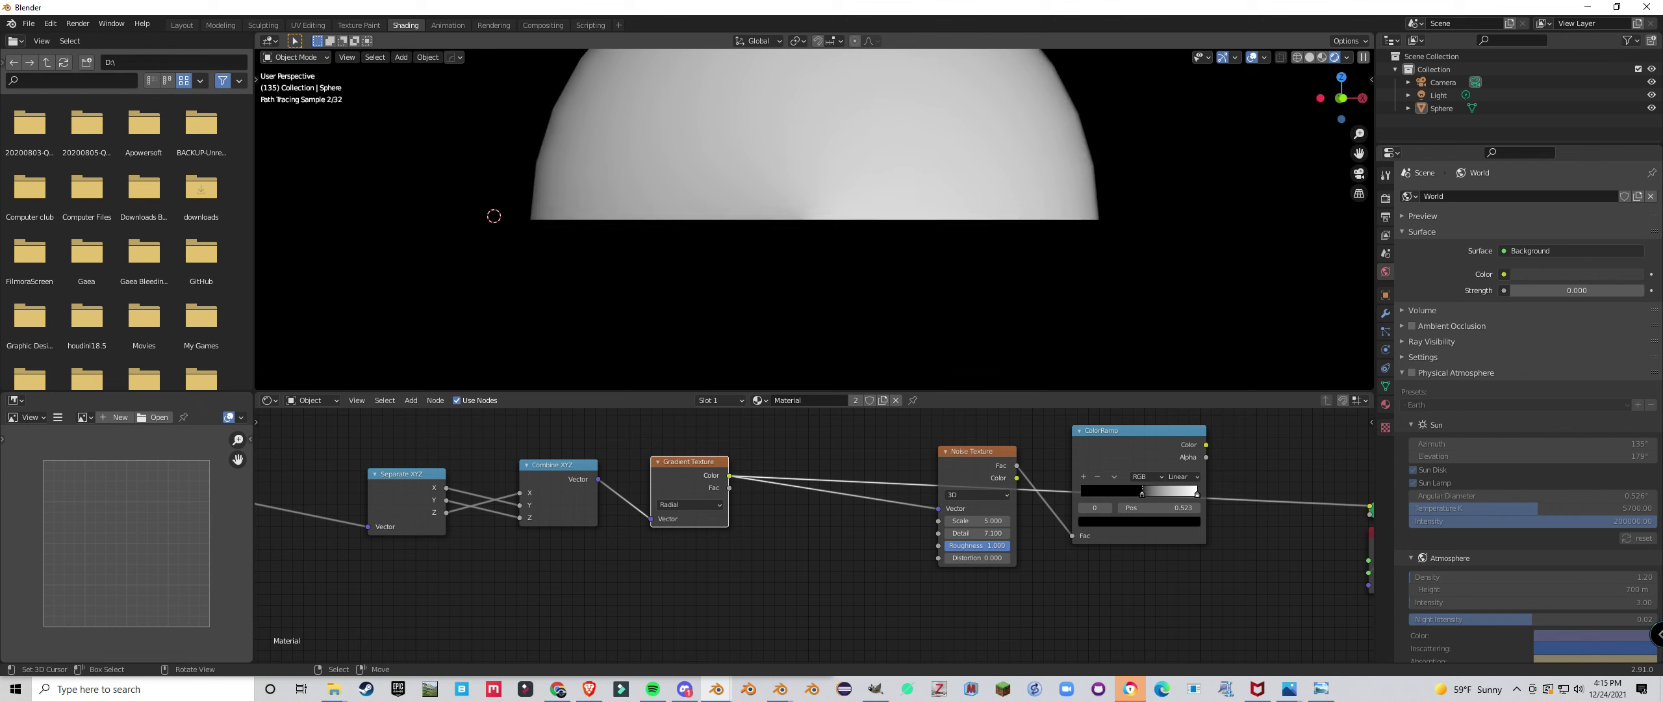
Duplicate the Combine XYZ node and insert the copy between the Gradient Texture and the Noise Texture.
key("Home")
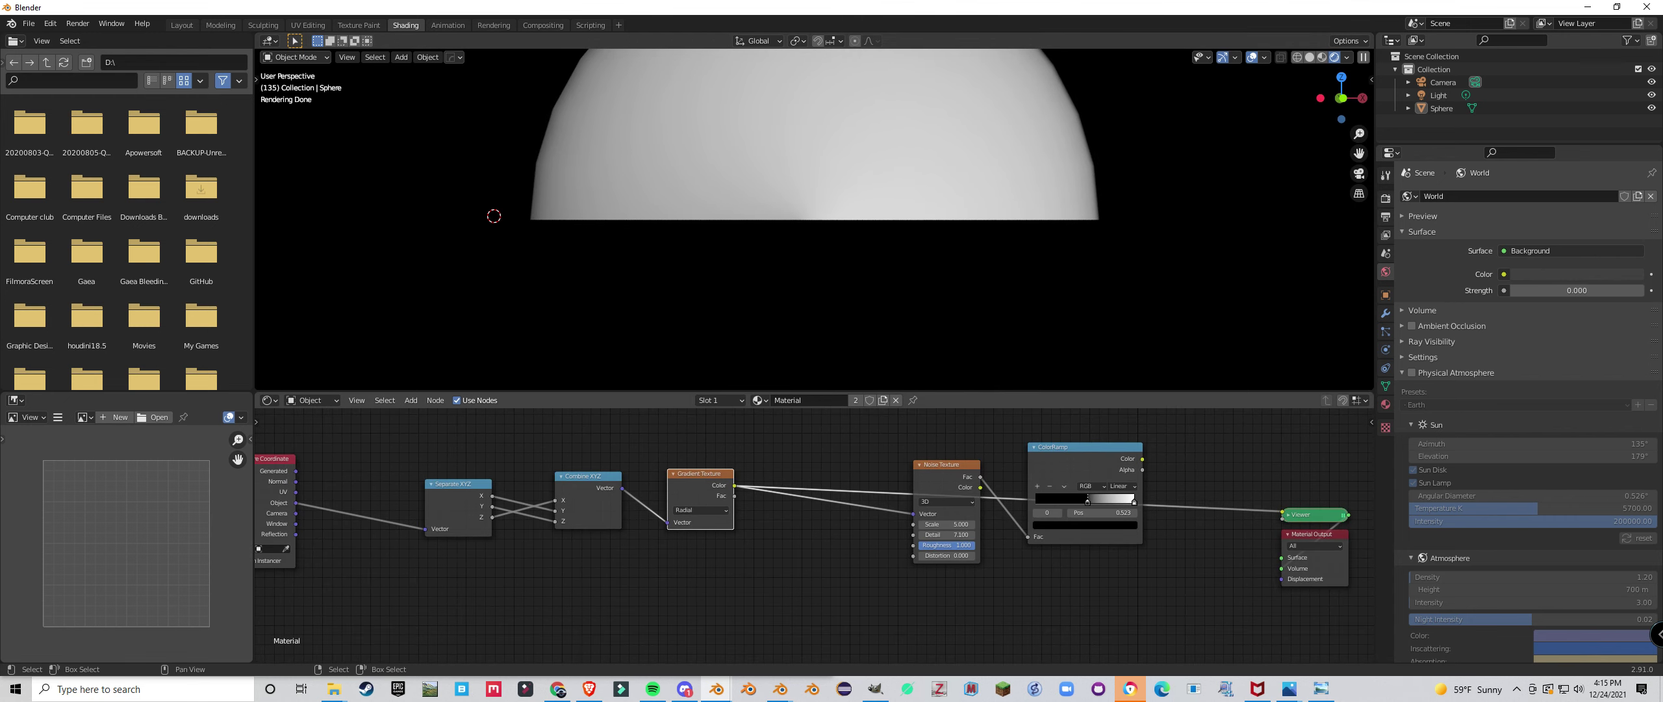
scroll(794, 534, "up", 1)
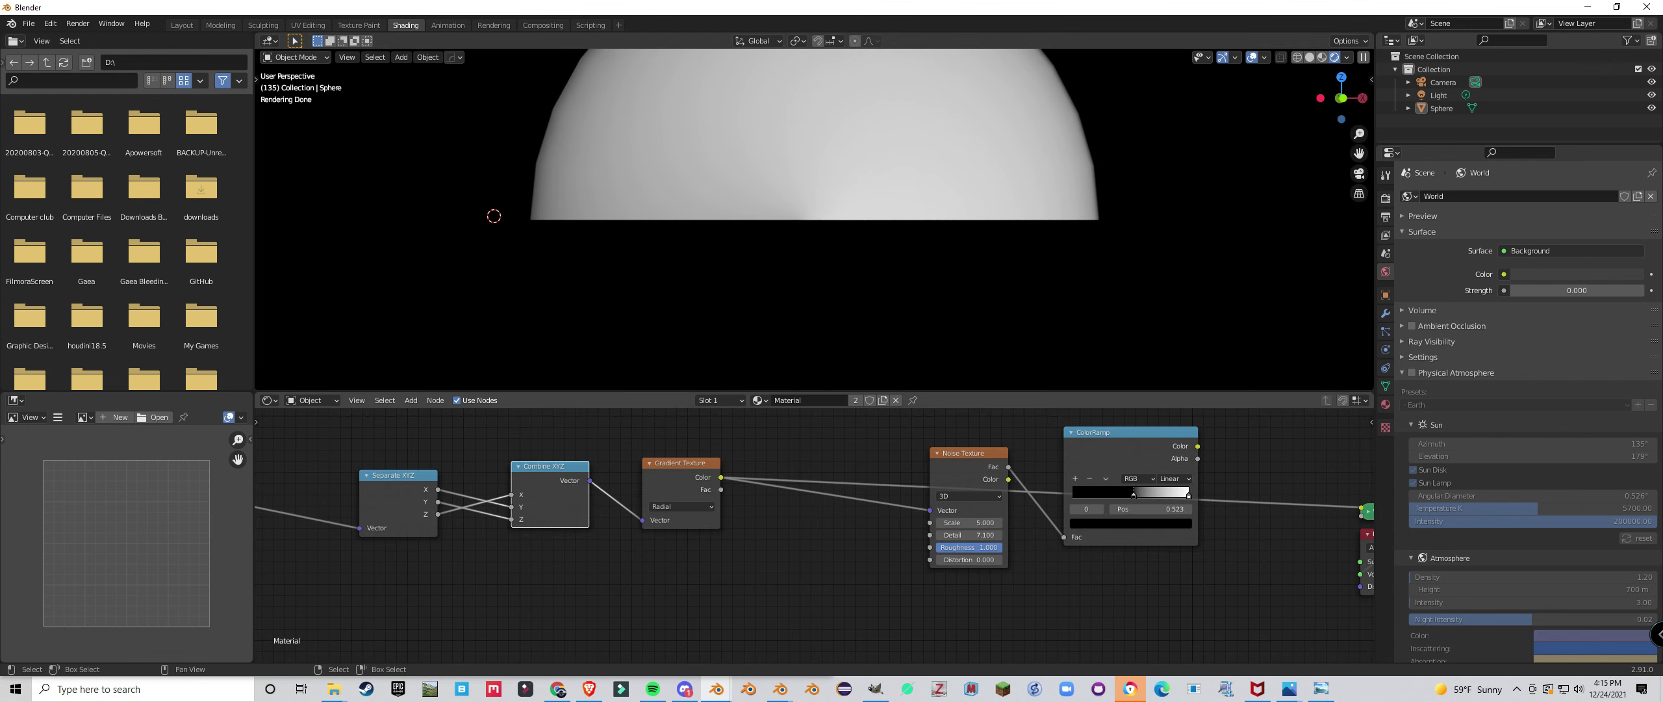
key("shift+d")
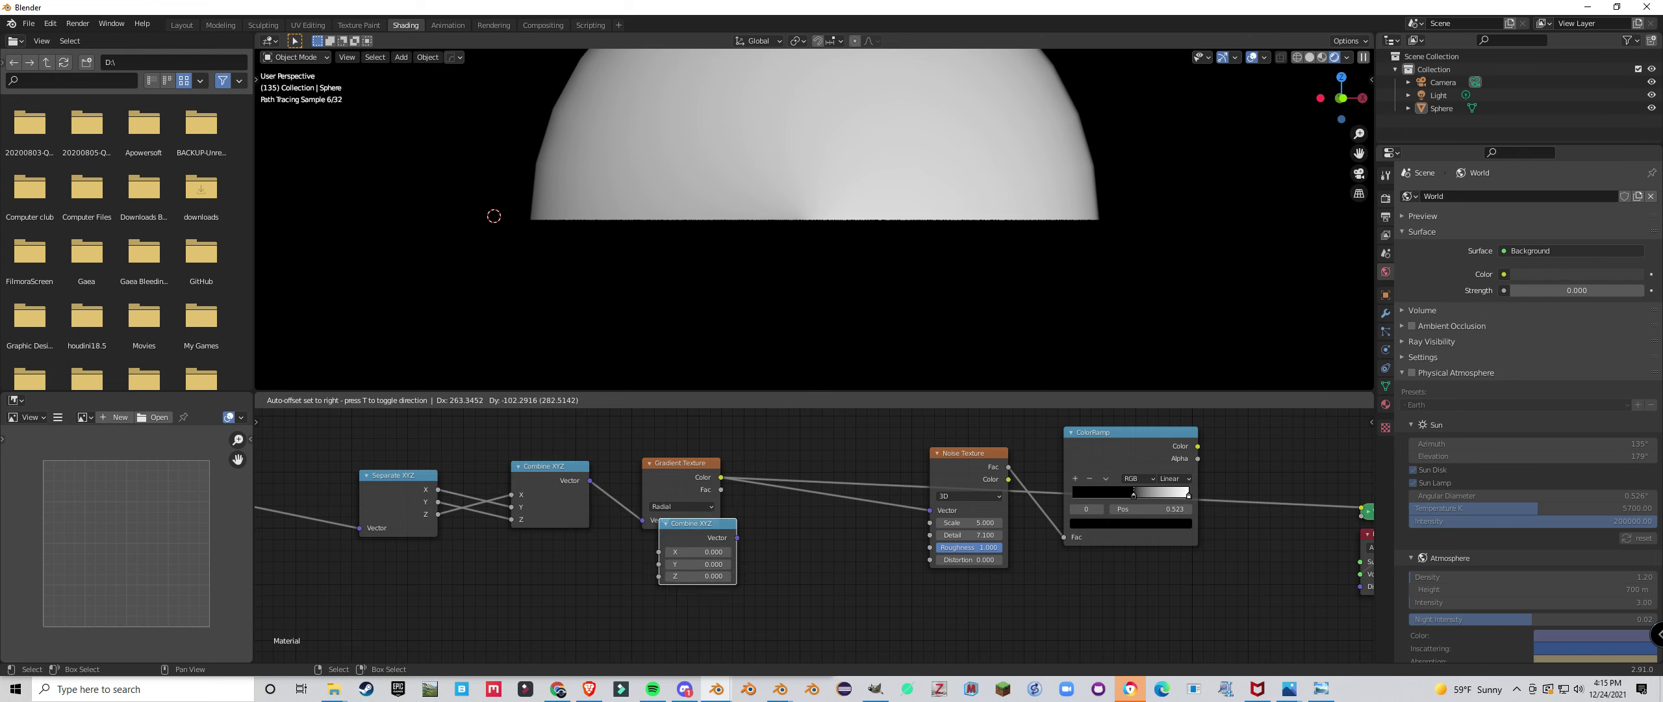
left_click(811, 559)
middle_click_drag(811, 560, 758, 590)
key("g")
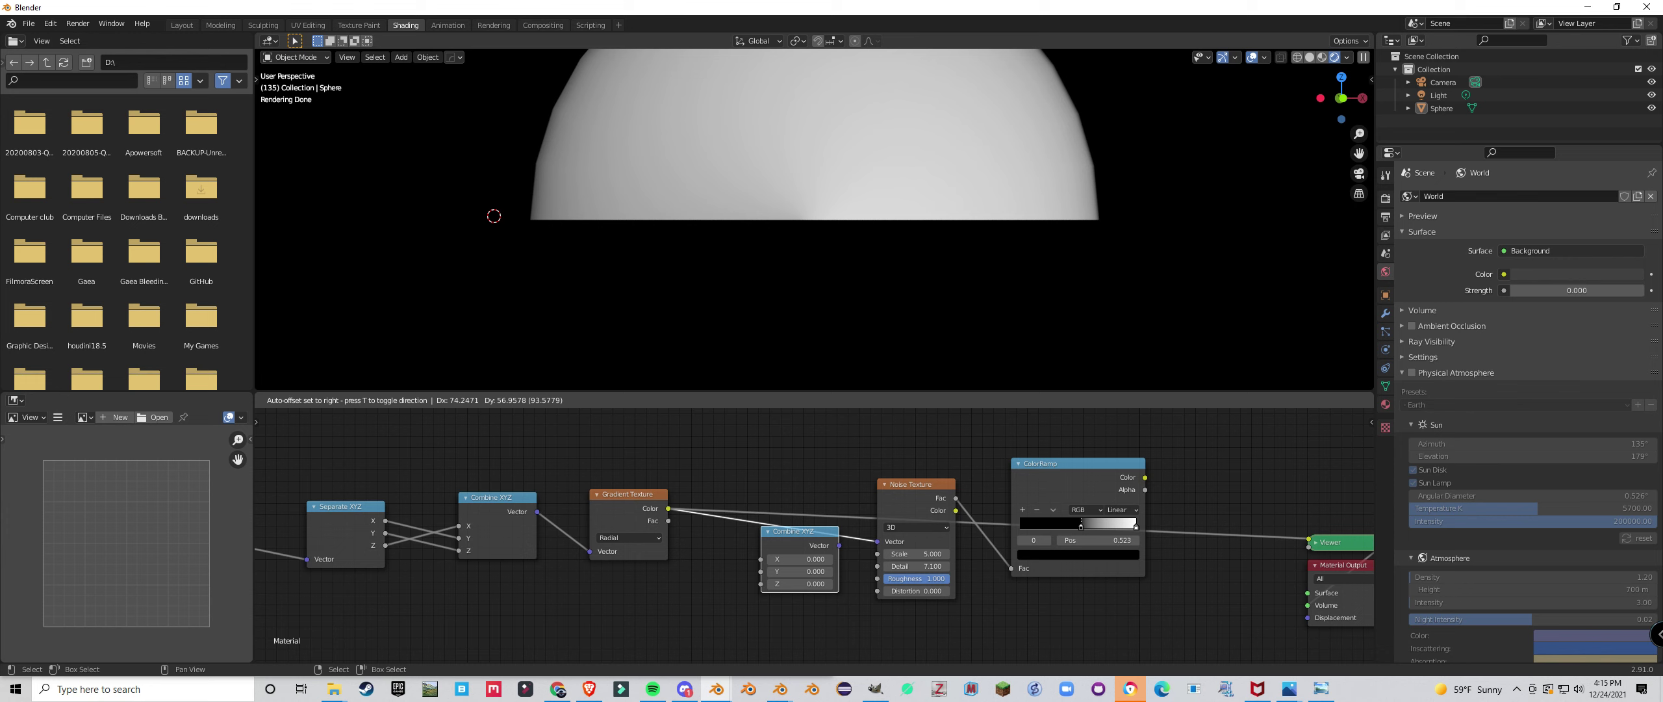
left_click(794, 560)
Preview the ColorRamp output and align the duplicated Combine XYZ node with its neighbours.
left_click(1066, 482, "ctrl+shift")
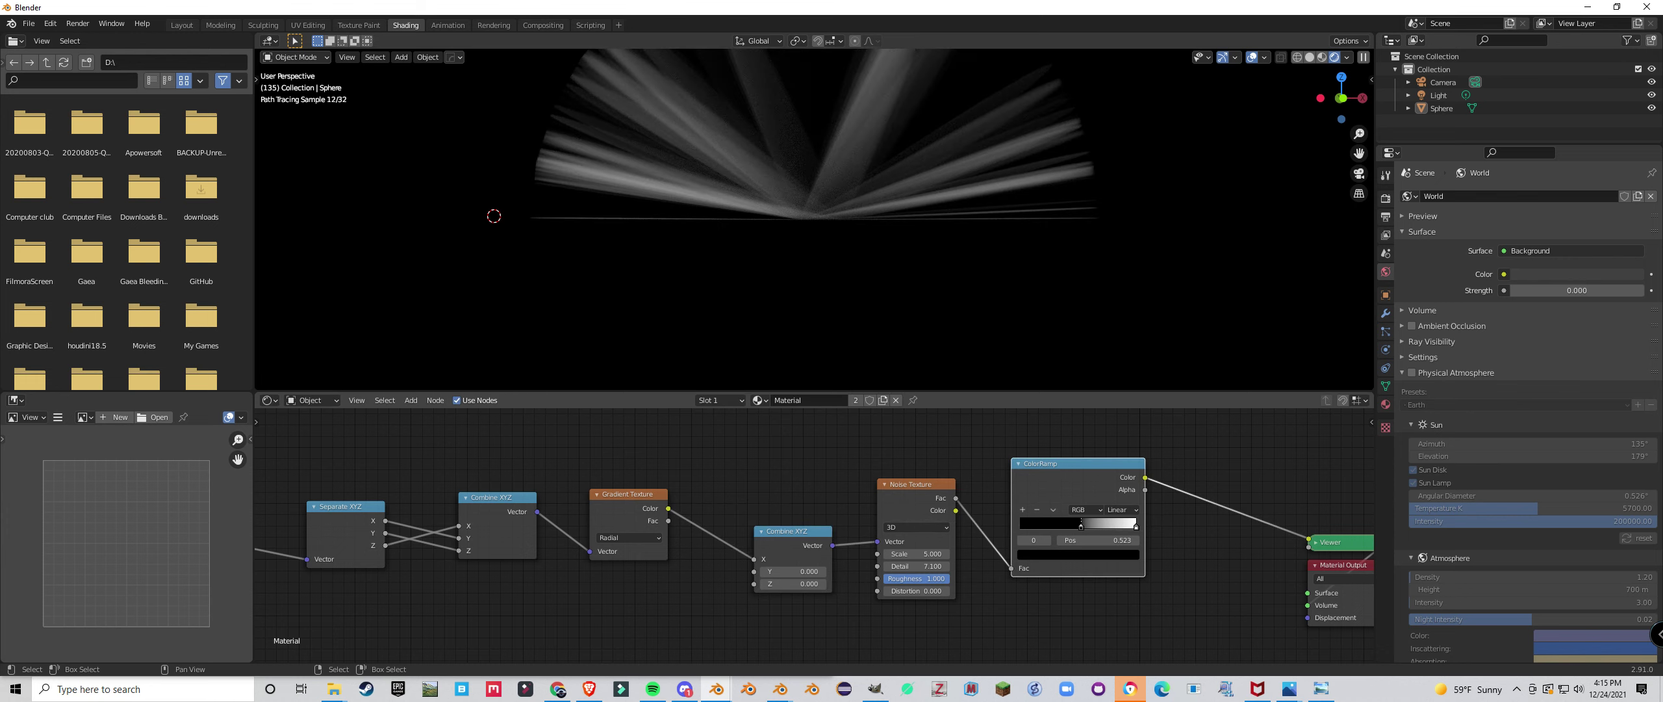
middle_click_drag(1066, 482, 1104, 478)
left_click_drag(834, 529, 832, 504)
left_click(664, 504)
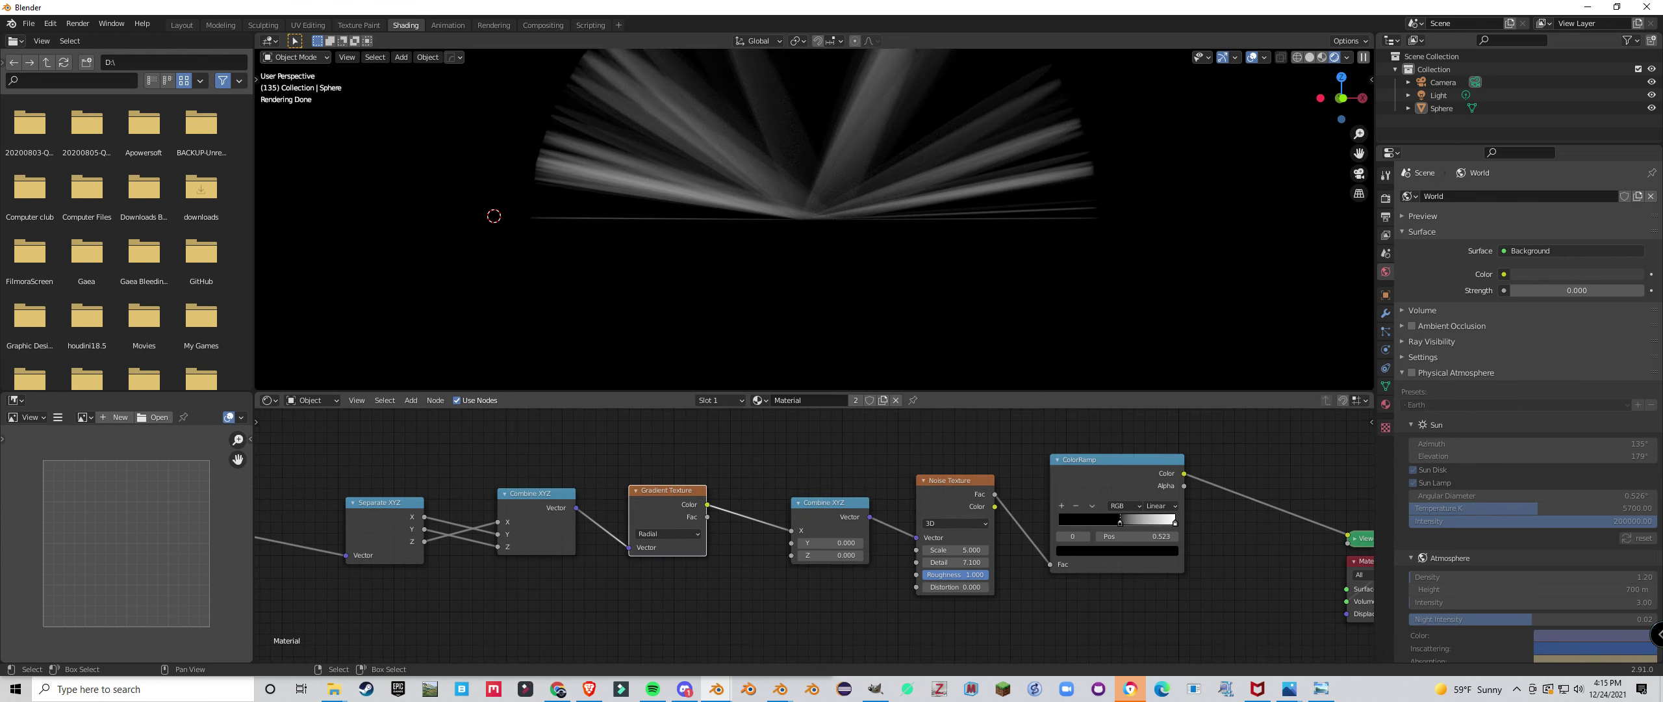
Preview the second Combine XYZ node's vector output and inspect its colour on the half sphere.
left_click(825, 512, "ctrl+shift")
scroll(838, 280, "down", 3)
middle_click_drag(838, 273, 808, 325)
scroll(701, 566, "down", 2)
middle_click_drag(702, 565, 817, 549)
scroll(817, 549, "up", 1)
left_click(790, 492)
middle_click_drag(806, 332, 838, 288)
middle_click_drag(874, 566, 773, 579)
scroll(819, 530, "up", 1)
left_click(844, 516)
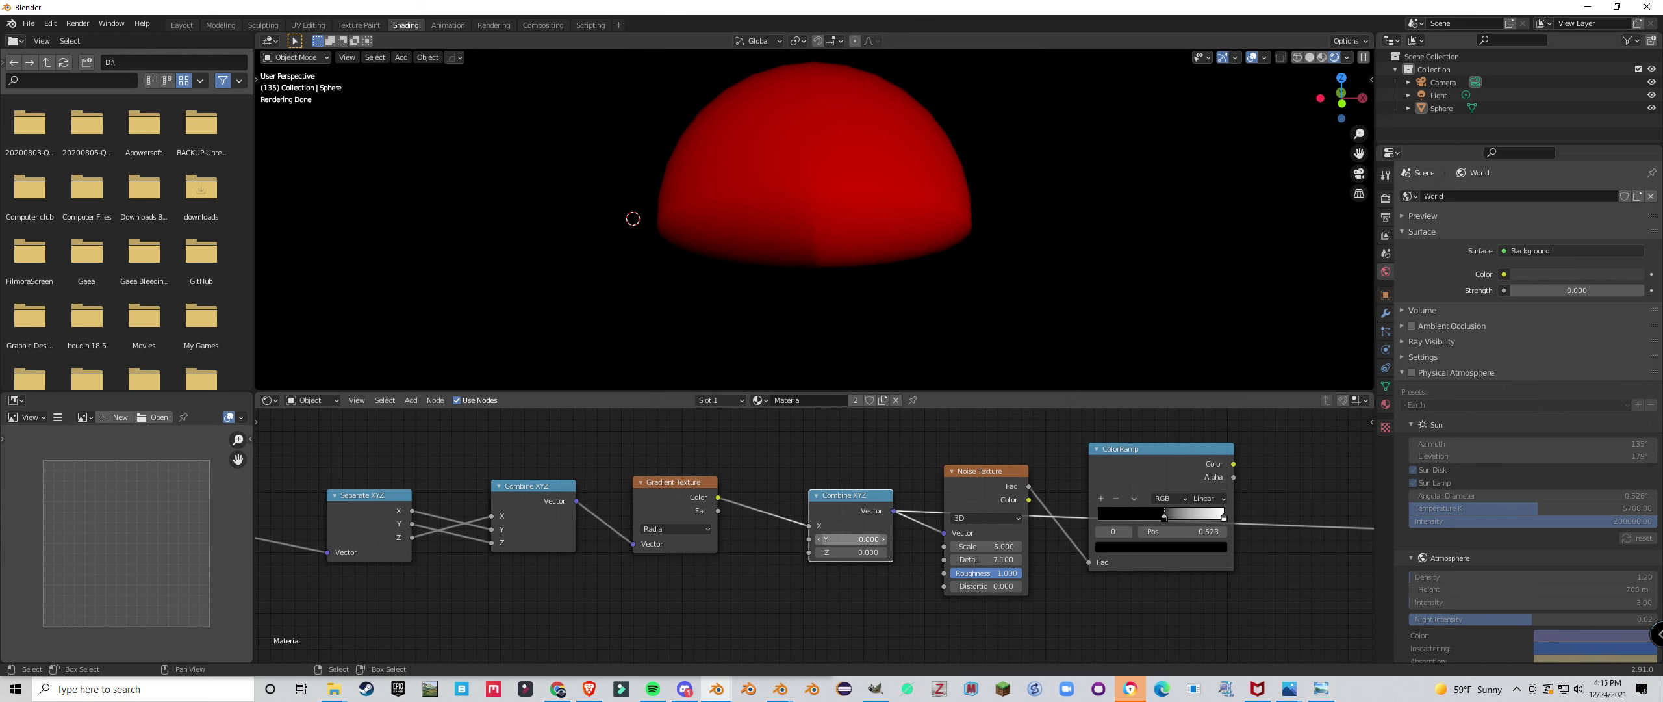
key("Home")
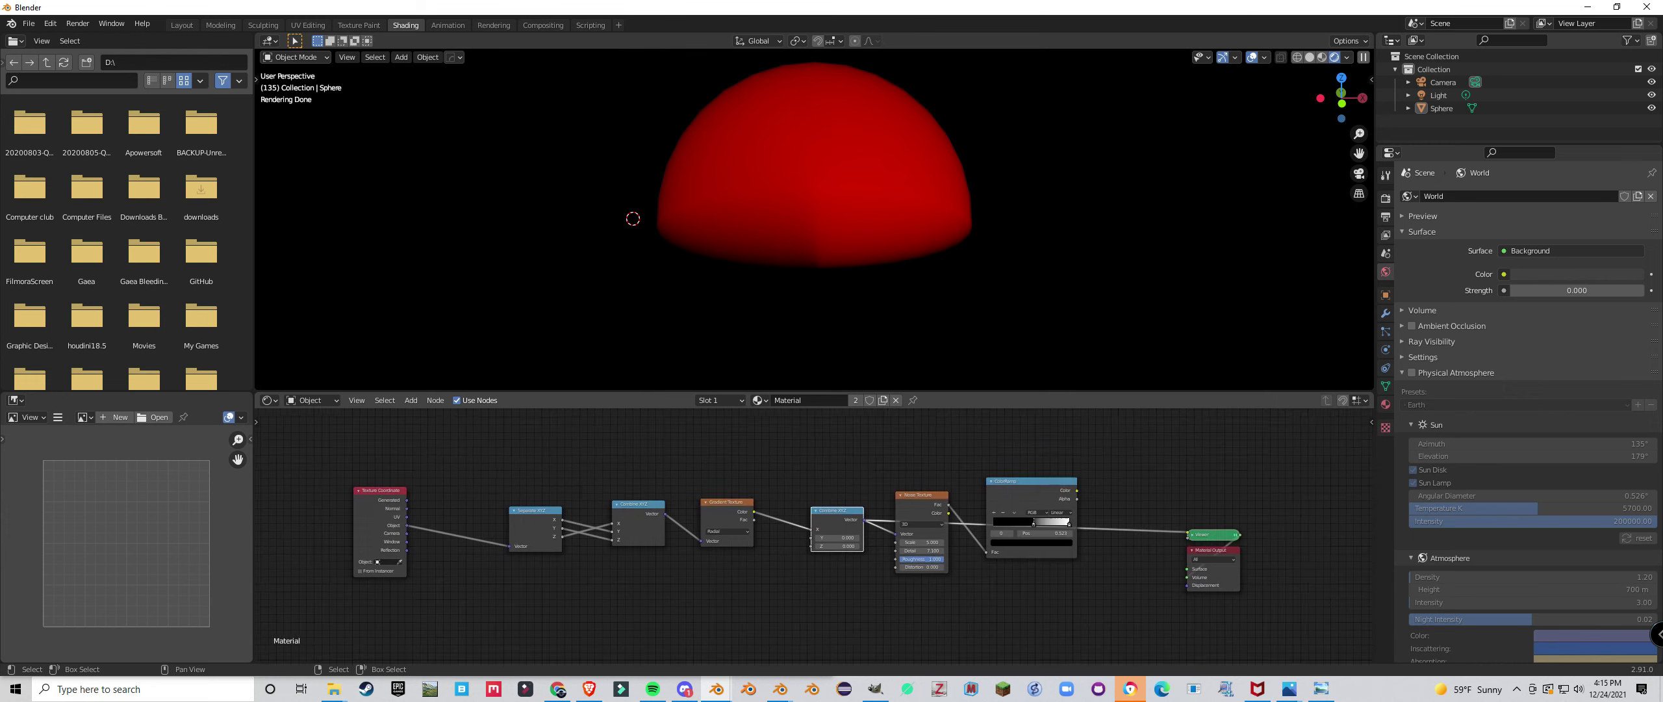
Switch the preview back to the ColorRamp output and review the node chain that drives the streaks.
left_click(1072, 534, "ctrl+shift")
left_click(1072, 534, "ctrl+shift")
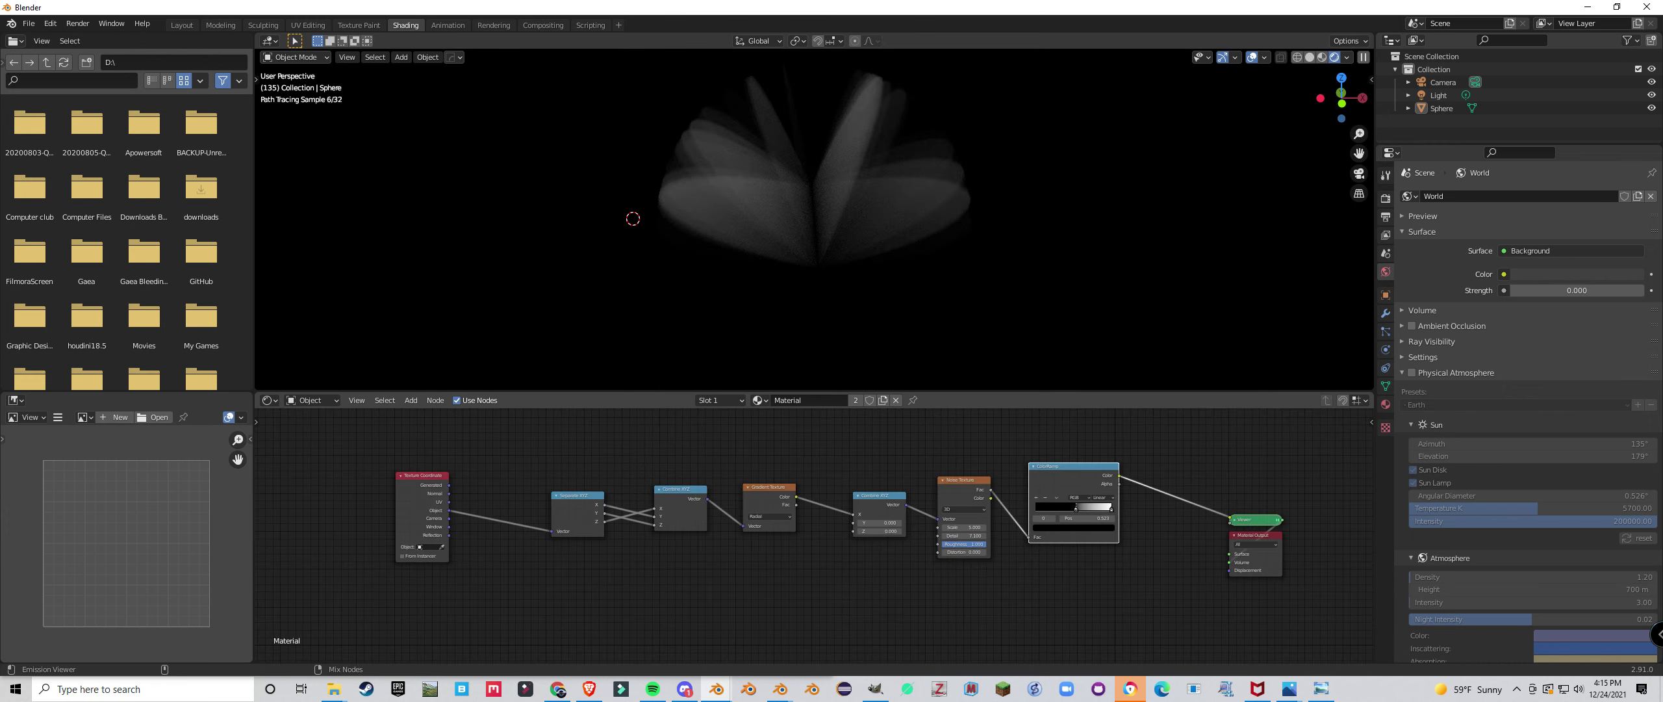
mouse_move(942, 250)
middle_mouse_down()
mouse_move(927, 228)
mouse_move(937, 248)
middle_mouse_up()
middle_click_drag(779, 559, 815, 545)
scroll(815, 545, "up", 2)
scroll(835, 501, "down", 2)
middle_click_drag(835, 500, 869, 470)
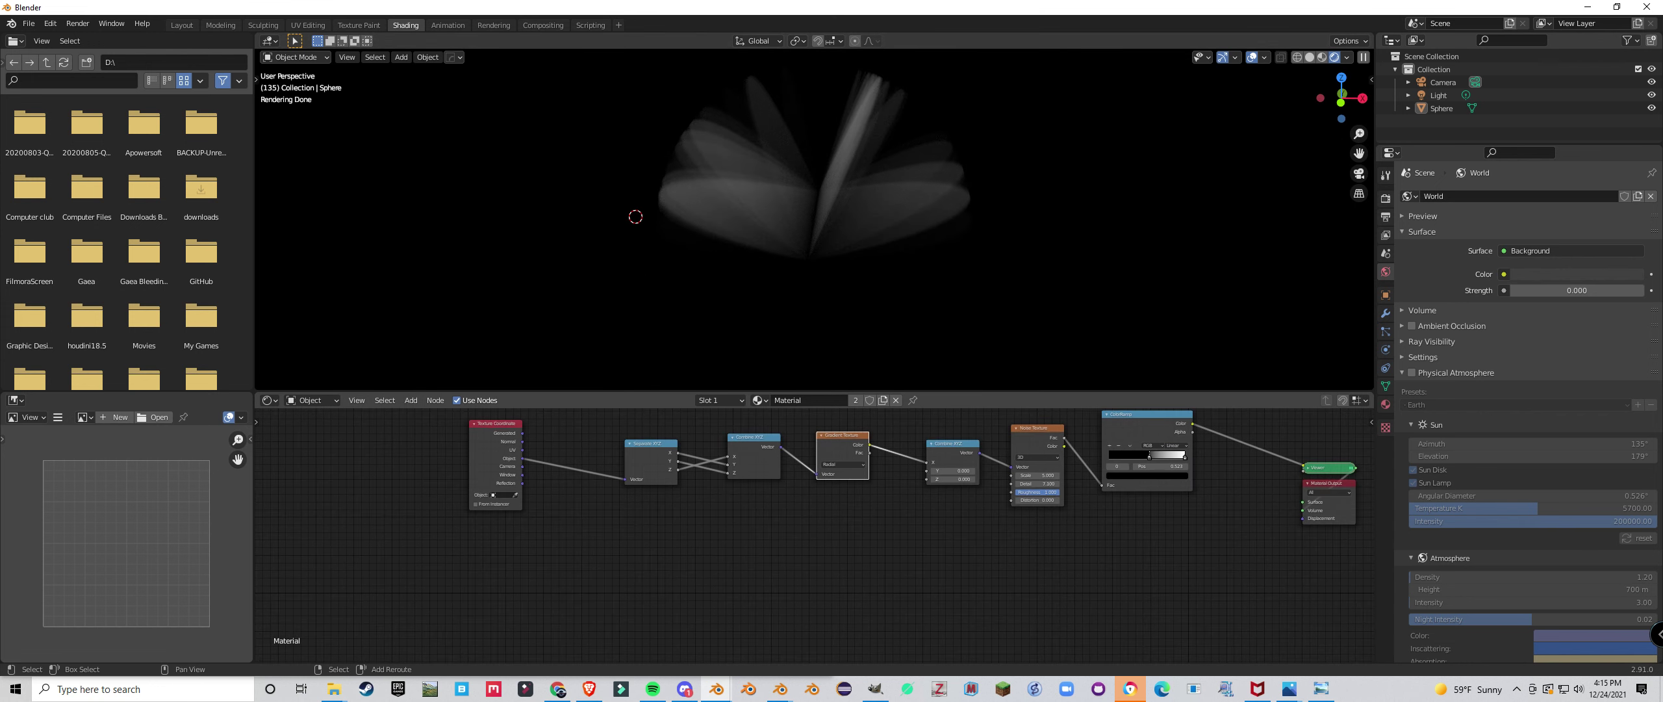
Inspect the ColorRamp streaks on the half sphere from different angles and distances.
key("shift+a")
mouse_move(764, 505)
scroll(844, 247, "up", 3)
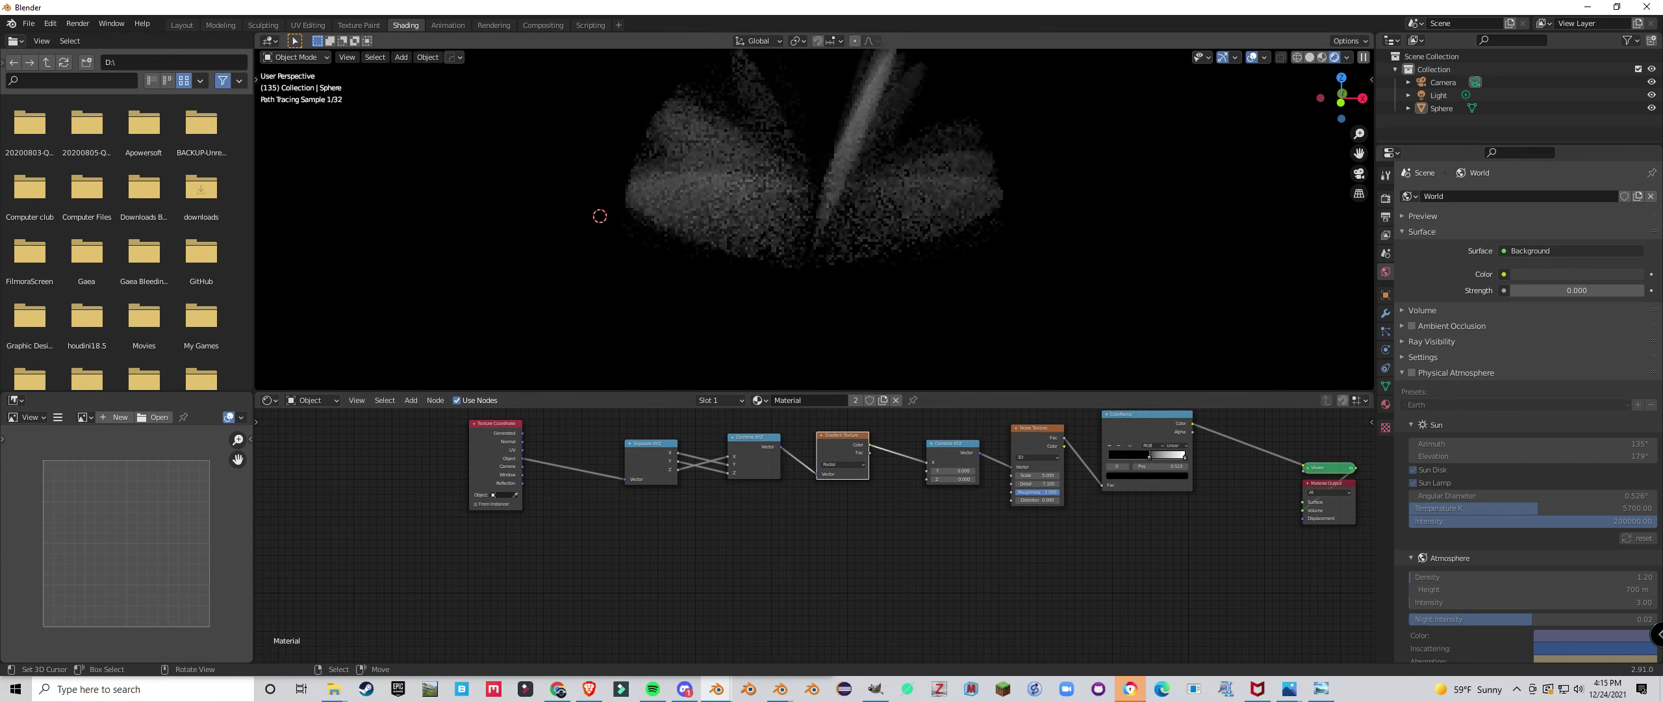
mouse_move(845, 246)
middle_mouse_down()
mouse_move(832, 307)
mouse_move(744, 335)
mouse_move(802, 333)
mouse_move(802, 308)
mouse_move(834, 319)
mouse_move(771, 290)
mouse_move(744, 233)
middle_mouse_up()
scroll(832, 307, "down", 3)
scroll(803, 308, "up", 1)
scroll(802, 308, "down", 1)
scroll(834, 319, "up", 2)
scroll(817, 317, "down", 1)
scroll(771, 290, "down", 2)
scroll(779, 520, "down", 5)
scroll(832, 503, "up", 3)
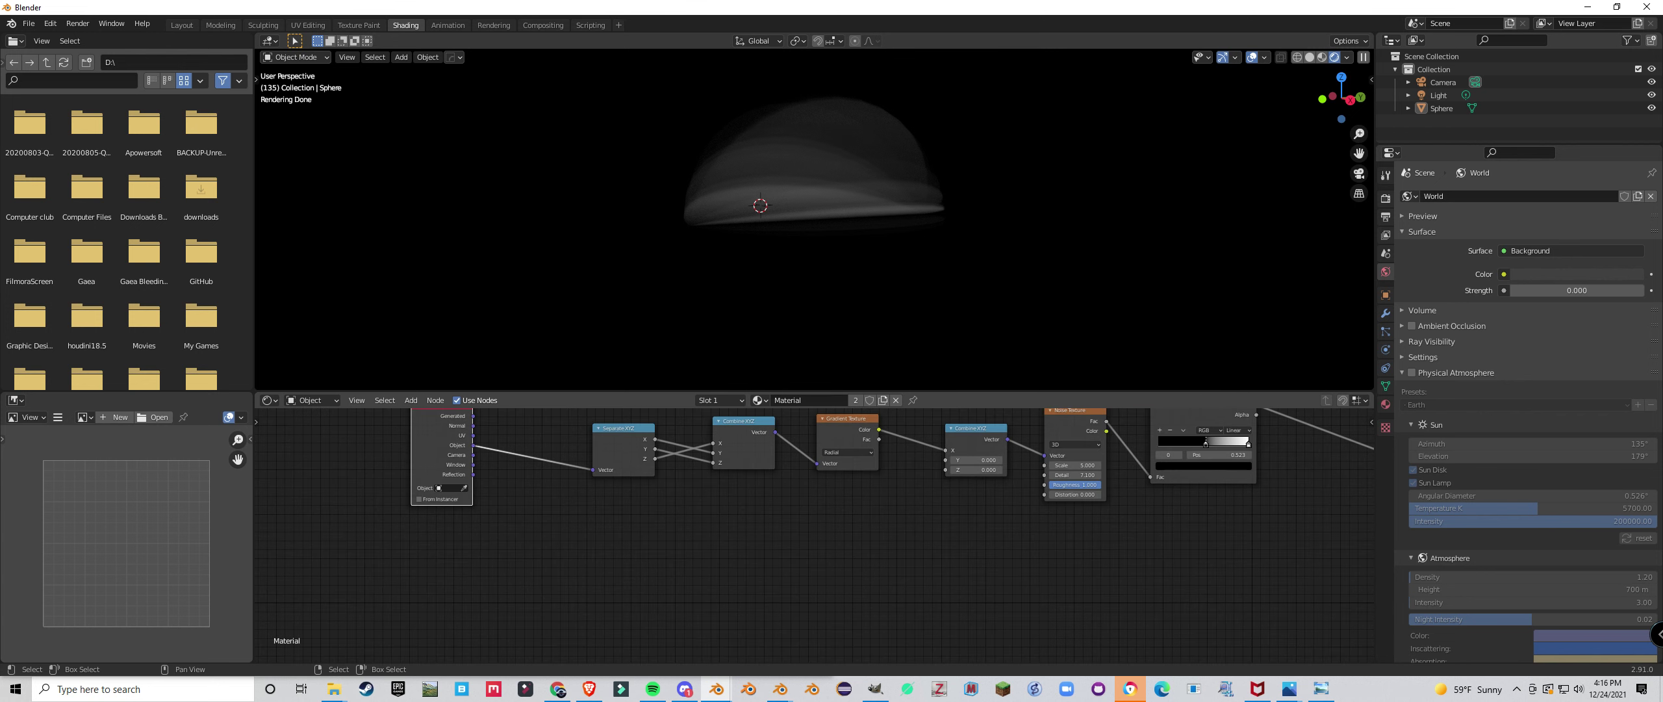
scroll(814, 532, "down", 1)
scroll(814, 531, "up", 1)
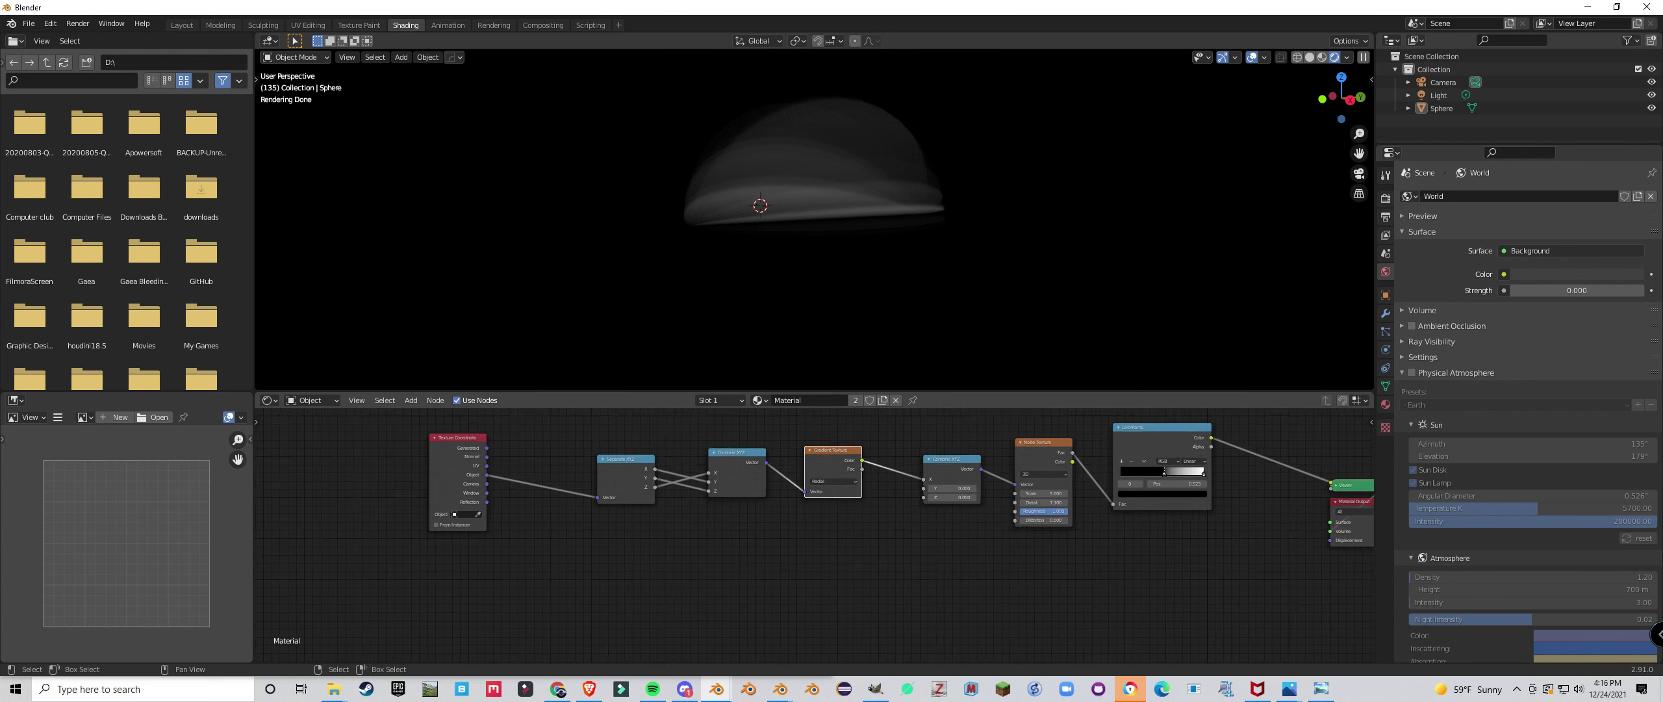
Add a Vector Math node below the Gradient Texture and set its operation to Length.
key("shift+a")
mouse_move(812, 517)
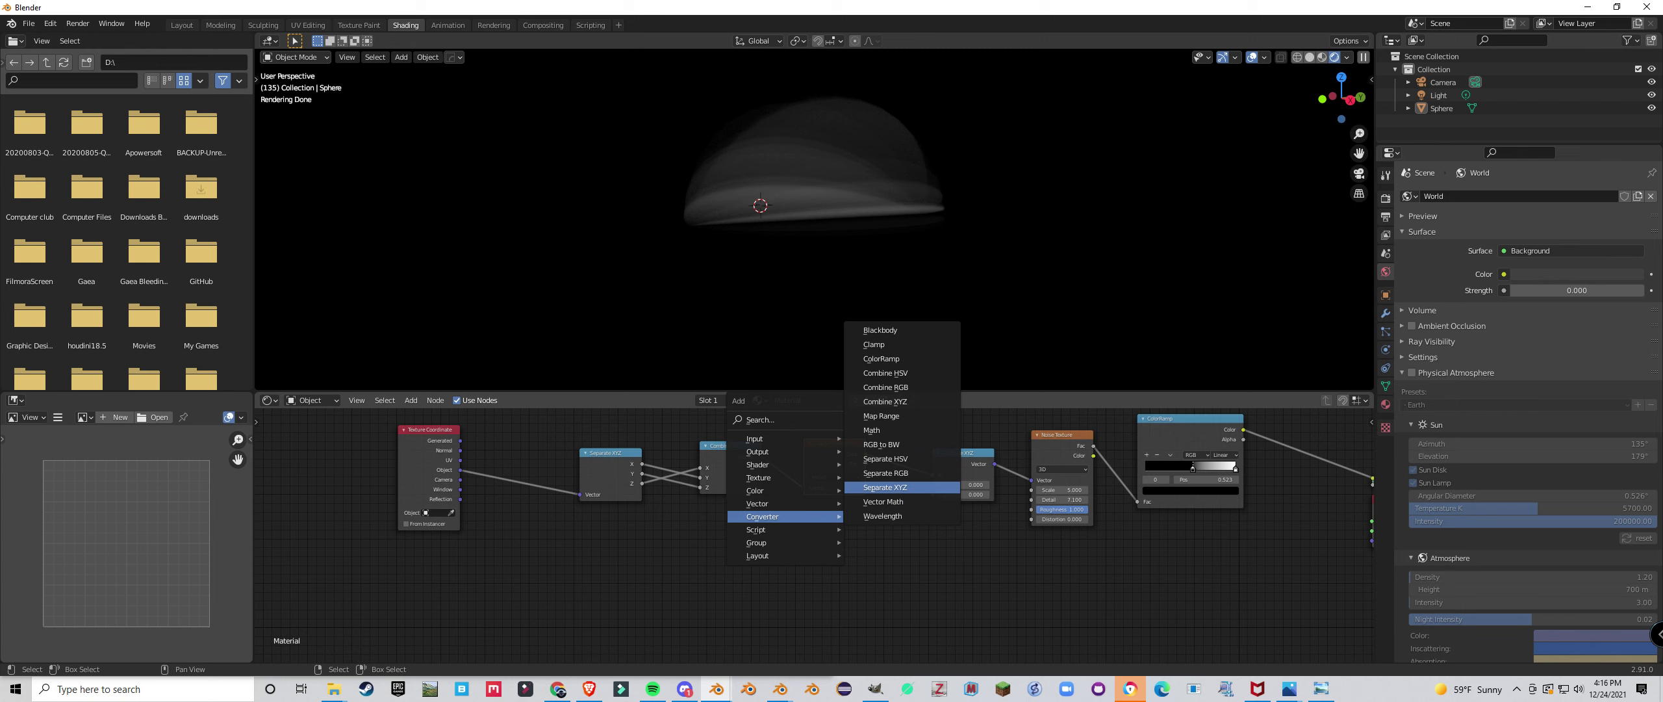
left_click(882, 502)
left_click(855, 539)
left_click(855, 539)
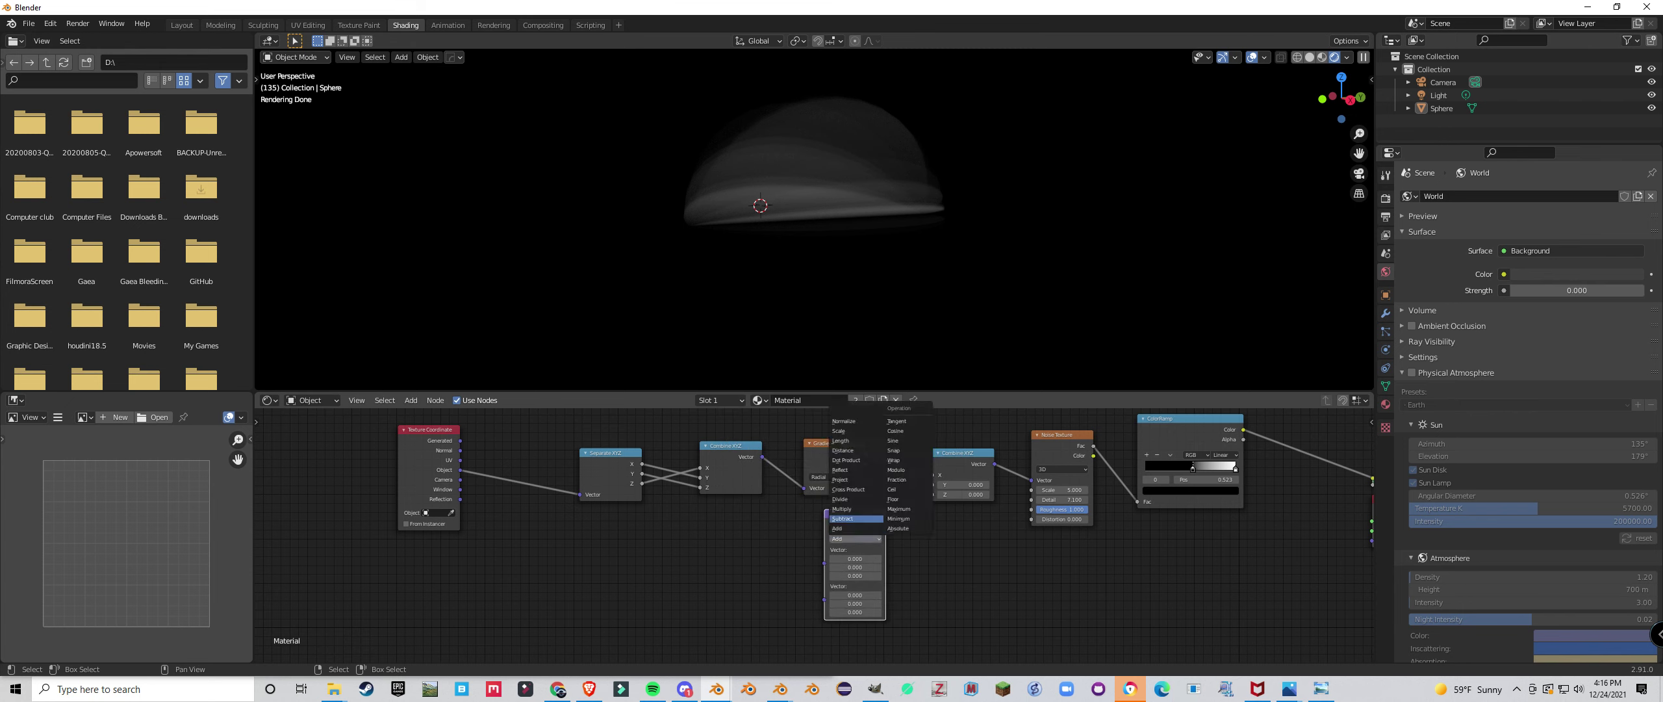
left_click(844, 441)
Link the first Combine XYZ's vector into the Length node and the Length value into the second Combine XYZ's Y input.
left_click_drag(762, 457, 795, 520)
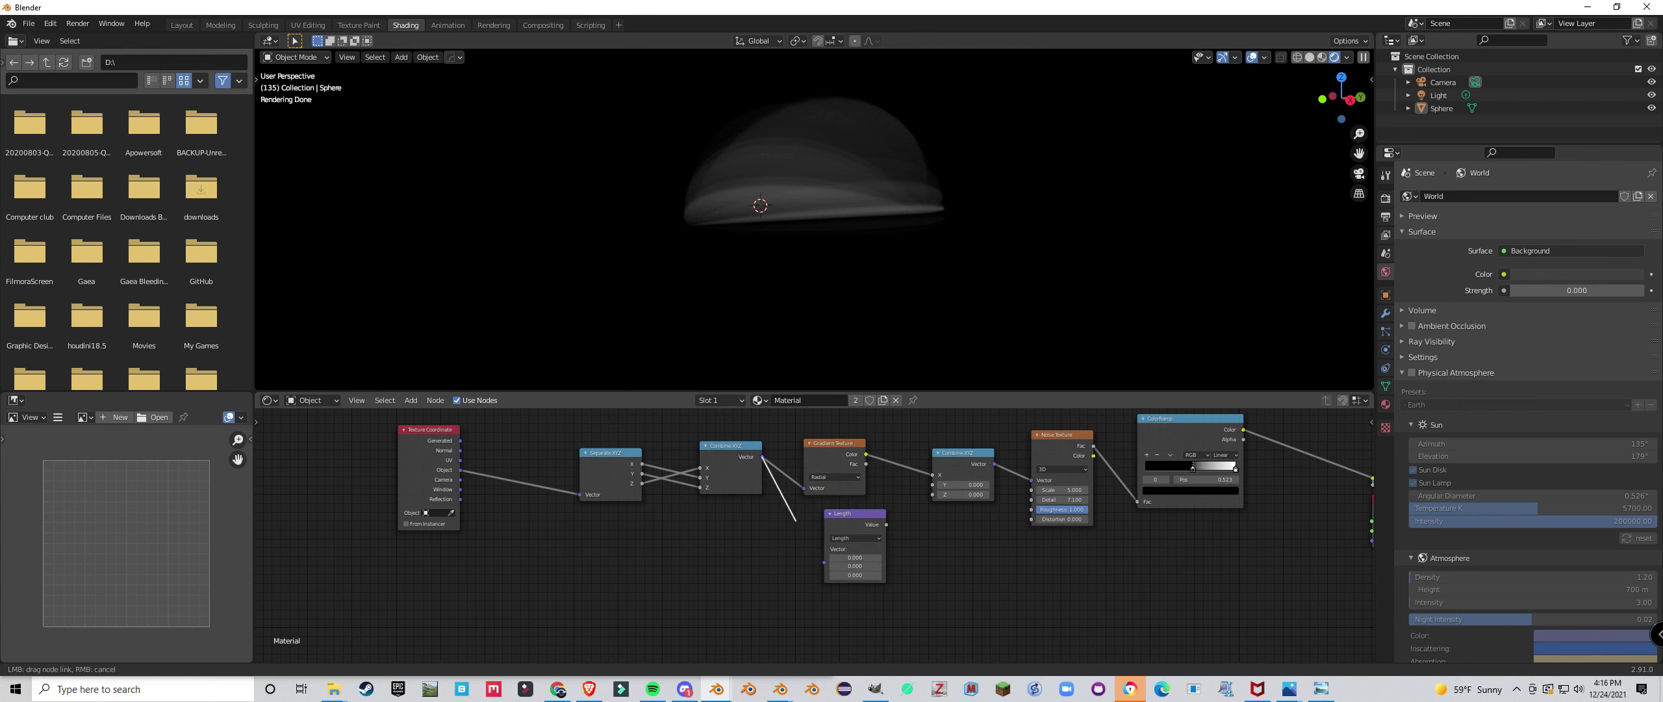
left_click_drag(823, 561, 823, 562)
left_click_drag(853, 515, 828, 511)
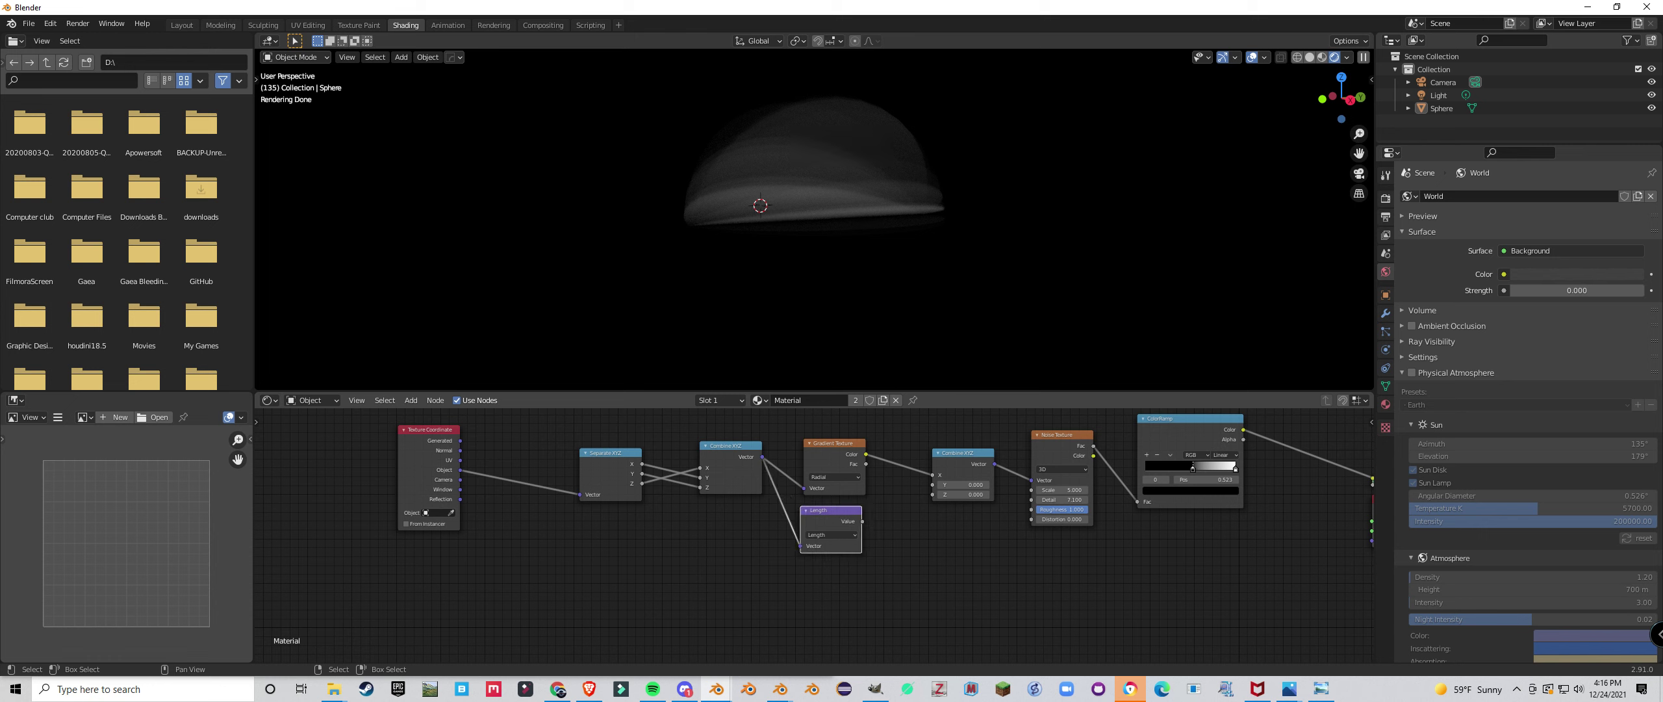
left_click_drag(932, 485, 933, 485)
Examine the new line pattern across the half sphere from several angles, including from above and close to the converging points.
middle_click_drag(900, 260, 747, 257)
scroll(944, 316, "up", 2)
scroll(918, 305, "down", 2)
scroll(915, 361, "down", 1)
scroll(838, 332, "up", 1)
scroll(834, 362, "up", 2)
scroll(754, 252, "up", 1)
scroll(743, 252, "down", 2)
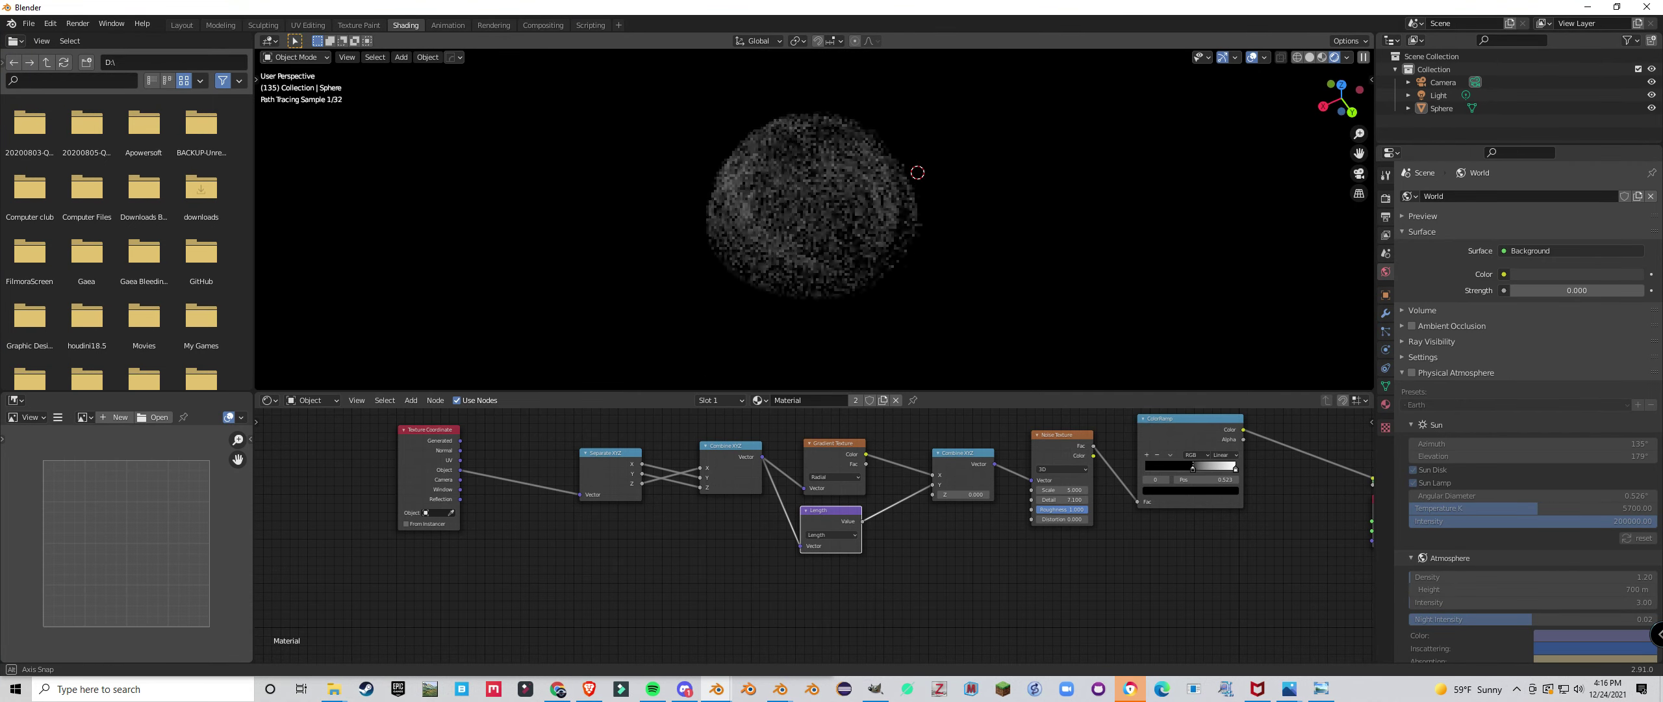
scroll(812, 219, "up", 2)
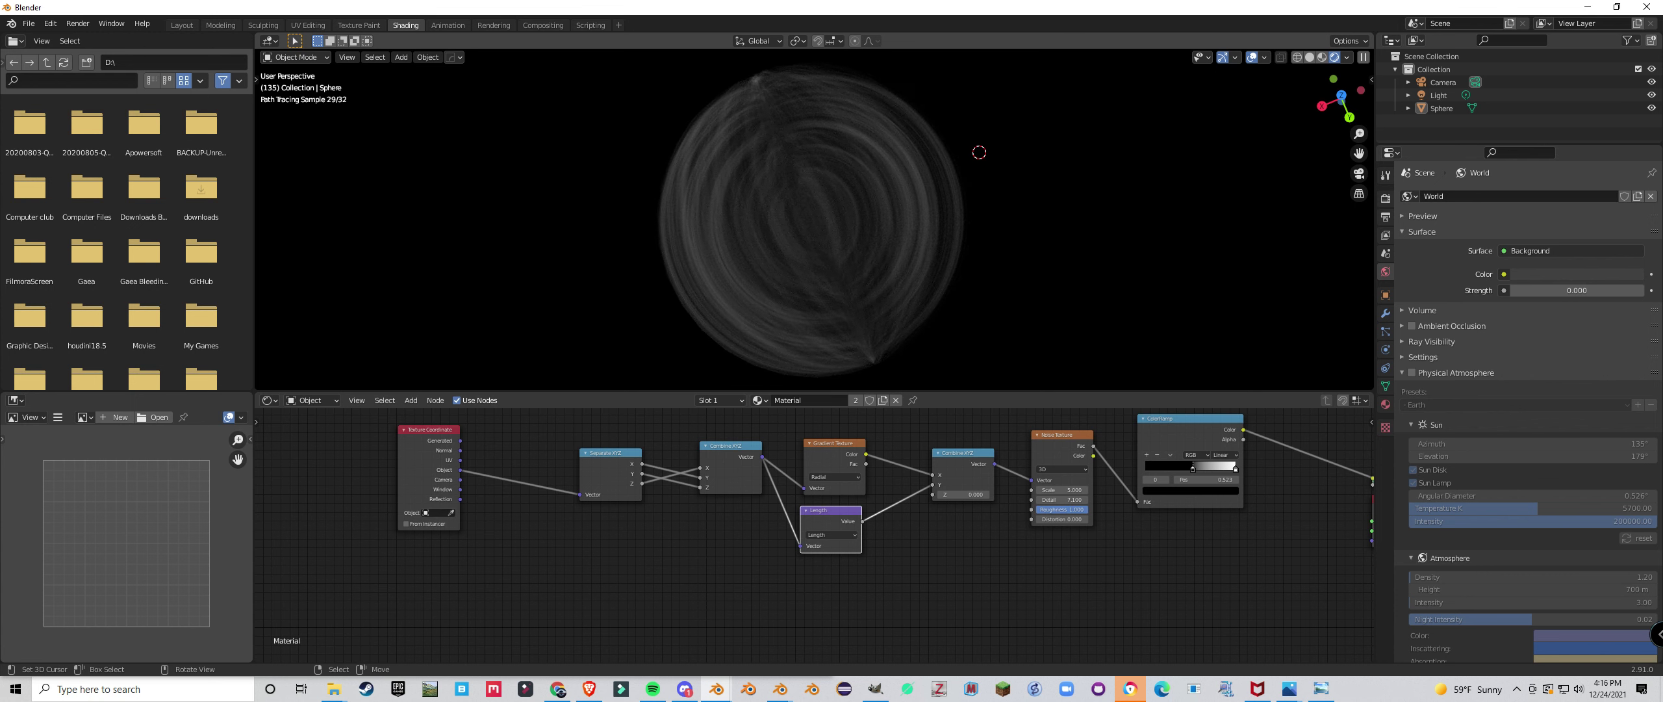
scroll(812, 218, "up", 1)
scroll(812, 218, "down", 2)
mouse_move(812, 218)
middle_mouse_down()
mouse_move(802, 191)
mouse_move(754, 222)
mouse_move(714, 305)
mouse_move(678, 302)
mouse_move(679, 319)
middle_mouse_up()
scroll(715, 305, "up", 3)
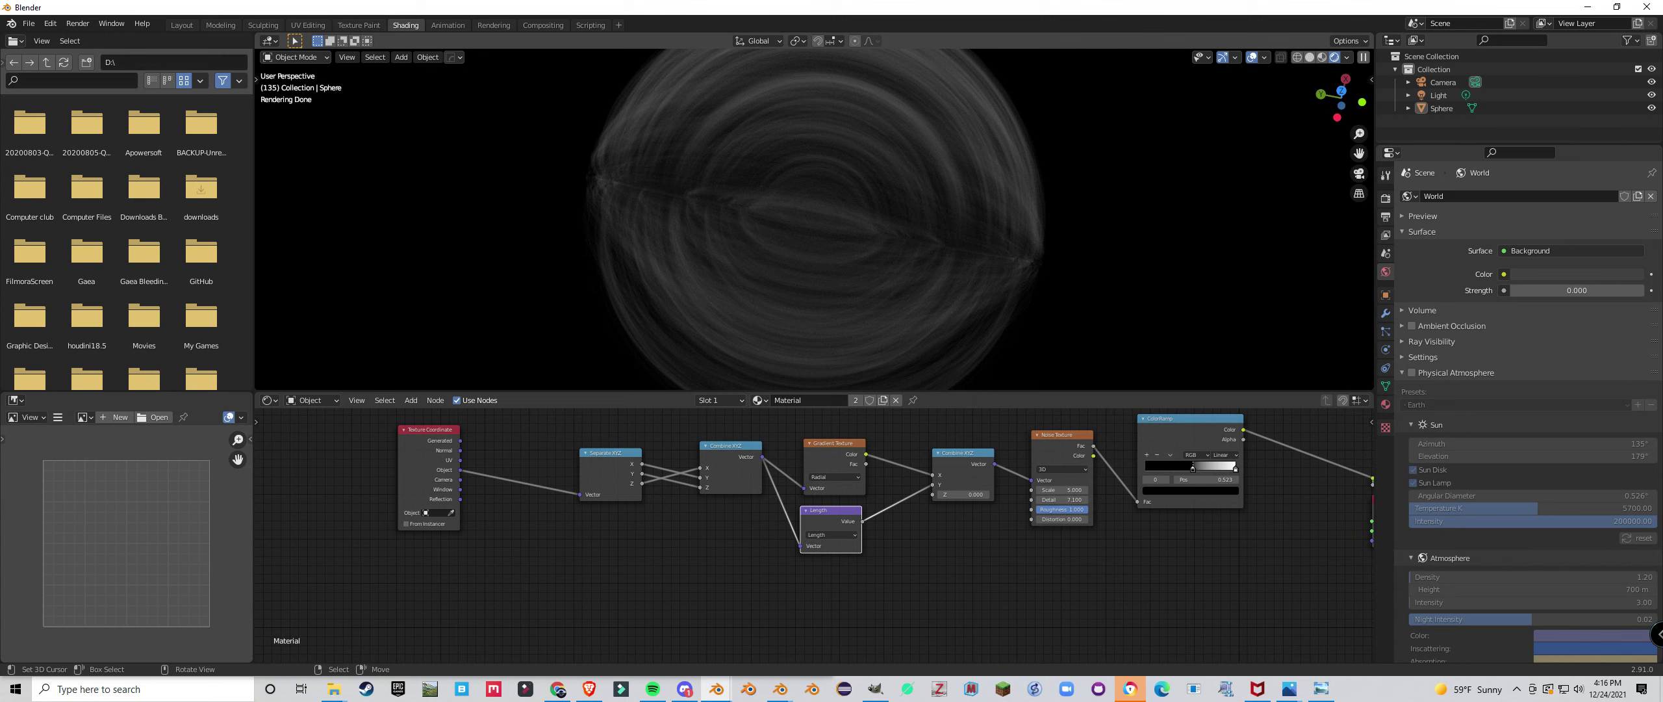
middle_click_drag(679, 318, 666, 293)
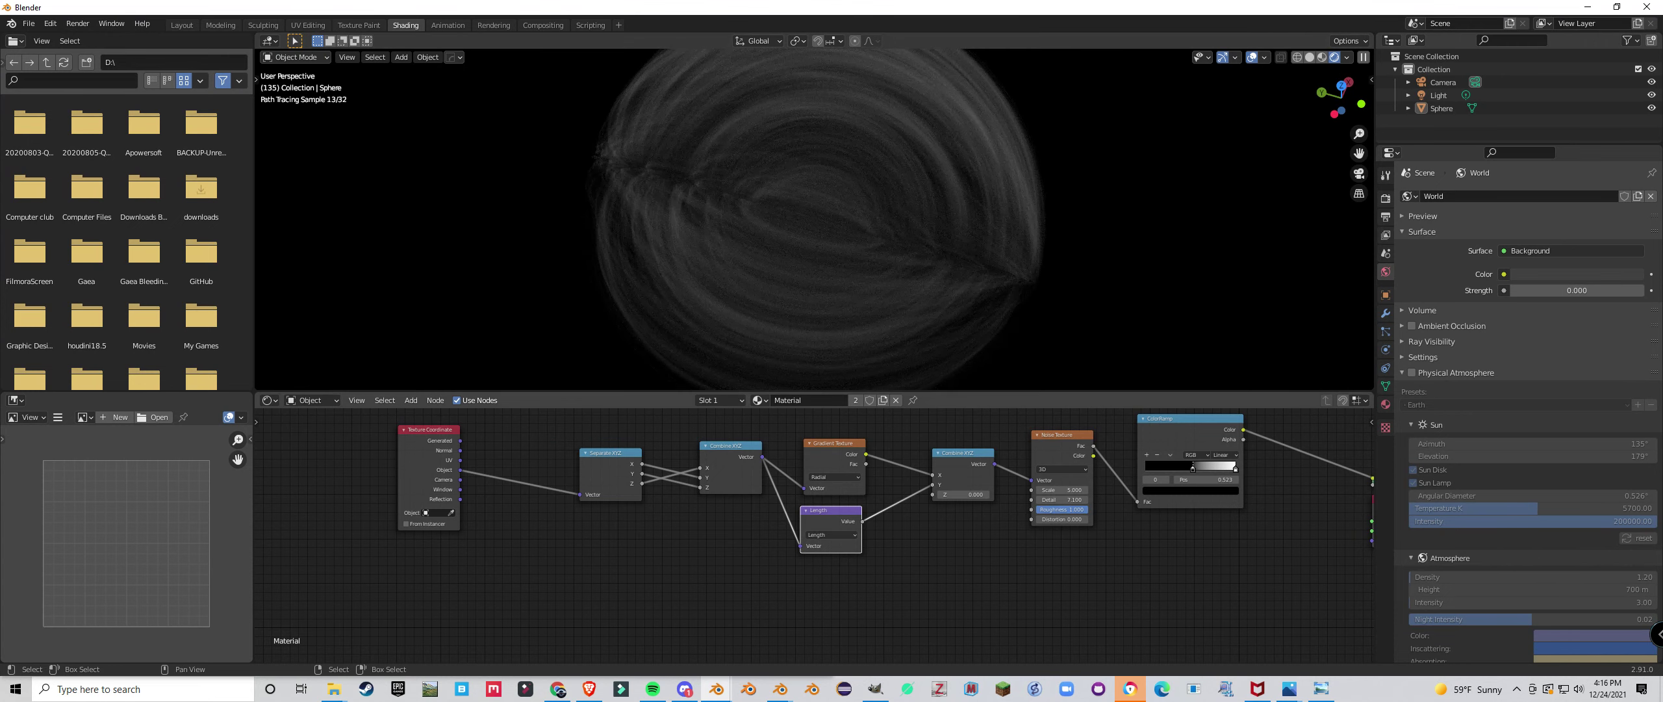
Preview the Length node's value on the half sphere and view its shading from the side.
middle_click_drag(823, 520, 806, 515)
left_click(806, 516, "ctrl+shift")
scroll(812, 279, "down", 1)
middle_click_drag(806, 273, 821, 154)
scroll(835, 150, "up", 1)
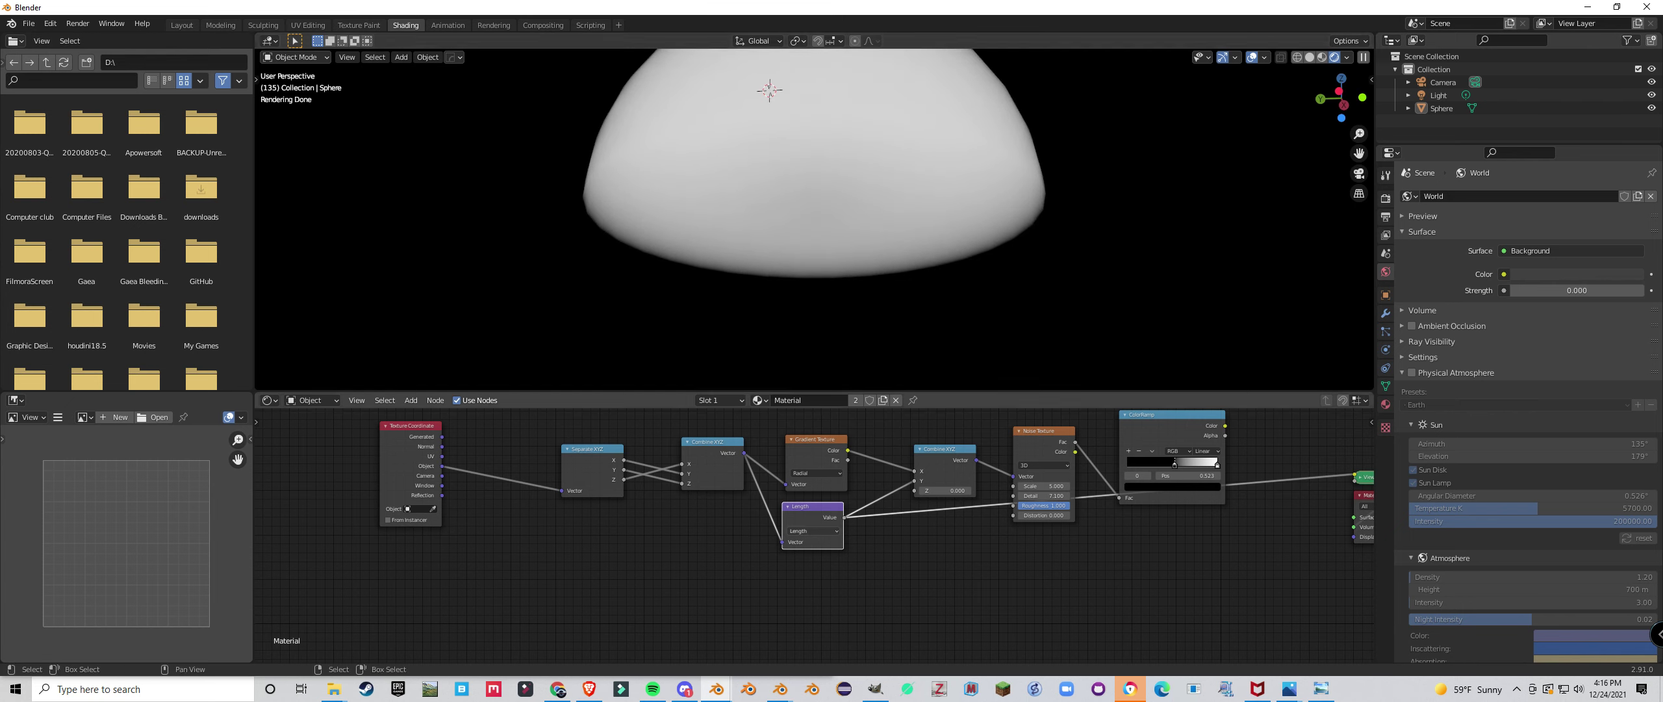
Preview the Texture Coordinate node's Object output on the half sphere and view its colours from several angles.
scroll(812, 215, "up", 2)
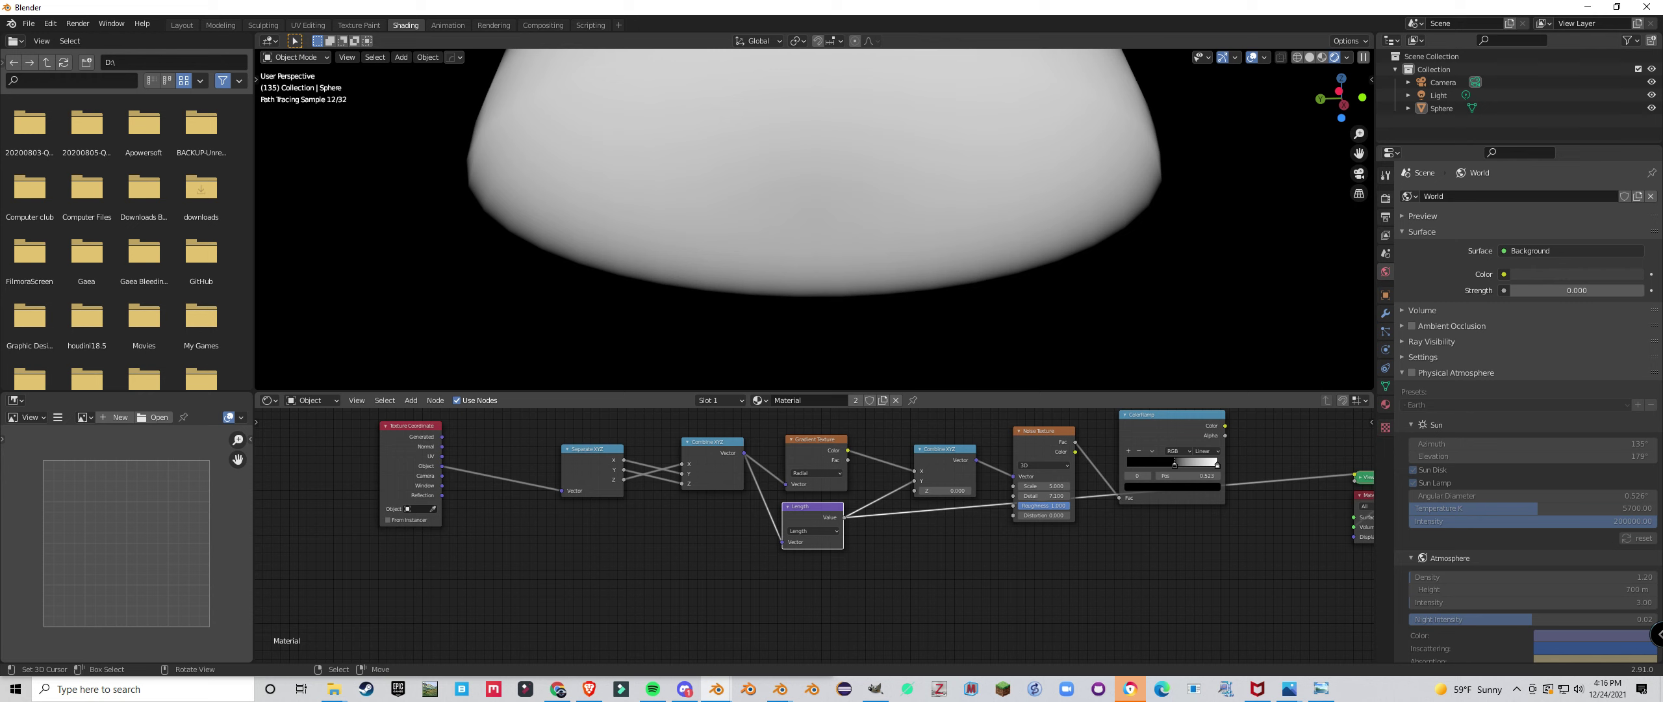
left_click(406, 455)
left_click(406, 455, "ctrl+shift")
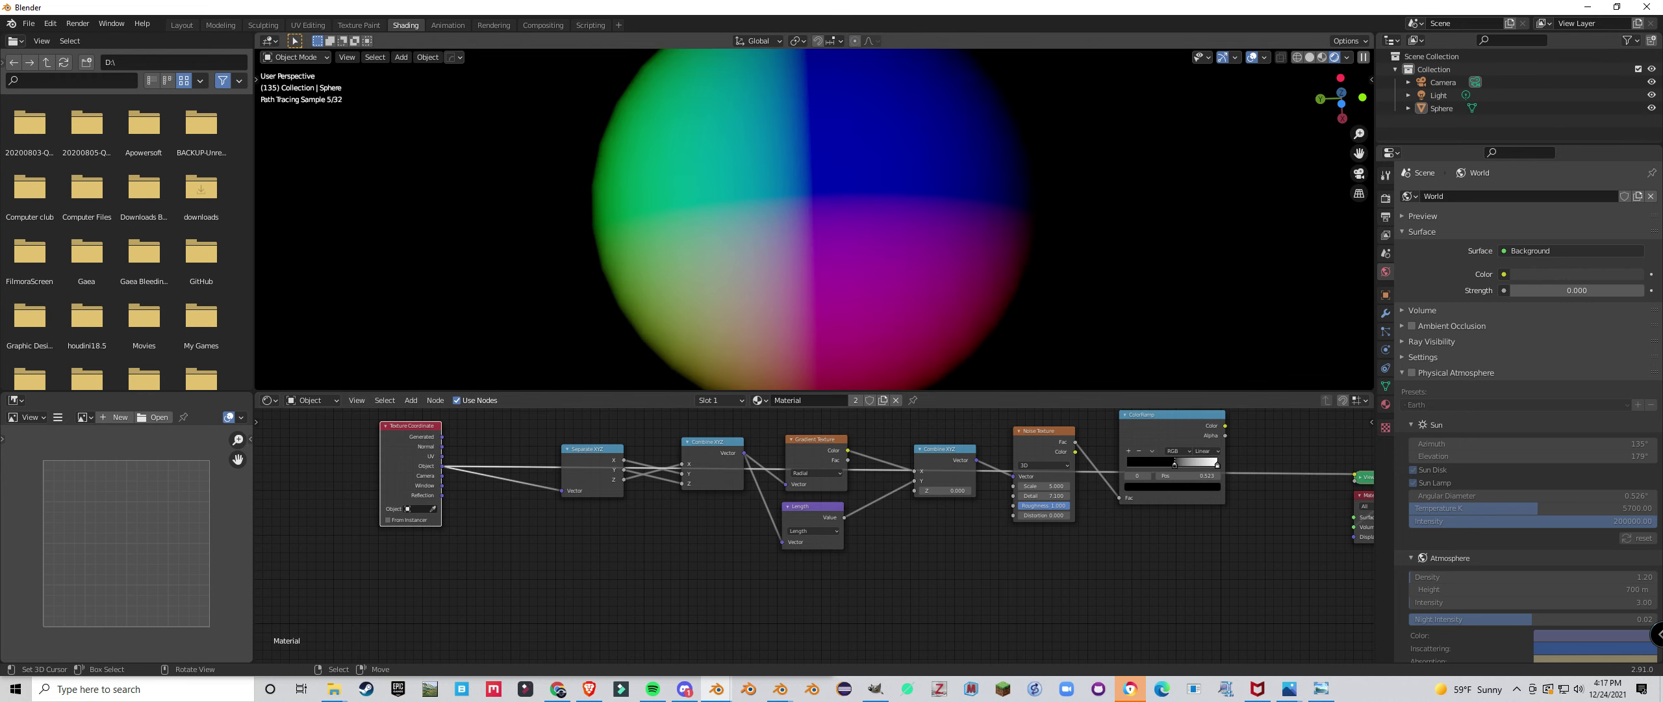
scroll(812, 215, "down", 2)
middle_click_drag(812, 214, 748, 208)
mouse_move(749, 296)
middle_mouse_down()
mouse_move(736, 318)
mouse_move(843, 283)
mouse_move(846, 265)
middle_mouse_up()
Switch the viewport to solid shading, show the object's transform values, and look at the half sphere's flat underside.
key("z")
left_click(809, 319)
scroll(844, 284, "up", 2)
key("n")
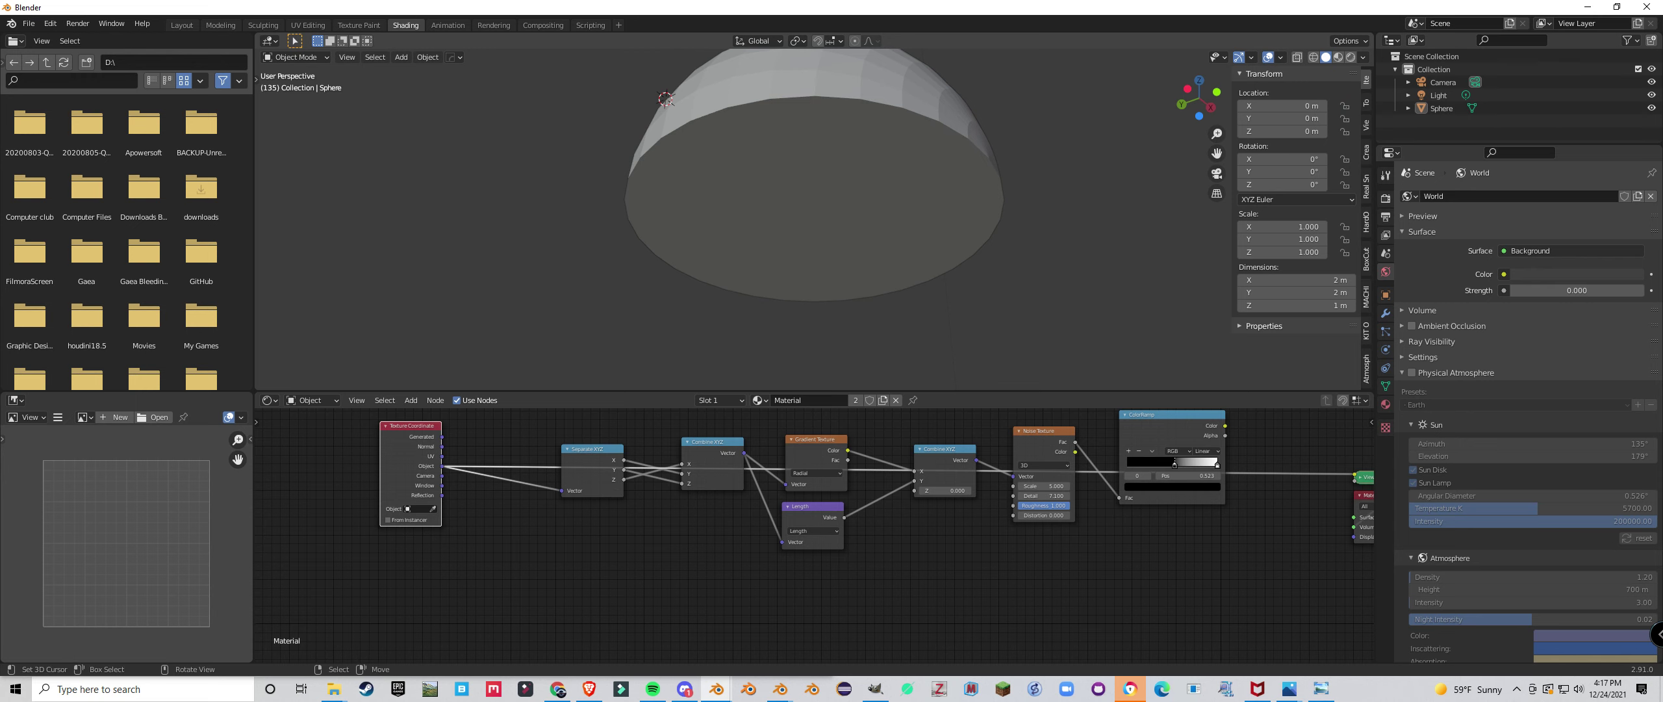
scroll(814, 532, "up", 2)
left_click(815, 532)
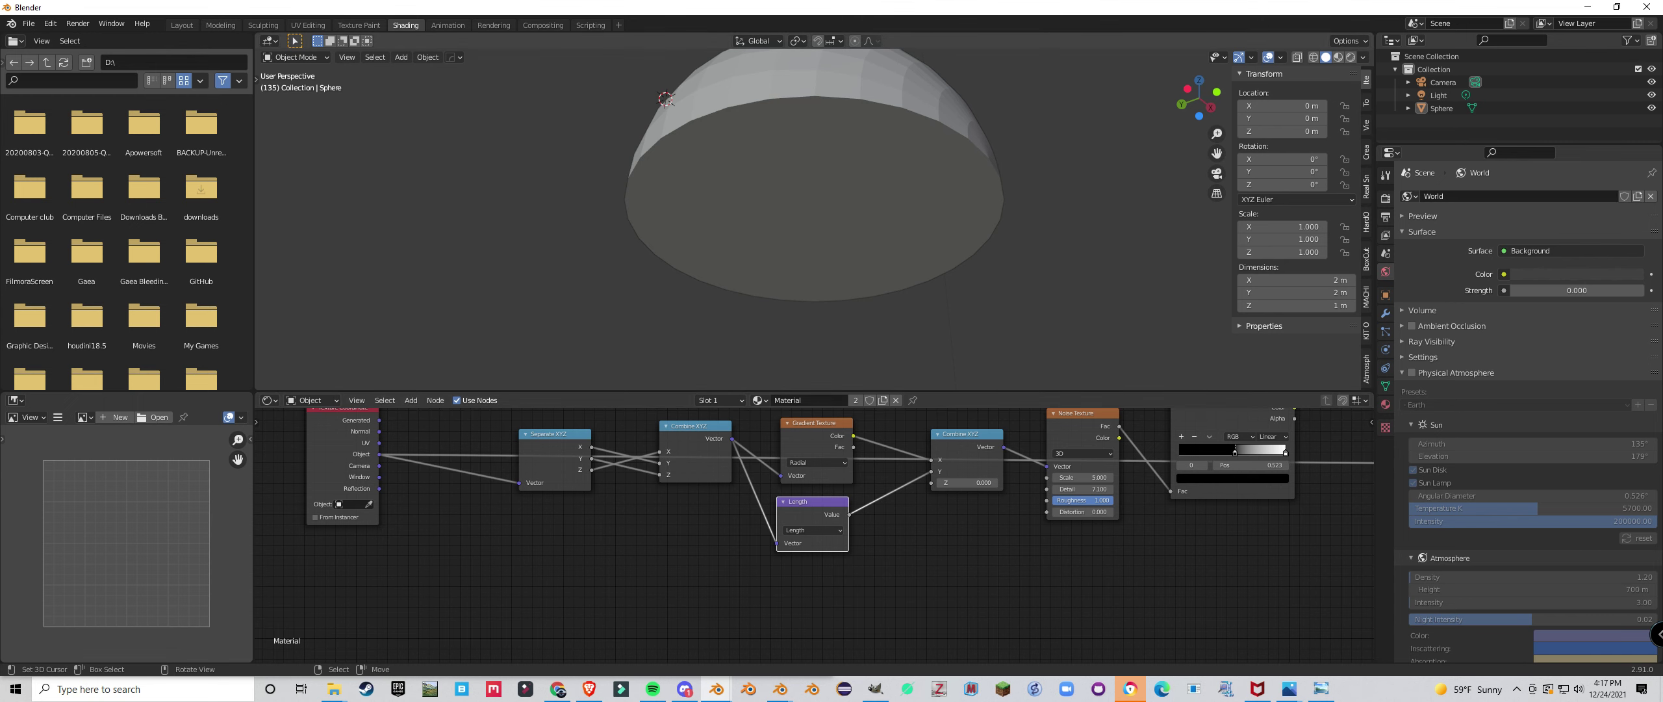
scroll(820, 260, "up", 1)
middle_click_drag(820, 260, 828, 250)
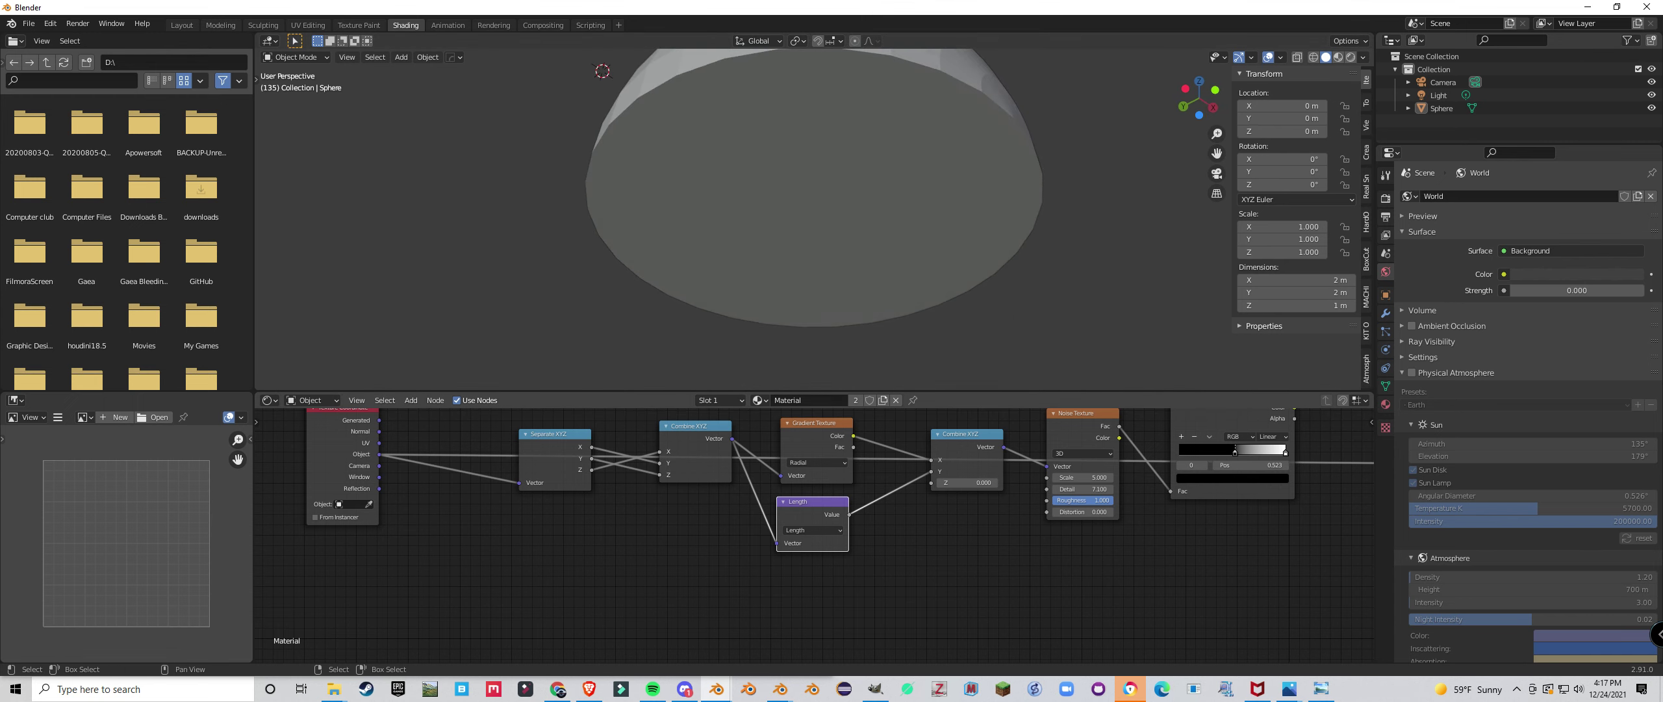
middle_click_drag(663, 461, 825, 476)
scroll(825, 475, "up", 2)
left_click(448, 472)
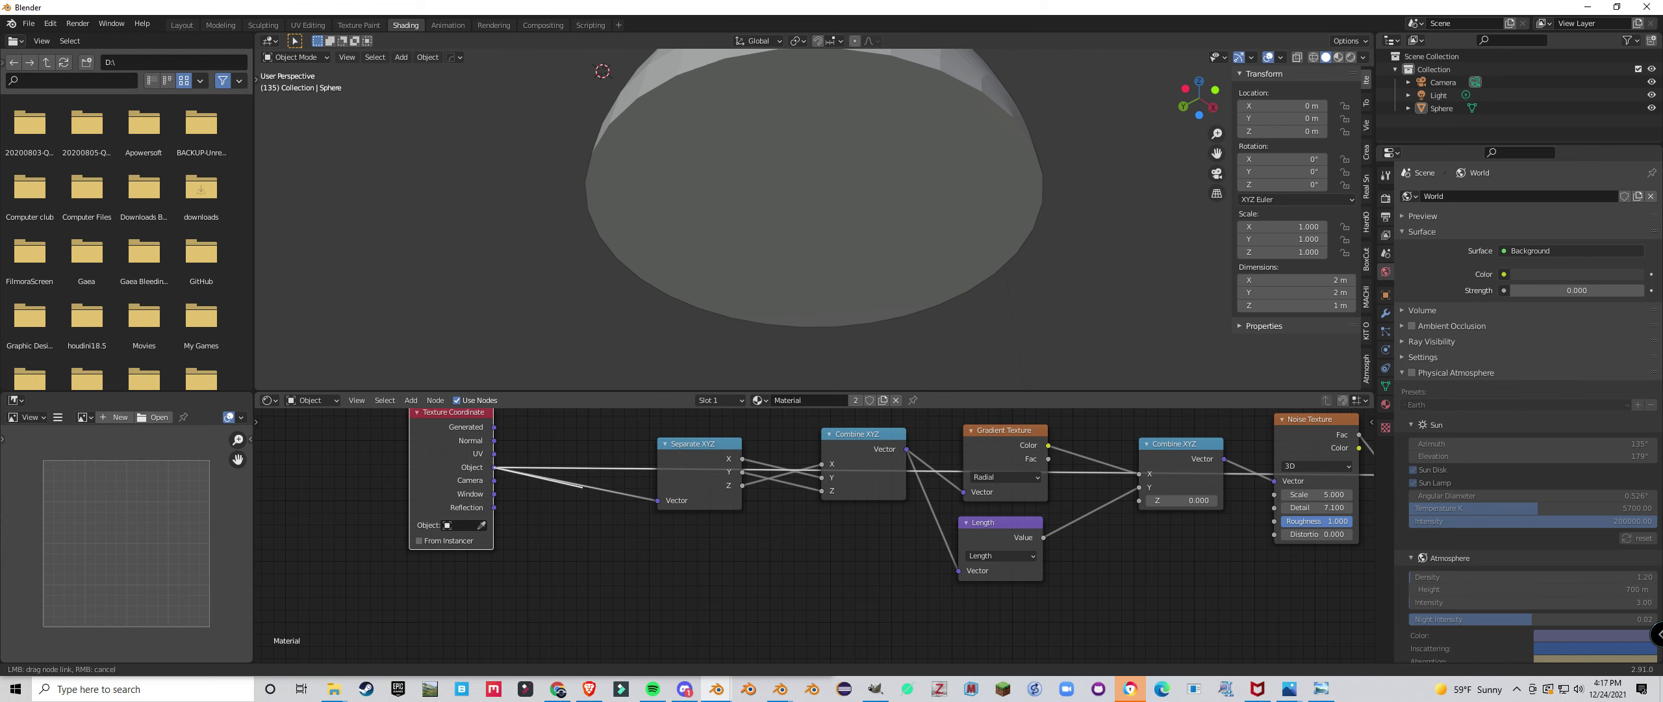
left_click_drag(580, 485, 588, 487)
left_click(594, 487)
scroll(598, 488, "down", 3)
scroll(1144, 497, "up", 2)
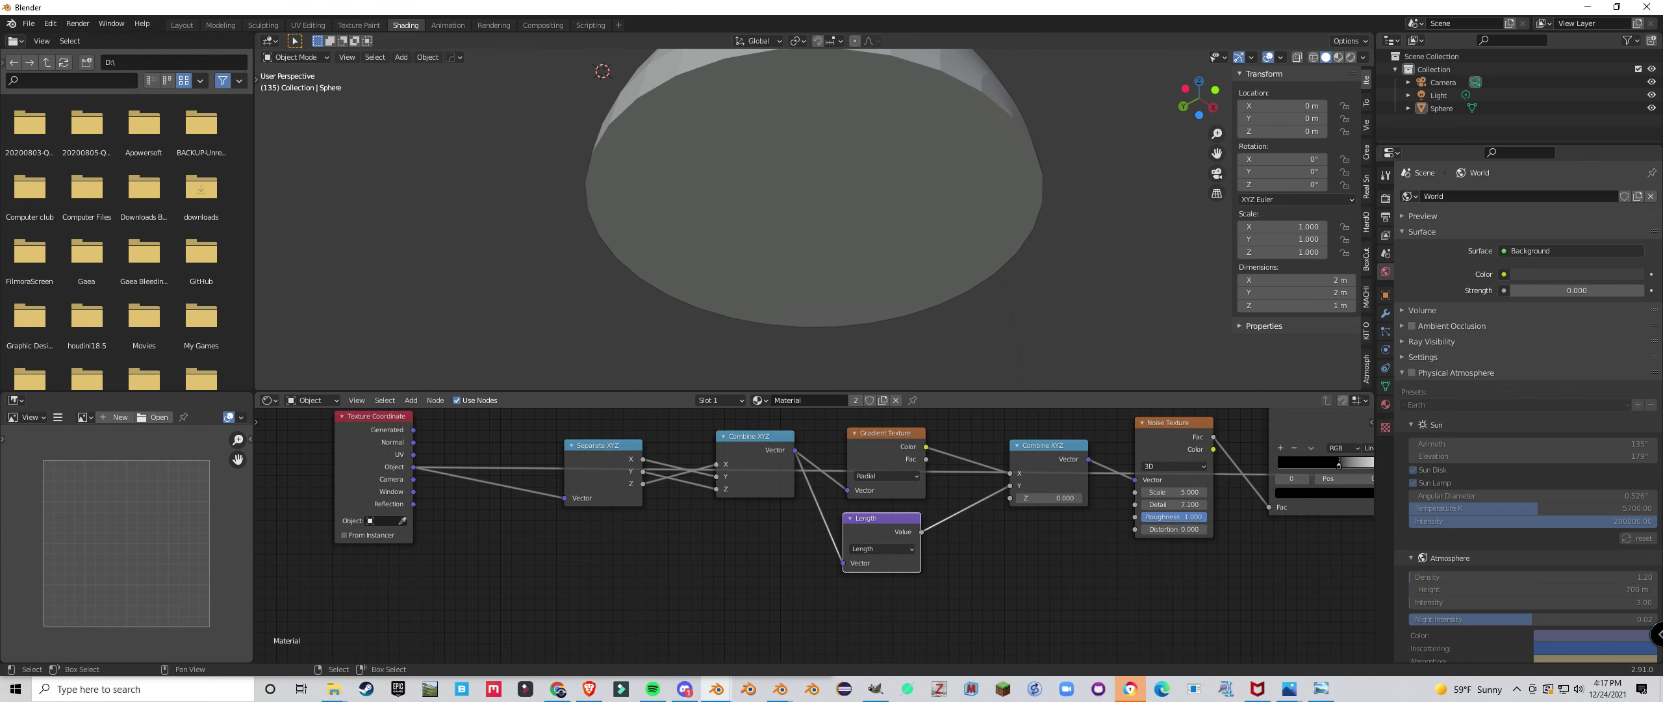
Move the Texture Coordinate node farther from Separate XYZ and add a reroute point on the link between them.
scroll(813, 527, "up", 3)
scroll(814, 528, "down", 3)
middle_click_drag(813, 527, 1051, 525)
scroll(783, 541, "up", 2)
scroll(767, 546, "down", 4)
scroll(613, 564, "down", 5)
scroll(677, 579, "up", 4)
scroll(796, 559, "up", 2)
scroll(1050, 525, "up", 1)
left_click_drag(657, 442, 521, 434)
right_click_drag(717, 446, 716, 508, "shift")
Connect the ColorRamp's colour to the Viewer node to preview it on the half sphere.
scroll(622, 552, "down", 3)
middle_click_drag(622, 553, 416, 560)
scroll(510, 563, "down", 3)
scroll(815, 535, "up", 2)
left_click(1073, 475)
left_click(1073, 475, "ctrl+shift")
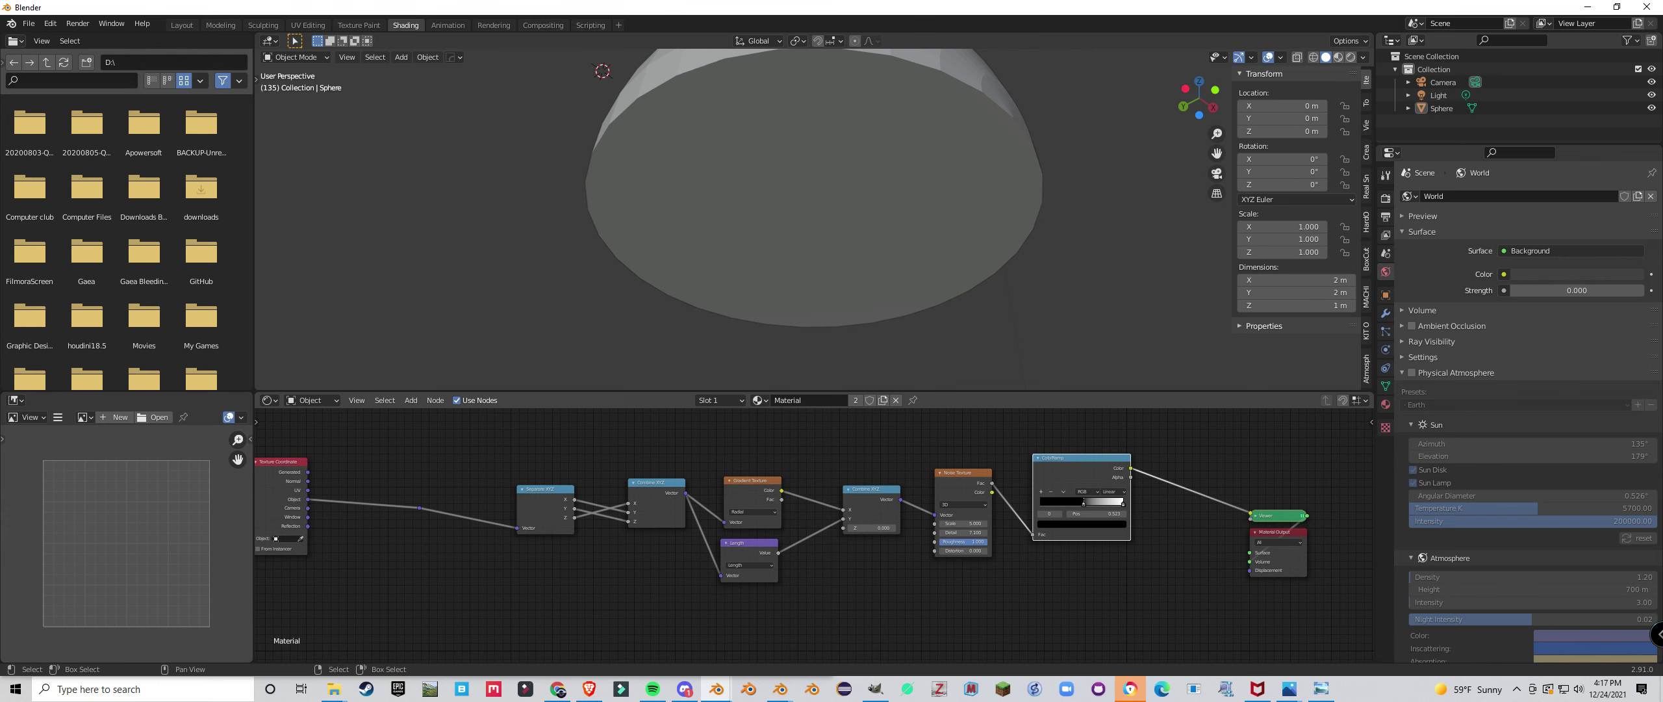
Move the Length and Gradient Texture nodes closer to the second Combine XYZ node.
scroll(814, 535, "up", 4)
left_click_drag(724, 551, 778, 557)
left_click_drag(731, 469, 779, 474)
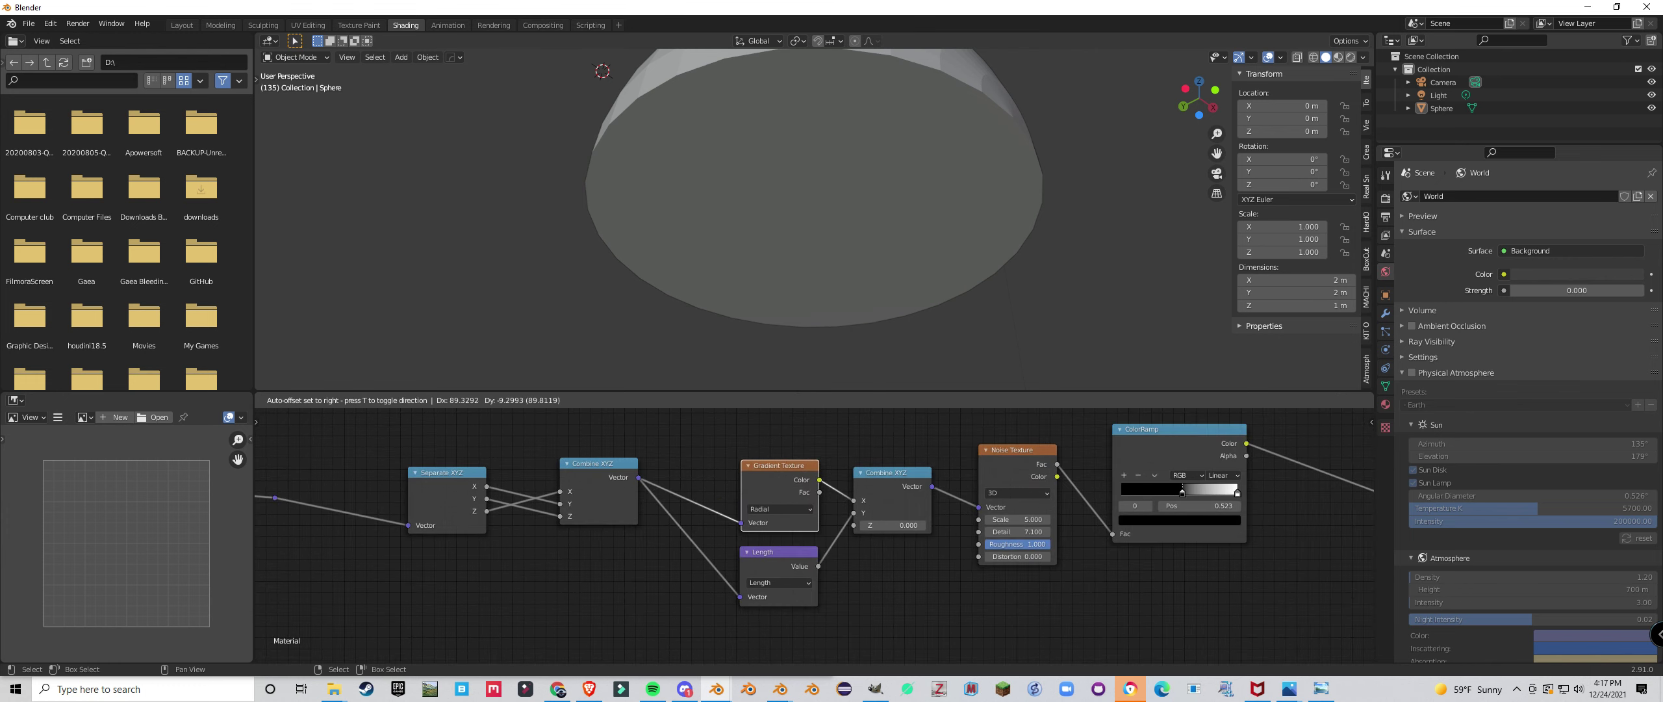
scroll(780, 474, "down", 3)
middle_click_drag(779, 474, 730, 461)
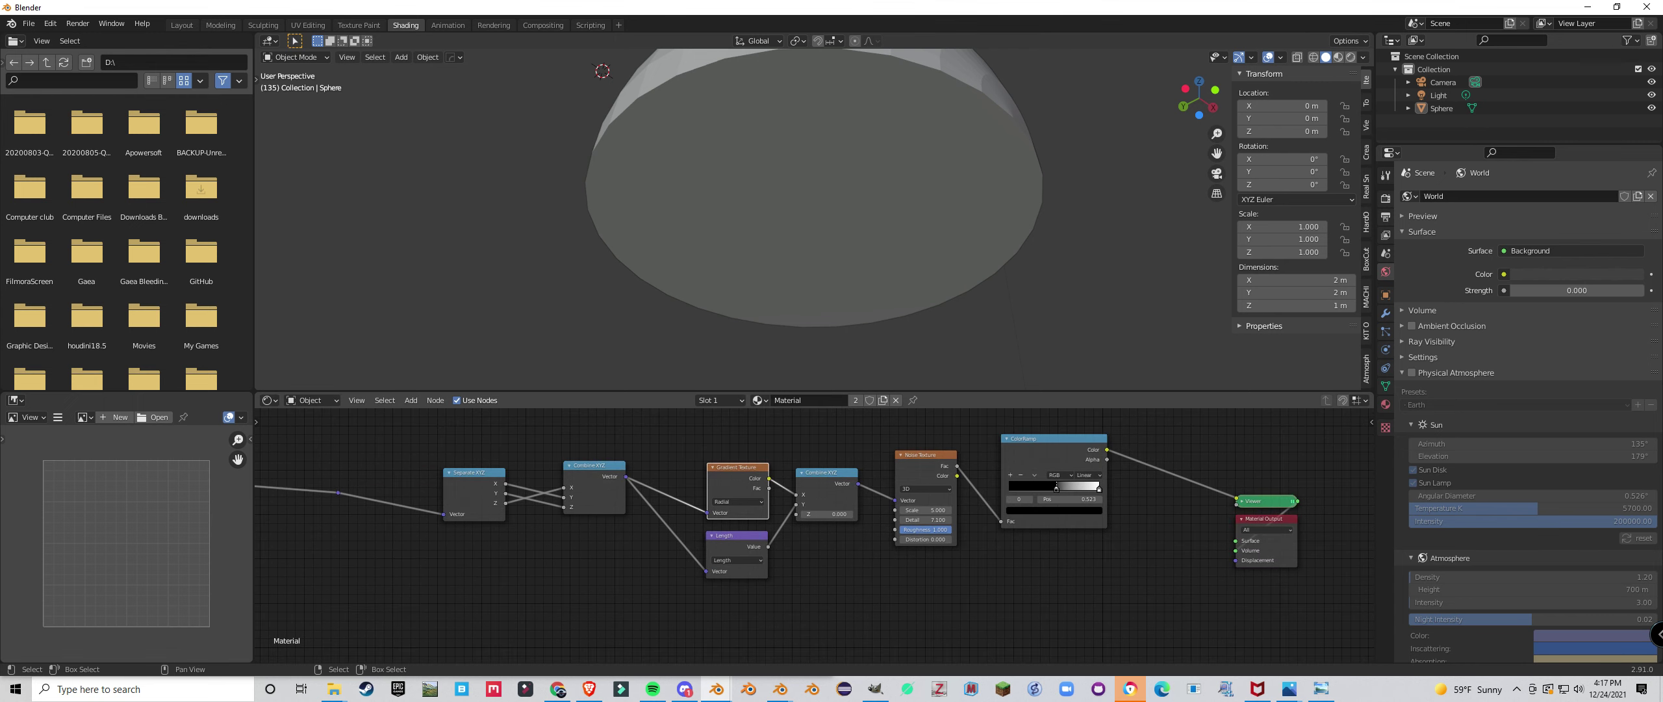
Disconnect the Gradient Texture's colour from the second Combine XYZ's X input.
scroll(833, 535, "up", 1)
left_click(720, 542)
left_click_drag(749, 494, 748, 491)
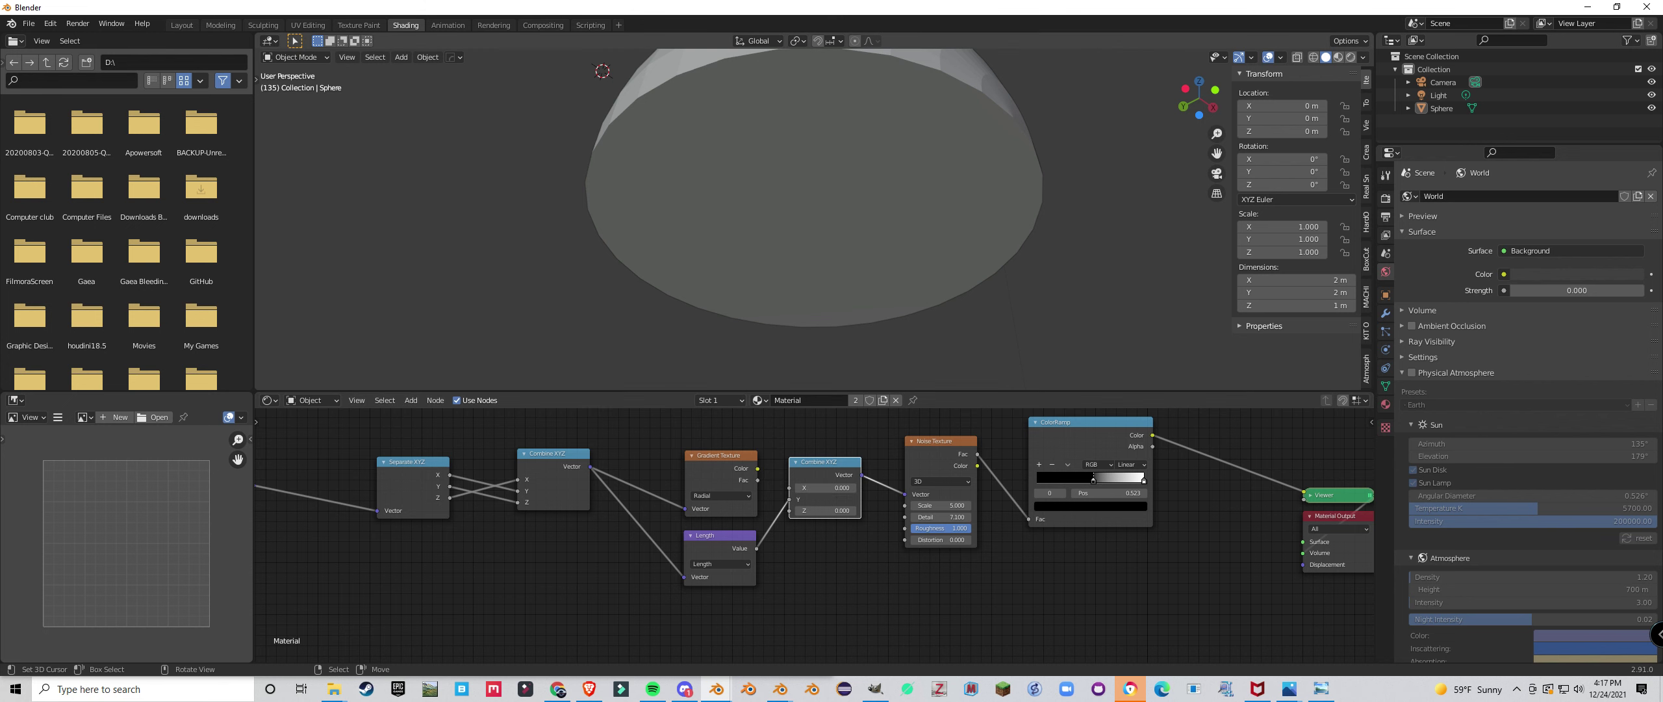
Switch the viewport to rendered shading and examine the pattern produced by the Length value alone.
key("z")
scroll(853, 247, "down", 2)
middle_click_drag(853, 247, 828, 346)
scroll(837, 331, "up", 1)
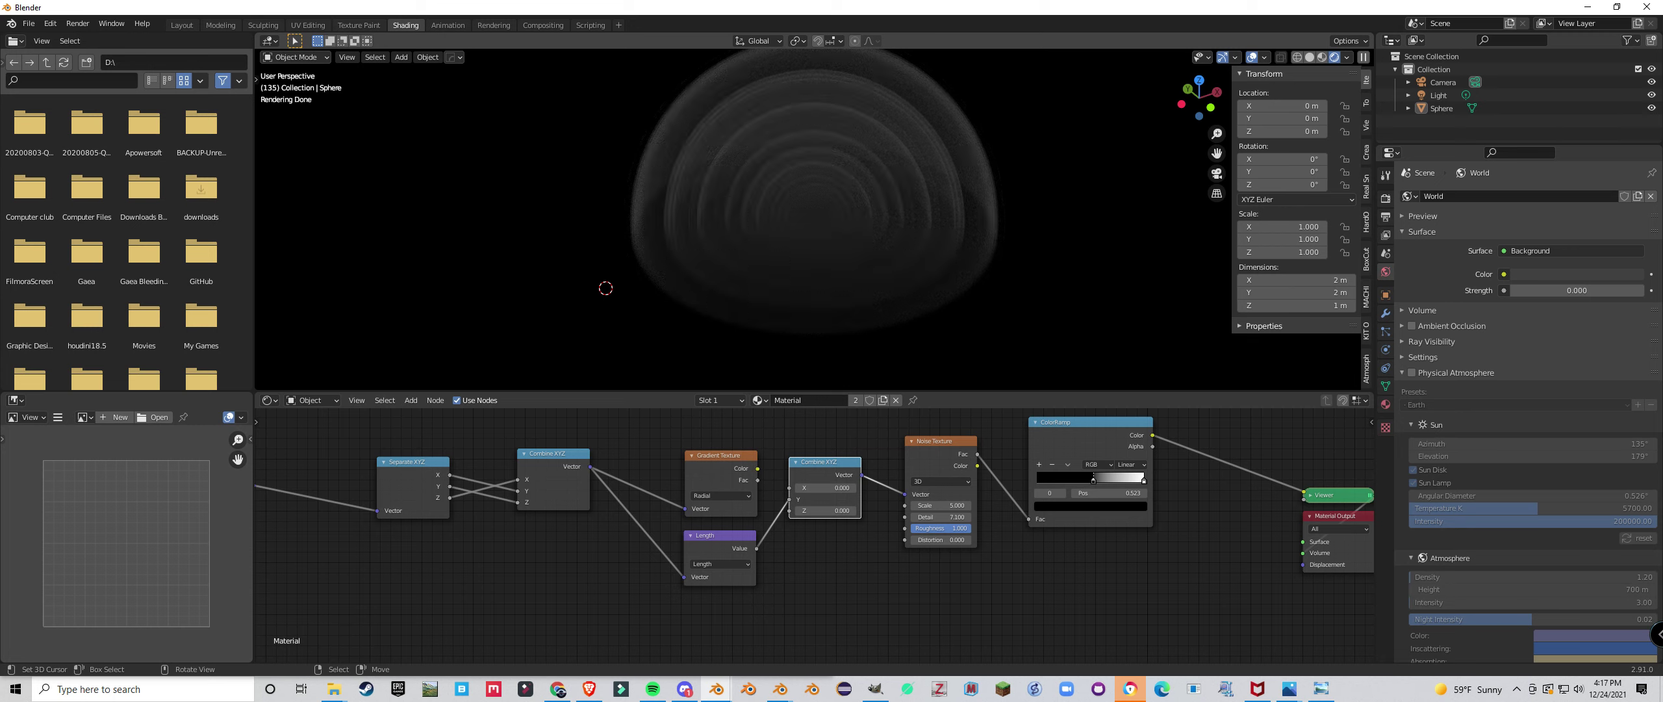
scroll(828, 346, "up", 2)
middle_click_drag(828, 347, 813, 323)
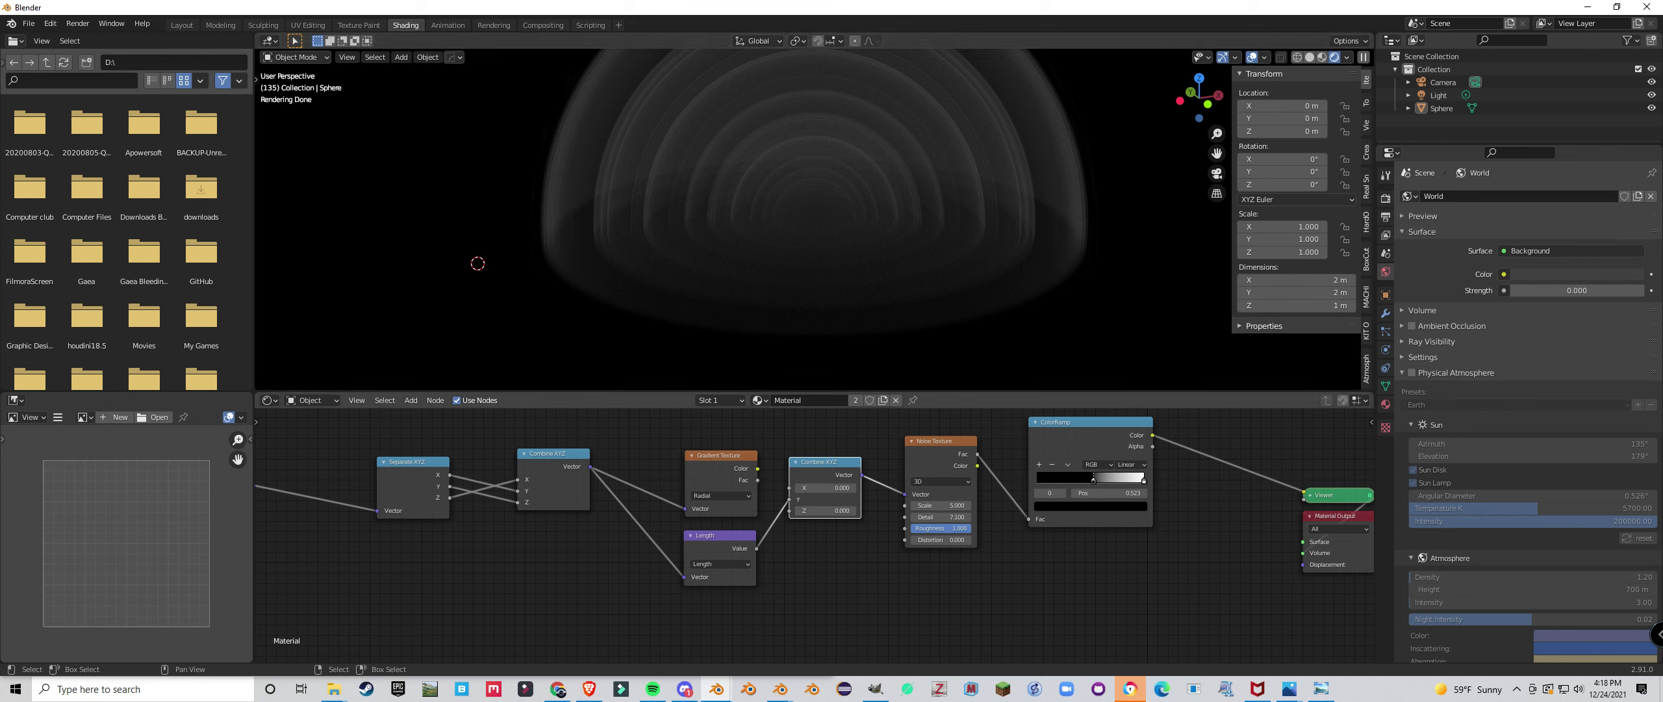
Relink the Gradient Texture's colour to the second Combine XYZ's X input and view the pattern from several angles.
left_click_drag(758, 467, 789, 487)
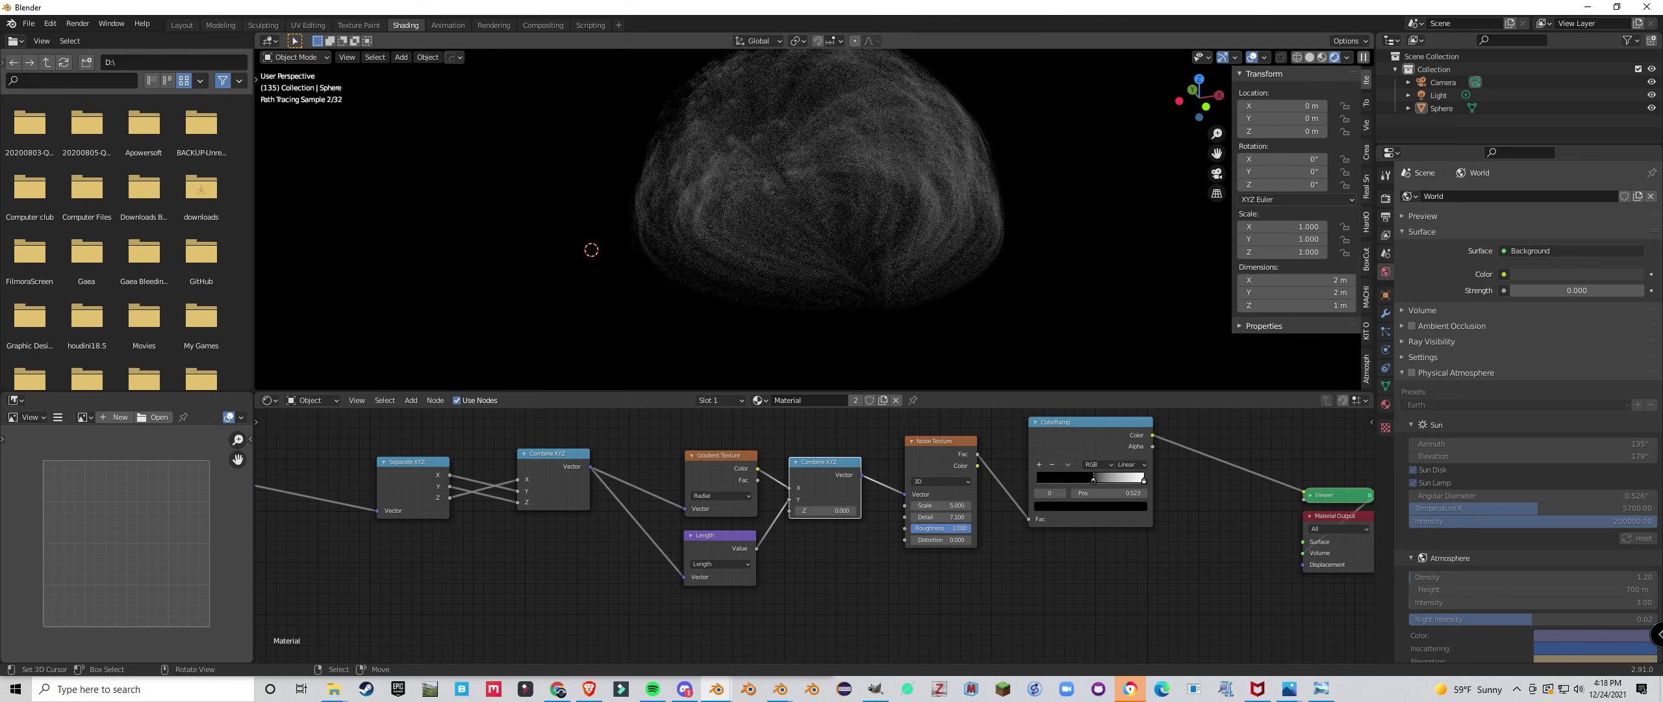
middle_click_drag(593, 258, 630, 237)
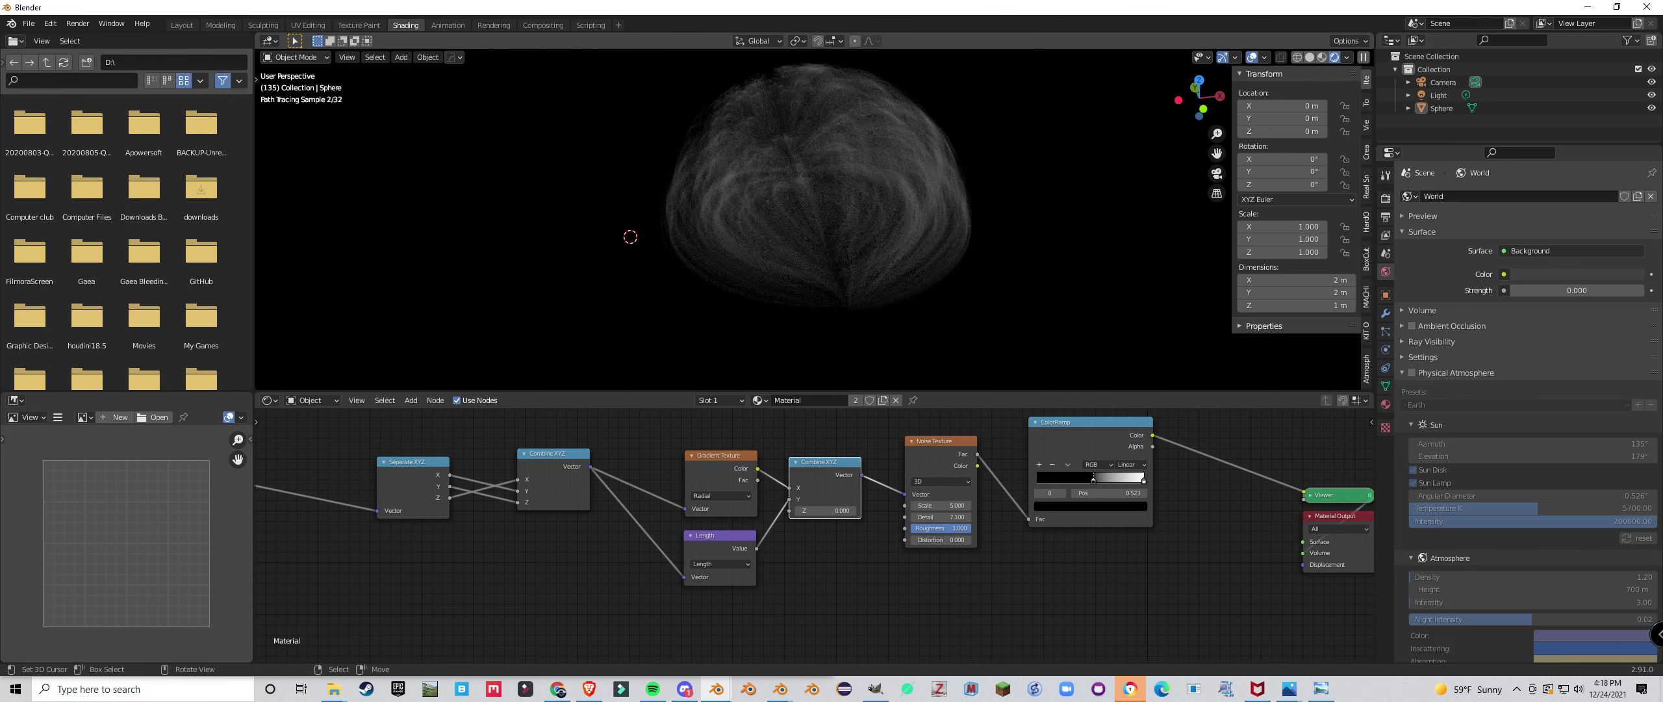
scroll(814, 537, "down", 5)
middle_click_drag(905, 530, 810, 513)
scroll(810, 513, "up", 3)
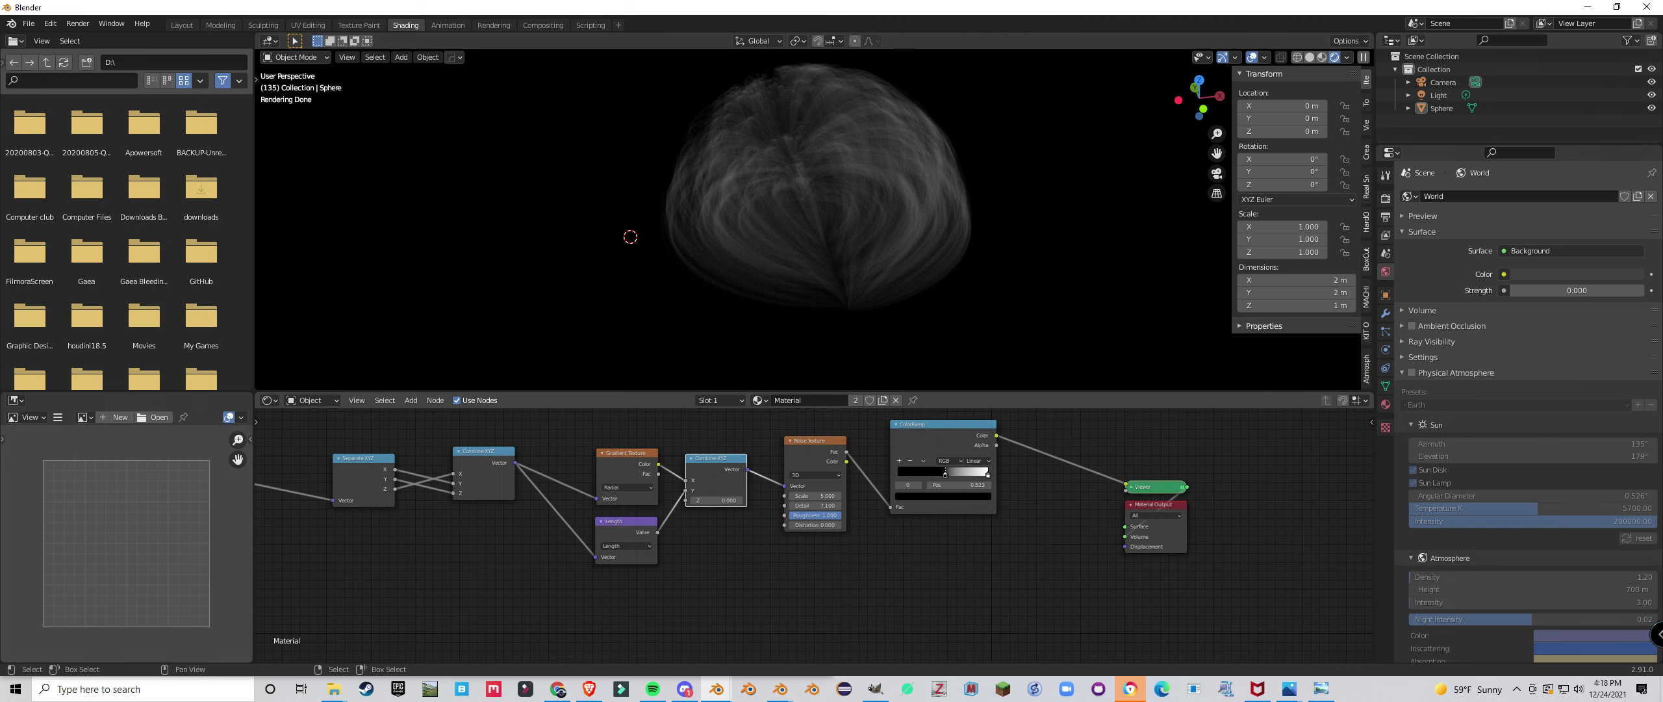
middle_click_drag(630, 236, 728, 241)
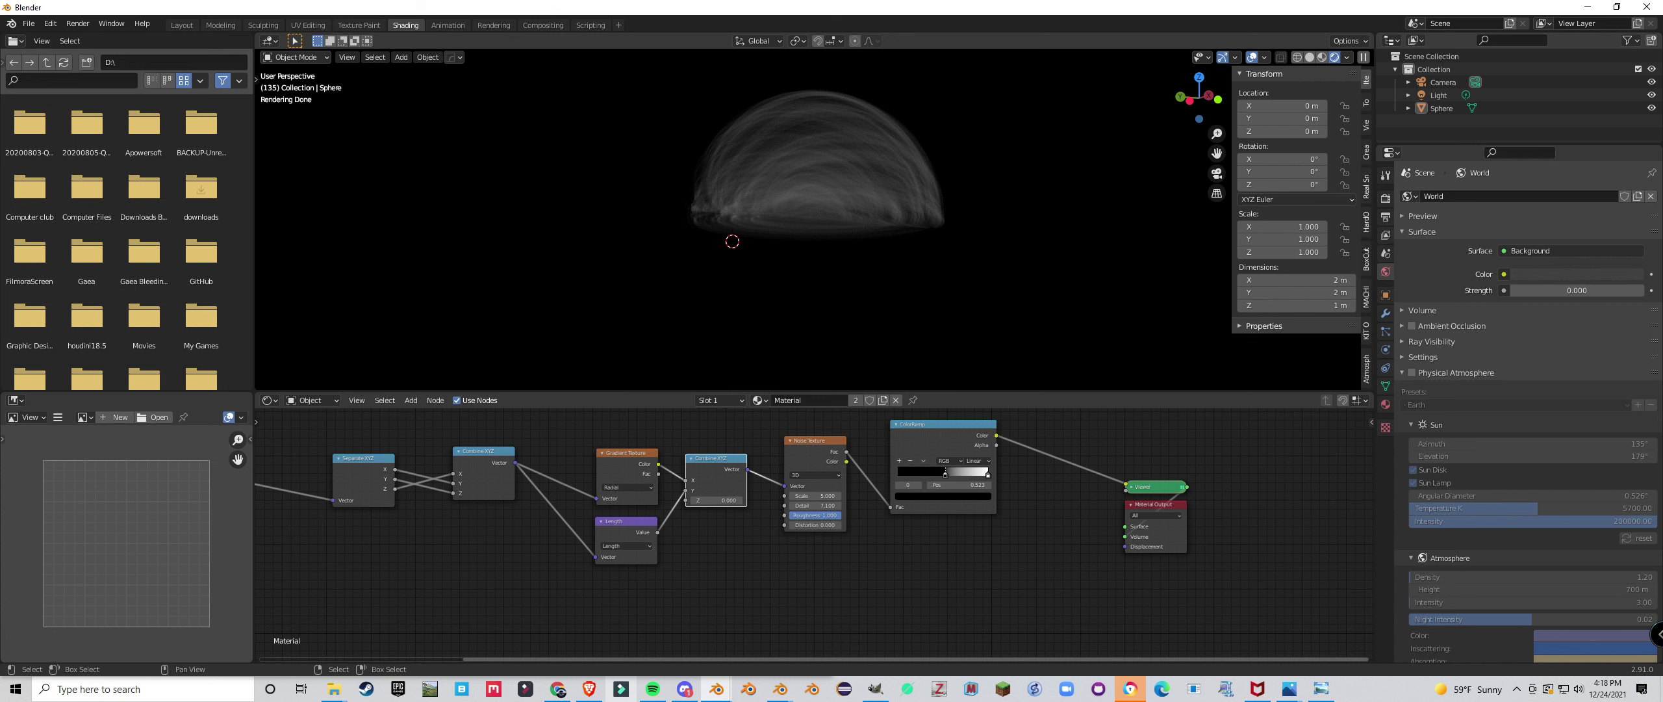
Switch to Chrome and examine the flares in the oct_1_2015_flare_8k.jpg reference photo of the sun.
left_click(558, 689)
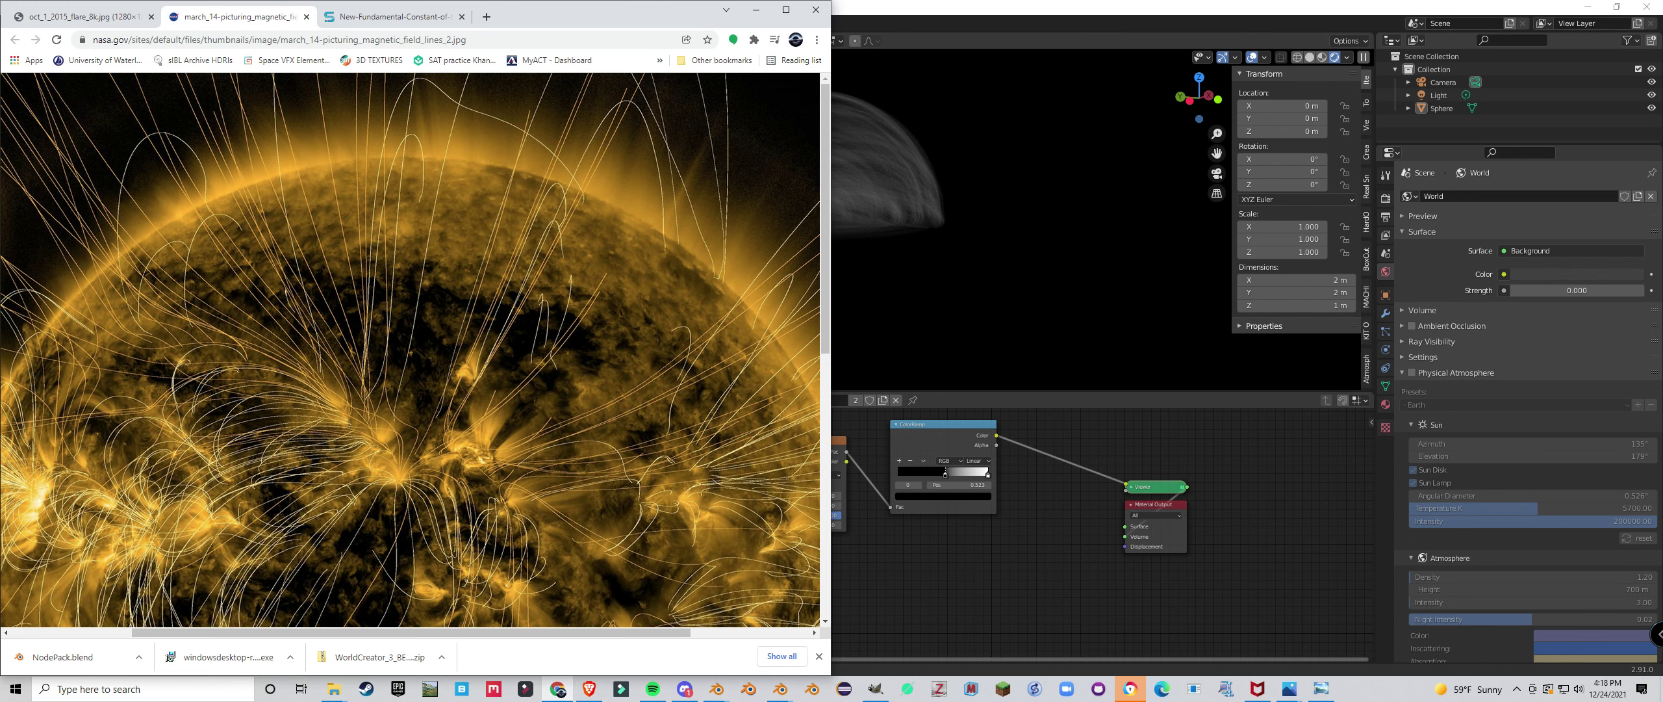
left_click(87, 17)
scroll(410, 349, "up", 3)
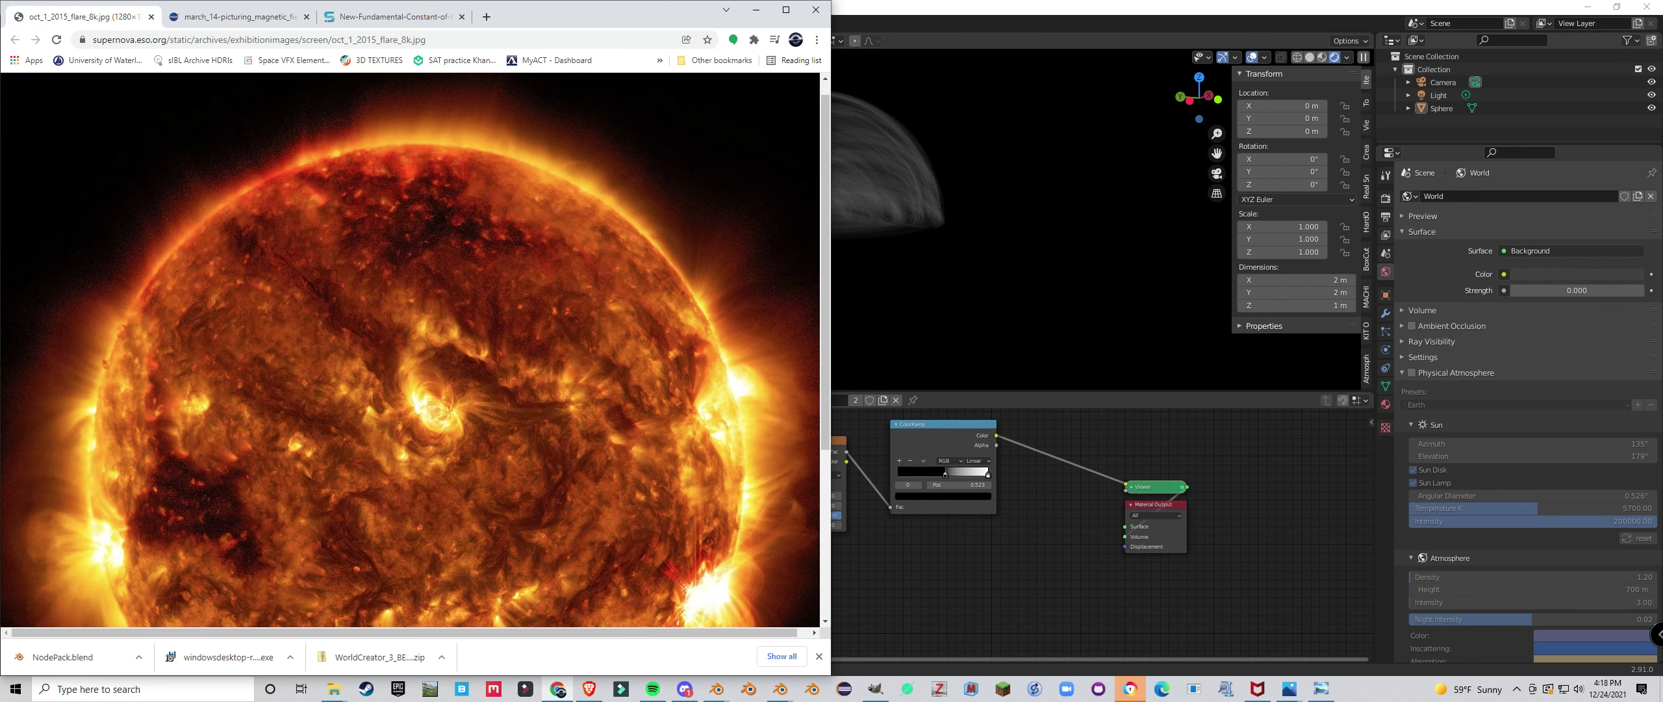
scroll(415, 351, "down", 3)
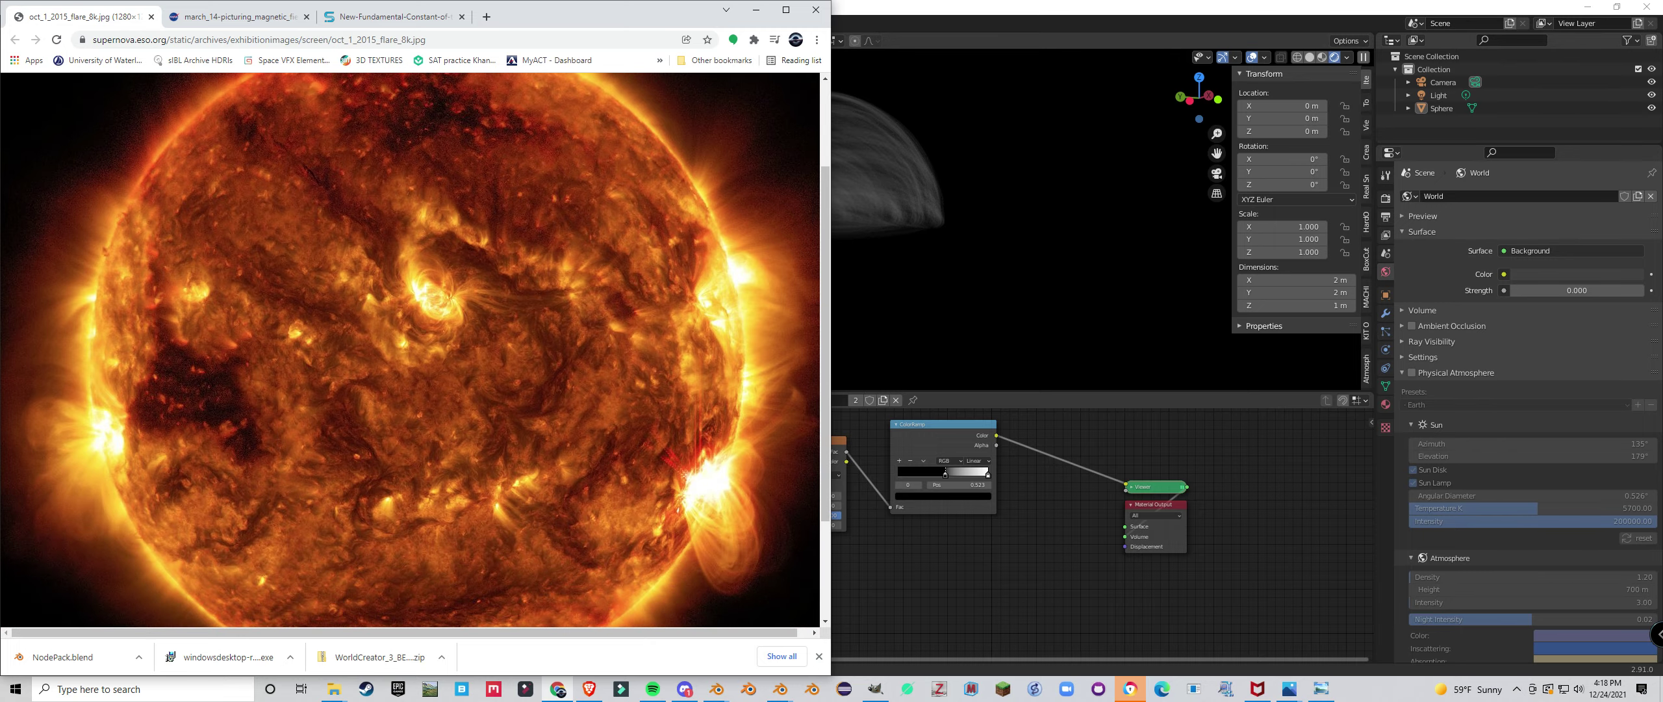
Return to Blender and examine the arching lines on the half sphere from the side and up close.
left_click(929, 565)
scroll(851, 267, "up", 1)
mouse_move(851, 267)
middle_mouse_down()
mouse_move(855, 331)
mouse_move(865, 279)
middle_mouse_up()
scroll(855, 312, "up", 2)
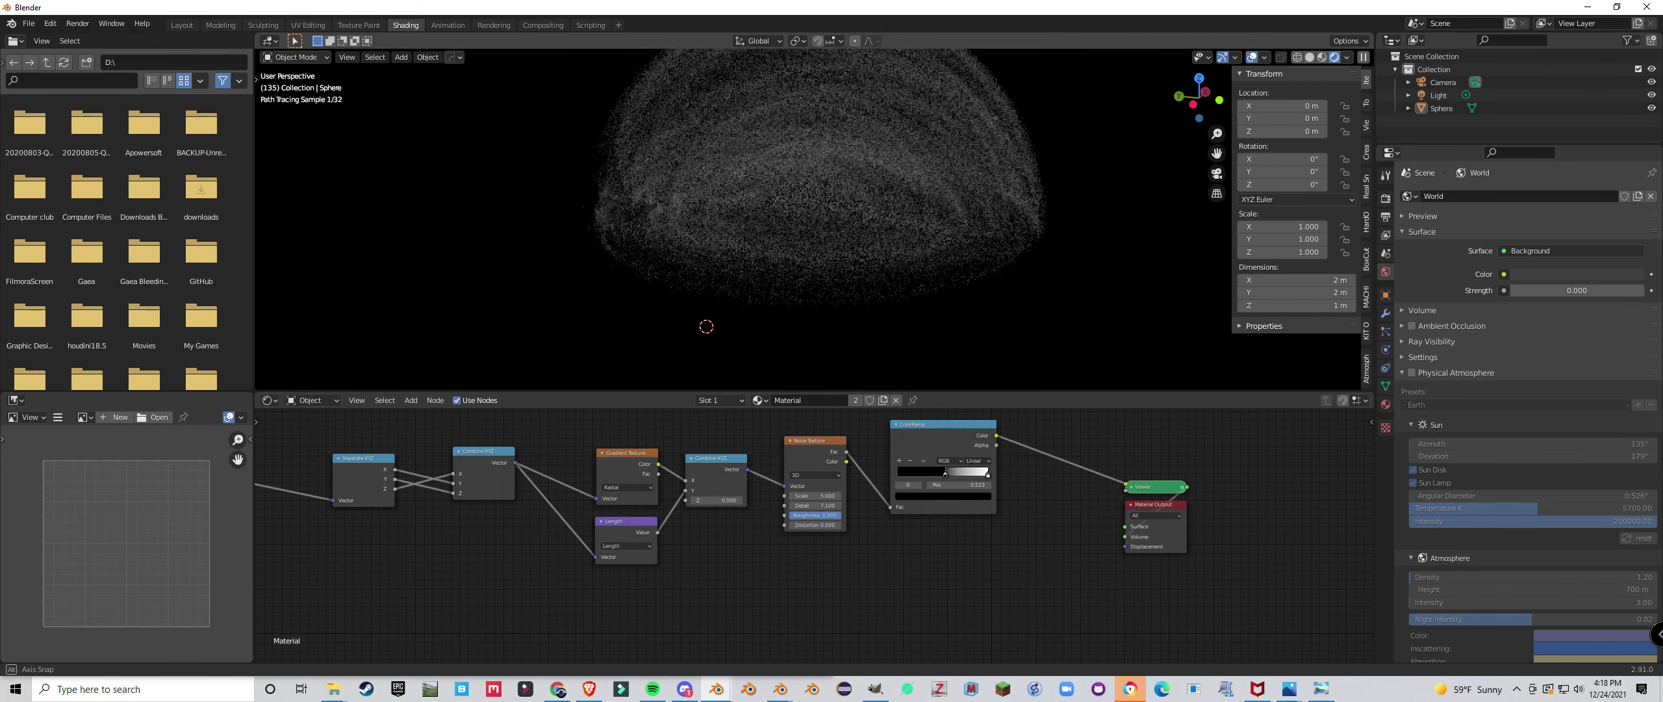
scroll(819, 175, "down", 3)
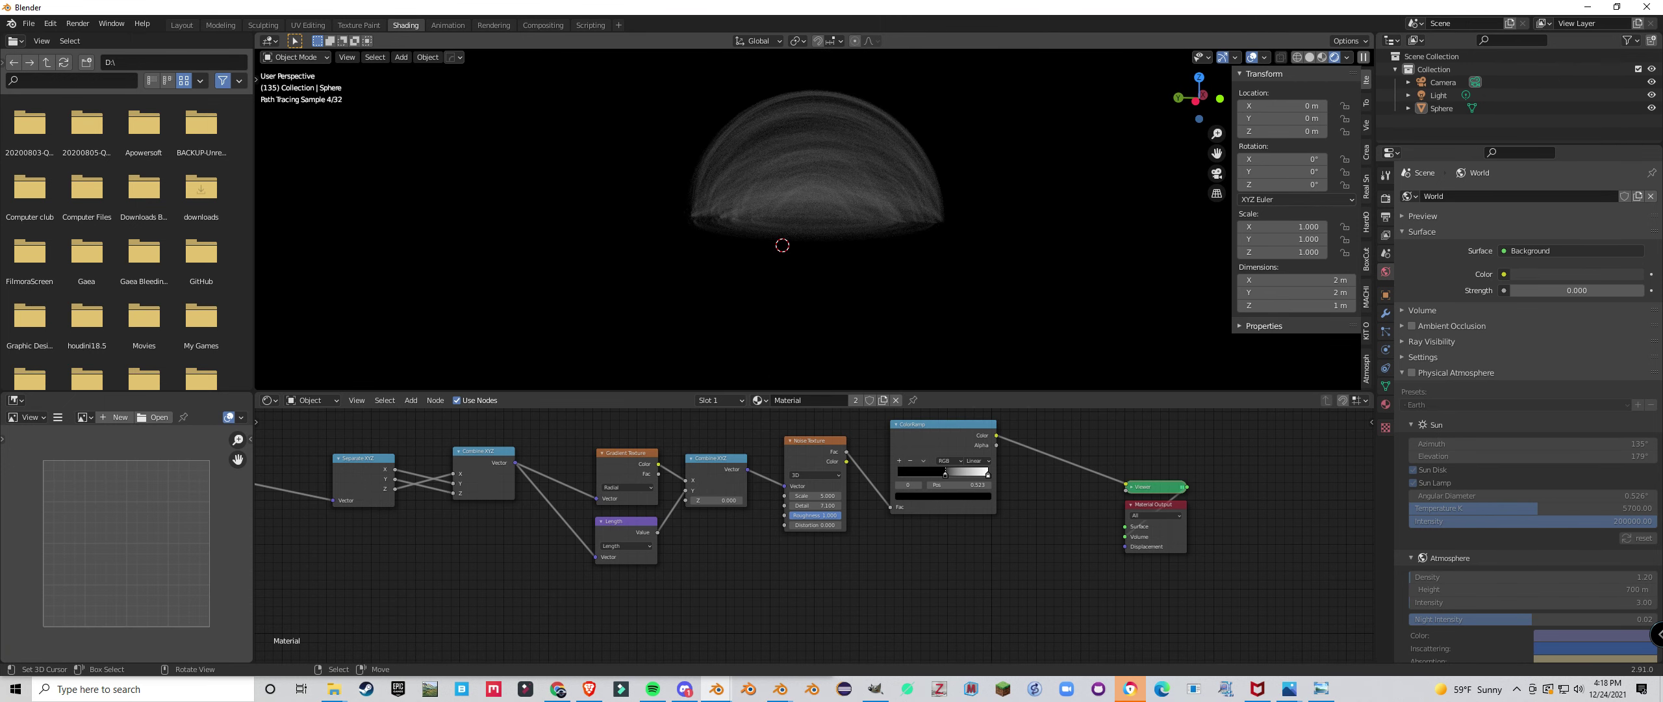
middle_click_drag(845, 260, 855, 256)
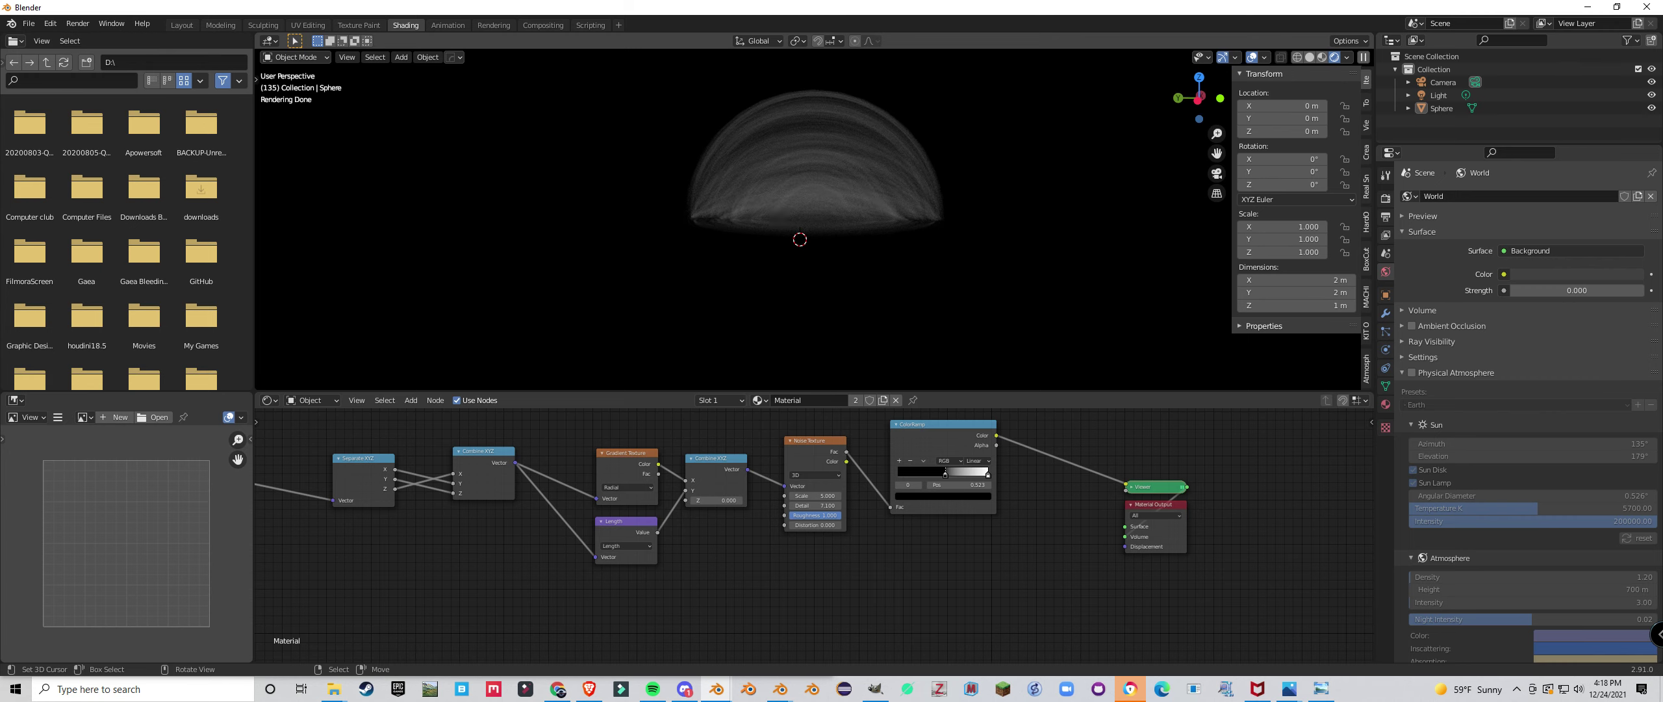
scroll(814, 219, "up", 1)
Check the sun flare photo in Chrome again, then compare it with the half sphere's lines seen from below in Blender.
left_click(558, 688)
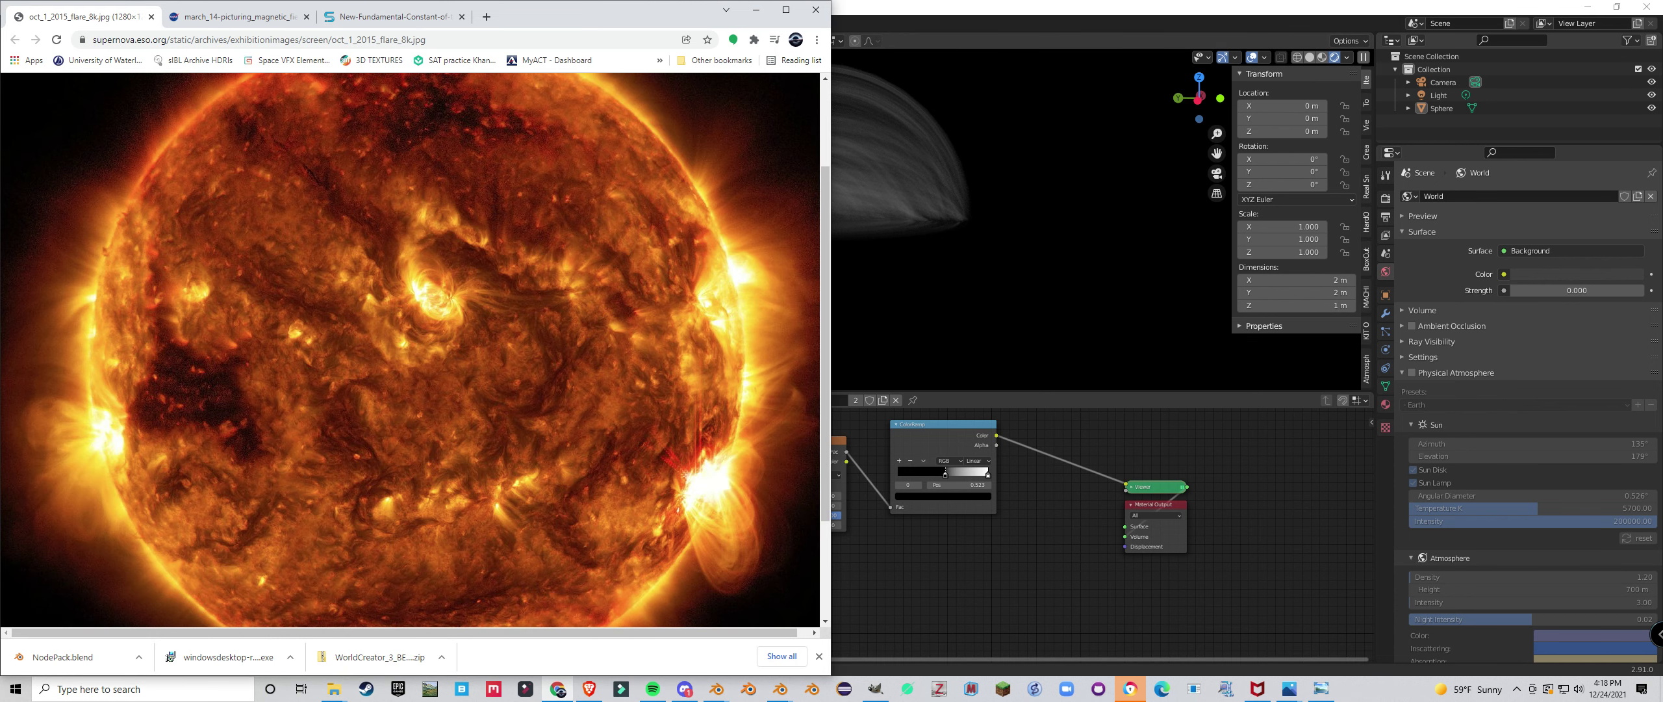
left_click(923, 572)
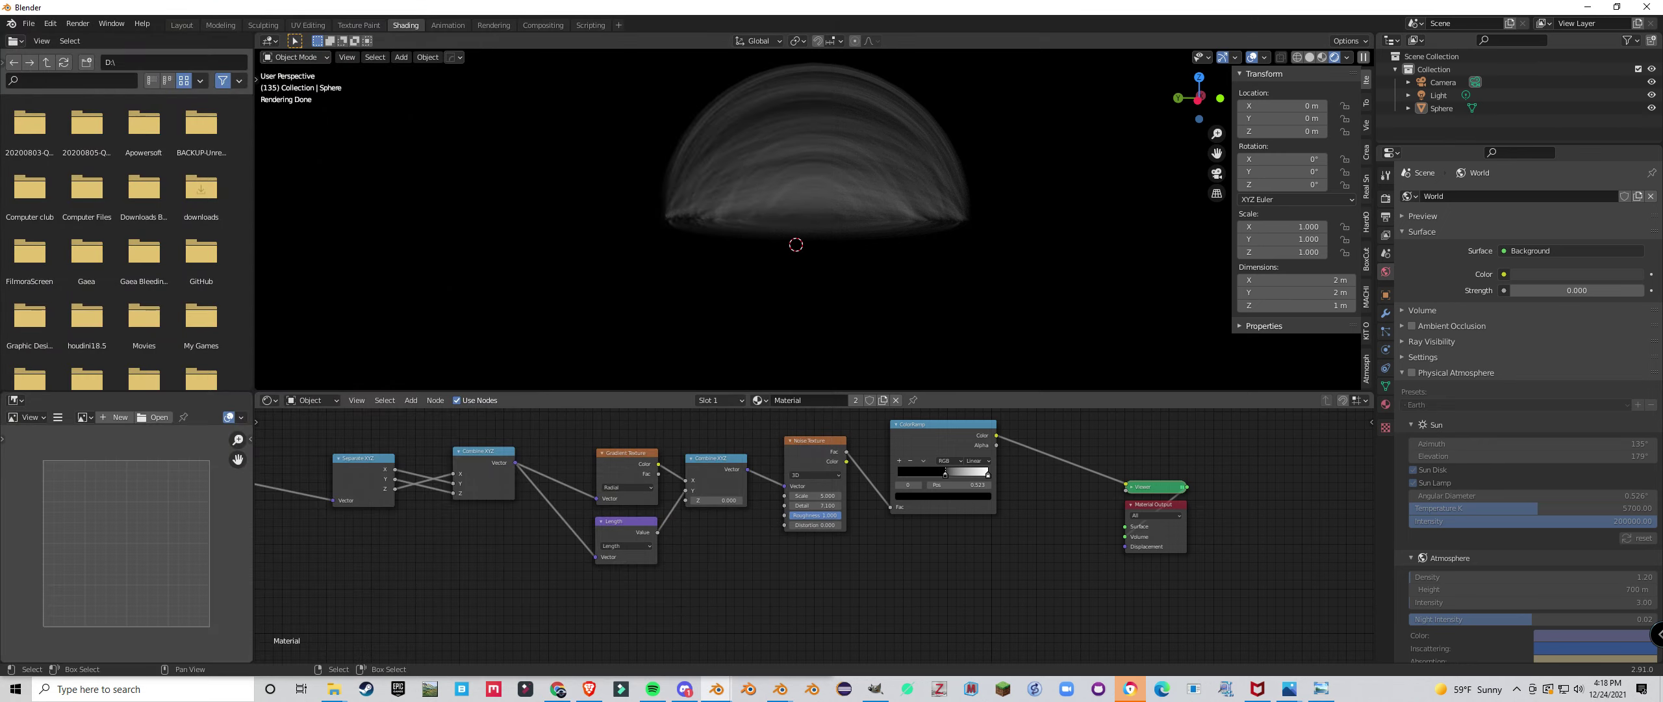
scroll(814, 219, "up", 2)
middle_click_drag(708, 153, 716, 211)
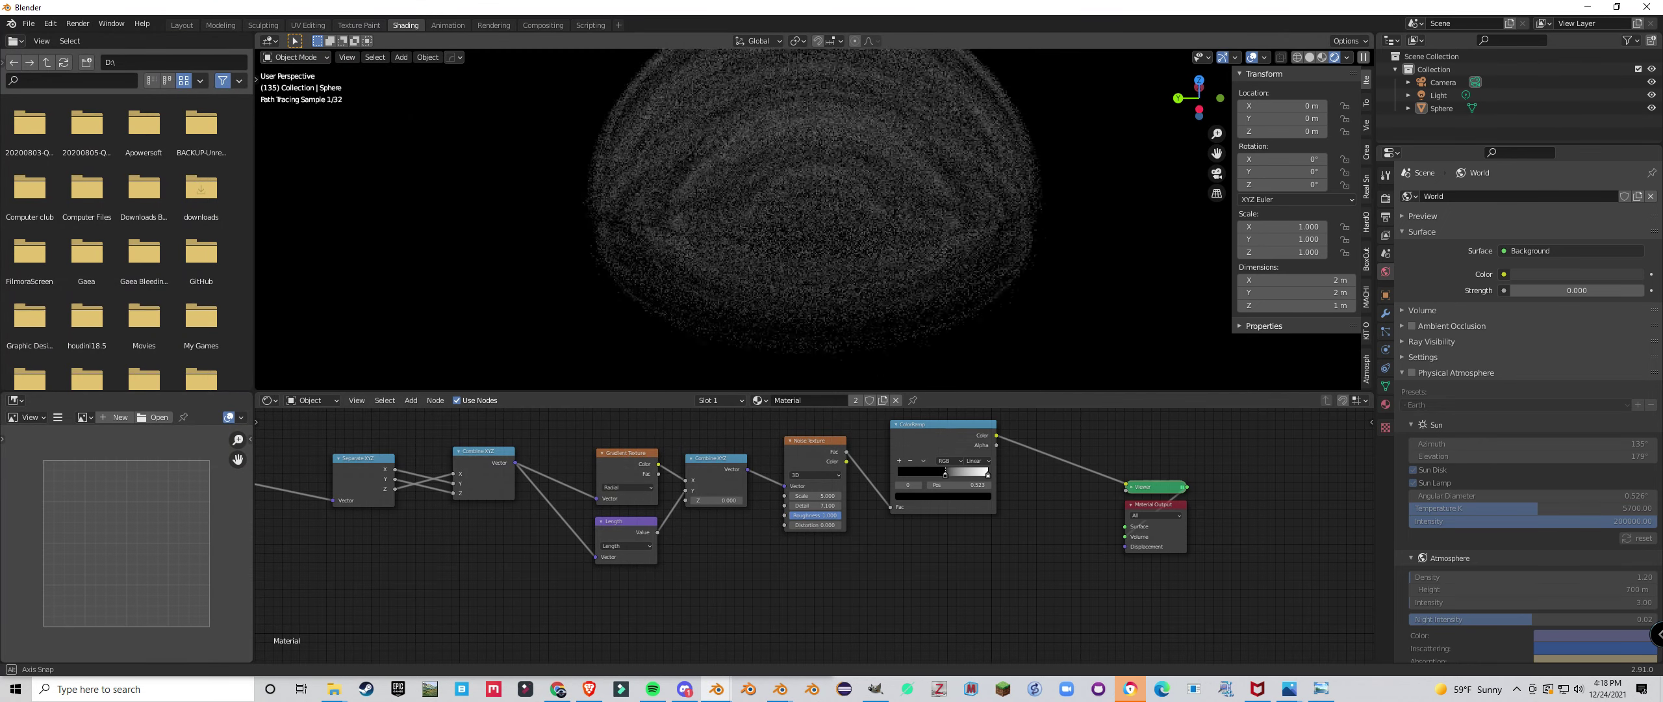
scroll(814, 218, "down", 1)
scroll(814, 536, "down", 1)
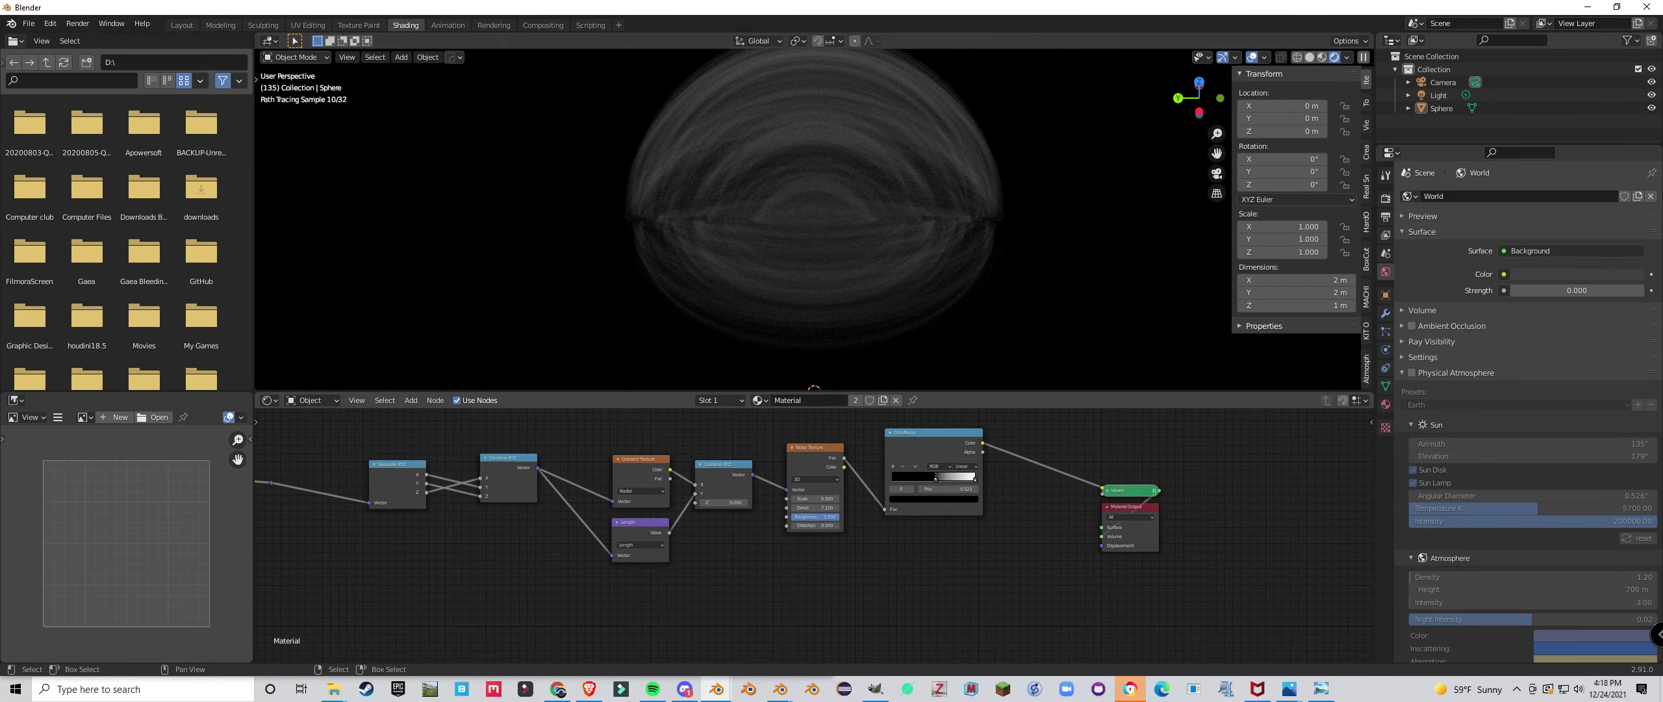
Preview a linked duplicate of the Length node on the half sphere and delete the duplicate.
middle_click_drag(649, 572, 748, 537)
left_click(736, 497)
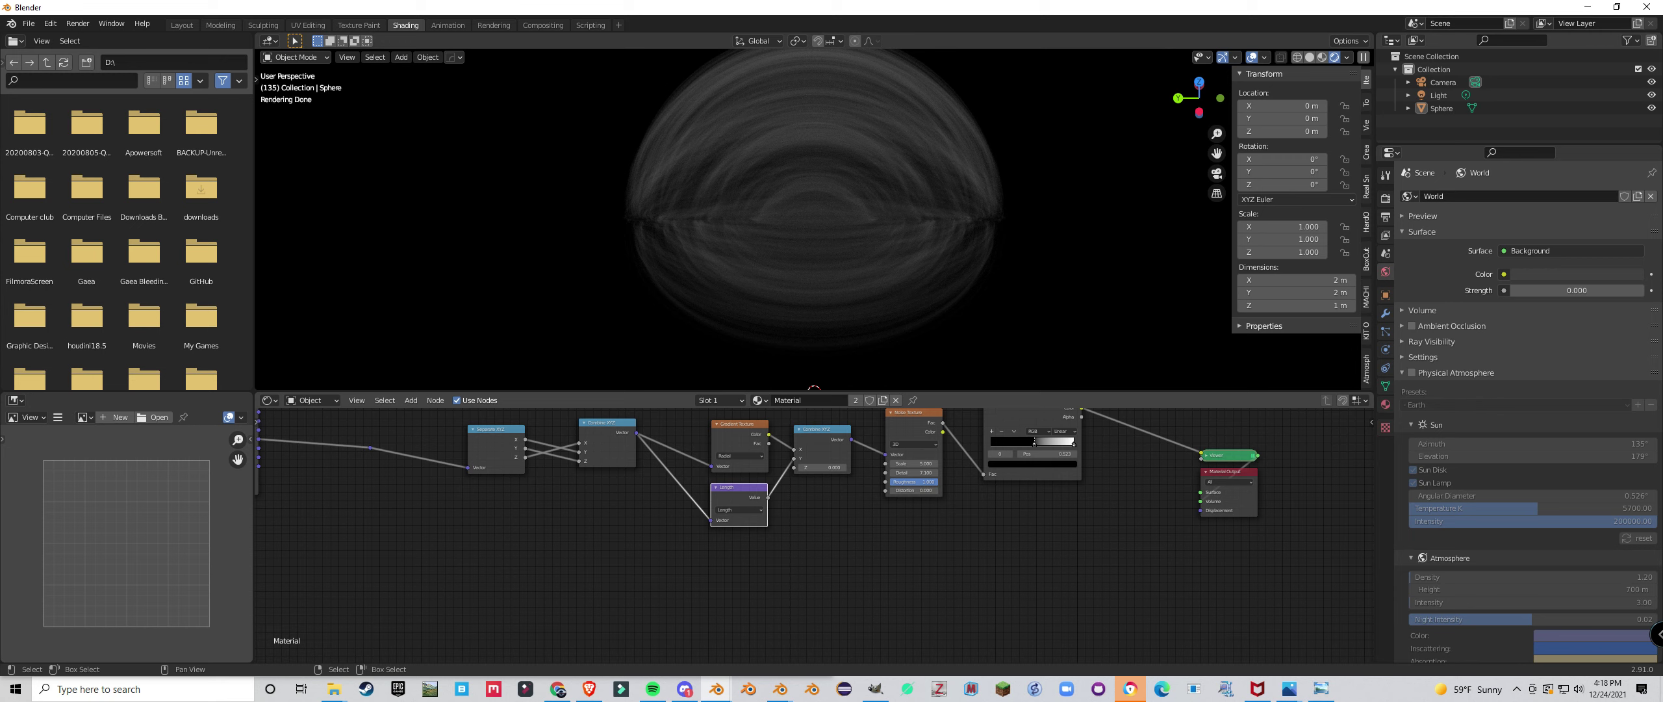
key("ctrl+shift+d")
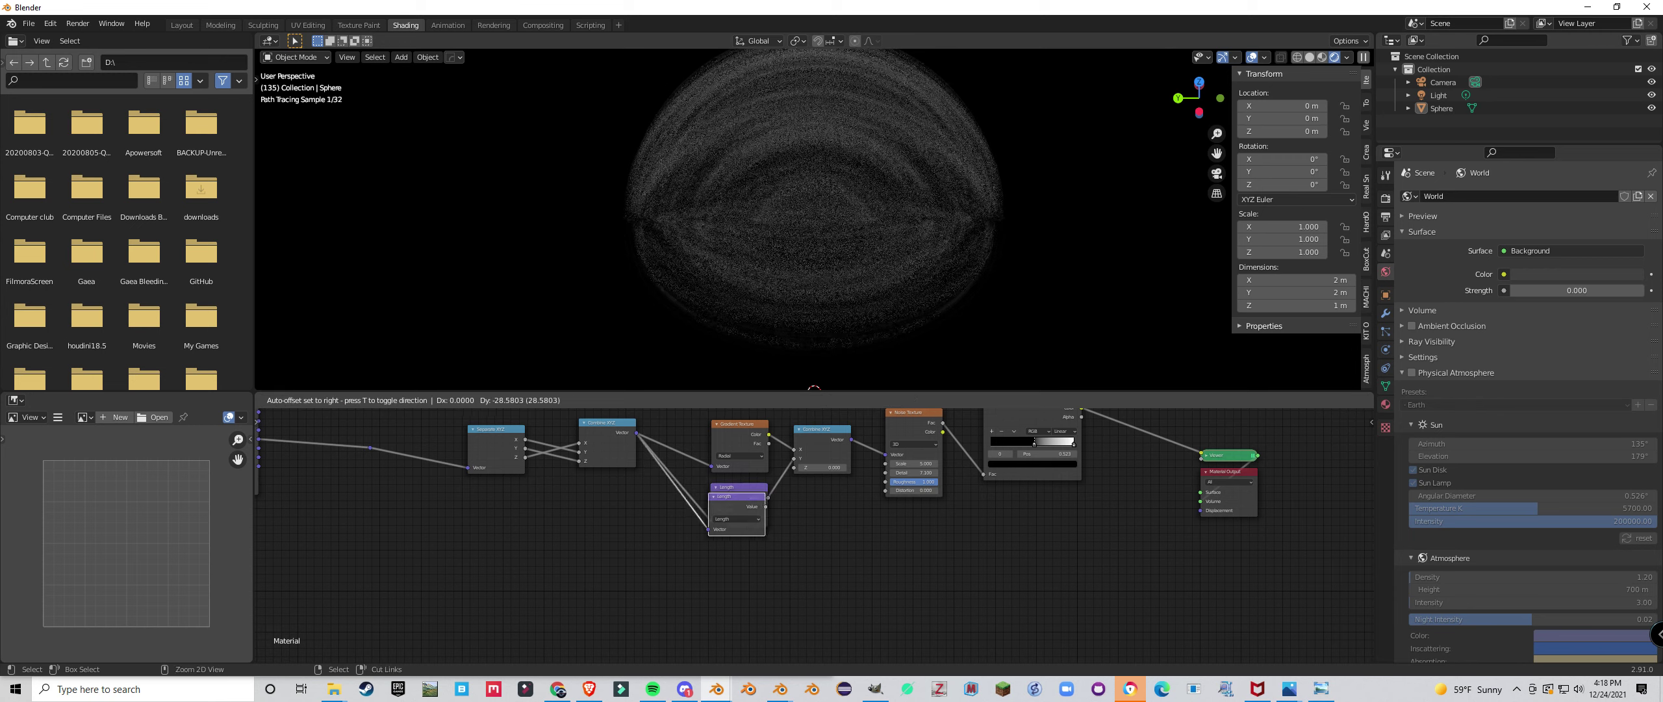
left_click(732, 570)
left_click(731, 570, "ctrl+shift")
middle_click_drag(767, 253, 783, 231)
scroll(814, 219, "down", 2)
scroll(814, 219, "up", 1)
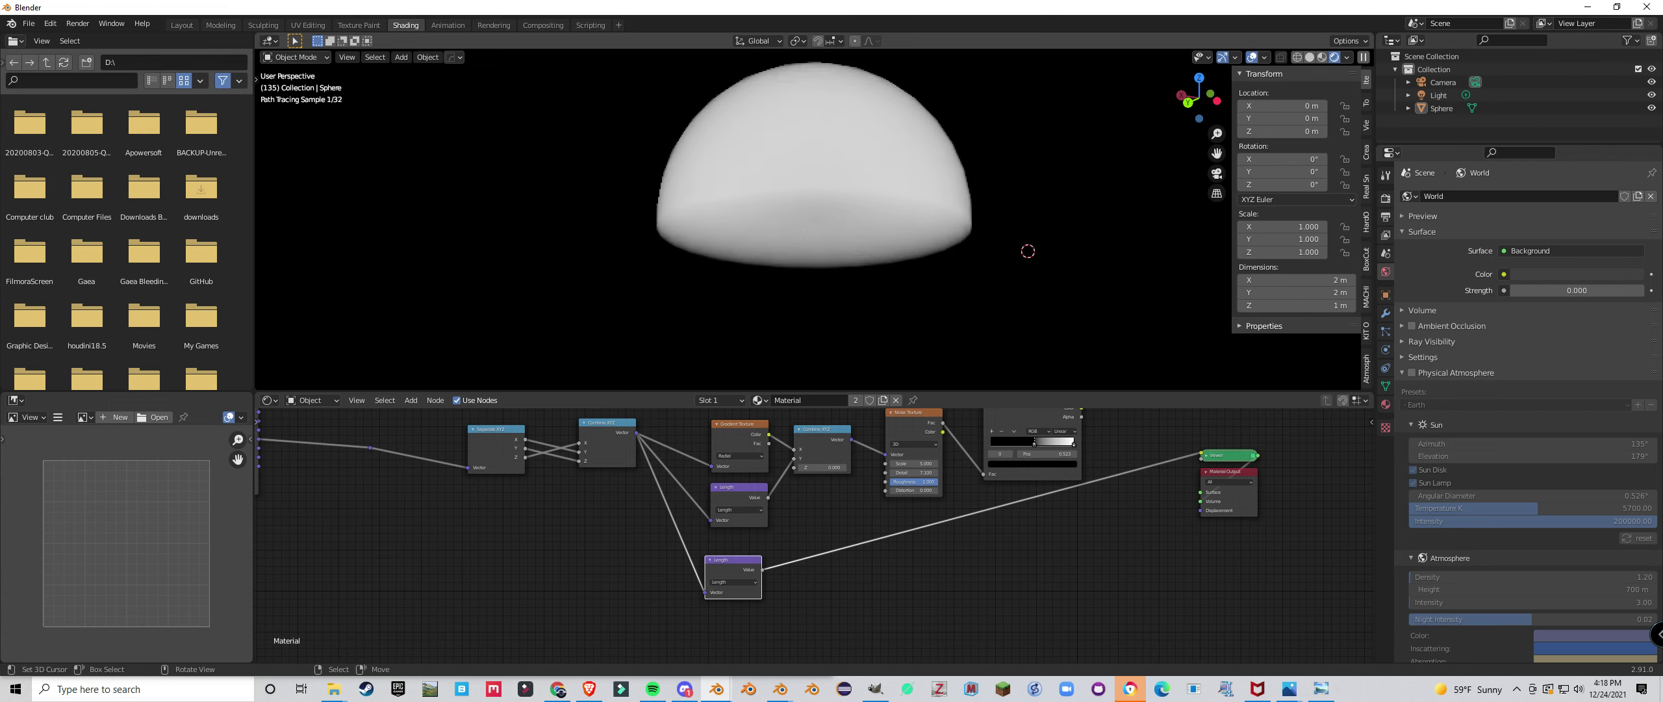
scroll(814, 219, "up", 2)
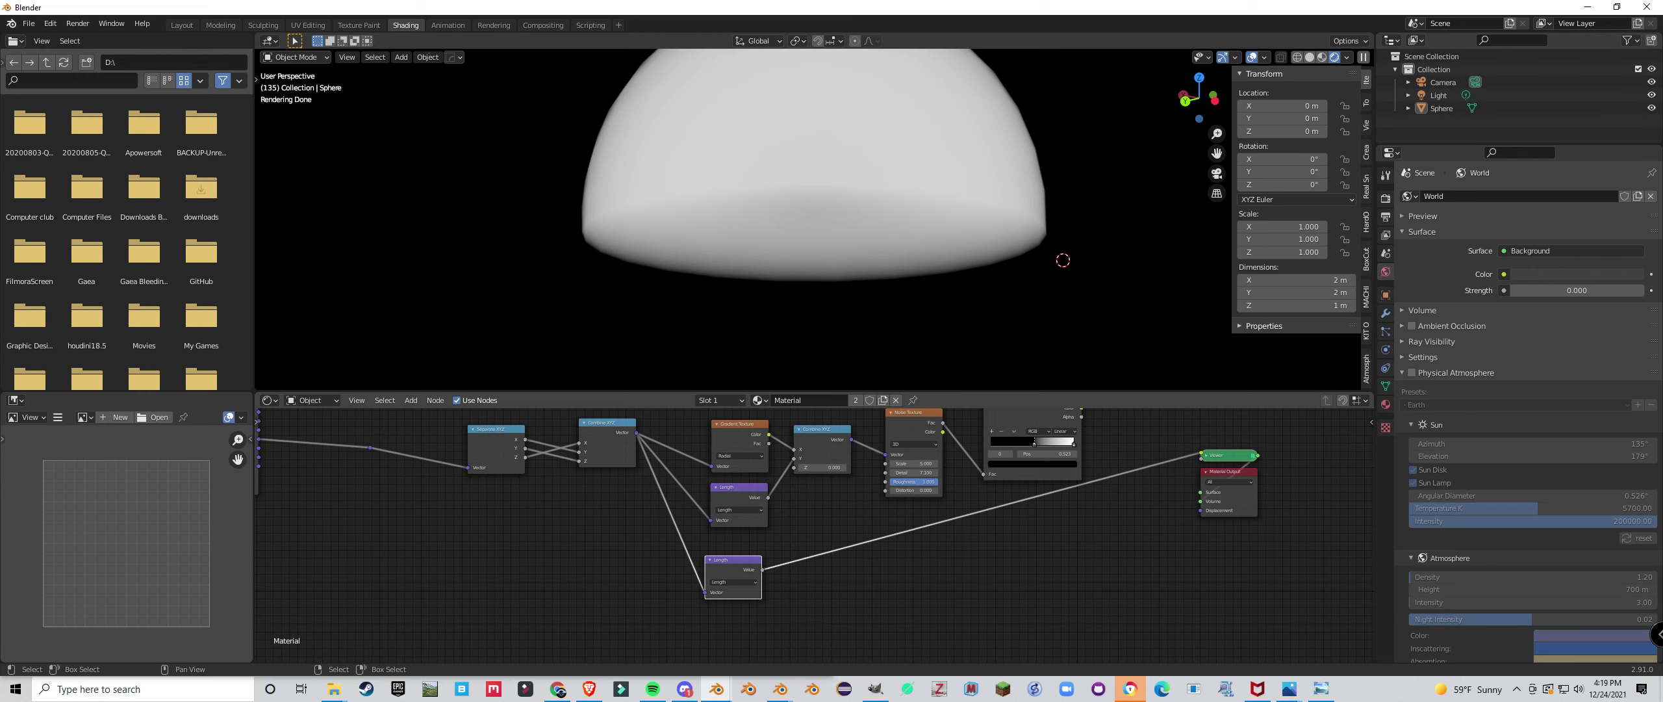
key("Delete")
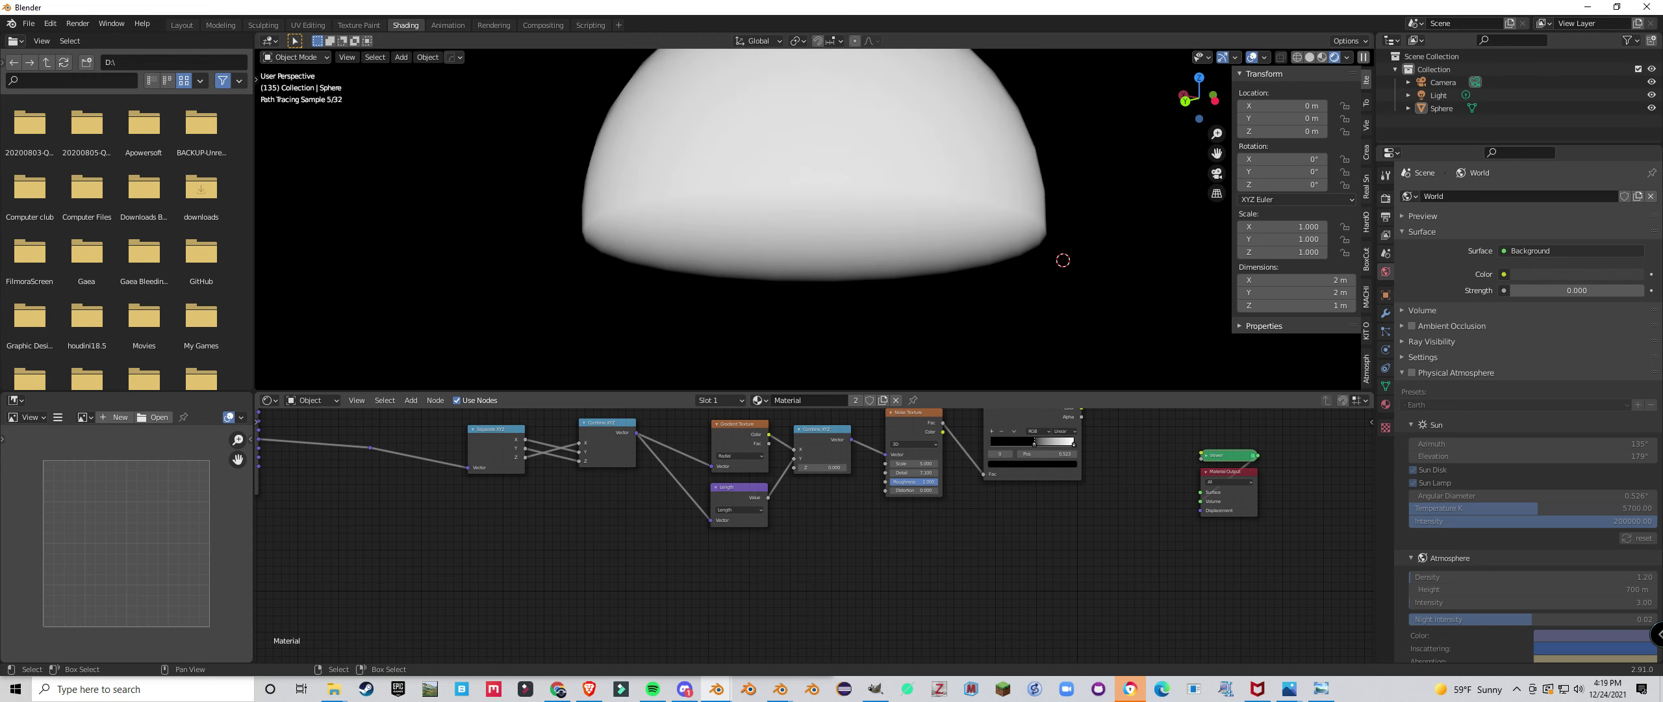
Move the Gradient Texture node up, away from the Length node, and preview its colour on the half sphere.
scroll(835, 529, "up", 3)
middle_click_drag(835, 529, 843, 605)
left_click_drag(721, 473, 703, 433)
scroll(791, 563, "down", 2)
left_click(713, 461, "ctrl+shift")
scroll(780, 273, "down", 2)
middle_click_drag(779, 260, 837, 285)
scroll(768, 265, "up", 1)
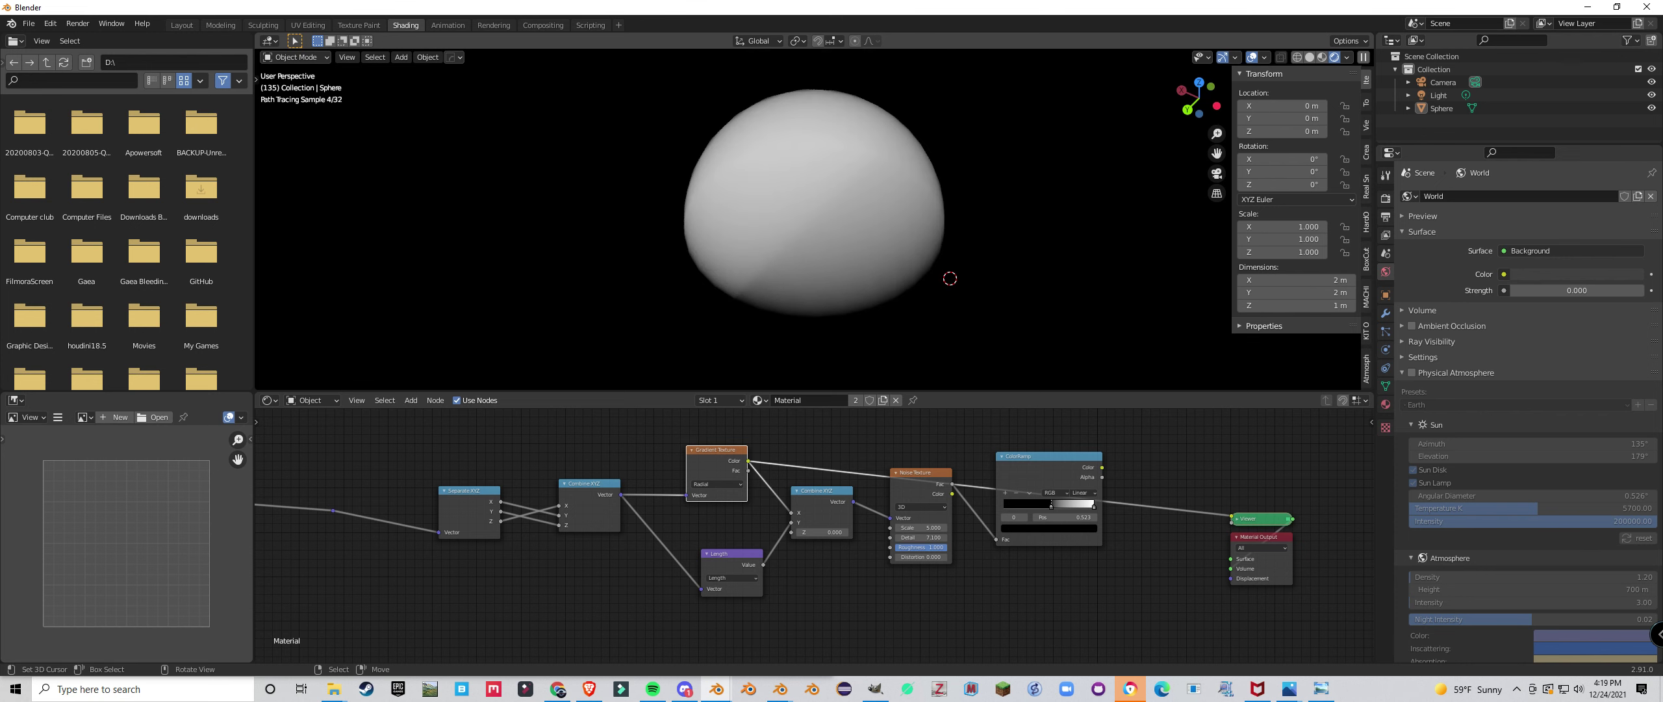
Shift the Length node slightly left beneath the Gradient Texture node.
scroll(820, 539, "up", 2)
middle_click_drag(820, 539, 793, 532)
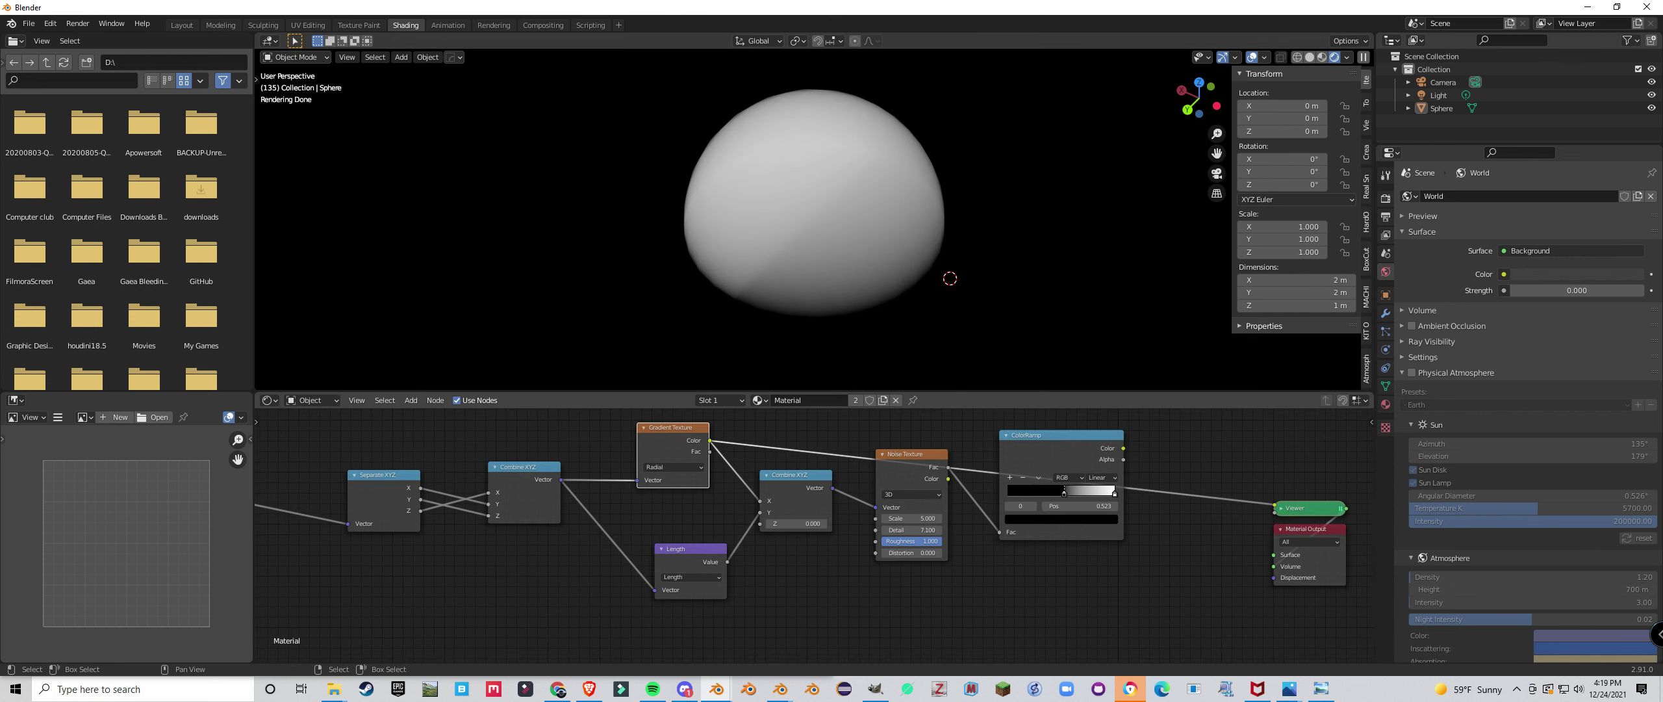
middle_click_drag(718, 576, 806, 521)
scroll(806, 521, "up", 2)
left_click(790, 508)
left_click_drag(779, 504, 739, 492)
middle_click_drag(812, 513, 813, 578)
scroll(819, 559, "down", 2)
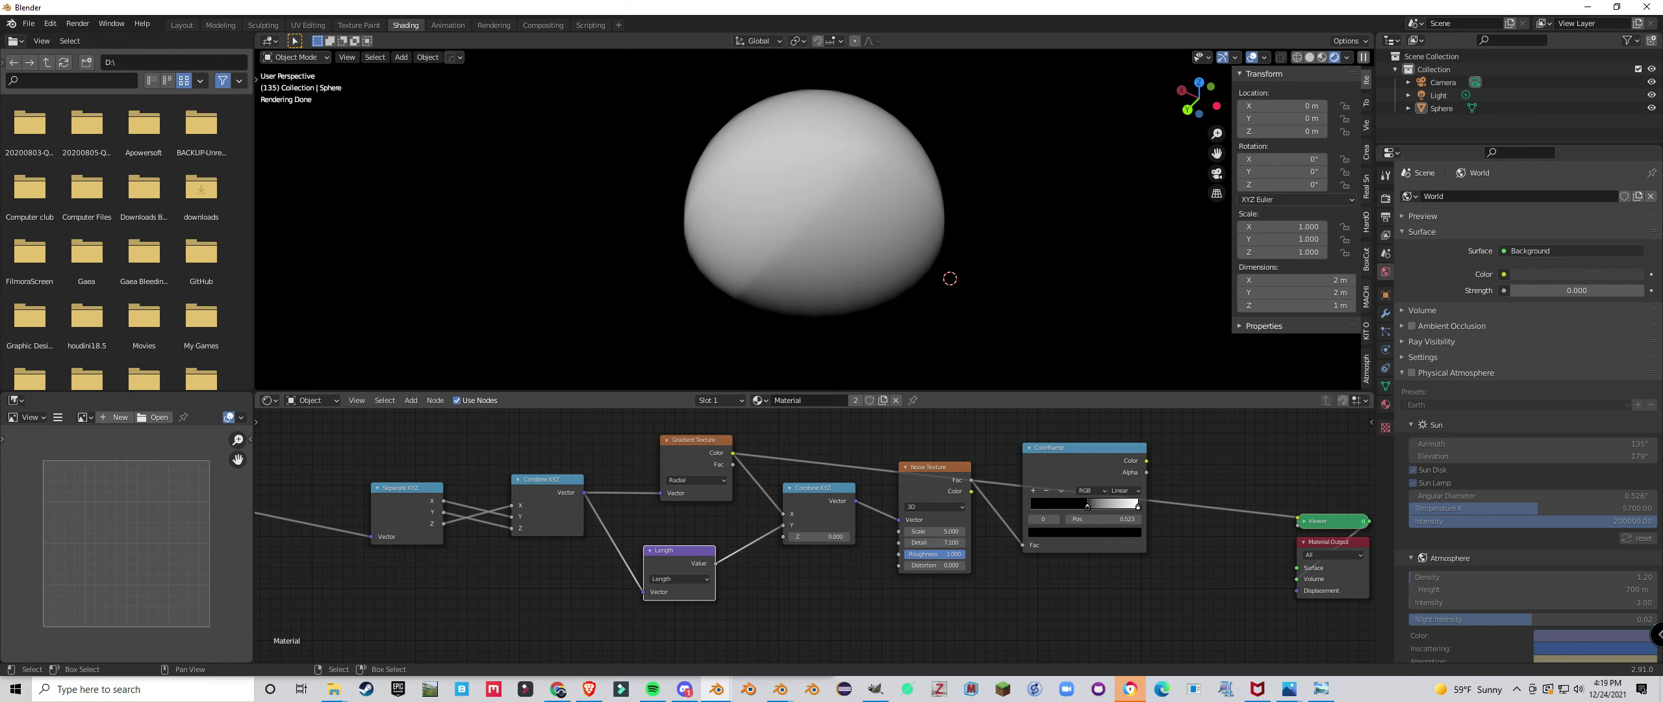
Move the Length node up beneath the Gradient Texture and place a duplicate below it, keeping its incoming vector link.
middle_click_drag(780, 569, 812, 530)
scroll(811, 529, "up", 2)
left_click_drag(694, 508, 694, 465)
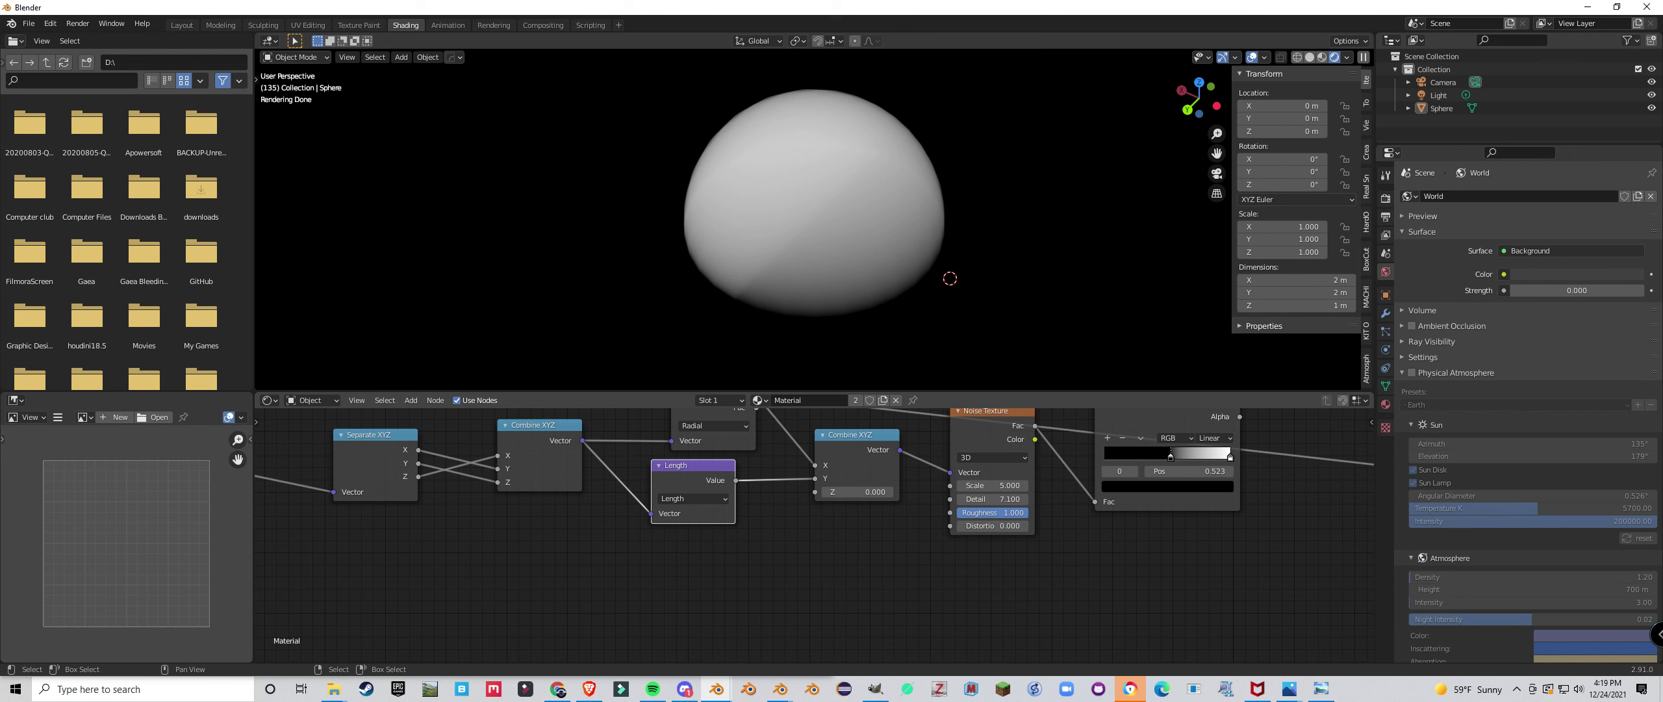
scroll(827, 450, "down", 3)
key("shift+d")
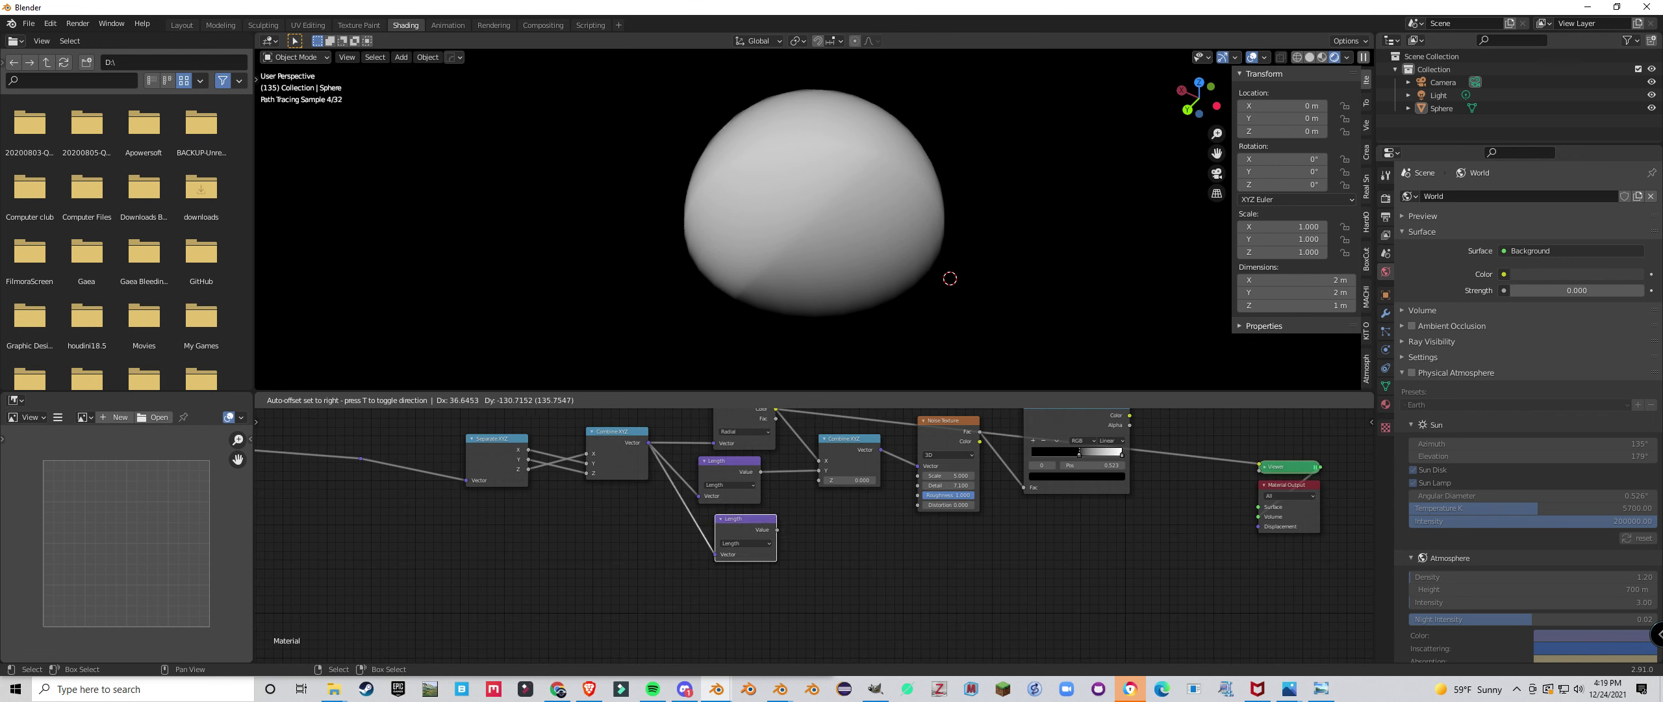
middle_click_drag(845, 312, 863, 303)
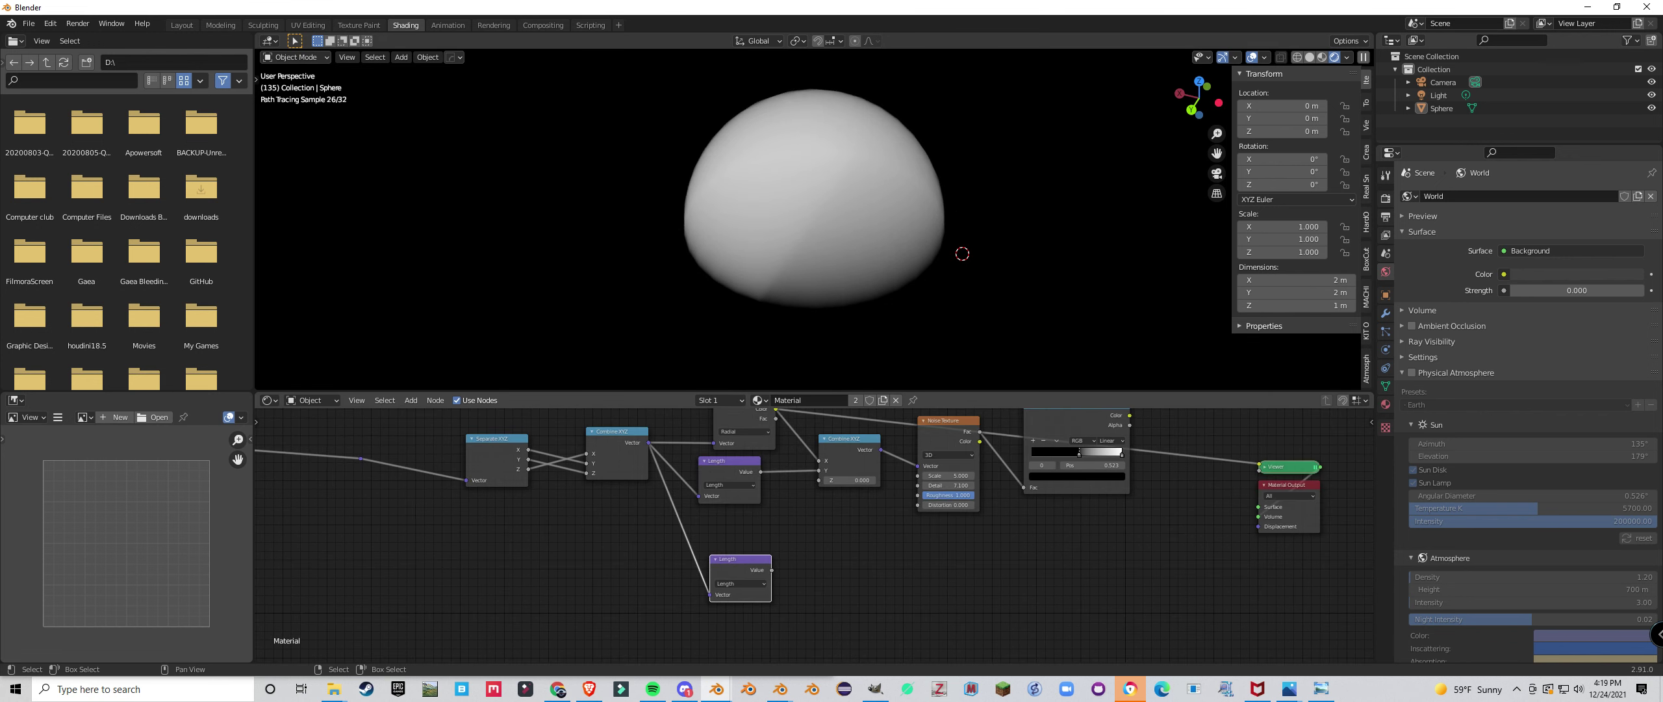
Check the sun flare photo in Chrome against the lower edge of the half sphere in Blender.
key("alt+Tab")
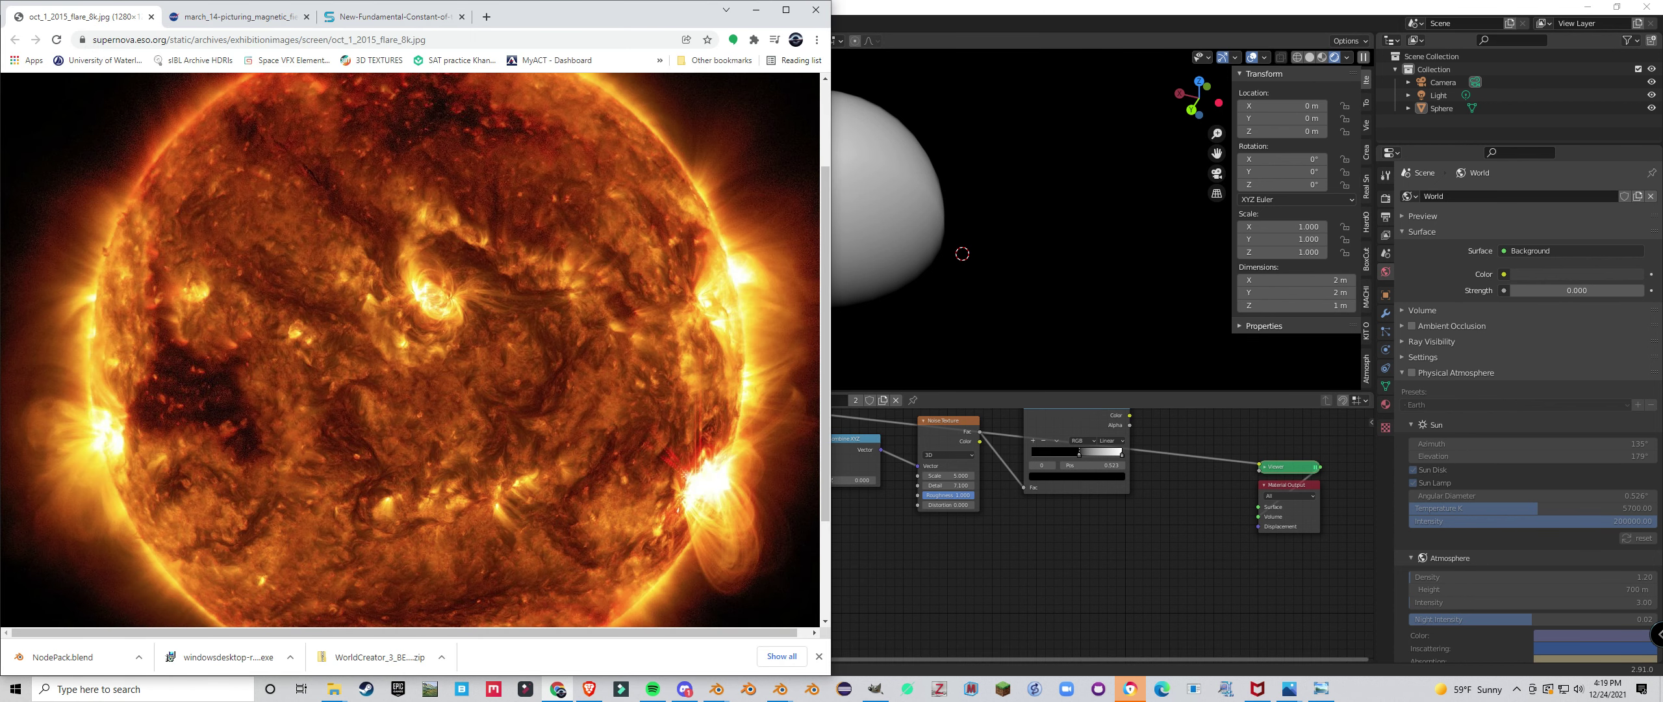
left_click(949, 504)
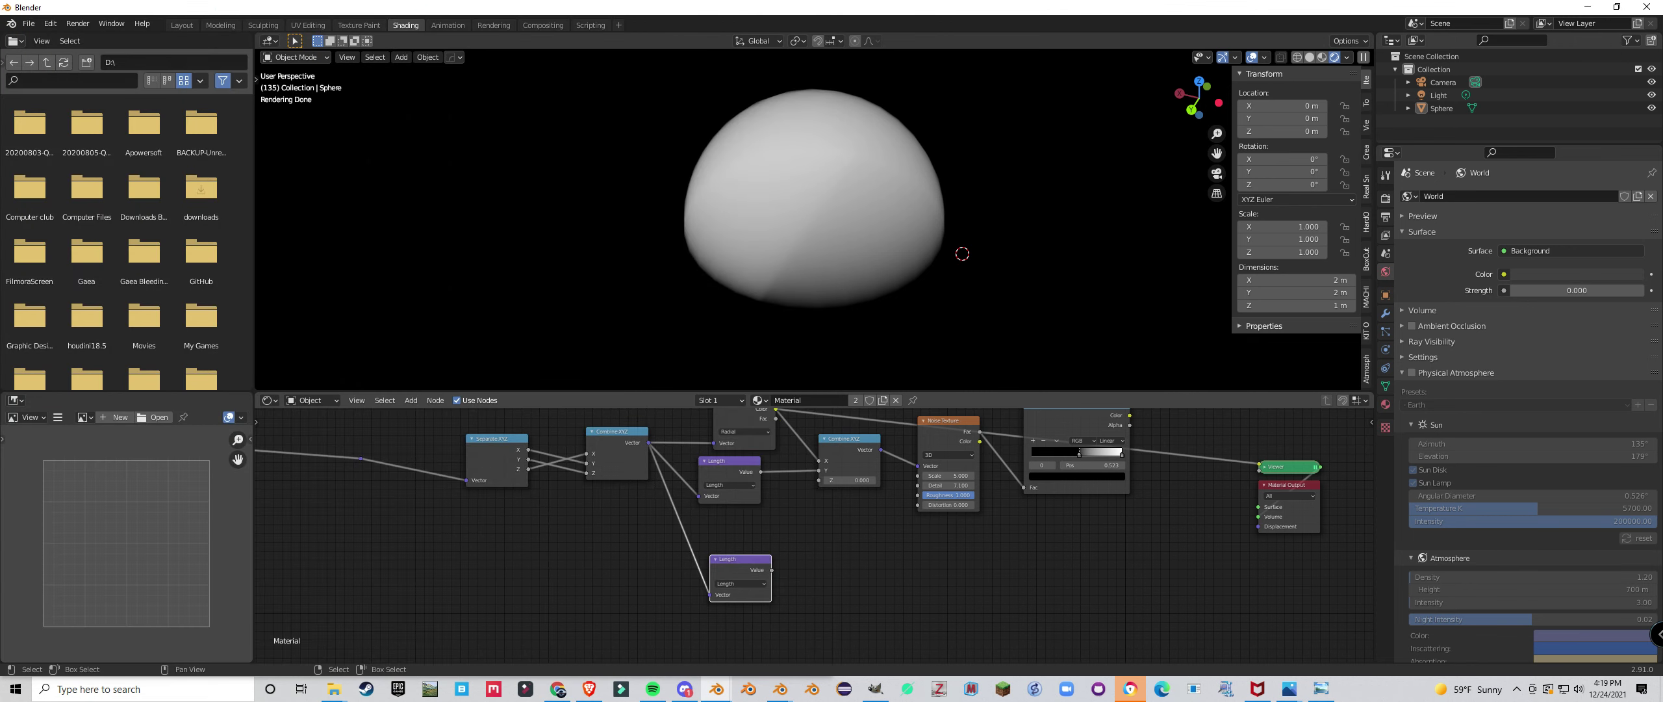
middle_click_drag(864, 513, 882, 562)
scroll(887, 209, "up", 3)
middle_click_drag(864, 247, 893, 200)
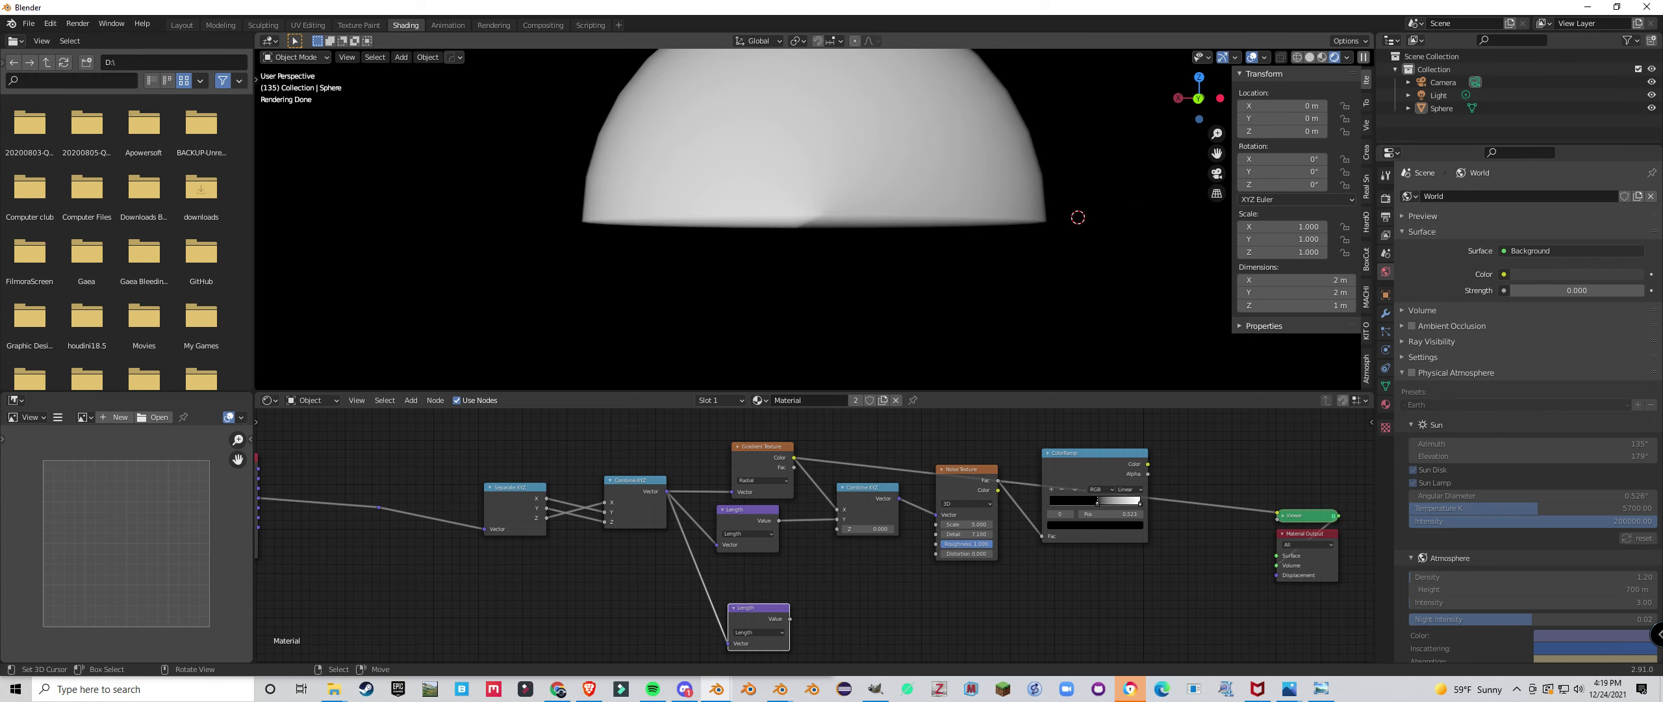
scroll(893, 200, "up", 2)
middle_click_drag(893, 200, 875, 189)
scroll(883, 184, "down", 1)
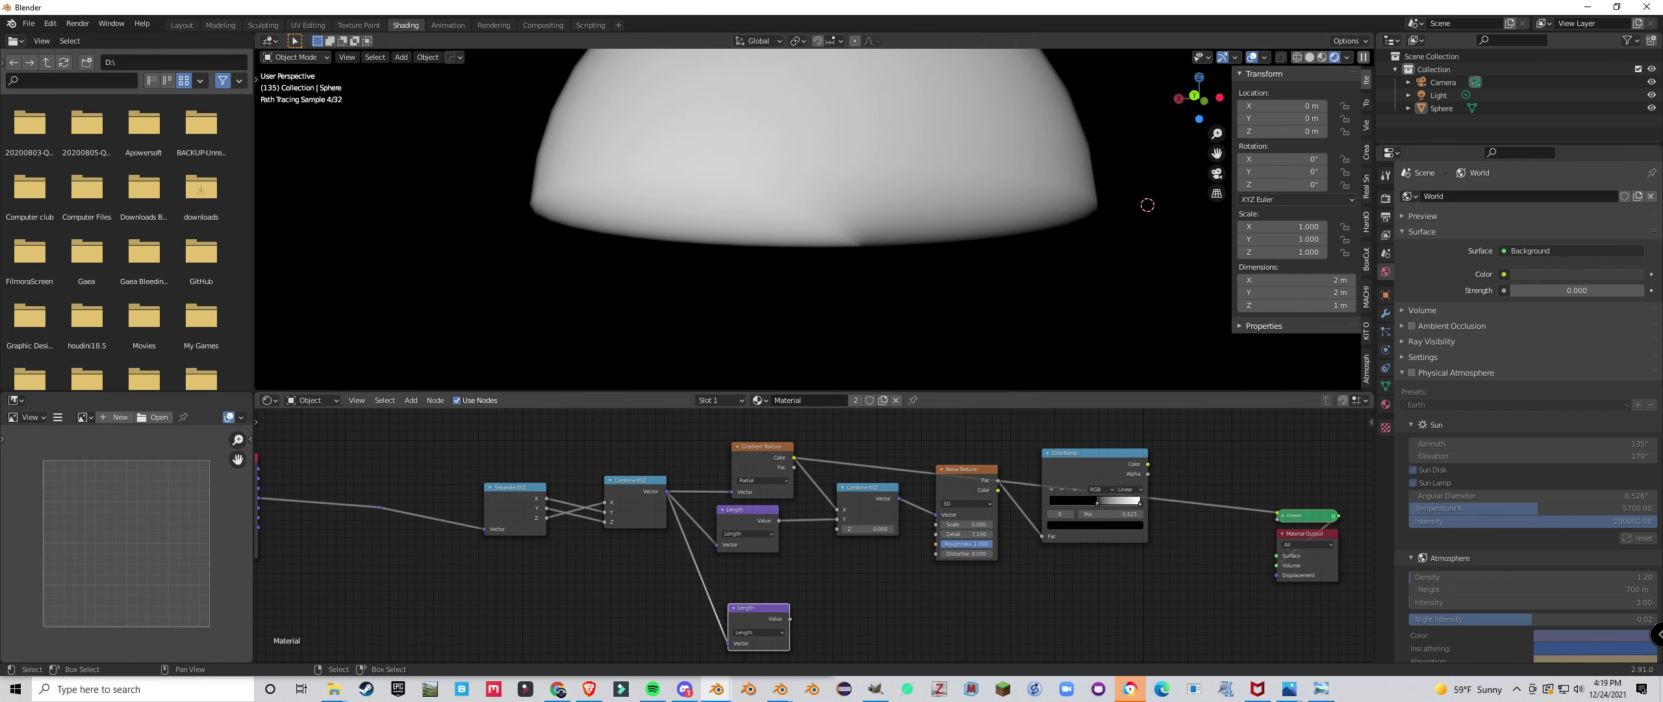
left_click(558, 689)
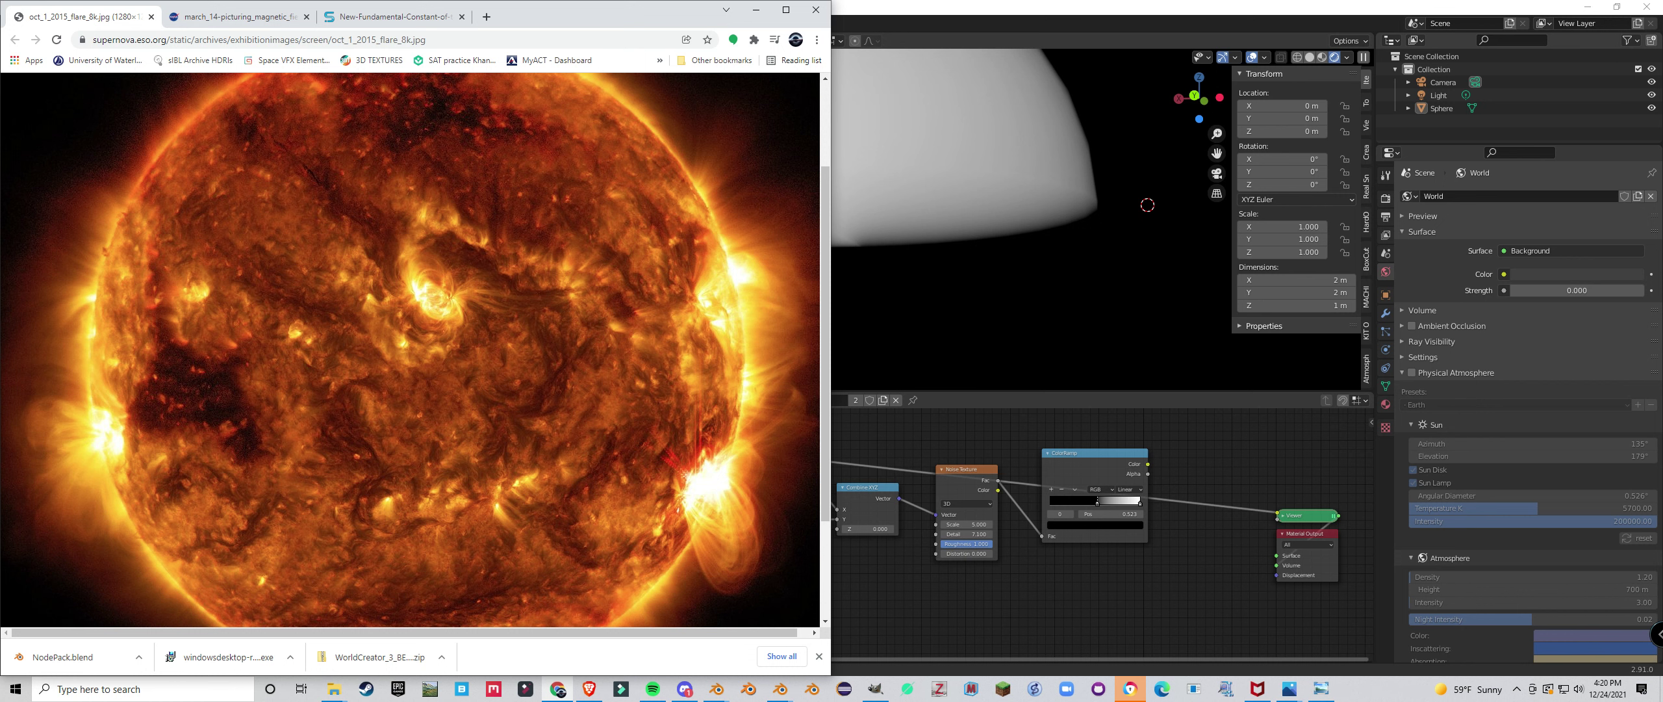
left_click(1014, 598)
Preview the duplicated Length node on the half sphere and shift the node slightly.
scroll(1014, 597, "down", 3)
middle_click_drag(1014, 598, 1052, 536)
scroll(1008, 555, "up", 1)
scroll(1052, 536, "up", 2)
left_click(798, 545)
scroll(798, 547, "down", 3)
middle_click_drag(798, 547, 857, 569)
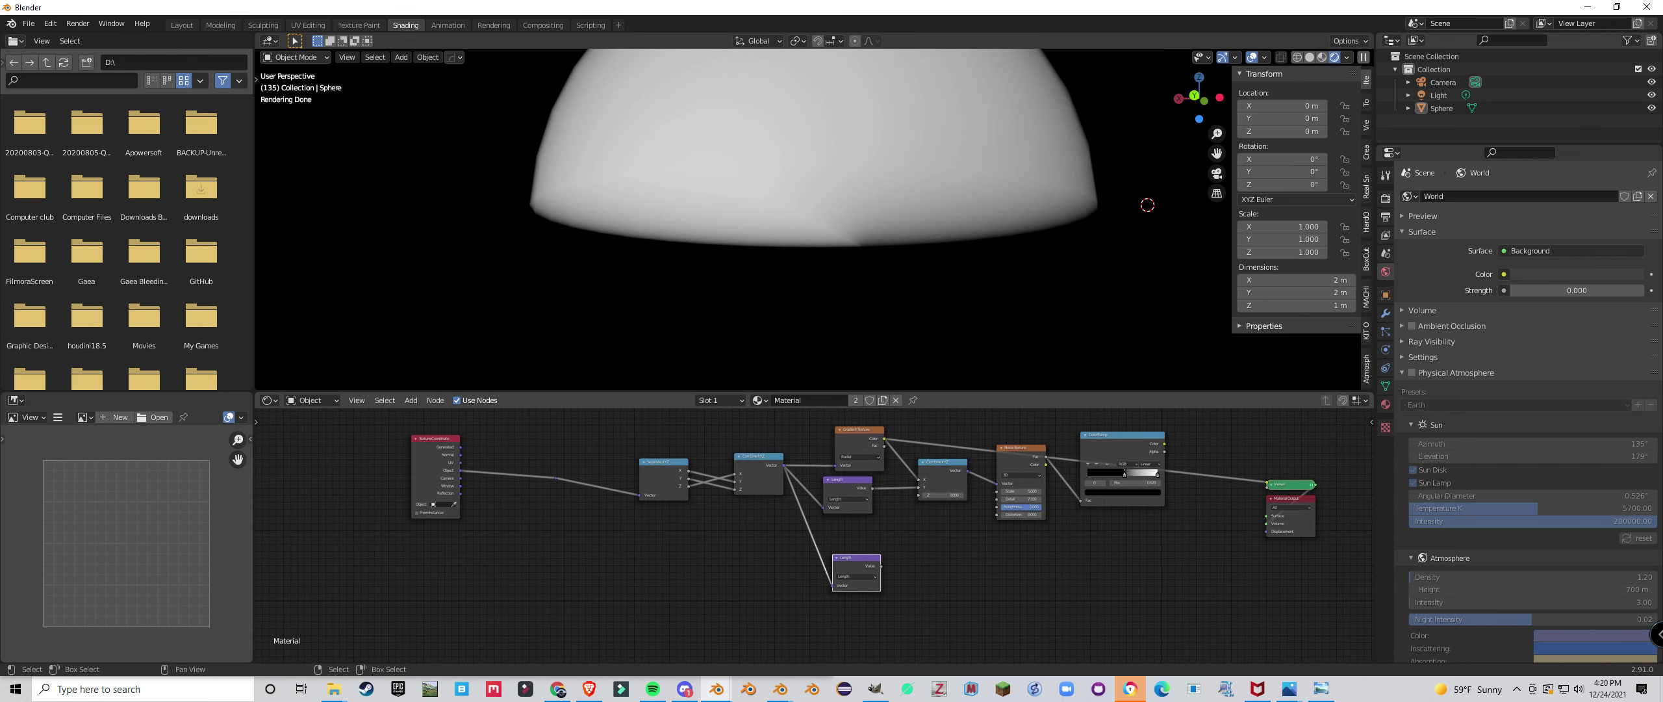
left_click(857, 569, "ctrl+shift")
scroll(852, 247, "down", 3)
middle_click_drag(851, 246, 776, 312)
left_click_drag(857, 566, 875, 574)
middle_click_drag(851, 280, 950, 234)
scroll(949, 234, "up", 1)
middle_click_drag(936, 539, 895, 552)
Preview the Combine XYZ node's vector output as colours on the half sphere.
left_click(717, 479, "ctrl+shift")
scroll(871, 240, "up", 1)
middle_click_drag(871, 240, 850, 262)
scroll(846, 262, "down", 2)
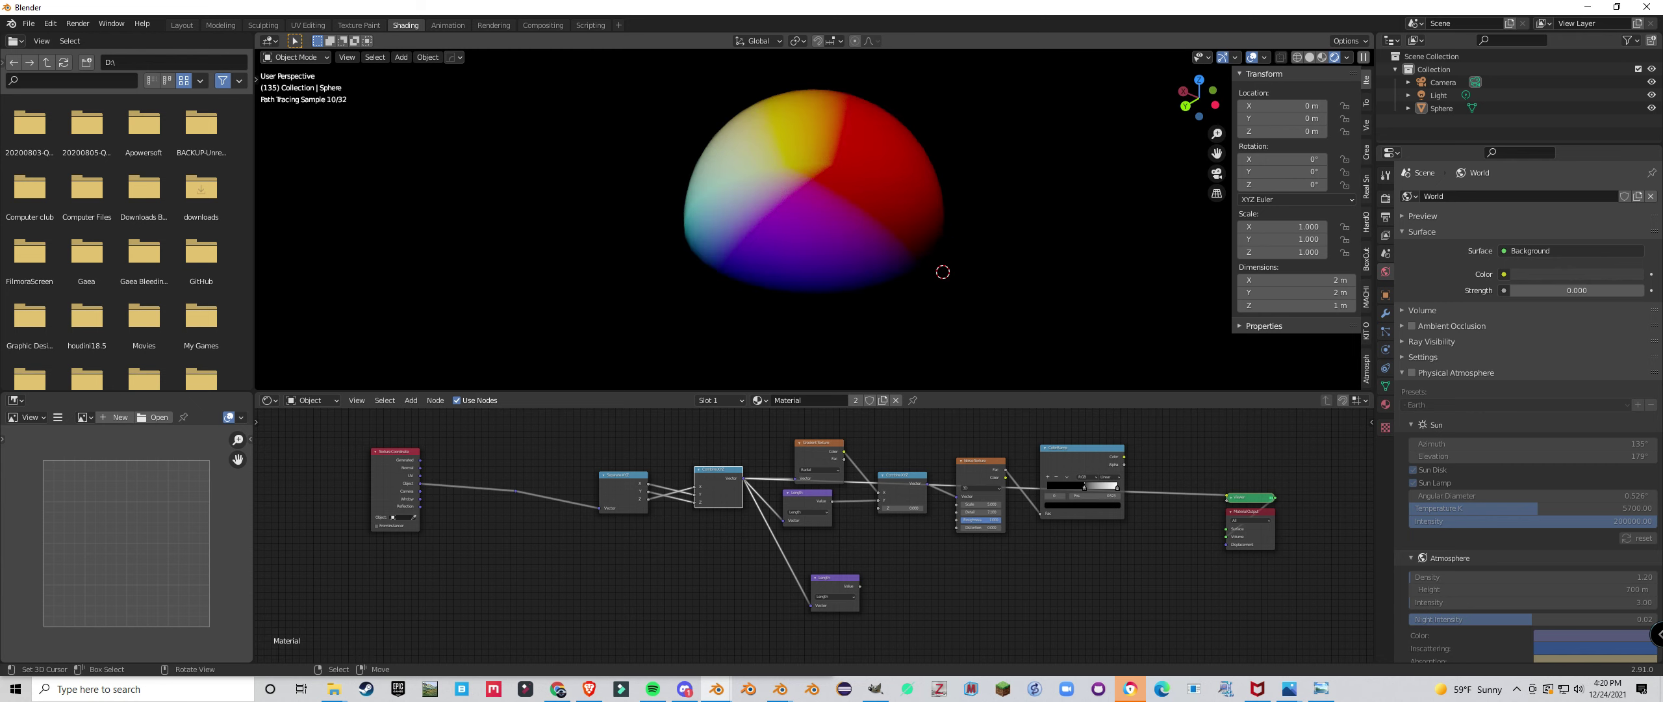
Move the duplicated Length node closer beneath the first one and place the Combine XYZ node directly beside the Separate XYZ node.
left_click_drag(832, 578, 799, 548)
scroll(812, 536, "up", 2)
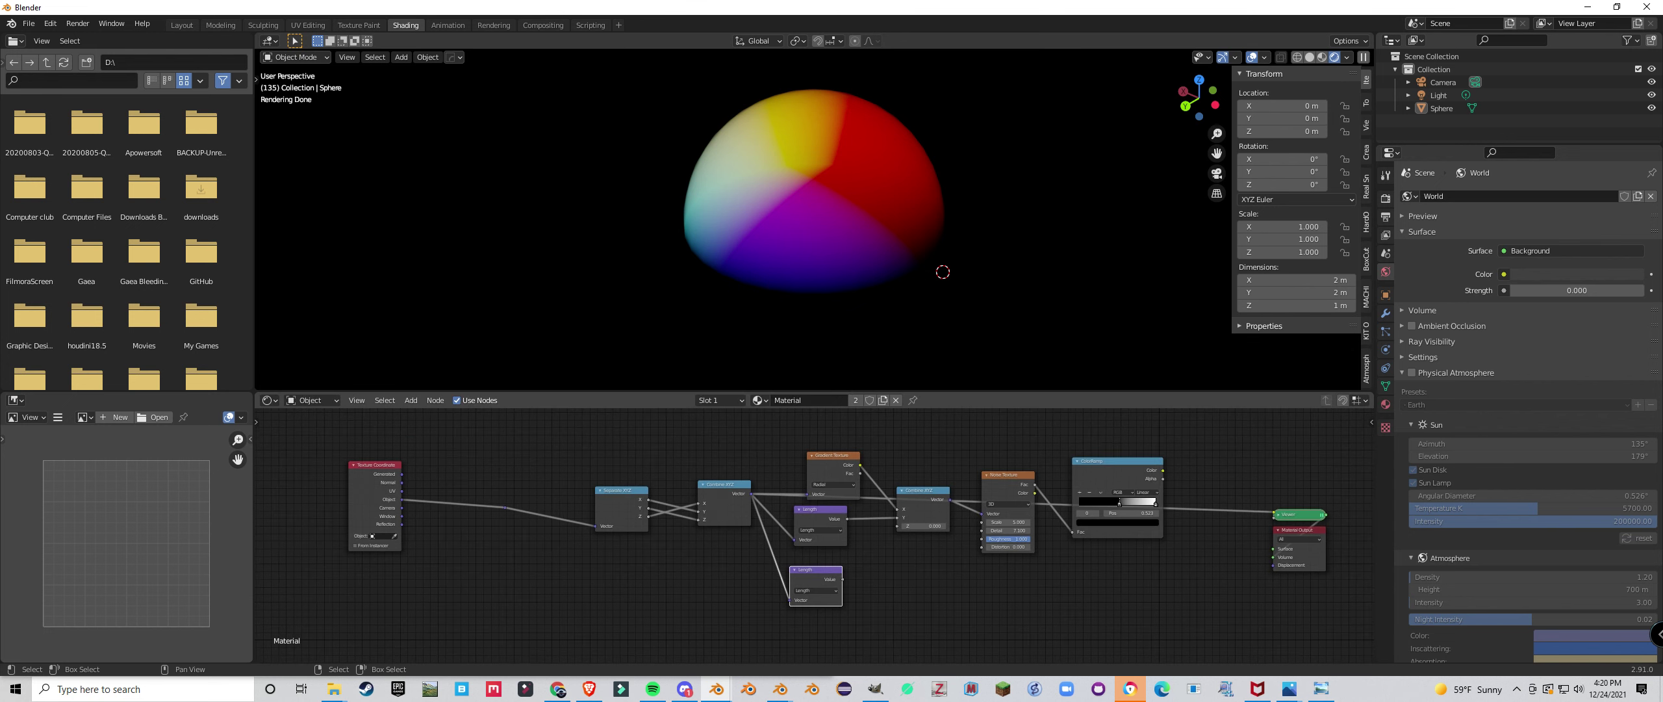
left_click(815, 457)
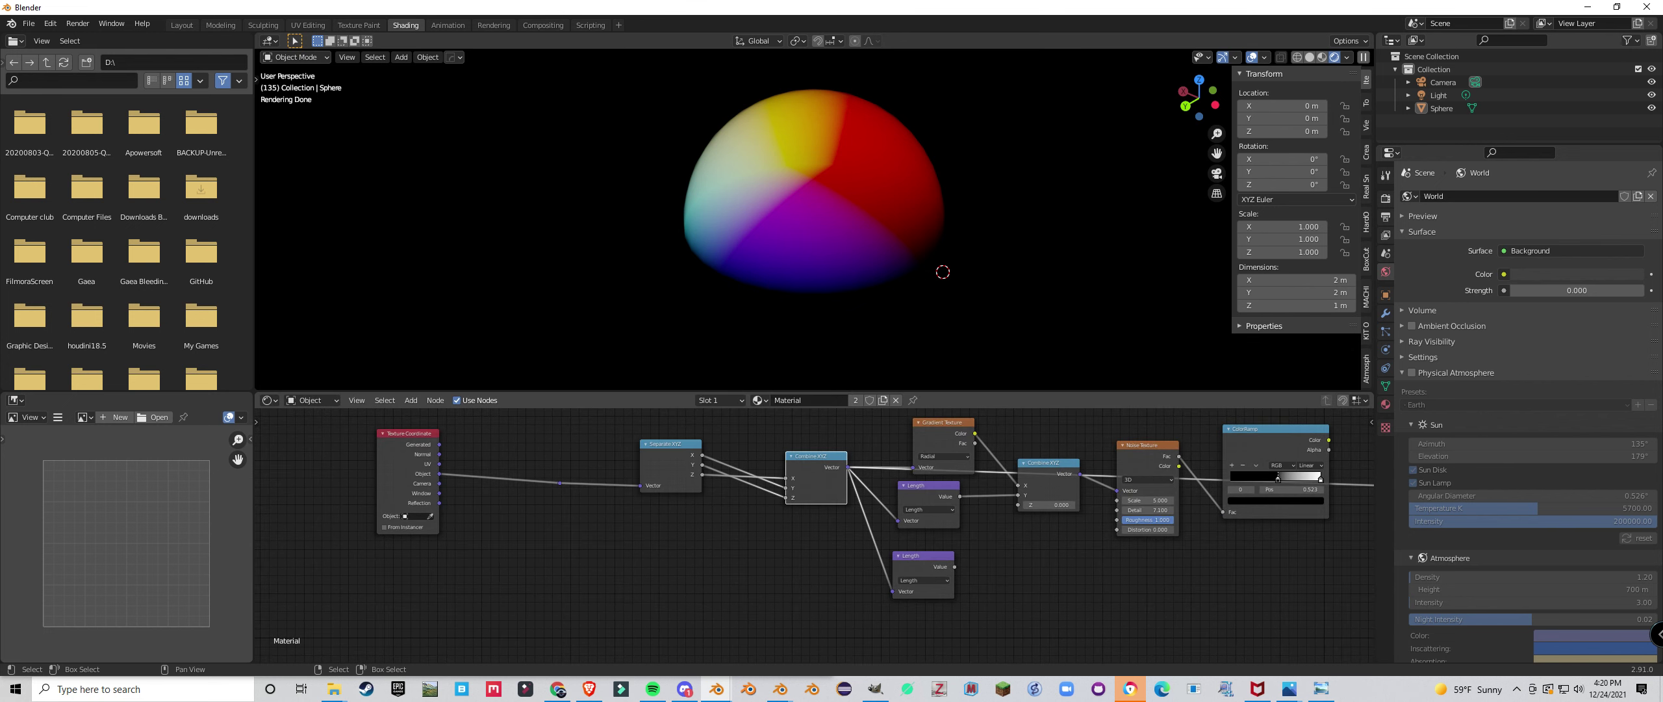
left_click_drag(815, 456, 681, 449)
left_click(686, 534)
key("ctrl+z")
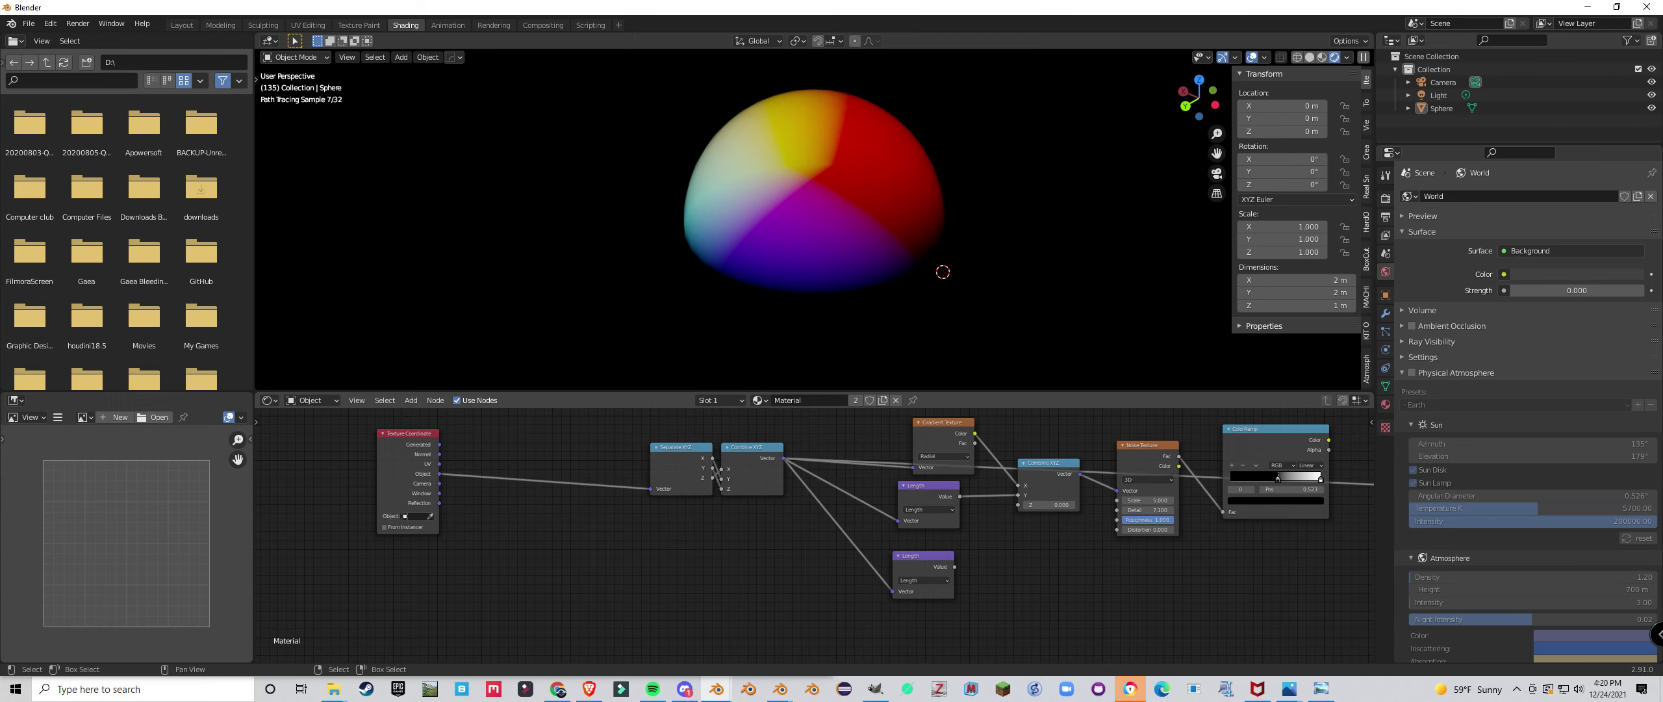
scroll(806, 544, "down", 3)
middle_click_drag(806, 545, 550, 559)
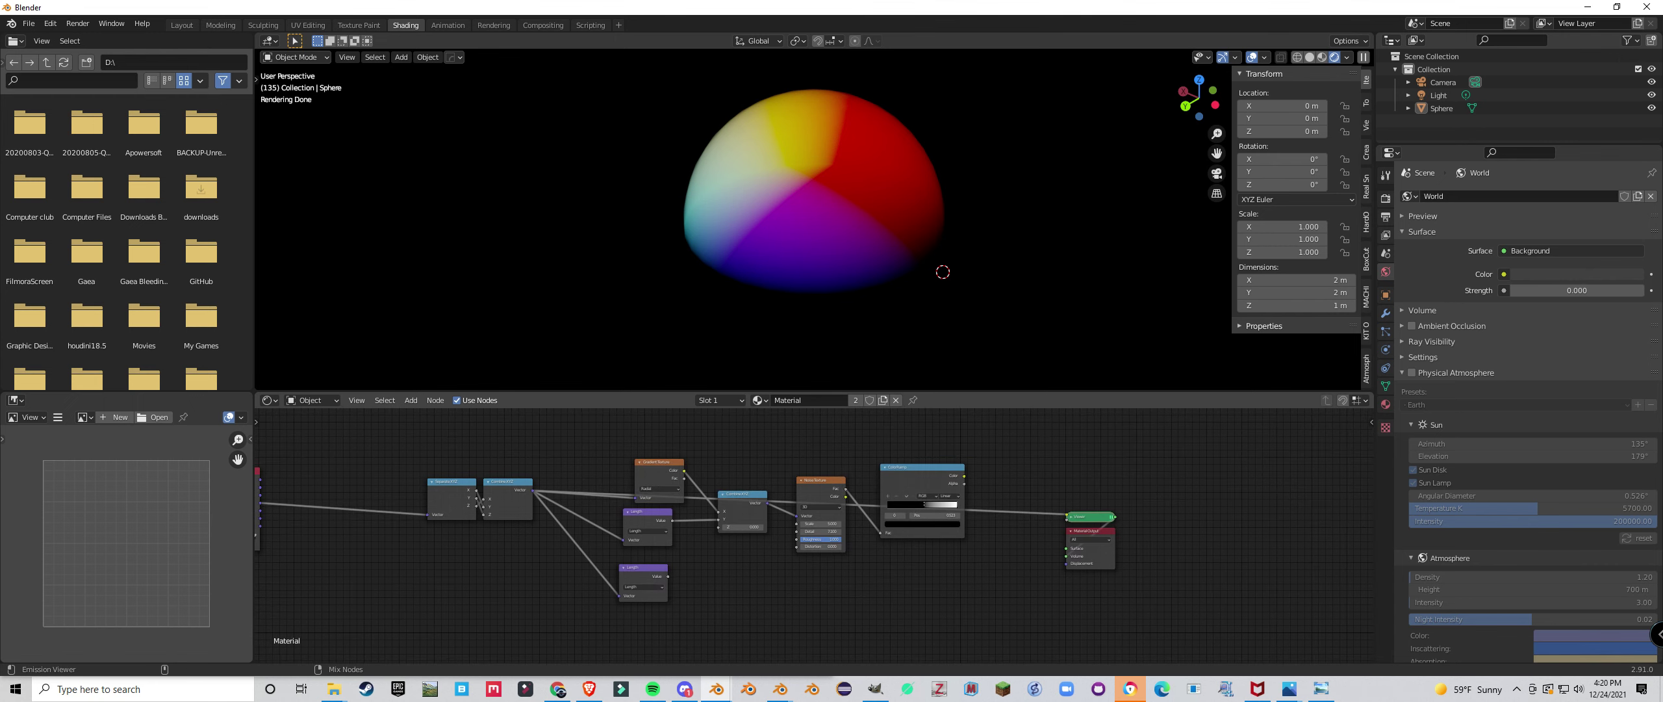
Preview the duplicated Length node on the half sphere and move it farther down and right to make room before it.
left_click(643, 585, "ctrl+shift")
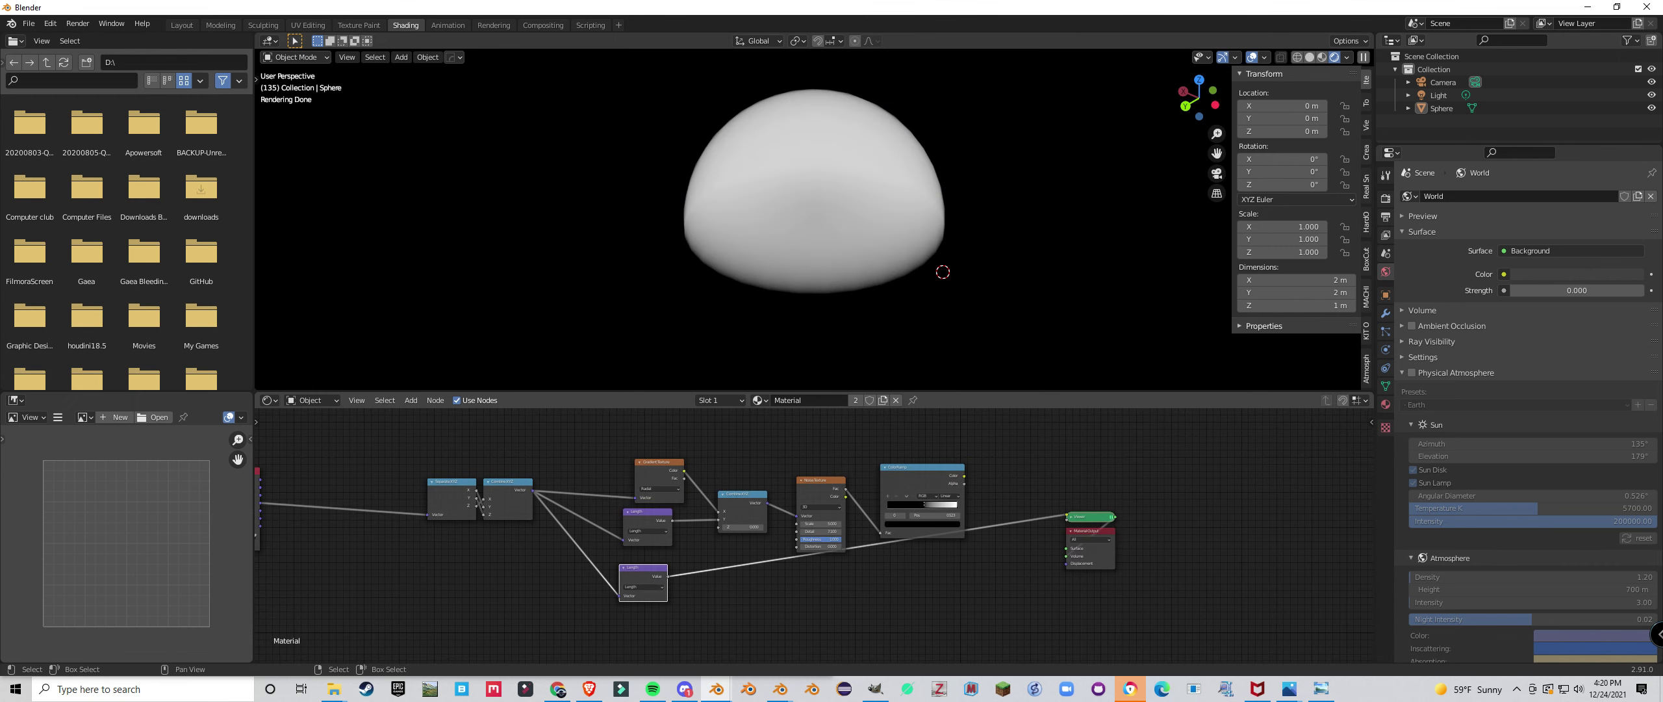
middle_click_drag(711, 595, 805, 539)
scroll(806, 539, "down", 2)
scroll(805, 539, "up", 3)
left_click_drag(727, 513, 804, 556)
scroll(804, 556, "down", 1)
middle_click_drag(804, 556, 926, 580)
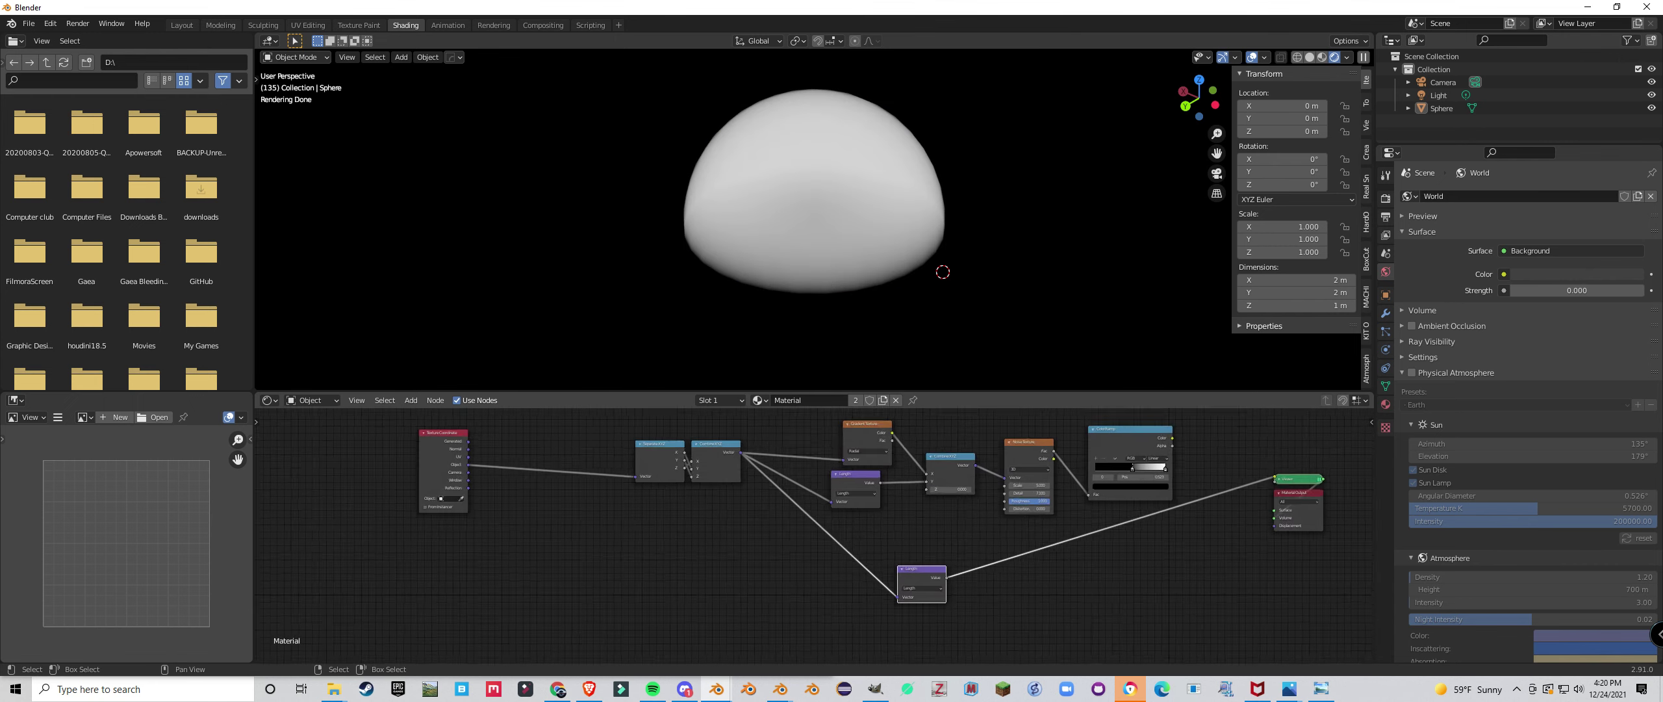
Insert duplicates of the Separate XYZ and Combine XYZ nodes before the lower Length node, linking X to X and Y to Y.
scroll(813, 535, "up", 2)
left_click(634, 448)
key("shift+d")
left_click(789, 521)
left_click(699, 448)
key("shift+d")
left_click(844, 542)
scroll(830, 540, "up", 1)
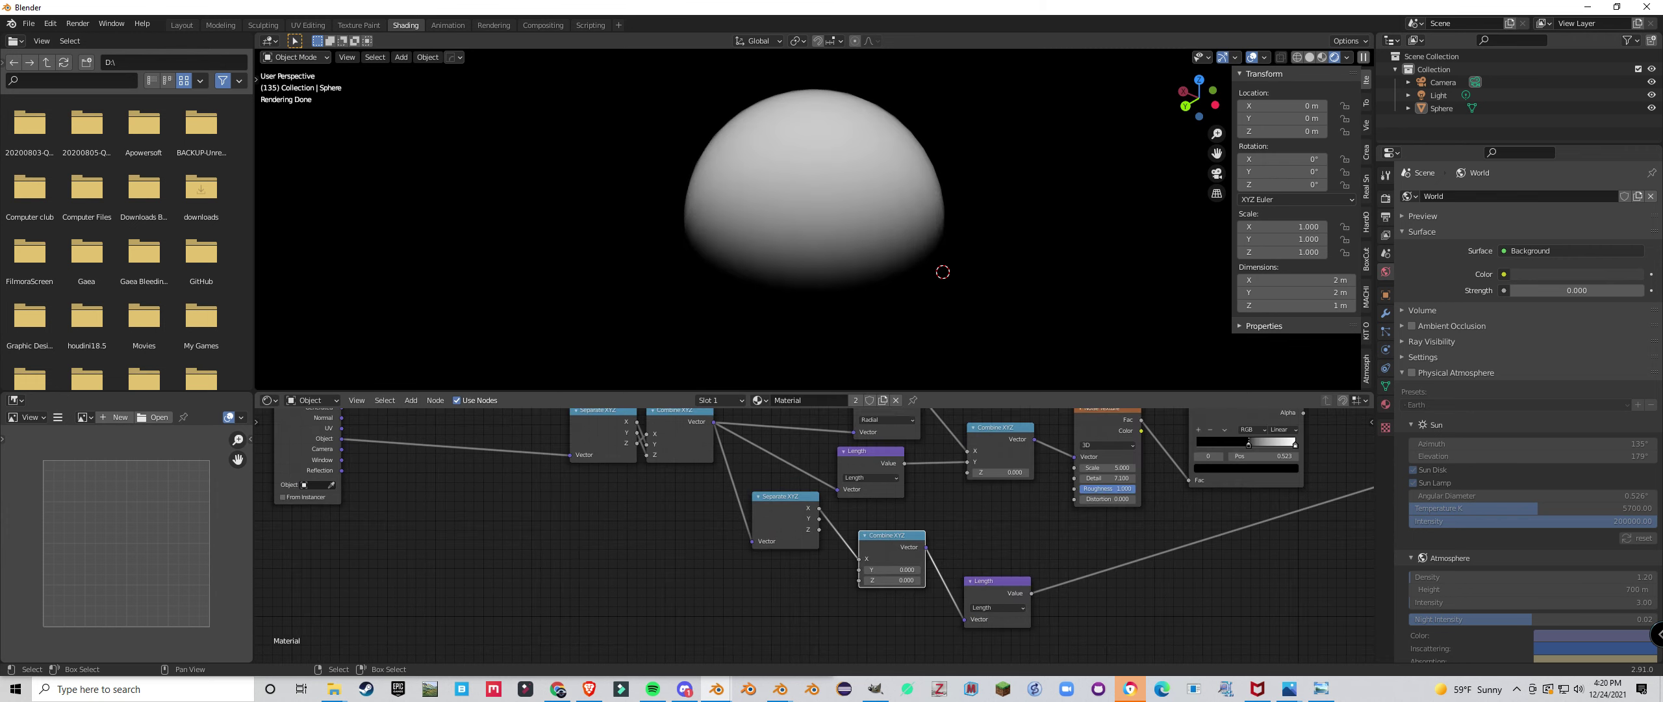
left_click_drag(819, 518, 859, 570)
Preview the lower Length node's value and inspect the shading along the half sphere's lower edge.
middle_click_drag(903, 306, 952, 270)
scroll(963, 259, "up", 3)
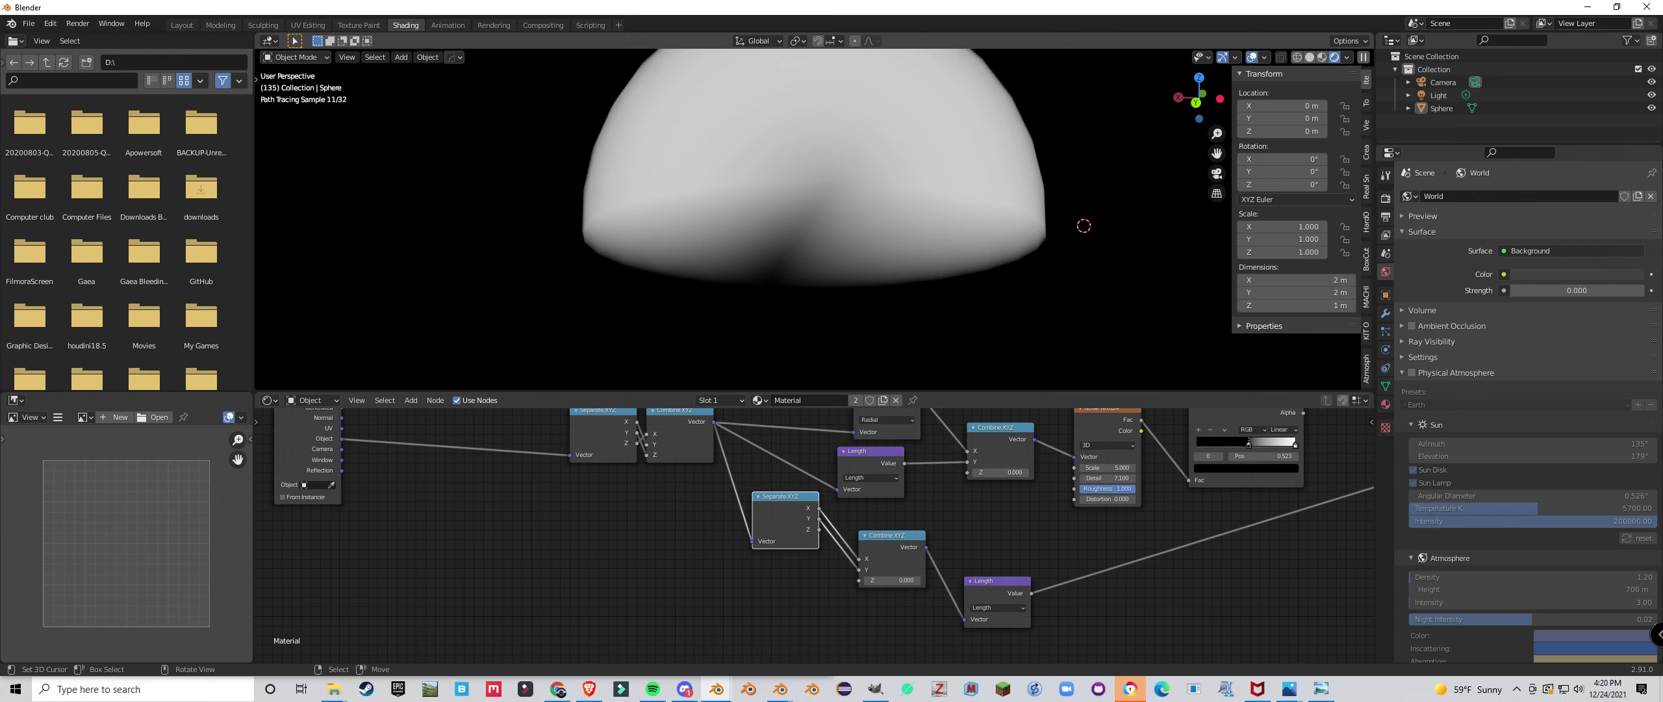
scroll(568, 473, "down", 2)
middle_click_drag(568, 473, 519, 459)
left_click(885, 563, "ctrl+shift")
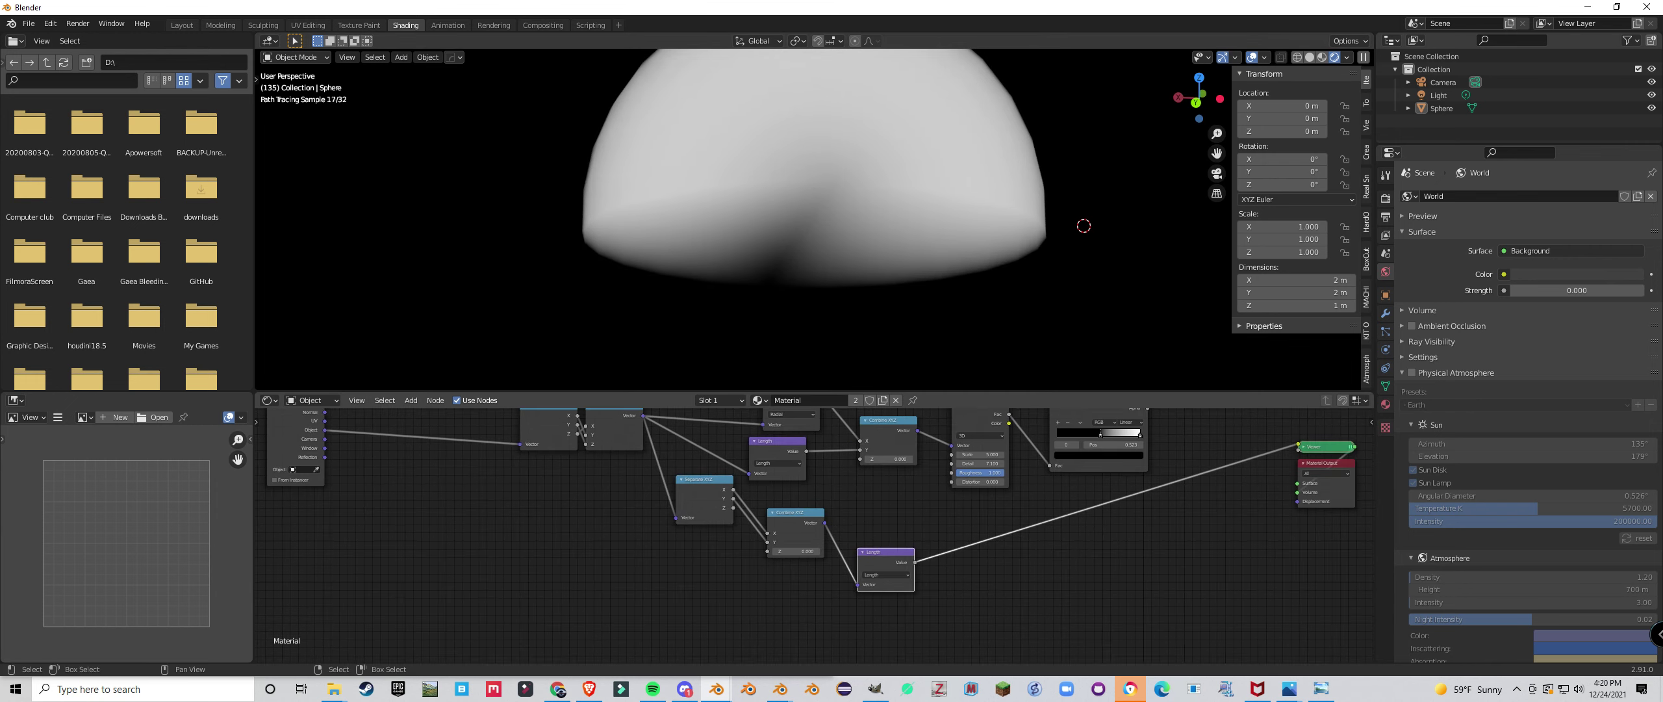
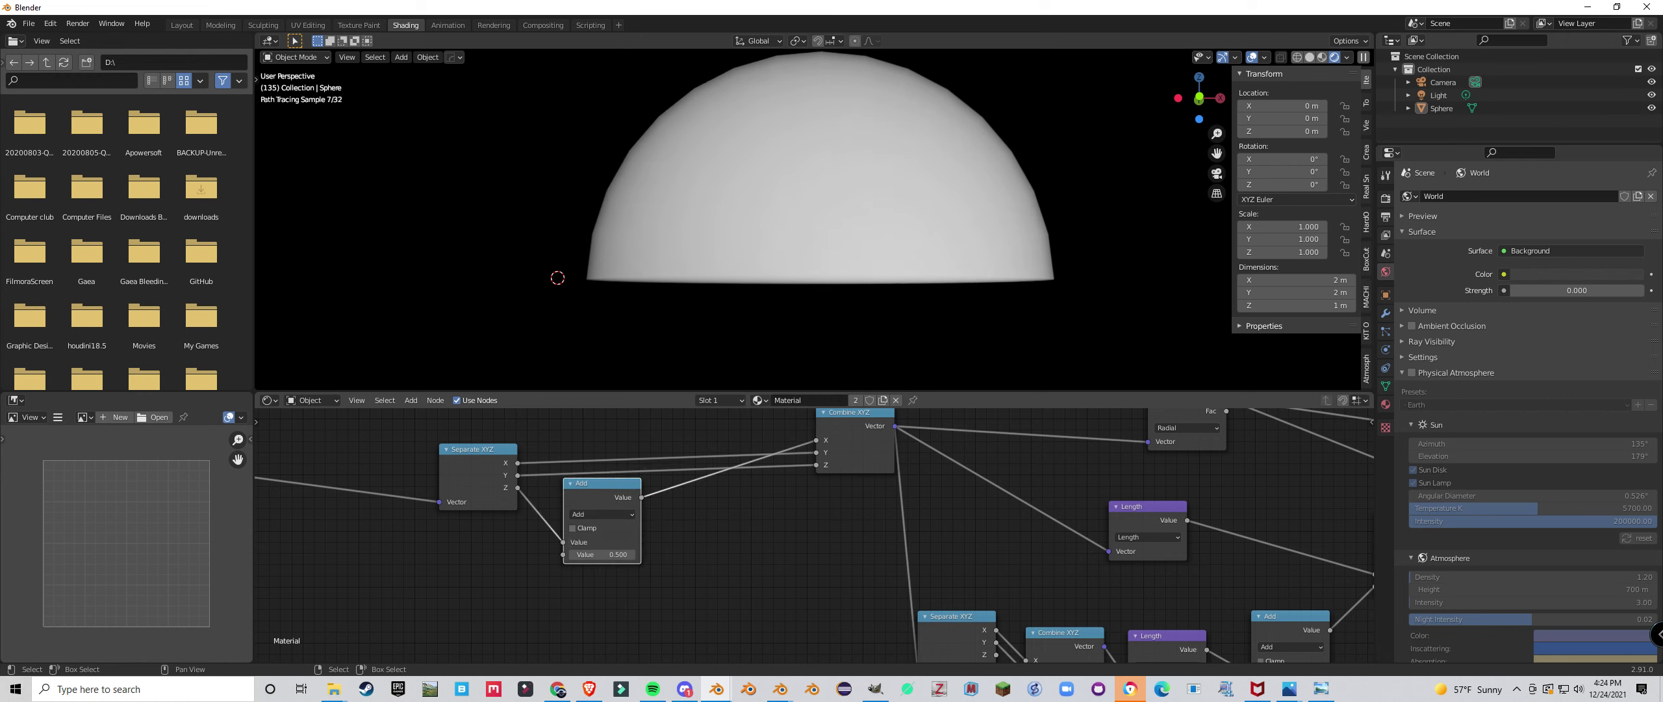
Preview the ColorRamp's output on the half sphere and view the radiating lines from the side.
scroll(814, 219, "up", 2)
scroll(814, 219, "up", 1)
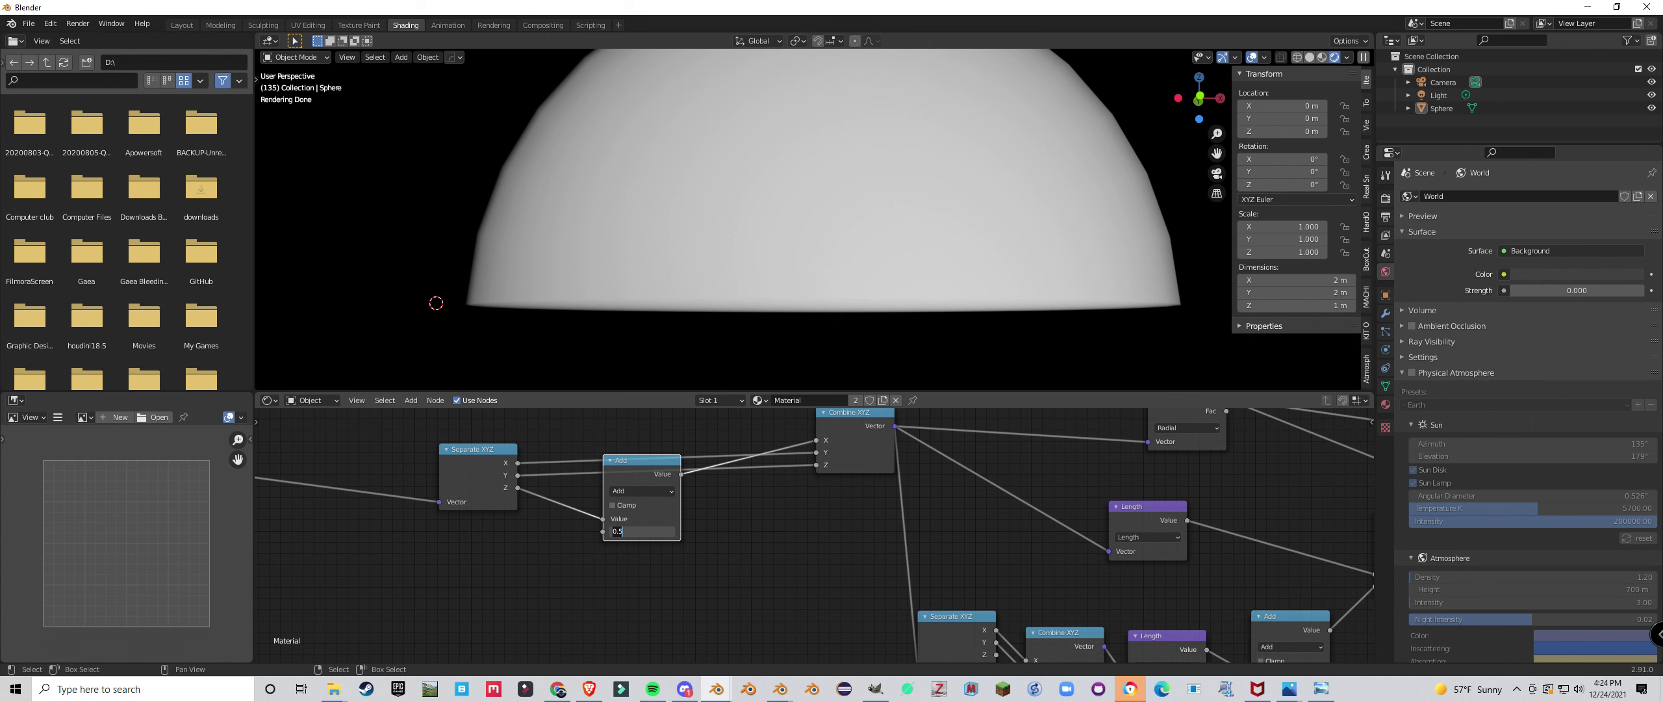
scroll(942, 519, "down", 4)
middle_click_drag(942, 519, 477, 546)
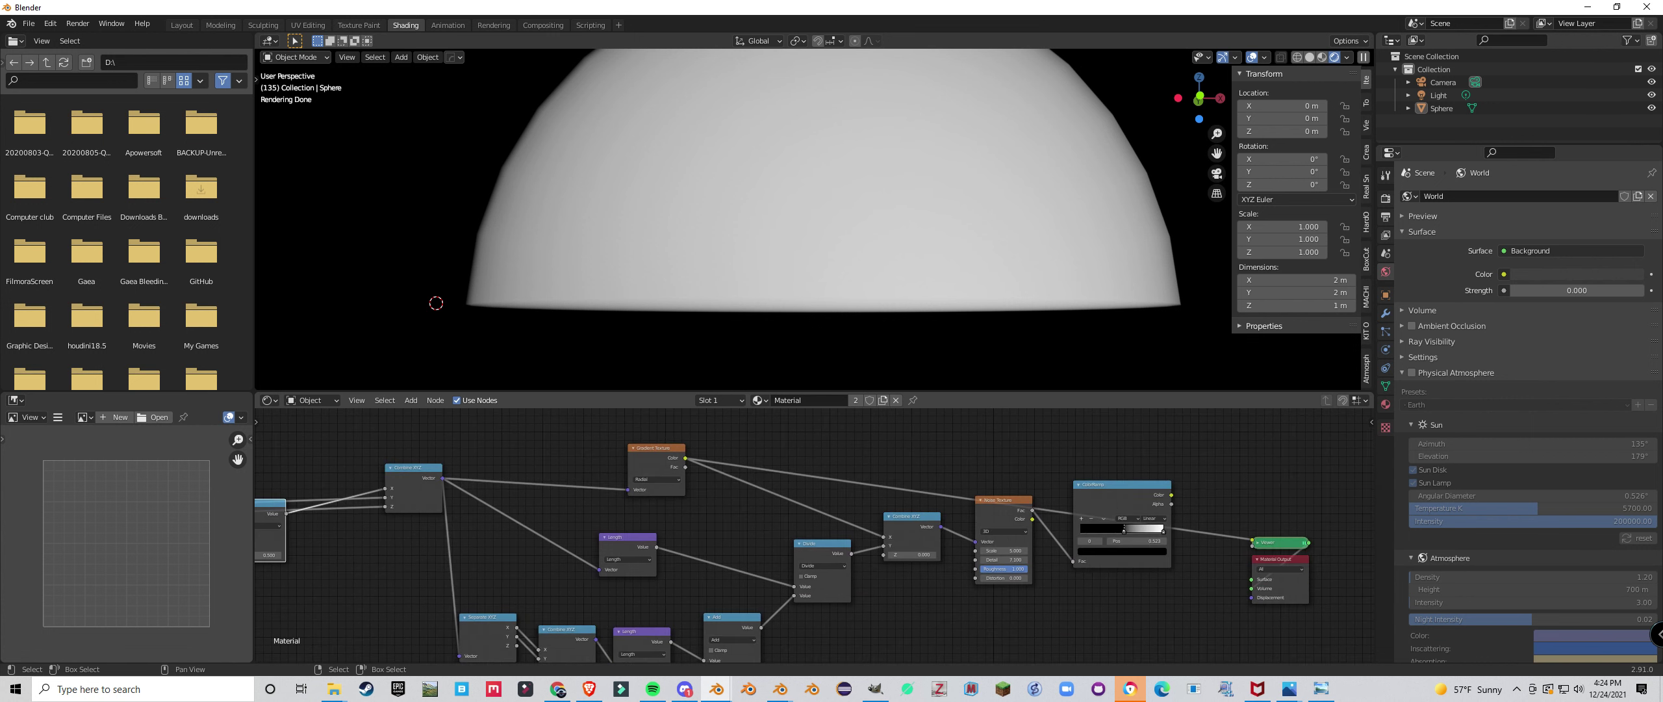
left_click(1119, 499, "ctrl+shift")
scroll(814, 219, "down", 3)
mouse_move(814, 219)
middle_mouse_down()
mouse_move(740, 293)
mouse_move(816, 238)
middle_mouse_up()
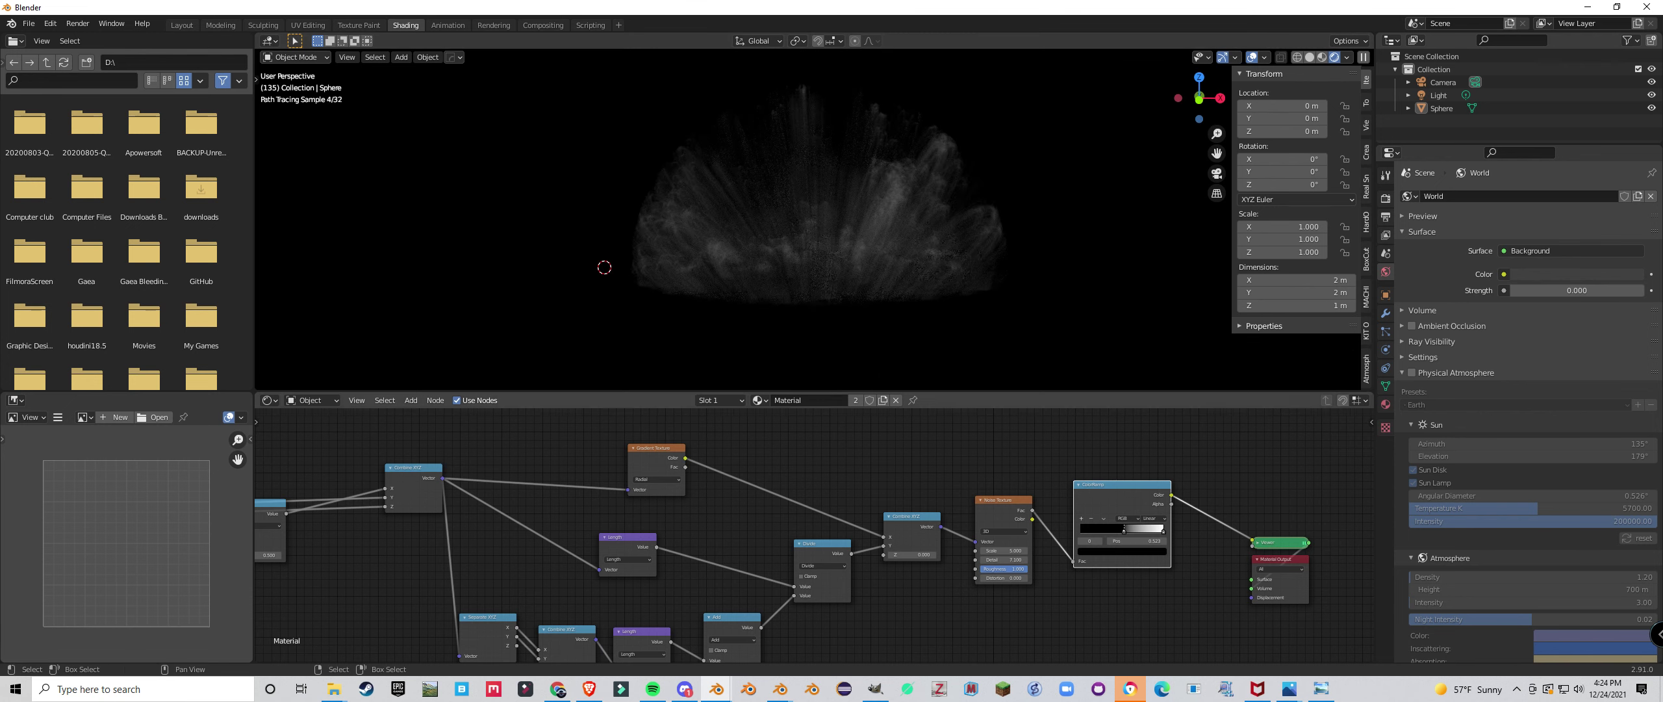
Lower the value of the Add node on the Z channel to 0.1 and check the half sphere's line pattern.
scroll(345, 565, "down", 3)
middle_click_drag(344, 566, 804, 539)
scroll(800, 536, "up", 10)
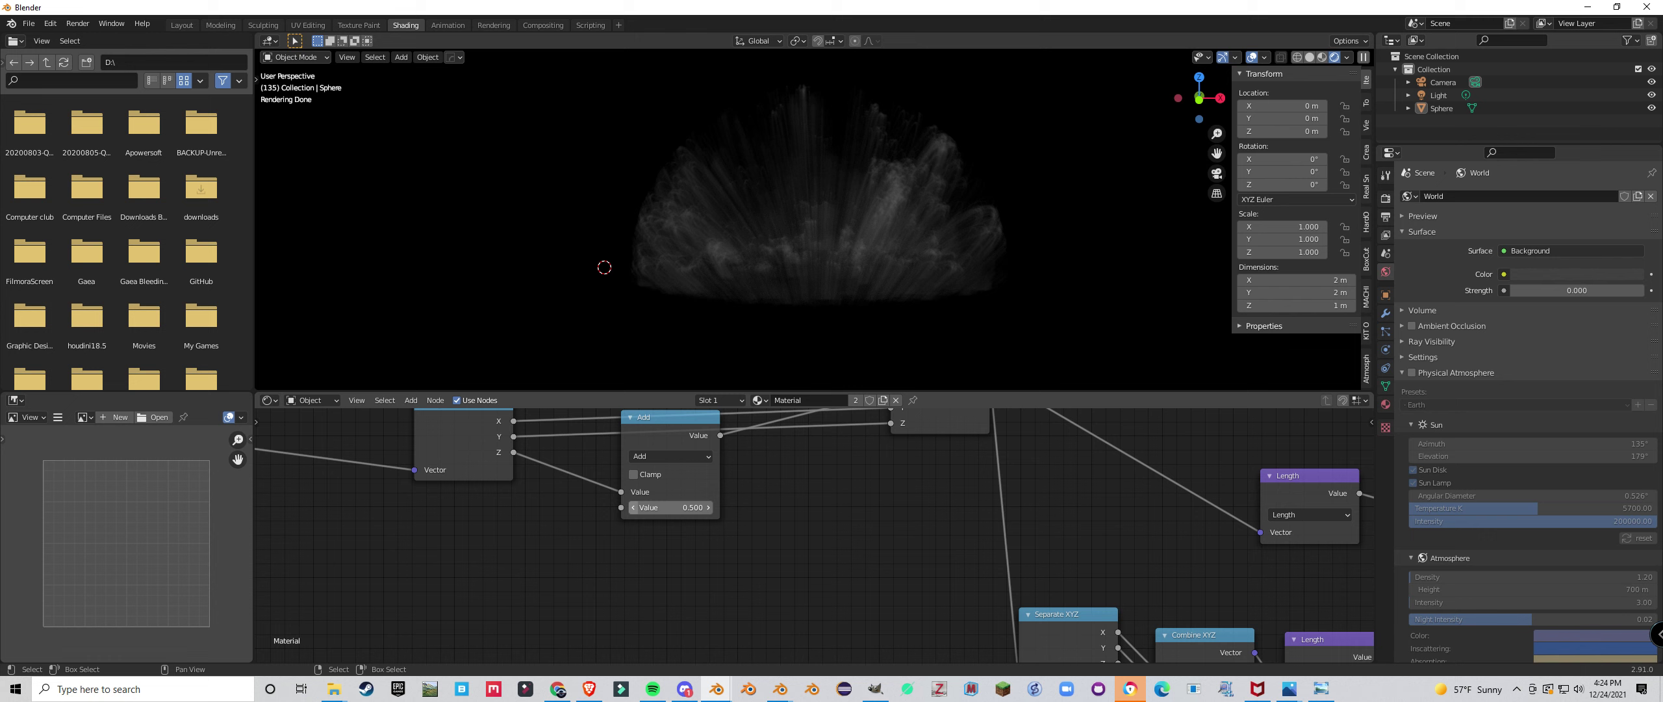
left_click(633, 507)
left_click(633, 508)
left_click(633, 507)
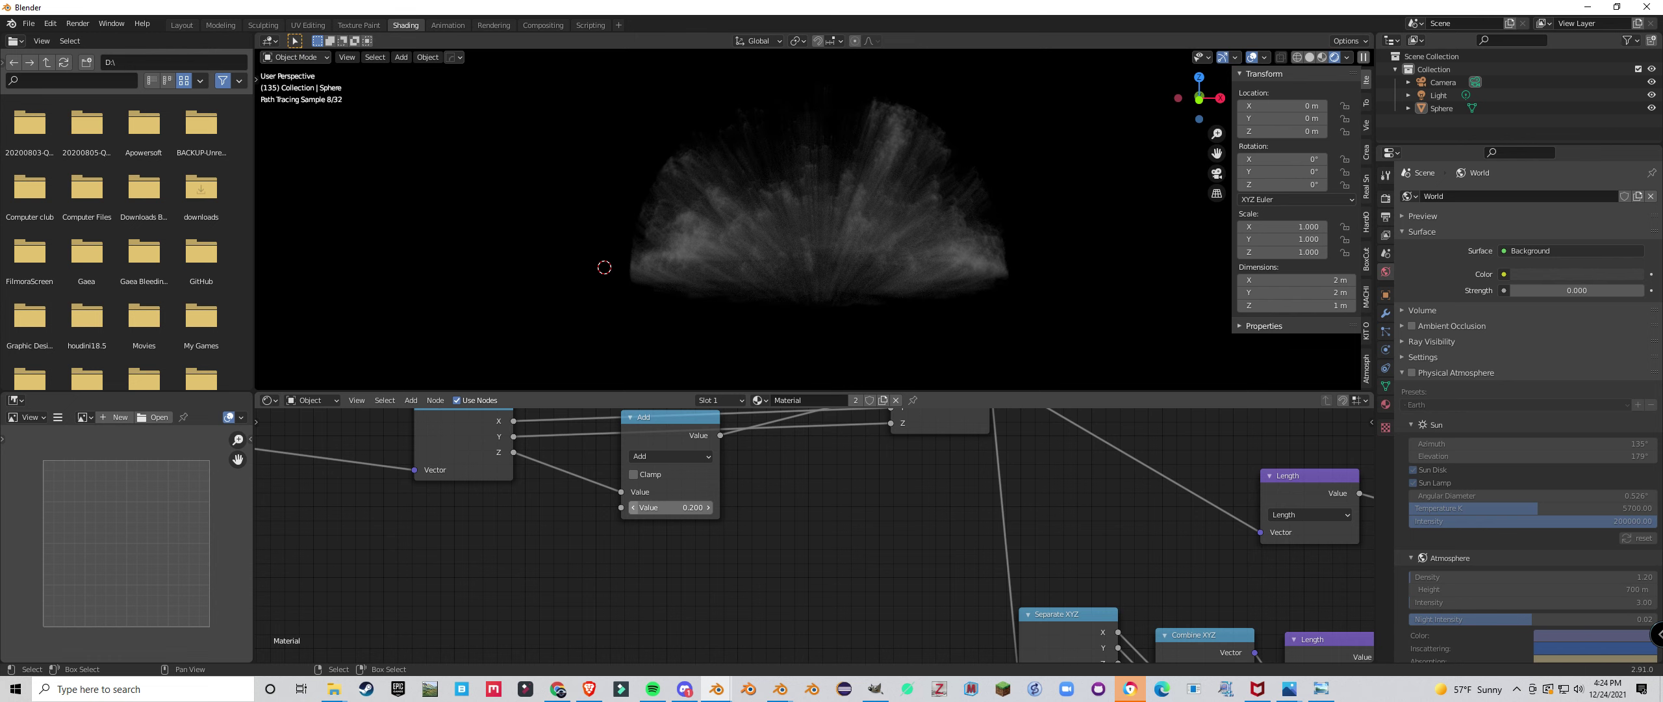
left_click(633, 507)
middle_click_drag(571, 301, 559, 279)
left_click(559, 279)
scroll(682, 247, "up", 2)
middle_click_drag(682, 247, 598, 341)
scroll(614, 318, "down", 3)
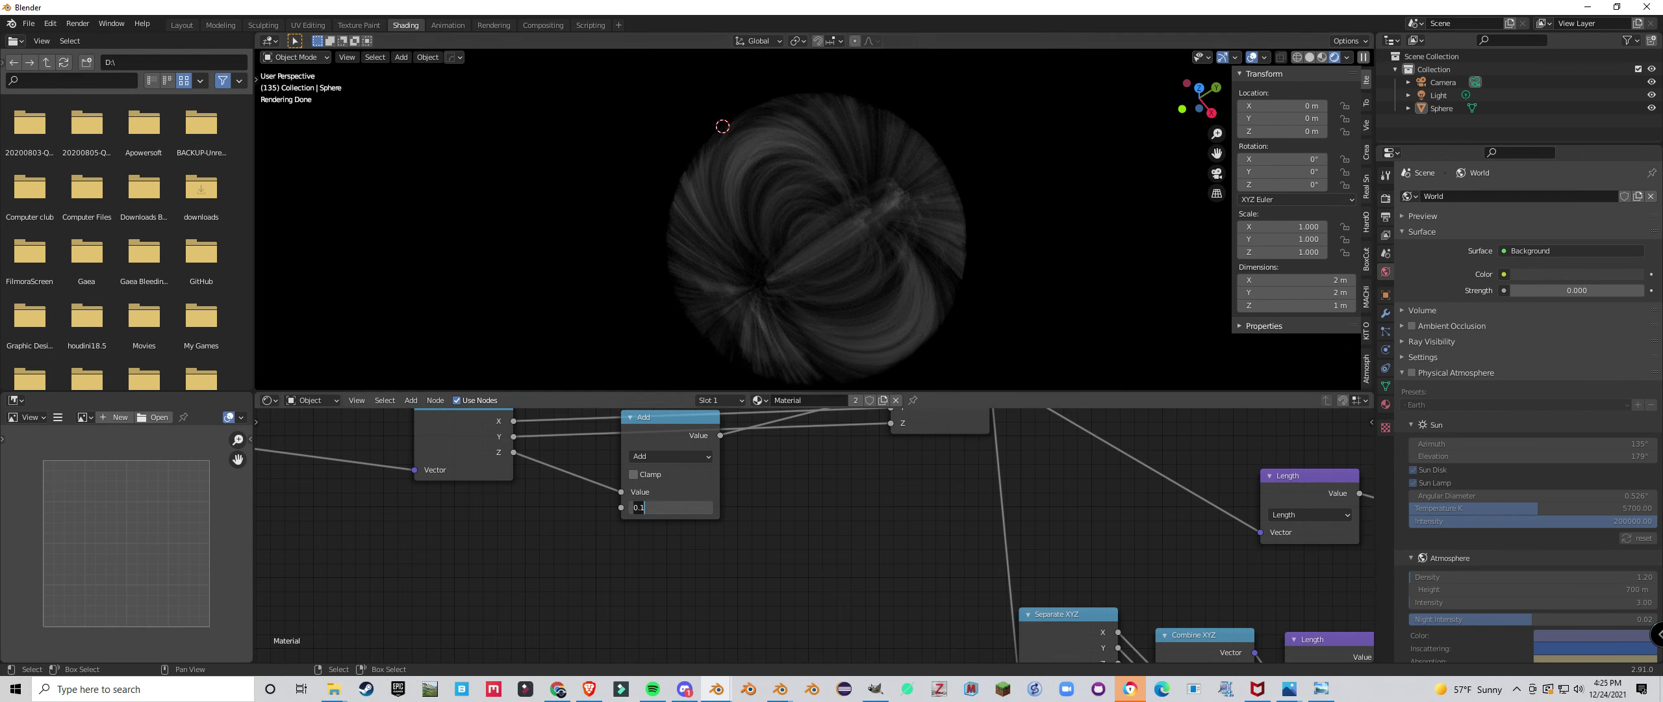
Set the value of the Add node on the Z channel to 0.05.
type("0.05")
key("Return")
middle_click_drag(682, 292, 659, 224)
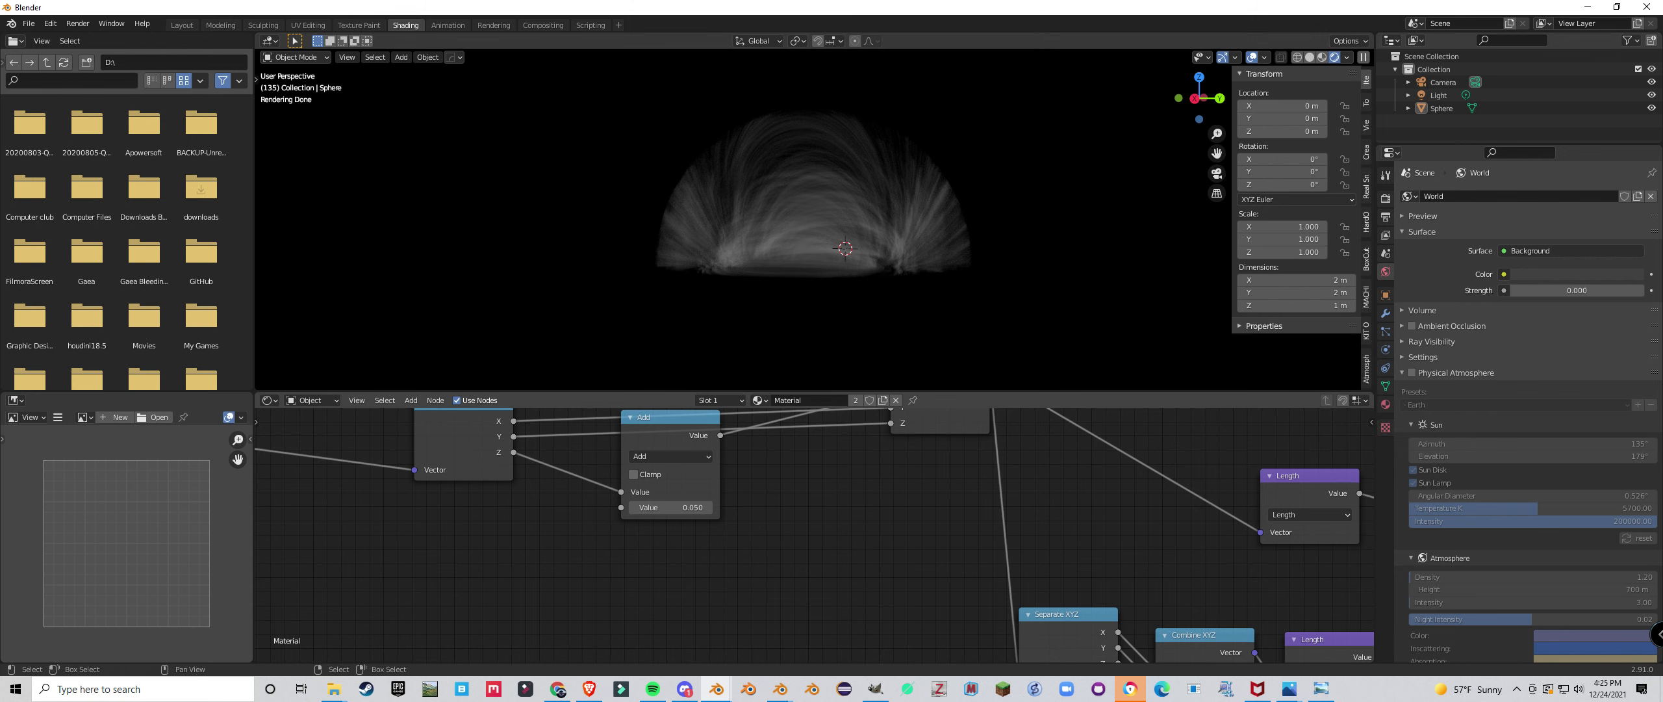
Examine the half sphere's arcs and radiating lines from several sides and distances.
scroll(815, 535, "down", 8)
middle_click_drag(812, 195, 695, 199)
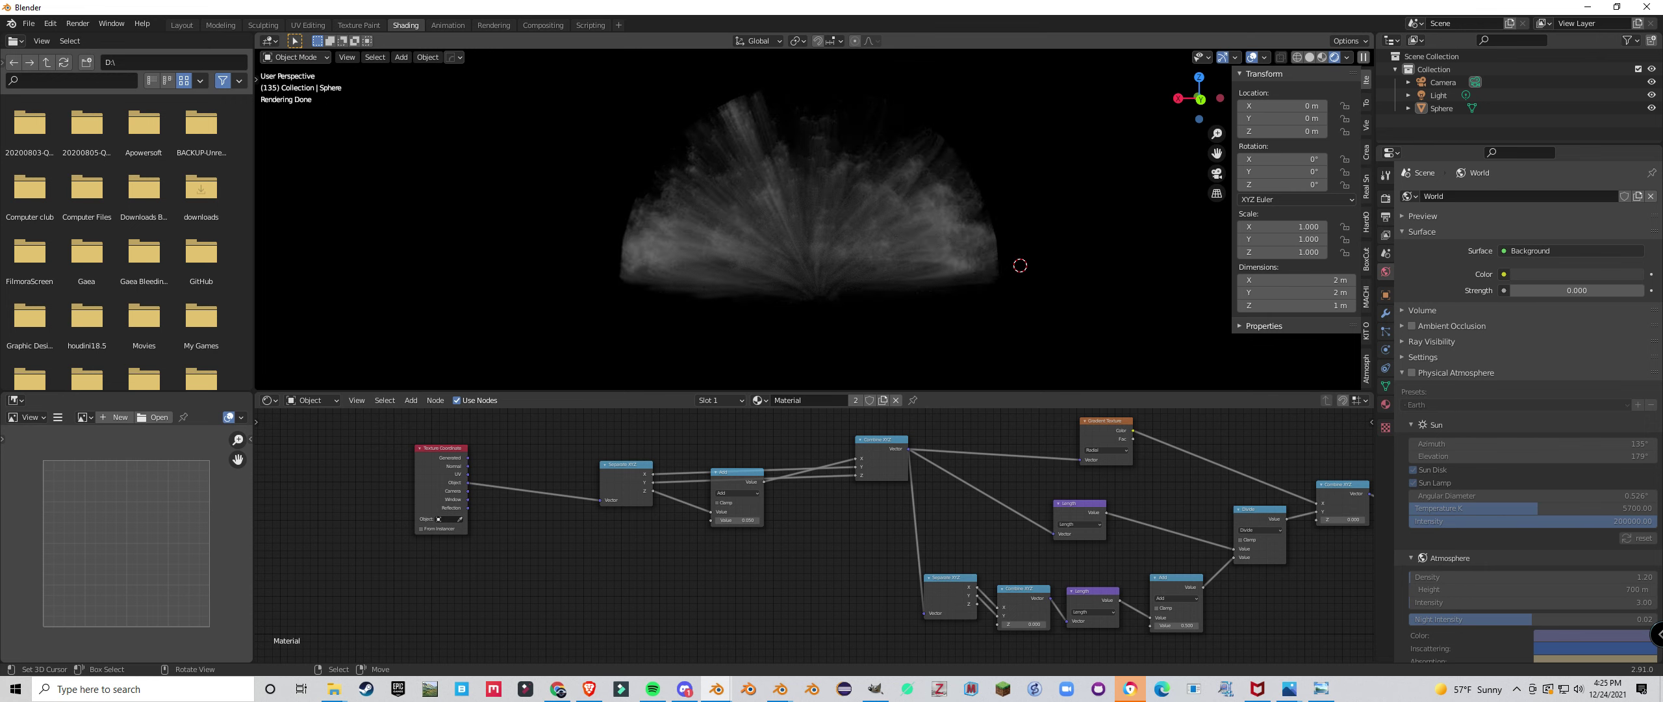
scroll(809, 195, "up", 1)
scroll(809, 219, "down", 1)
middle_click_drag(809, 219, 663, 332)
scroll(782, 217, "up", 1)
scroll(782, 218, "down", 1)
scroll(781, 210, "down", 3)
scroll(809, 286, "up", 1)
middle_click_drag(809, 286, 783, 216)
scroll(816, 533, "down", 4)
scroll(816, 533, "up", 4)
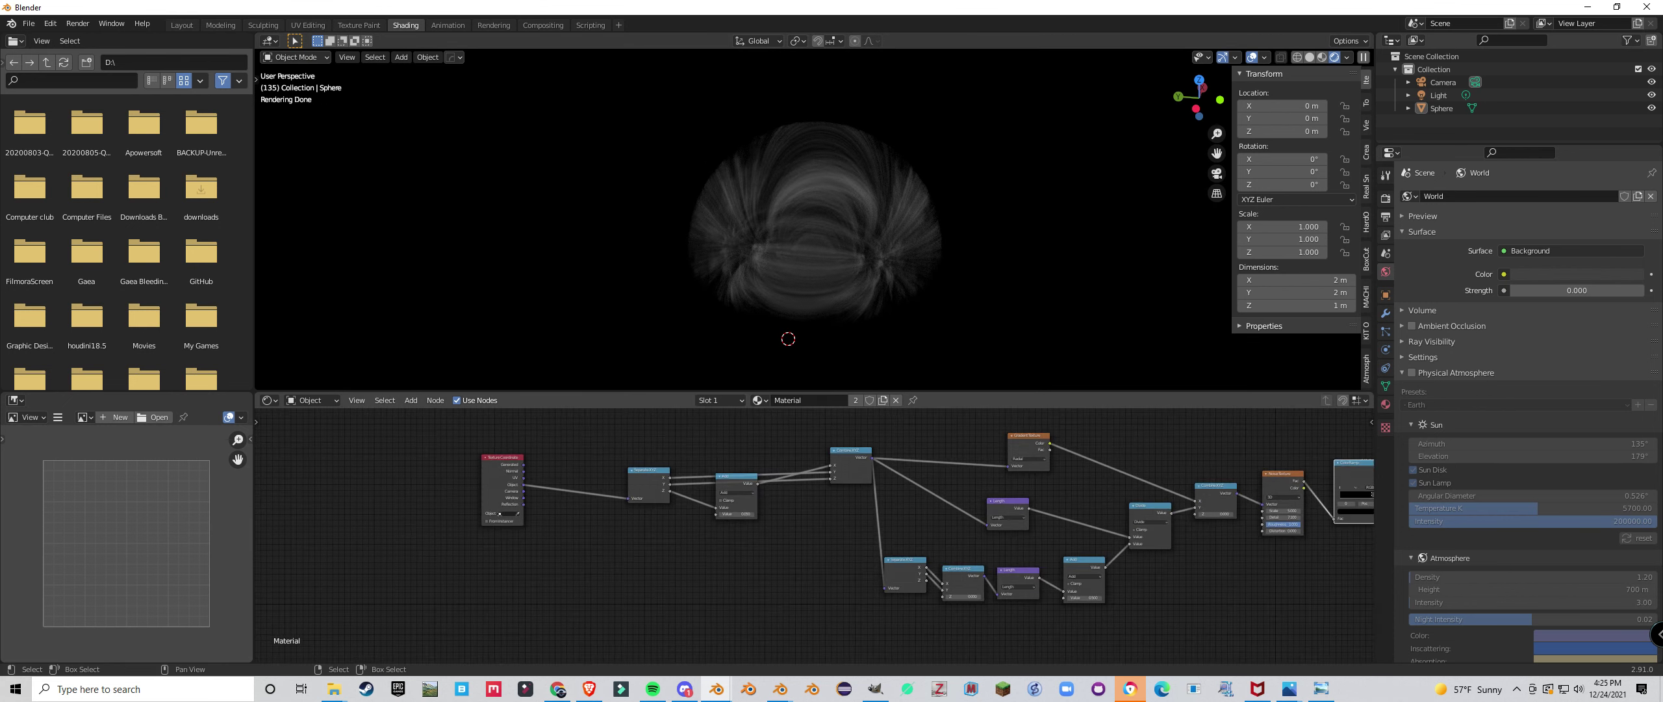
Insert a Vector Math node set to Scale between the Texture Coordinate and Separate XYZ nodes.
left_click_drag(697, 478, 578, 468)
key("shift+a")
mouse_move(664, 501)
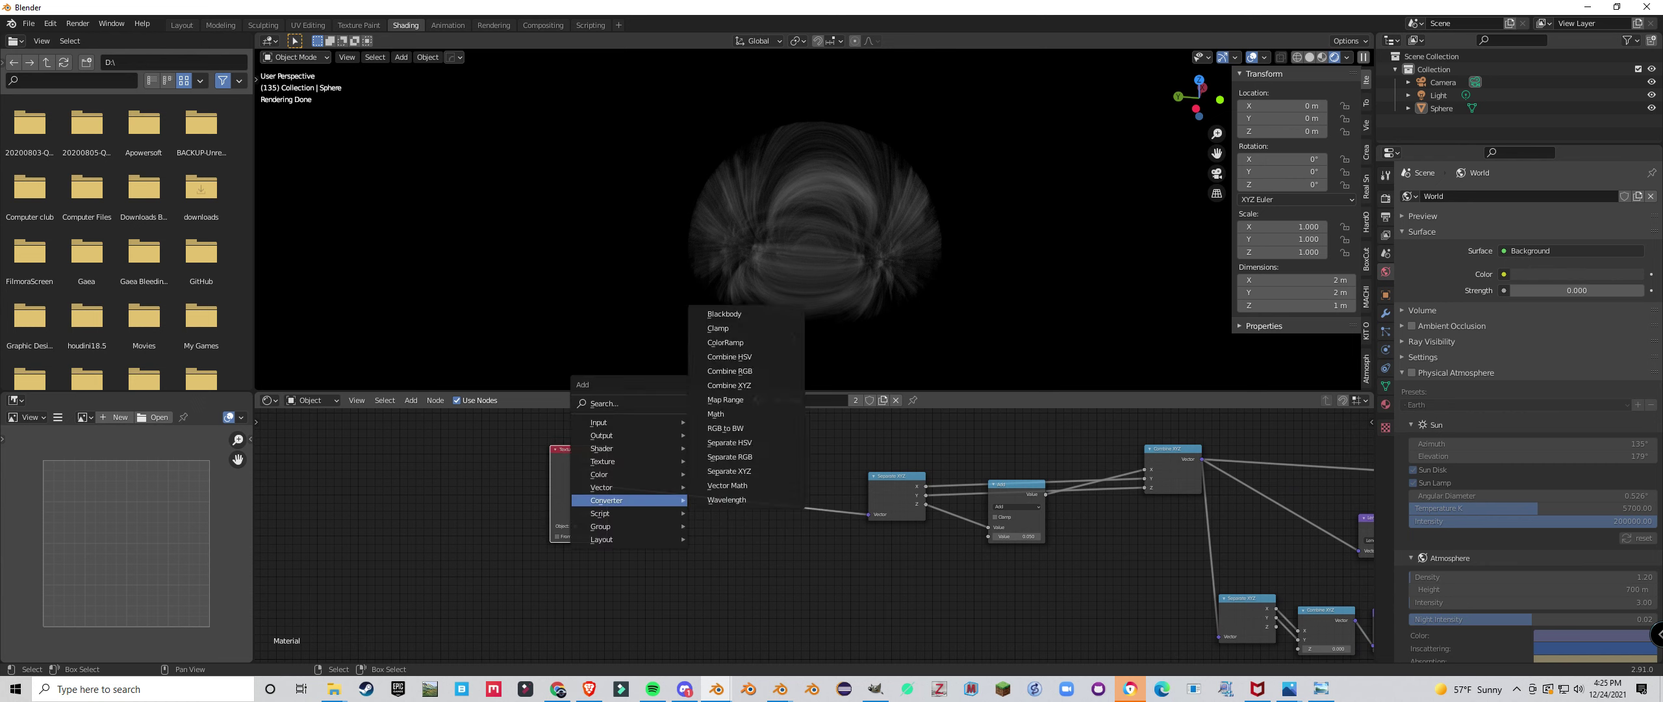
left_click(727, 485)
left_click(739, 481)
left_click(739, 484)
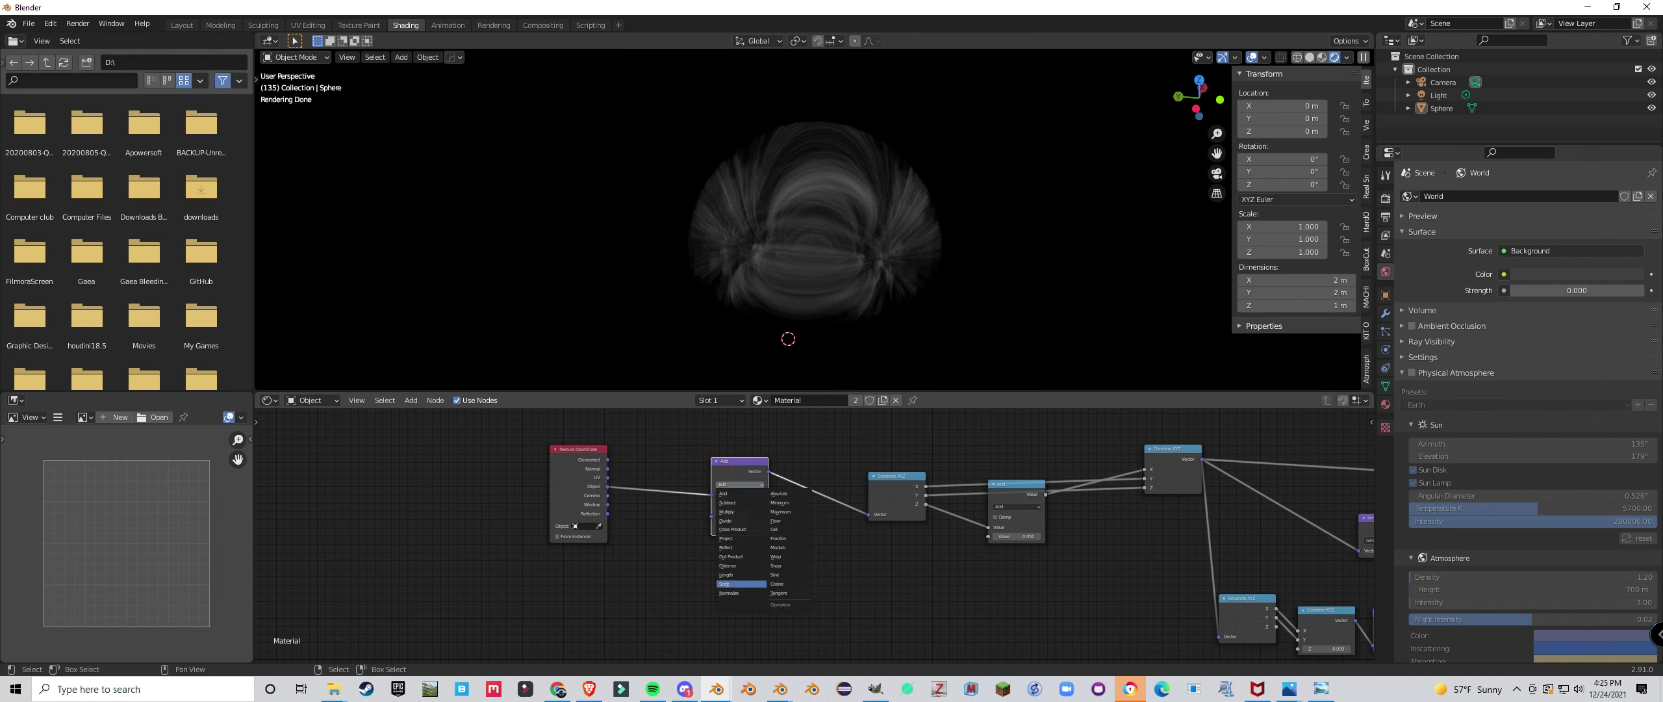
left_click(741, 583)
Adjust the Scale node's scale value and check how the arc pattern looks on the half sphere.
mouse_move(739, 504)
left_mouse_down()
mouse_move(803, 504)
mouse_move(767, 504)
left_mouse_up()
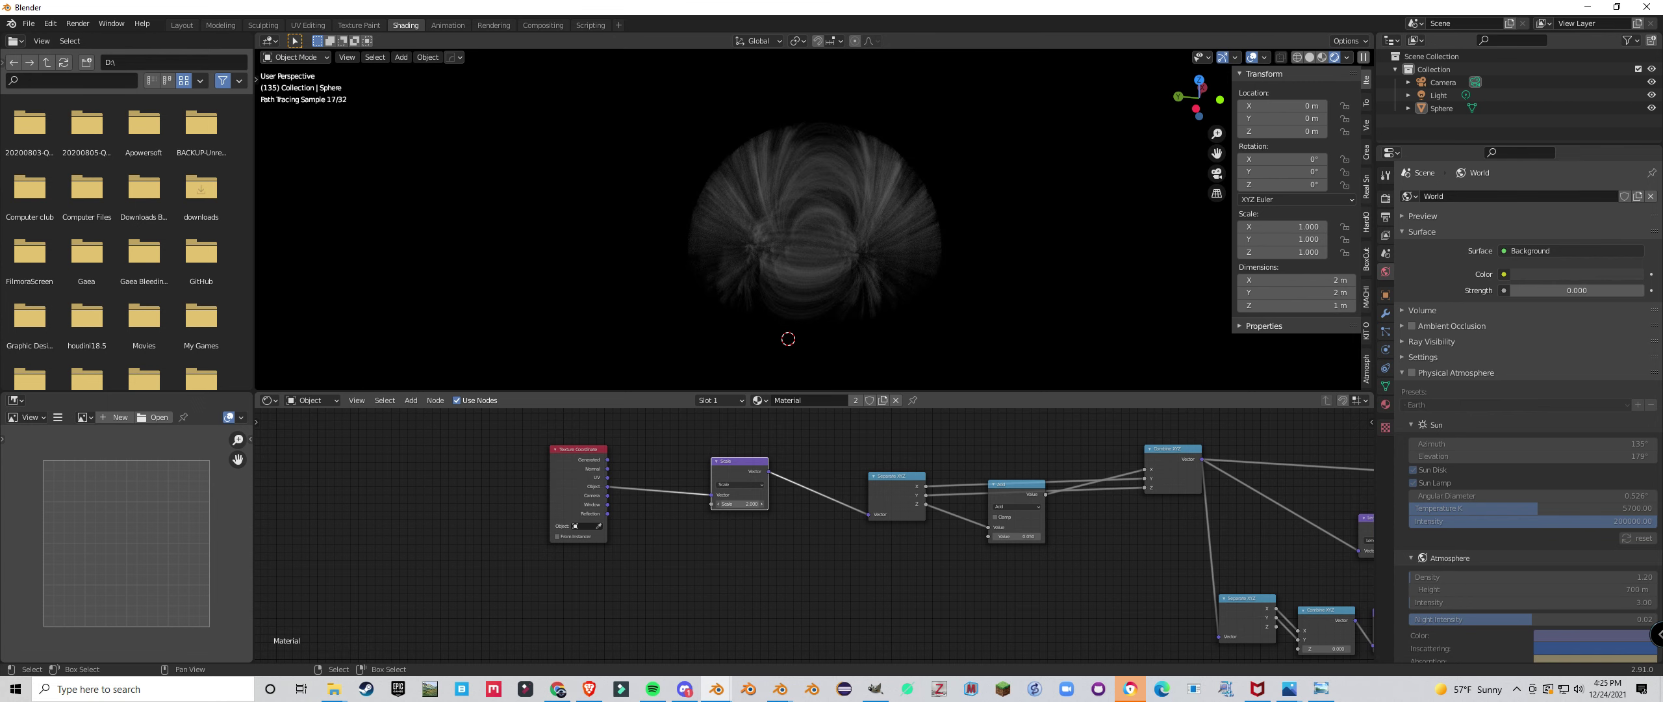
middle_click_drag(802, 273, 808, 232)
scroll(817, 231, "up", 2)
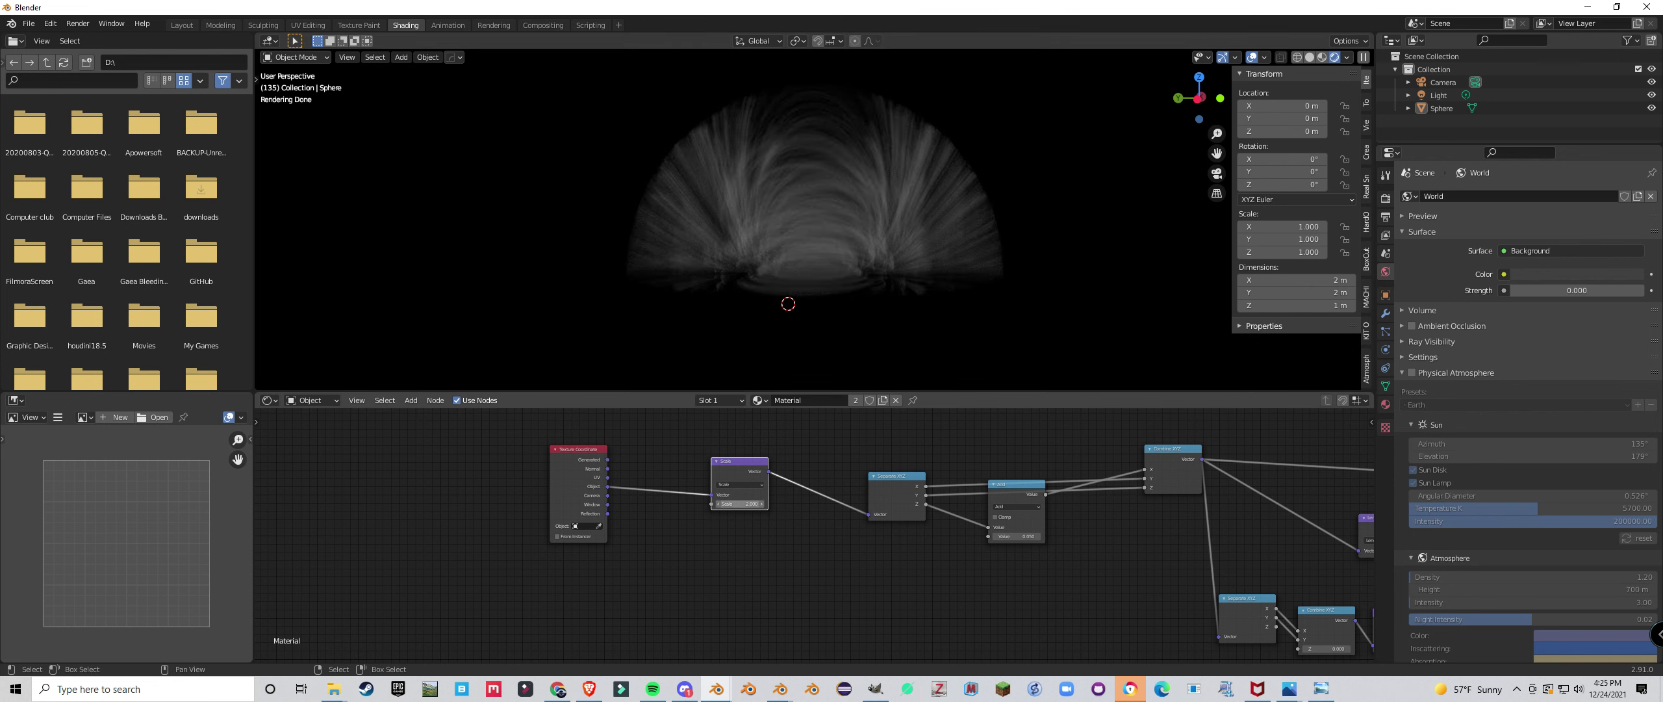
left_click(740, 504)
key("Return")
scroll(747, 527, "down", 2)
middle_click_drag(1118, 525, 620, 508)
scroll(793, 520, "up", 5)
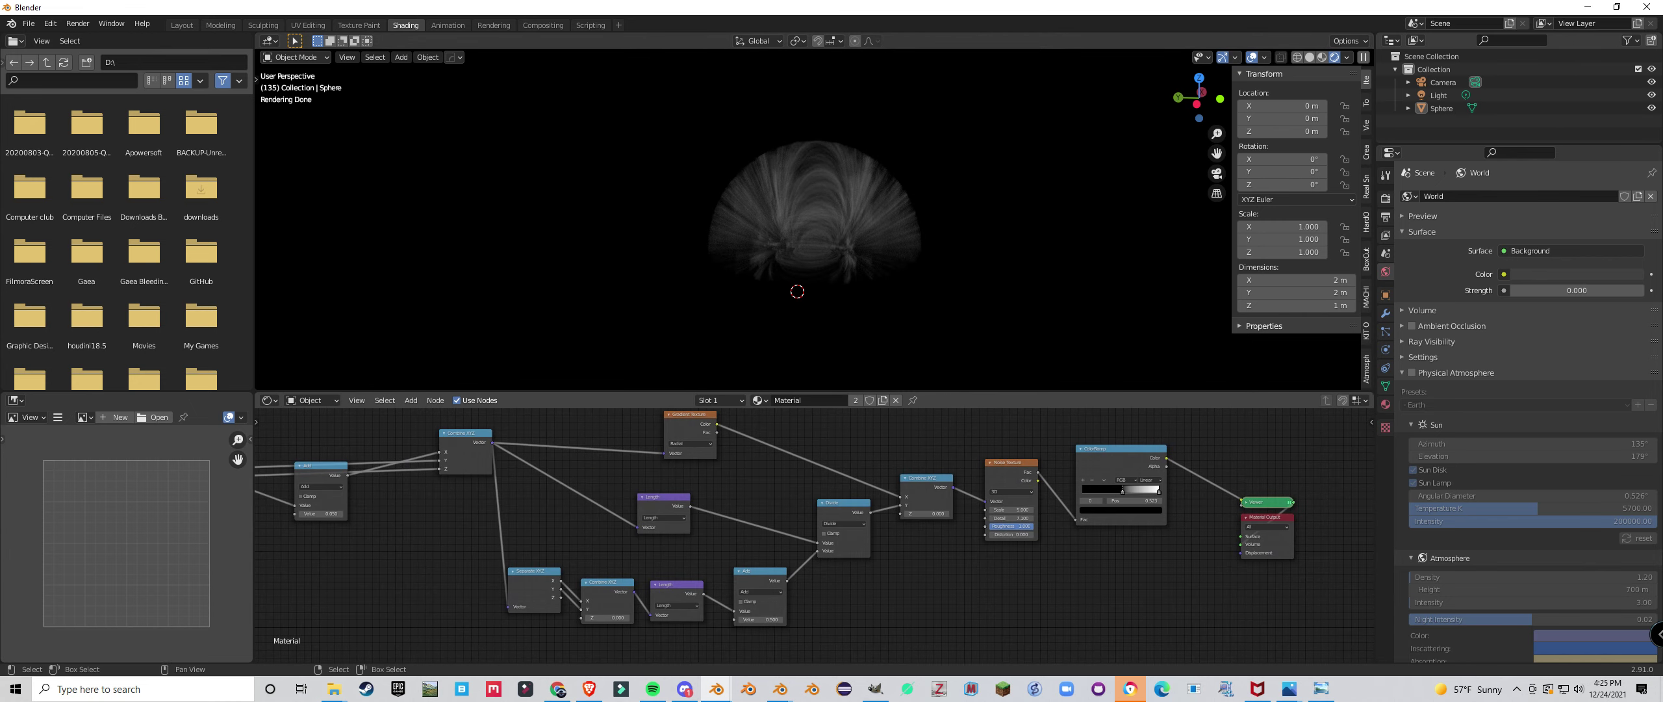
scroll(814, 260, "up", 3)
middle_click_drag(815, 260, 842, 260)
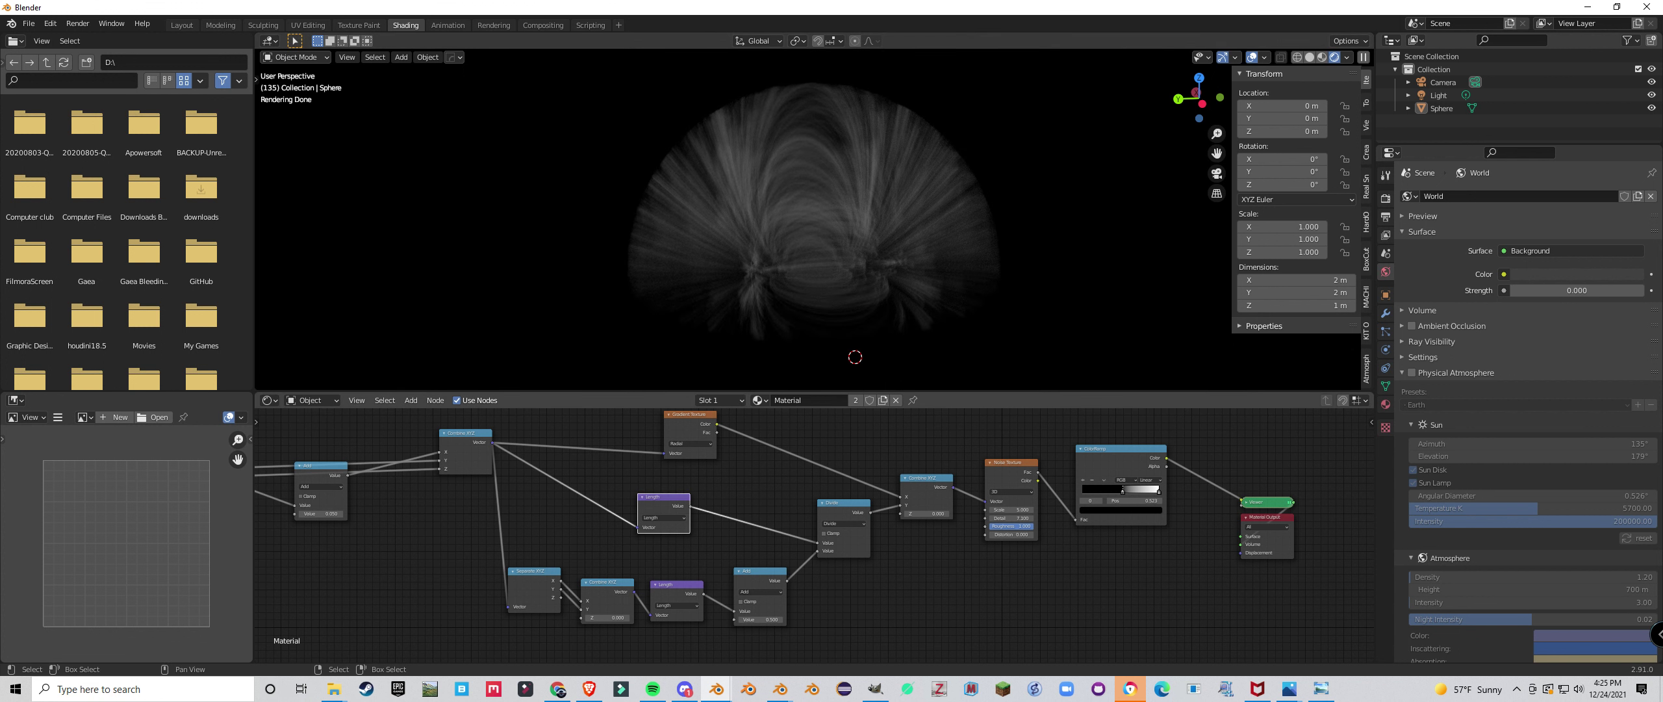
Disconnect the Gradient Texture from the Combine XYZ node and examine the arcs on the half sphere from several angles.
scroll(819, 531, "up", 1)
left_click_drag(915, 491, 868, 473)
middle_click_drag(857, 280, 779, 308)
scroll(843, 342, "down", 1)
scroll(830, 323, "down", 4)
scroll(814, 536, "up", 2)
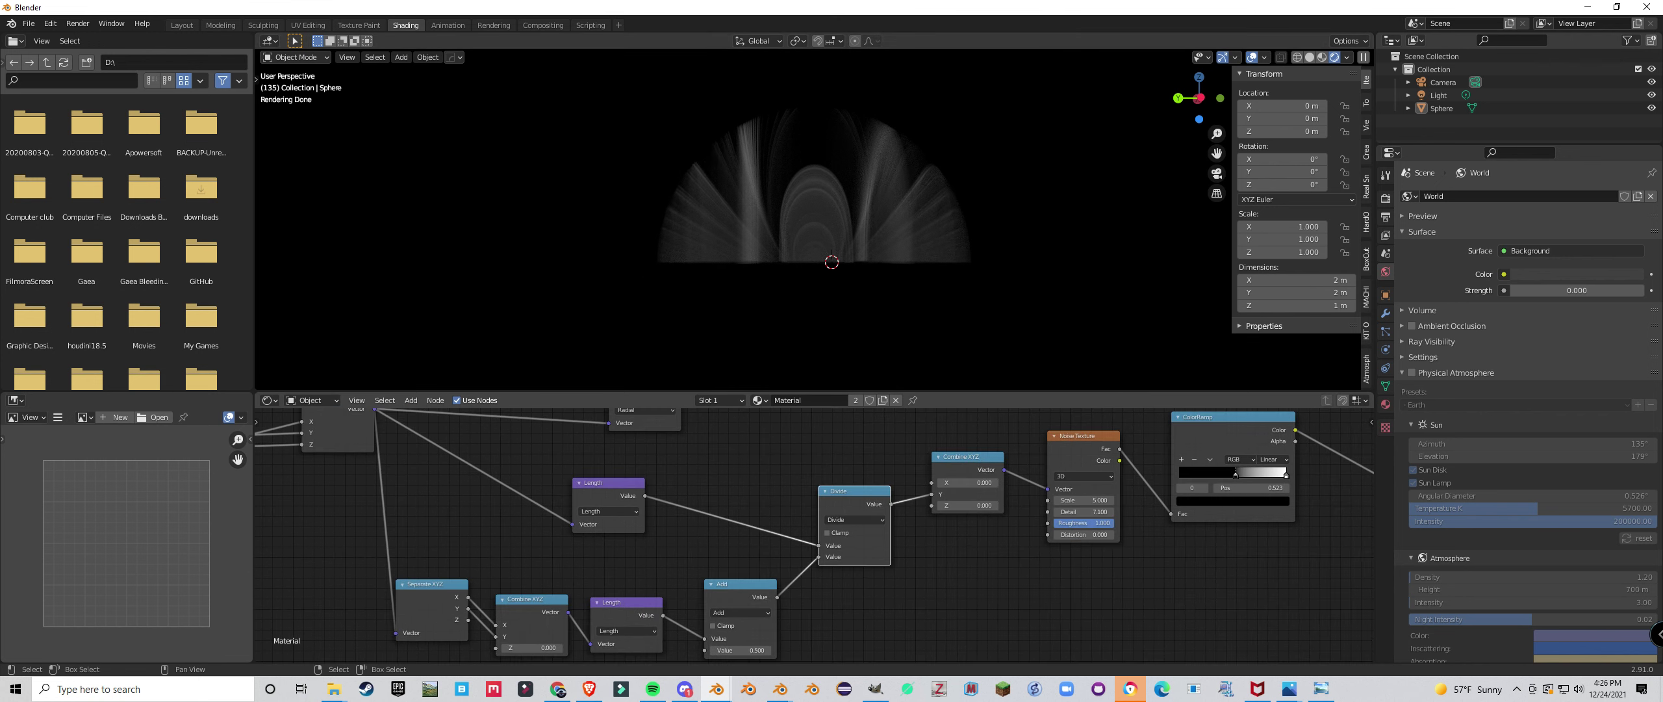
scroll(814, 218, "up", 1)
mouse_move(814, 219)
middle_mouse_down()
mouse_move(794, 207)
mouse_move(792, 228)
mouse_move(838, 233)
mouse_move(790, 207)
middle_mouse_up()
scroll(793, 207, "down", 2)
scroll(838, 233, "up", 1)
scroll(838, 233, "up", 2)
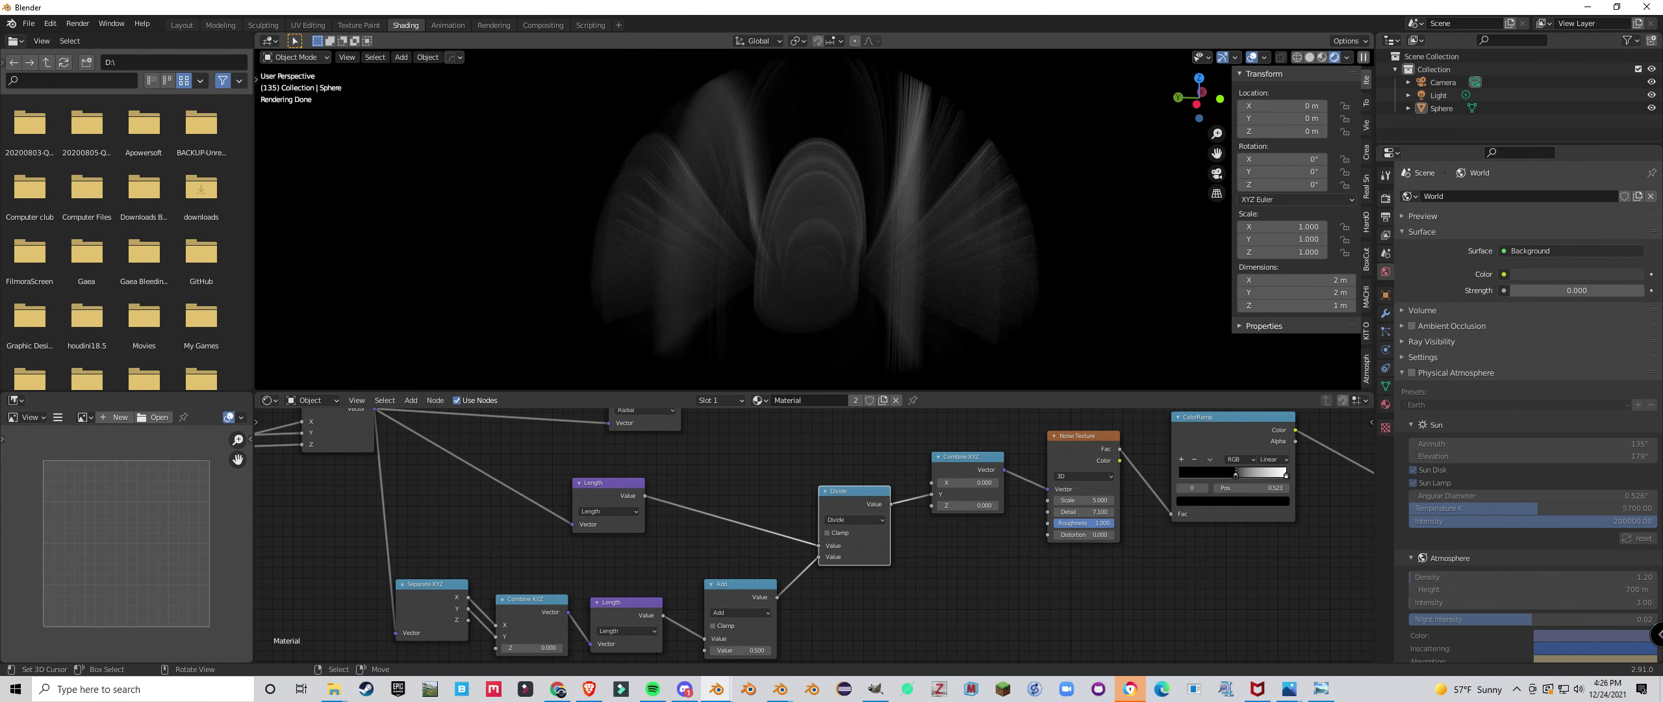
Duplicate the Divide node and feed the original Divide node's output into the copy's first value.
scroll(812, 533, "down", 3)
key("shift+d")
left_click(867, 560)
left_click_drag(617, 461, 620, 467)
left_click_drag(838, 580, 829, 580)
left_click_drag(616, 461, 838, 580)
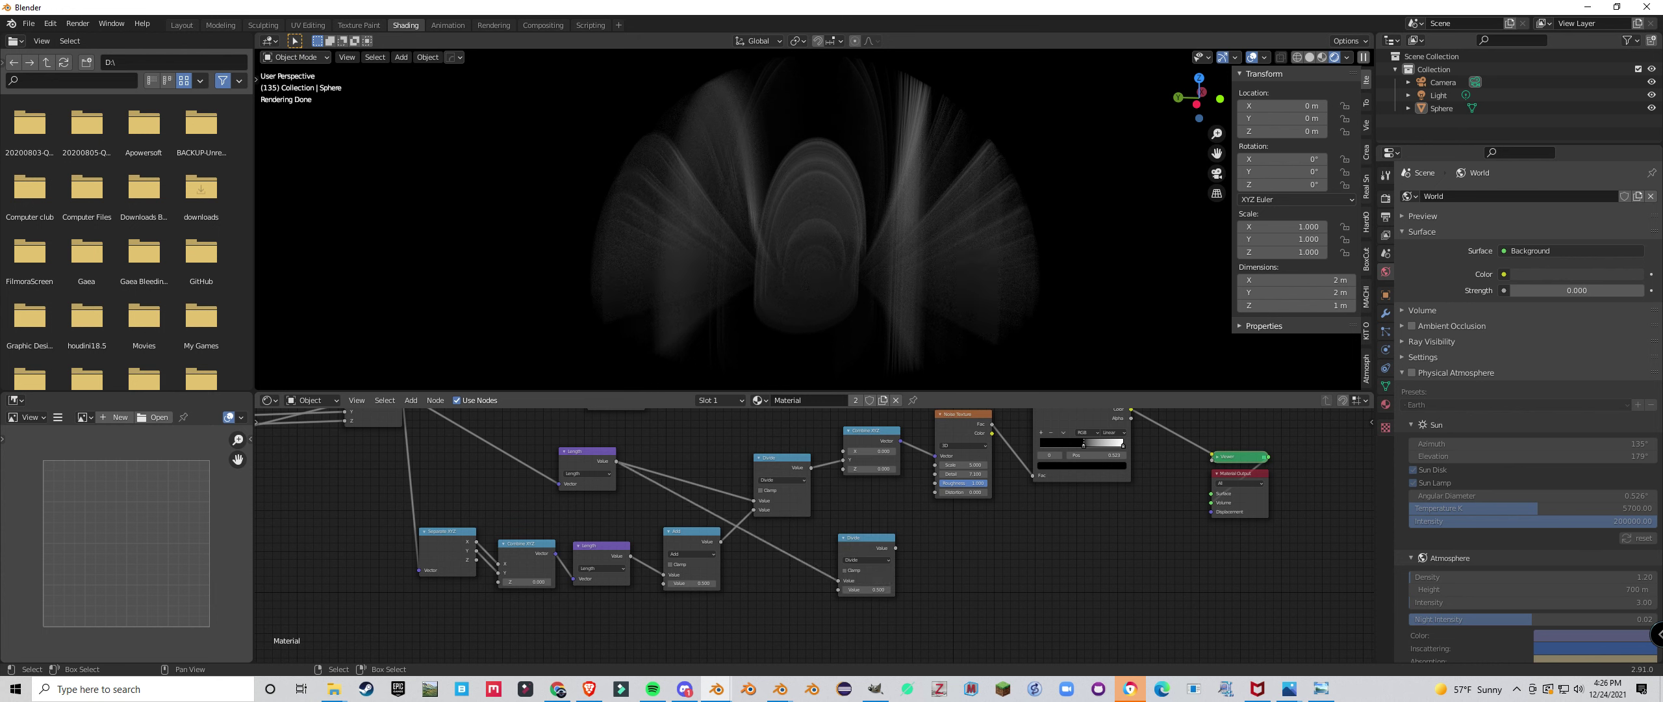
left_click(867, 560)
left_click(862, 479)
left_click_drag(811, 467, 838, 580)
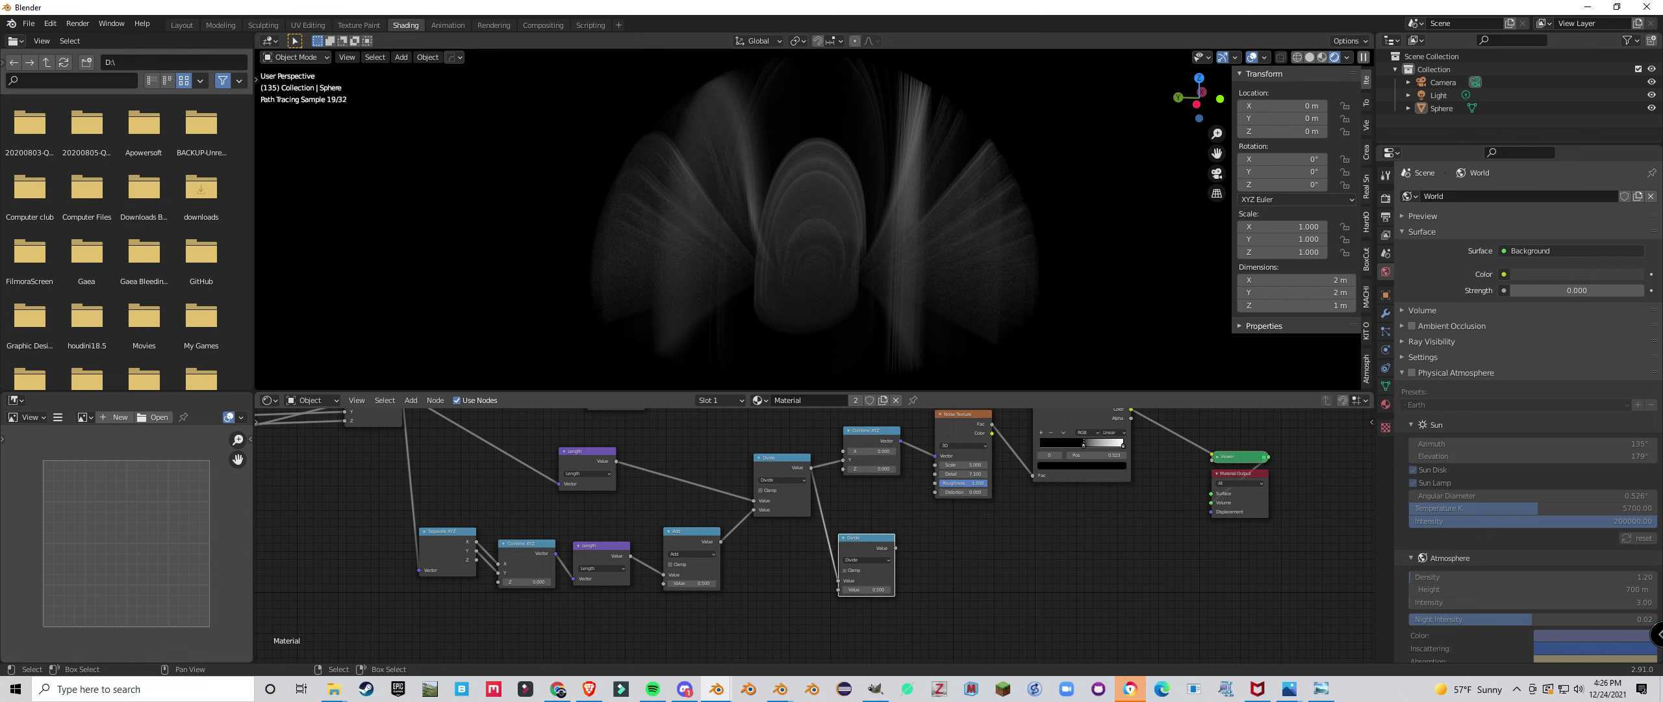
Switch the copied math node to Multiply and preview its output on the half sphere.
left_click(867, 559)
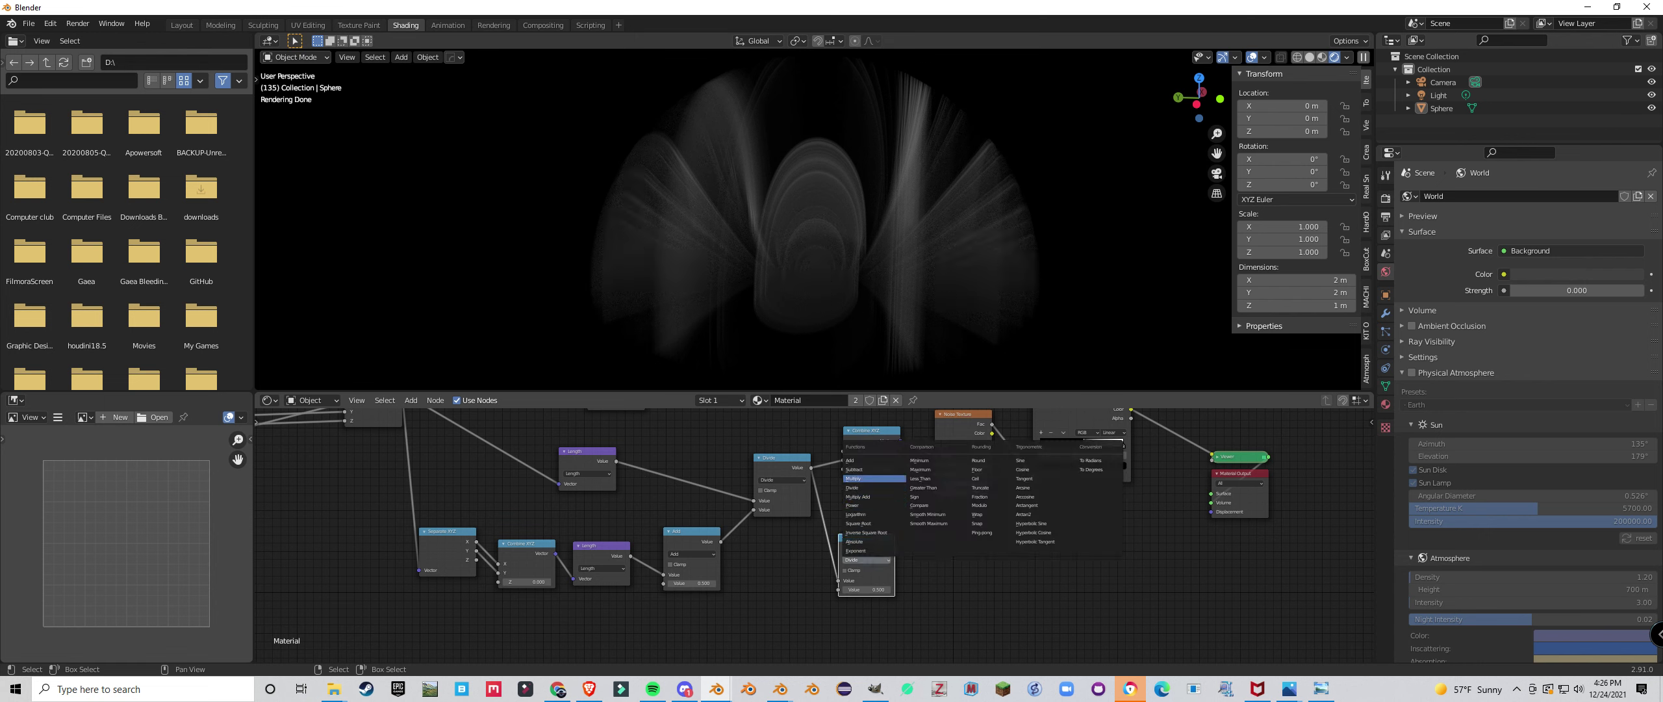
left_click(864, 478)
key("Return")
middle_click_drag(869, 578, 768, 576)
left_click(767, 545, "ctrl+shift")
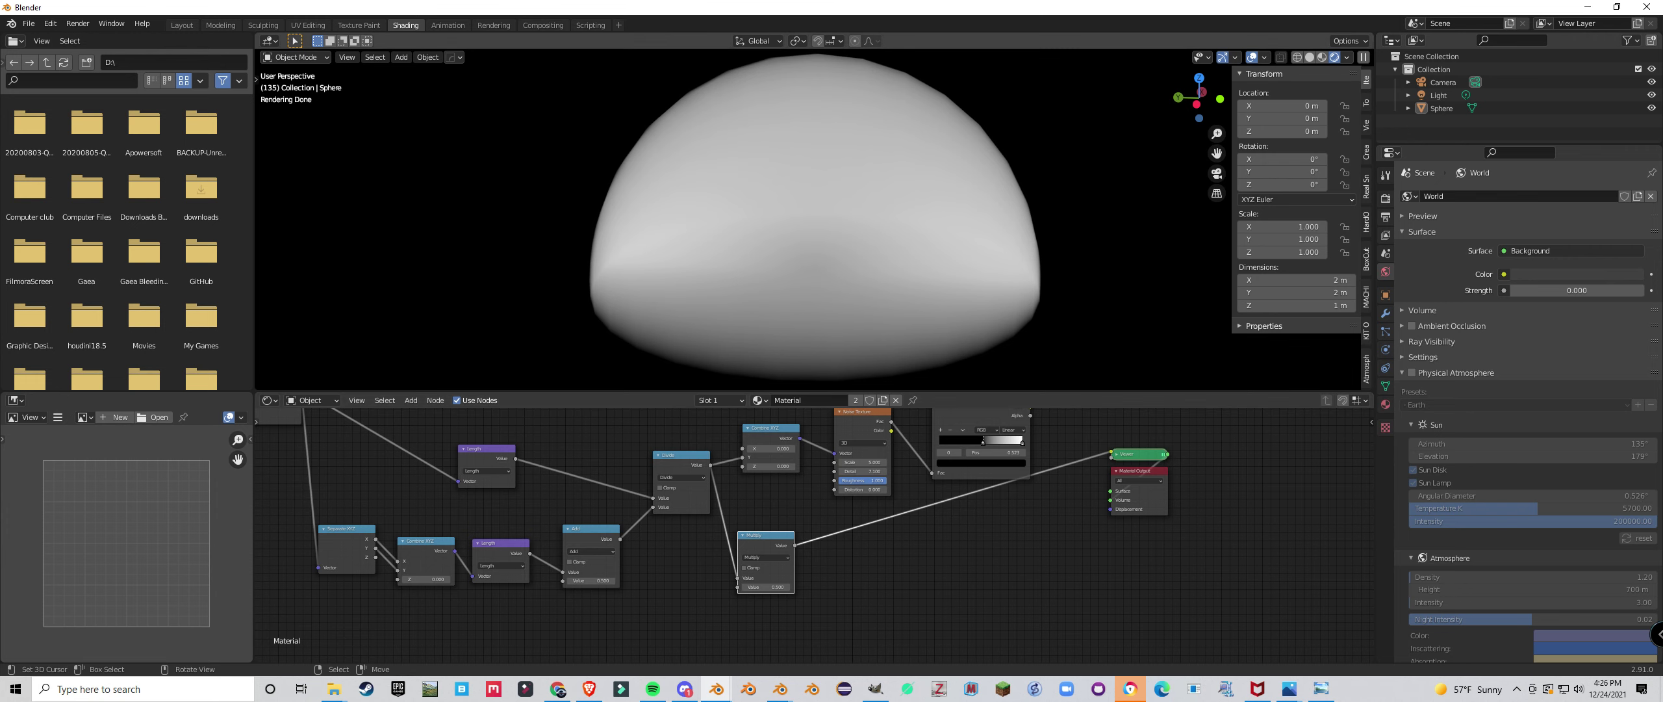
scroll(805, 279, "down", 2)
middle_click_drag(806, 279, 824, 234)
Duplicate the ColorRamp and insert the copy between the new Multiply node and the Viewer.
middle_click_drag(847, 507, 800, 538)
left_click(910, 450)
key("shift+d")
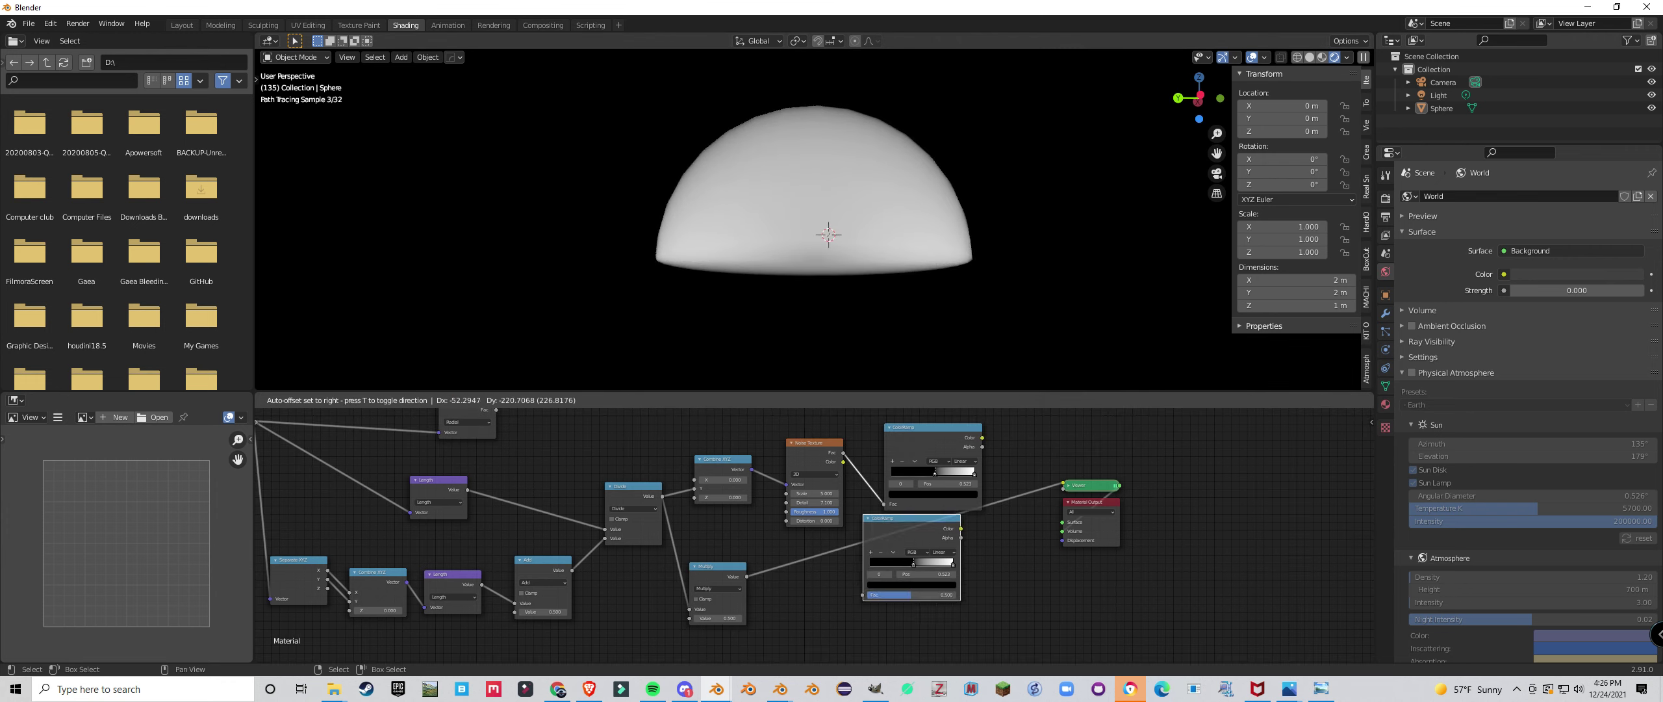
left_click(843, 552)
scroll(825, 279, "down", 2)
middle_click_drag(825, 279, 886, 339)
Flip the copied ColorRamp so it runs from white to black, and move the node lower in the node tree.
left_click(847, 563)
left_click(873, 573)
scroll(838, 279, "up", 3)
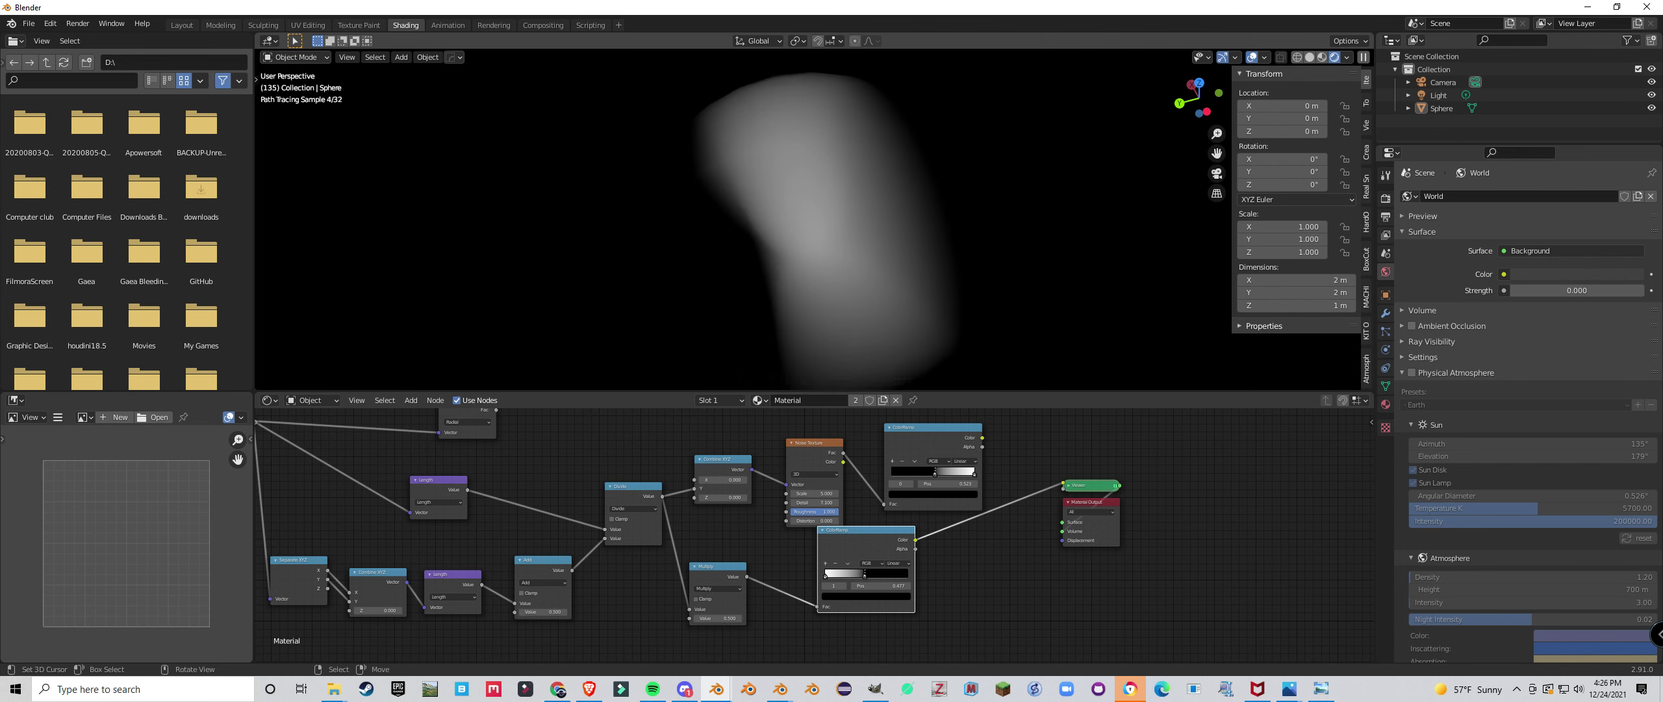
scroll(804, 552, "down", 3)
left_click_drag(838, 540, 835, 568)
Duplicate the Multiply node, multiply the outputs of the two ColorRamps with it, and send the result to the Viewer.
middle_click_drag(835, 569, 772, 569)
scroll(772, 568, "up", 2)
left_click(647, 569)
key("shift+d")
left_click(942, 504)
left_click_drag(1002, 523, 1158, 532)
left_click_drag(996, 484, 1047, 491)
mouse_move(910, 495)
left_mouse_down()
mouse_move(957, 449)
mouse_move(908, 466)
mouse_move(930, 496)
left_mouse_up()
left_click(848, 445)
Reconnect the Gradient Texture's color output to the X input of the Combine XYZ node.
middle_click_drag(533, 468, 550, 512)
left_click_drag(462, 451, 646, 523)
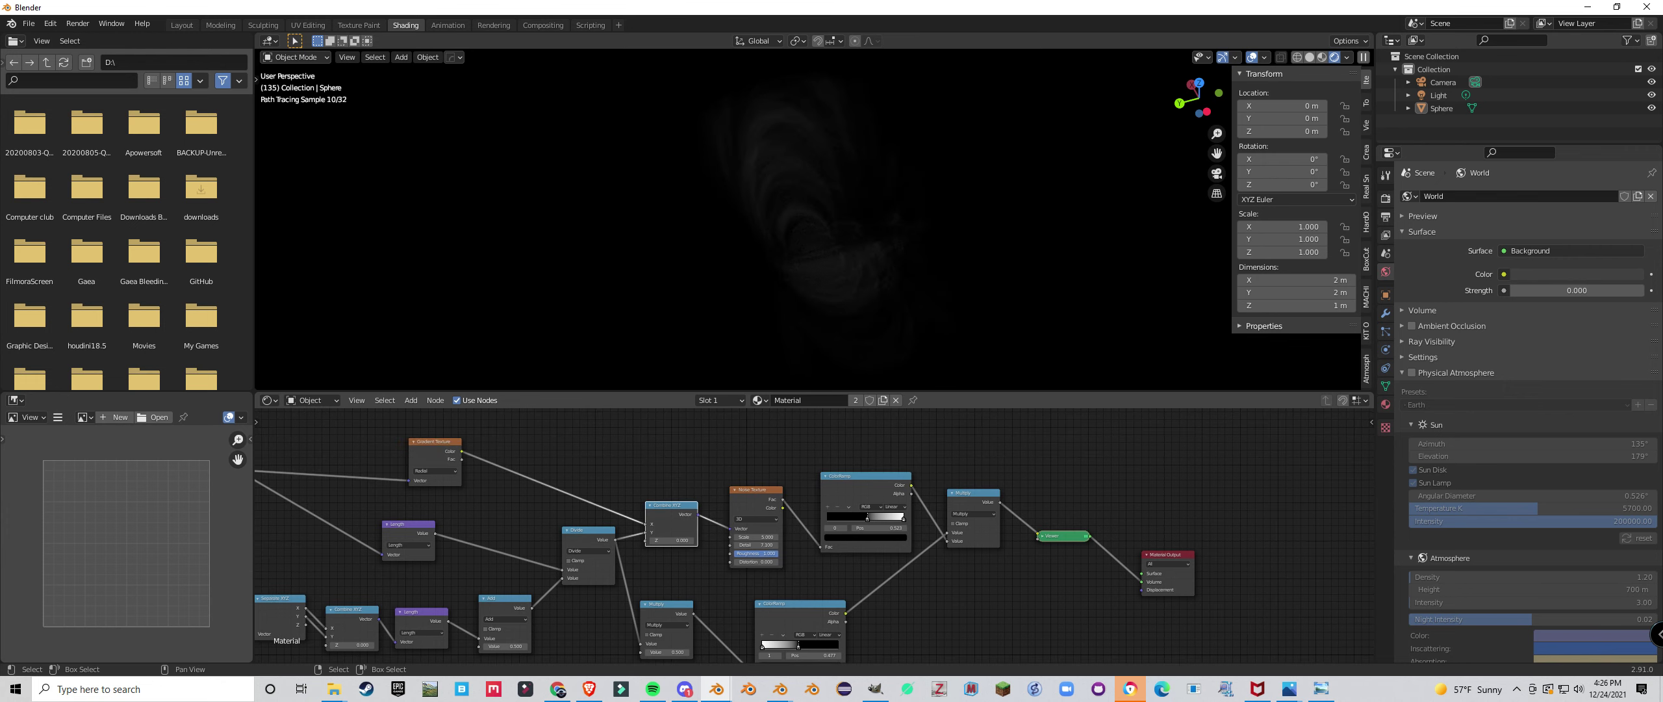
middle_click_drag(865, 374, 782, 302)
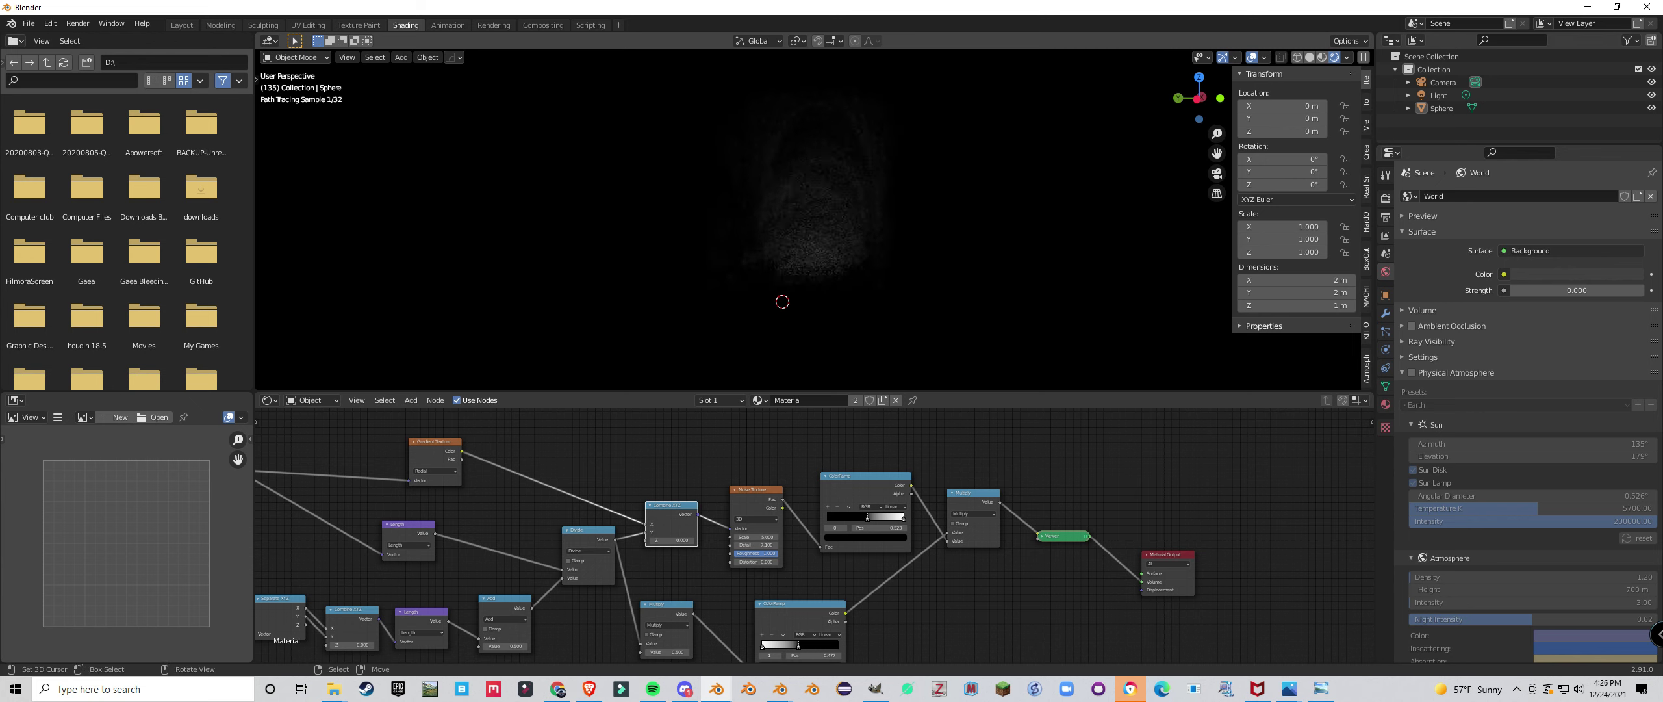
Mute and unmute the final Multiply node to compare the half sphere with and without the ColorRamp mask.
left_click(973, 499)
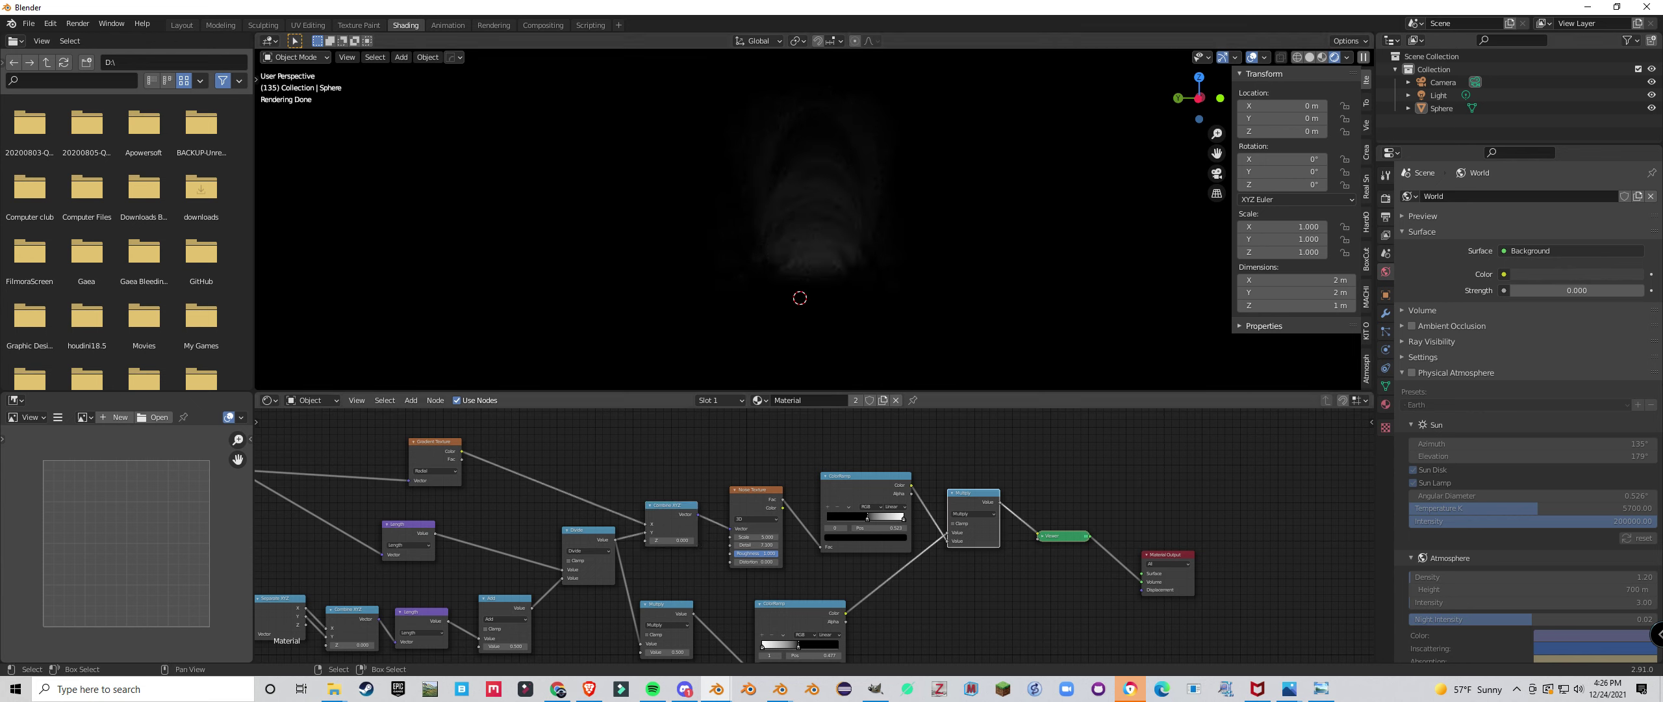
left_click_drag(947, 532, 947, 541)
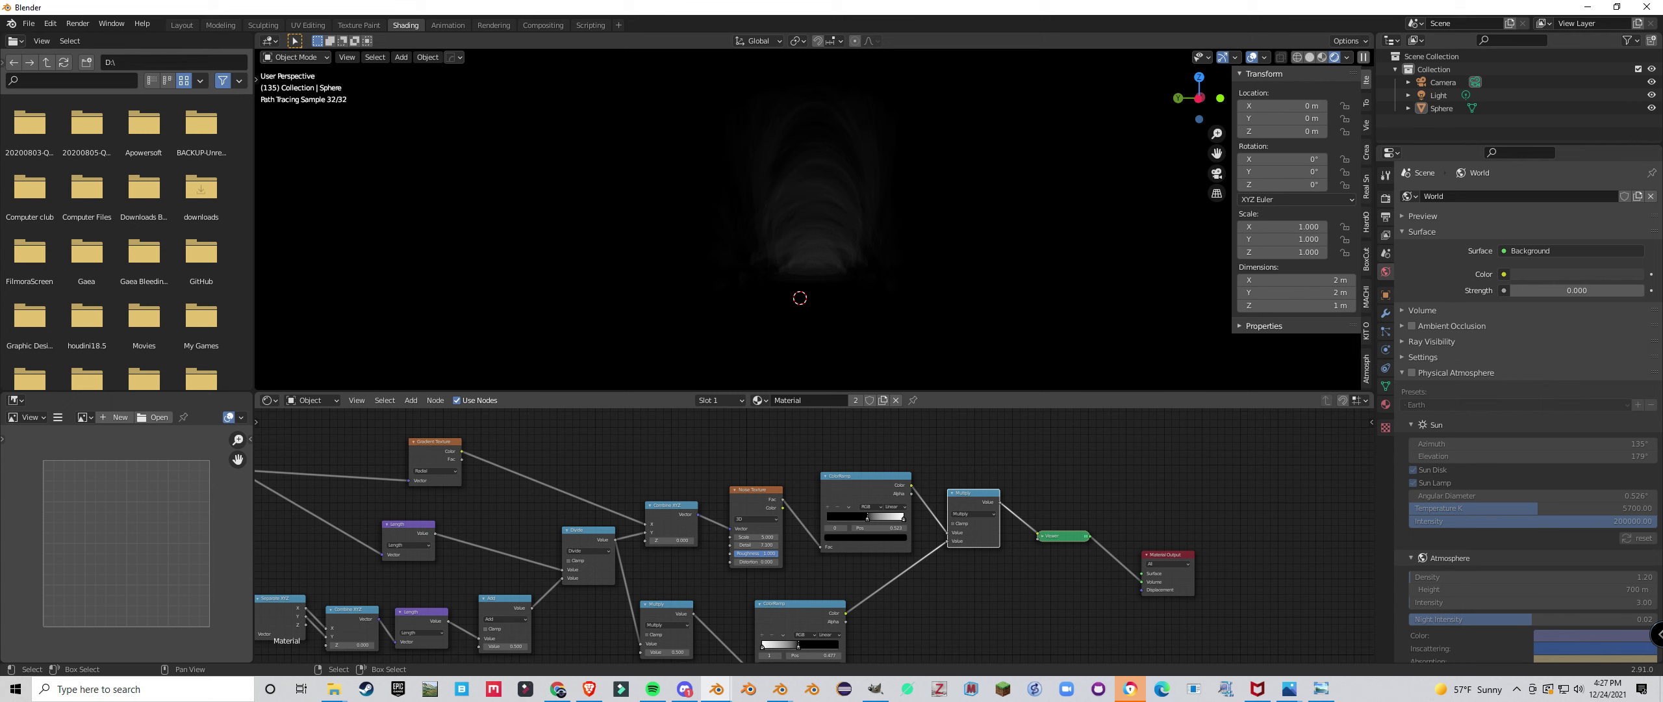
key("m")
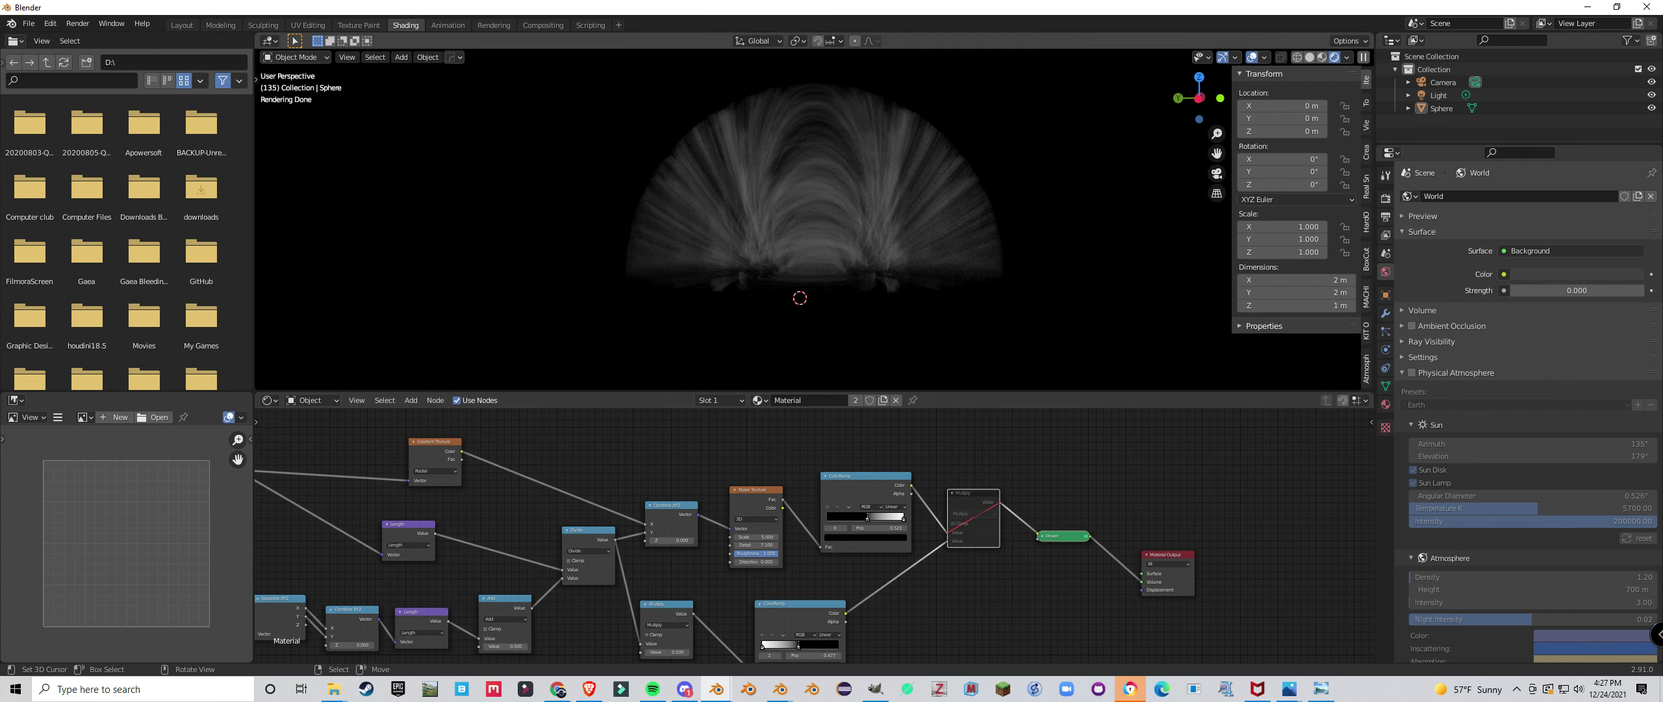
middle_click_drag(975, 305, 961, 334)
key("m")
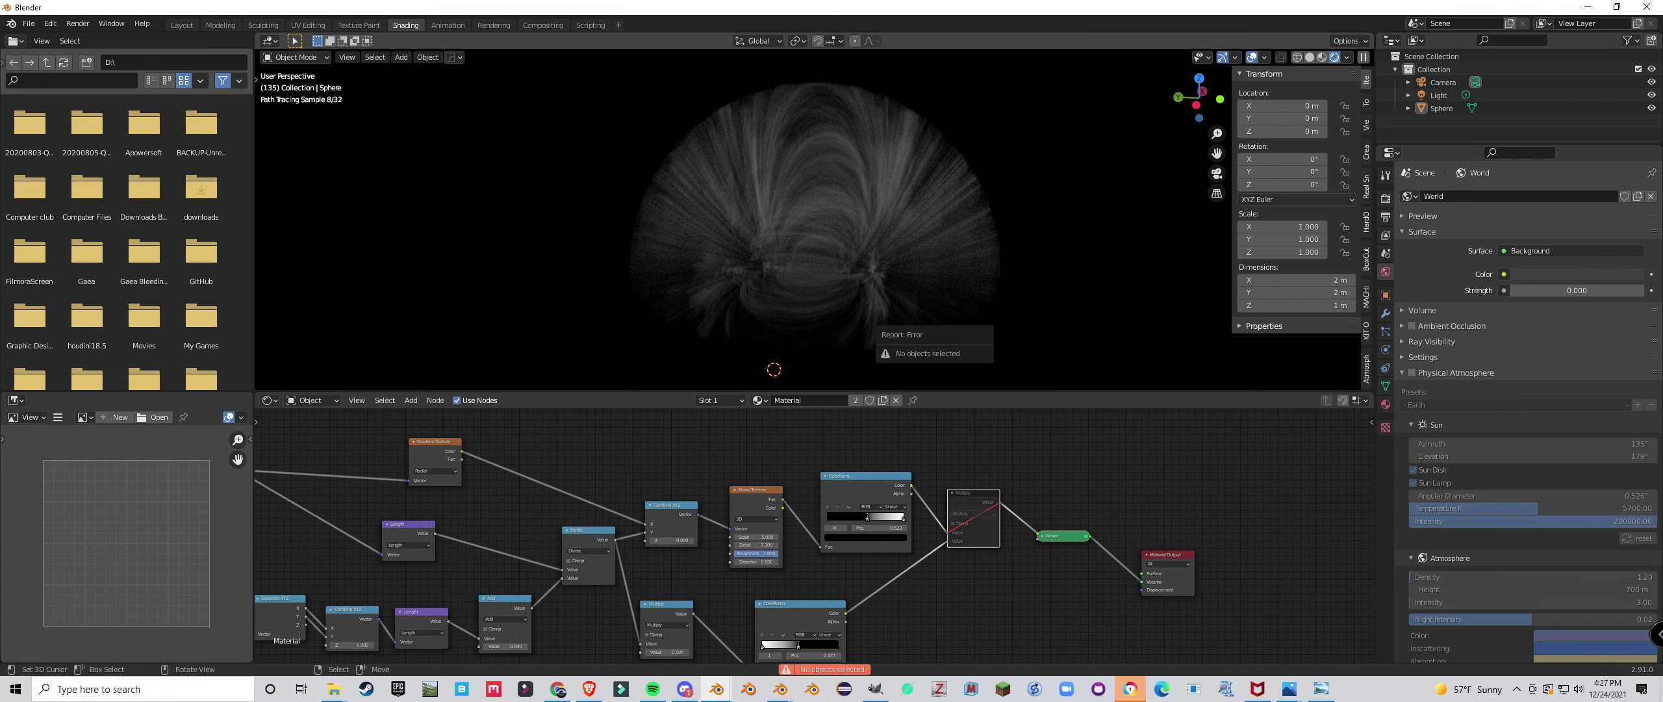
key("m")
Move the lower ColorRamp's black stop to a position of about 0.6 and check the arcs on the half sphere.
middle_click_drag(805, 649, 789, 564)
scroll(790, 578, "up", 5)
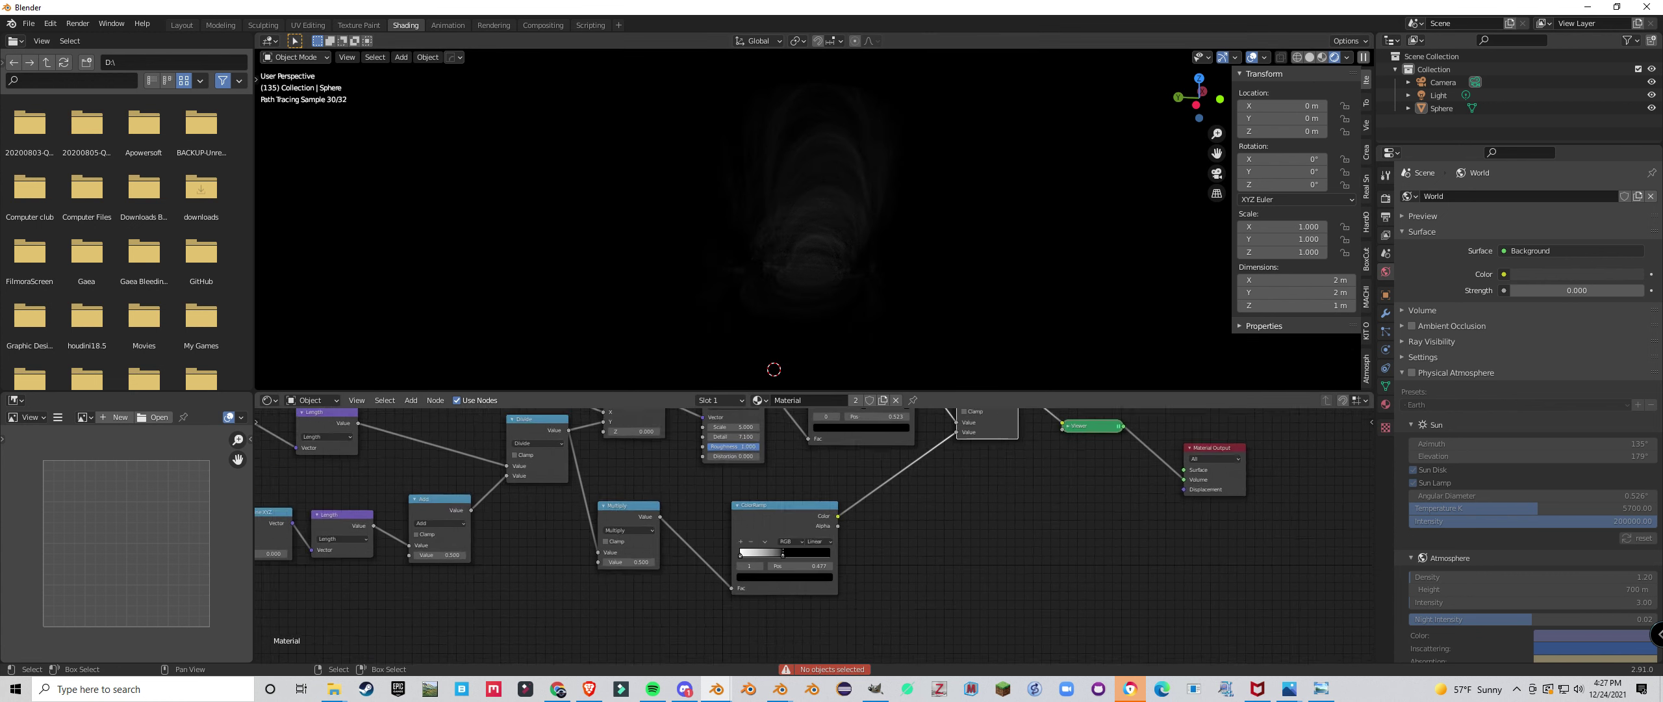
left_click_drag(790, 543, 795, 543)
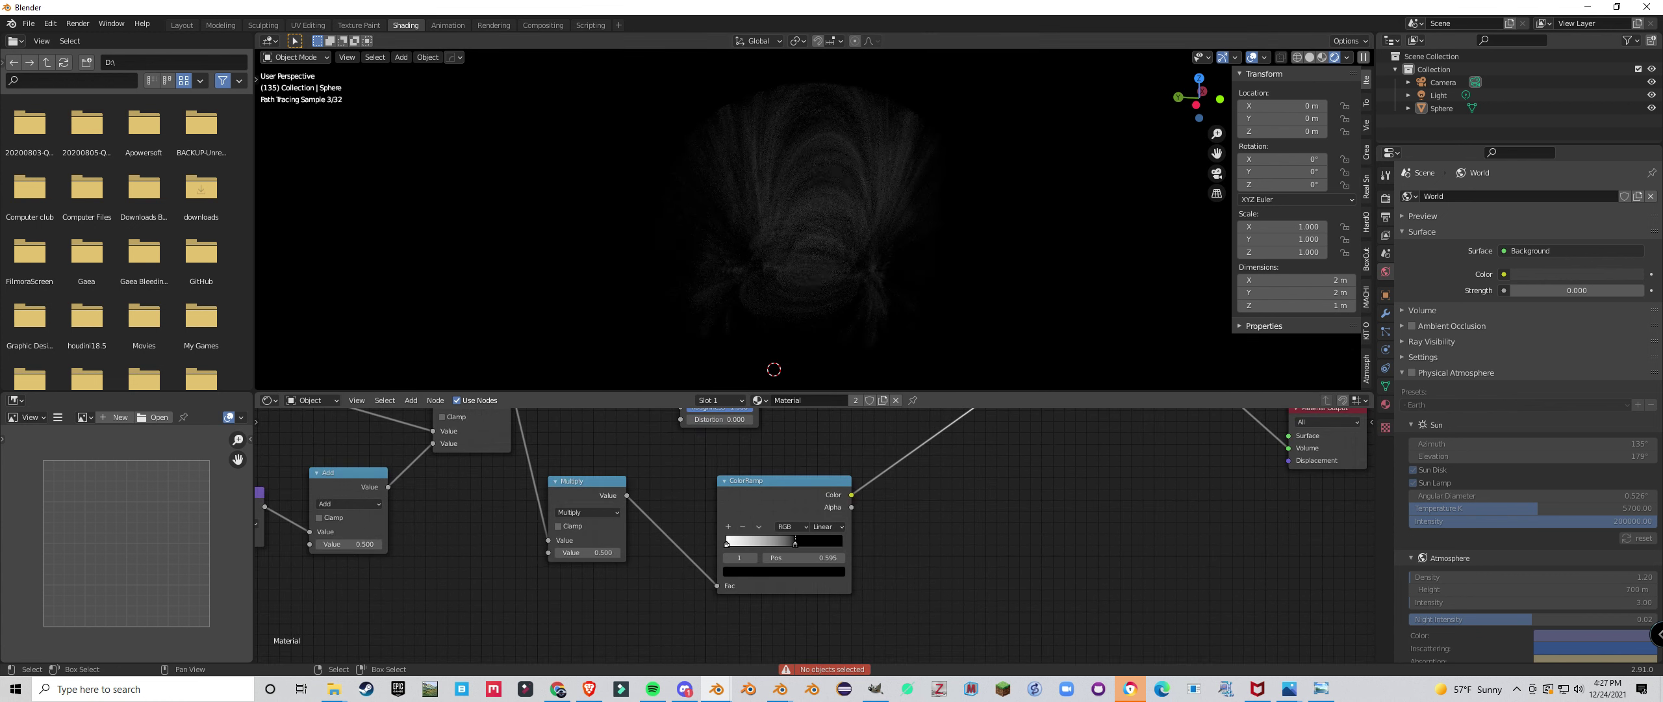
mouse_move(805, 214)
middle_mouse_down()
mouse_move(838, 182)
mouse_move(942, 166)
middle_mouse_up()
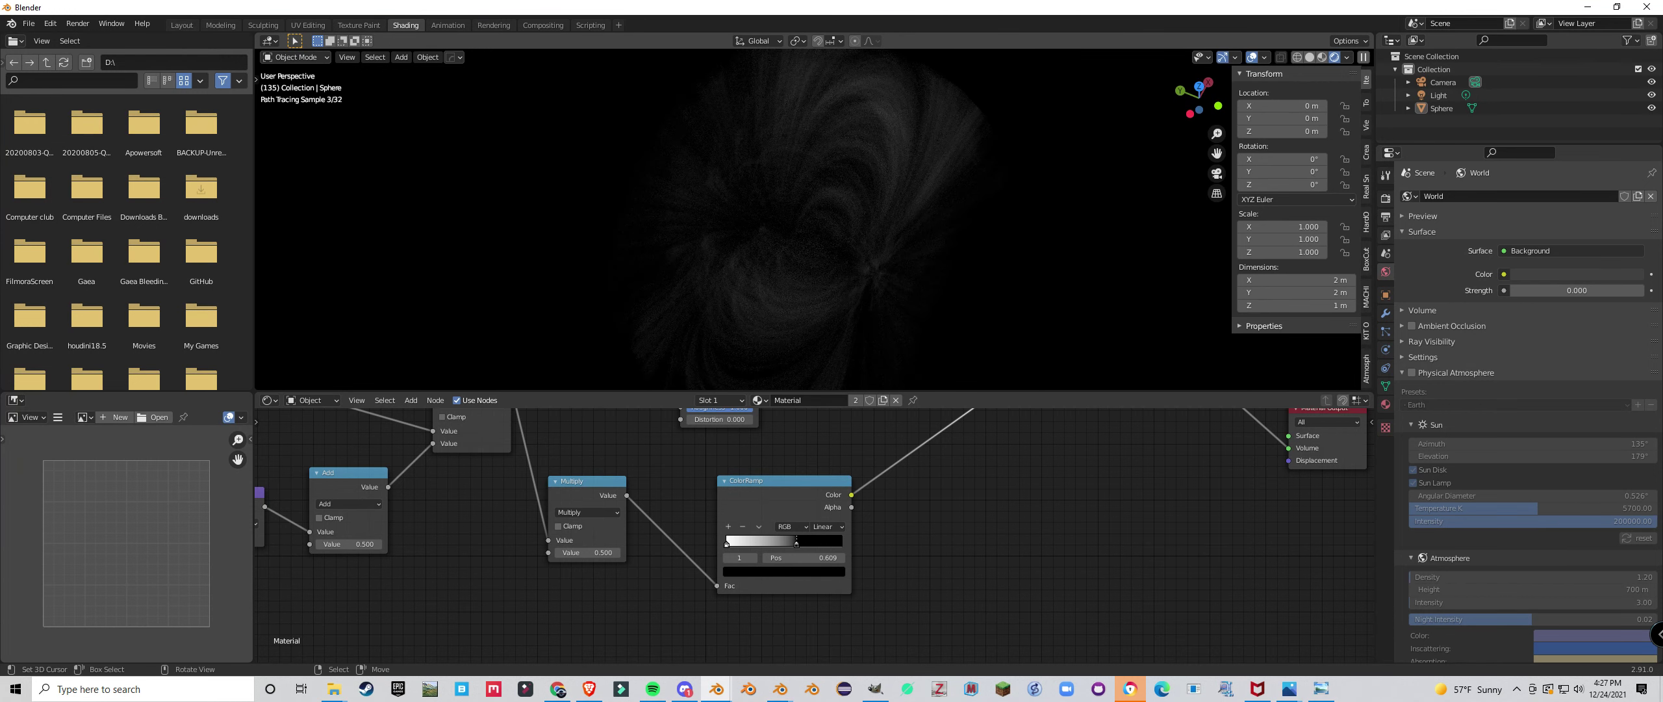
Move the white stop of the lower ColorRamp to position 0.486.
scroll(808, 220, "up", 4)
scroll(808, 220, "down", 3)
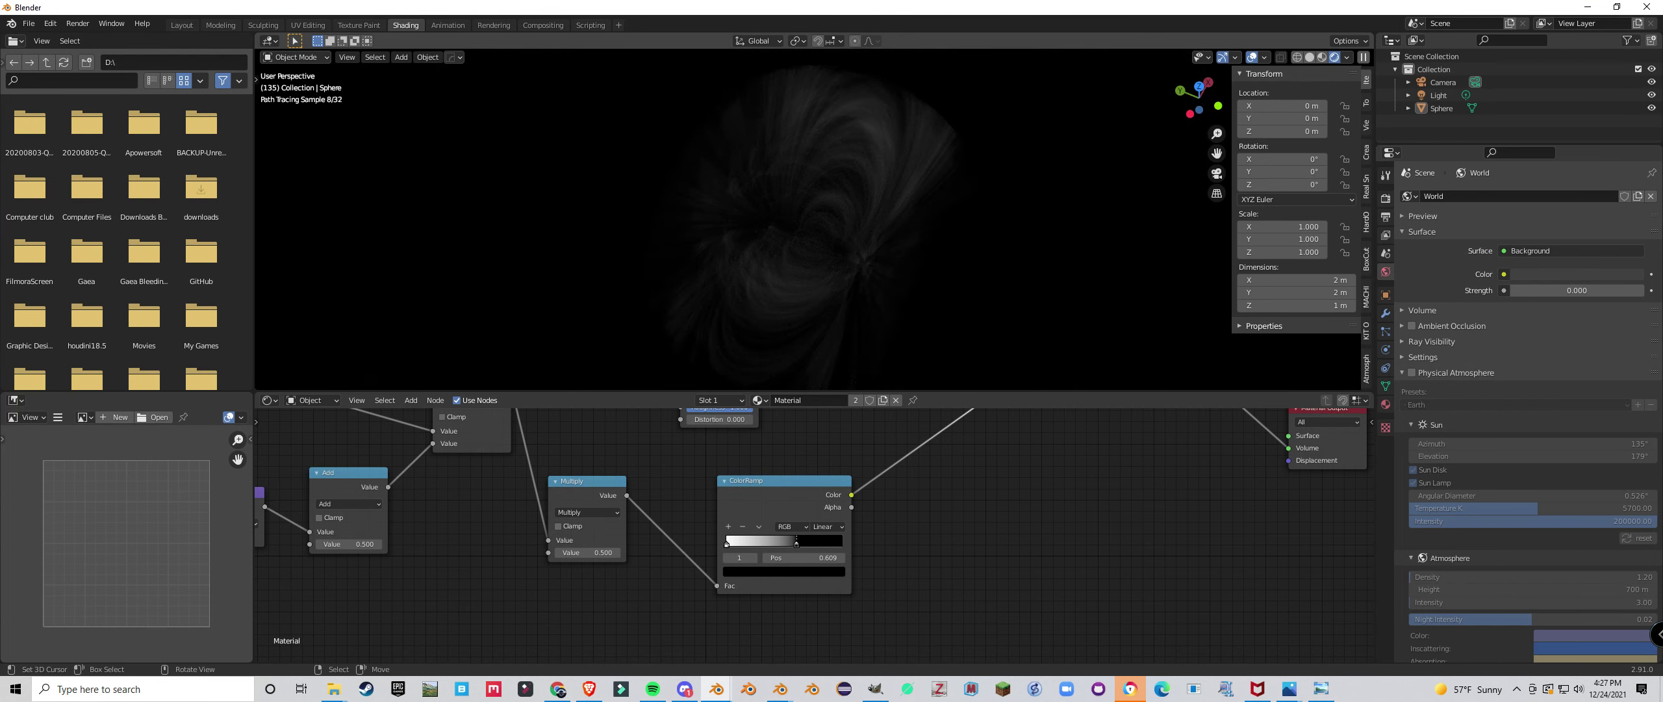
left_click_drag(726, 543, 784, 543)
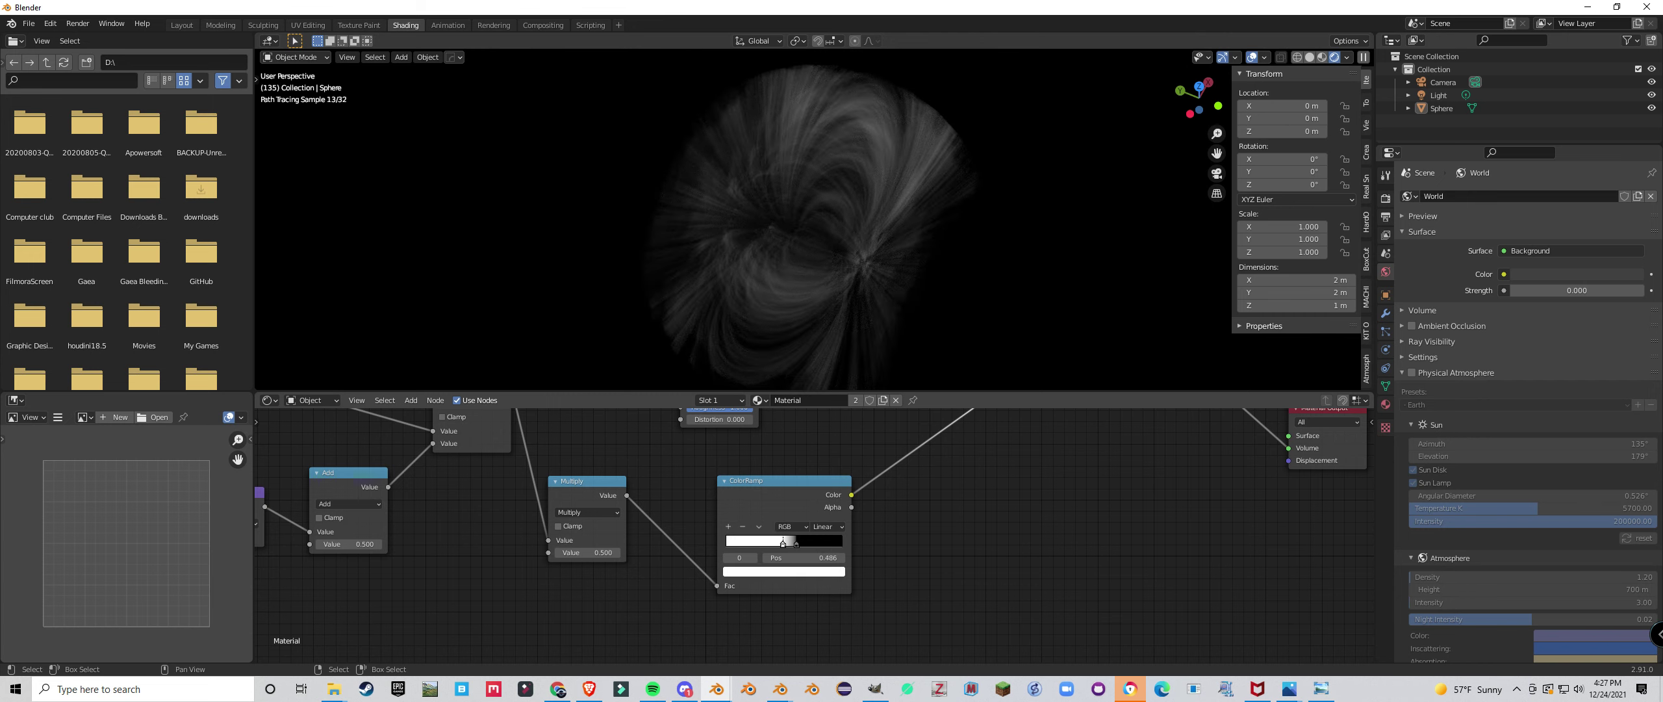
middle_click_drag(805, 273, 793, 293)
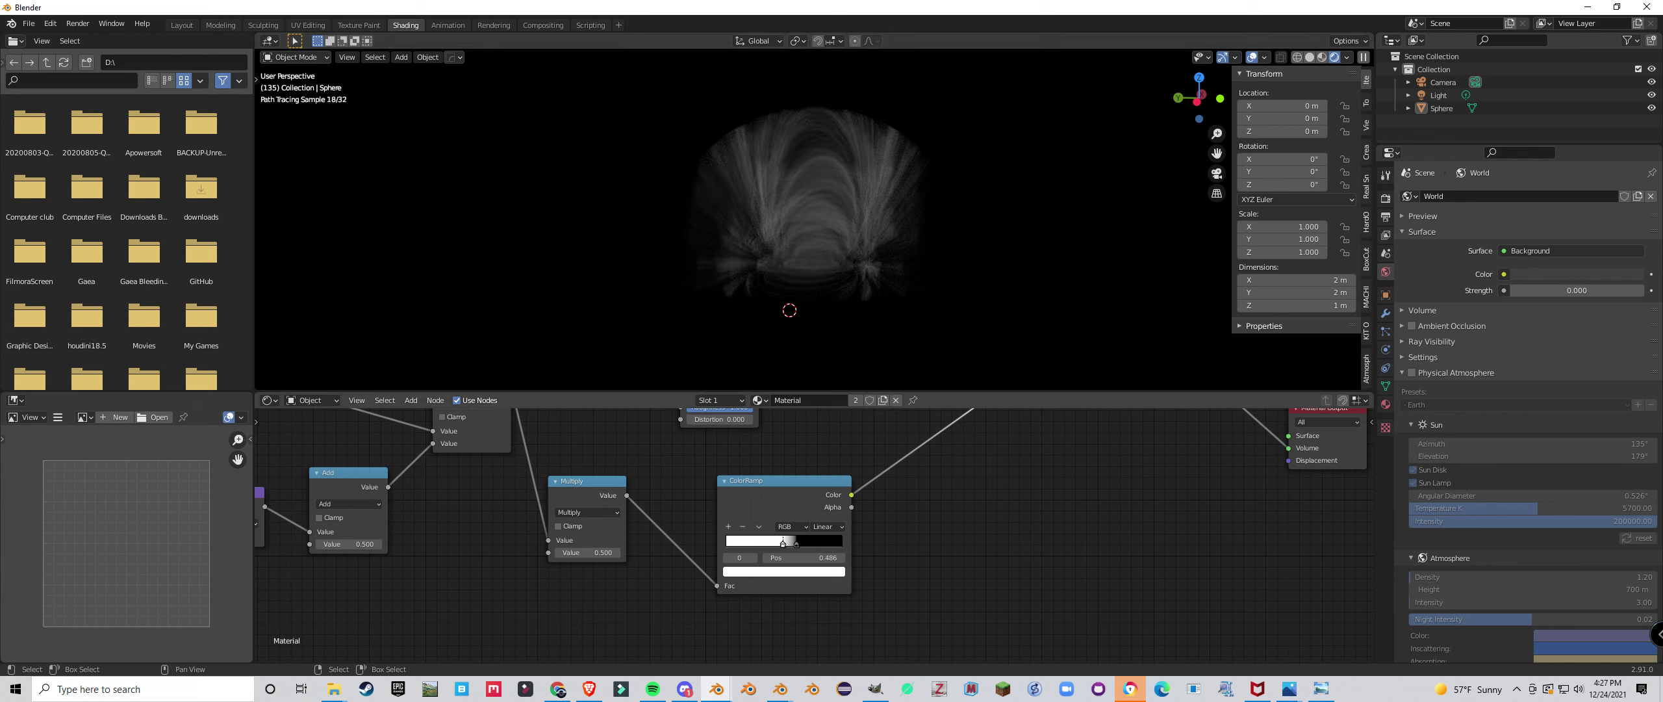
Narrow the lower ColorRamp's white band with a black stop at about 0.34 and an additional white stop at 0.400.
left_click(783, 571)
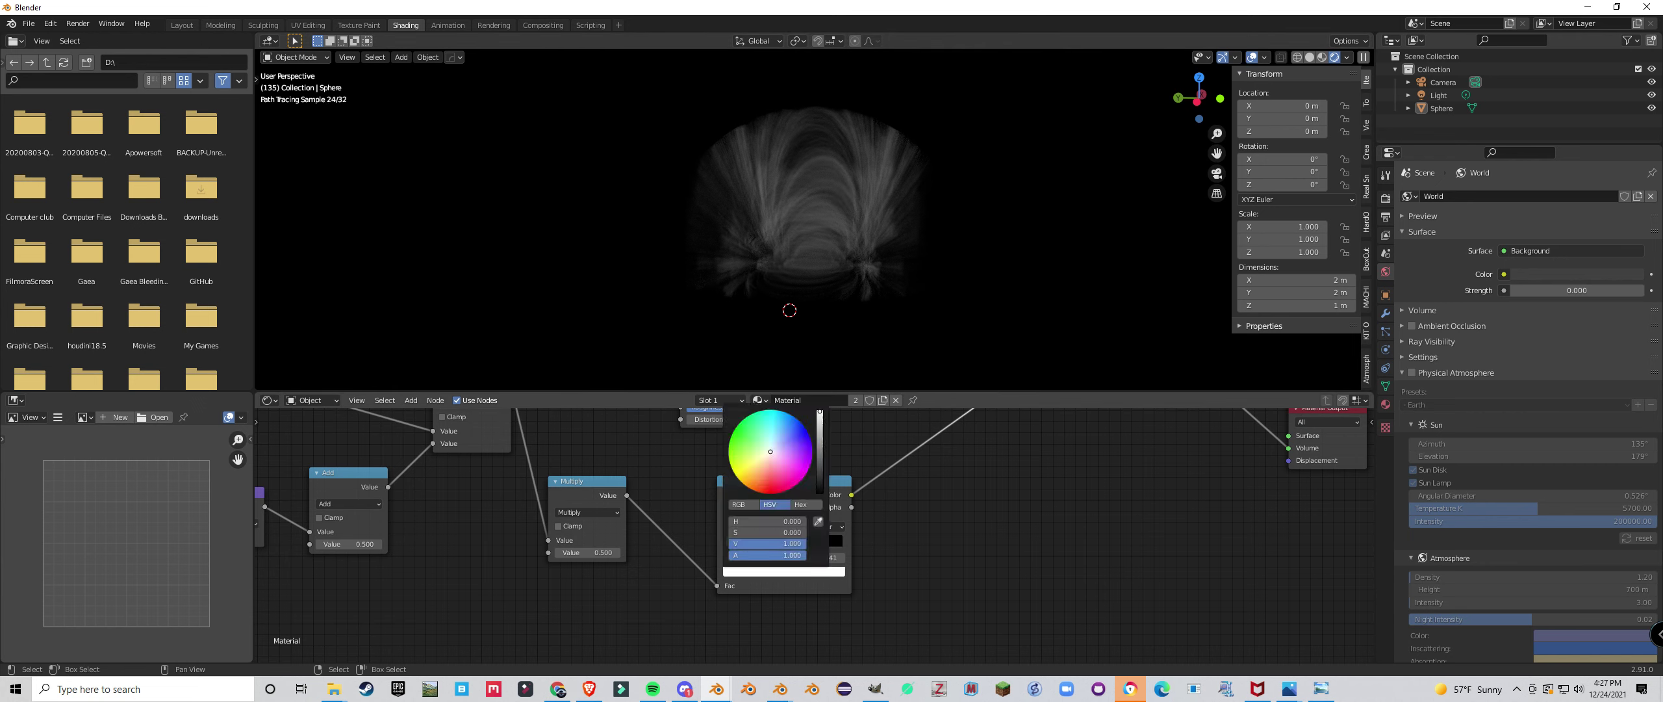
left_click_drag(789, 544, 708, 544)
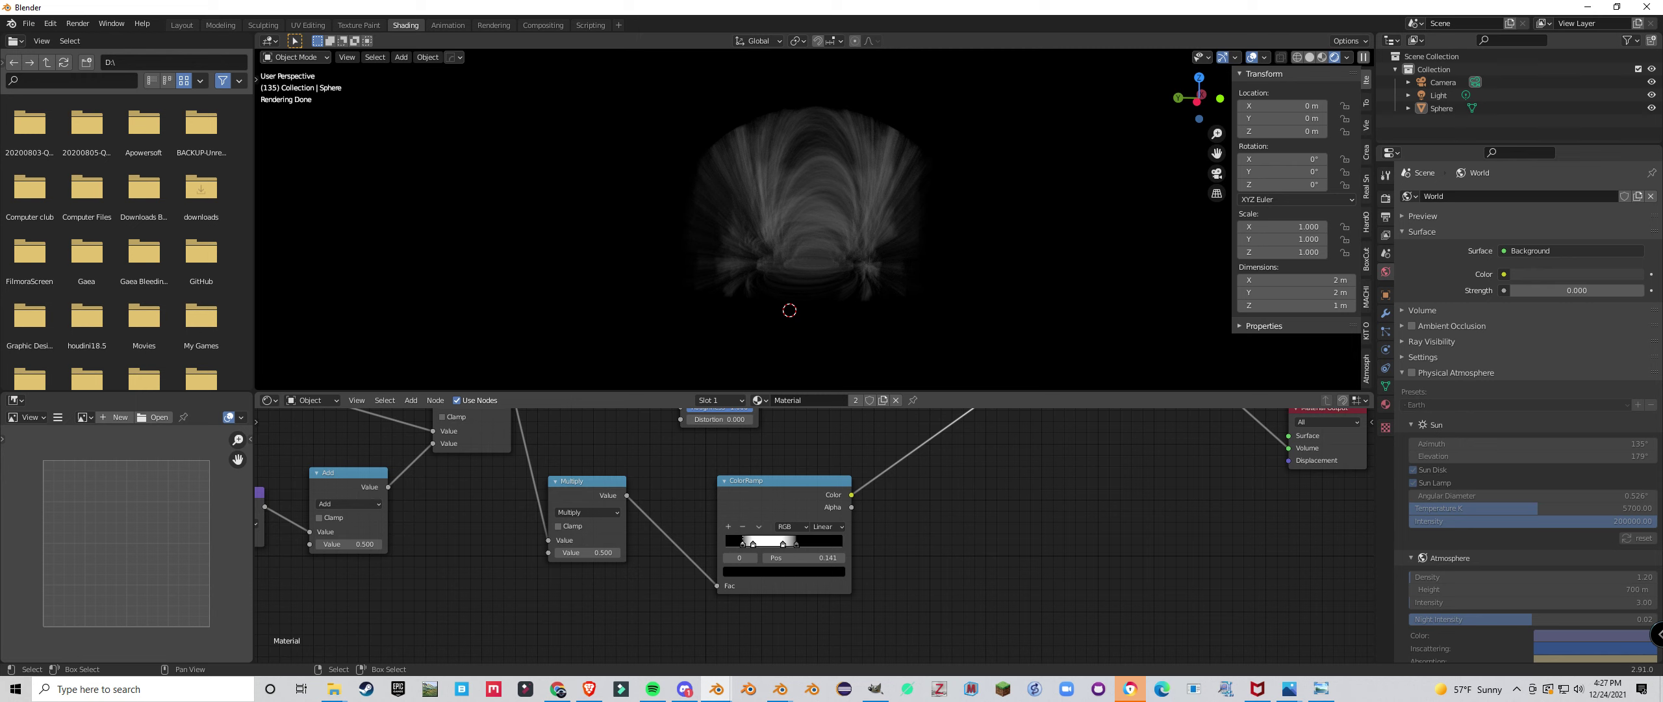
left_click_drag(753, 544, 758, 544)
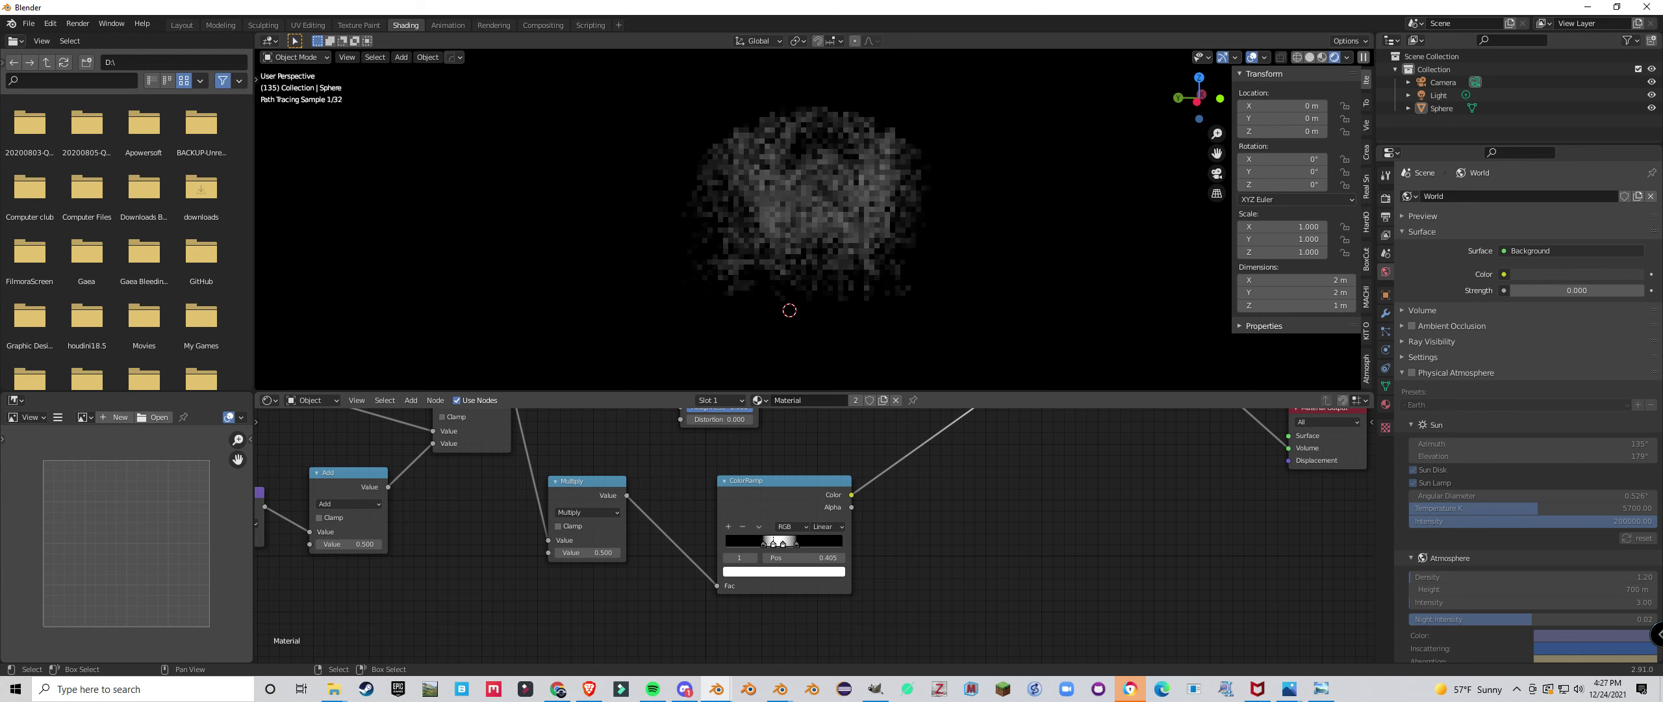
left_click_drag(763, 544, 766, 544)
Preview the lower ColorRamp's output on the half-sphere and examine it from another angle.
left_click(780, 506, "ctrl+shift")
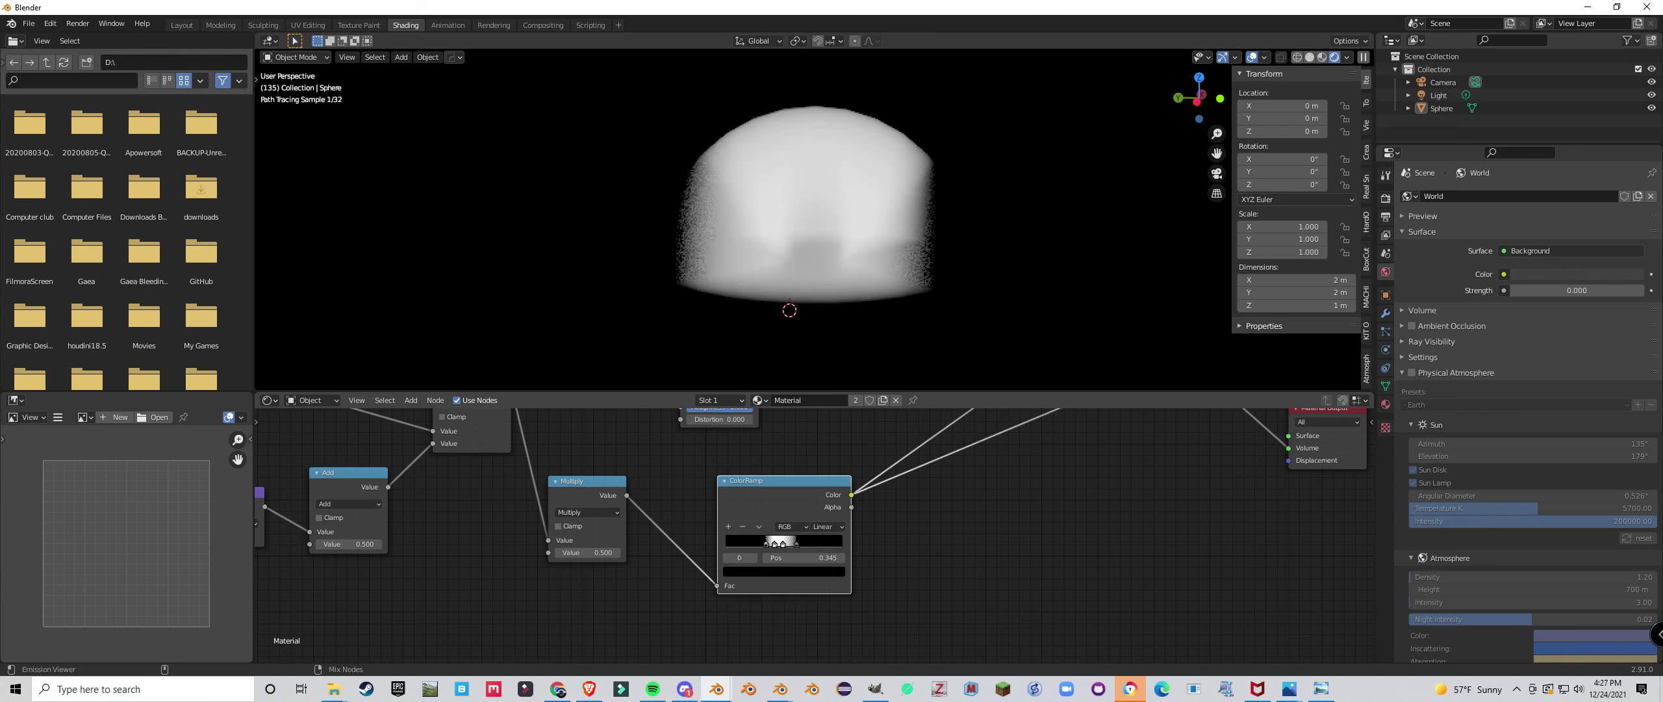
middle_click_drag(796, 279, 828, 179)
scroll(784, 186, "up", 2)
scroll(828, 179, "down", 3)
scroll(806, 604, "down", 2)
middle_click_drag(805, 585, 649, 661)
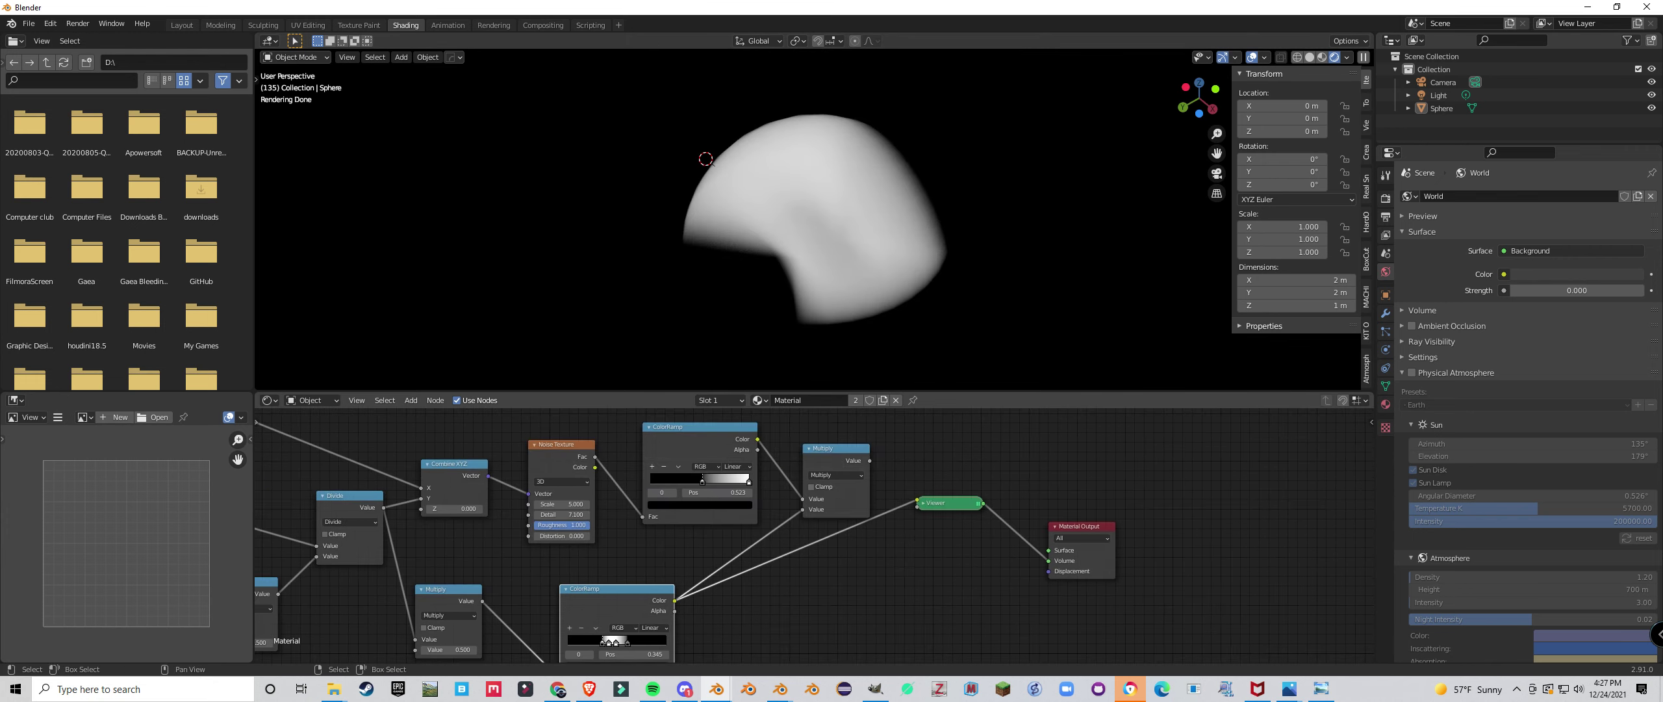
Preview the Multiply node that combines both ColorRamps and examine the radial streaks from several angles.
left_click(836, 463, "ctrl+shift")
middle_click_drag(838, 260, 848, 91)
scroll(844, 189, "up", 4)
middle_click_drag(555, 61, 787, 111)
scroll(815, 219, "up", 2)
mouse_move(828, 208)
middle_mouse_down()
mouse_move(761, 237)
mouse_move(747, 136)
middle_mouse_up()
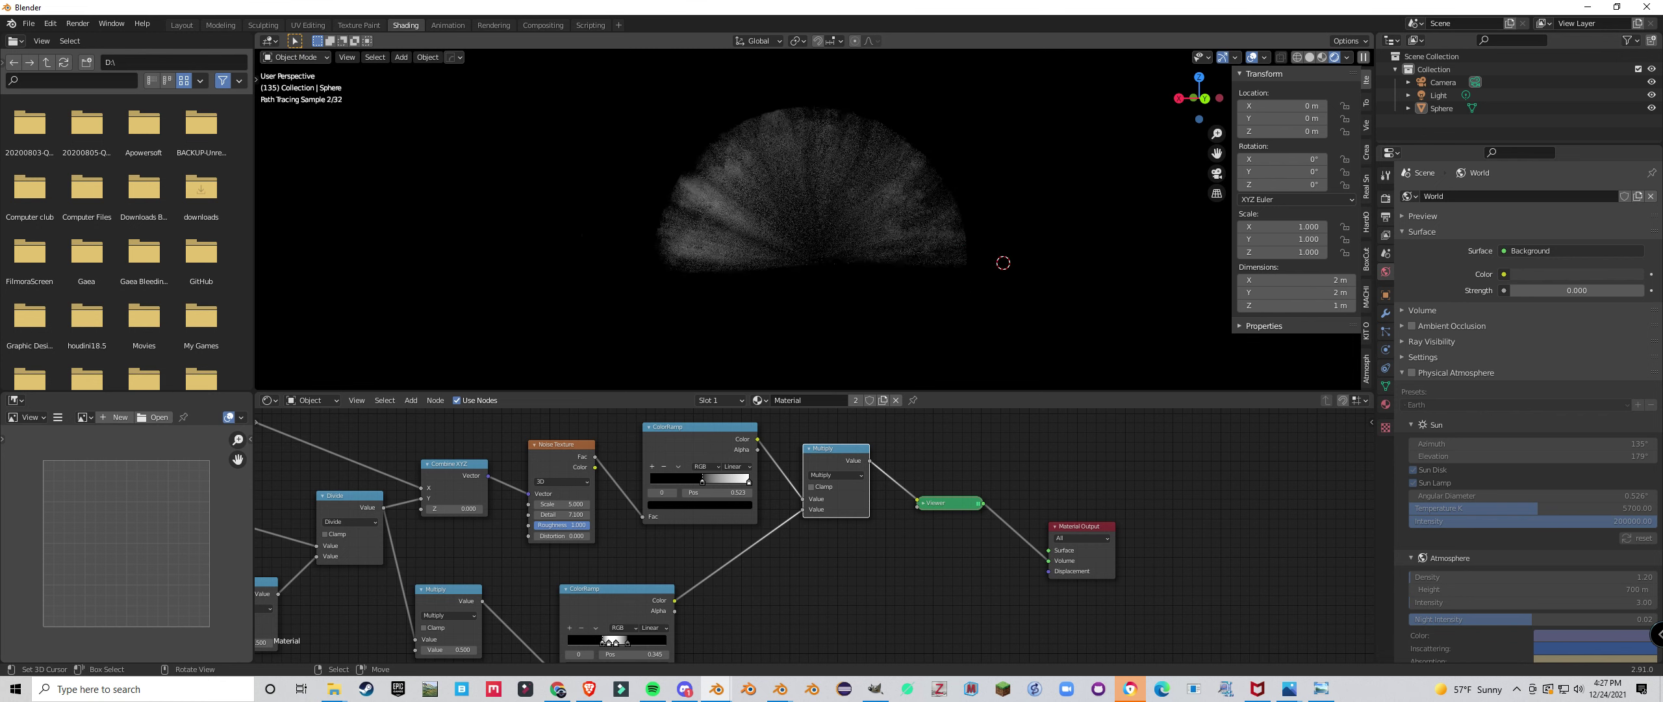
scroll(1013, 266, "up", 2)
middle_click_drag(1036, 270, 1072, 295)
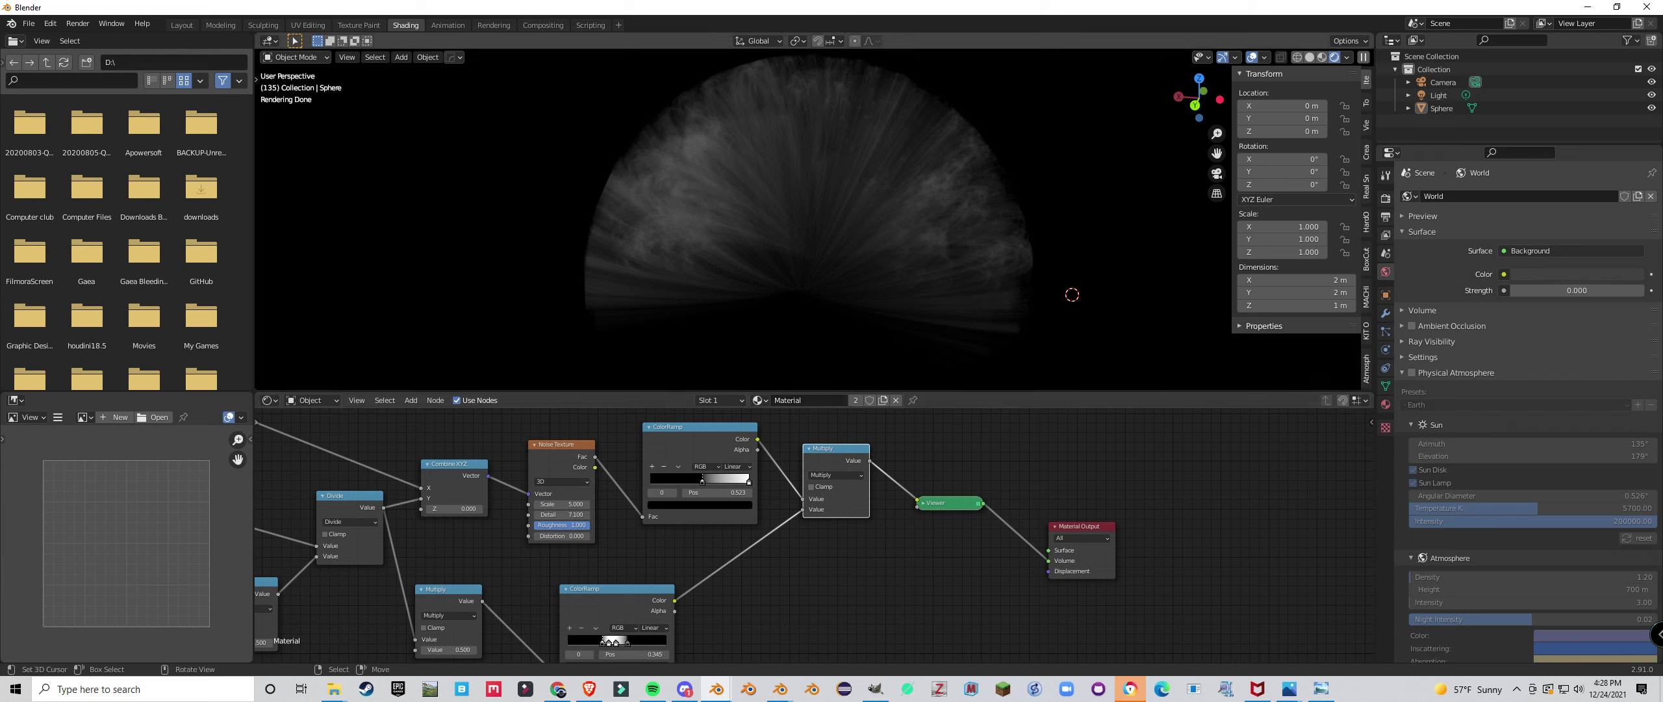
scroll(992, 271, "down", 2)
scroll(809, 195, "up", 1)
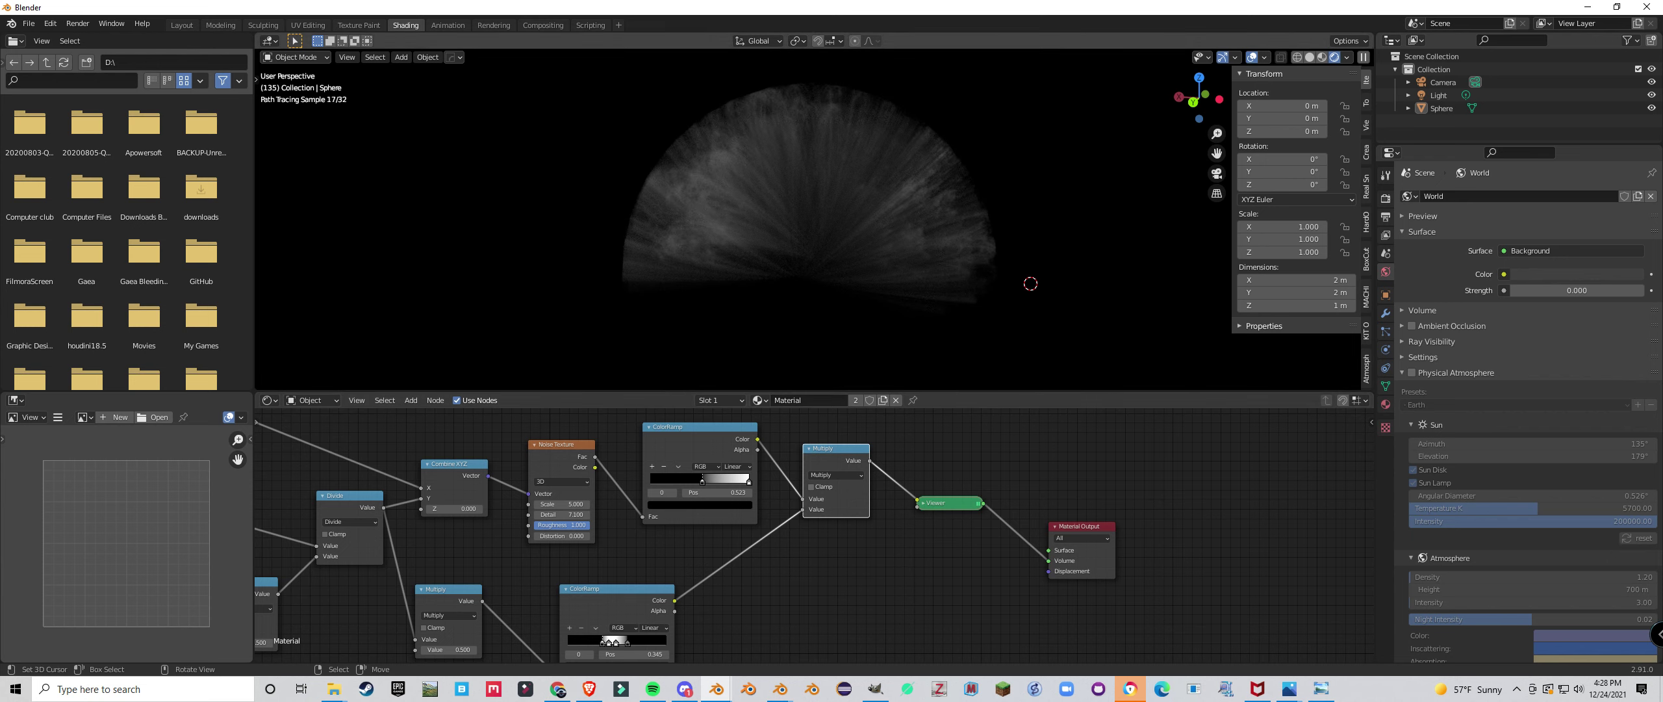
scroll(809, 194, "up", 1)
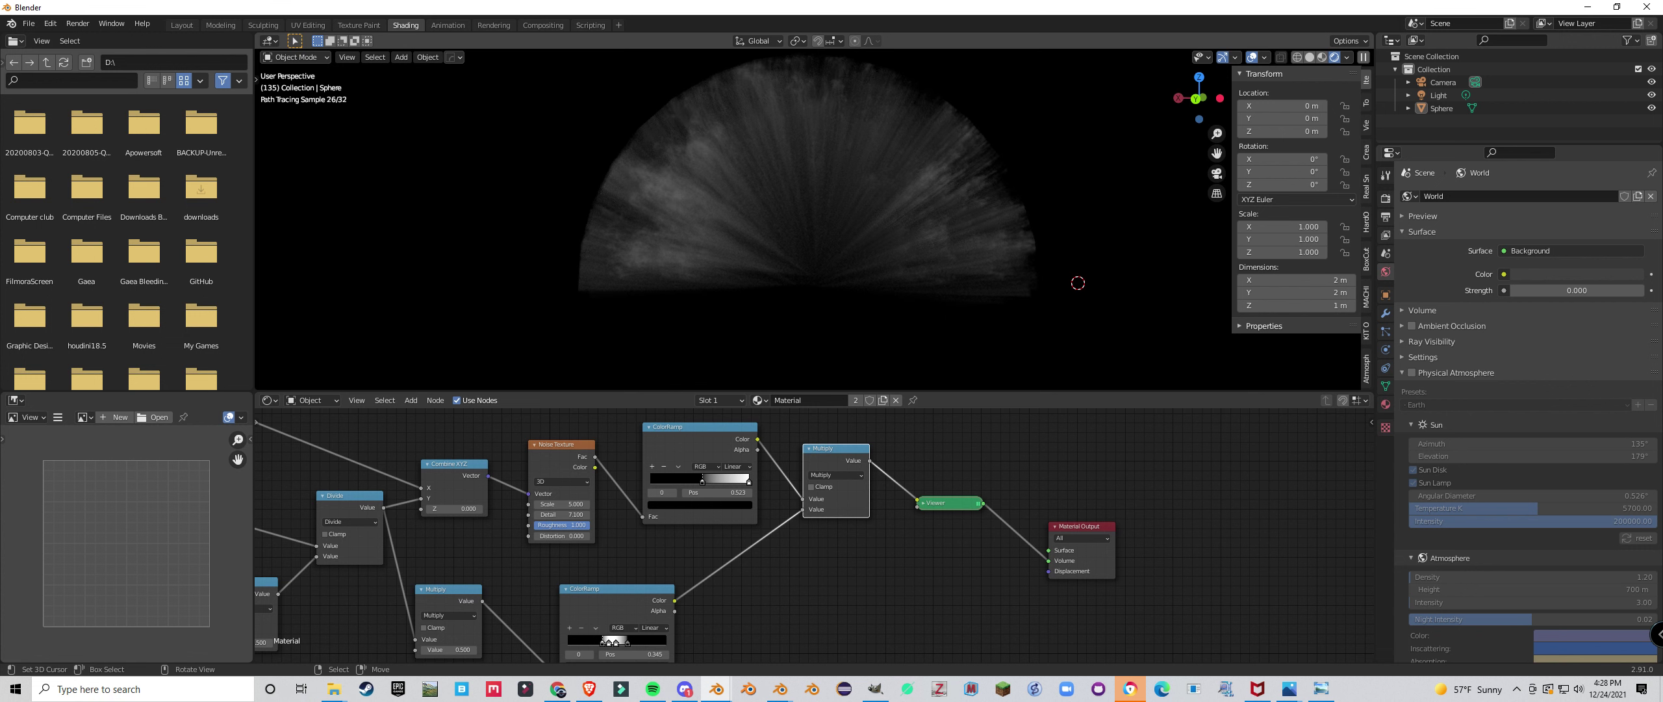
scroll(812, 533, "down", 2)
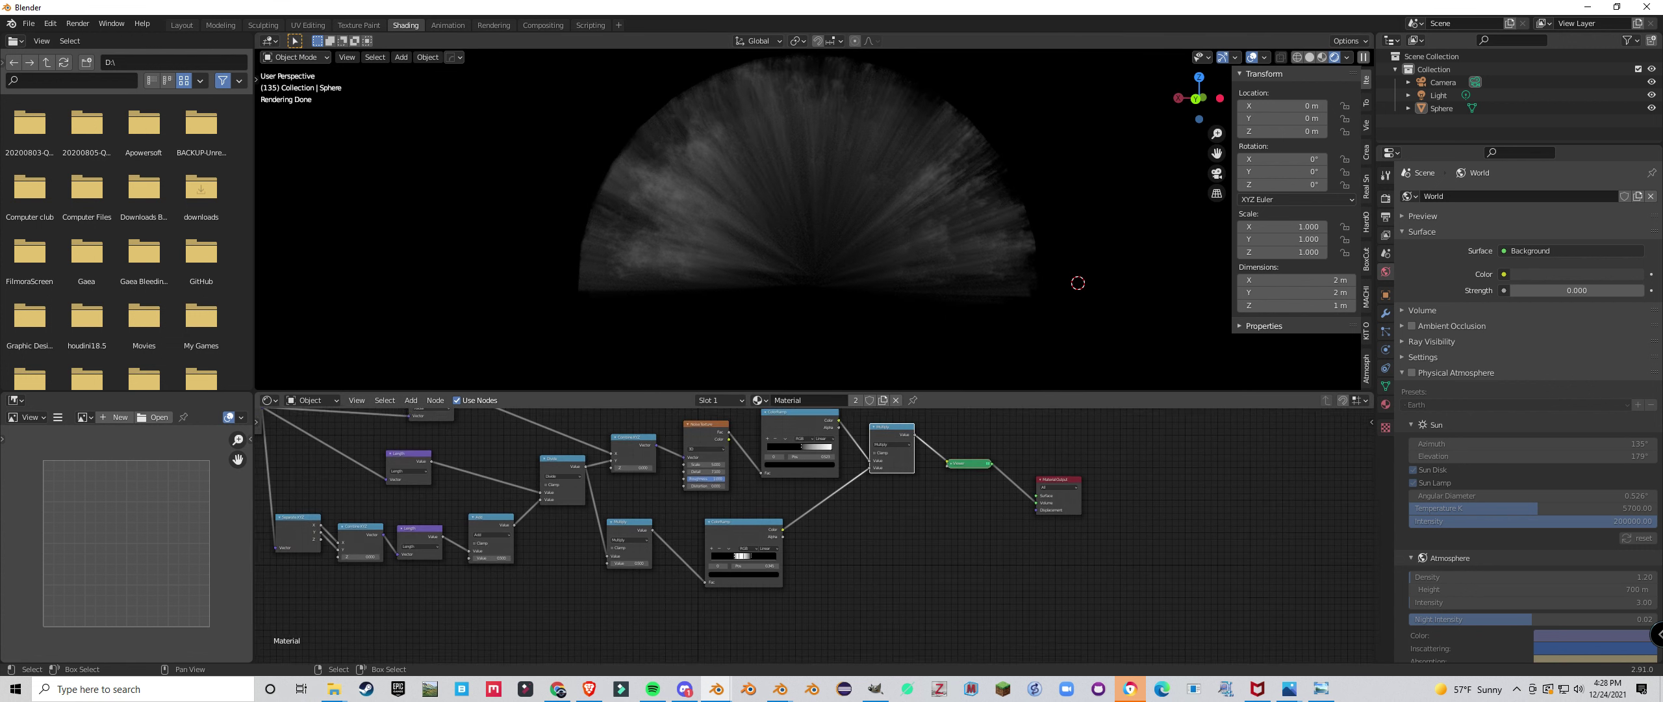
Preview the output of the lower Length node on the half-sphere.
scroll(812, 532, "up", 2)
mouse_move(812, 533)
middle_mouse_down()
mouse_move(824, 522)
mouse_move(825, 546)
middle_mouse_up()
scroll(812, 539, "up", 1)
left_click(604, 504, "ctrl+shift")
middle_click_drag(747, 292, 753, 308)
scroll(755, 286, "up", 2)
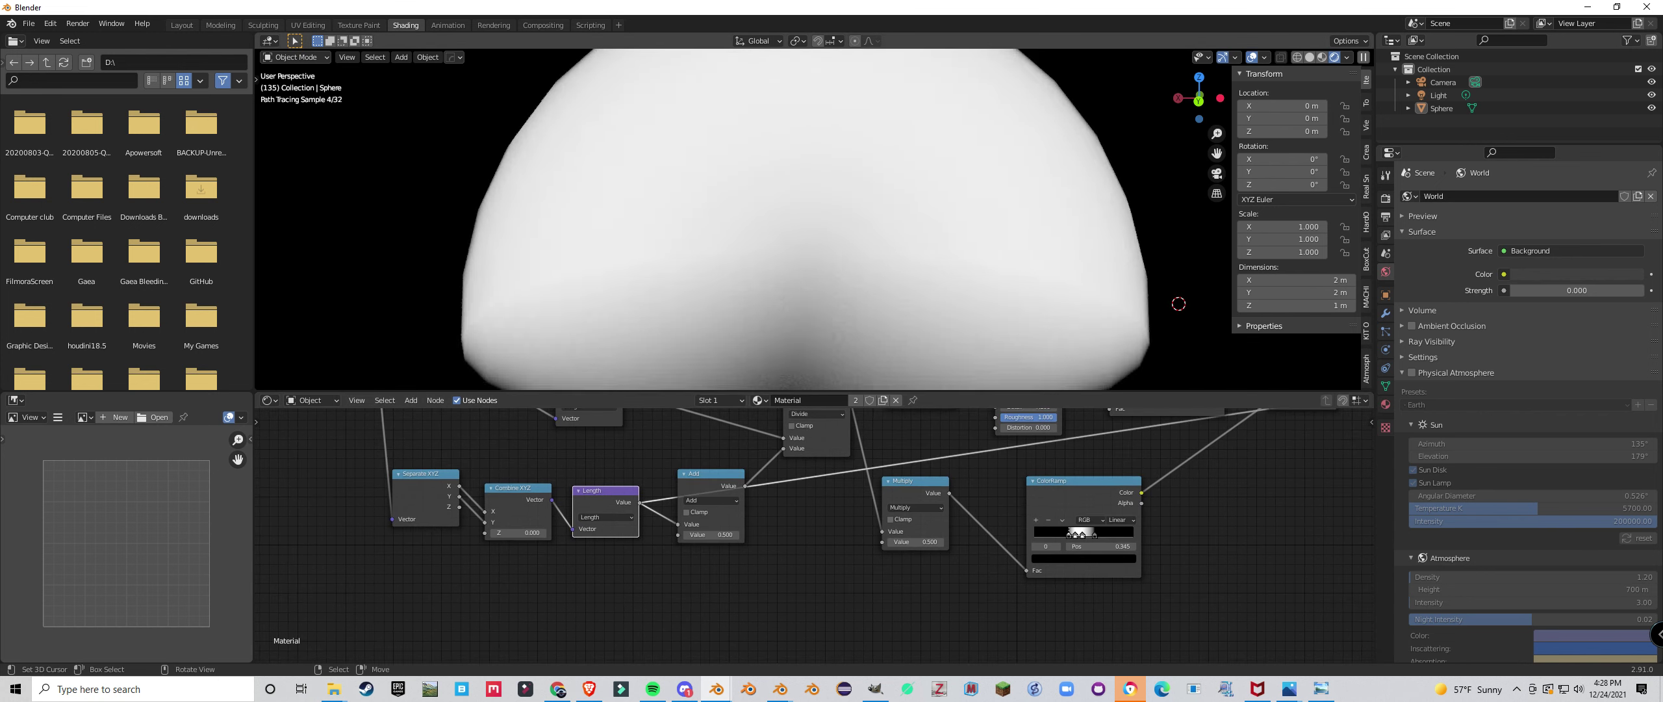
scroll(754, 308, "down", 4)
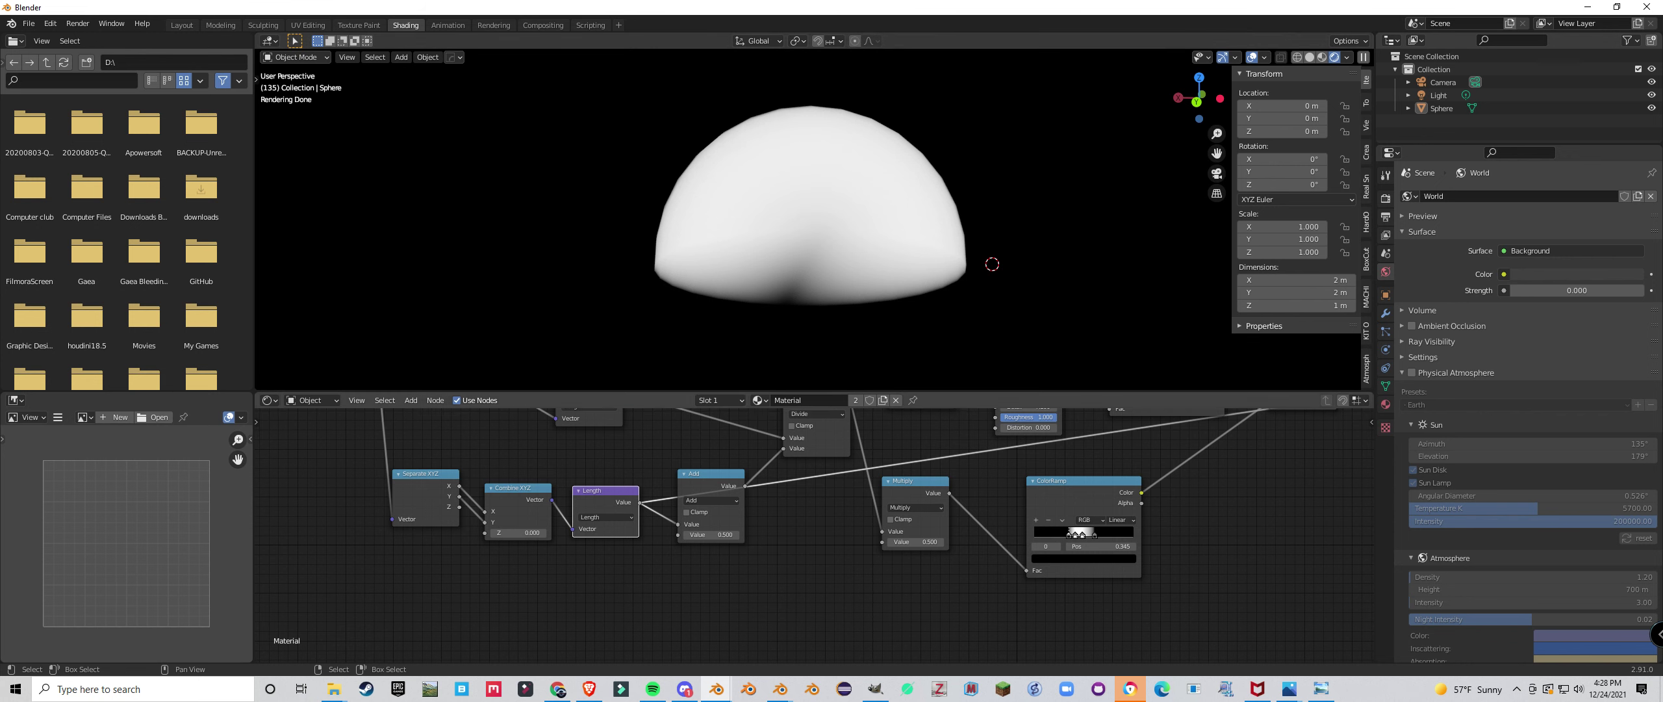
Duplicate the Add node below the original, feed it from the lower Length node, and set its value to 0.000.
scroll(739, 496, "down", 1)
key("shift+d")
left_click(753, 577)
left_click_drag(662, 501, 716, 602)
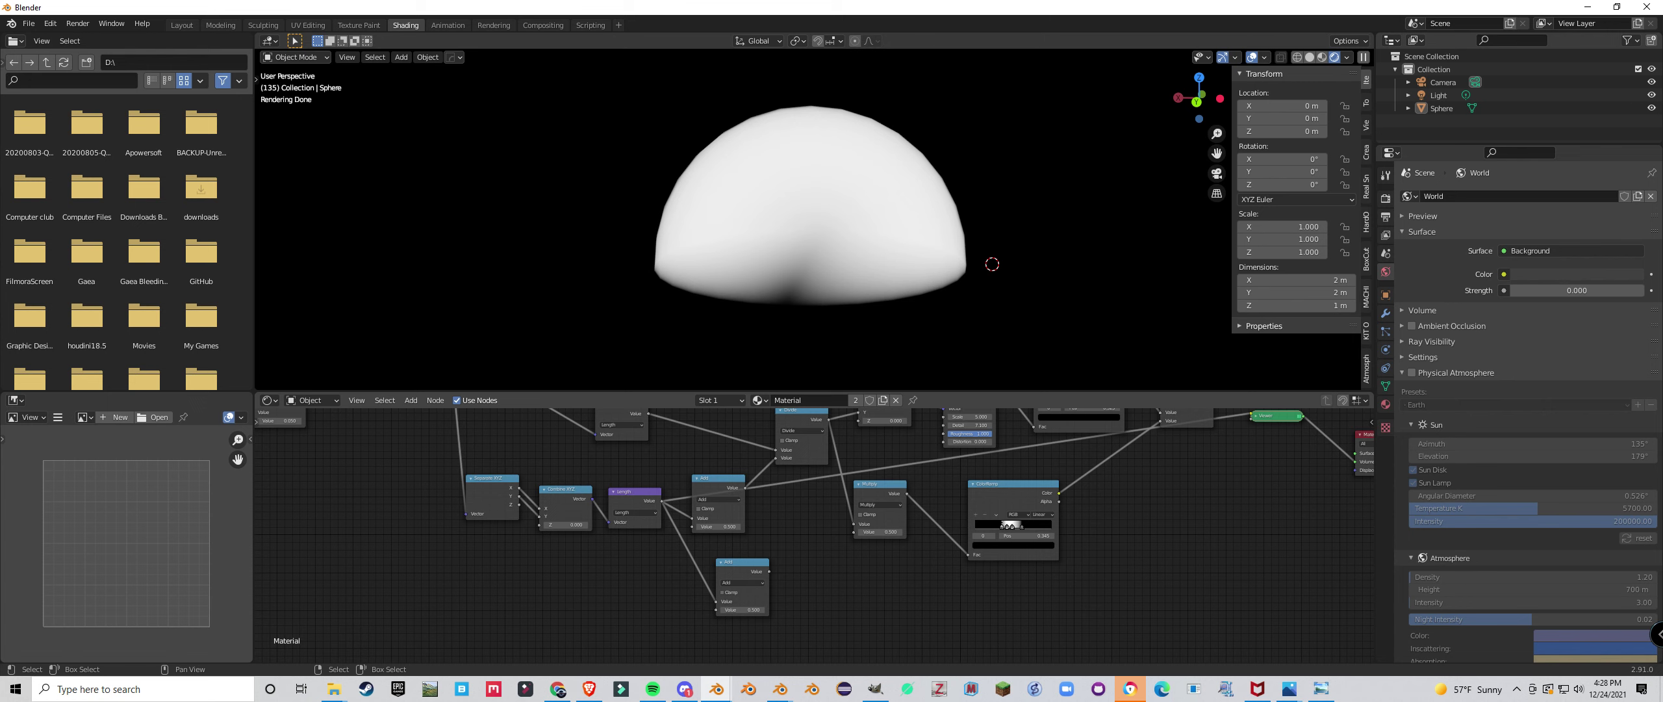
middle_click_drag(812, 552, 794, 480)
scroll(793, 480, "up", 1)
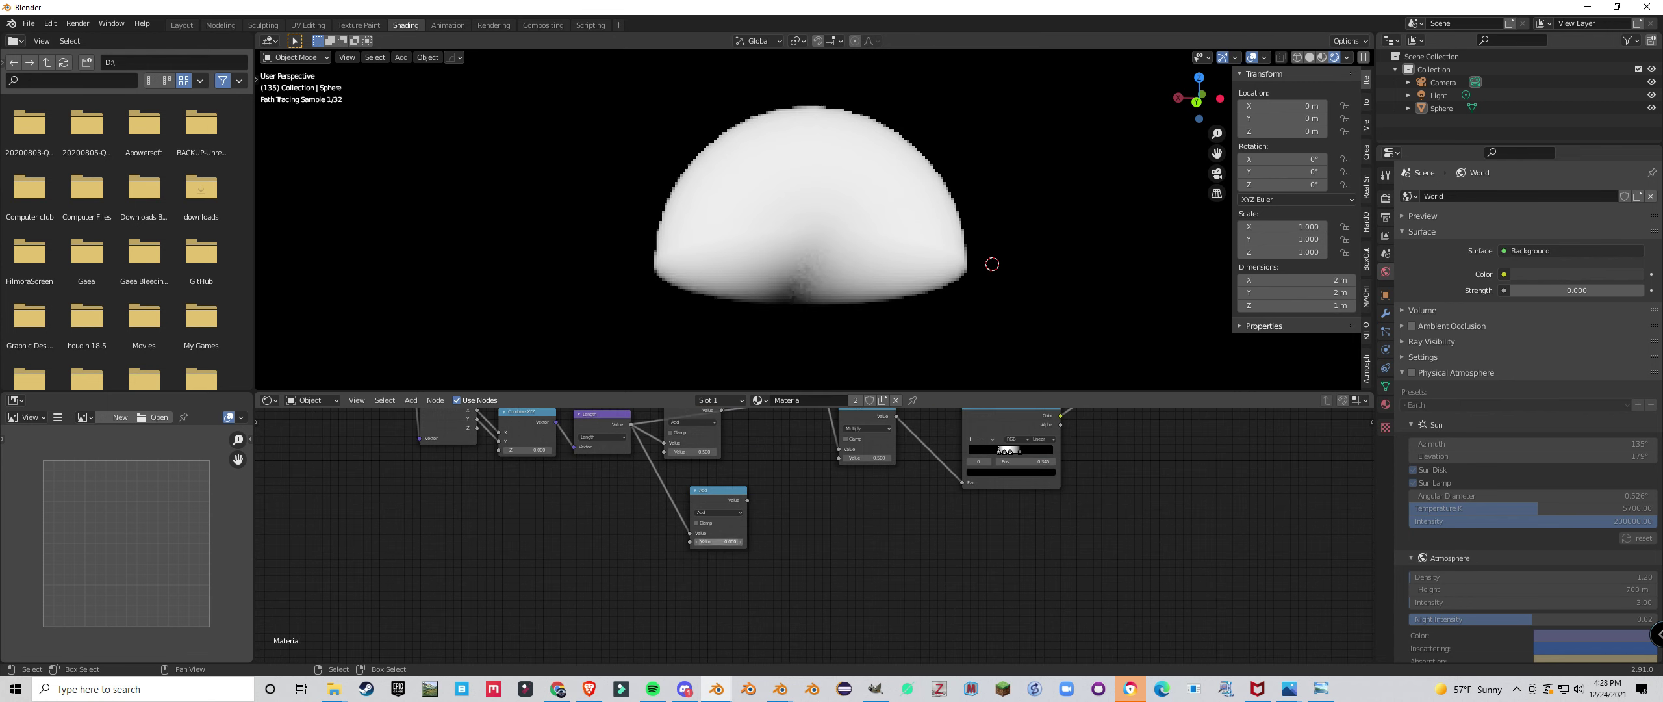
scroll(814, 536, "up", 2)
Duplicate the new Add node, feed the copy from that Add node's output, and switch the copy to Power.
left_click_drag(684, 475, 794, 577)
key("shift+d")
left_click(843, 526)
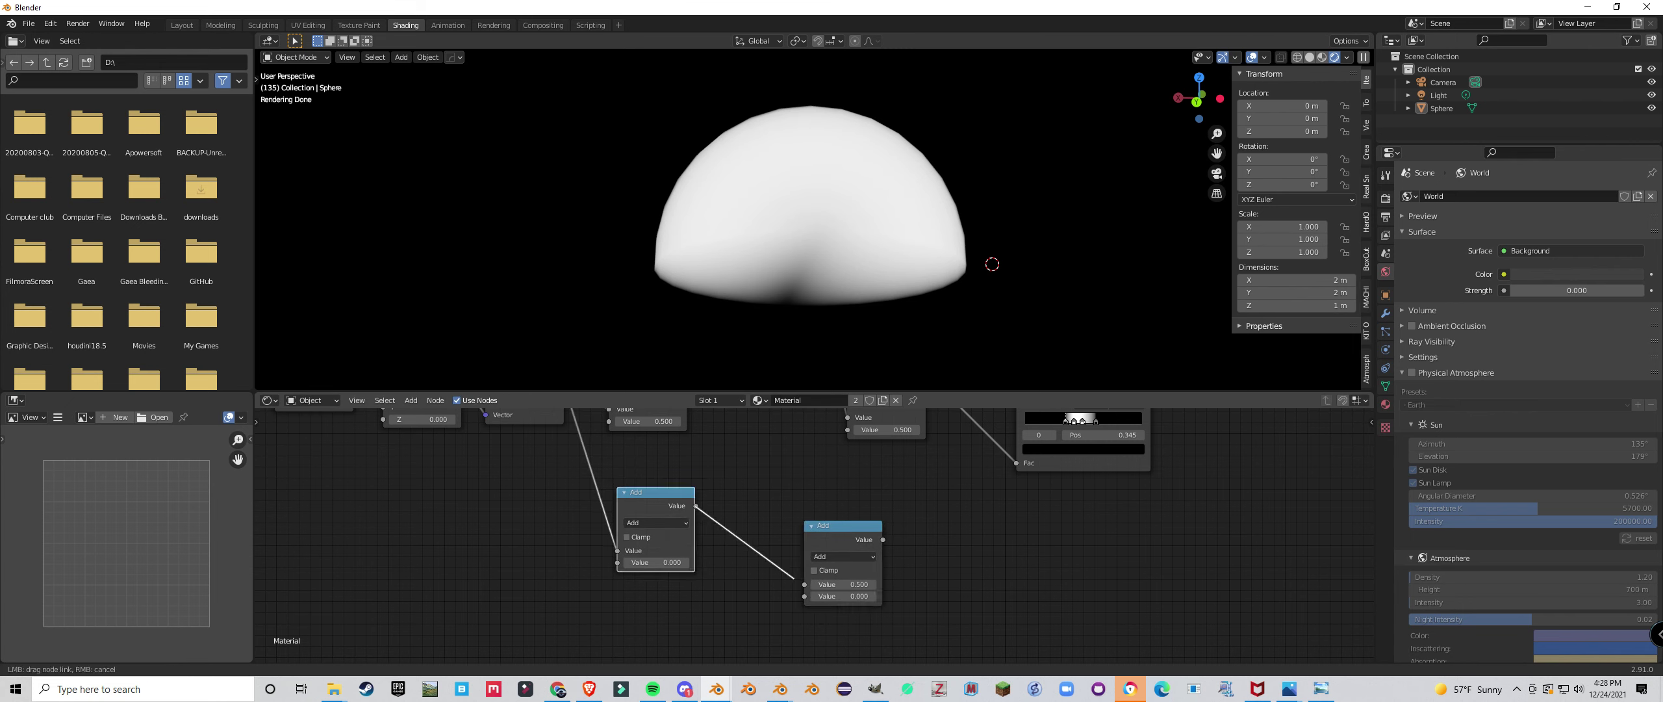
left_click(843, 557)
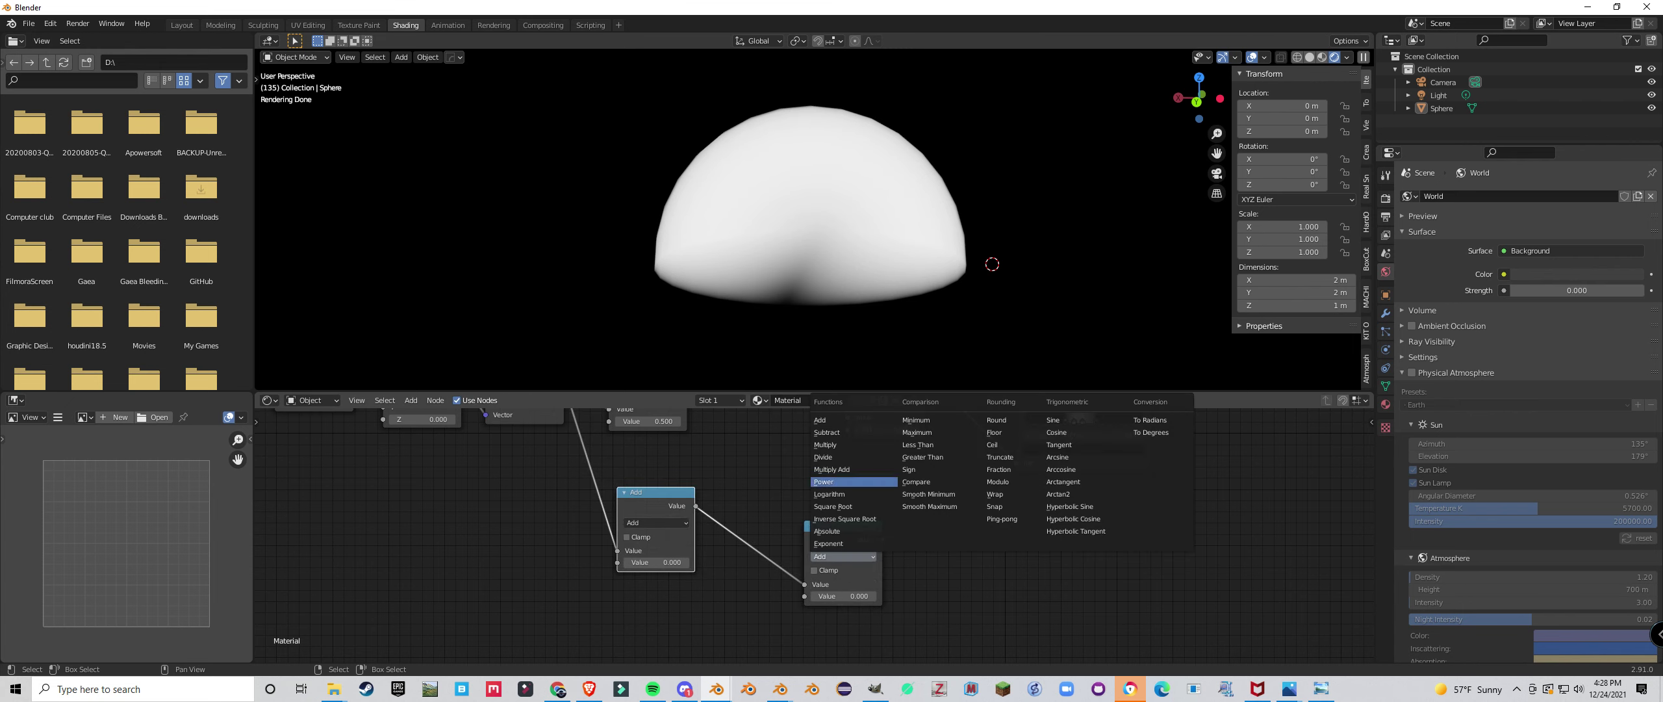
left_click(844, 482)
Preview the Power node's output and set its exponent to -4.000.
left_click(814, 596)
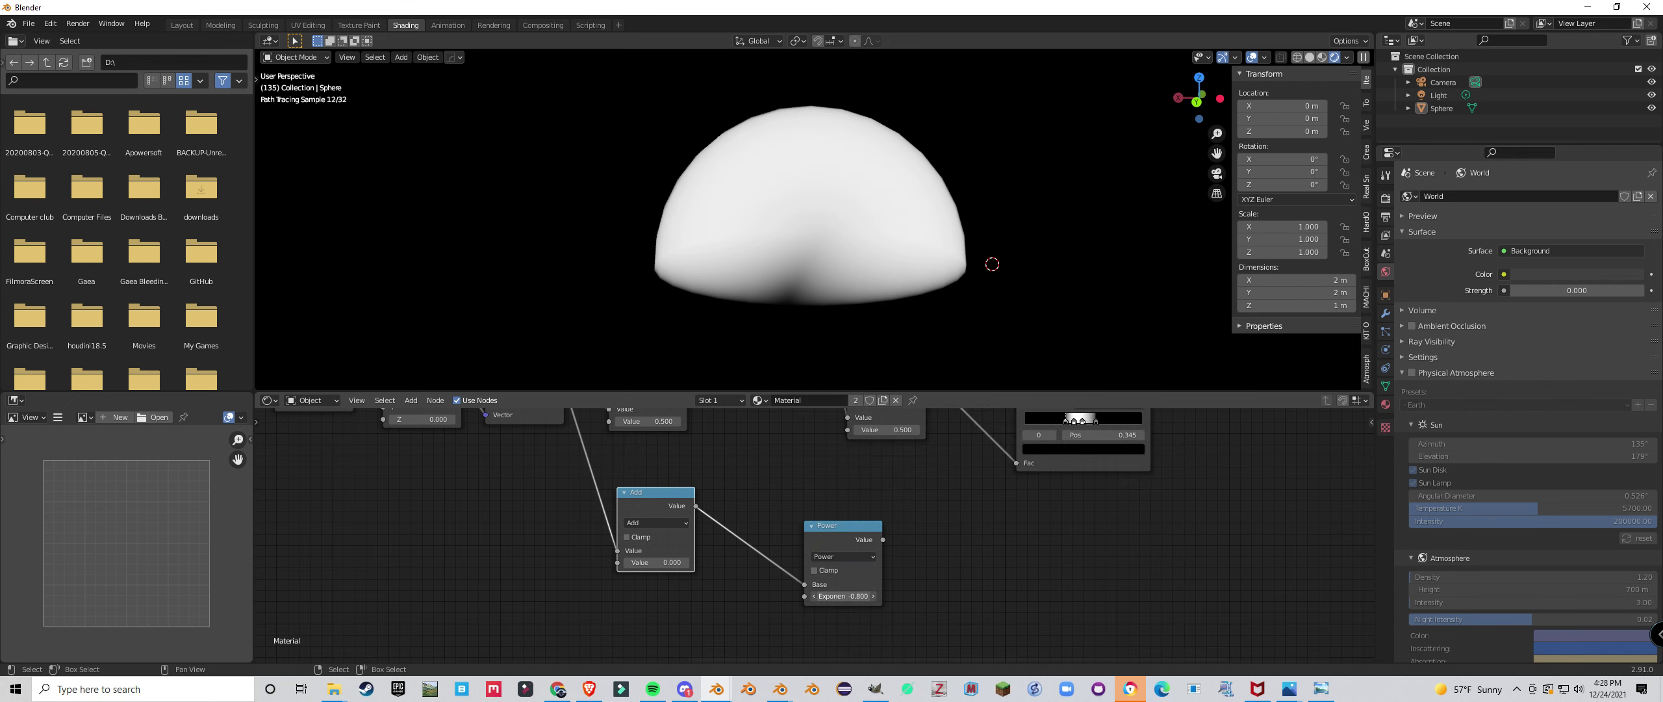
left_click_drag(882, 539, 1016, 463)
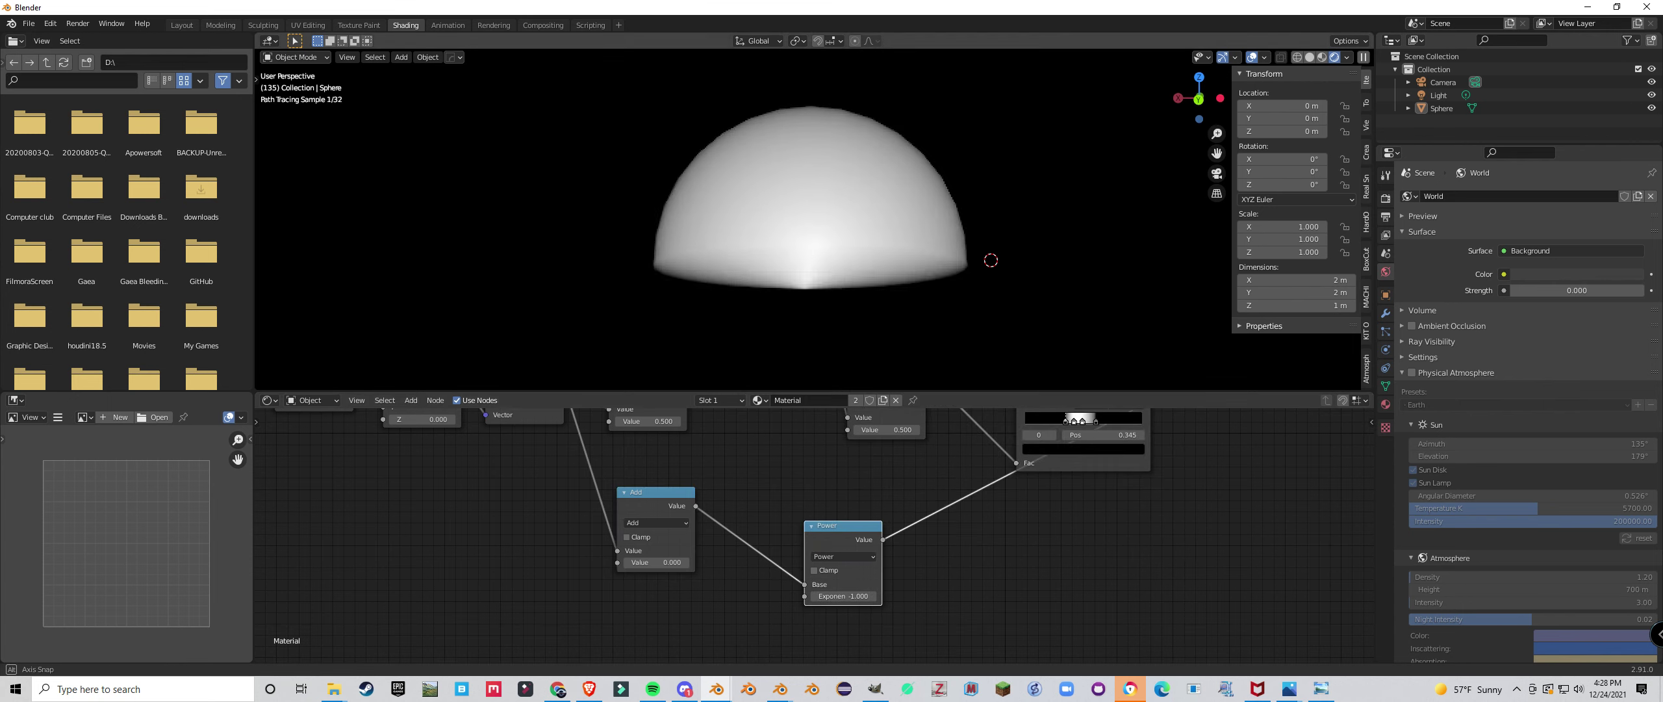
left_click_drag(843, 595, 829, 596)
scroll(815, 532, "down", 4)
middle_click_drag(814, 532, 910, 481)
middle_click_drag(1044, 662, 806, 520)
scroll(806, 520, "up", 2)
left_click_drag(683, 576, 611, 576)
scroll(812, 260, "down", 2)
middle_click_drag(813, 259, 783, 260)
Set the value of the Add node feeding the Power node to 0.400.
left_click(549, 547)
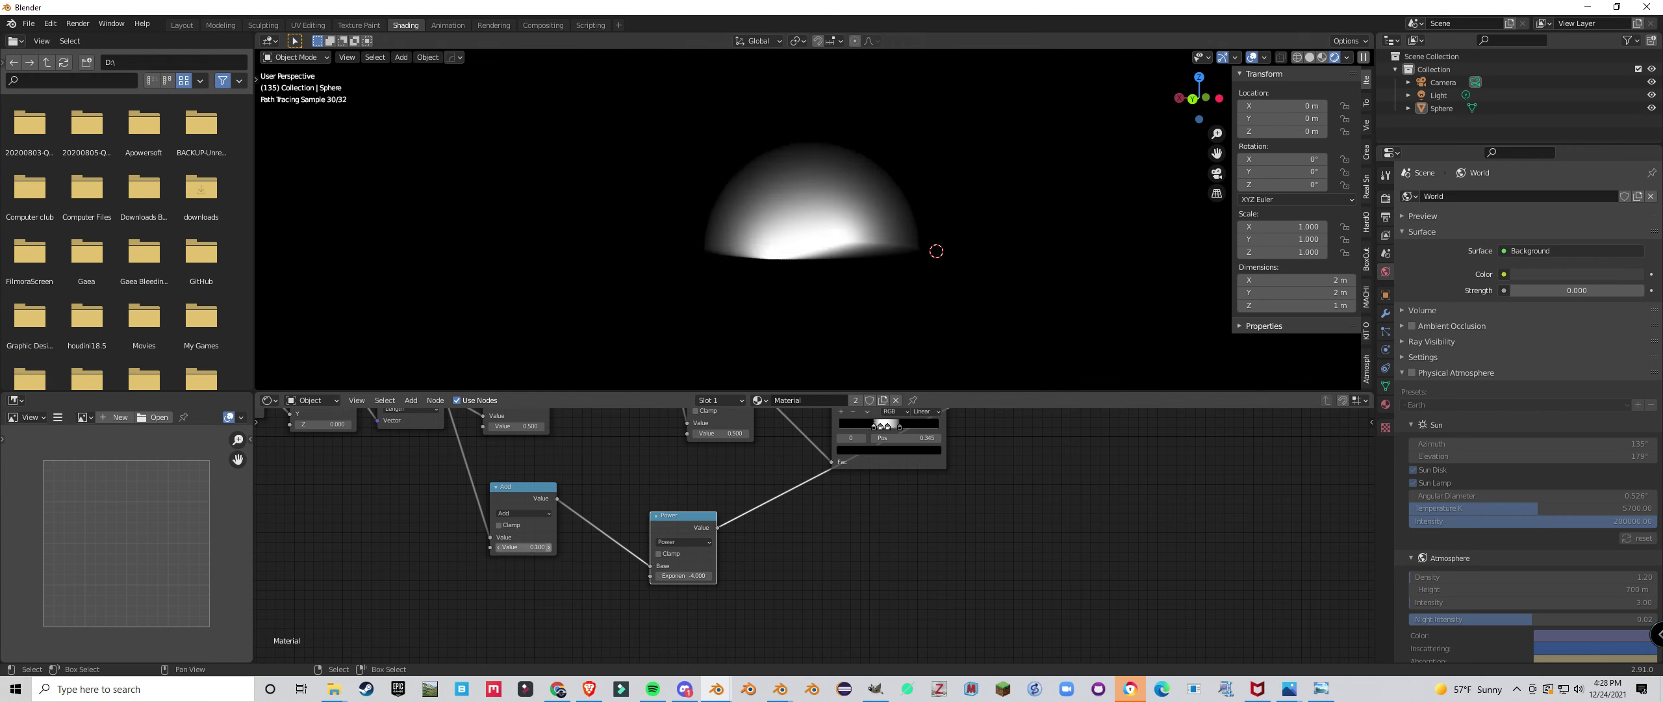
left_click(549, 547)
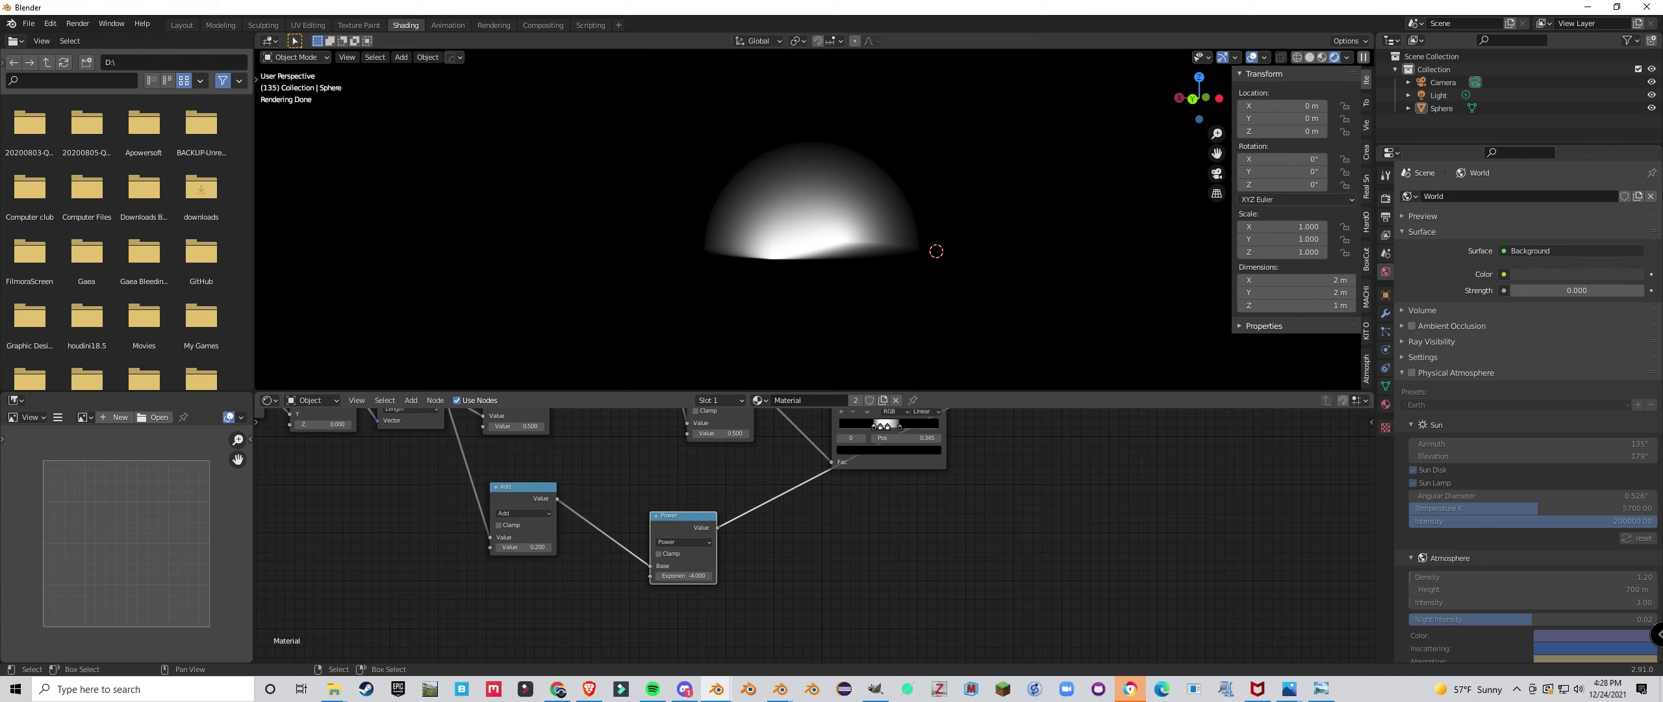
left_click(549, 547)
left_click(549, 547)
mouse_move(767, 260)
middle_mouse_down()
mouse_move(783, 319)
mouse_move(783, 281)
middle_mouse_up()
middle_click_drag(698, 560, 836, 516)
scroll(836, 516, "up", 1)
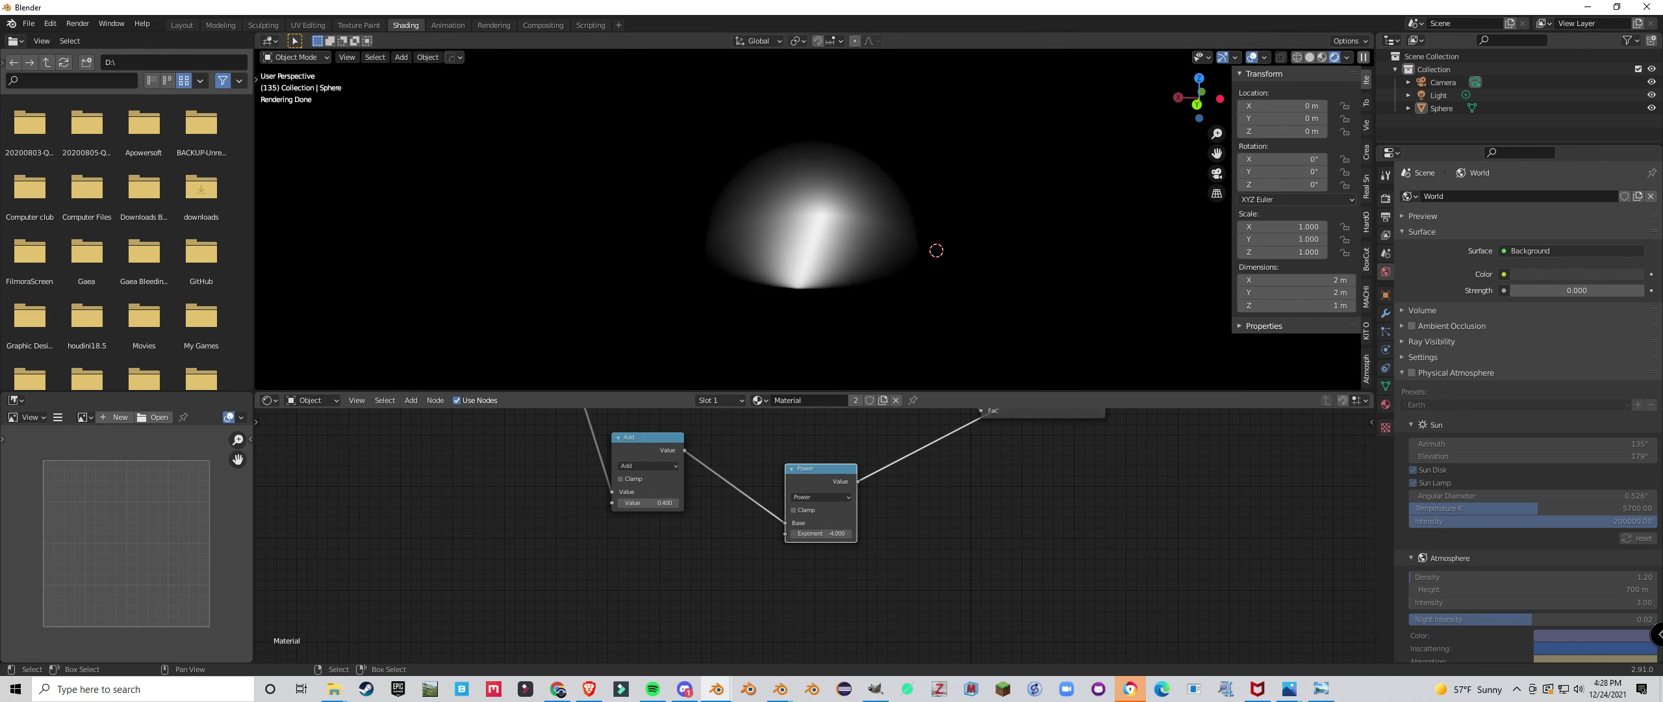
Move the Power node slightly farther from the Add node that feeds it.
left_click_drag(807, 519, 834, 534)
scroll(831, 530, "down", 3)
middle_click_drag(832, 529, 859, 565)
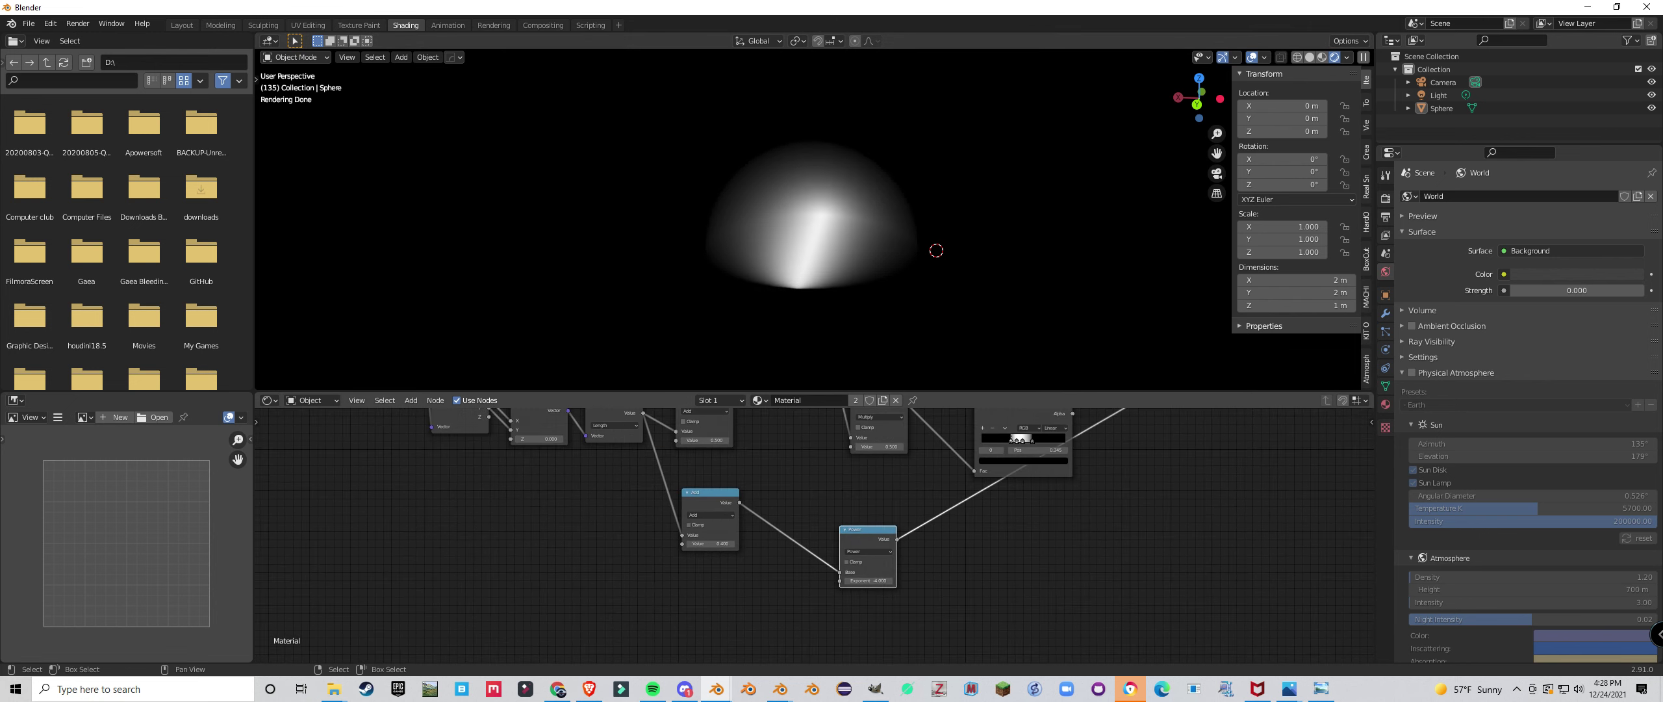
scroll(815, 535, "up", 2)
scroll(743, 598, "down", 2)
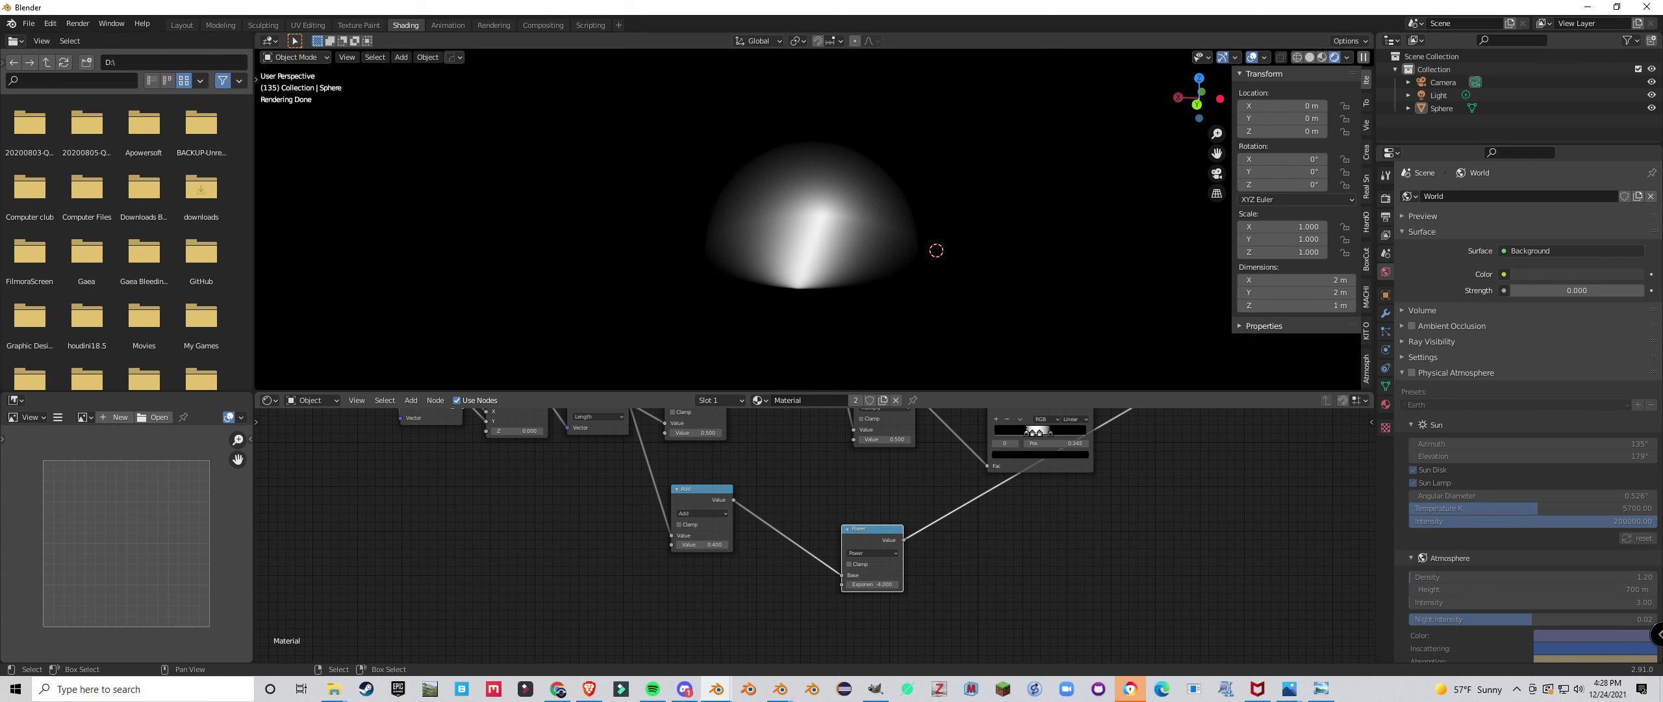
scroll(854, 532, "down", 2)
middle_click_drag(854, 533, 747, 522)
scroll(781, 545, "up", 2)
scroll(781, 544, "down", 2)
scroll(748, 522, "up", 3)
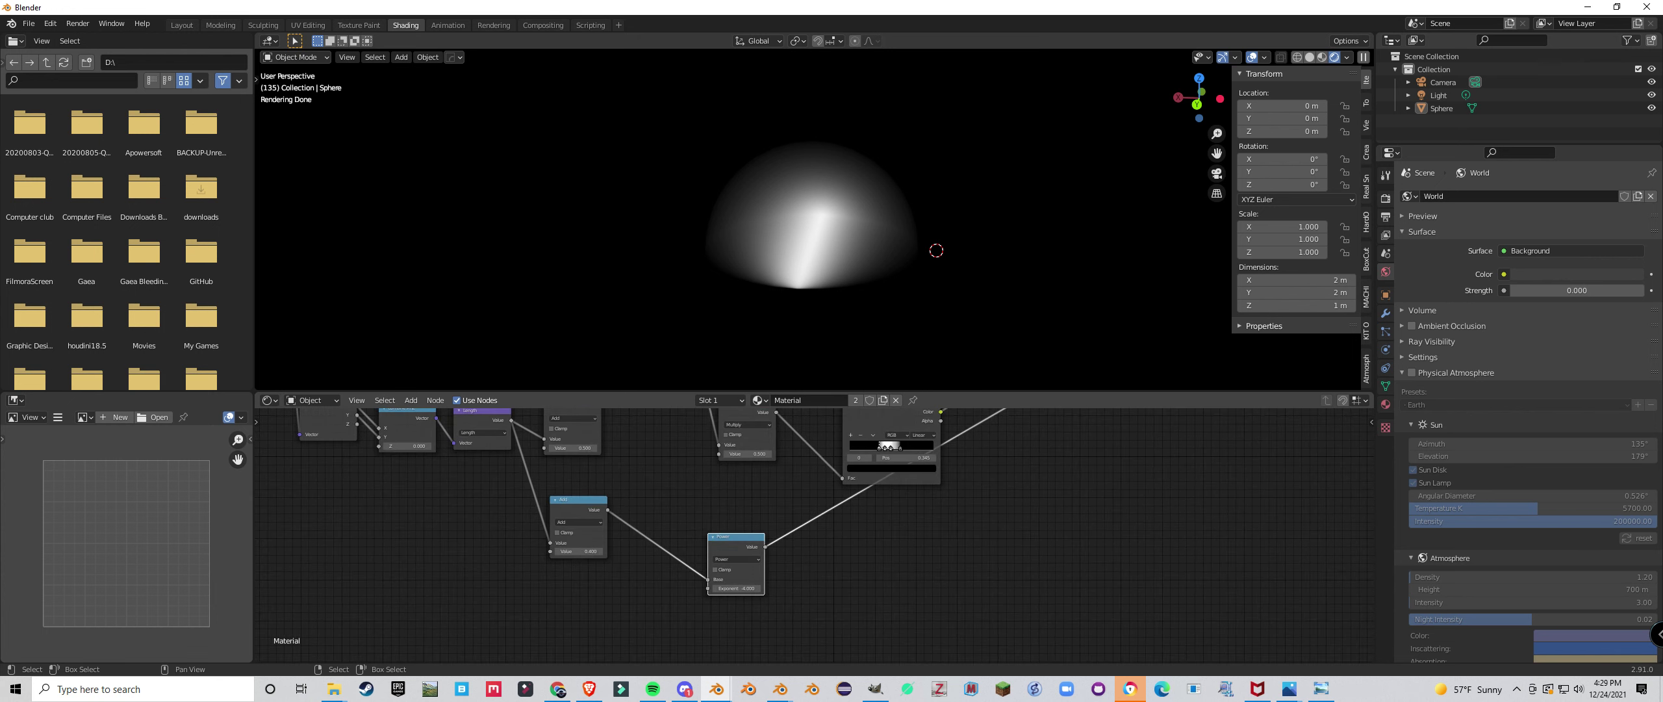
key("shift+d")
left_click(824, 585)
key("x")
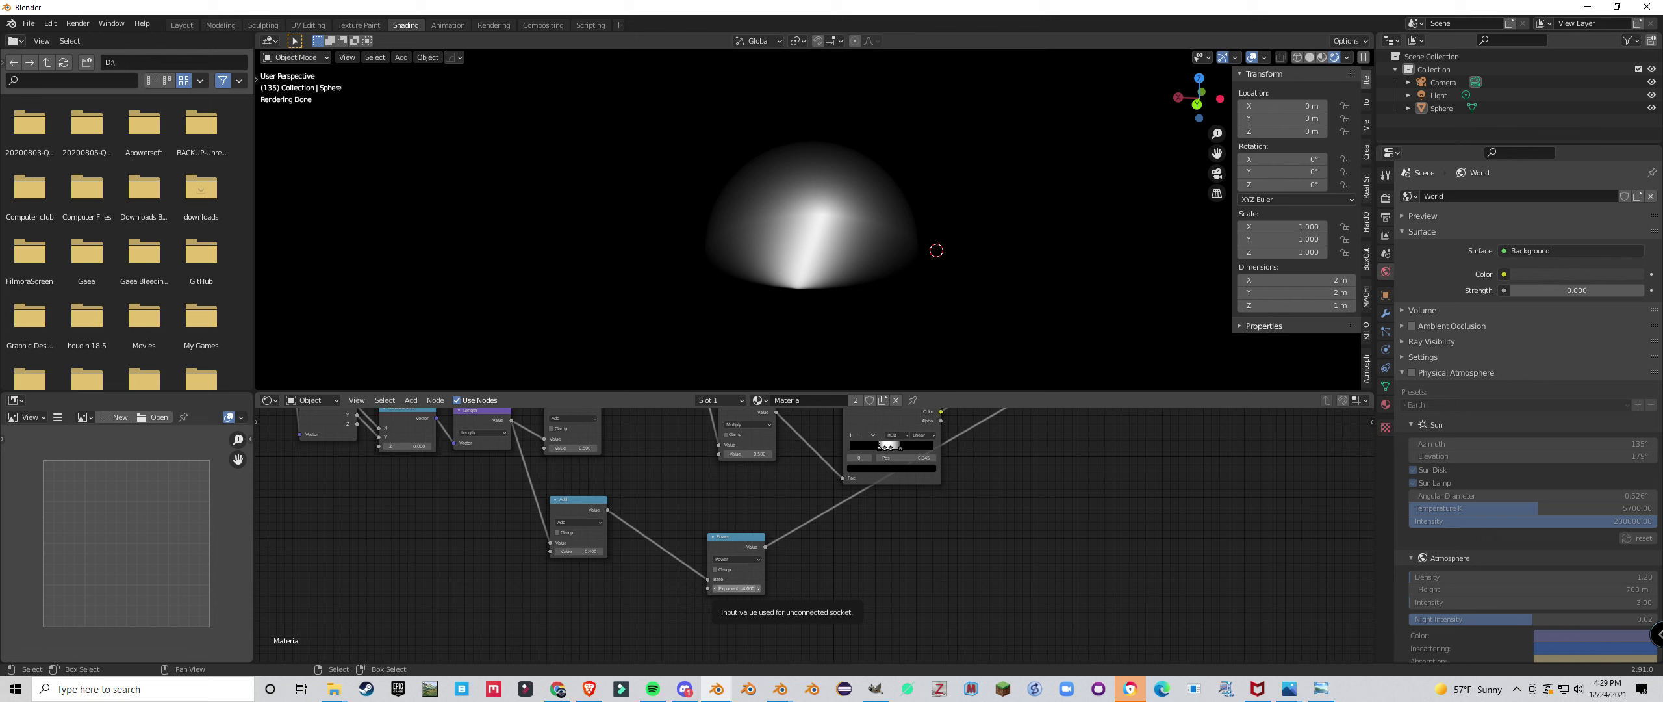
Shift the lower Add and Power nodes to make room and insert a duplicate Power node between Length and Add.
middle_click_drag(719, 588, 796, 616)
scroll(796, 615, "up", 2)
left_click_drag(633, 516, 672, 532)
left_click(812, 558)
key("shift+d")
left_click(620, 492)
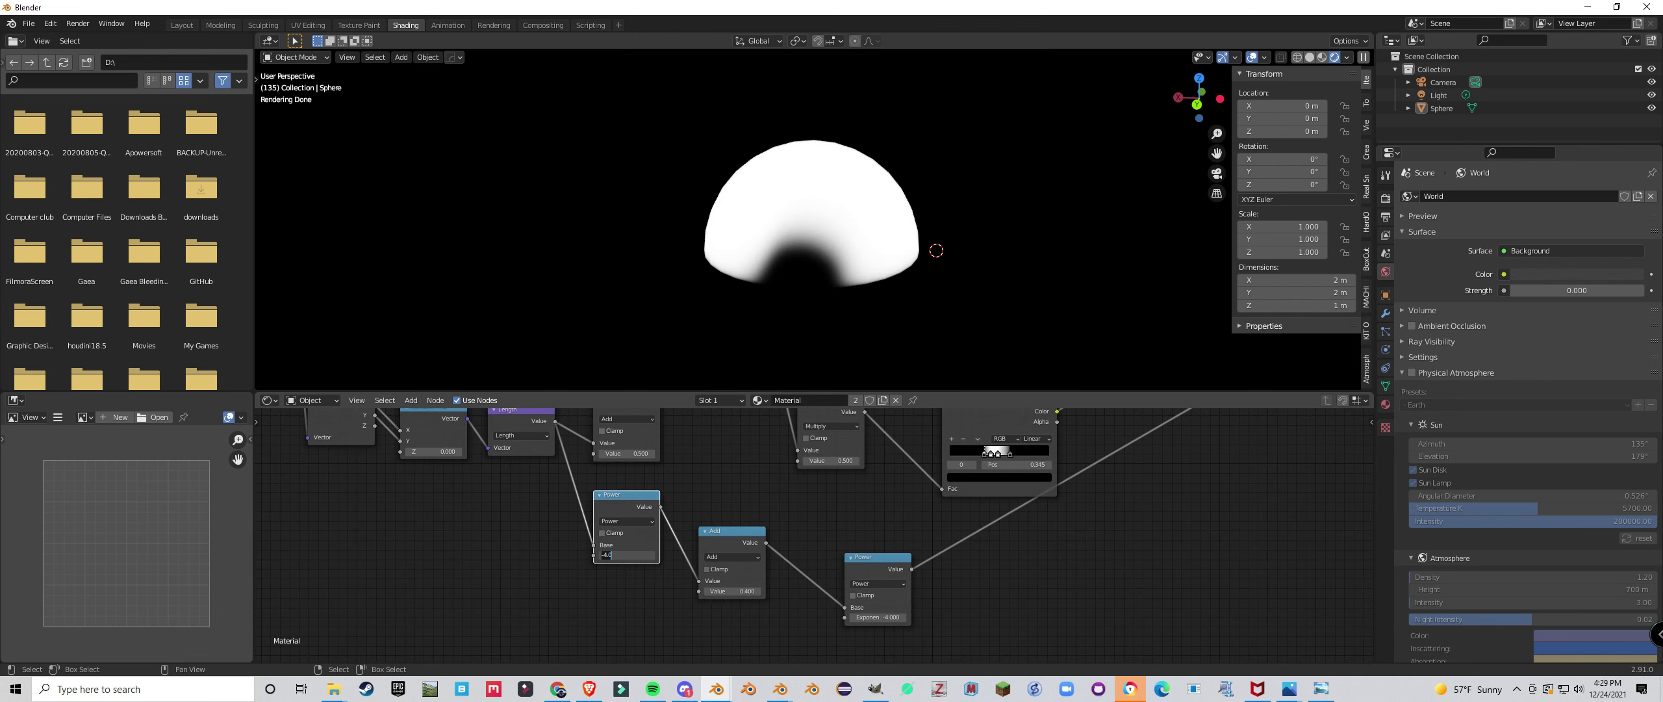
Set the inserted Power node's exponent to about 1.8 and tidy the position of the last Power node.
type("1")
key("Return")
left_click_drag(627, 555, 649, 555)
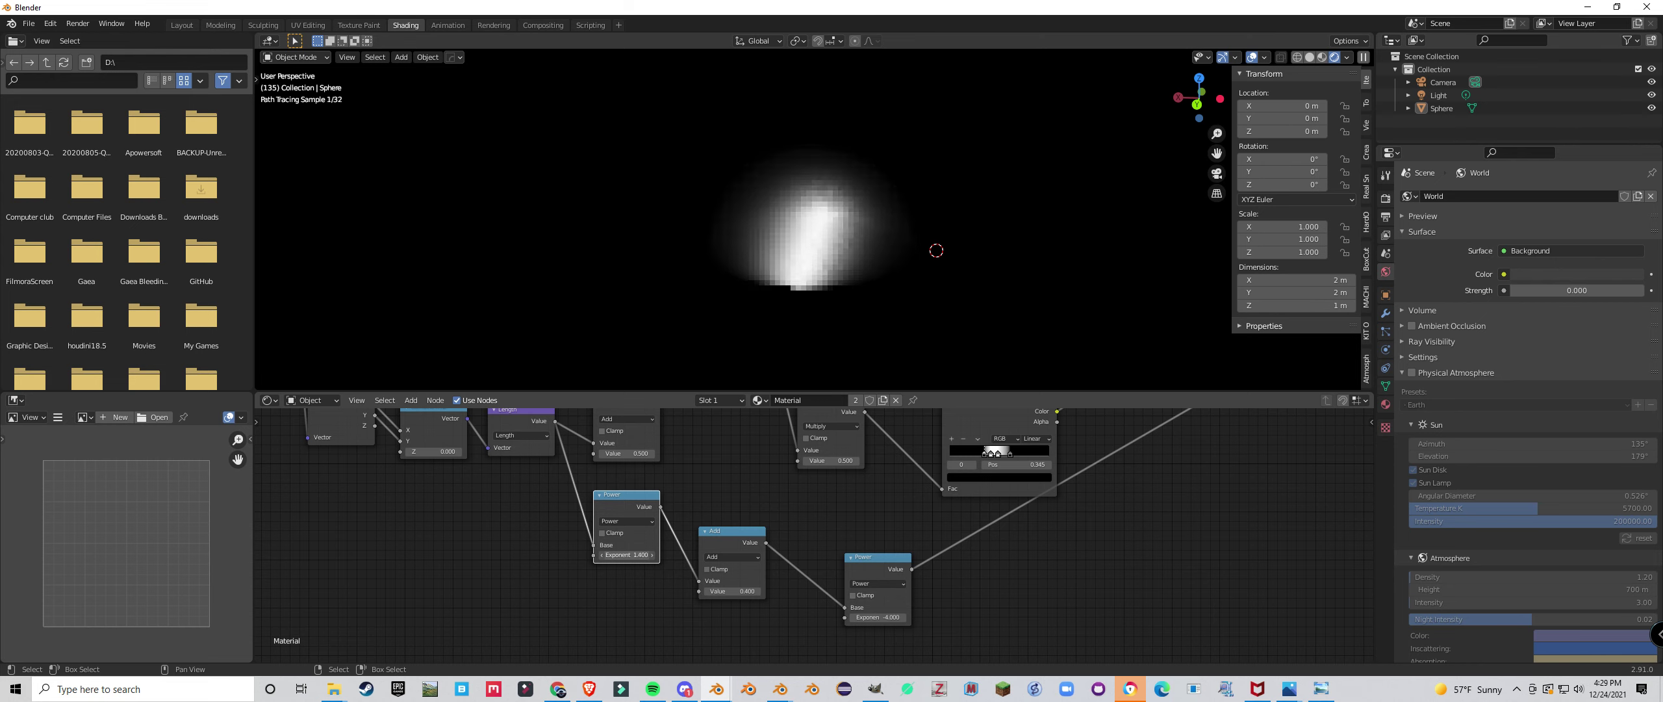
middle_click_drag(780, 273, 788, 247)
scroll(788, 247, "up", 2)
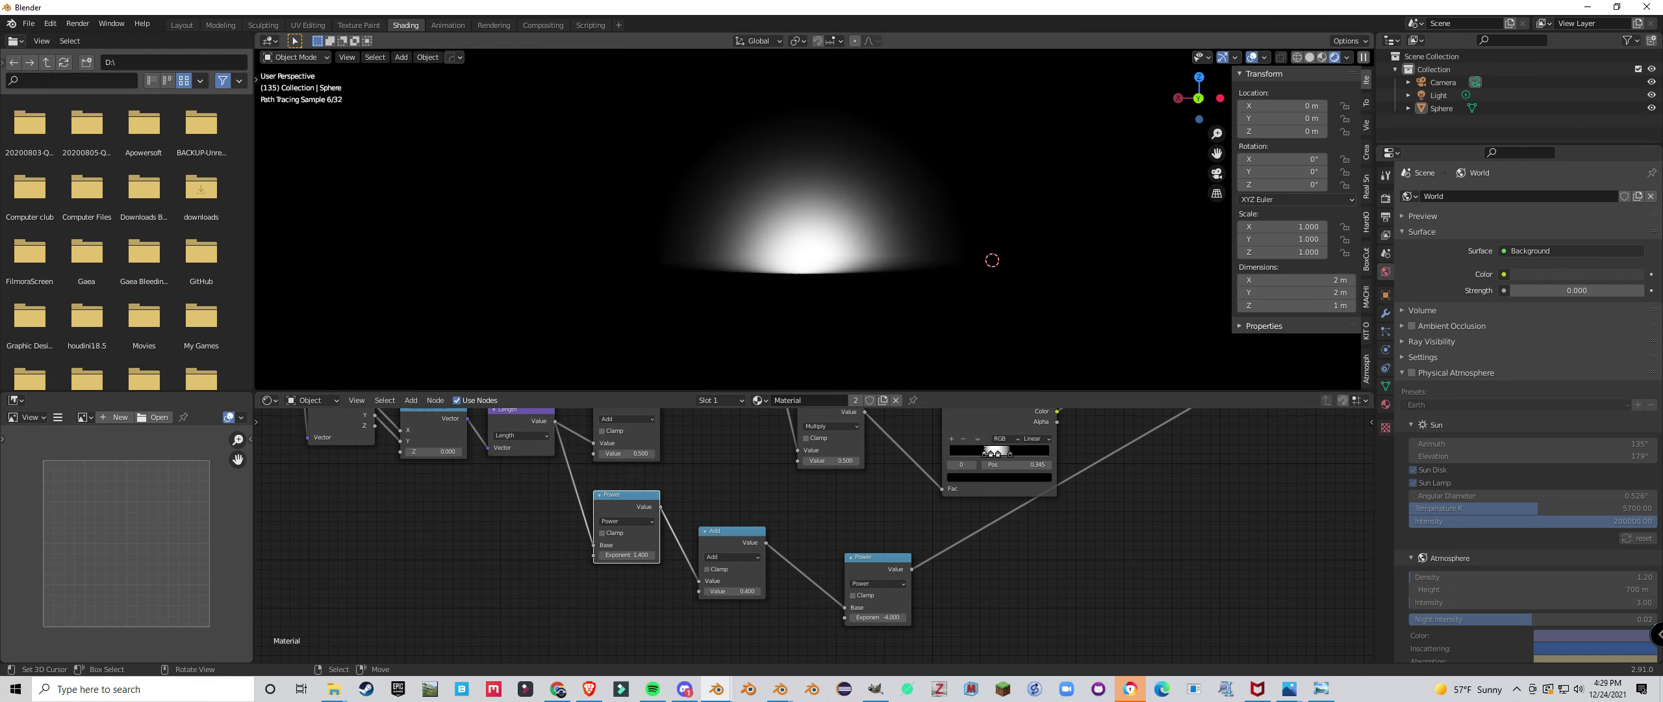
scroll(812, 552, "down", 4)
middle_click_drag(812, 552, 715, 578)
left_click(757, 572)
key("Return")
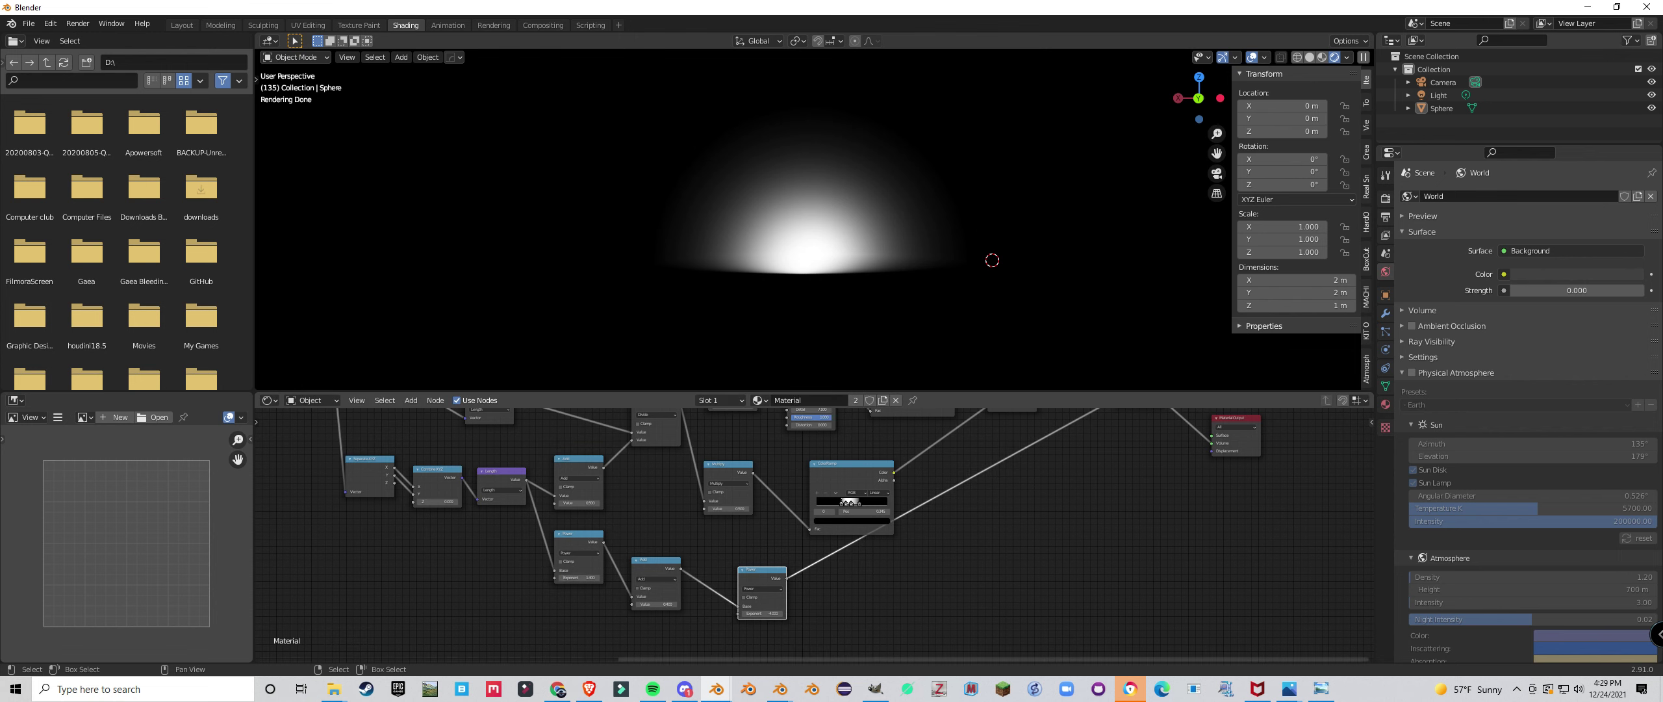
Duplicate the final Multiply node, multiply the streaks by the last Power node's output, and preview the combined result.
scroll(539, 624, "down", 4)
scroll(981, 471, "up", 4)
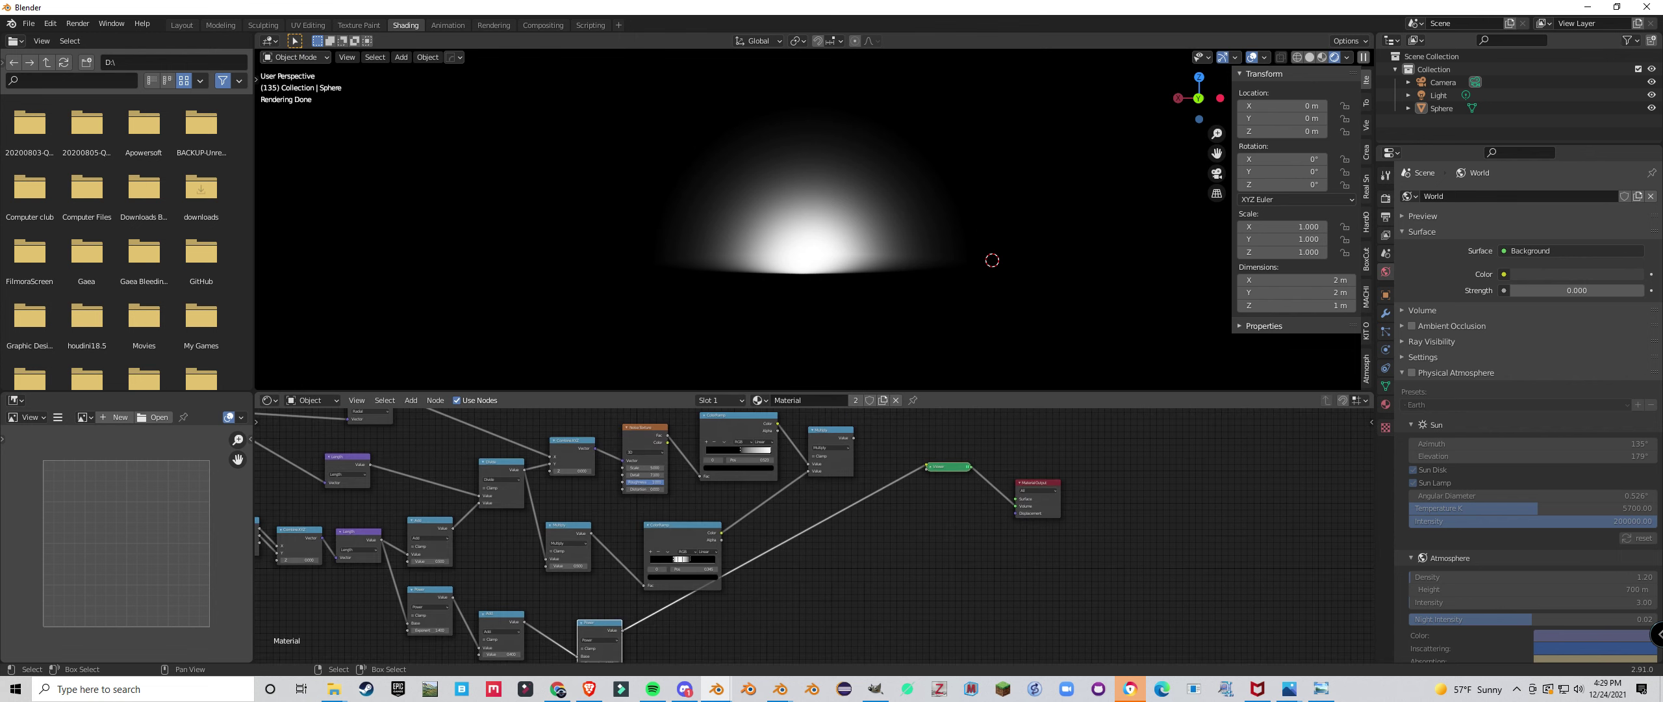
middle_click_drag(838, 439, 824, 451)
left_click(819, 436)
key("shift+d")
left_click(896, 481)
left_click_drag(842, 441, 844, 522)
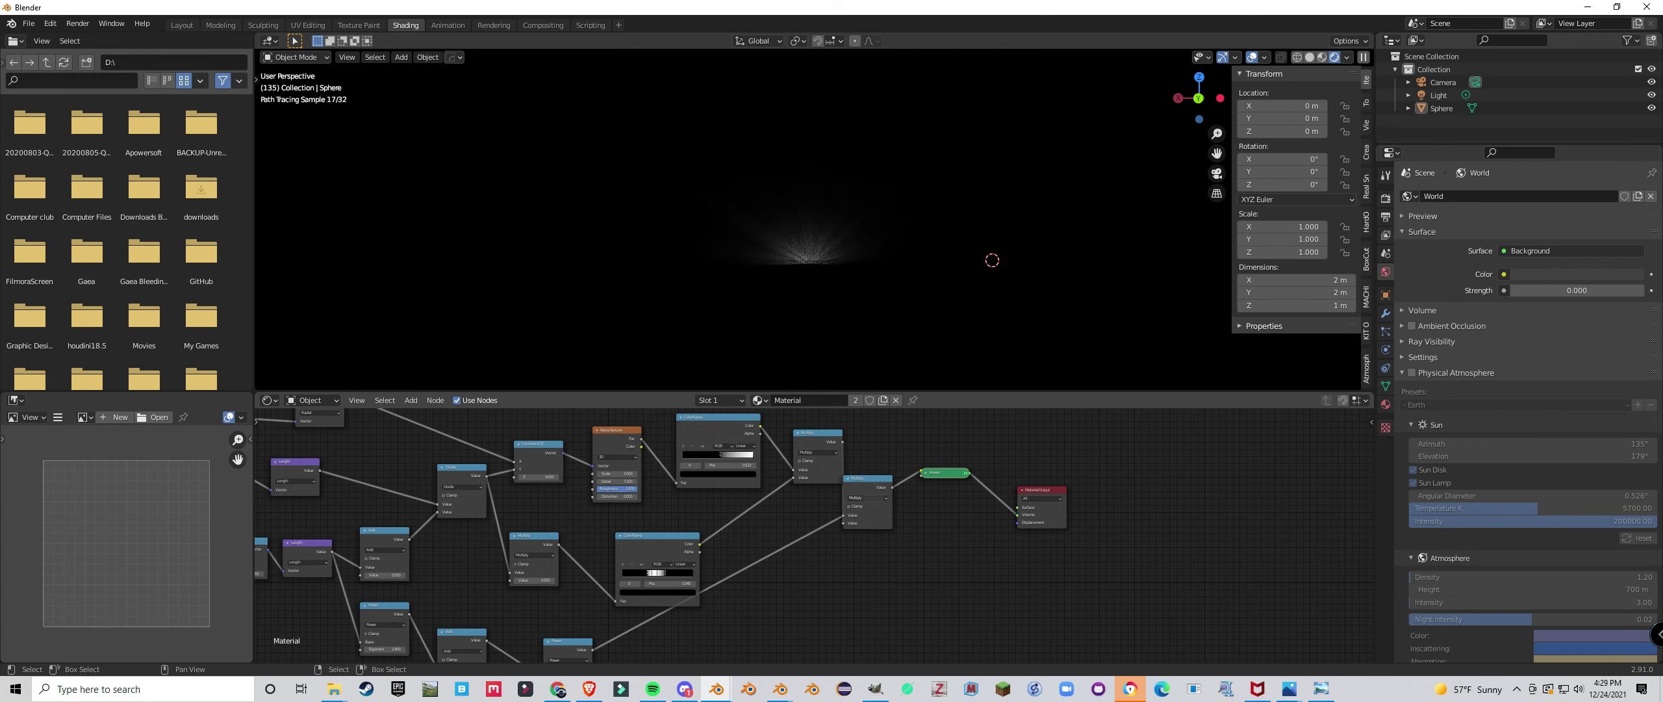
left_click_drag(867, 479, 891, 479)
middle_click_drag(877, 273, 789, 322)
scroll(789, 322, "up", 3)
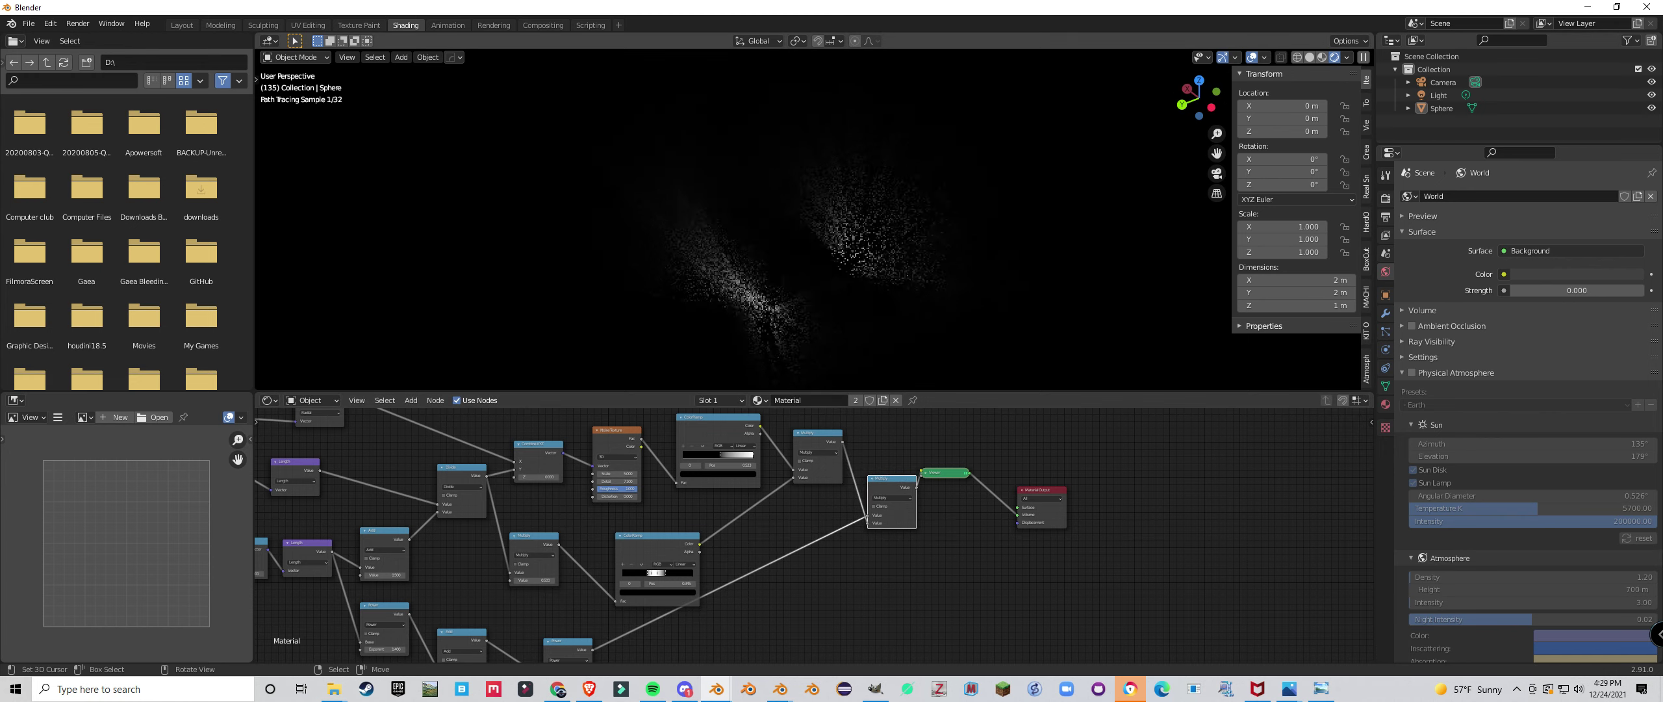
Raise the last Power node's exponent and lower the value of the Add node feeding it to about 0.
scroll(924, 353, "down", 4)
middle_click_drag(924, 353, 854, 308)
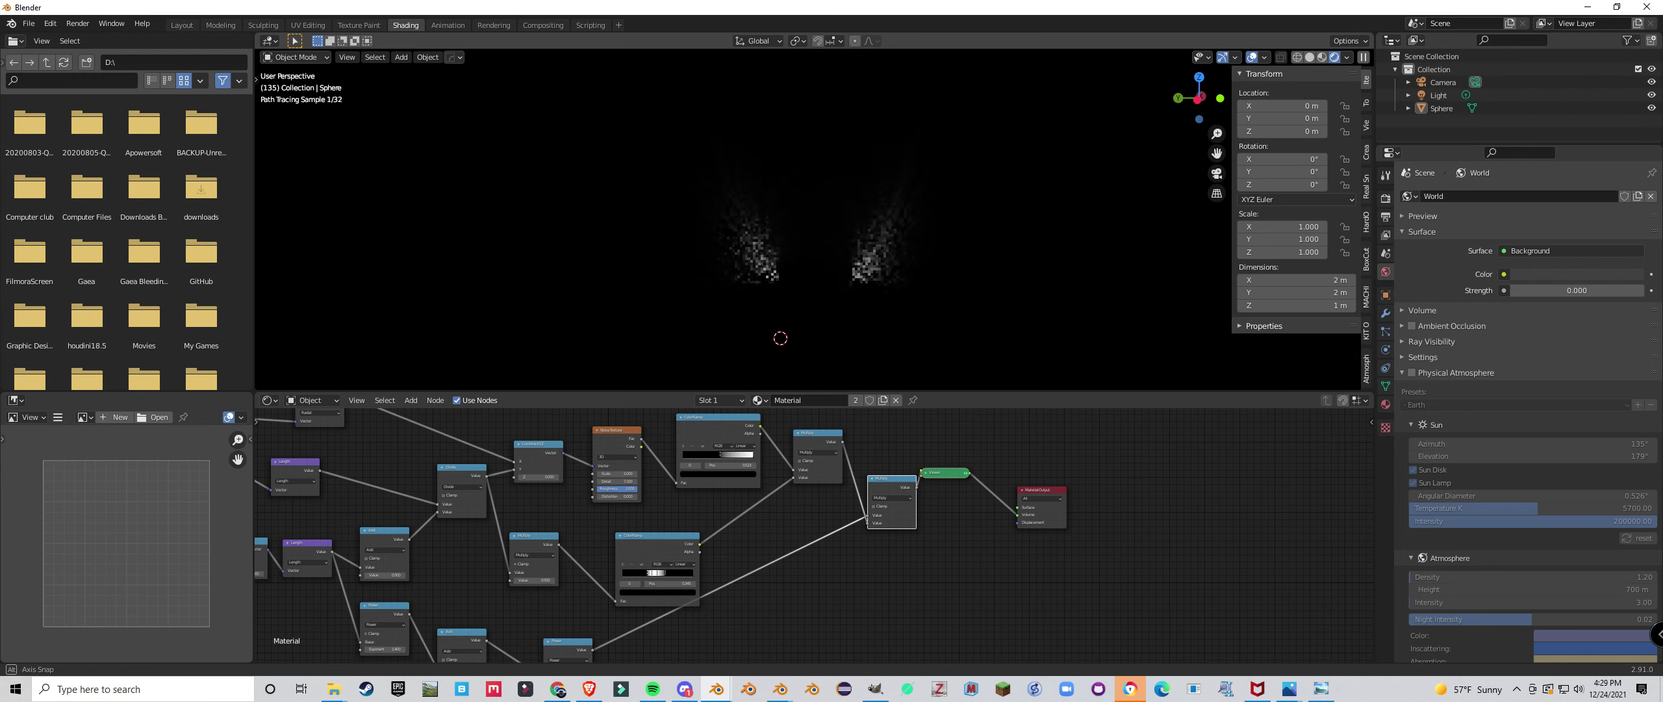
scroll(986, 502, "down", 5)
scroll(791, 551, "up", 2)
middle_click_drag(767, 555, 865, 453)
scroll(826, 500, "up", 3)
scroll(865, 453, "up", 3)
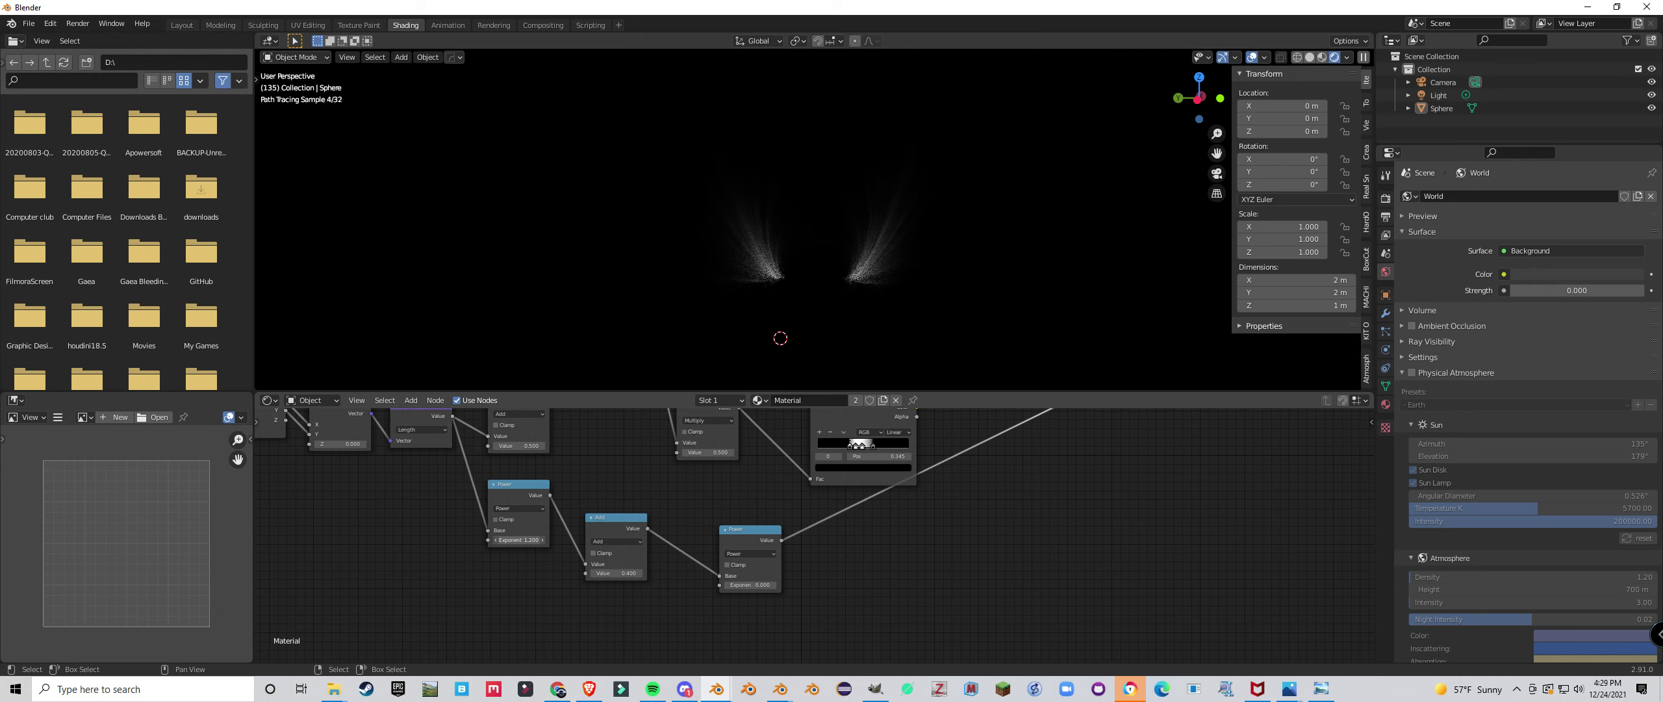
left_click_drag(751, 585, 773, 584)
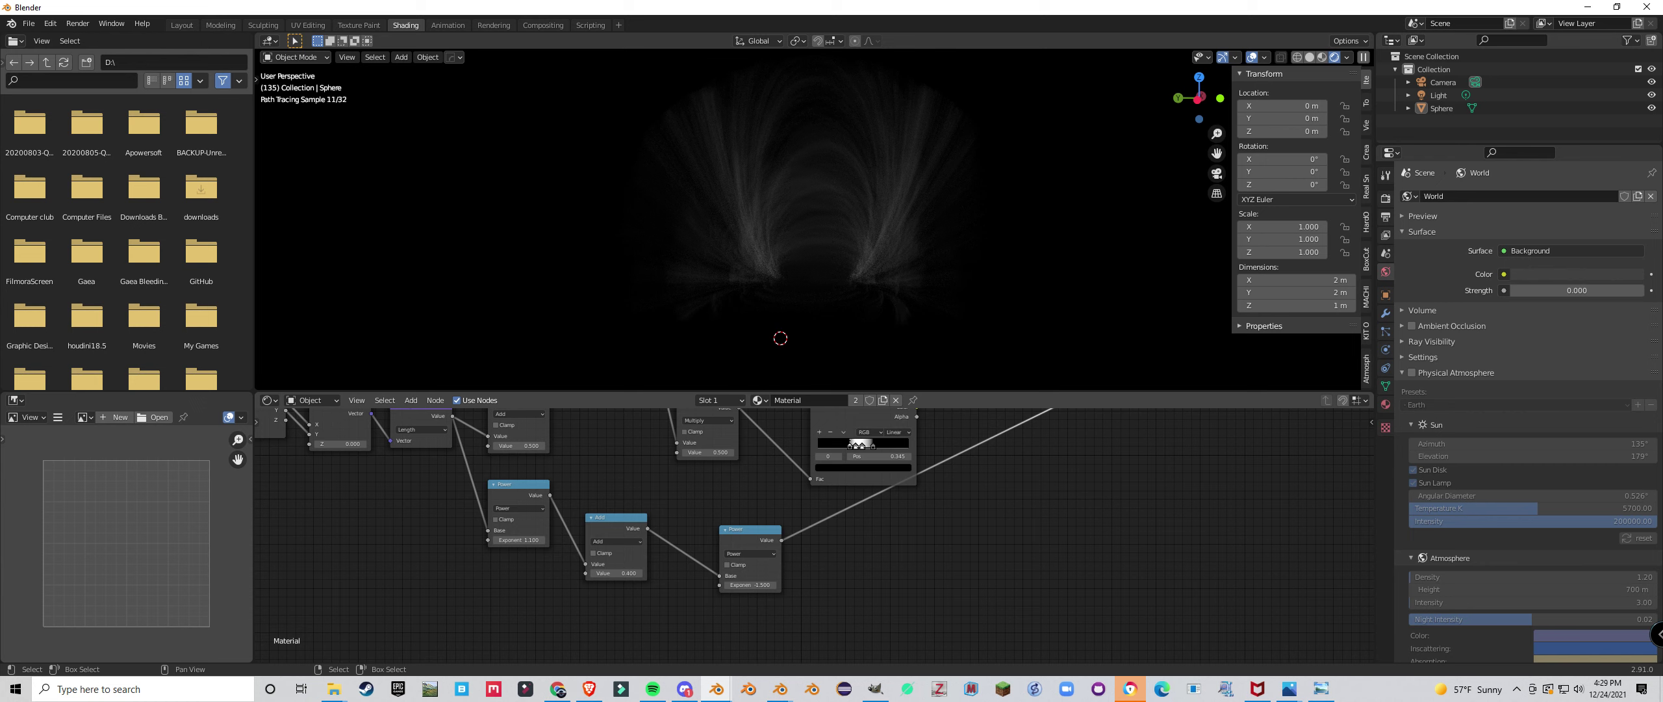
left_click_drag(616, 573, 601, 573)
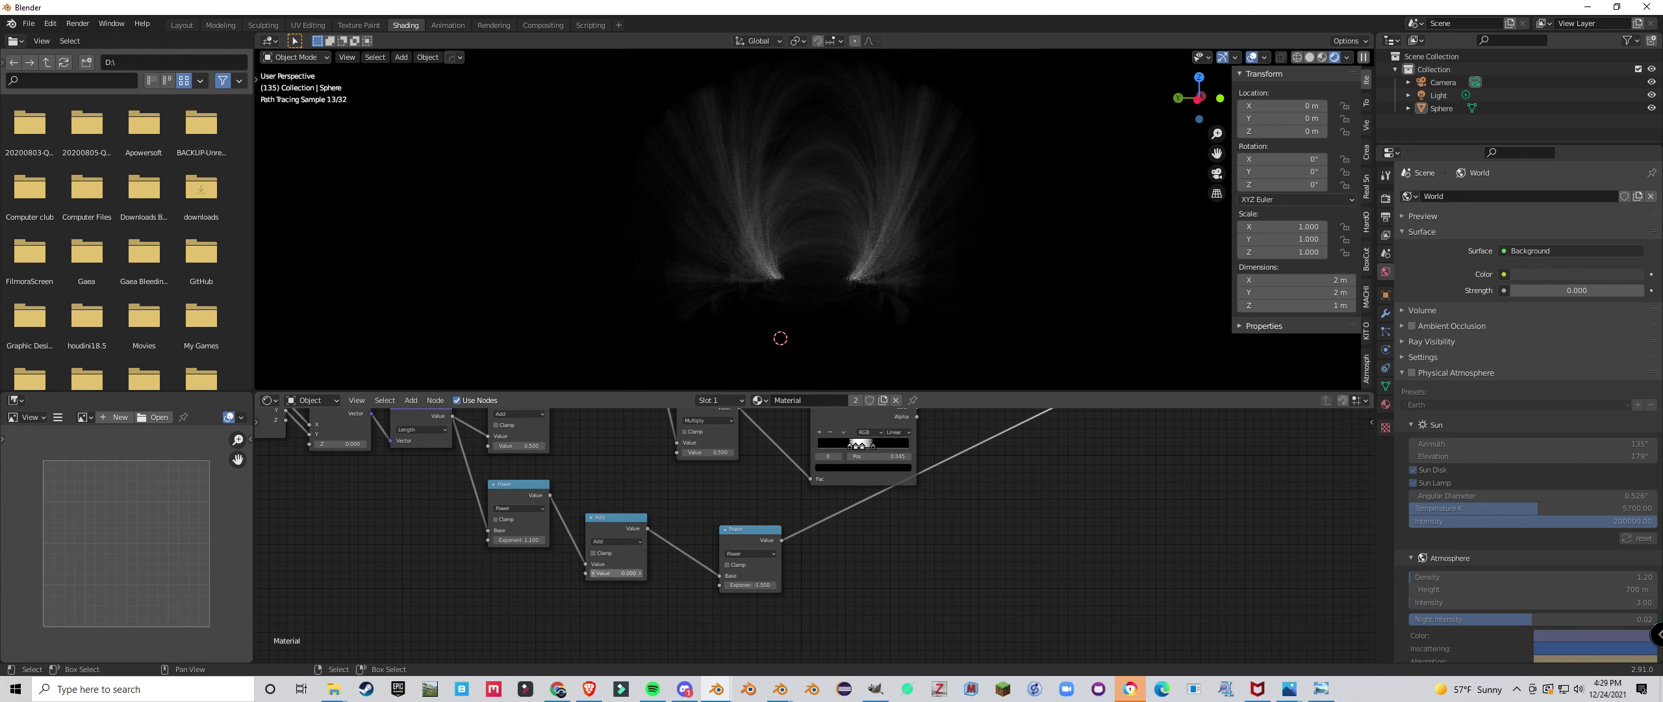
Set the value of the Add node that follows the first Separate XYZ node to 0.1.
mouse_move(780, 260)
middle_mouse_down()
mouse_move(873, 276)
mouse_move(883, 298)
mouse_move(822, 315)
mouse_move(793, 244)
middle_mouse_up()
scroll(822, 315, "up", 4)
scroll(822, 315, "up", 2)
scroll(836, 528, "down", 4)
middle_click_drag(836, 529, 1025, 657)
scroll(858, 510, "up", 6)
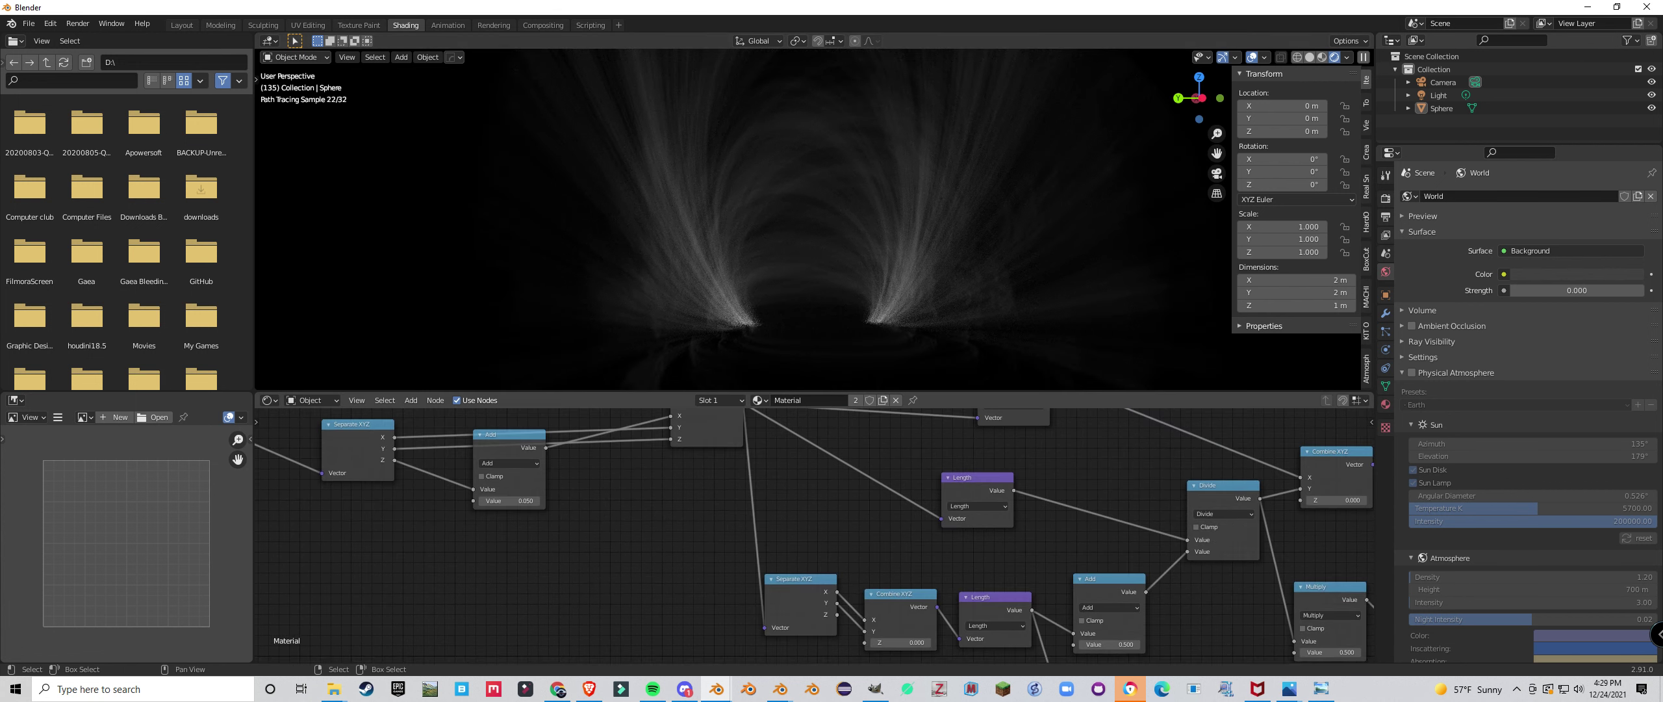
type(".1")
key("Return")
scroll(838, 286, "down", 3)
middle_click_drag(838, 286, 838, 254)
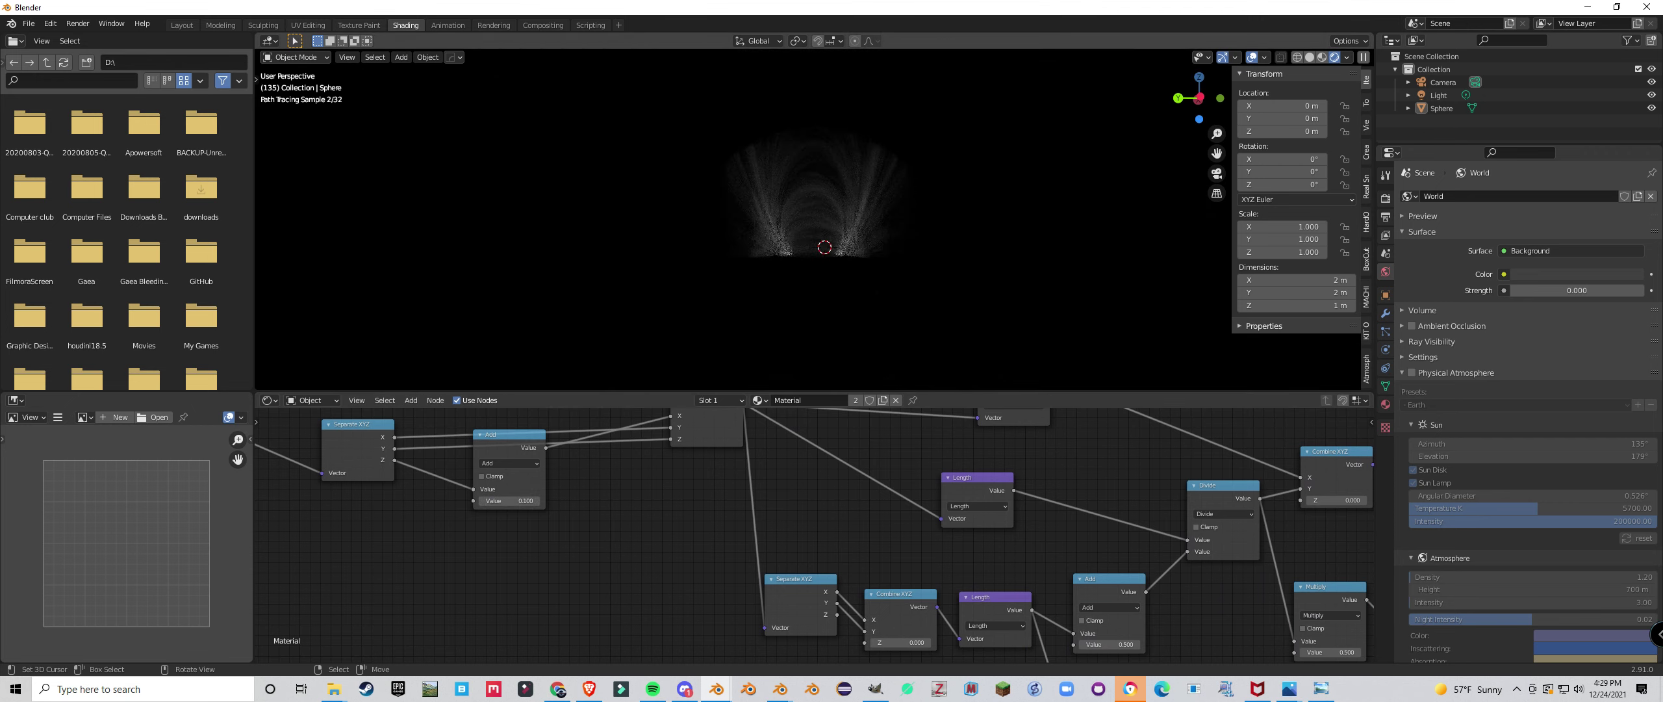
Lower the last Power node's exponent to about -2.1.
scroll(1251, 624, "down", 5)
middle_click_drag(1250, 630, 859, 473)
scroll(810, 534, "up", 5)
left_click(764, 596)
left_click(764, 597)
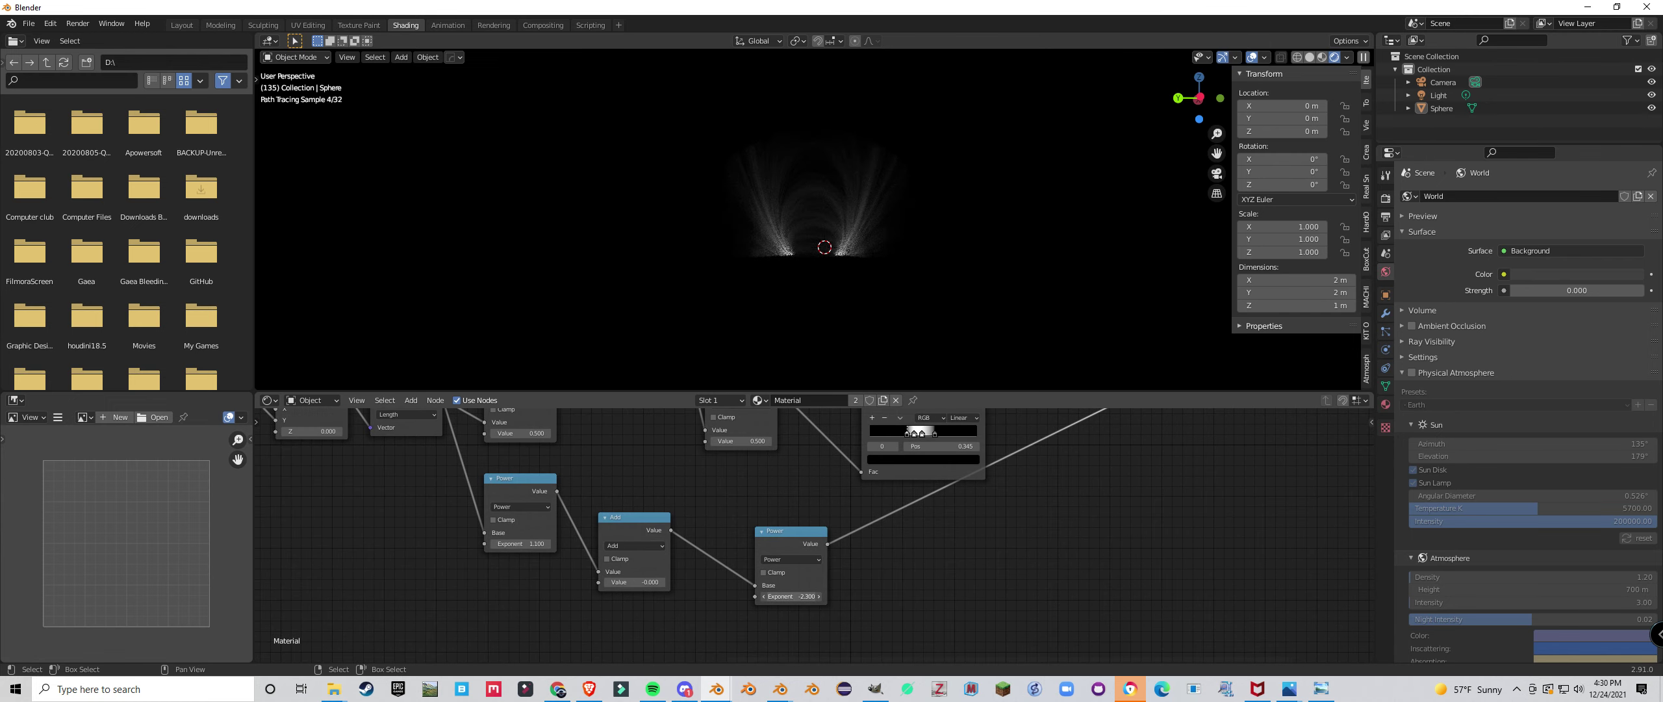
mouse_move(844, 260)
middle_mouse_down()
mouse_move(877, 274)
mouse_move(837, 286)
mouse_move(812, 325)
mouse_move(799, 229)
mouse_move(813, 257)
middle_mouse_up()
scroll(686, 536, "down", 6)
scroll(968, 488, "up", 2)
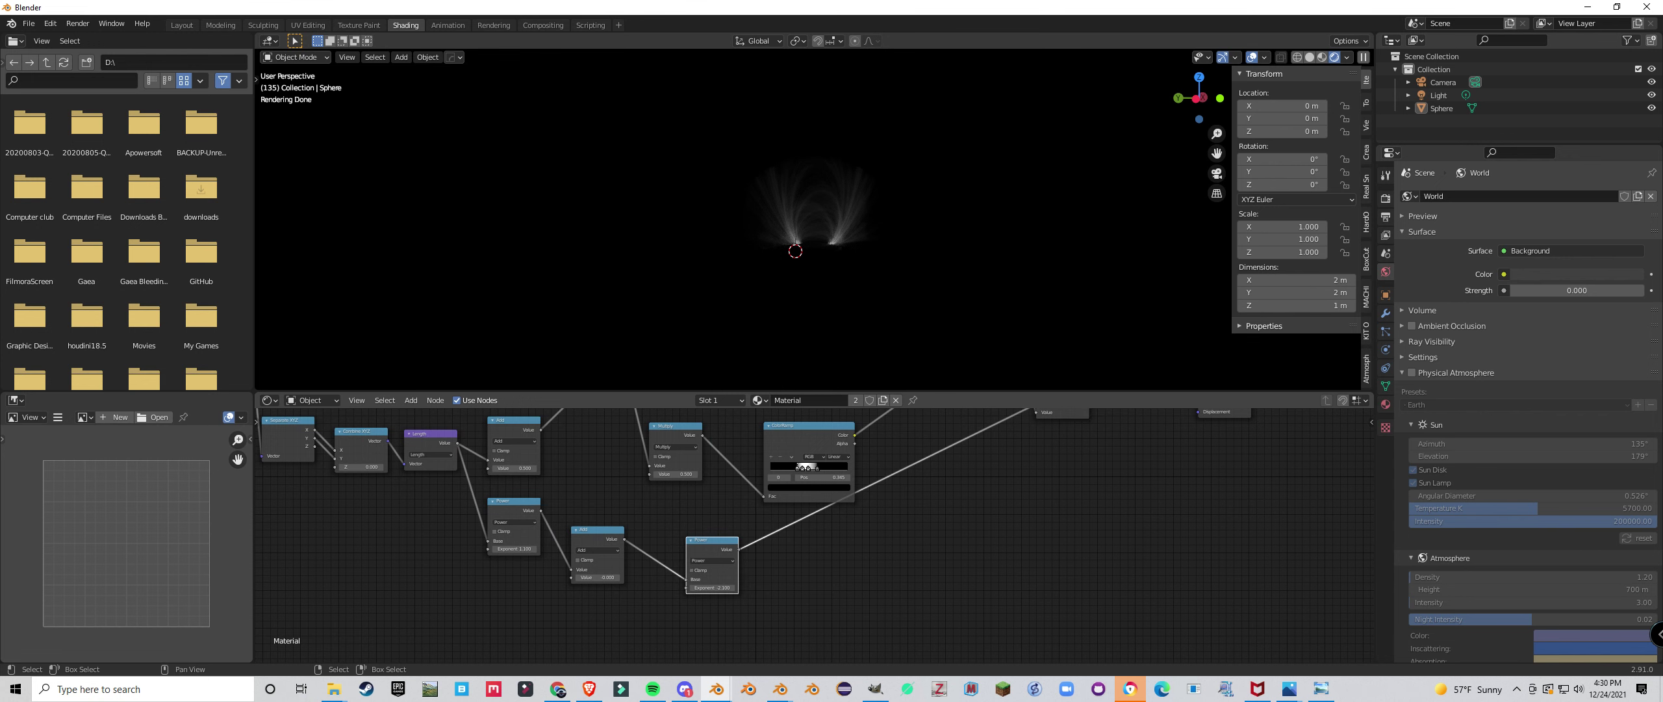
Duplicate the final Multiply node and place the copy beside the last Power node.
scroll(721, 623, "down", 2)
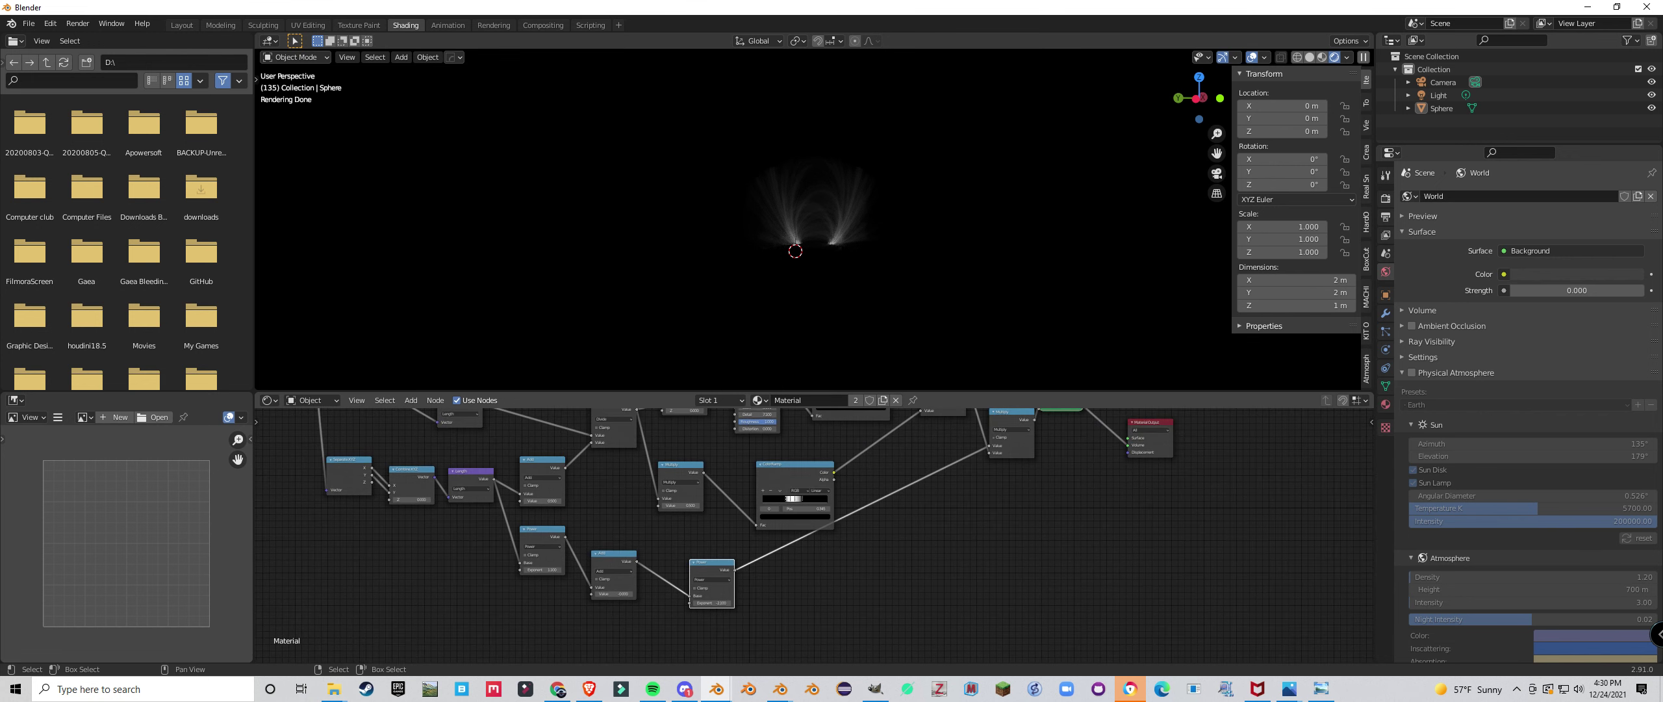
key("shift+d")
left_click(883, 592)
scroll(882, 592, "up", 1)
middle_click_drag(885, 594, 978, 612)
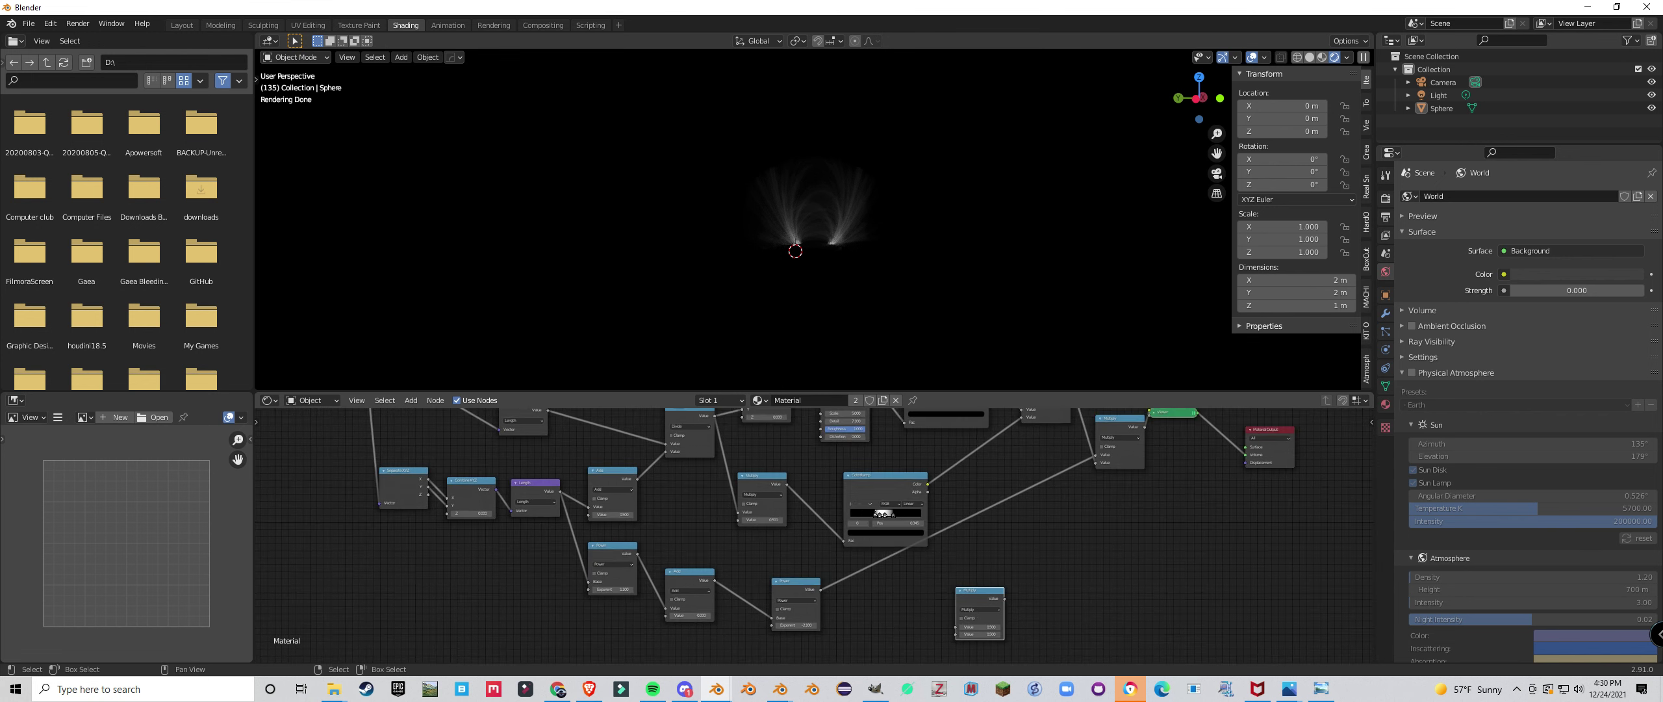
scroll(815, 219, "up", 3)
scroll(815, 219, "up", 1)
middle_click_drag(910, 572, 865, 530)
scroll(865, 530, "up", 1)
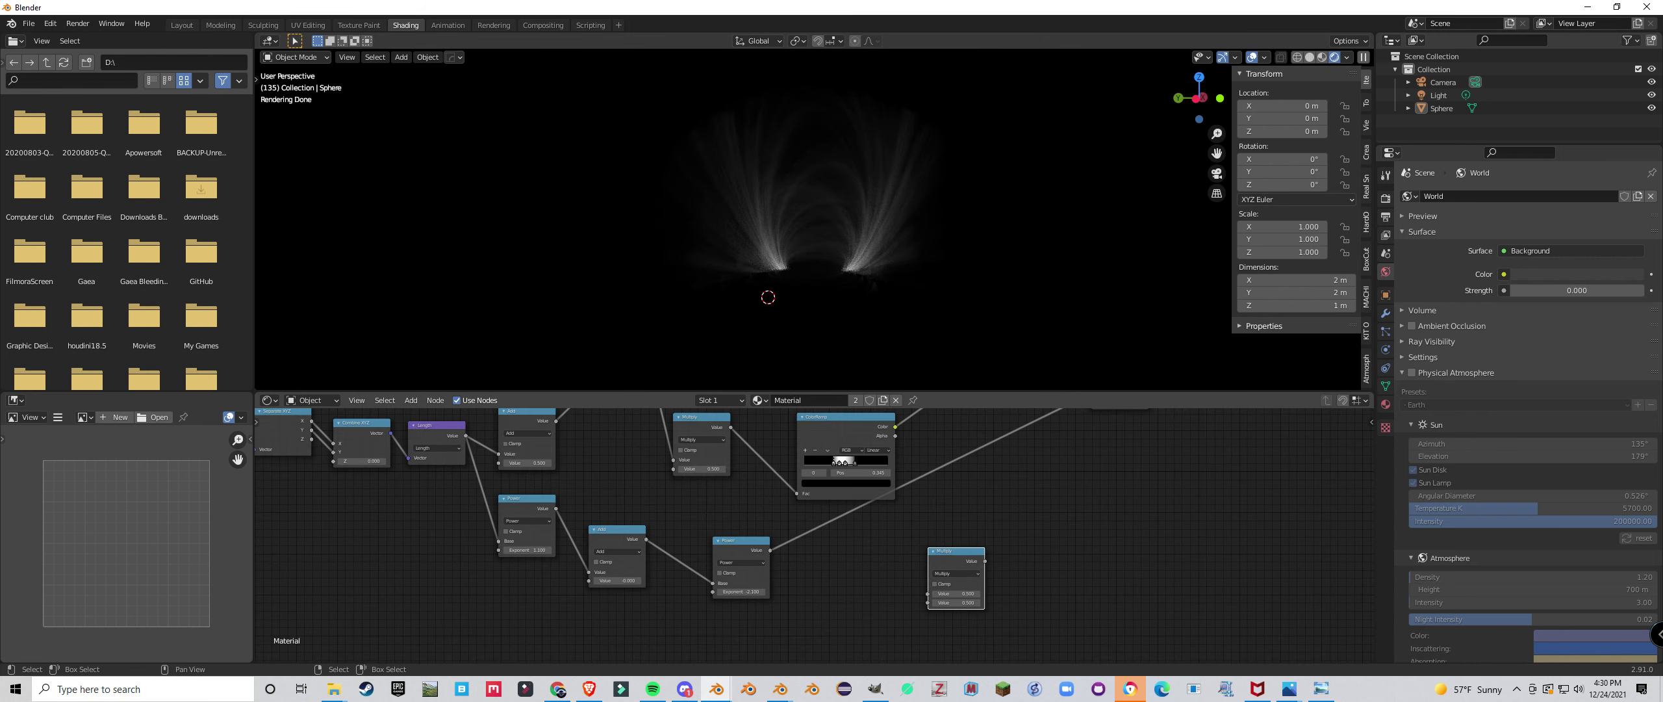
Insert the copied Multiply node into the link between the last Power node and the final Multiply node.
key("g")
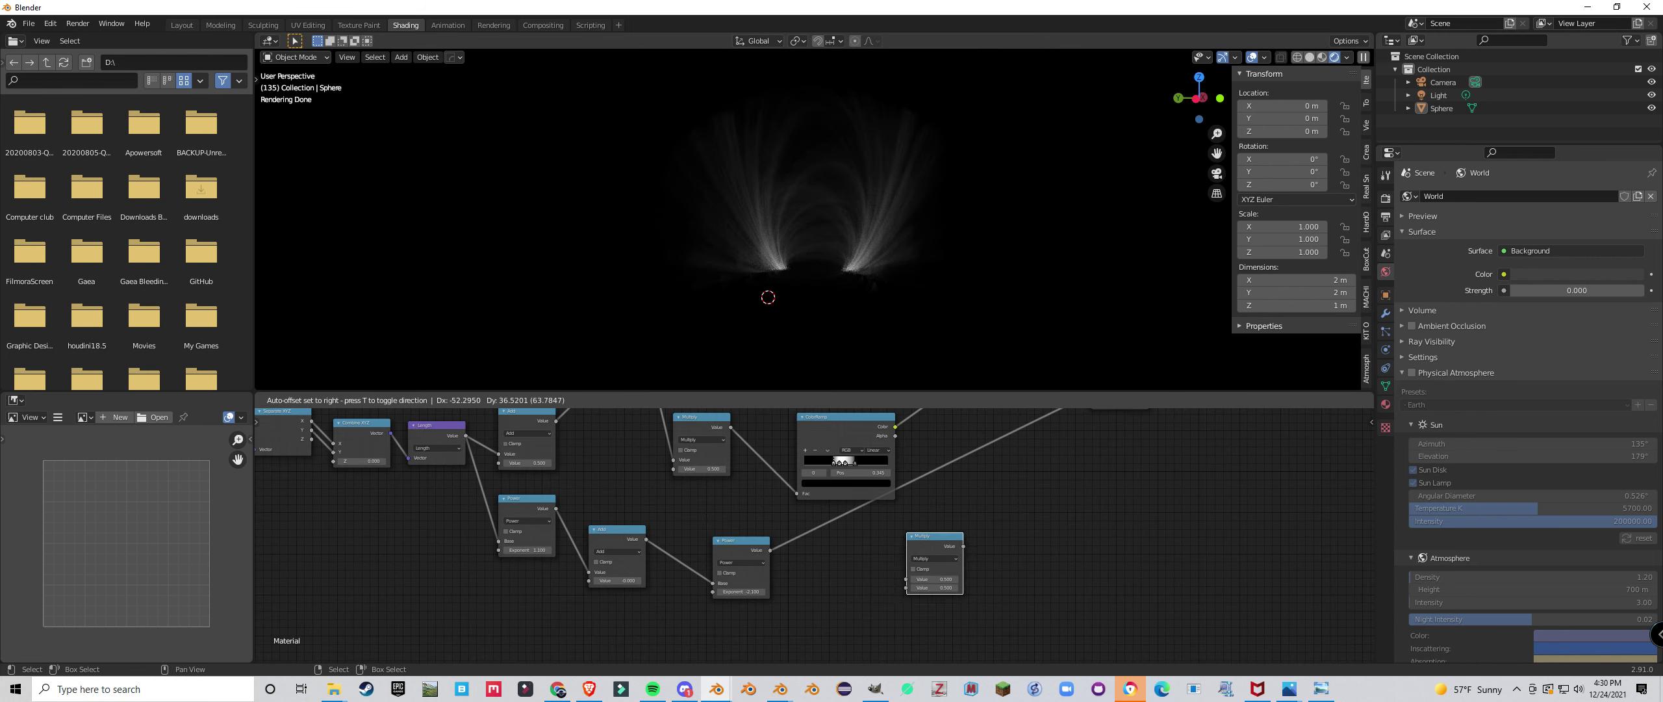
left_click(872, 552)
scroll(874, 552, "down", 6)
middle_click_drag(874, 552, 994, 586)
scroll(994, 587, "down", 2)
middle_click_drag(723, 505, 800, 539)
scroll(800, 538, "up", 5)
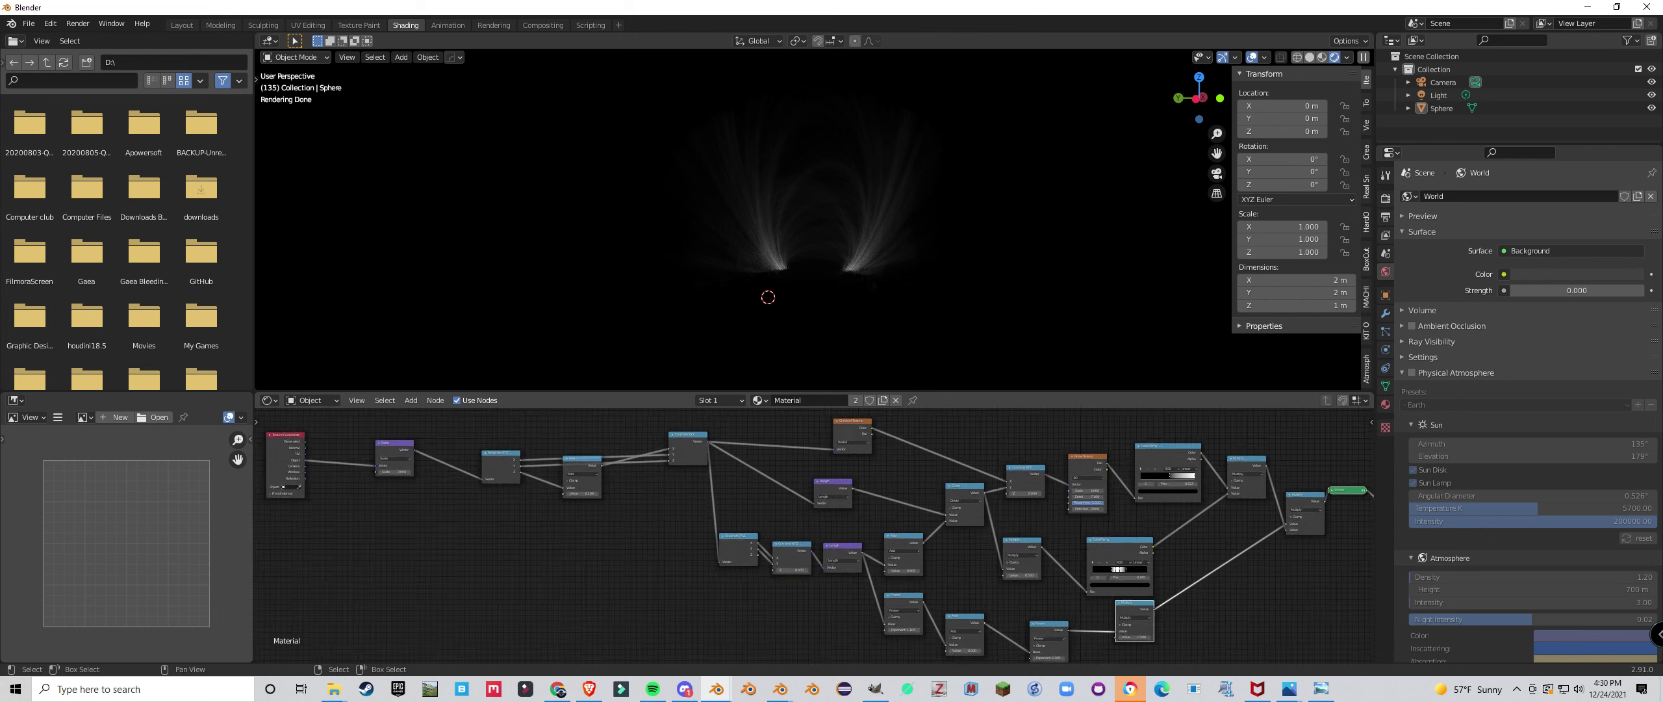
Duplicate the lower Power, Add and Power node chain and place the copy beneath the early Add node.
left_click(668, 434)
middle_click_drag(682, 487, 763, 468)
scroll(764, 468, "down", 1)
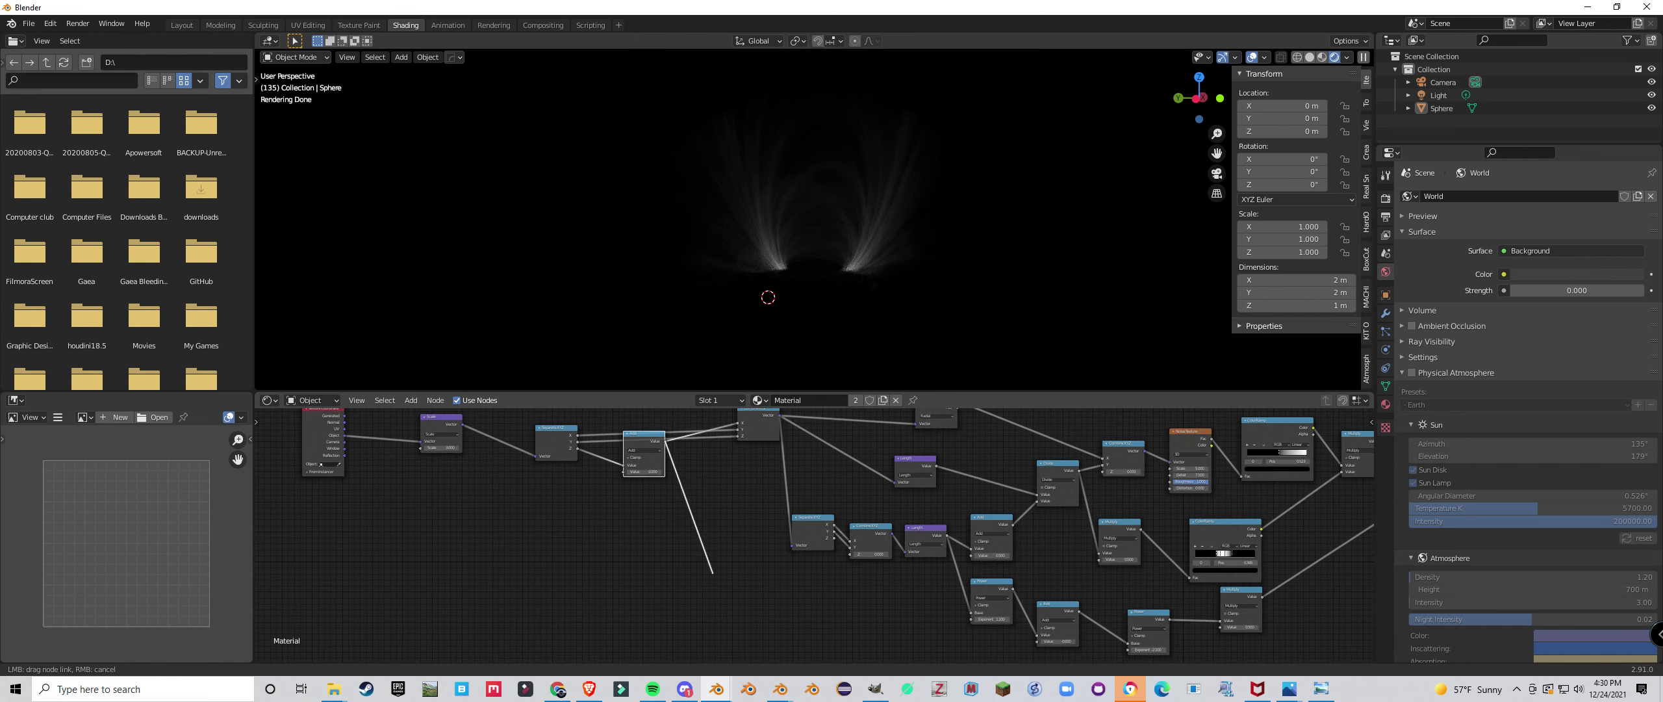
left_click_drag(718, 593, 718, 592)
left_click(1057, 604, "shift")
key("shift+d")
key("Return")
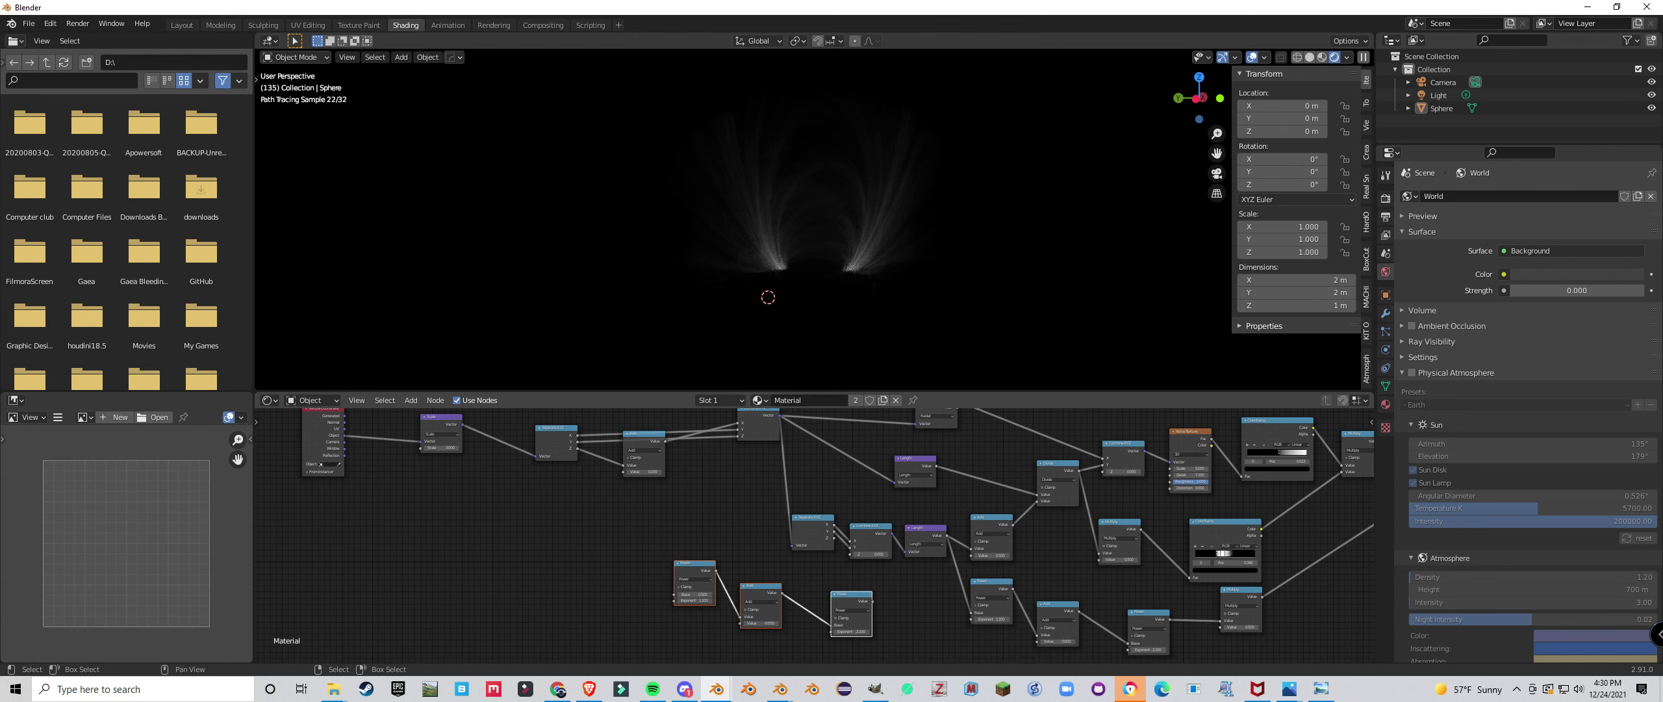
Connect the early Add node to the copied chain's first Power node and the chain's output to the inserted Multiply node's second value.
left_click_drag(665, 441, 675, 594)
scroll(747, 585, "down", 2)
middle_click_drag(747, 584, 671, 559)
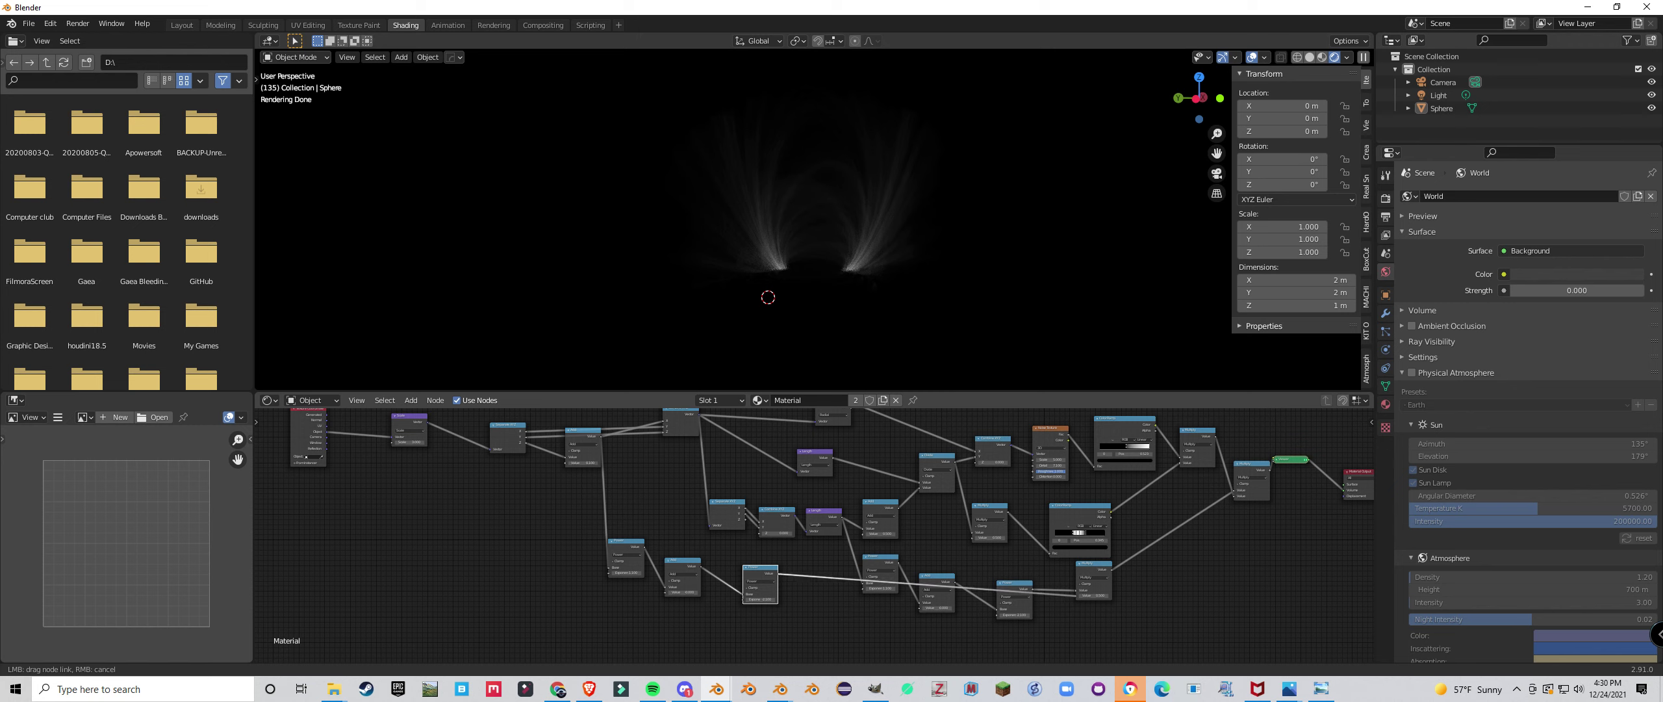
left_click_drag(1075, 594, 1076, 595)
Raise the exponent of the last Power node in the original lower chain.
middle_click_drag(962, 272, 853, 270)
middle_click_drag(1065, 623, 953, 546)
scroll(952, 545, "up", 2)
scroll(872, 533, "up", 1)
left_click_drag(872, 530, 903, 530)
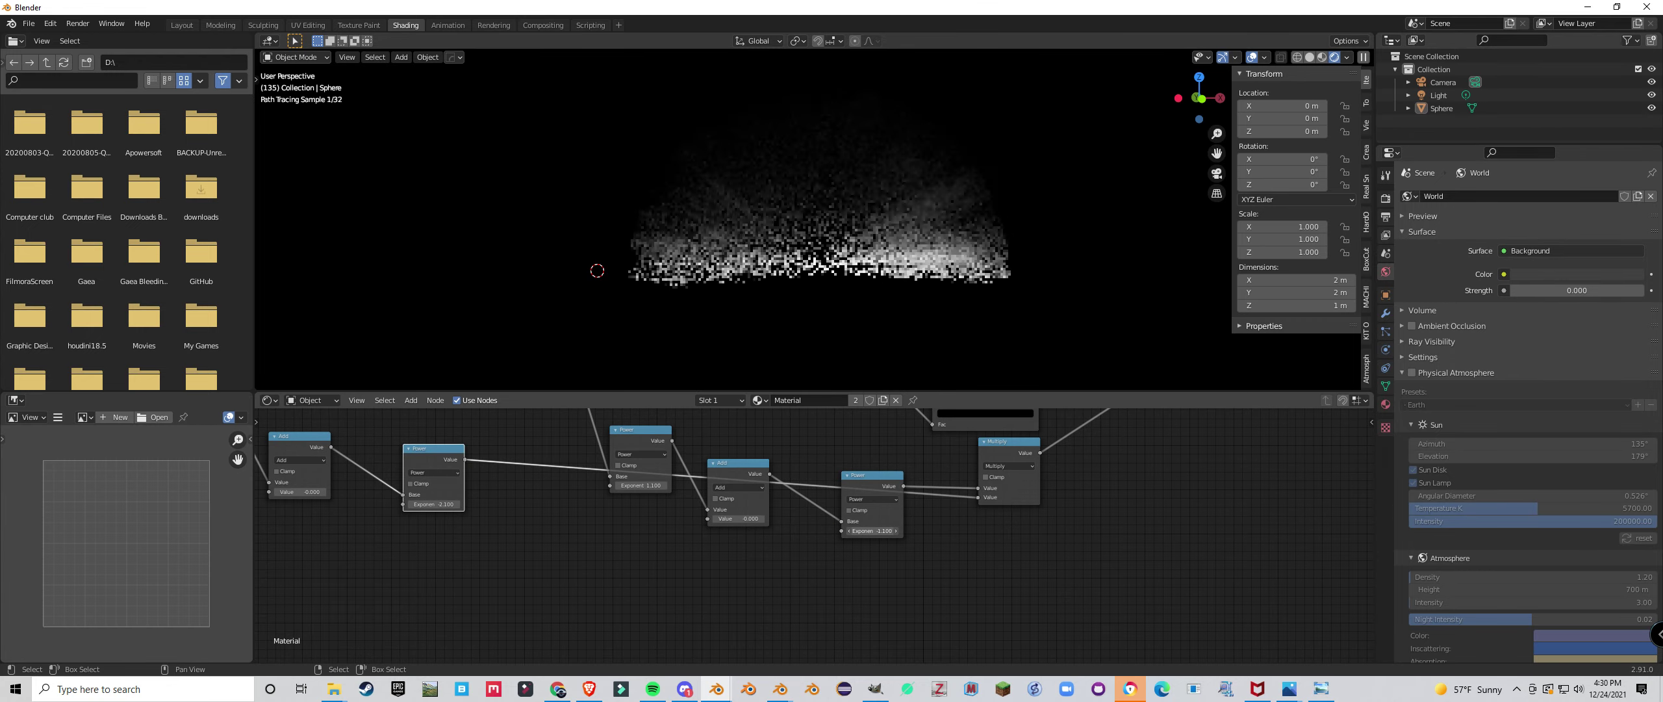
Raise the exponent of the last Power node in the copied chain slightly.
scroll(351, 494, "down", 4)
middle_click_drag(351, 494, 800, 552)
scroll(809, 521, "up", 4)
scroll(826, 536, "up", 1)
scroll(800, 553, "up", 1)
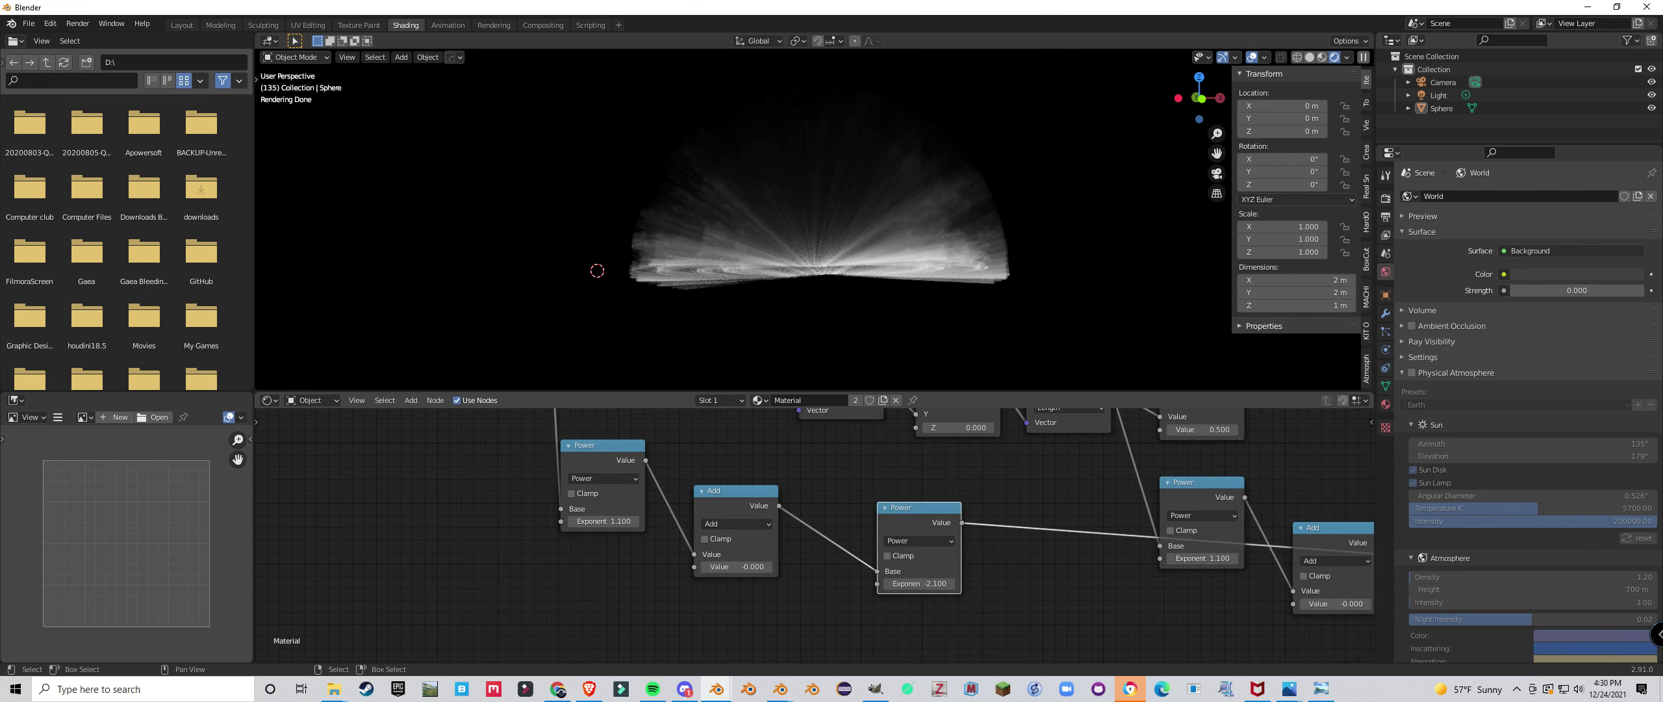
mouse_move(920, 584)
left_mouse_down()
mouse_move(946, 584)
mouse_move(929, 583)
left_mouse_up()
scroll(910, 285, "down", 4)
mouse_move(909, 286)
middle_mouse_down()
mouse_move(904, 322)
mouse_move(887, 247)
middle_mouse_up()
scroll(910, 286, "up", 4)
scroll(910, 286, "up", 1)
scroll(910, 507, "down", 7)
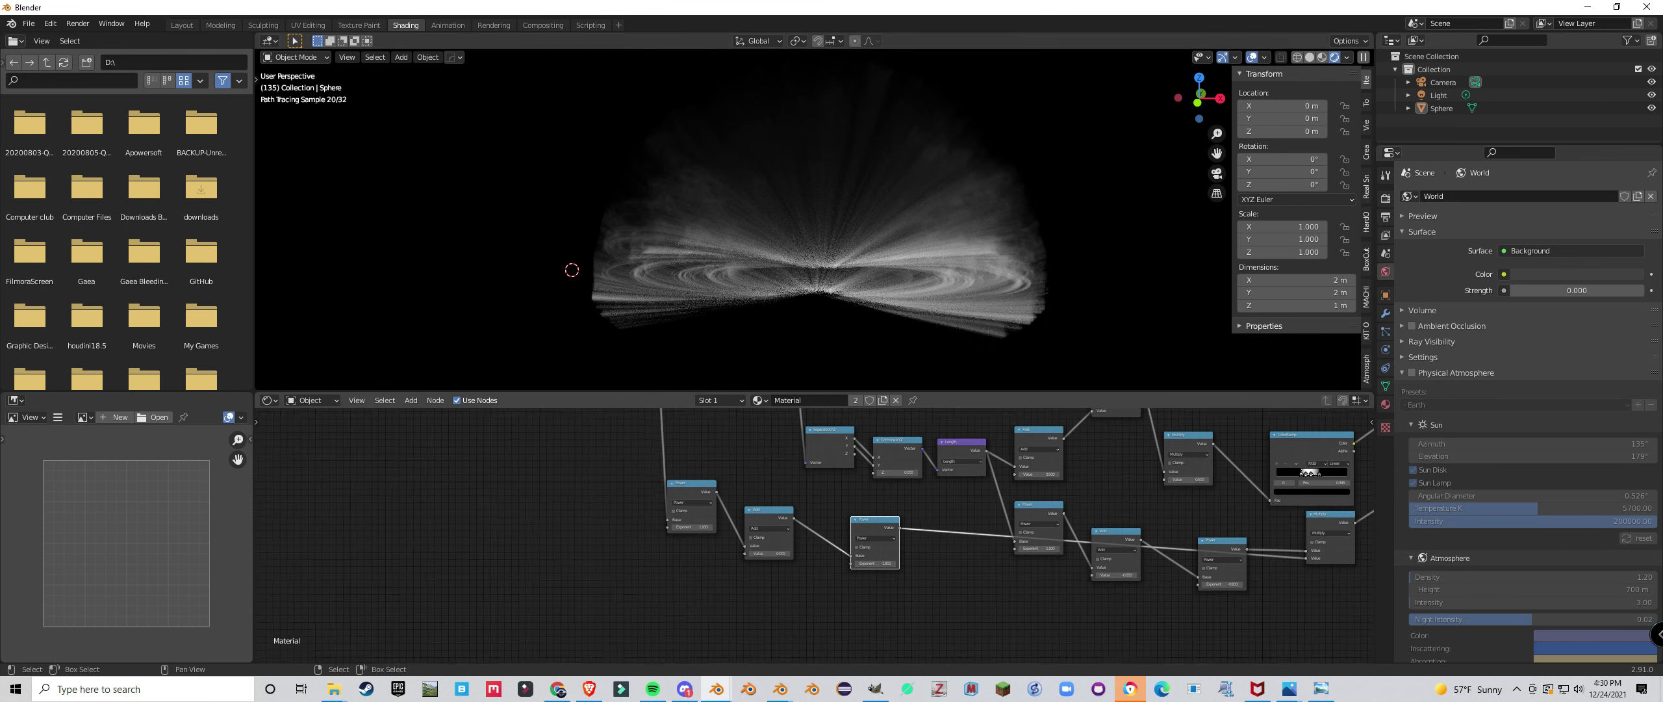
Duplicate the Multiply node that follows Divide and place the copy above, next to the Gradient Texture node.
middle_click_drag(909, 507, 581, 617)
scroll(757, 503, "down", 3)
middle_click_drag(756, 503, 801, 564)
scroll(800, 563, "up", 5)
left_click(668, 455)
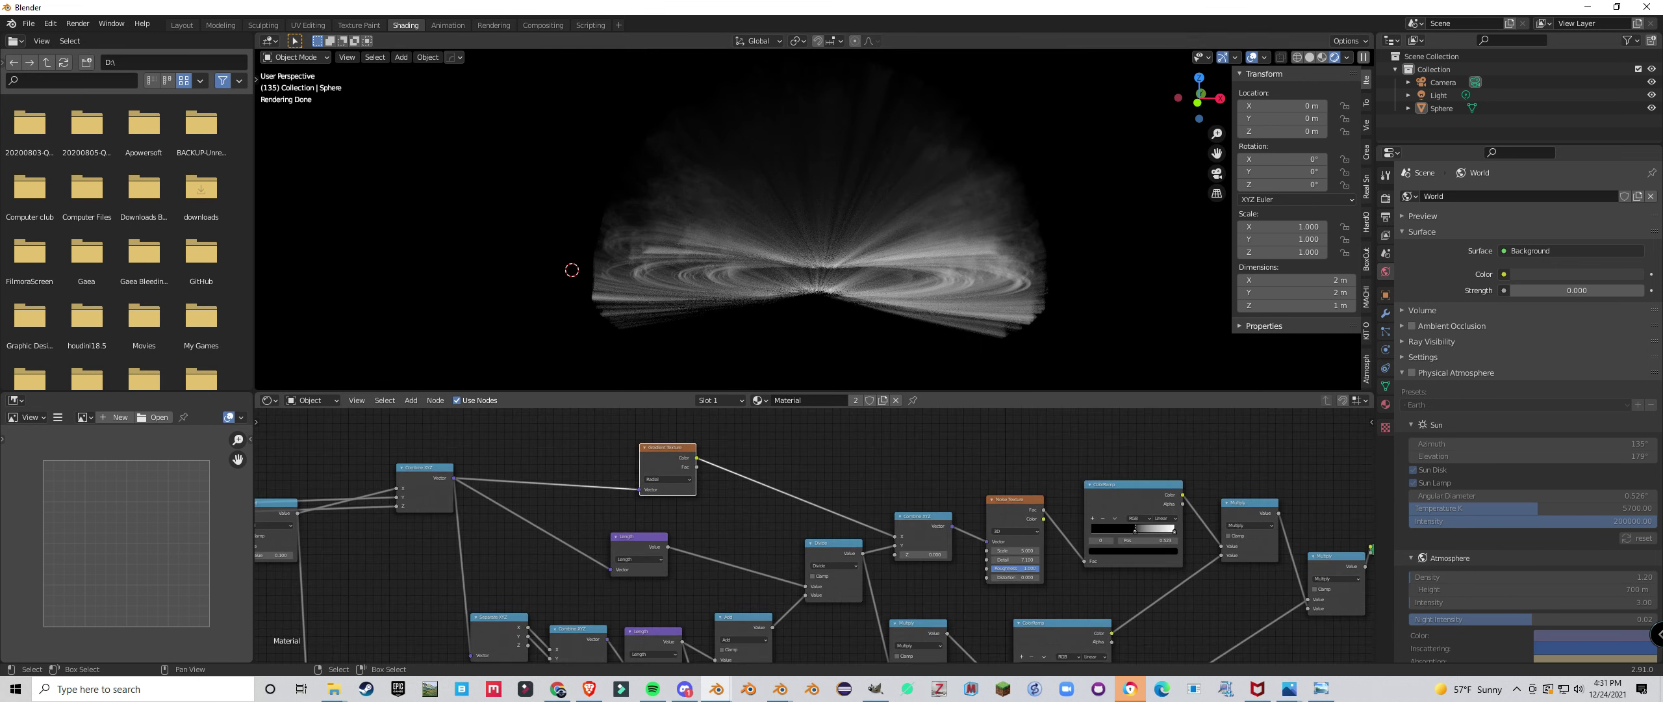
middle_click_drag(808, 506, 816, 534)
scroll(816, 534, "up", 2)
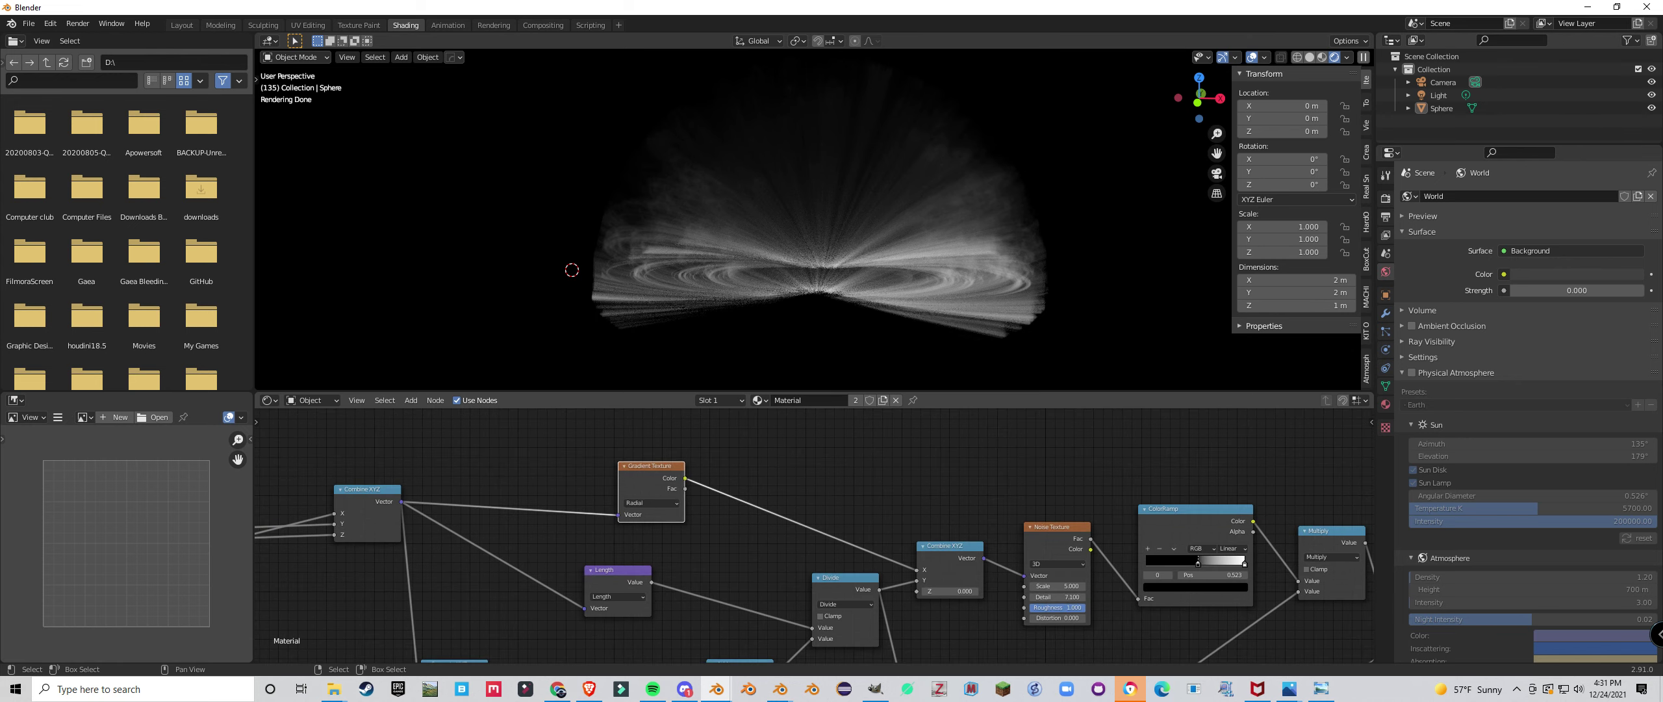
left_click(945, 558)
scroll(946, 557, "down", 3)
middle_click_drag(945, 557, 884, 504)
left_click(881, 604)
key("shift+d")
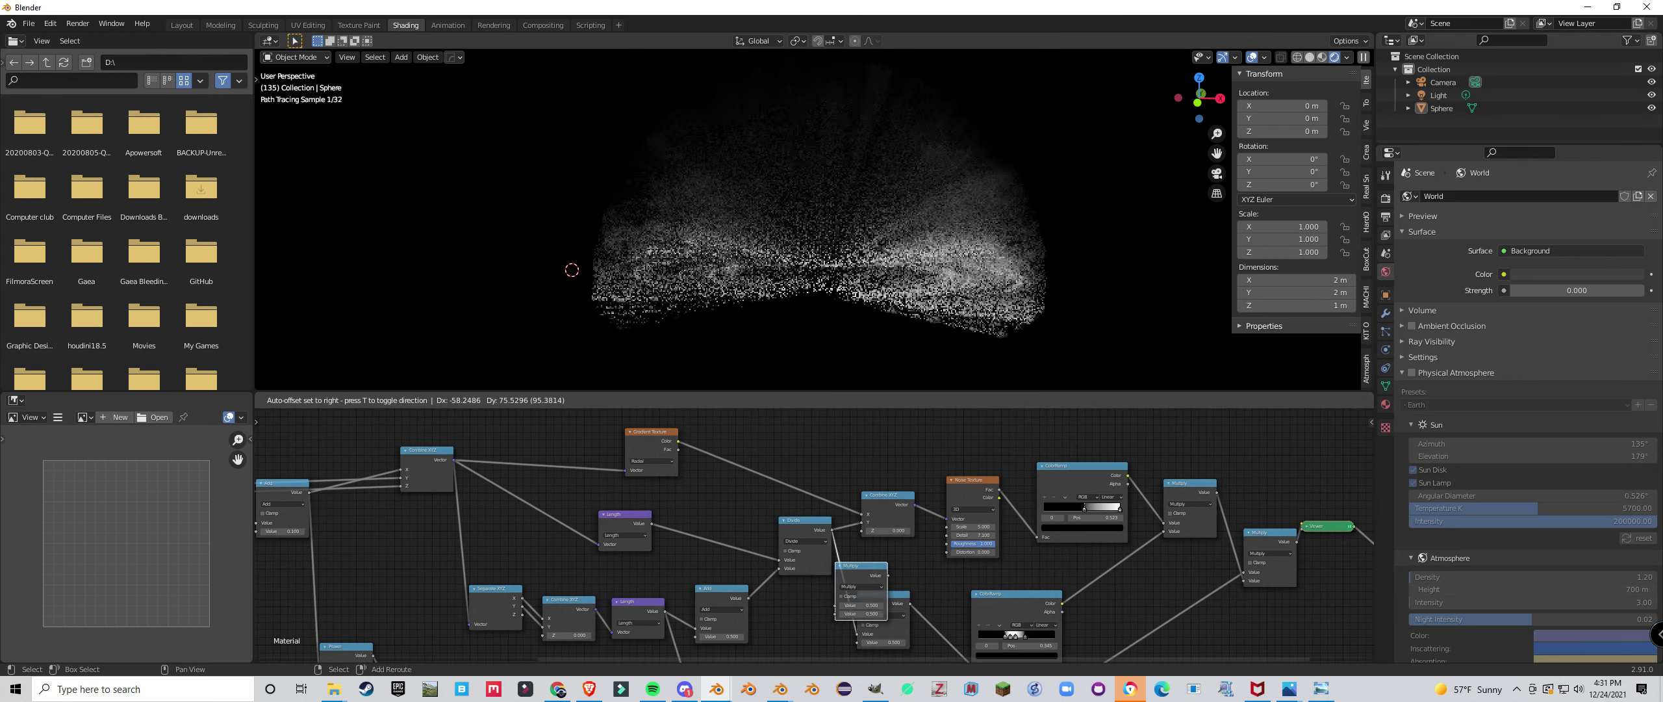
left_click(798, 408)
View the half-sphere from the front and compare it with the solar flare reference image in the browser.
scroll(797, 325, "down", 2)
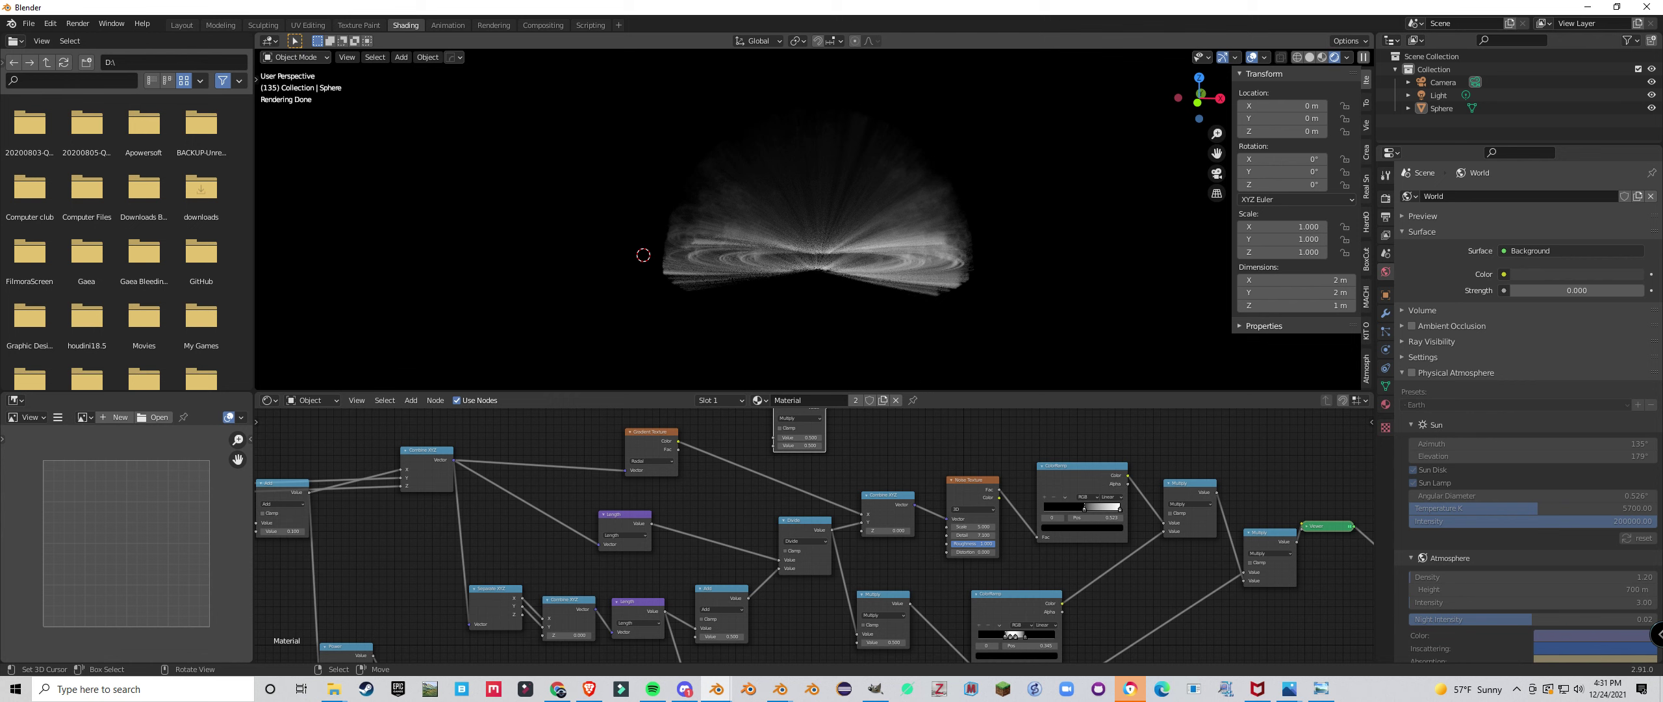
scroll(814, 260, "up", 2)
middle_click_drag(814, 260, 828, 233)
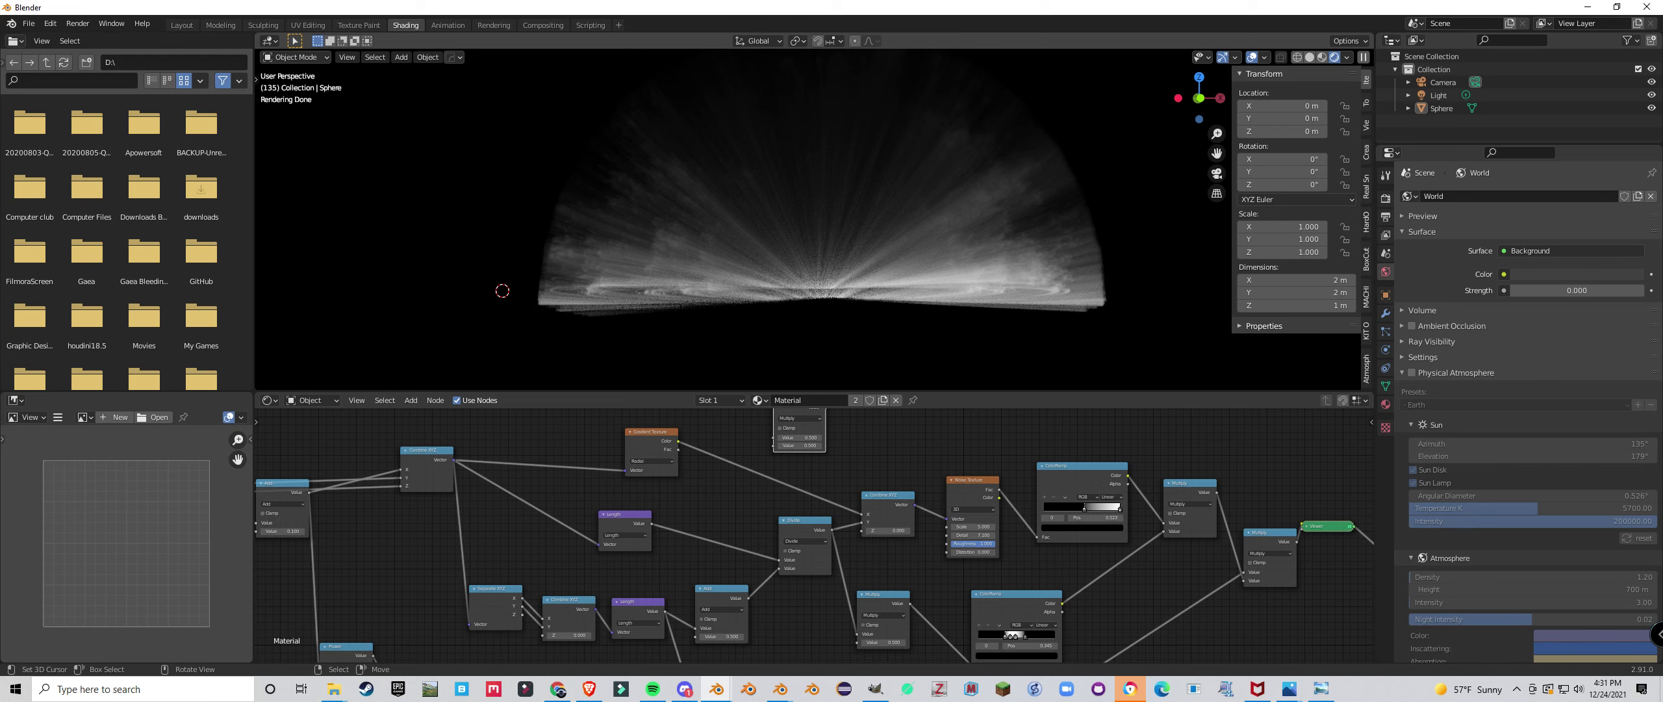
key("KP_1")
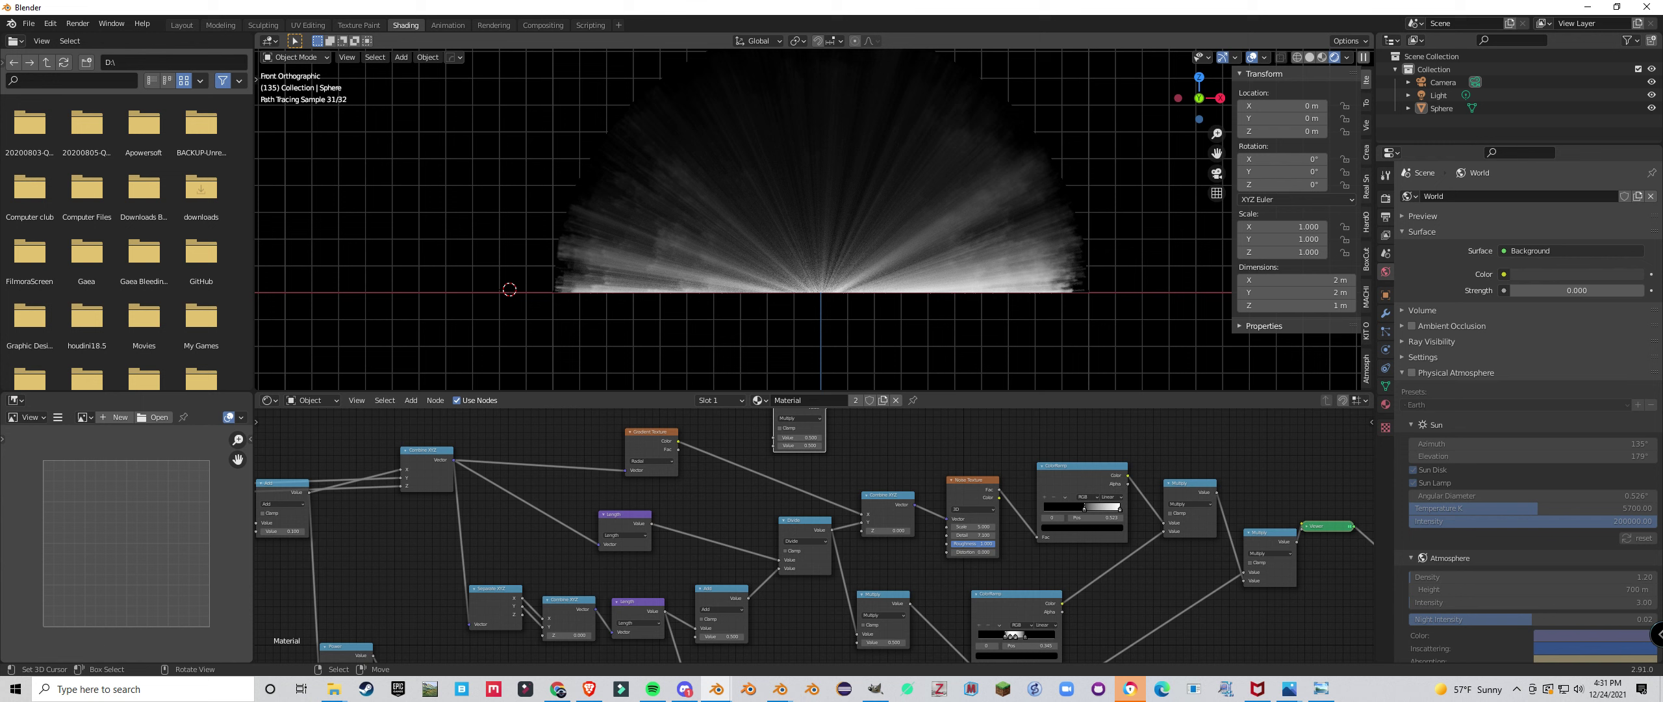
left_click(557, 689)
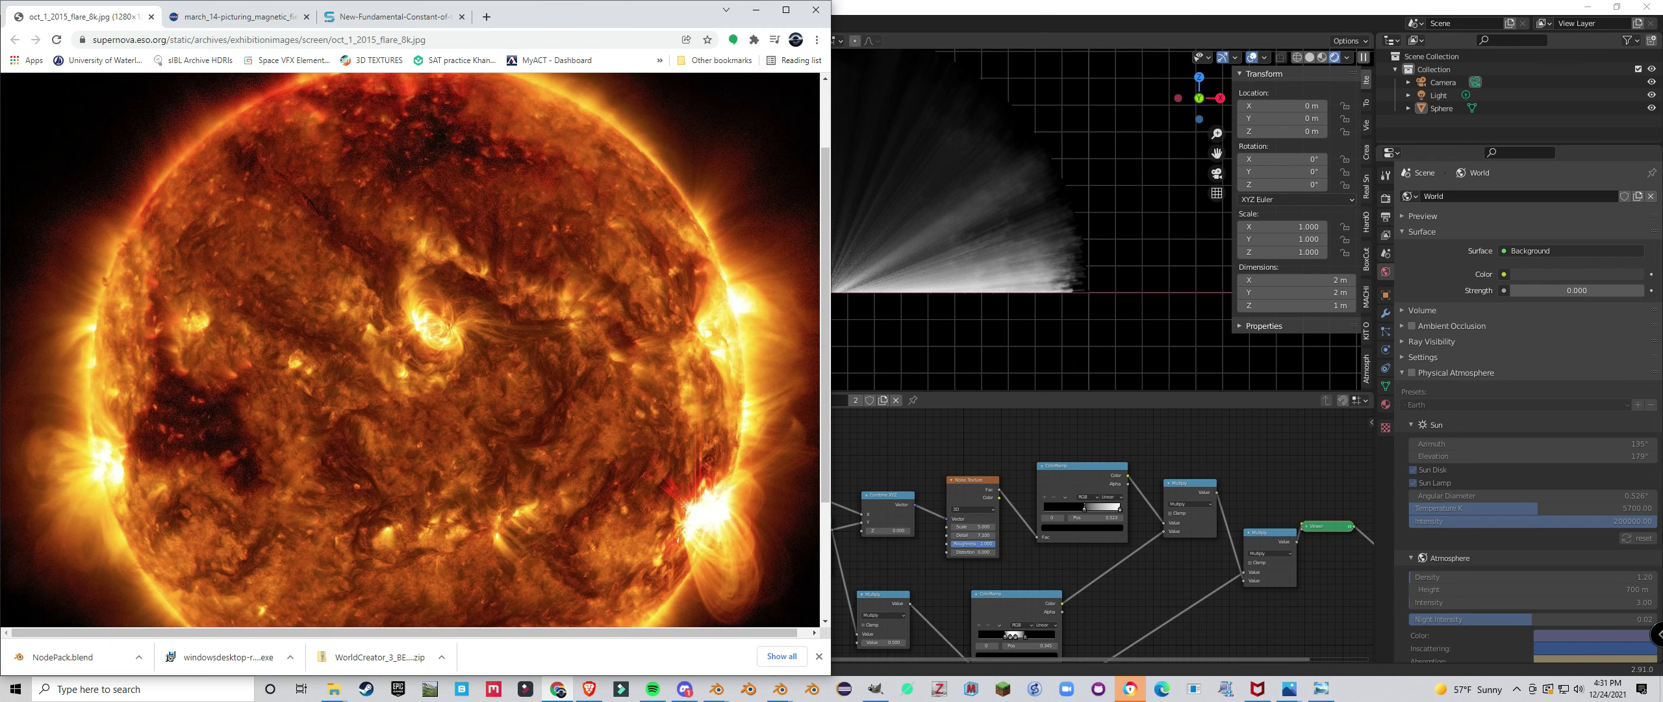
scroll(416, 350, "down", 1)
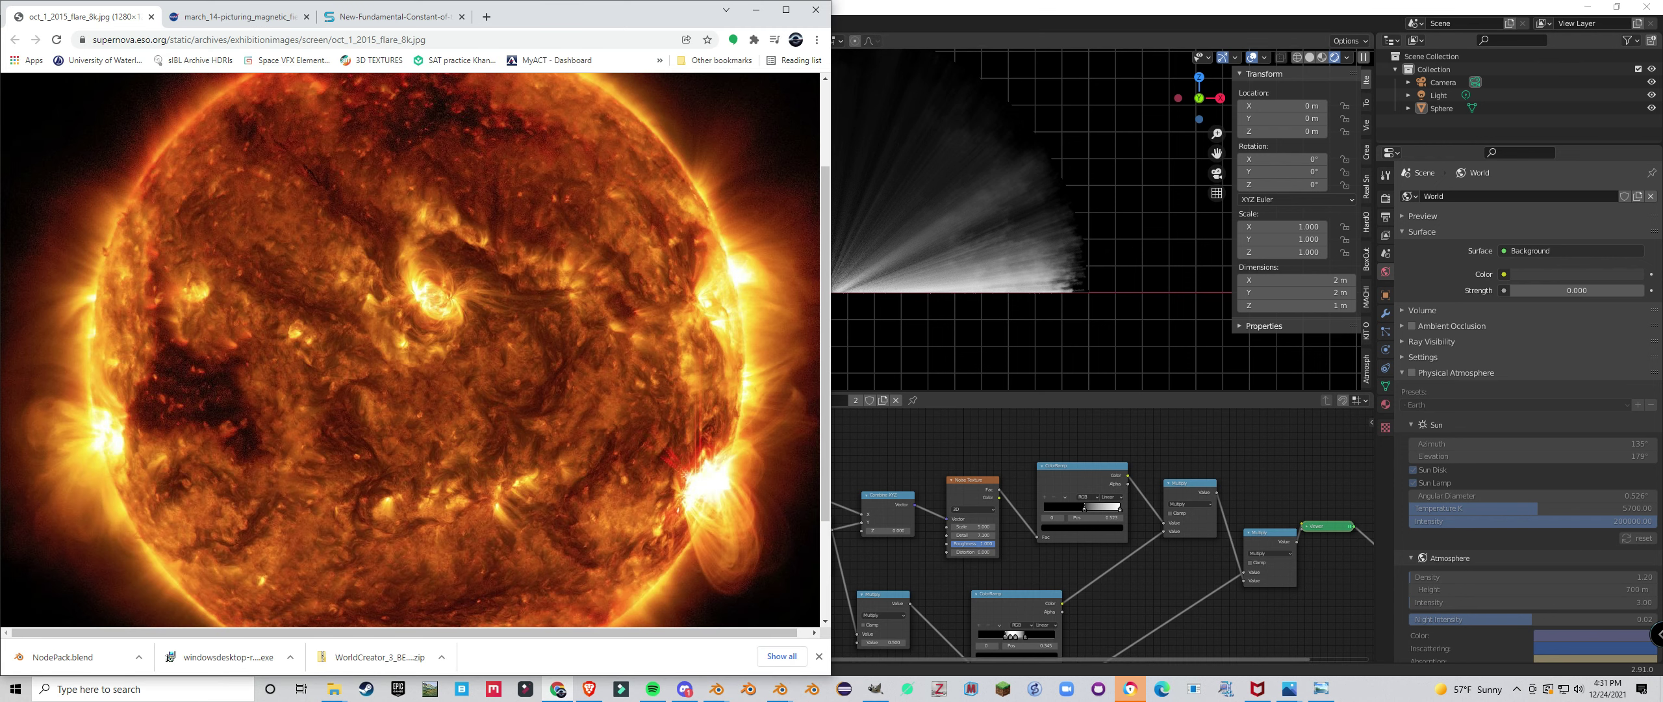
left_click(1156, 584)
Preview the Gradient Texture node's output on the half-sphere.
middle_click_drag(1156, 585, 1061, 575)
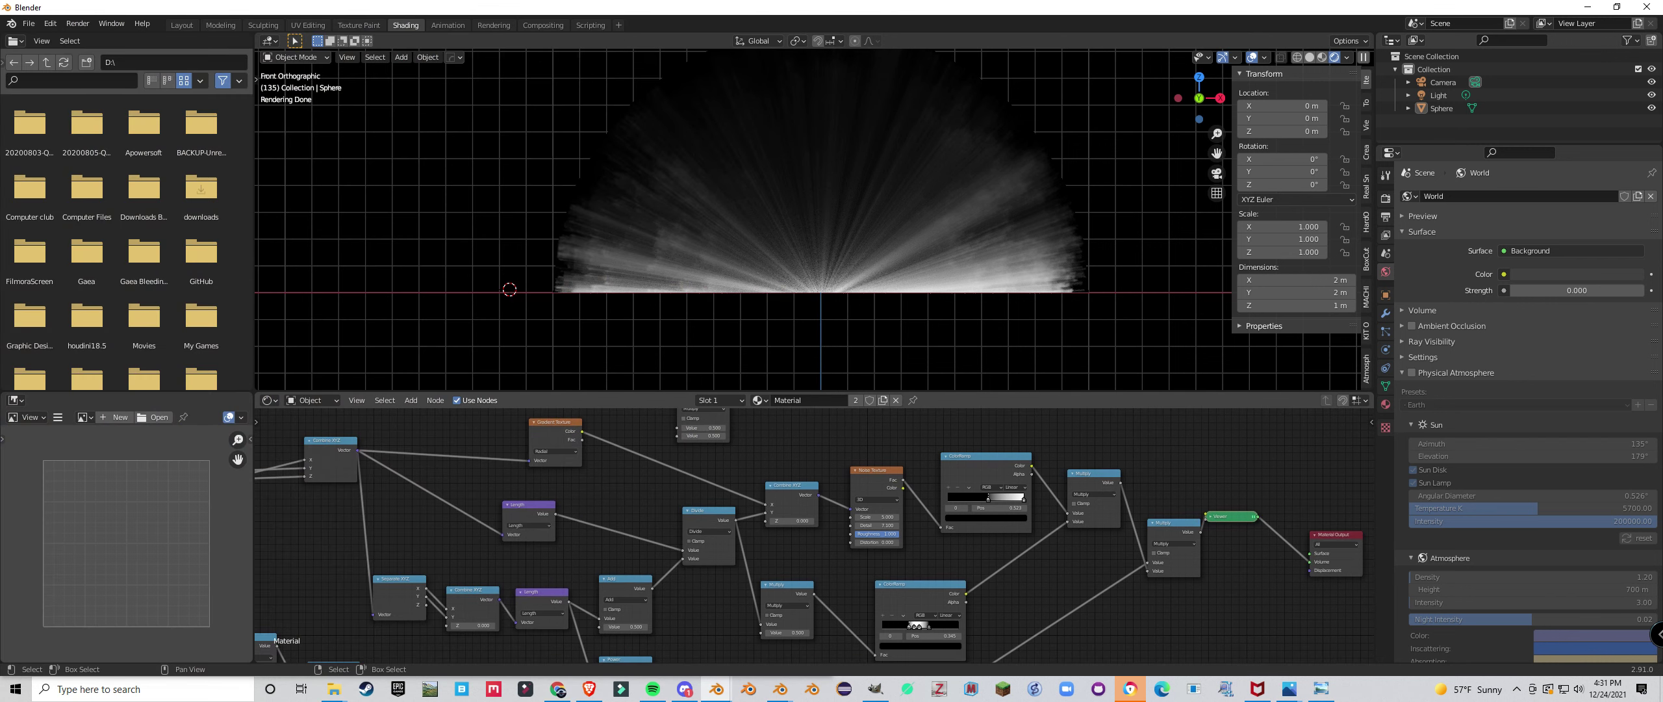
scroll(807, 534, "down", 2)
middle_click_drag(807, 534, 925, 597)
scroll(827, 546, "up", 3)
scroll(801, 559, "down", 3)
scroll(925, 596, "up", 4)
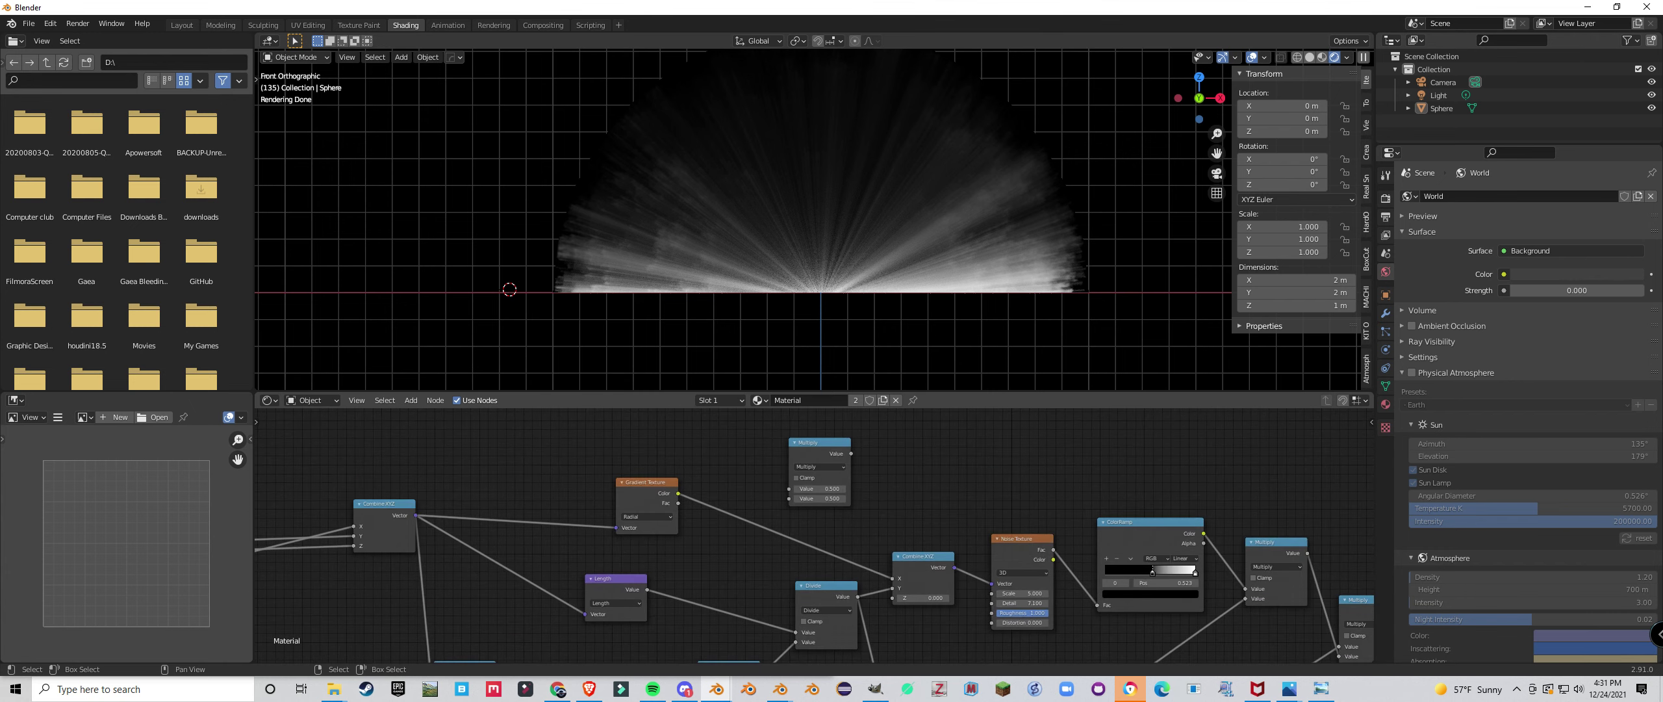
left_click_drag(678, 493, 716, 496)
left_click(650, 497, "ctrl+shift")
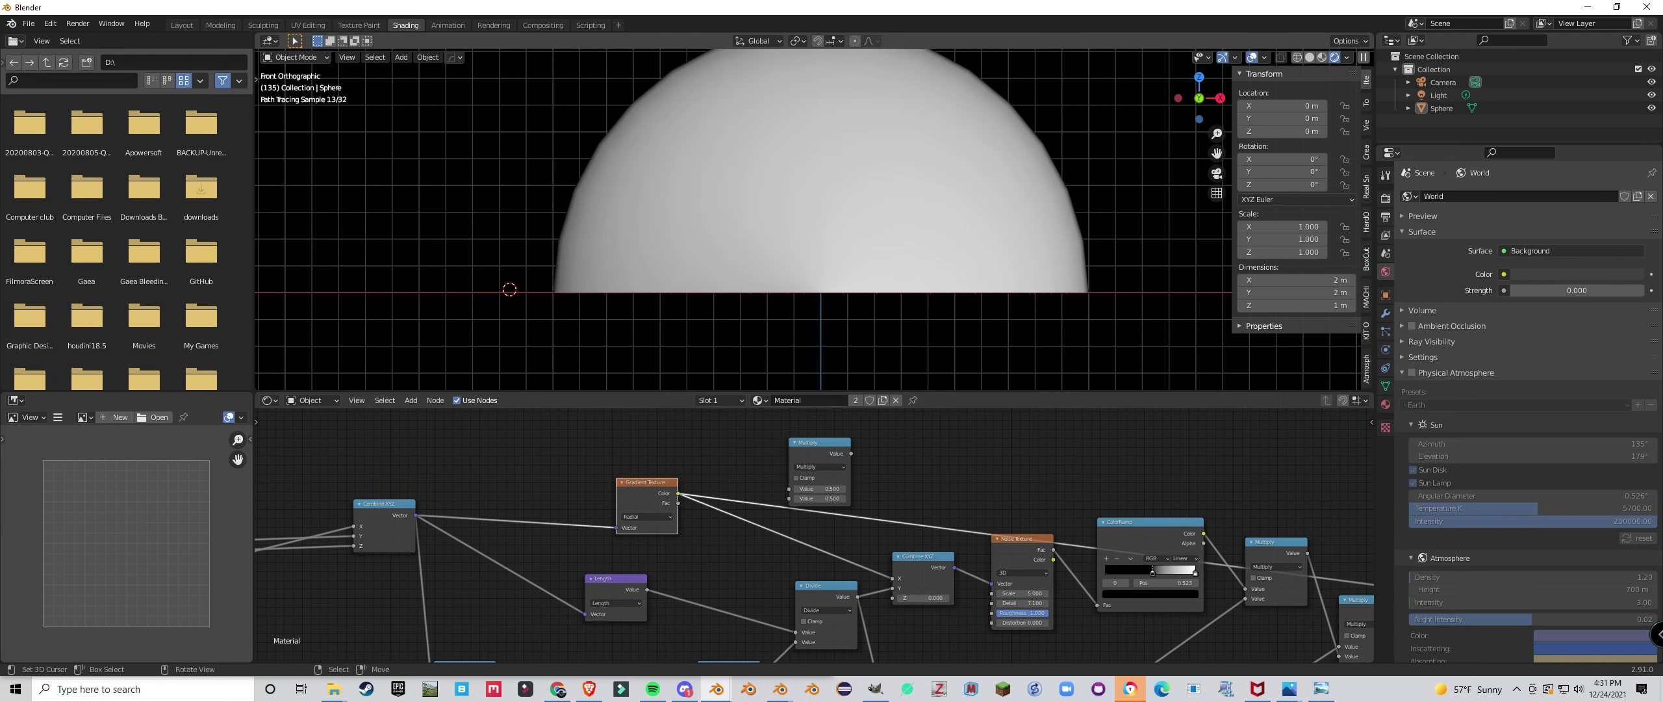
scroll(814, 219, "down", 1)
scroll(818, 220, "down", 2)
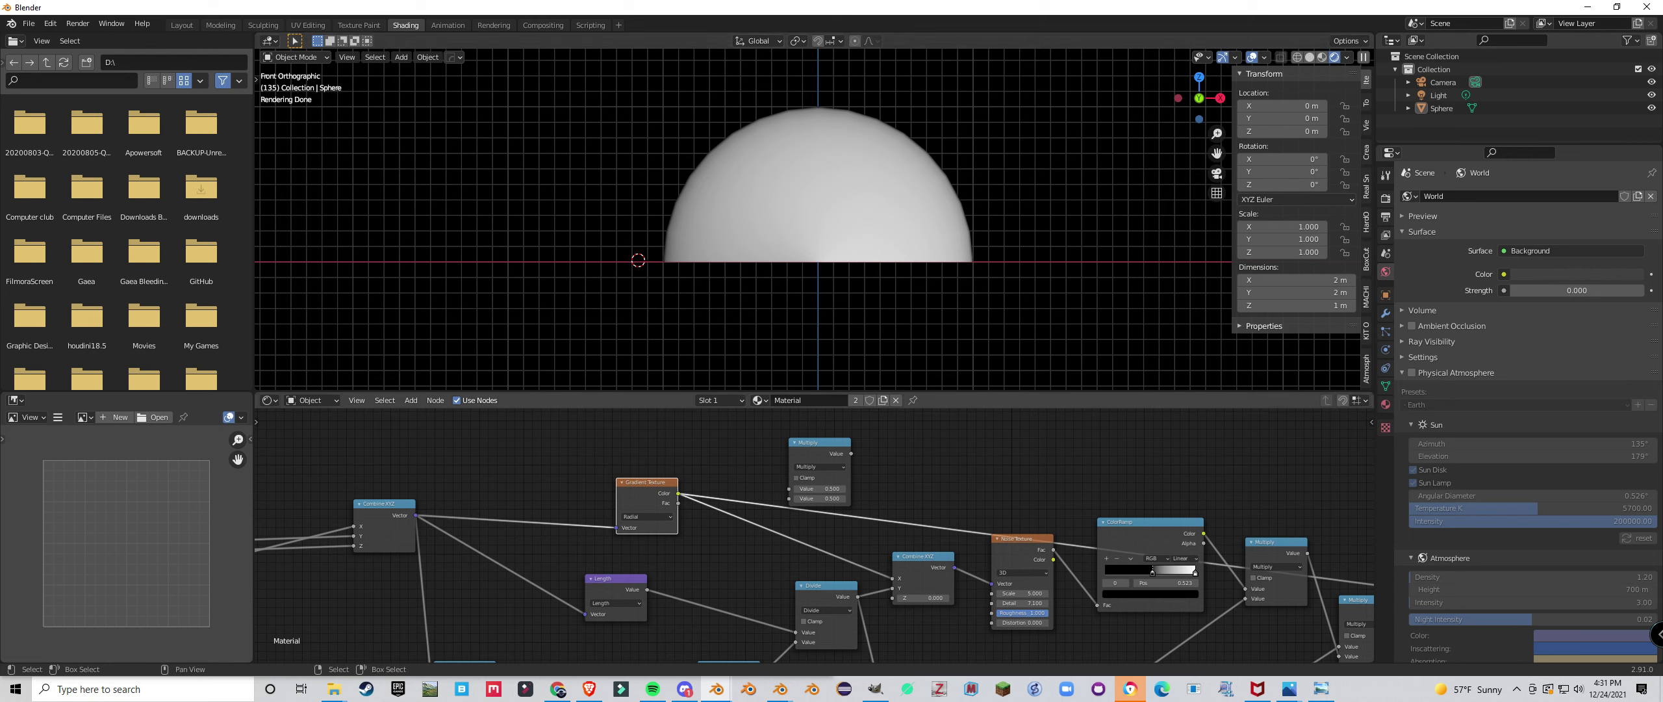
Feed the Gradient Texture's colour into the spare Multiply node, change it to Subtract with a value of 0.5, and preview it.
left_click(820, 467)
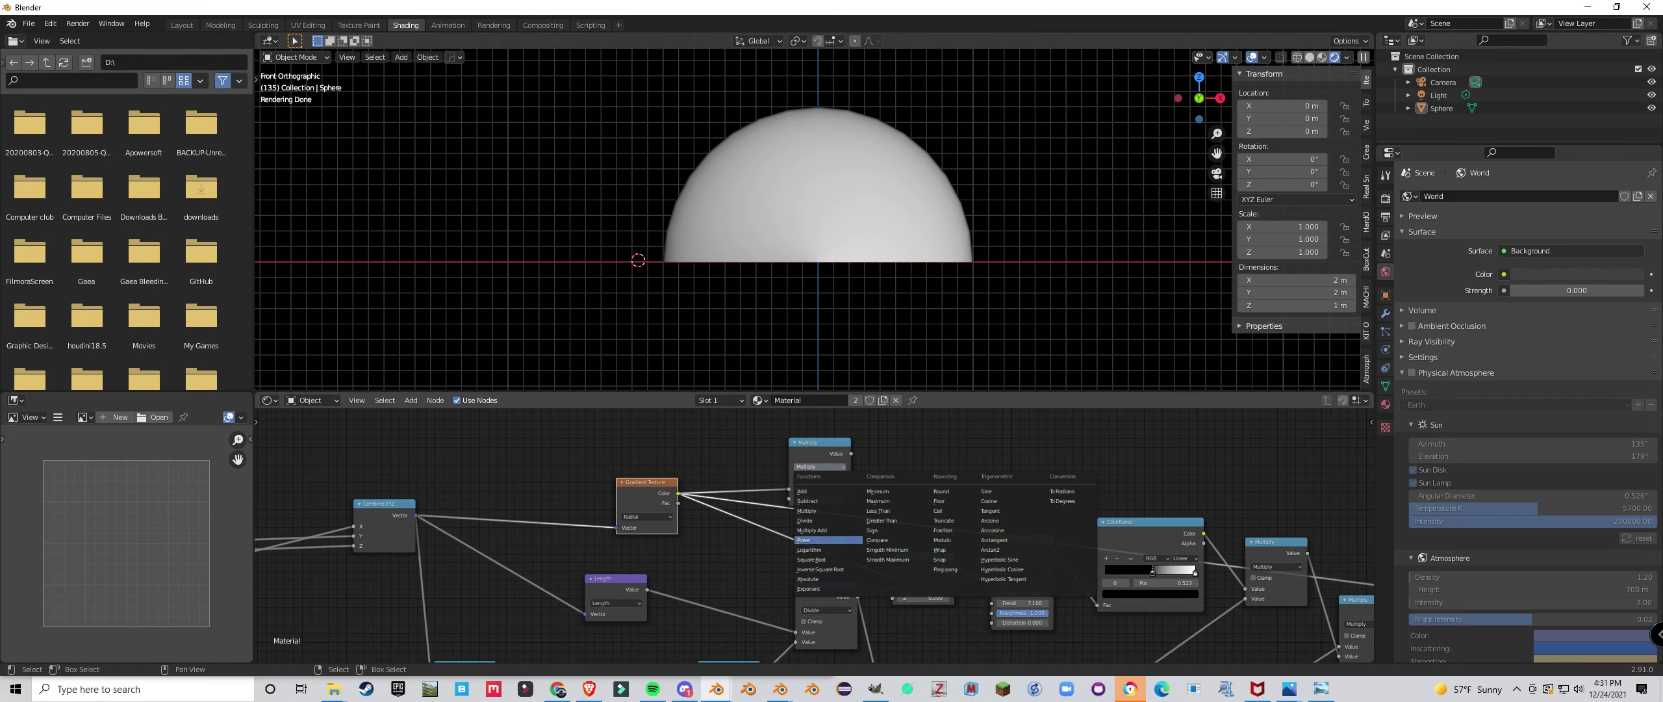
left_click(807, 500)
left_click(820, 498)
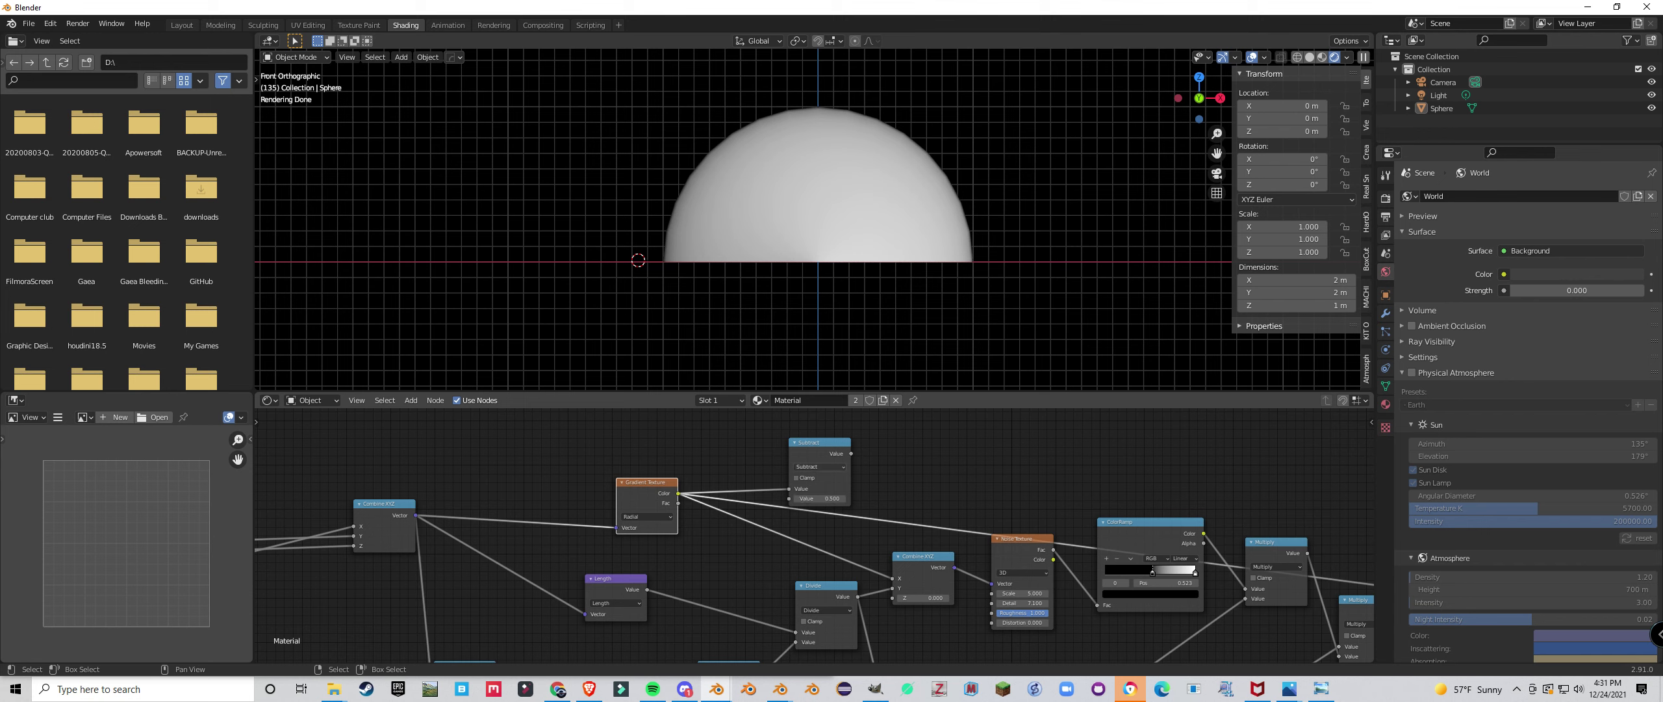
left_click(814, 455, "ctrl+shift")
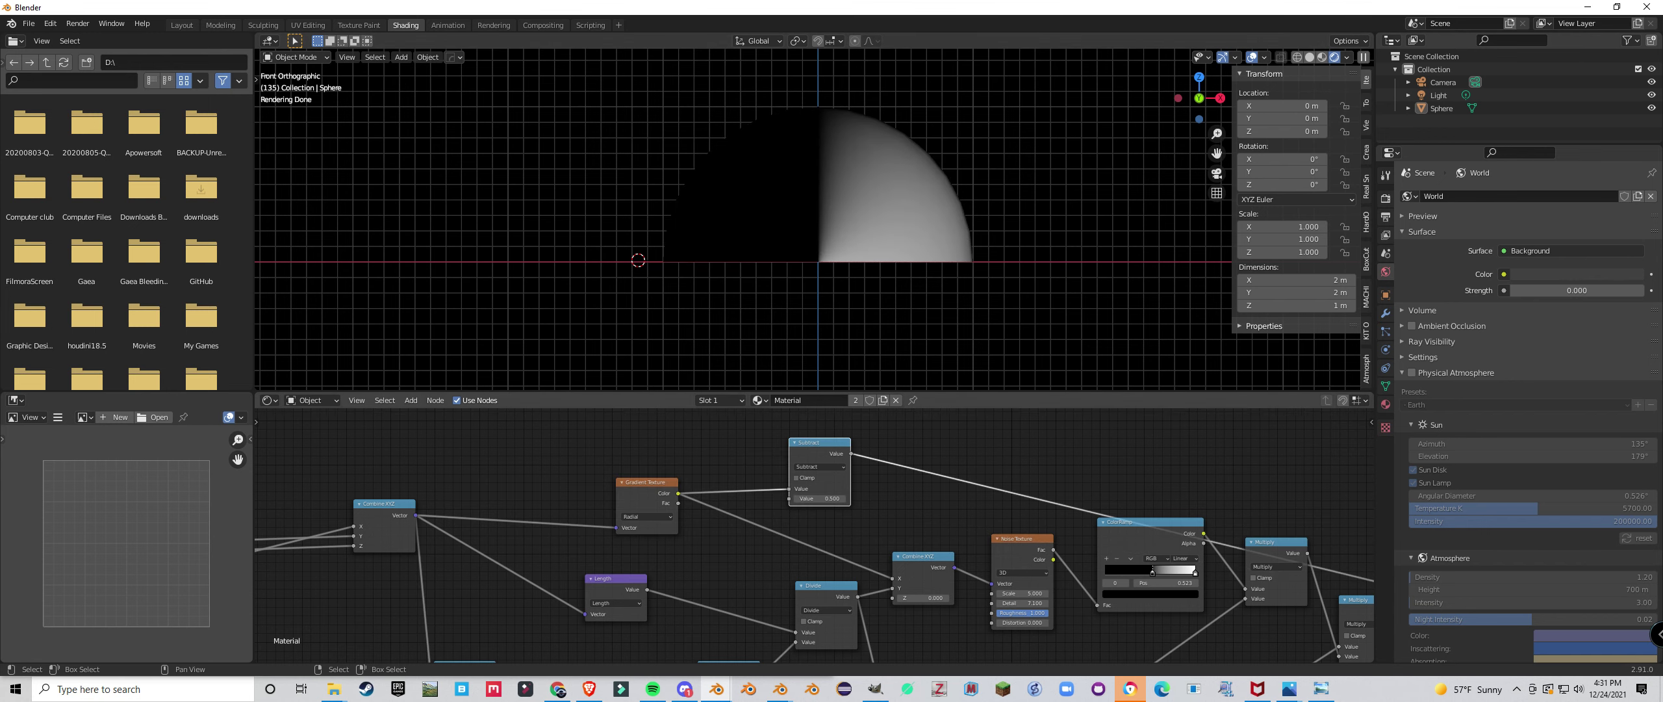
scroll(814, 536, "up", 2)
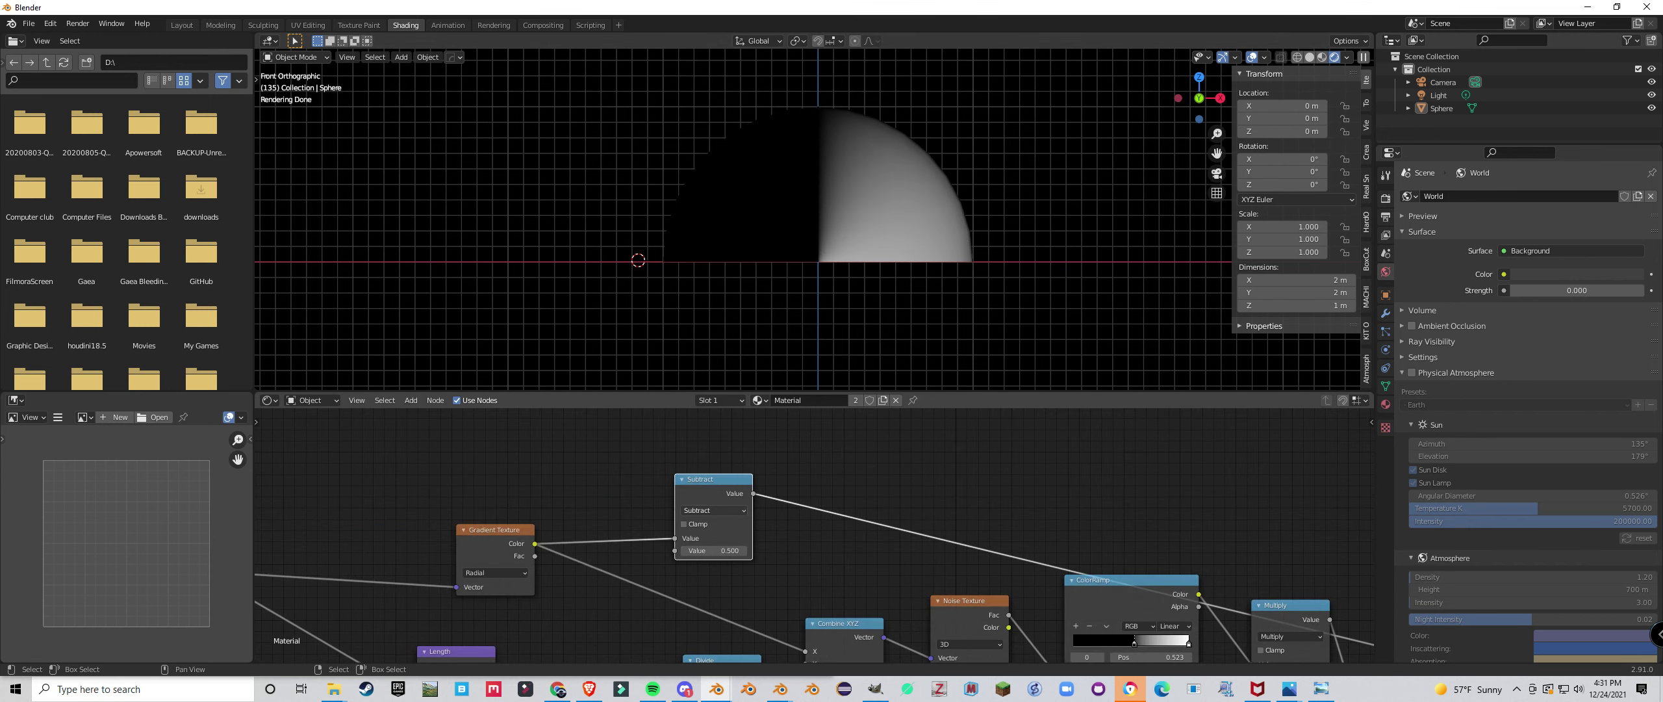
Duplicate the Subtract node, insert the copy after it, and change its operation to Absolute.
key("shift+d")
left_click(845, 502)
left_click(845, 502)
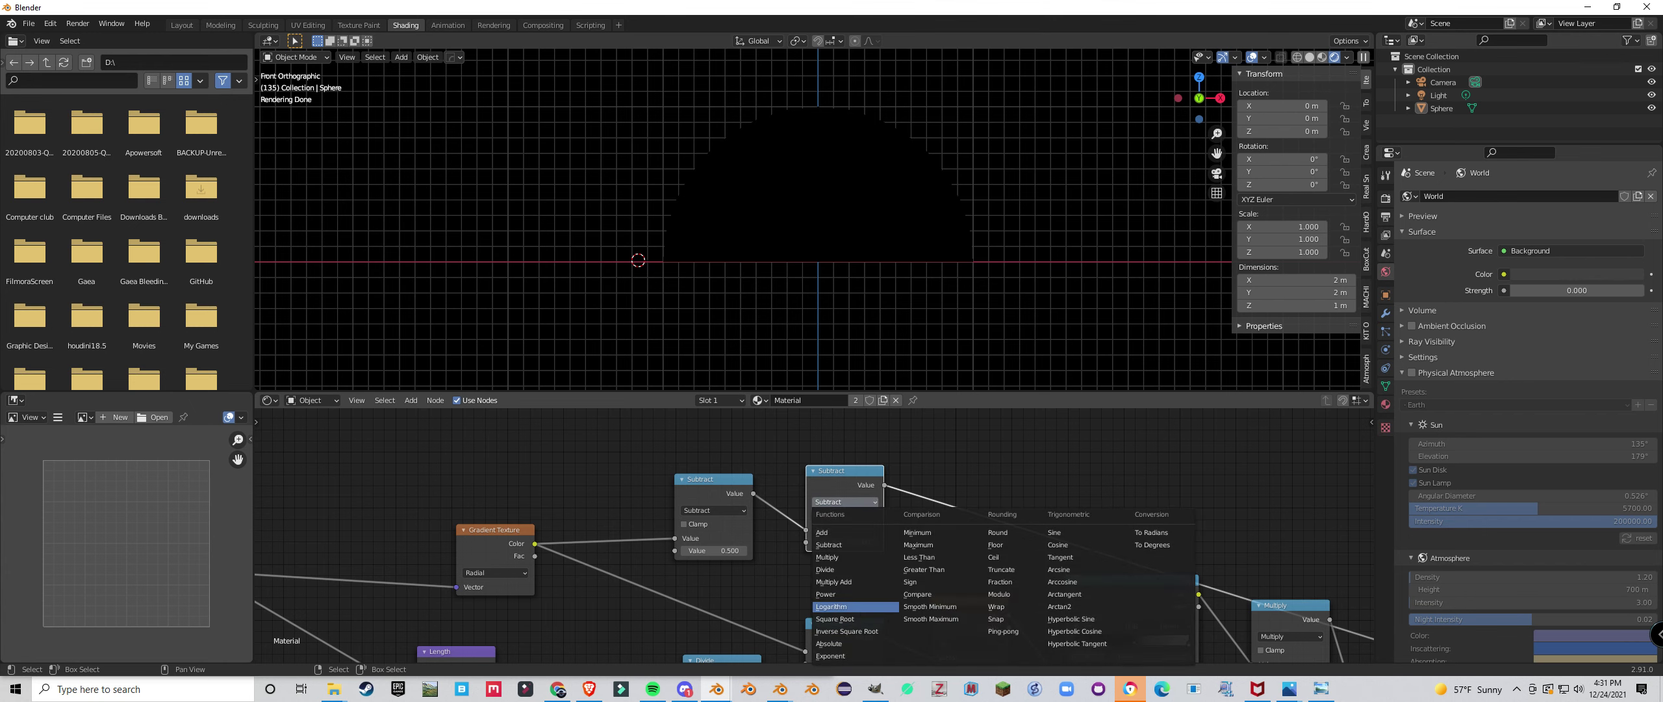
left_click(830, 644)
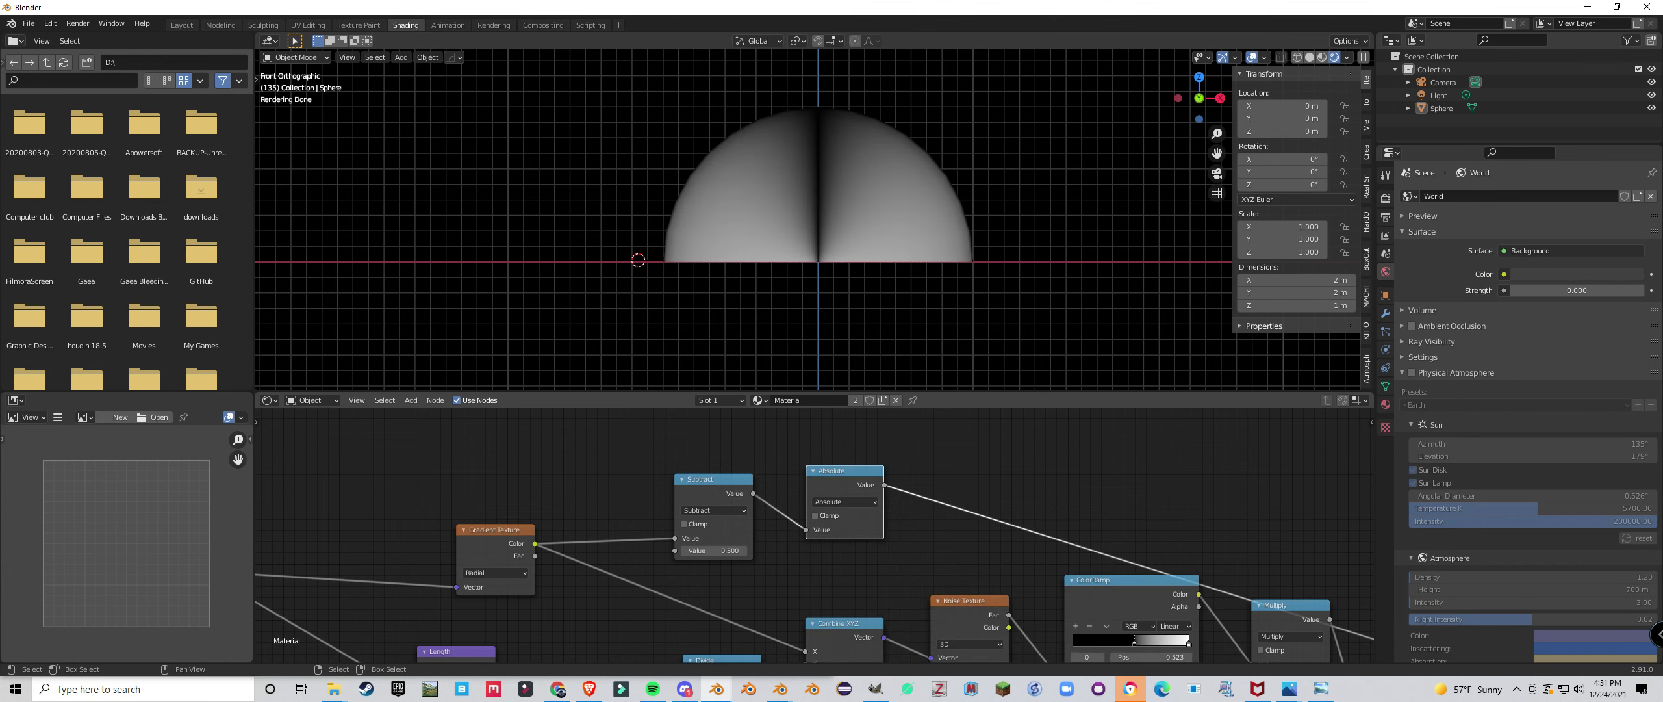
Duplicate the Absolute node, insert the copy after it, and switch its type to a ColorRamp.
middle_click_drag(908, 514, 841, 511)
left_click(650, 492)
key("shift+d")
left_click(922, 488)
key("shift+s")
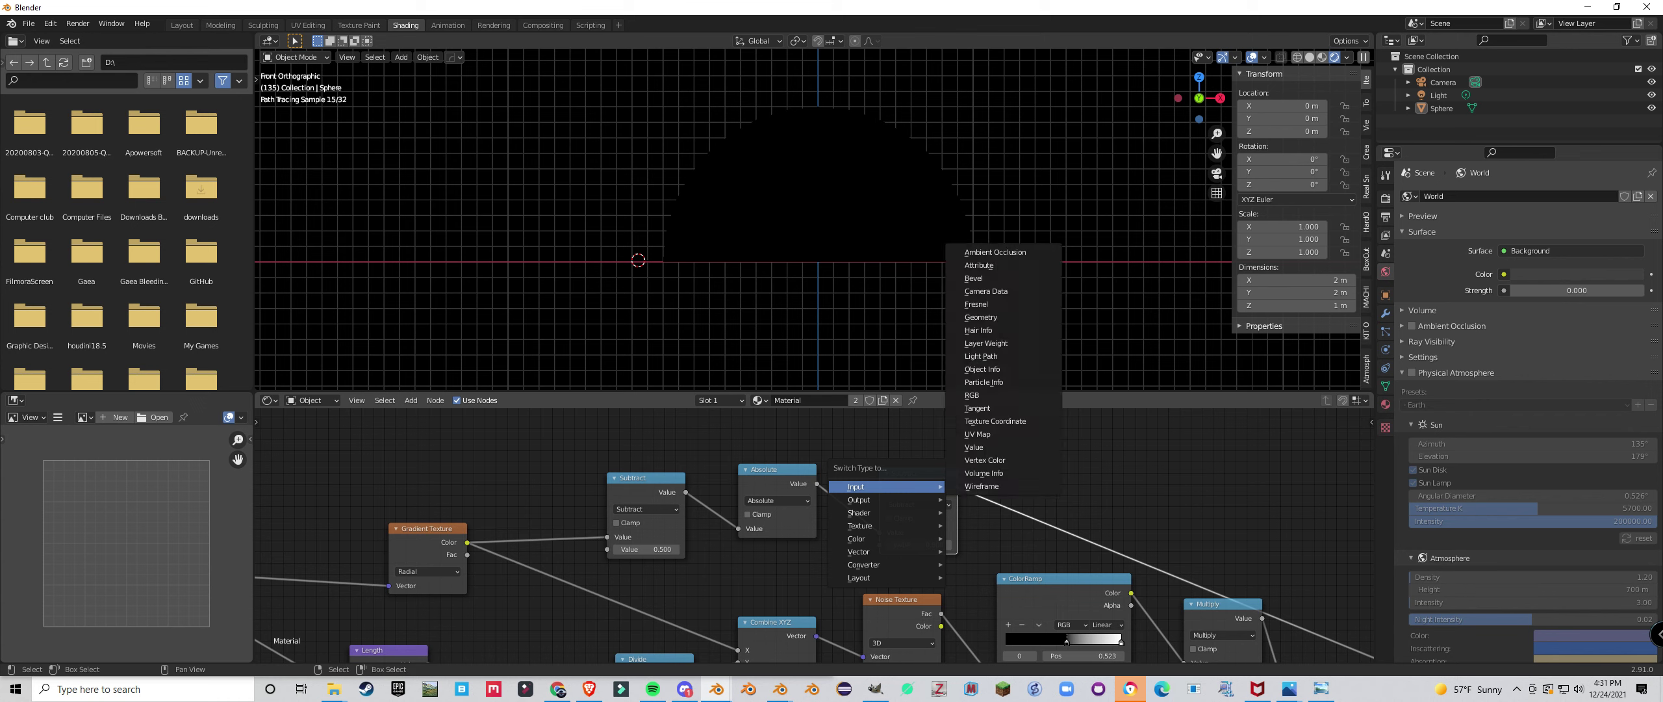
mouse_move(864, 565)
left_click(987, 421)
Flip the gradient ColorRamp, move its black stop to about 0.24, and set the interpolation to Ease.
left_click(929, 481)
left_click(912, 501)
left_click(927, 513)
left_click_drag(995, 517, 908, 517)
left_click(979, 501)
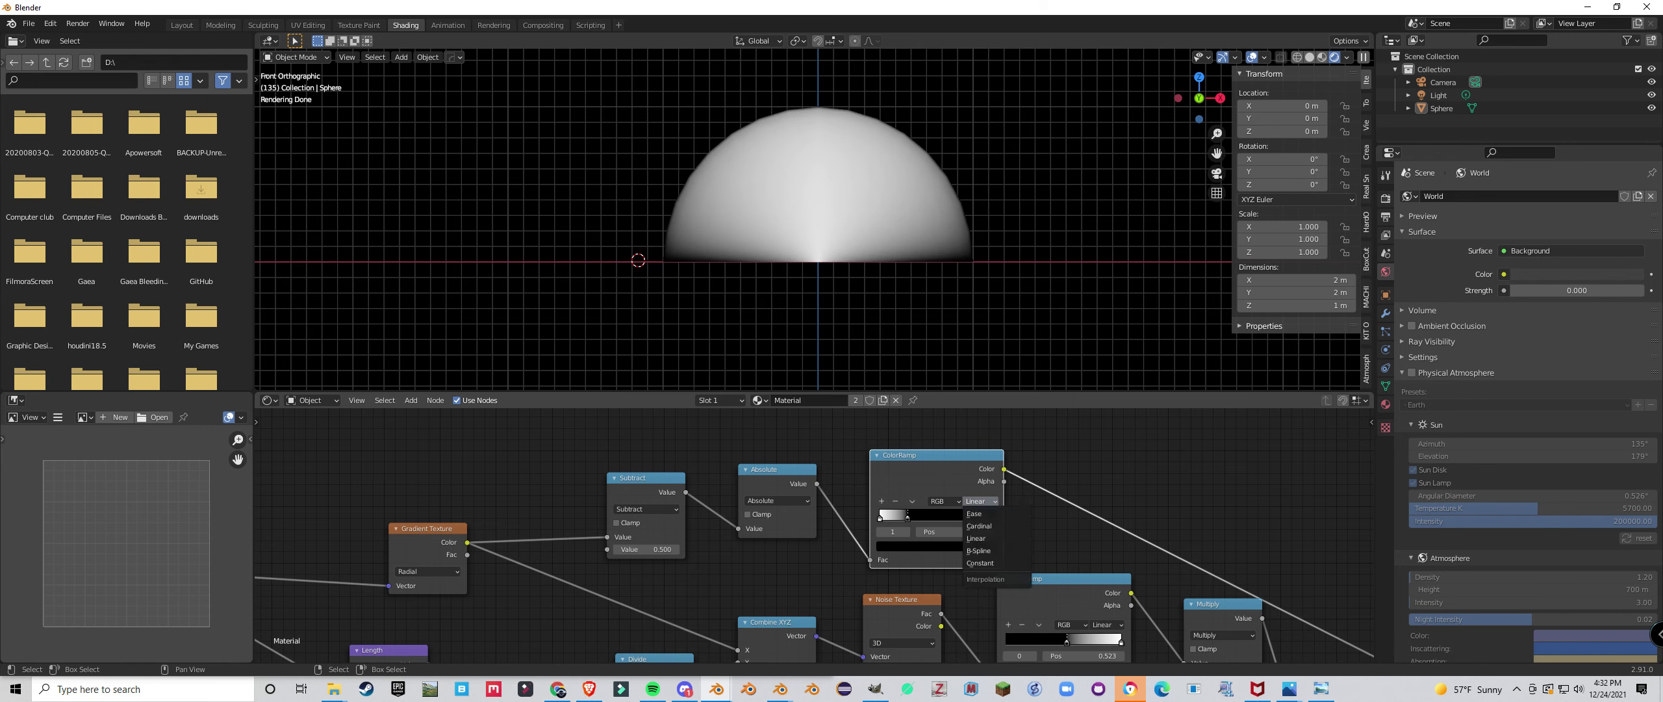
left_click(994, 514)
Insert a duplicate Multiply node between the last two Multiply nodes and feed the gradient ColorRamp's colour into it.
scroll(815, 535, "down", 3)
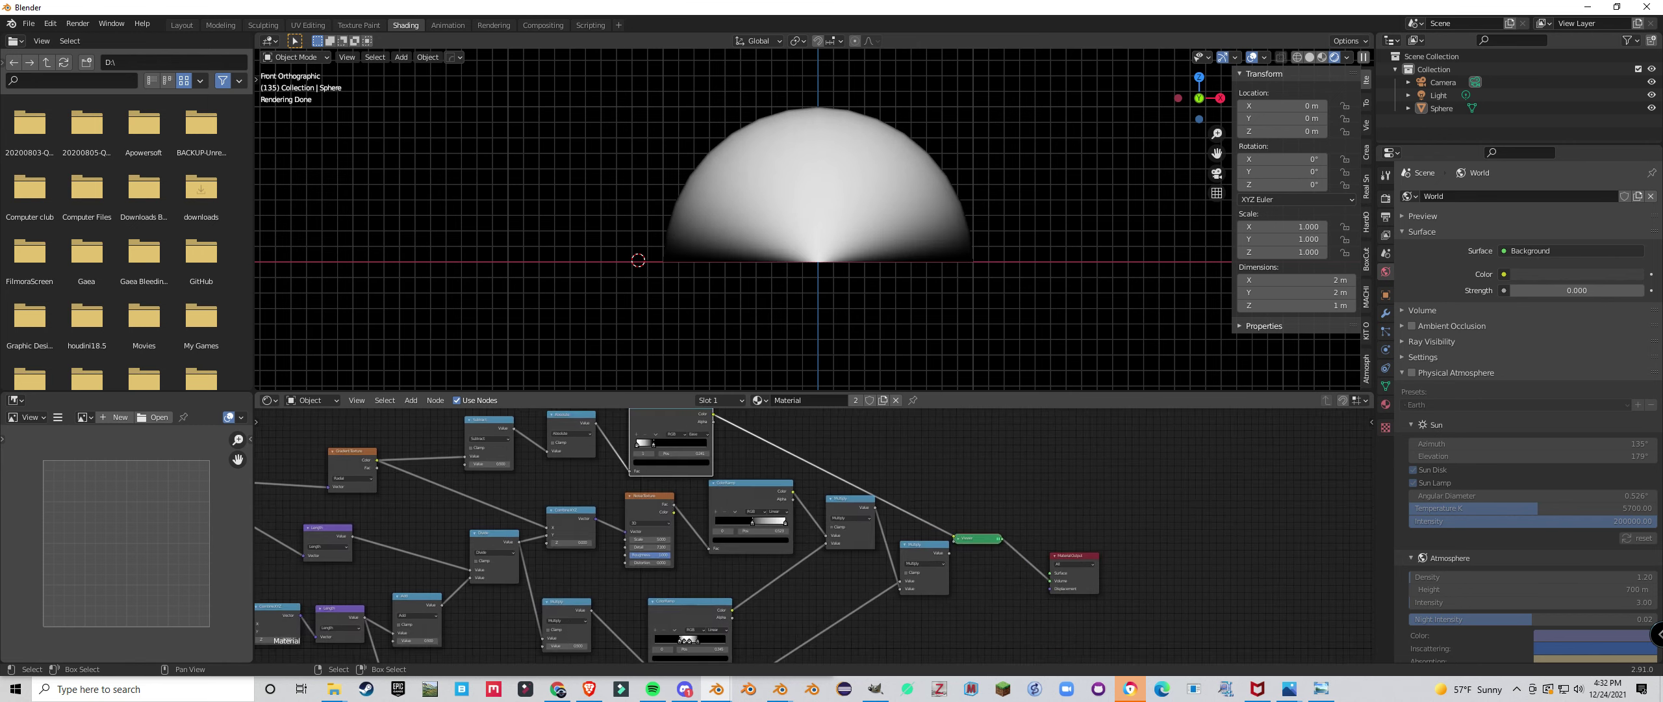
key("shift+d")
left_click(896, 540)
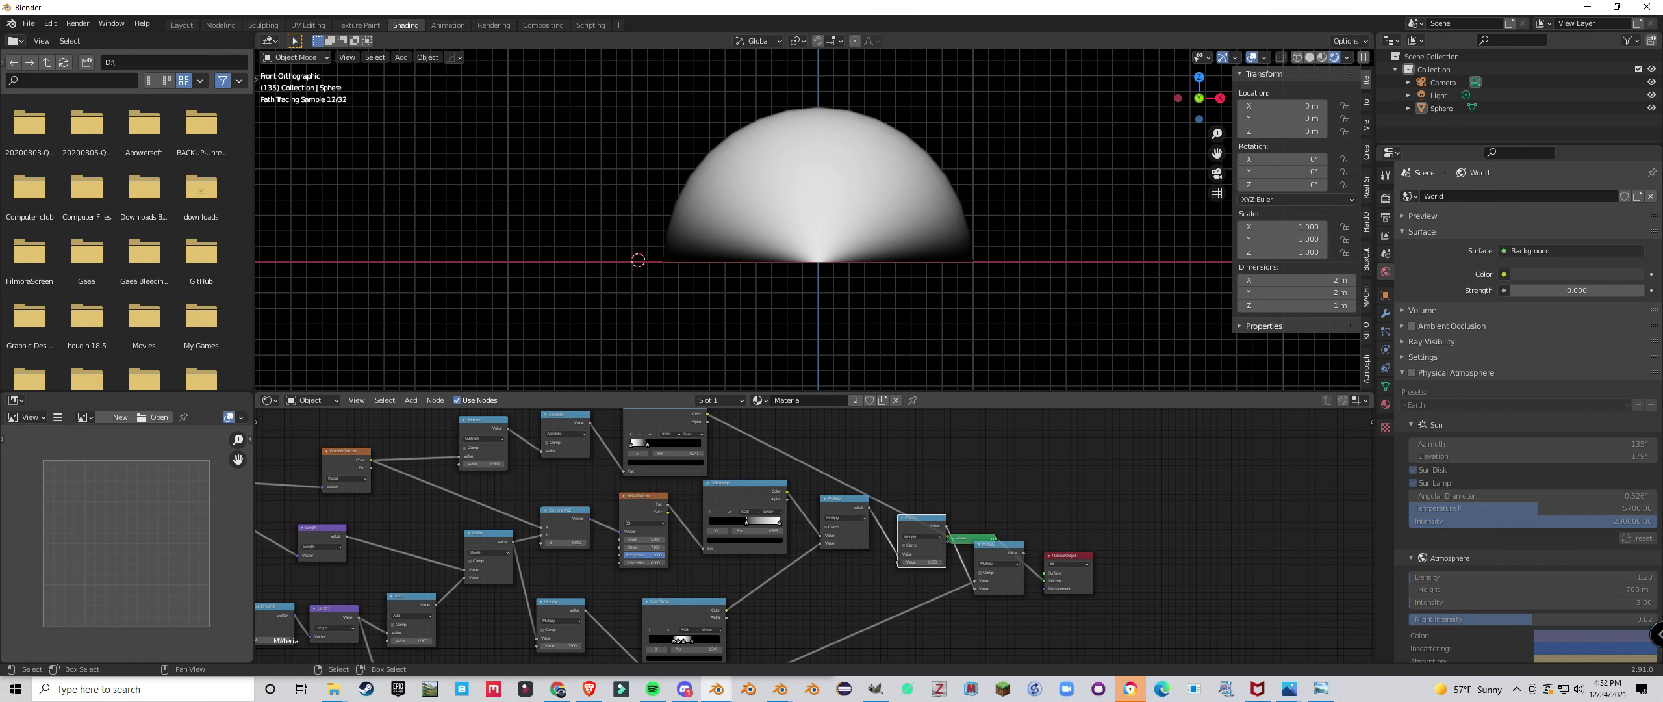
scroll(895, 541, "down", 1)
middle_click_drag(895, 541, 896, 566)
left_click_drag(892, 585, 716, 448)
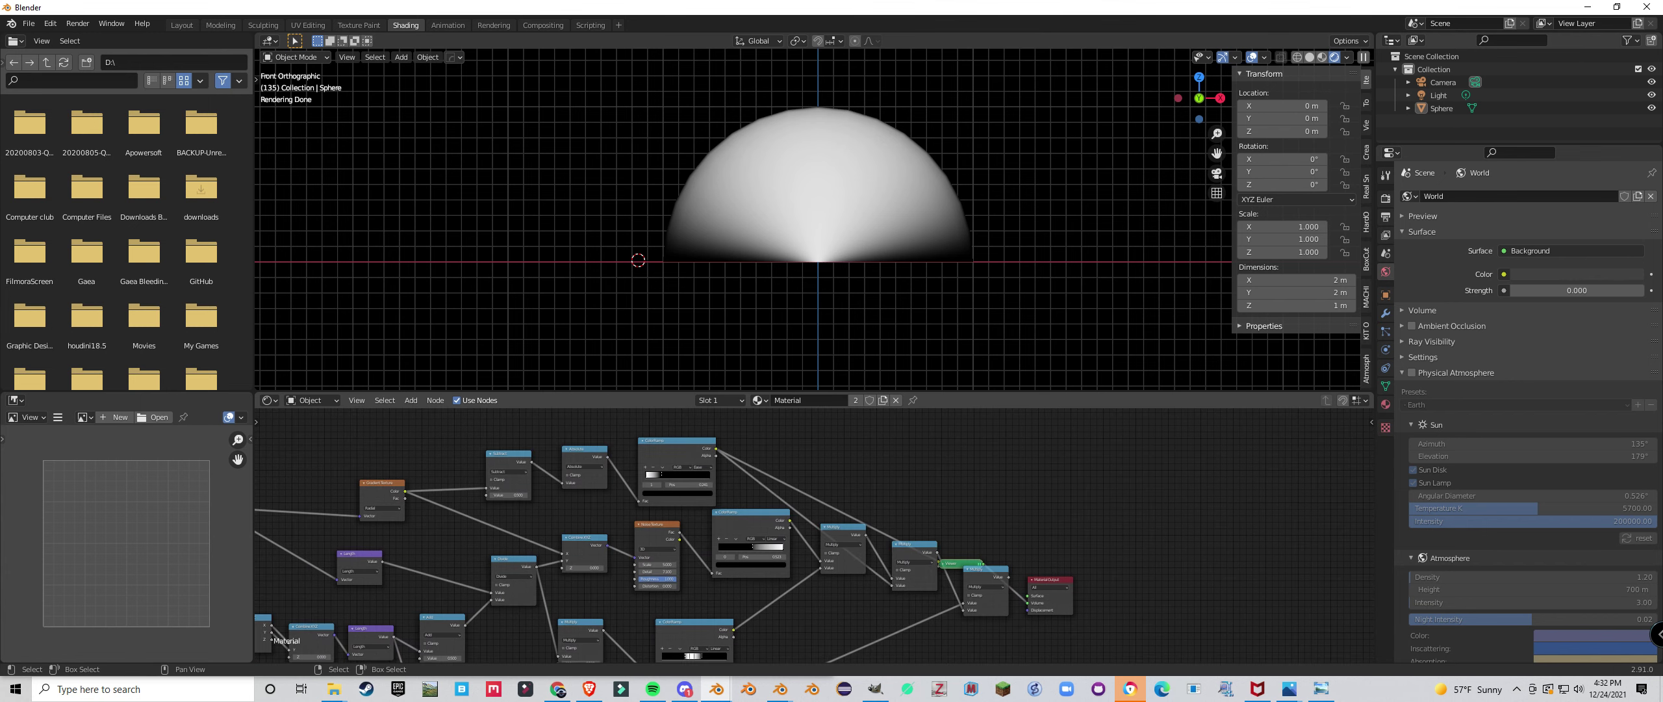
Move the Material Output and Viewer nodes further out and preview the last Multiply node on the half-sphere.
left_click_drag(1050, 581, 1129, 571)
left_click_drag(961, 563, 1029, 533)
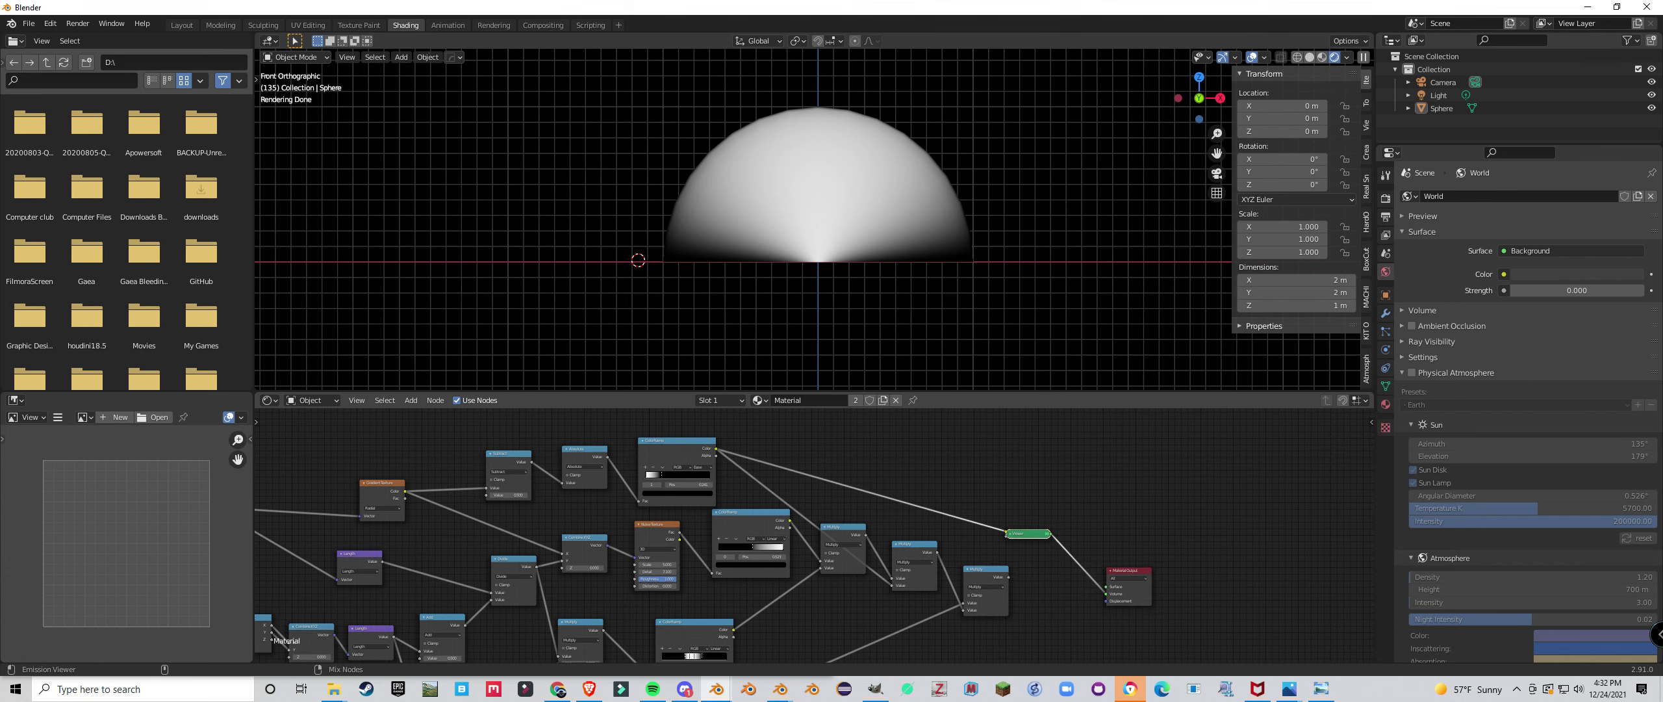
left_click(985, 592, "ctrl+shift")
middle_click_drag(961, 260, 856, 304)
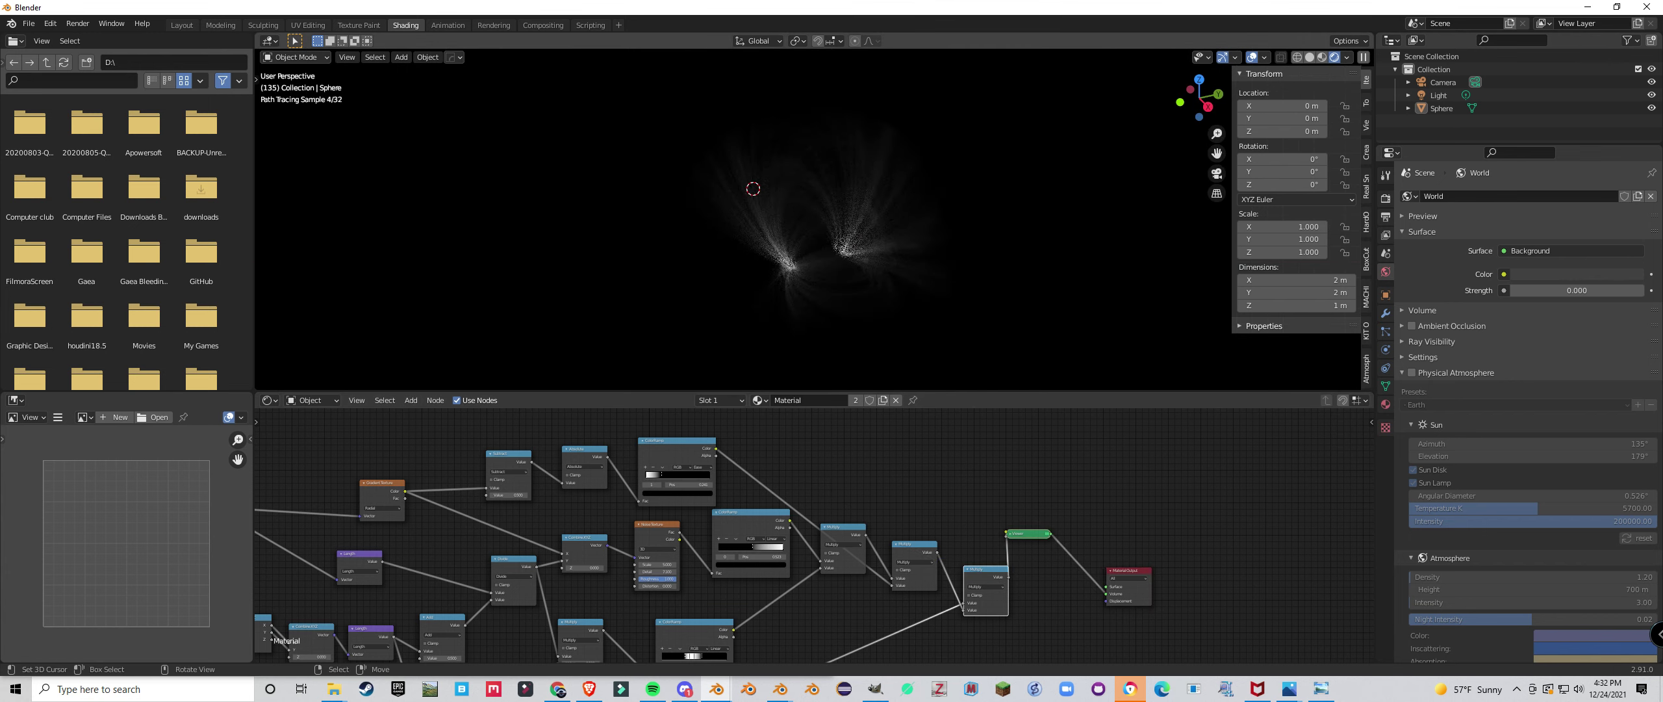
Raise the exponent of the Power node fed by the Length node and check the flare from the side.
scroll(676, 597, "down", 2)
scroll(808, 504, "up", 3)
middle_click_drag(669, 607, 1026, 441)
scroll(1026, 441, "up", 3)
left_click_drag(784, 563, 803, 563)
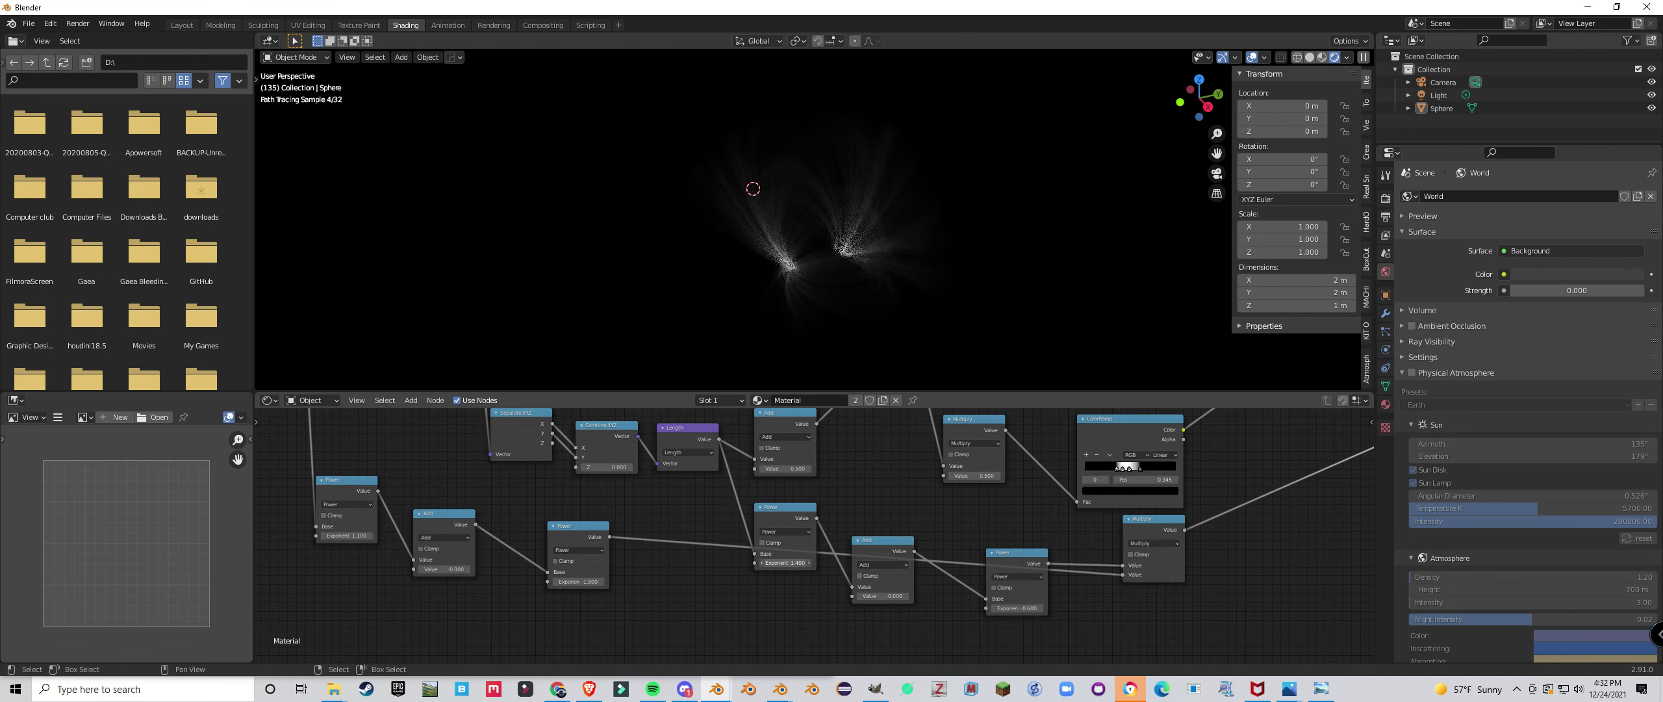
middle_click_drag(844, 292, 880, 241)
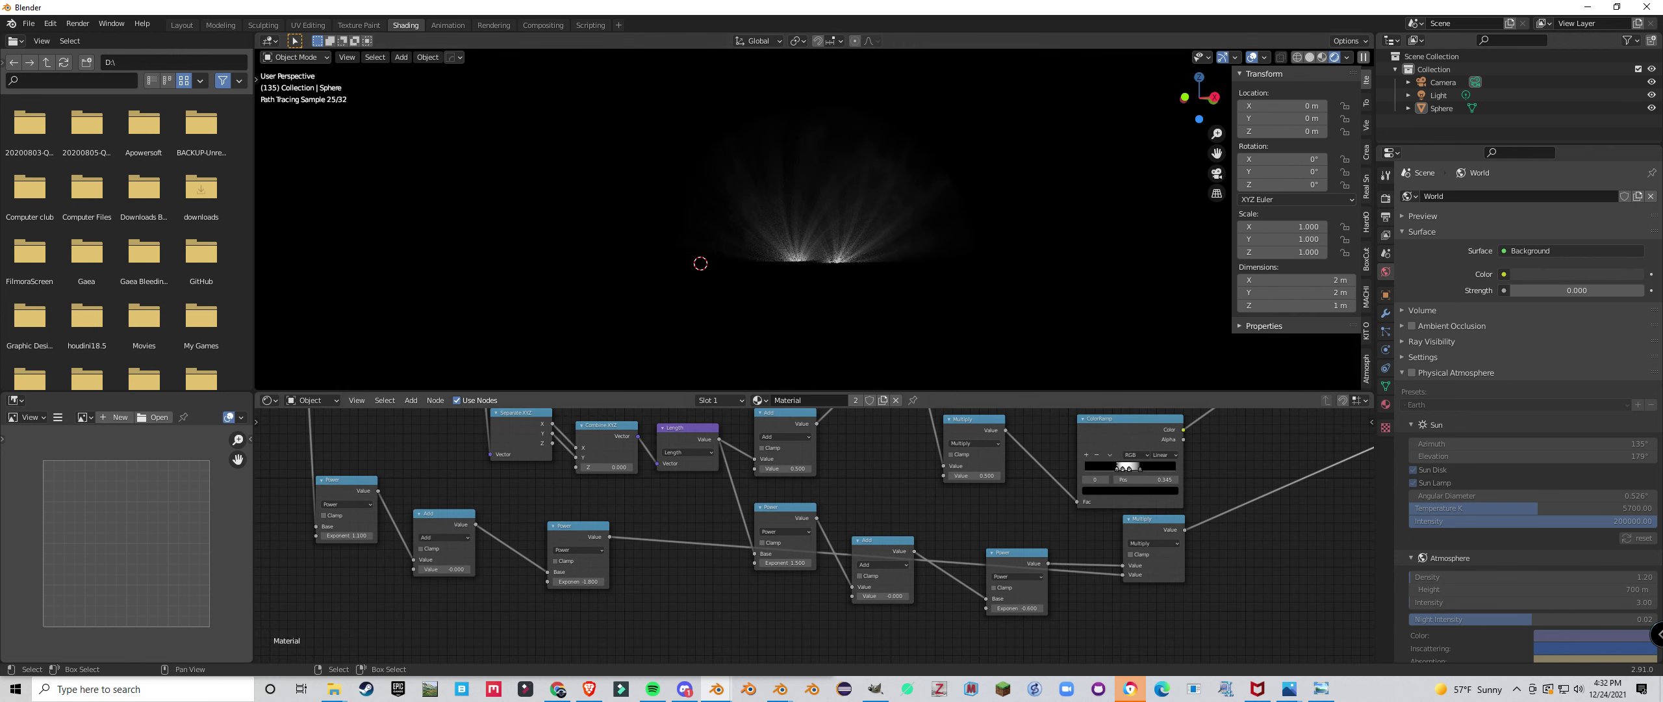
Duplicate a Multiply node, insert it between the last Multiply and the Viewer, and set its value to 22.2.
scroll(975, 481, "down", 4)
middle_click_drag(975, 481, 615, 604)
middle_click_drag(963, 514, 825, 552)
scroll(825, 552, "up", 2)
key("shift+d")
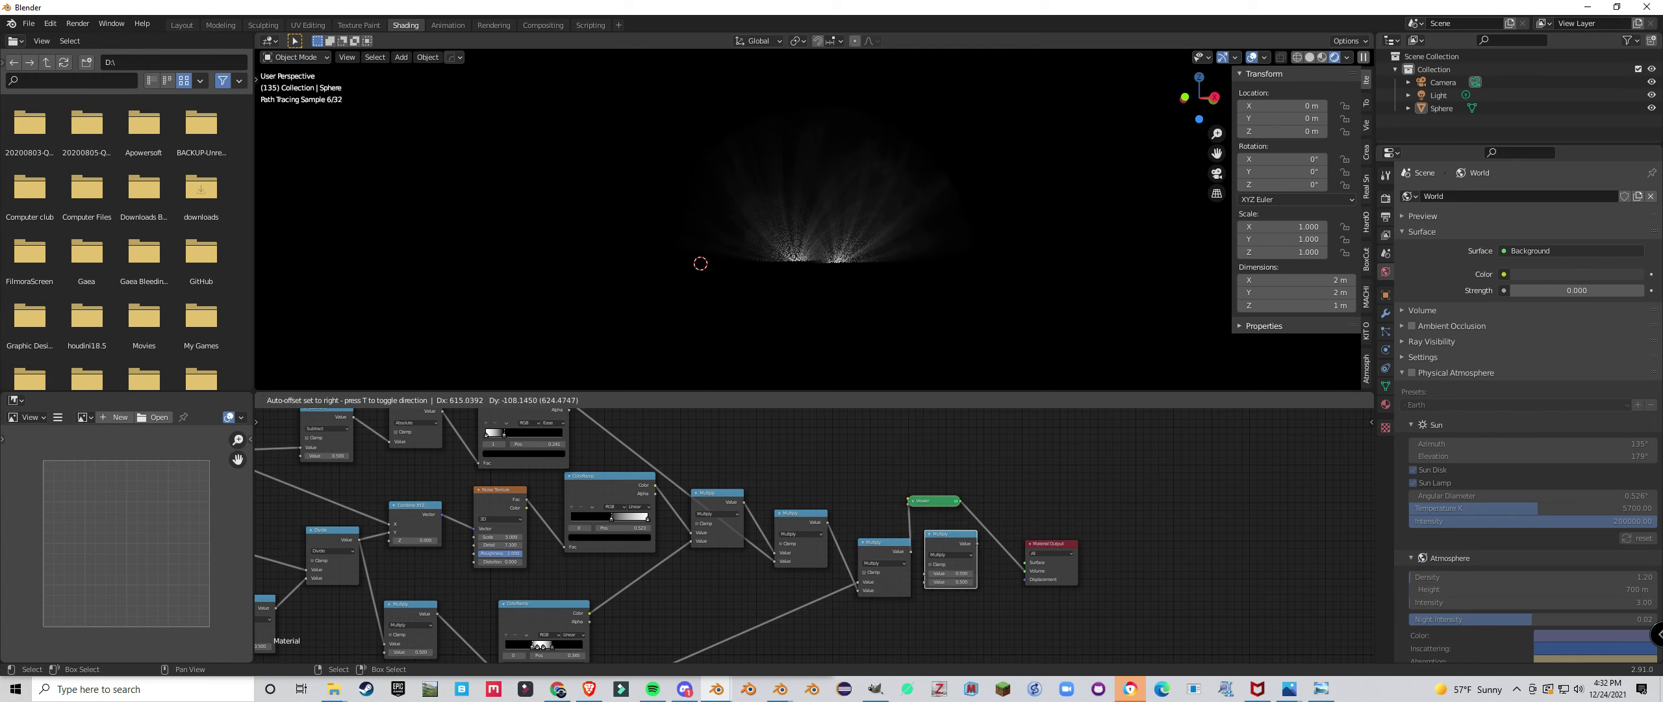
left_click(873, 529)
left_click_drag(968, 565, 1026, 565)
scroll(968, 564, "down", 6)
Lower the exponent of the last Power node before the falloff Multiply to tighten the falloff.
middle_click_drag(942, 260, 942, 338)
scroll(910, 533, "down", 4)
middle_click_drag(909, 533, 982, 525)
middle_click_drag(746, 628, 816, 552)
scroll(815, 552, "up", 10)
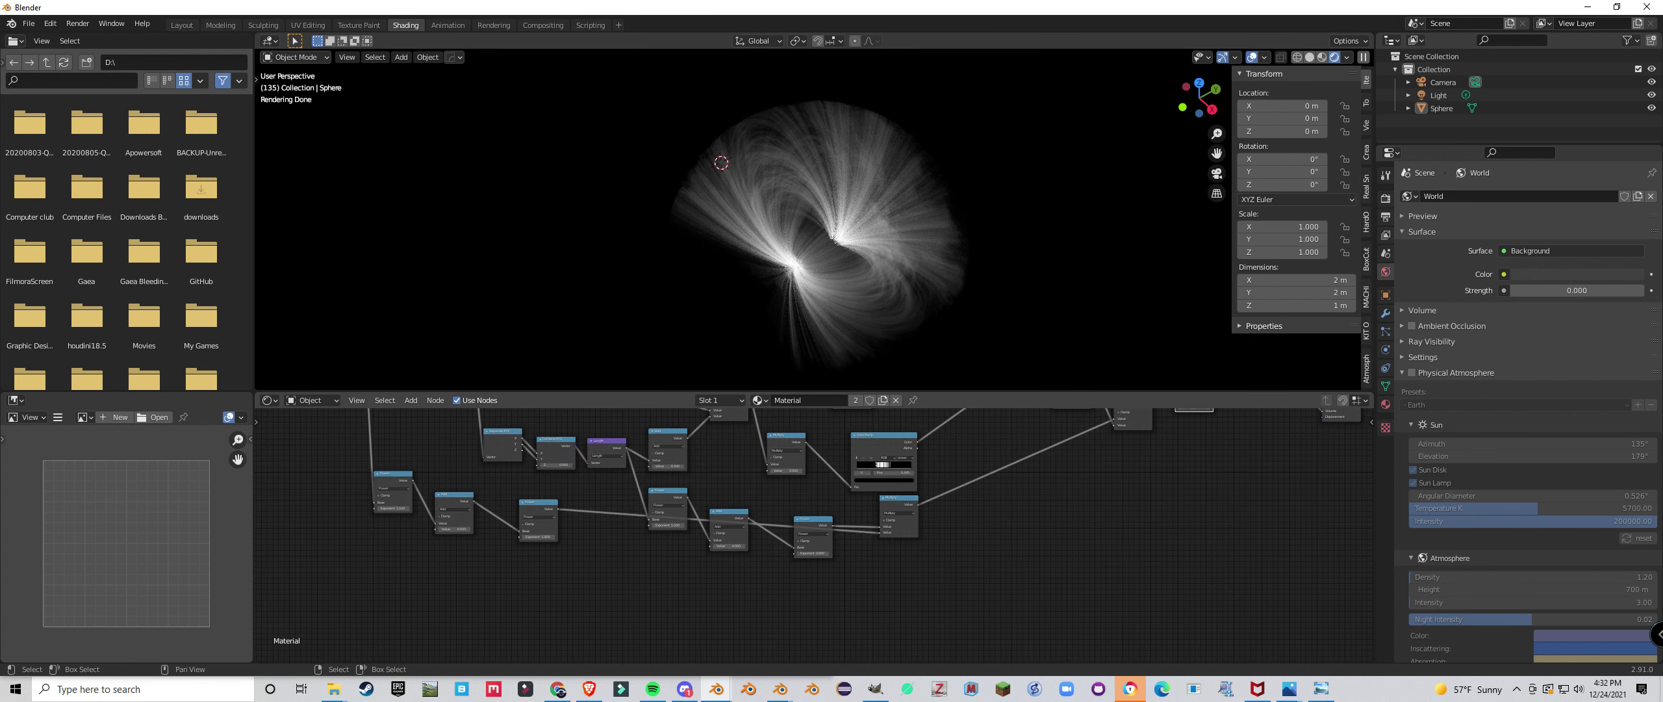
left_click_drag(813, 560, 803, 560)
Move the outer black stop outward in the ColorRamp that follows the 0.500 Multiply node.
mouse_move(812, 312)
middle_mouse_down()
mouse_move(873, 254)
mouse_move(762, 311)
middle_mouse_up()
middle_click_drag(868, 455, 809, 543)
scroll(809, 543, "up", 4)
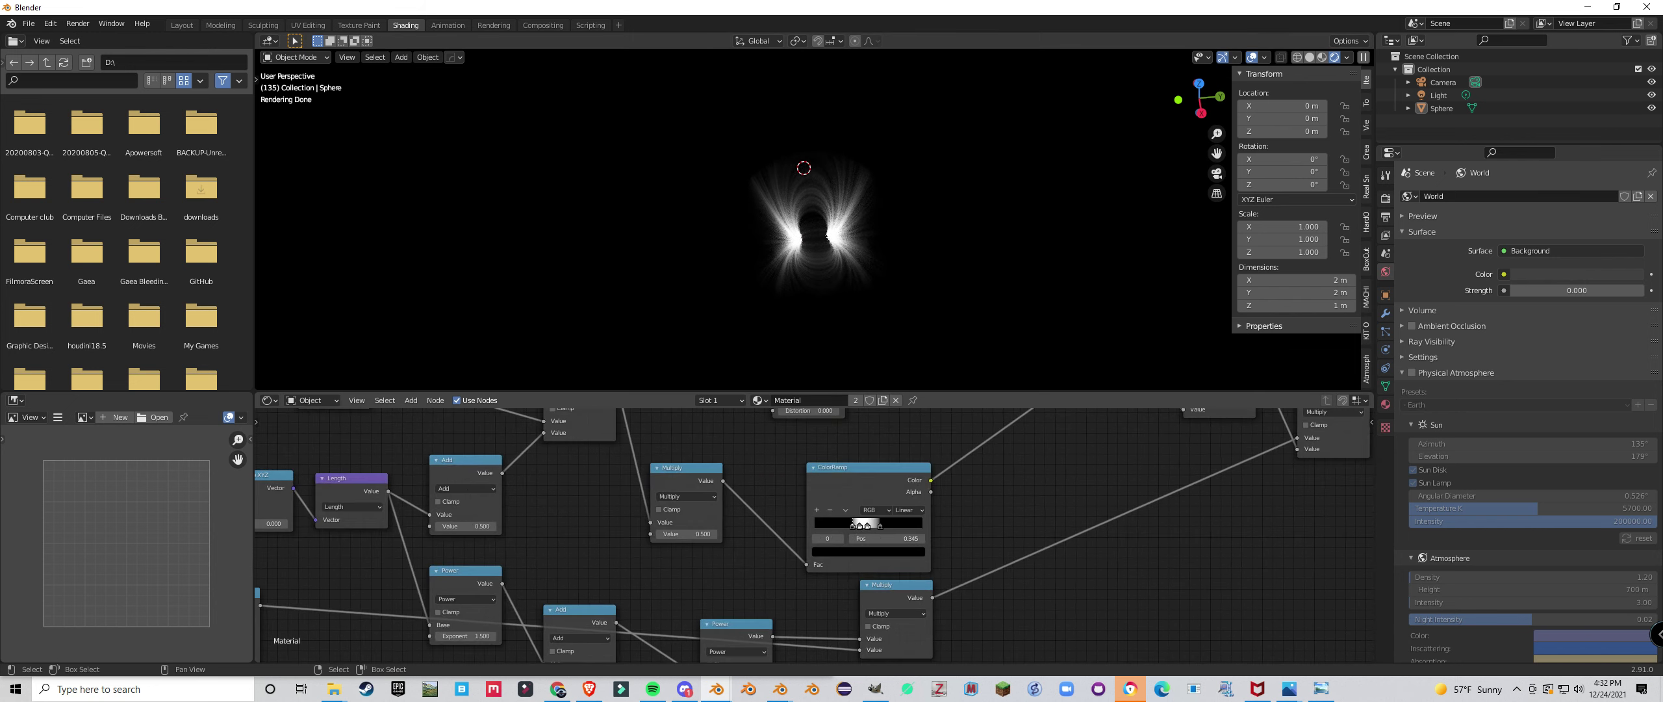
left_click_drag(880, 526, 895, 526)
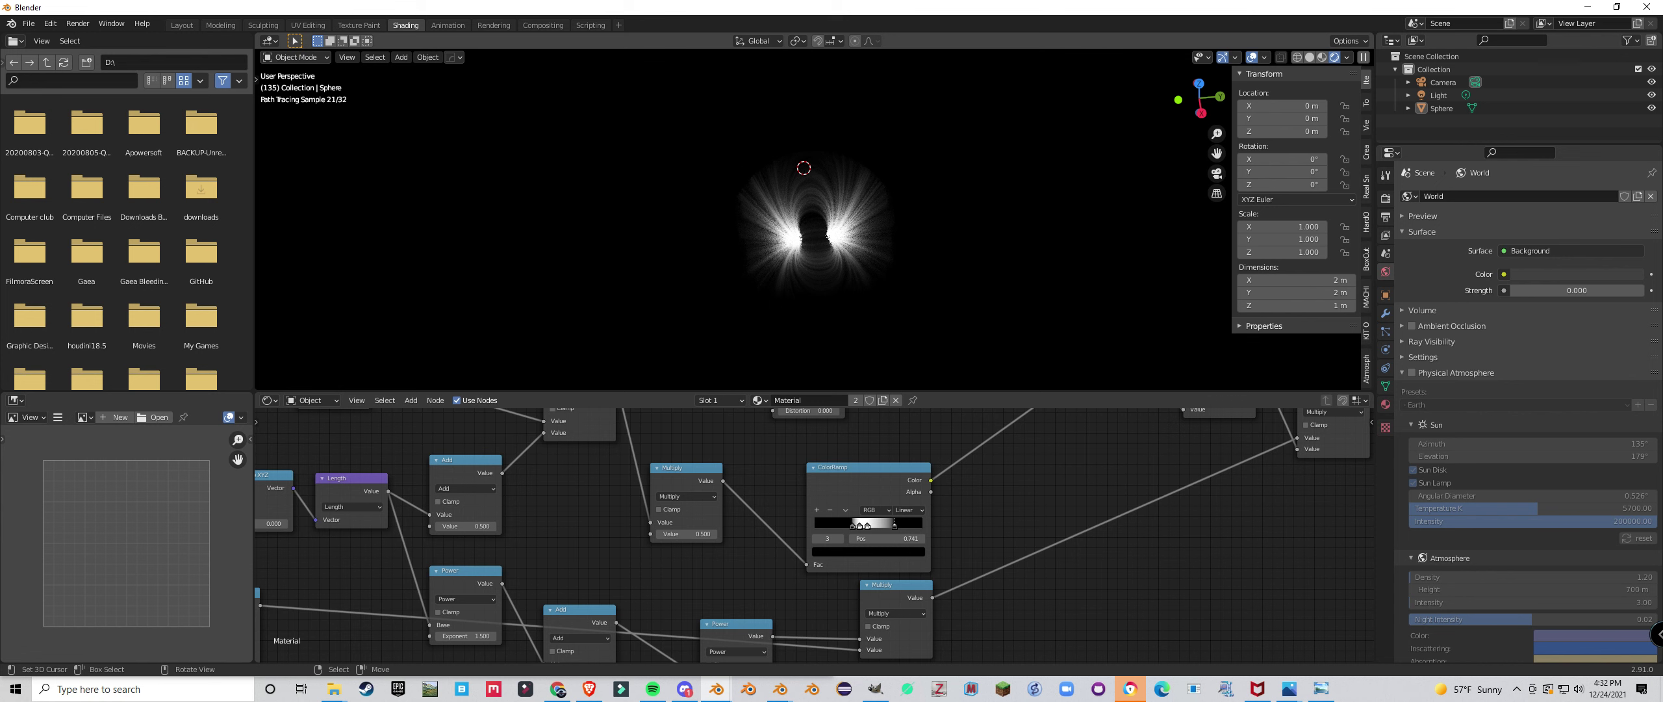
Examine the flare from the side and from above, and look over the coordinate nodes at the start of the tree.
middle_click_drag(890, 312, 890, 256)
right_click(890, 255)
scroll(844, 494, "down", 5)
middle_click_drag(844, 494, 1295, 561)
scroll(1295, 561, "down", 3)
middle_click_drag(697, 499, 812, 538)
scroll(812, 538, "up", 7)
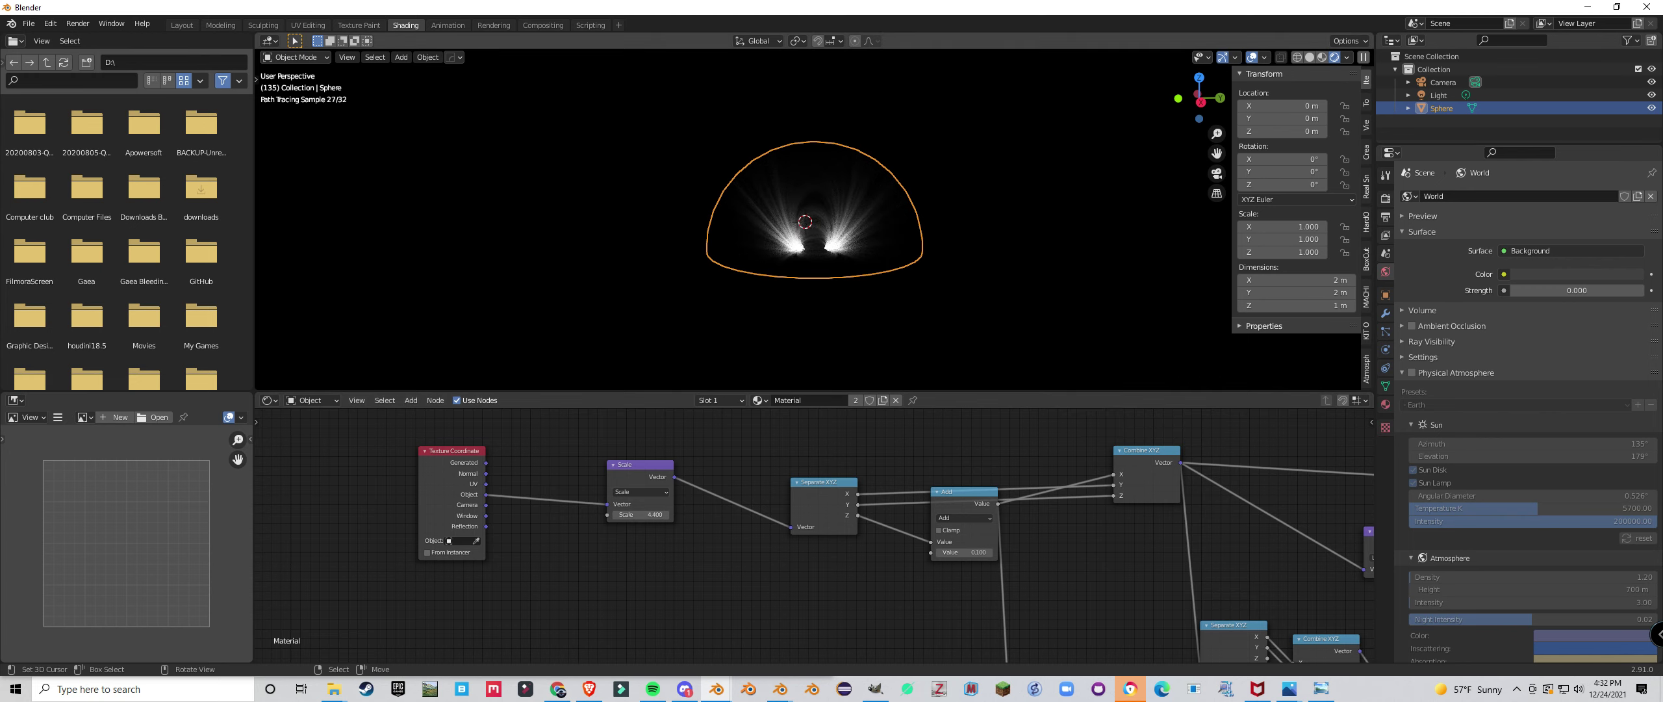
key("alt+a")
middle_click_drag(864, 150, 813, 243)
scroll(825, 228, "up", 2)
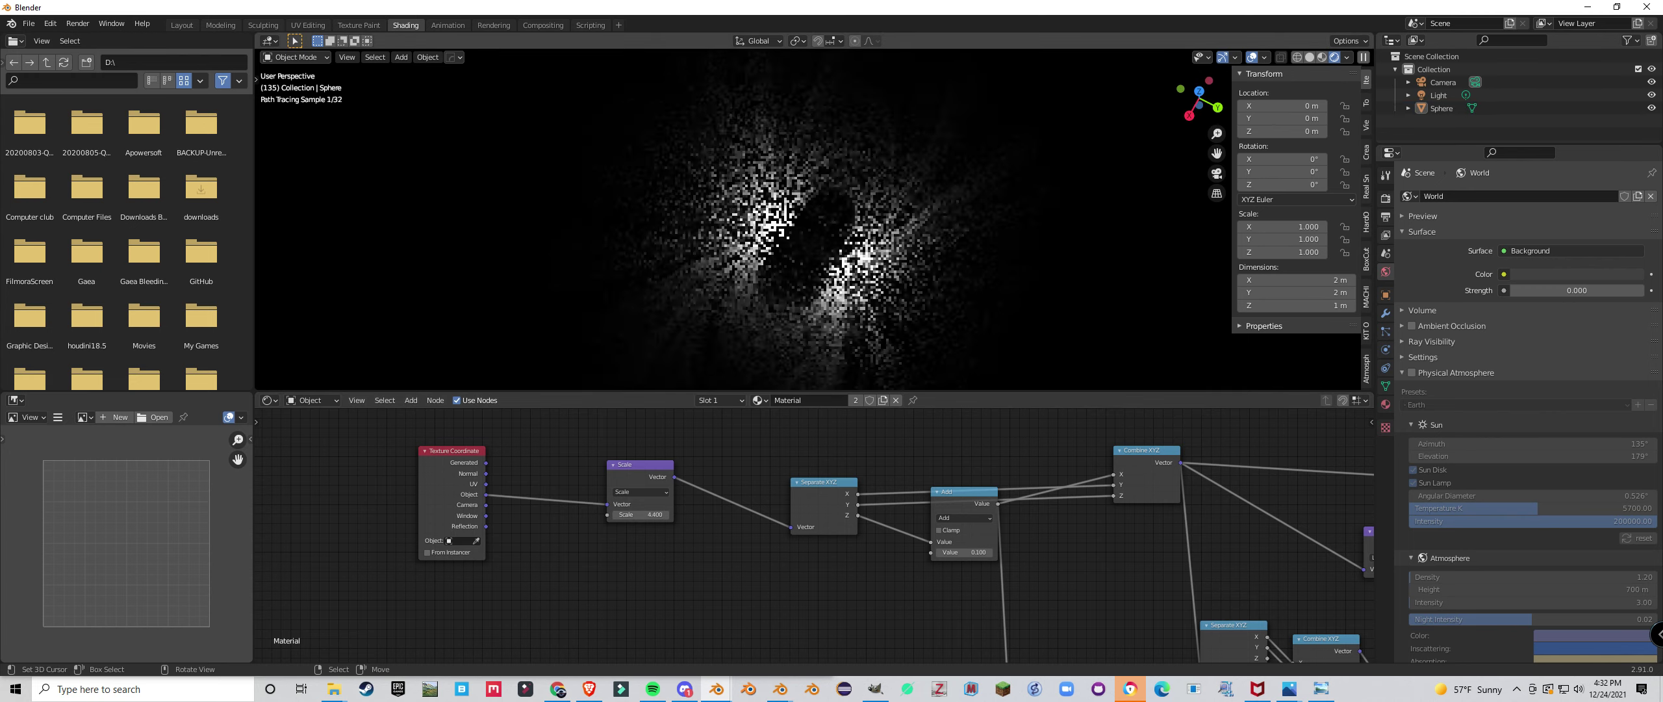
Set the ColorRamp after the 0.500 Multiply node to Ease interpolation and move its first stop to 0.282.
scroll(812, 534, "down", 2)
middle_click_drag(1163, 611, 786, 444)
middle_click_drag(1195, 477, 812, 555)
scroll(812, 555, "up", 7)
left_click(957, 546)
left_click(955, 561)
left_click_drag(884, 566, 875, 567)
scroll(871, 221, "down", 2)
middle_click_drag(871, 221, 870, 175)
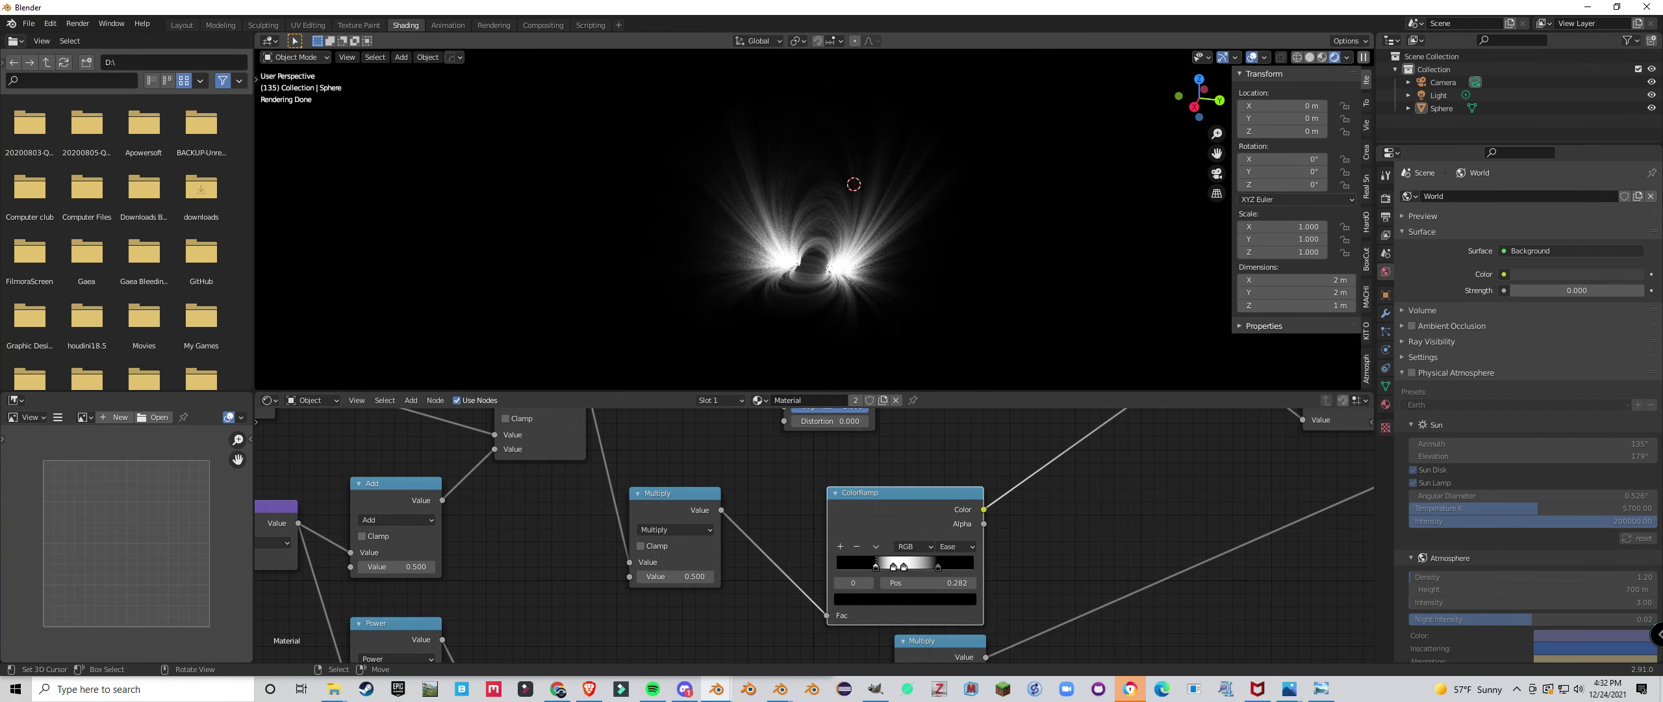
Delete the Viewer node between the final Multiply and the Material Output.
scroll(974, 494, "down", 6)
middle_click_drag(1208, 448, 812, 530)
middle_click_drag(1065, 503, 813, 533)
scroll(813, 532, "up", 4)
left_click(825, 491)
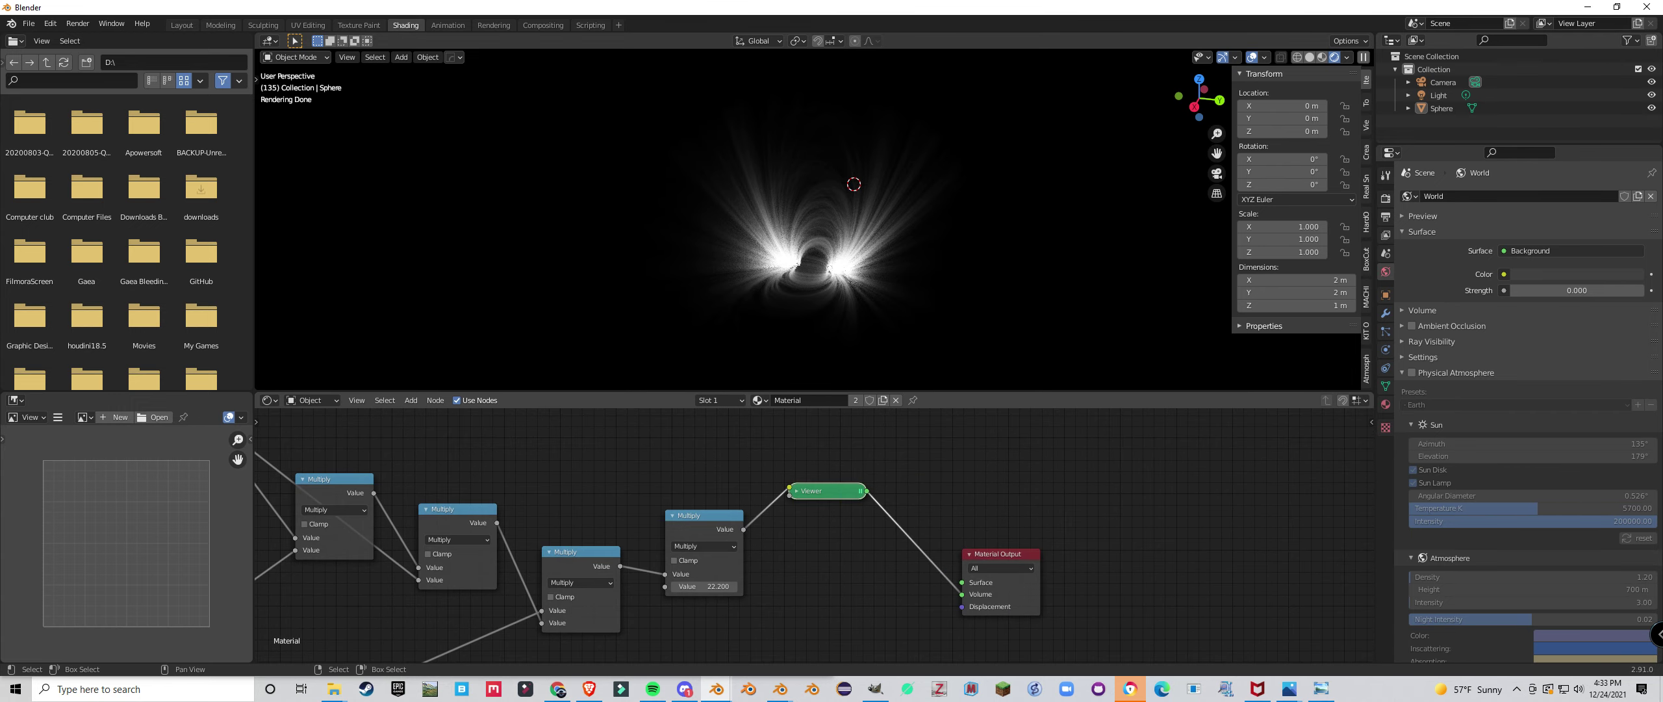
key("Delete")
Add an Emission shader with the final Multiply driving its Strength and its output linked to the material's Volume.
key("shift+a")
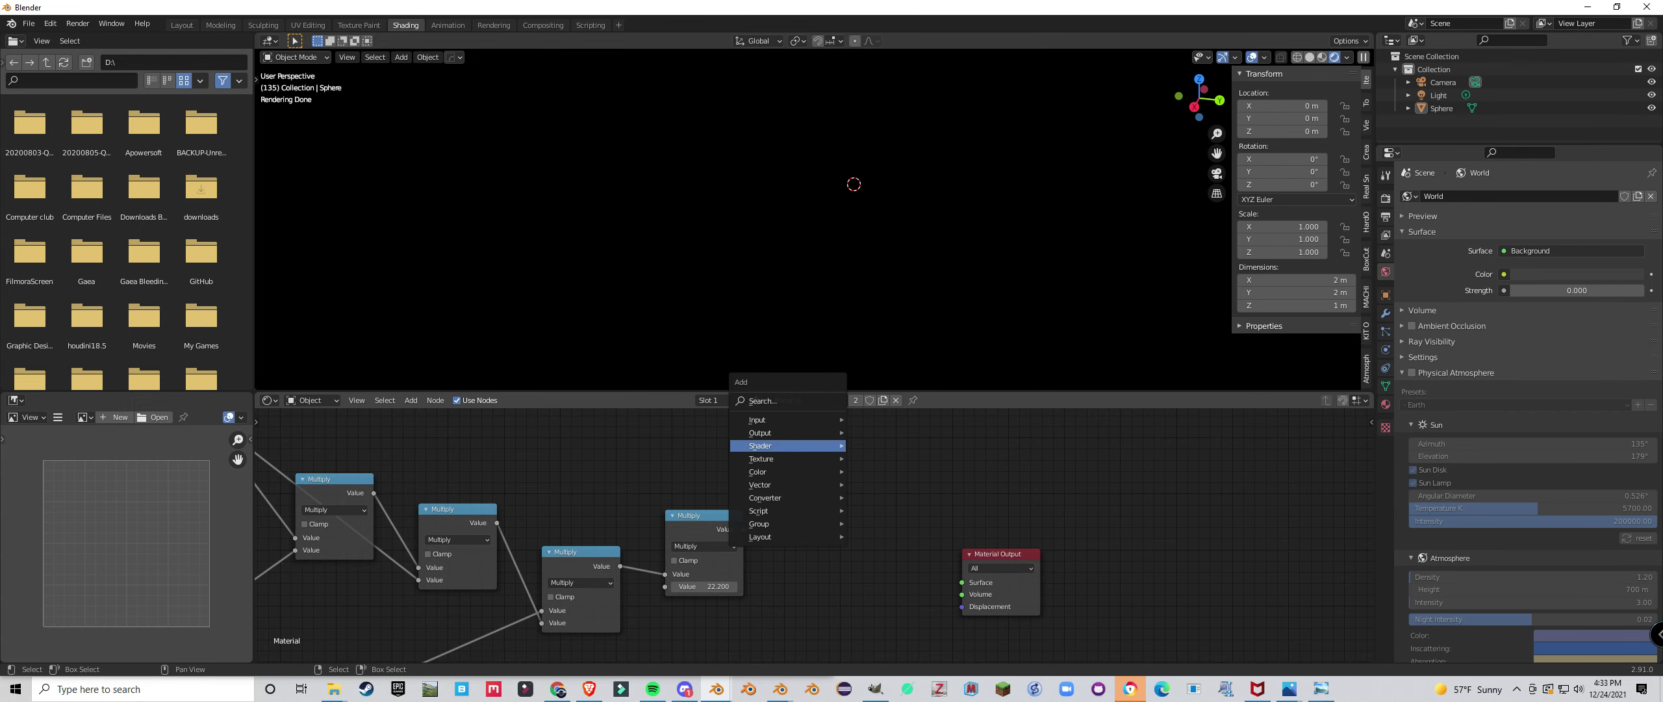
mouse_move(780, 445)
left_click(880, 216)
left_click(882, 507)
left_click_drag(743, 529, 844, 538)
left_click_drag(923, 512, 961, 594)
Add an RGB node above the Multiply nodes and link it to the Emission shader's Color.
scroll(728, 506, "down", 3)
middle_click_drag(701, 455, 767, 523)
key("shift+a")
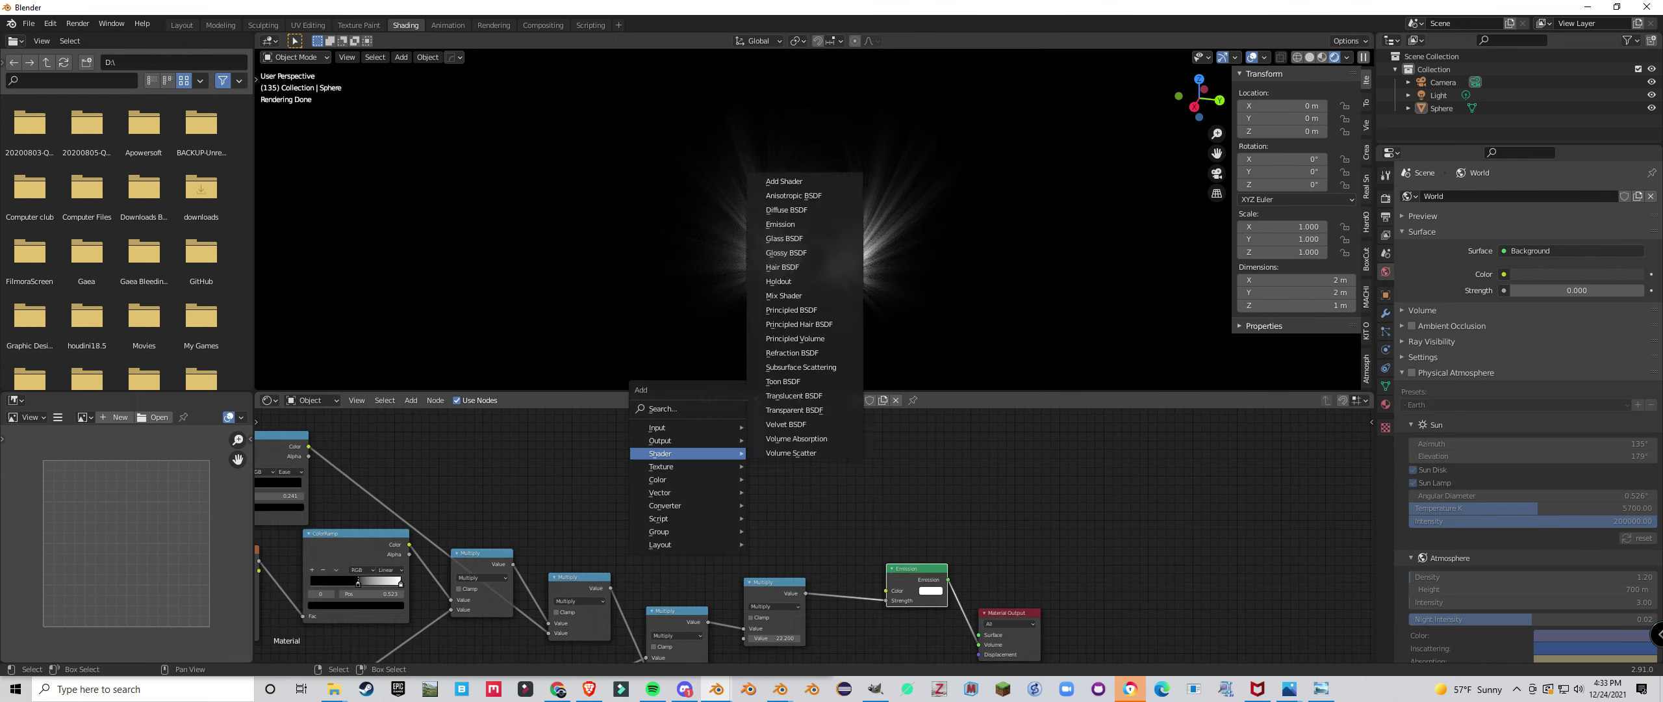
mouse_move(718, 428)
left_click(773, 326)
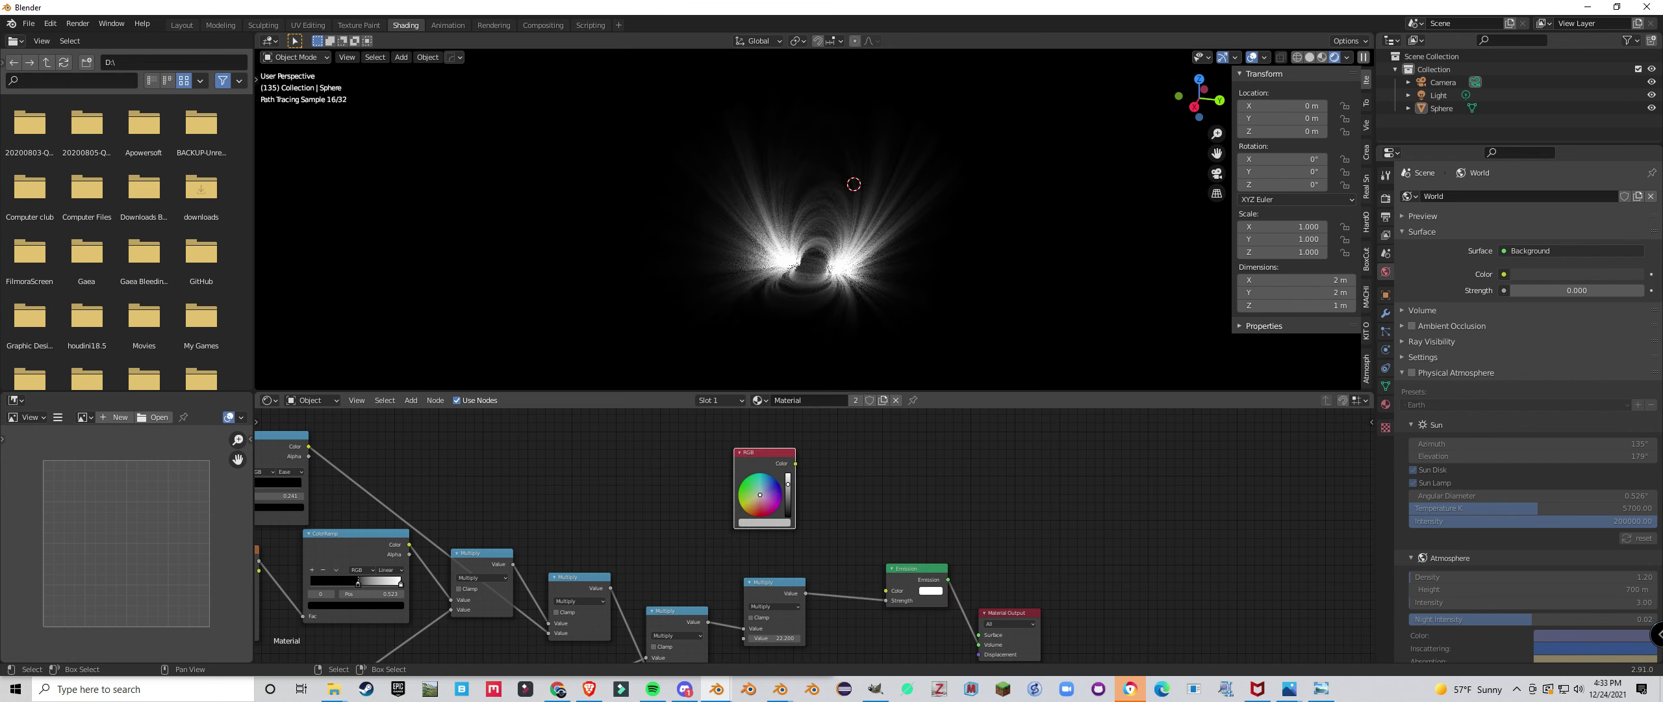
left_click_drag(798, 461, 828, 520)
left_click_drag(796, 464, 795, 469)
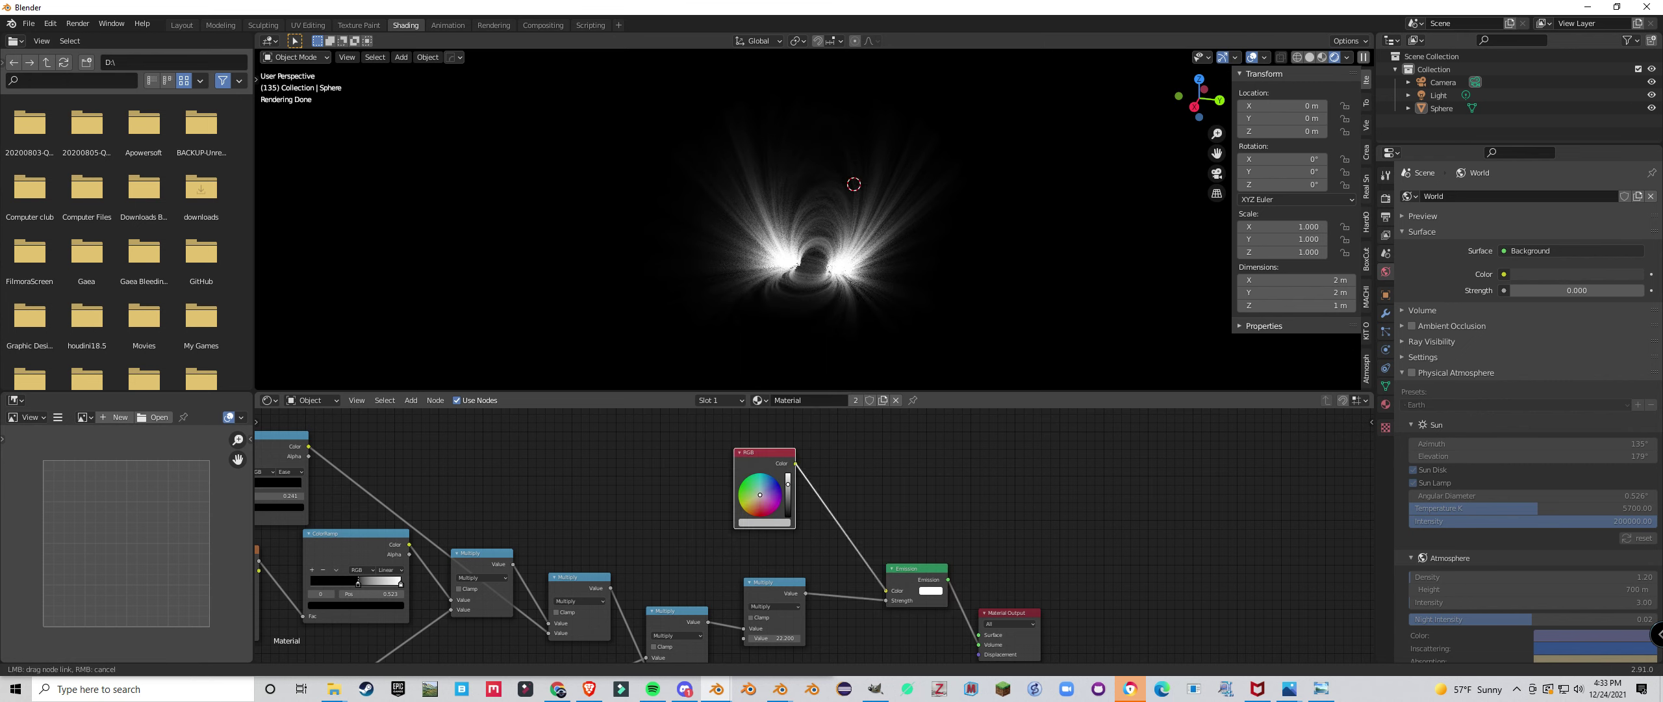
left_click_drag(886, 590, 886, 590)
Set the RGB node's colour to orange-red and view the tinted flare from farther away and above.
left_click_drag(788, 484, 756, 512)
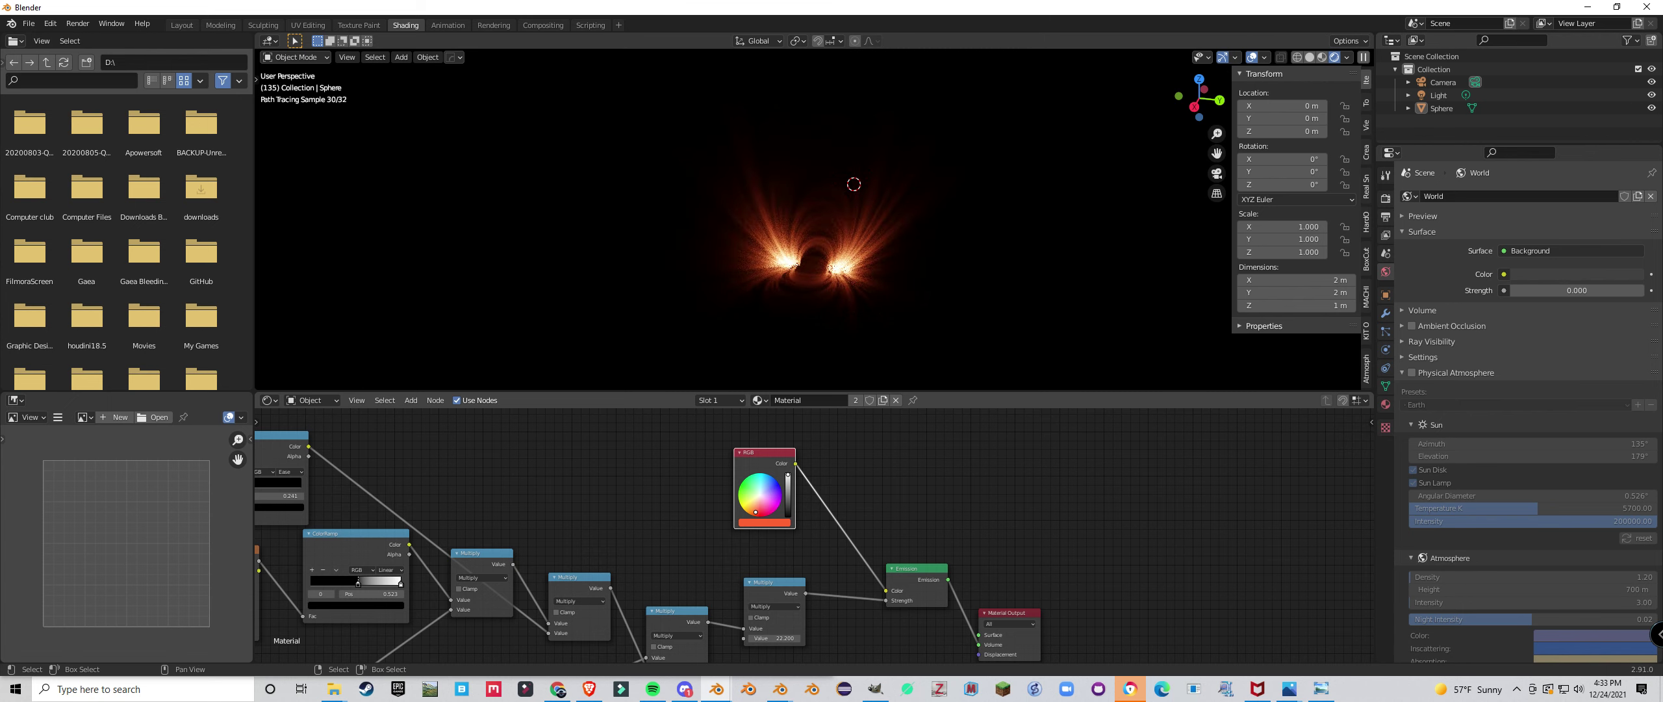
scroll(816, 240, "down", 3)
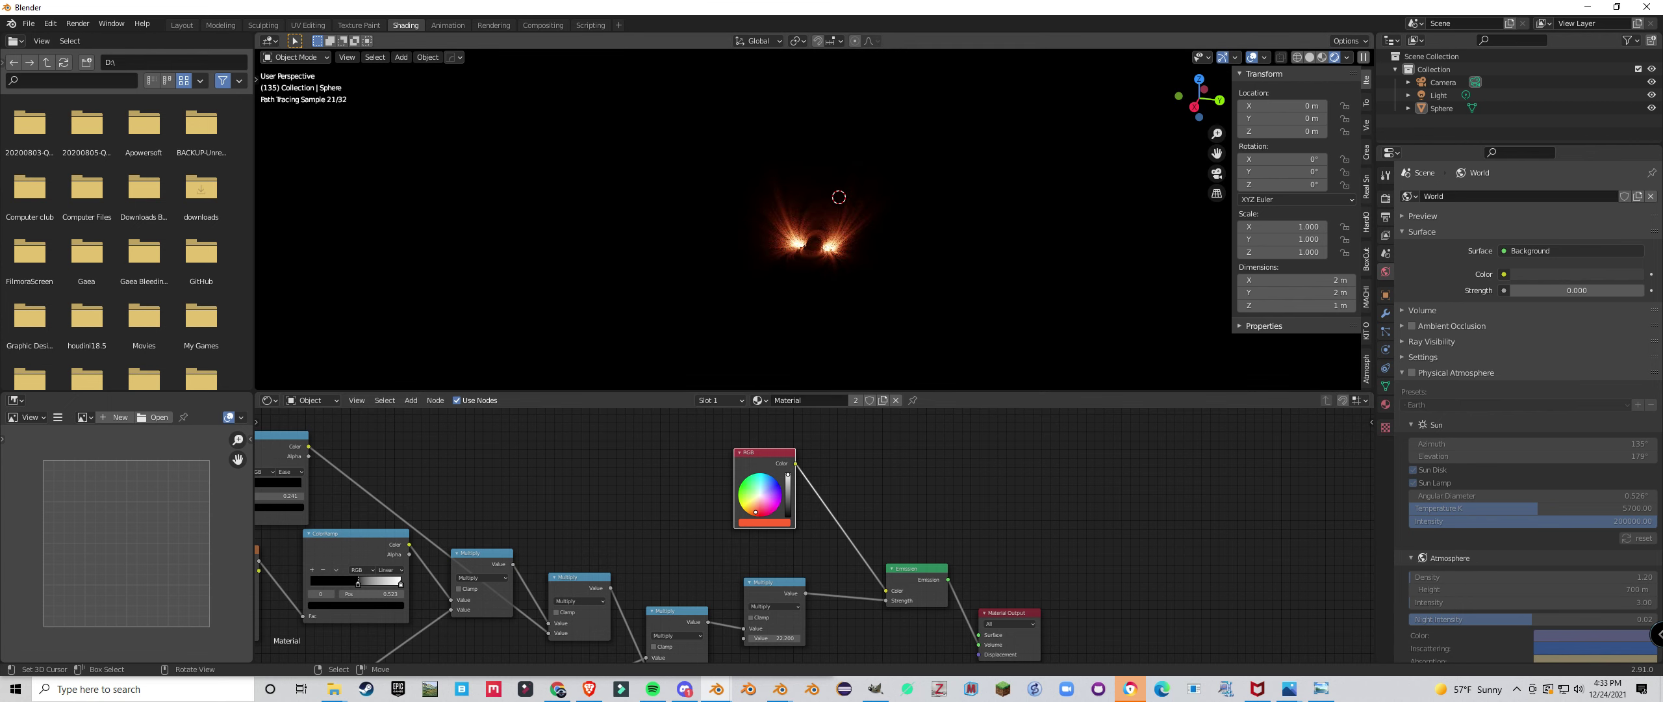
scroll(809, 221, "up", 1)
middle_click_drag(838, 214, 778, 278)
Add a stop at the start of the Ease-interpolated mask ColorRamp and brighten the neighbouring black stop to a value of 0.013.
scroll(617, 572, "down", 7)
middle_click_drag(572, 598, 946, 497)
scroll(802, 557, "up", 12)
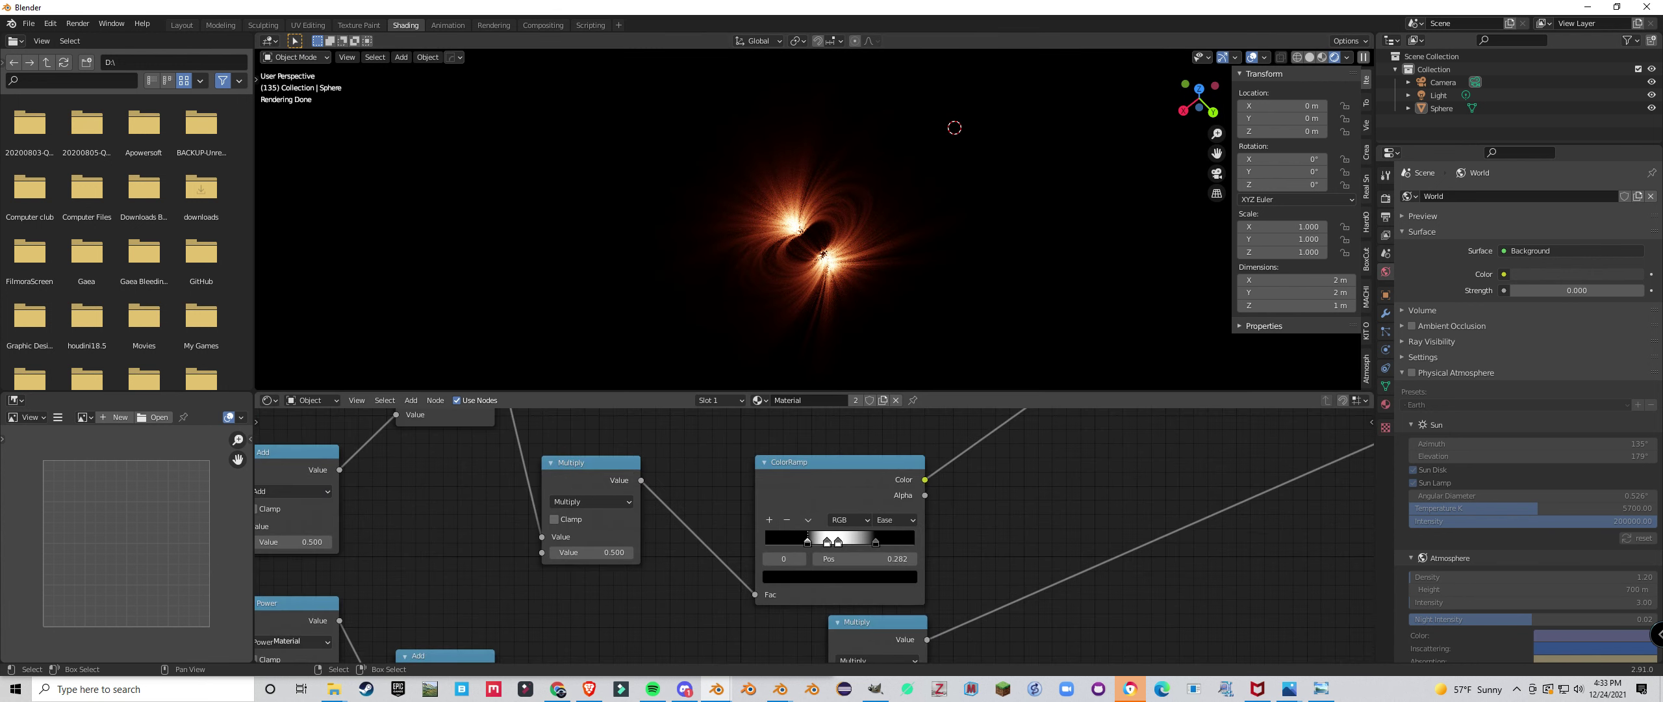
key("ctrl+z")
left_click(807, 543)
left_click(821, 577)
left_click_drag(820, 541, 823, 541)
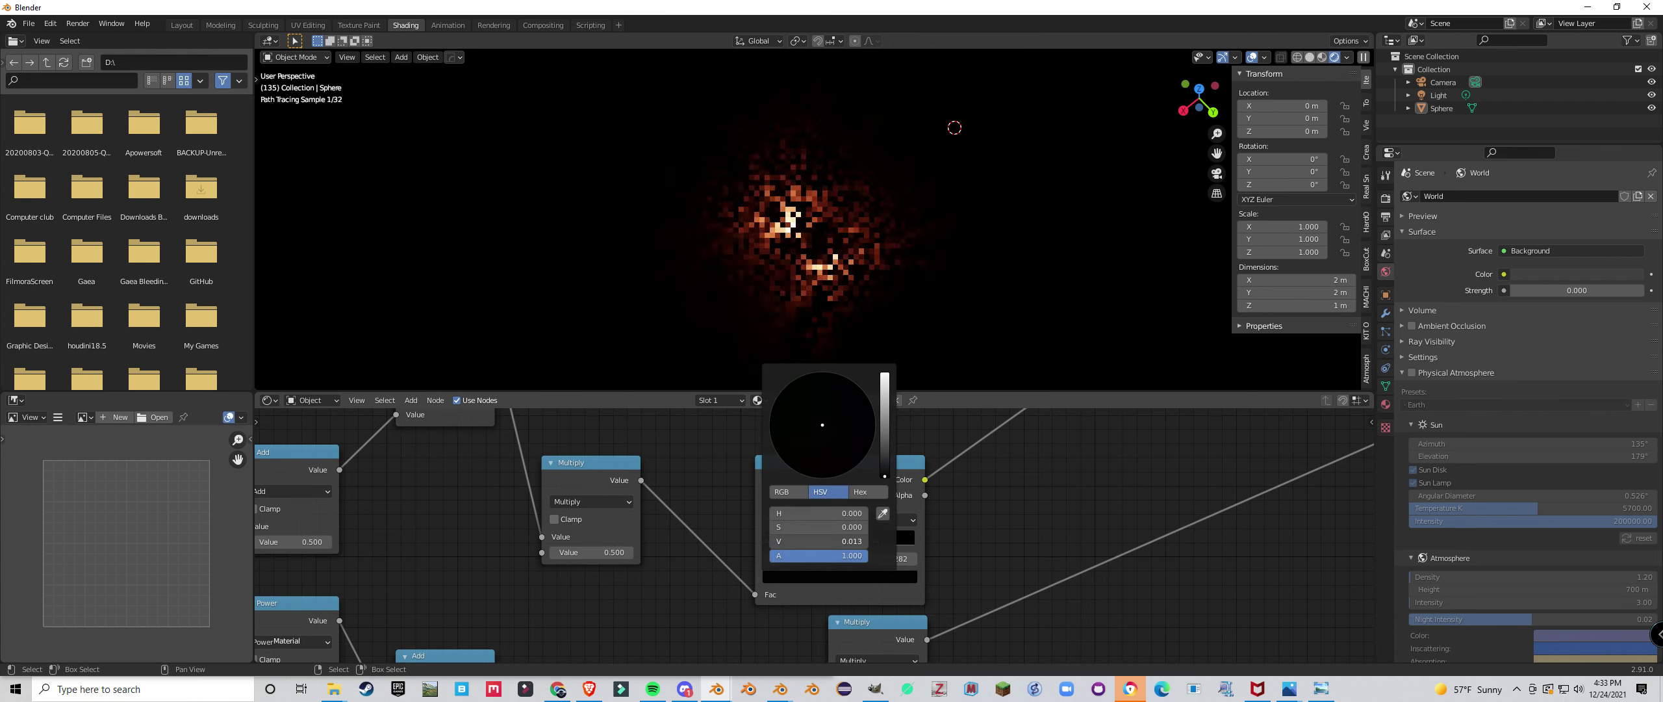
Return that ColorRamp stop to pure black with value 0 and move it to position 0.259.
mouse_move(834, 312)
middle_mouse_down()
mouse_move(864, 250)
mouse_move(841, 303)
middle_mouse_up()
scroll(865, 250, "up", 4)
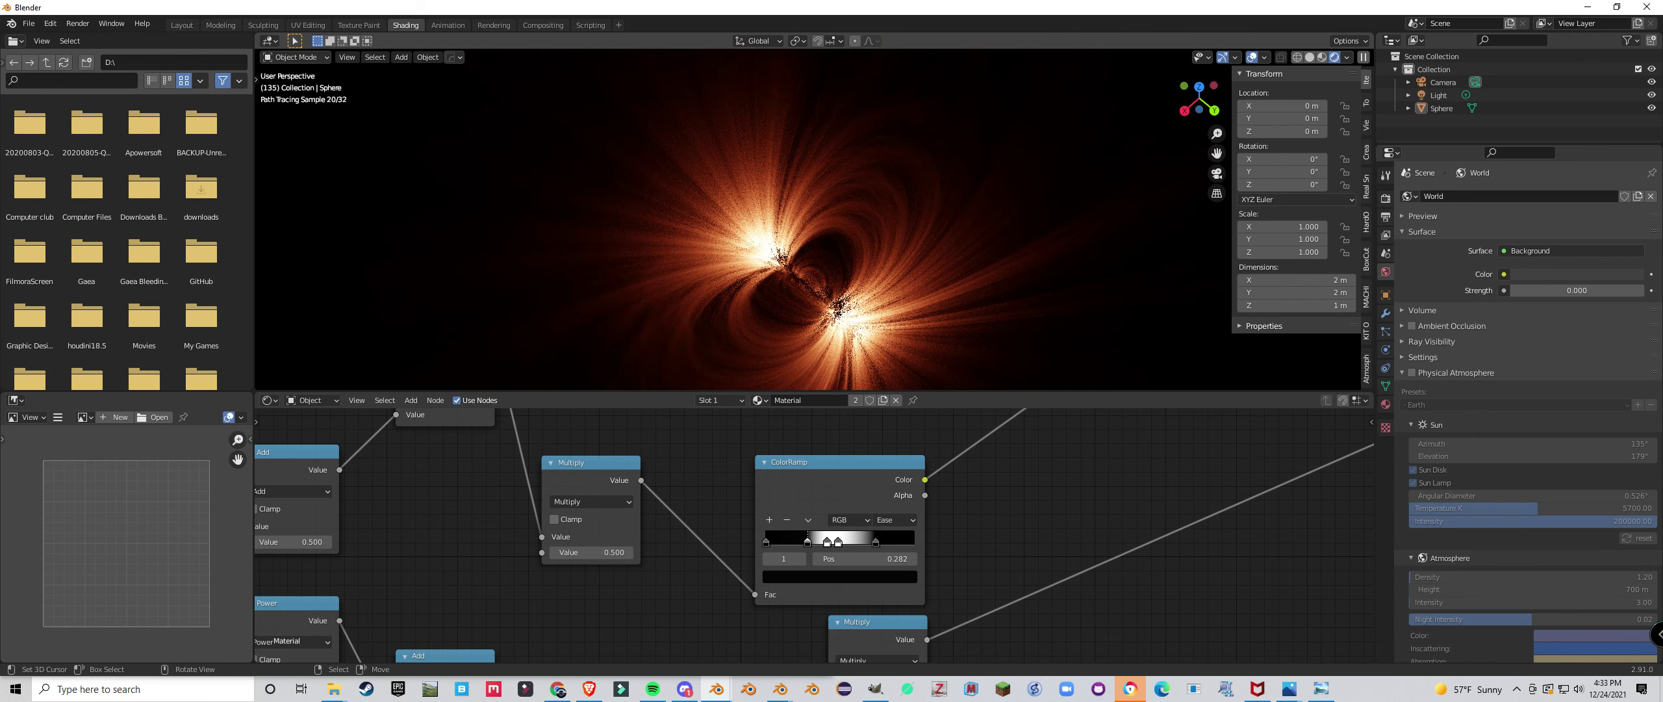
left_click(840, 576)
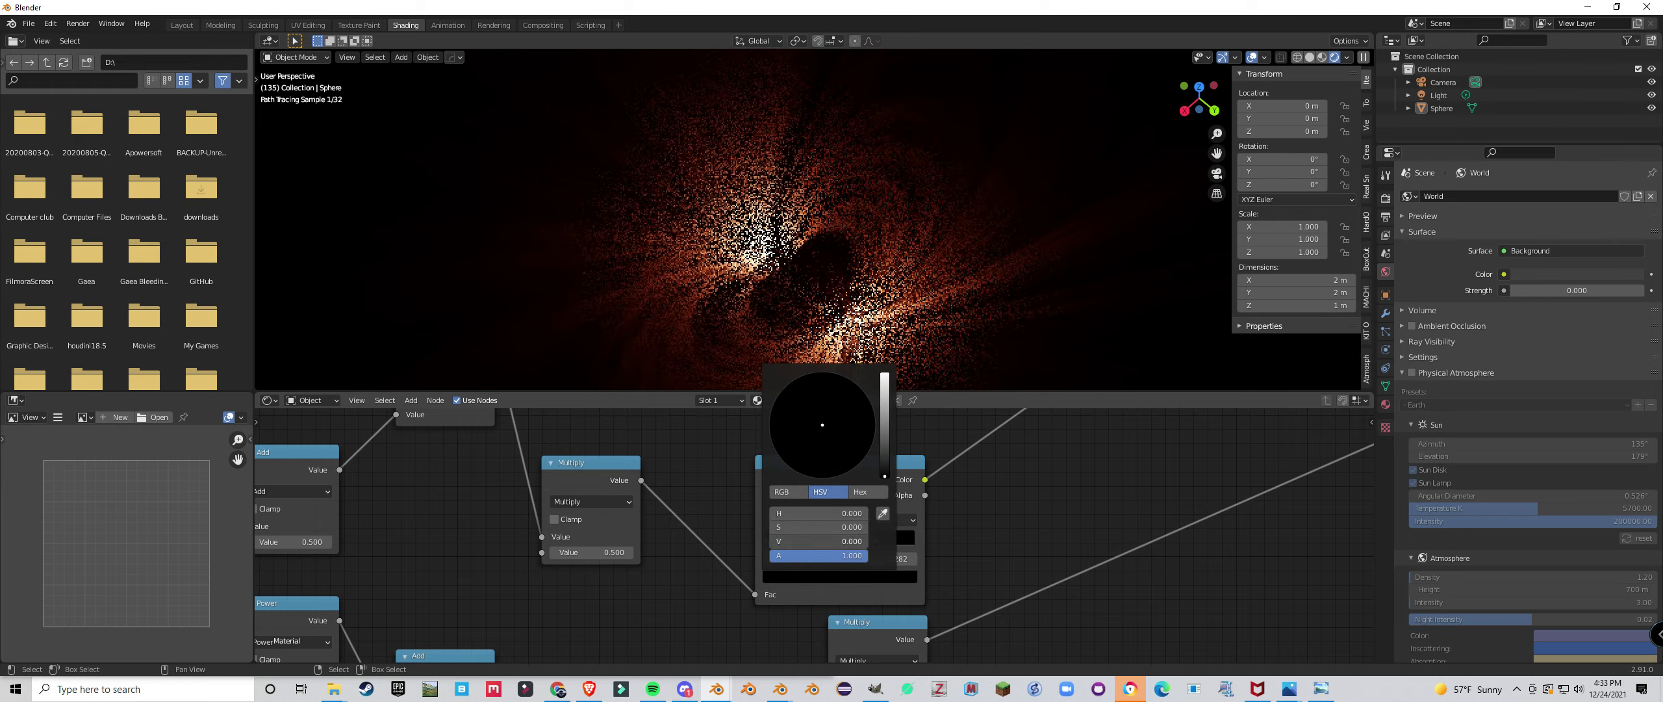
left_click_drag(808, 542, 805, 542)
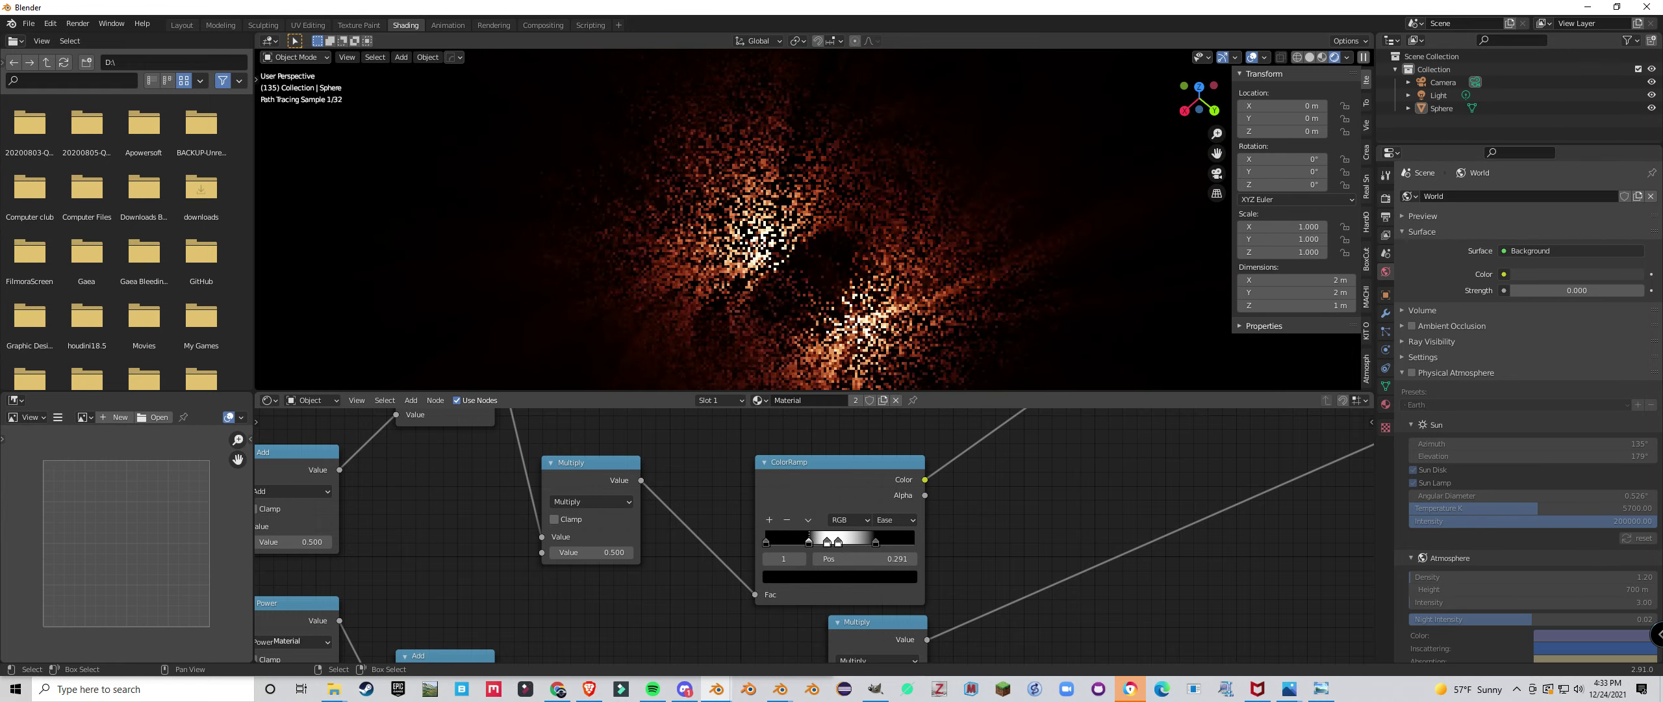
left_click(1014, 78)
Check the flare from the side and lower the Noise Texture's Roughness to about 0.675.
scroll(814, 219, "down", 4)
middle_click_drag(814, 273, 843, 185)
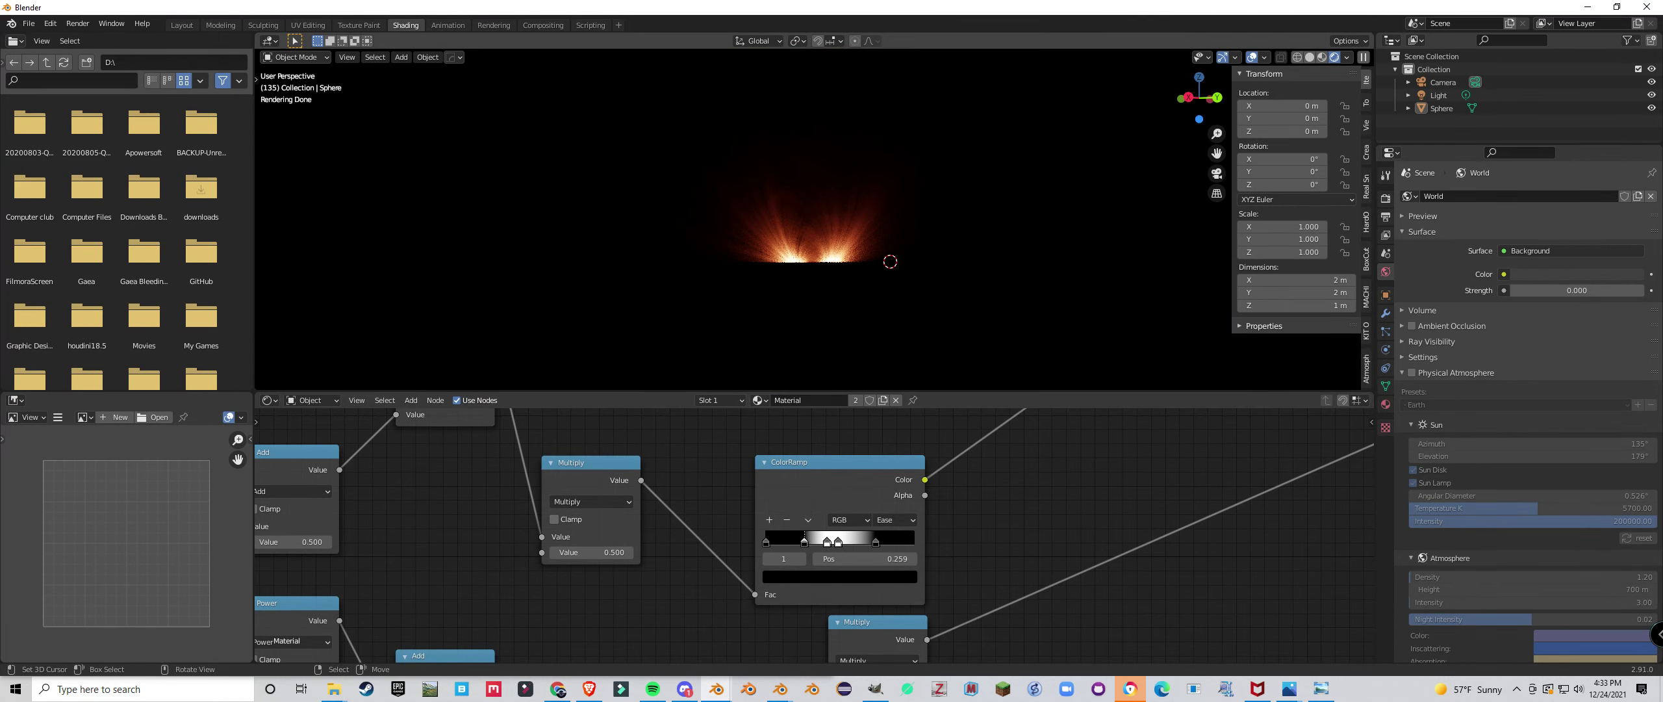
scroll(808, 219, "down", 3)
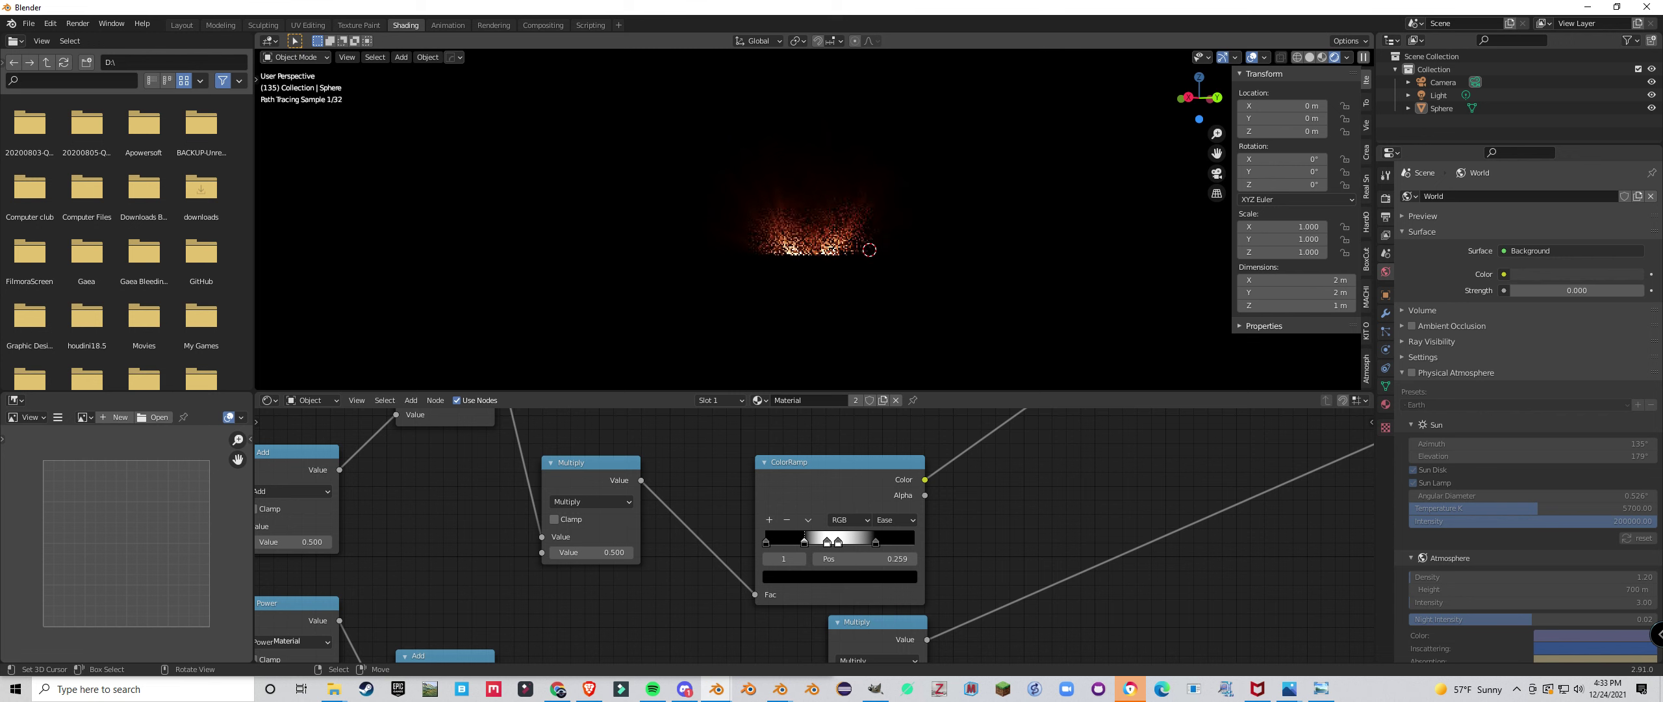
scroll(812, 532, "down", 4)
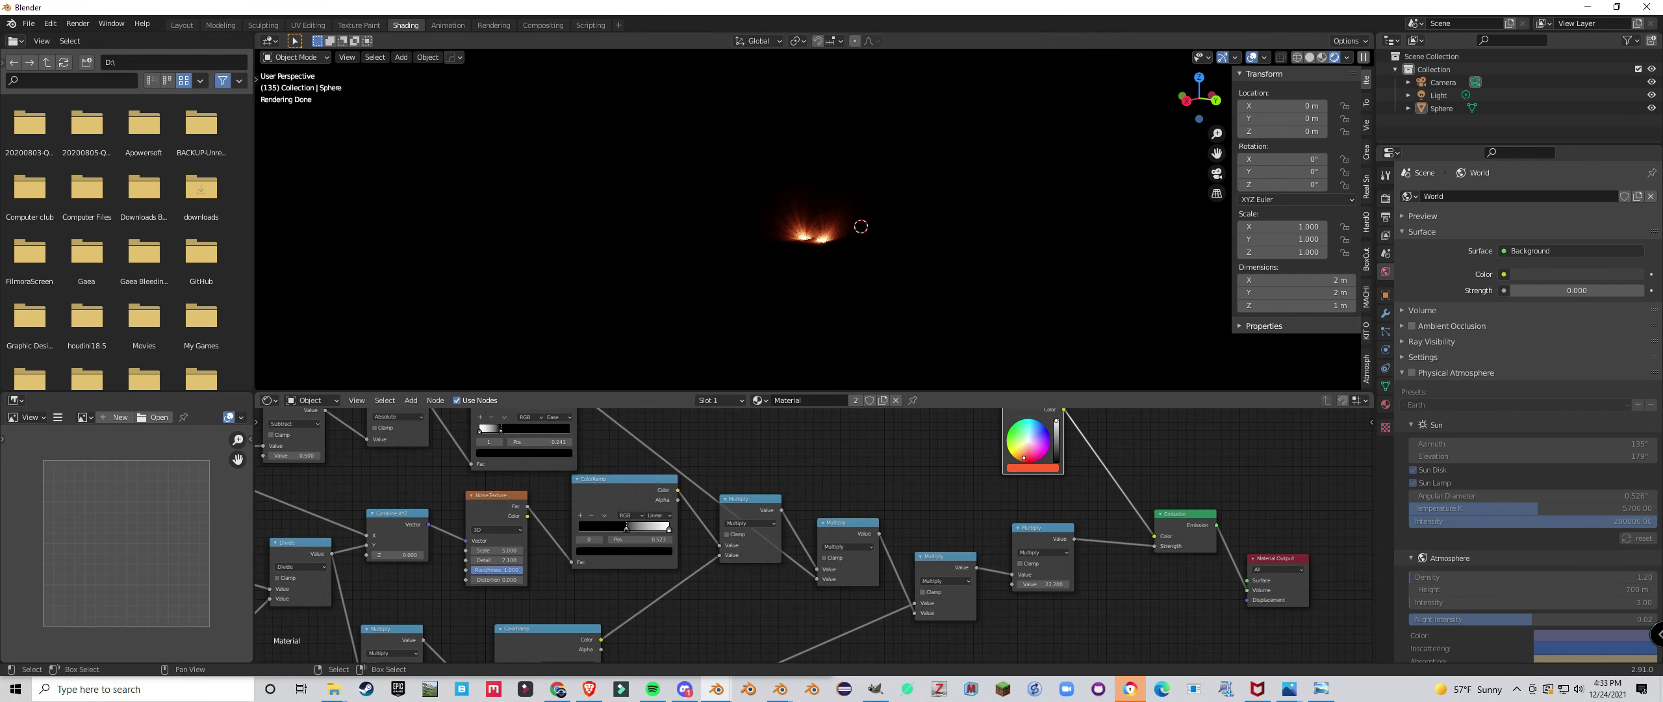
scroll(812, 533, "down", 1)
middle_click_drag(812, 533, 893, 533)
middle_click_drag(814, 219, 825, 255)
scroll(825, 255, "up", 3)
scroll(533, 574, "up", 5)
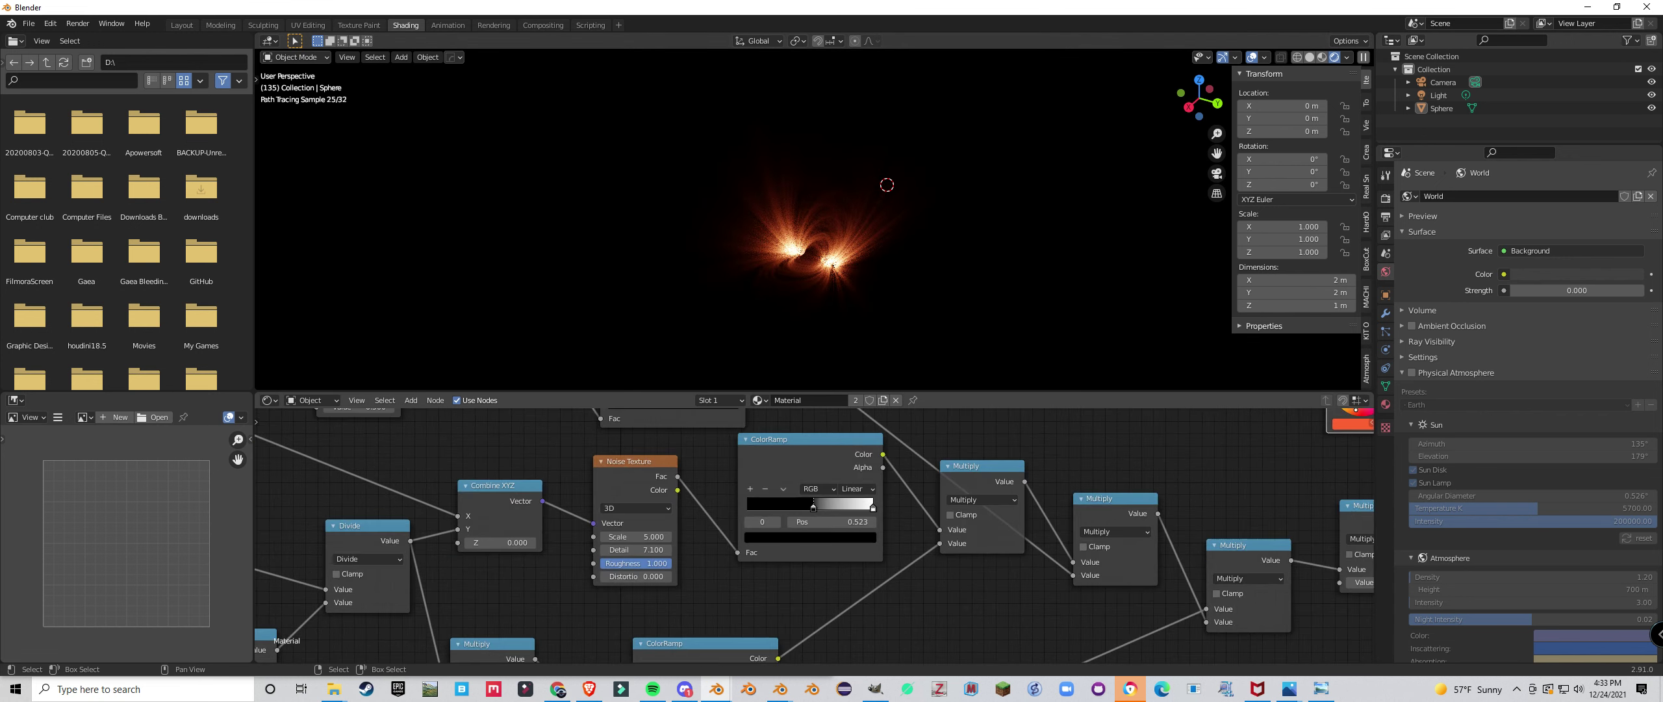
scroll(802, 540, "up", 2)
middle_click_drag(802, 540, 941, 529)
left_click_drag(761, 556, 734, 556)
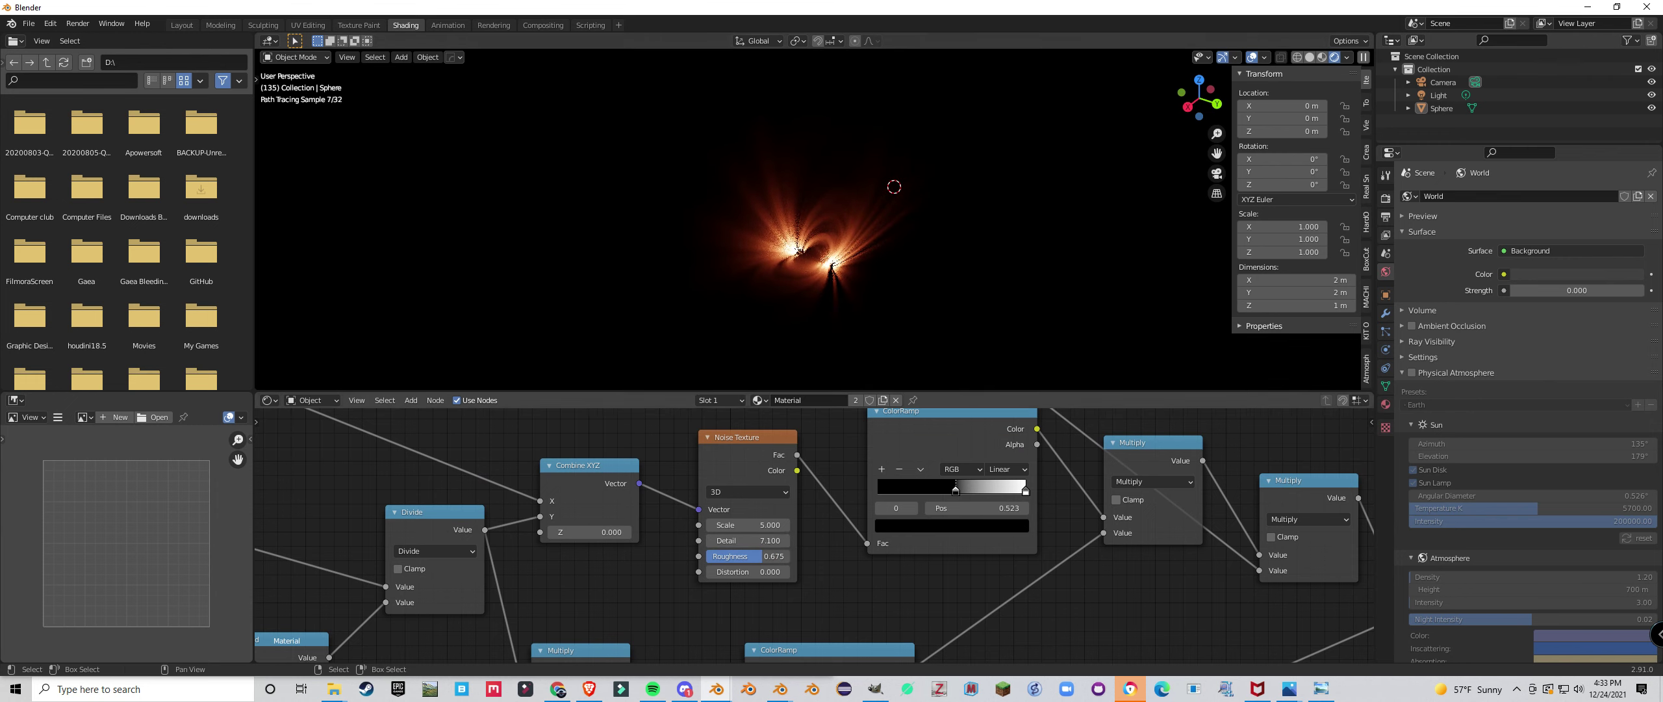
Lower the Noise Texture's Roughness slightly and dissolve the ColorRamp after it, keeping the connection to the following Multiply node.
scroll(805, 521, "down", 2)
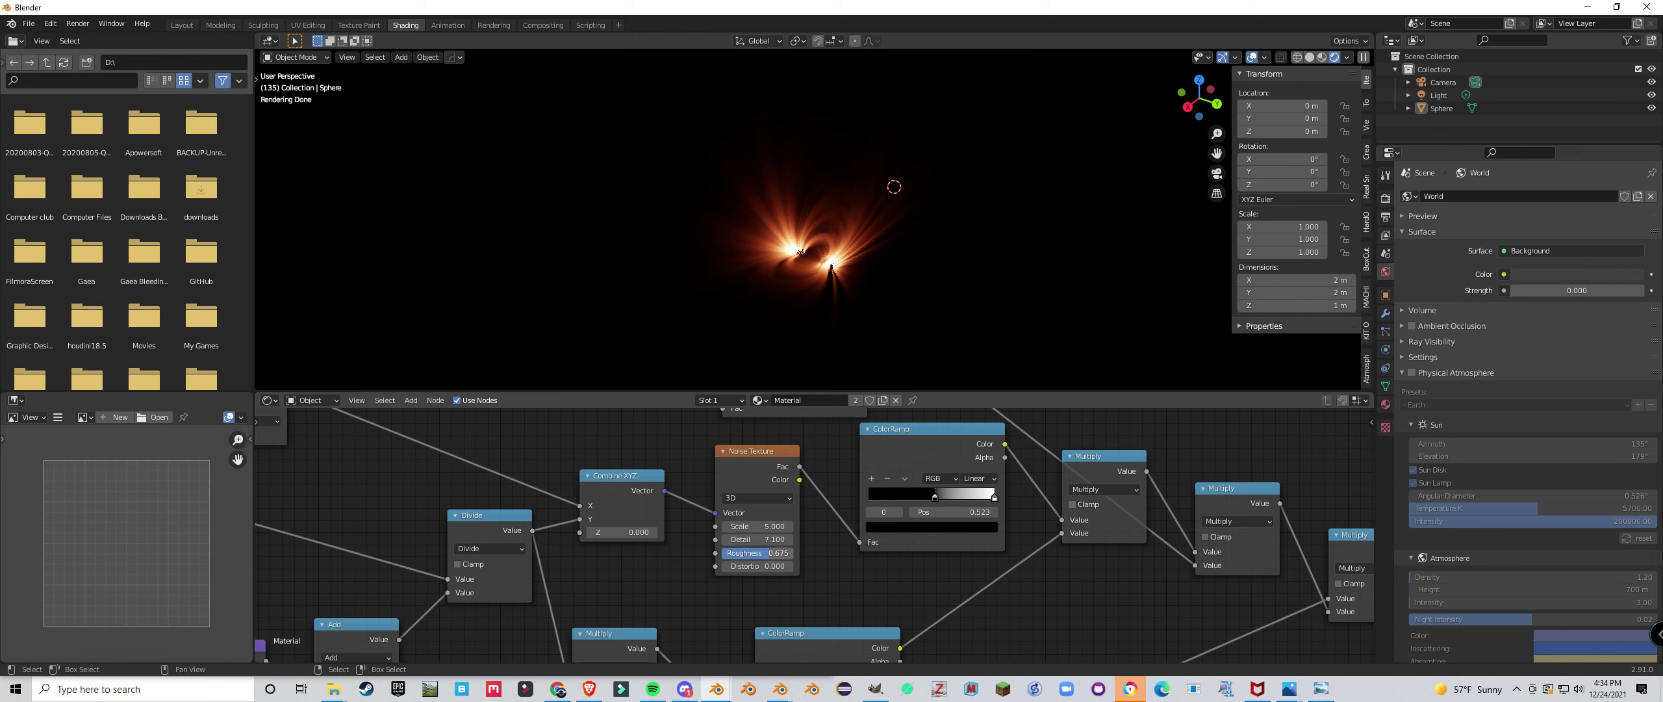
left_click_drag(754, 553, 751, 553)
left_click_drag(757, 451, 752, 431)
scroll(808, 507, "down", 6)
middle_click_drag(810, 437, 801, 527)
left_click(790, 476)
left_click_drag(789, 475, 790, 374)
left_click_drag(871, 558, 867, 530)
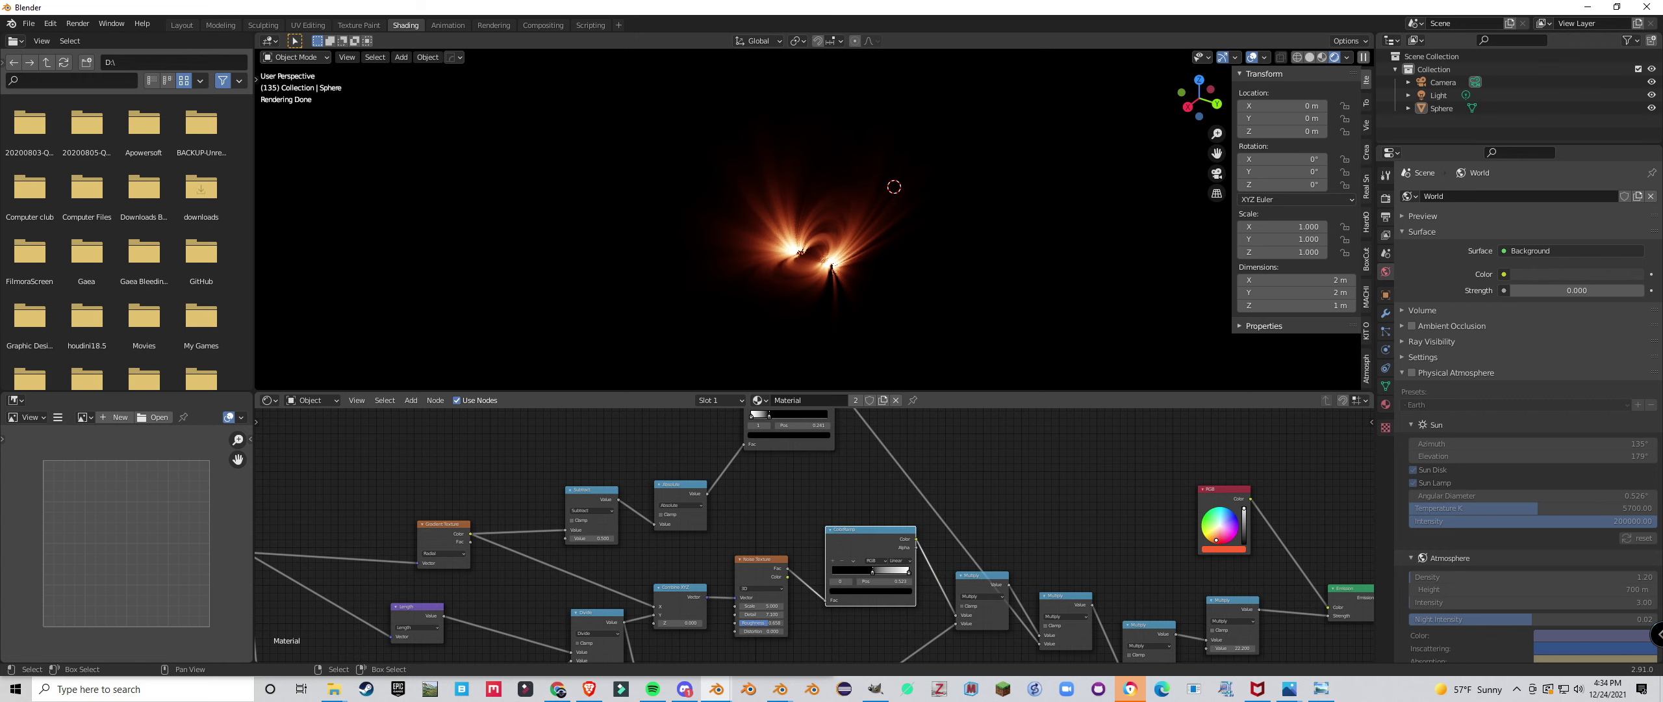
key("ctrl+x")
Insert a duplicate Multiply node between the Noise Texture and the existing Multiply, with a value of 1.5.
scroll(942, 585, "up", 2)
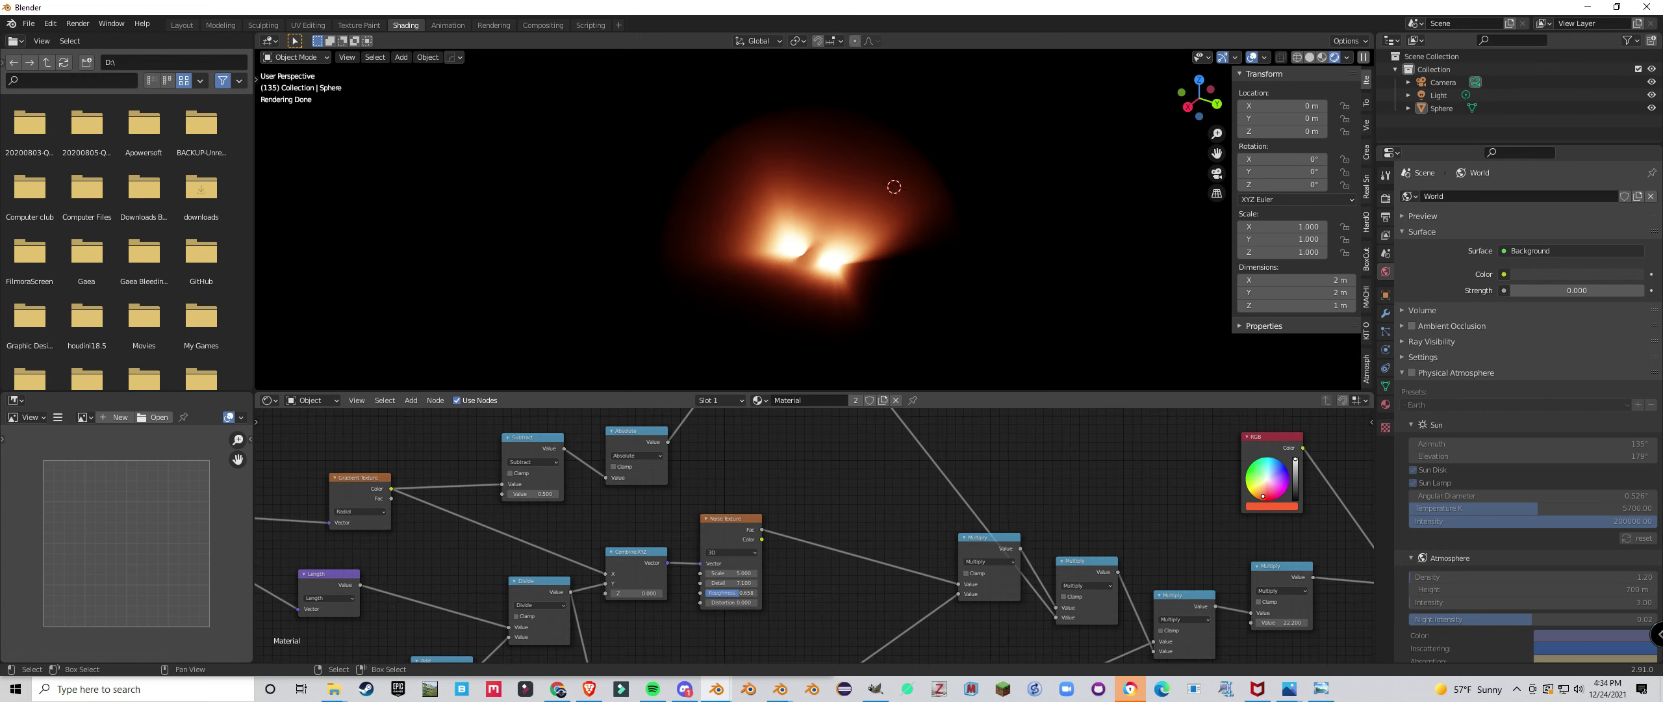
left_click(989, 552)
key("shift+d")
left_click(850, 531)
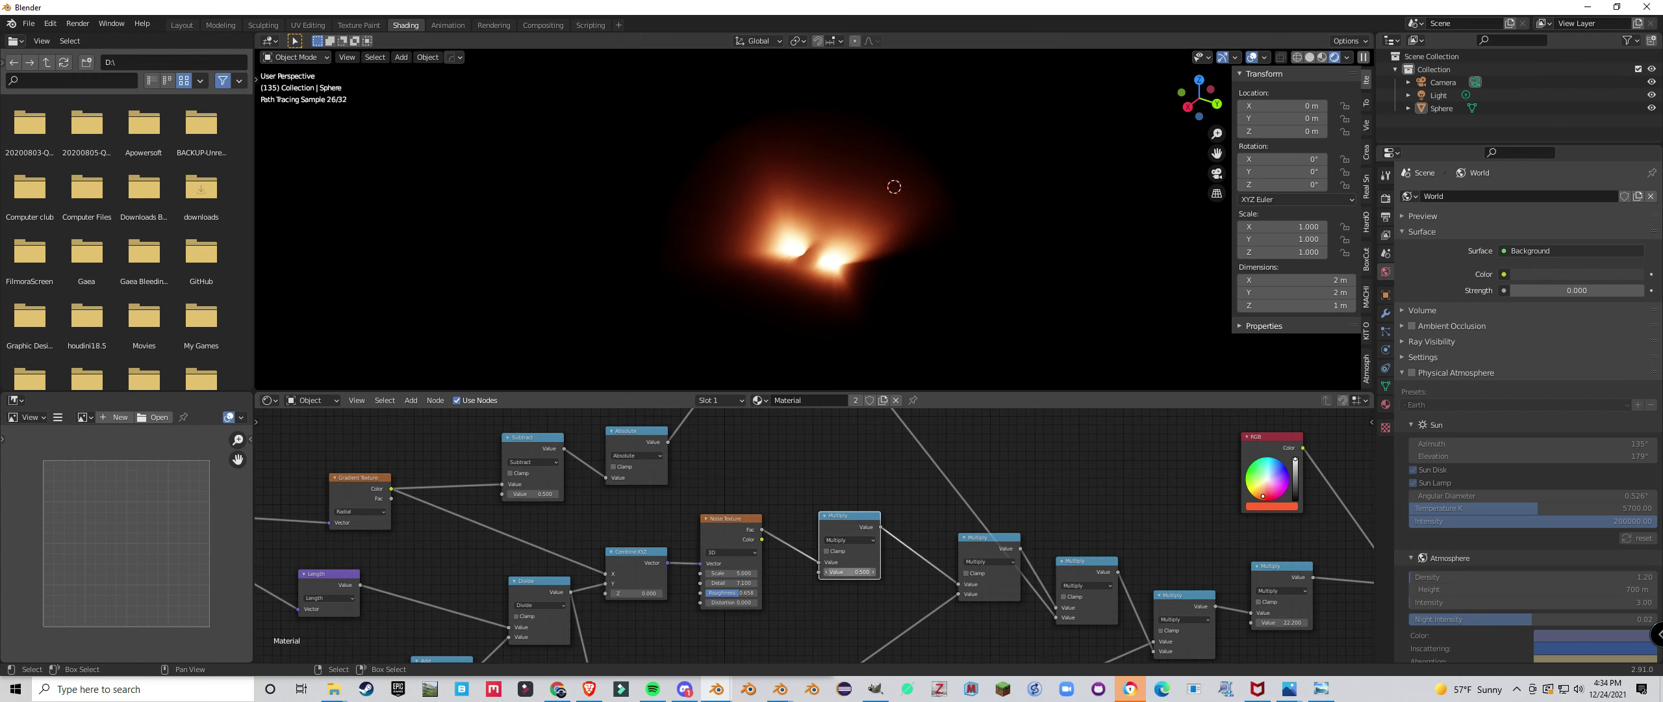
key("Return")
left_click_drag(850, 528, 822, 526)
Insert another math node after it set to Power with an exponent of about 10.8, and reduce the Multiply value to about 1.3.
key("shift+d")
left_click(920, 539)
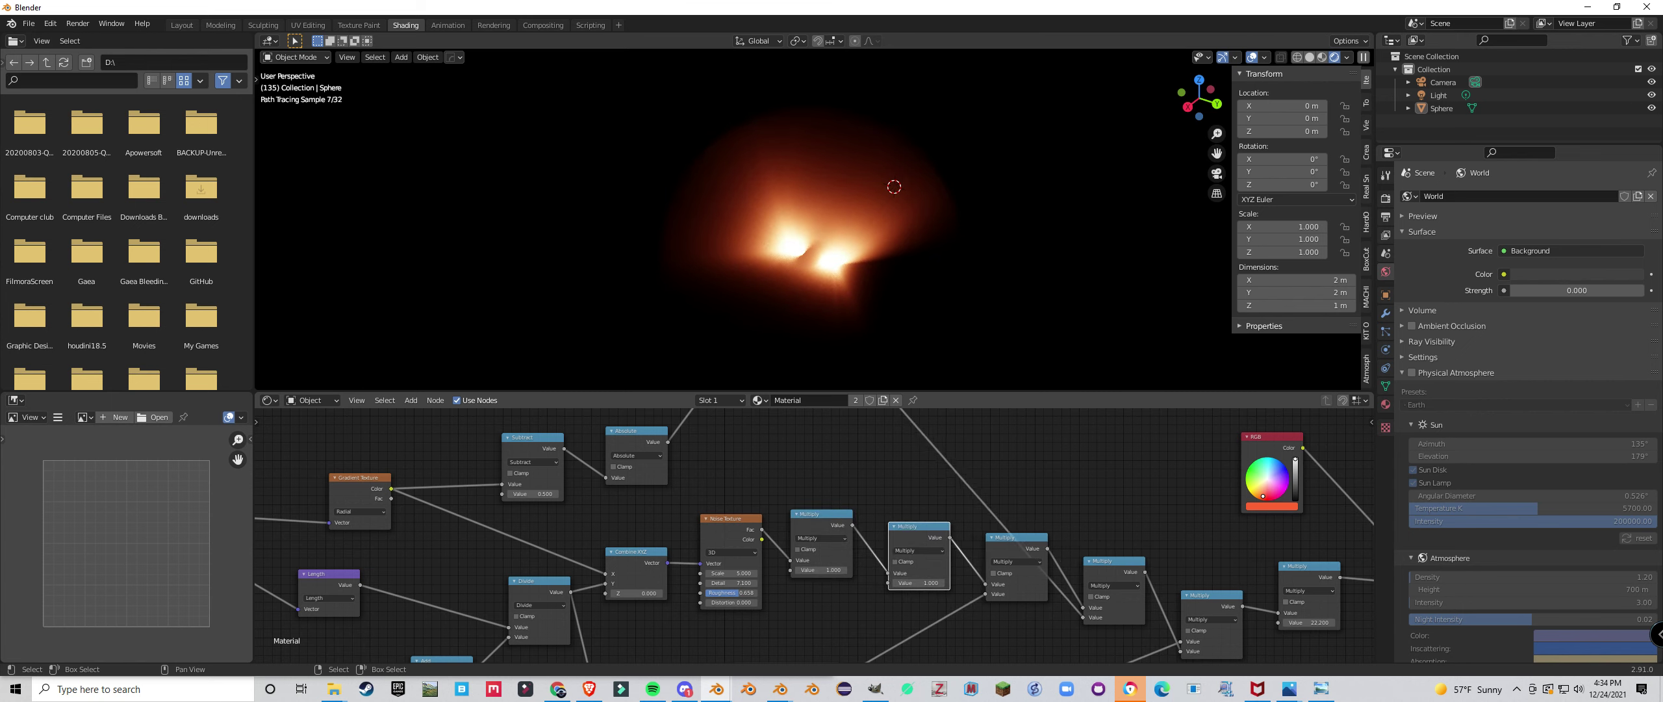
left_click(918, 550)
left_click(905, 492)
left_click_drag(919, 583, 950, 583)
left_click_drag(821, 570, 967, 582)
middle_click_drag(909, 285, 938, 263)
scroll(819, 538, "down", 2)
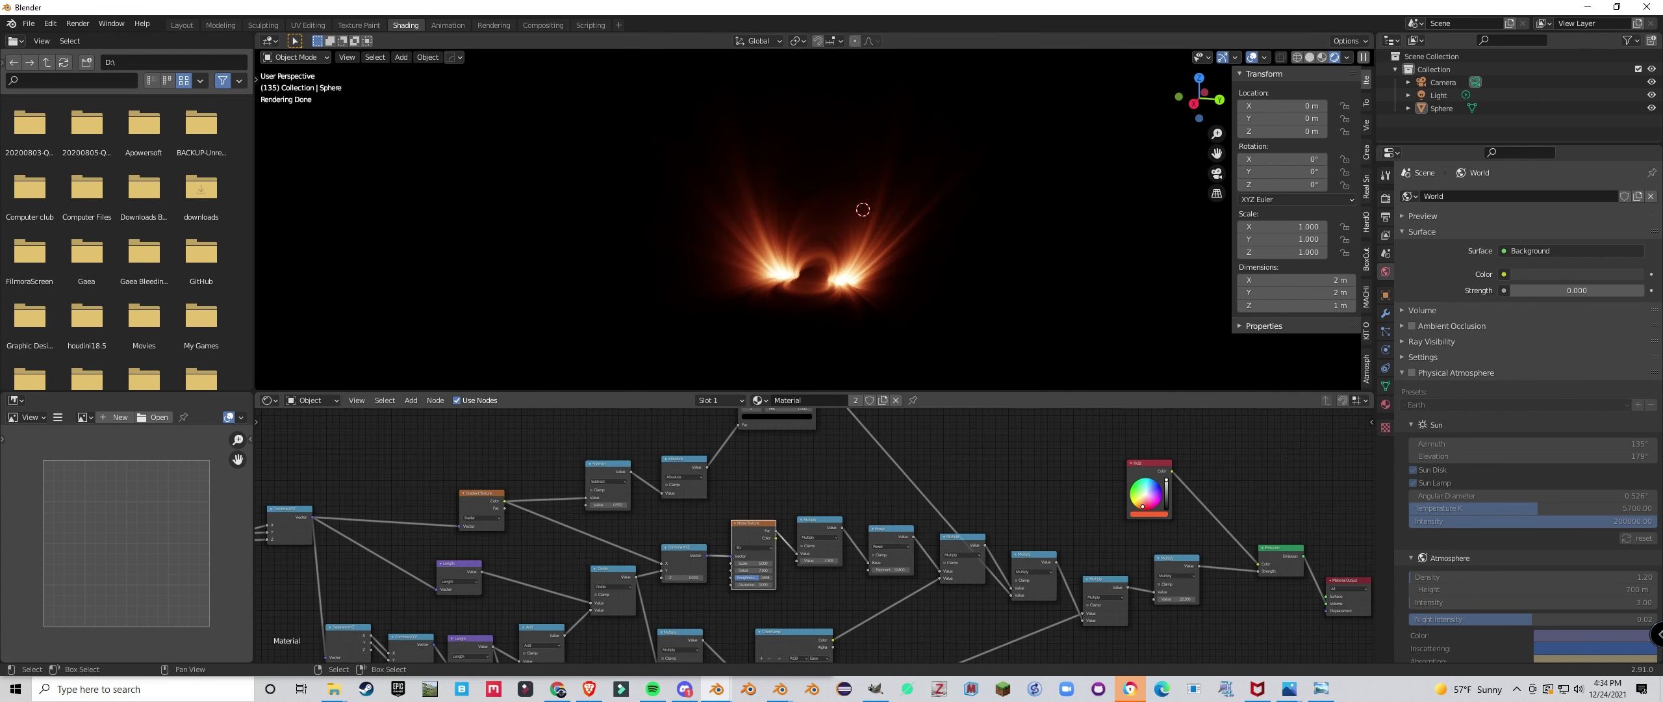
Move the noise branch up and duplicate the Noise Texture with its input link, raising the copy's Scale to about 21.9 and its Roughness to about 0.75.
key("g")
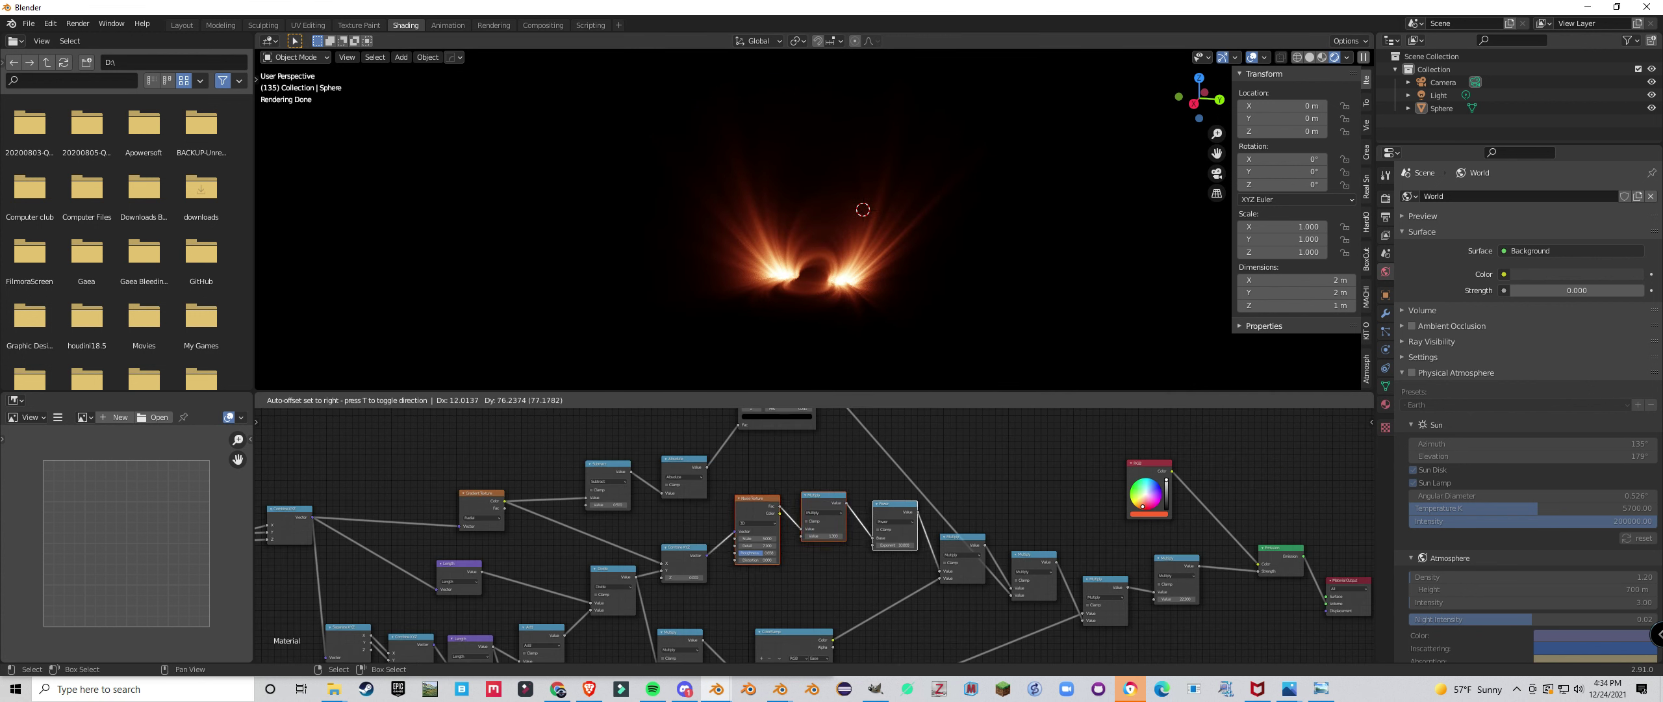
left_click(845, 513)
middle_click_drag(869, 546, 879, 434)
scroll(872, 509, "up", 1)
key("ctrl+shift+d")
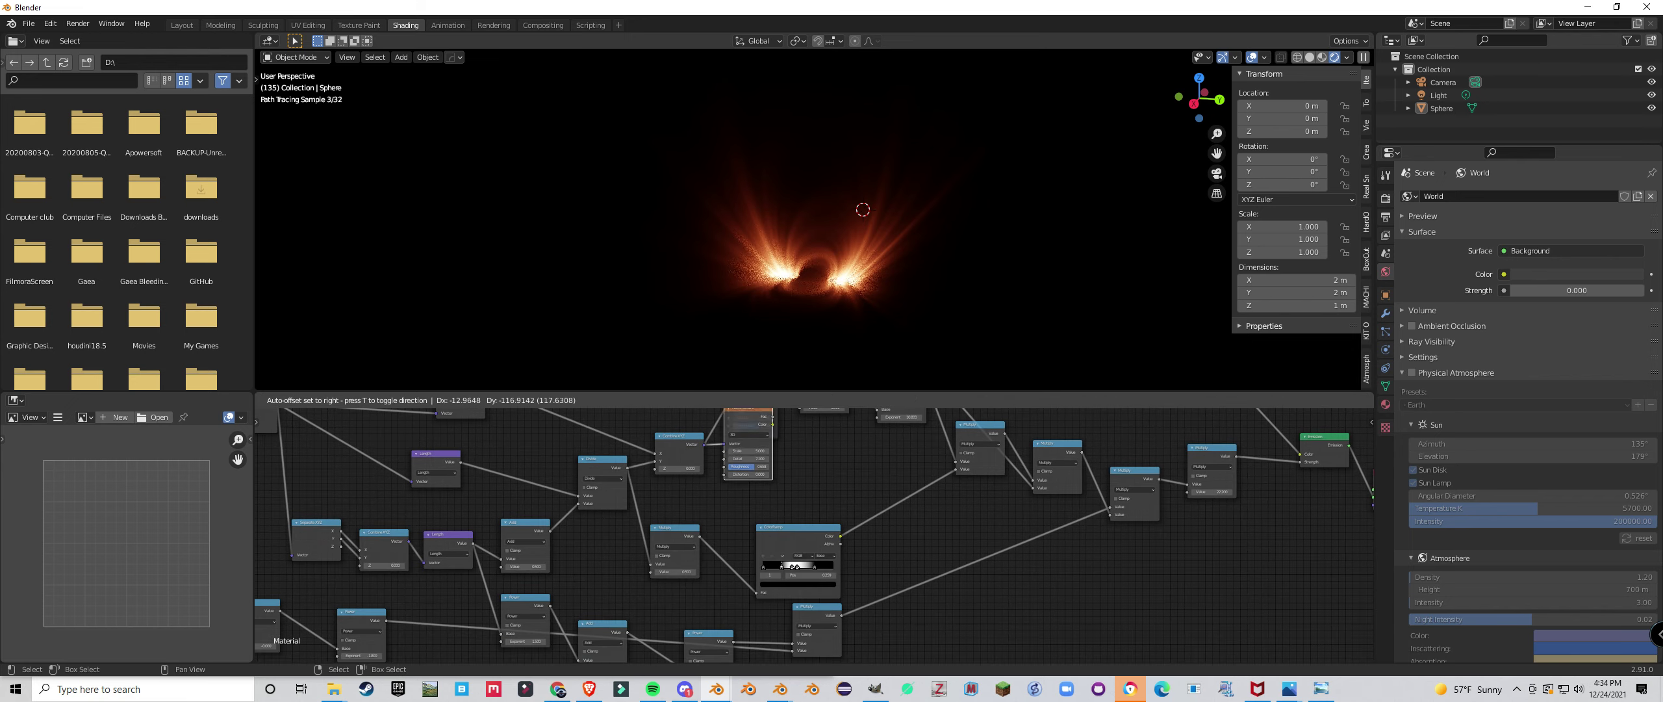
left_click(780, 495)
left_click_drag(748, 481, 794, 480)
left_click_drag(750, 497, 756, 497)
Duplicate the Multiply and Power nodes below the originals and feed the second Noise Texture through them.
middle_click_drag(756, 496, 737, 545)
right_click(798, 392)
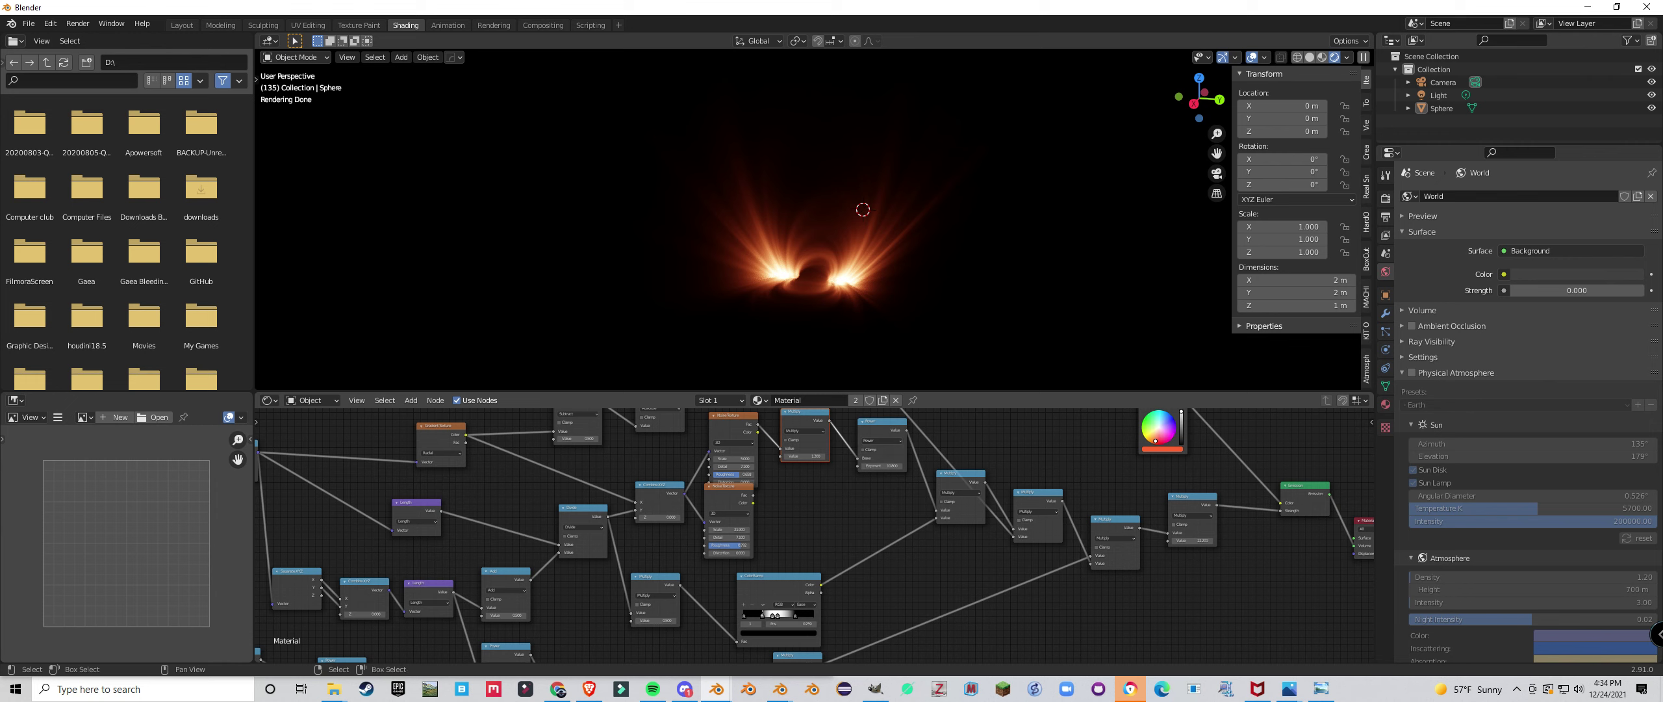
key("shift+d")
left_click_drag(728, 485, 729, 497)
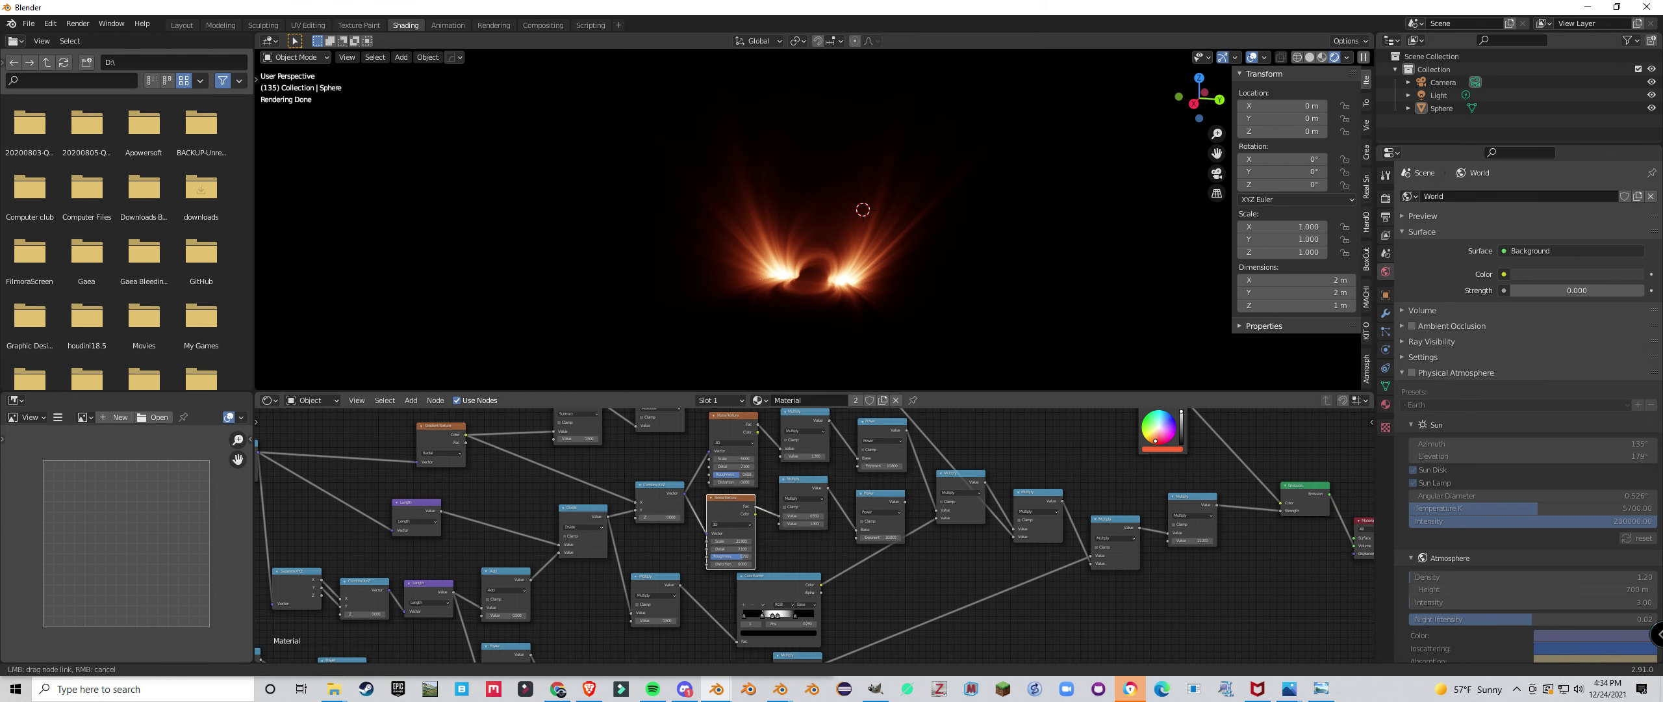
scroll(942, 445, "up", 3)
left_click(838, 526)
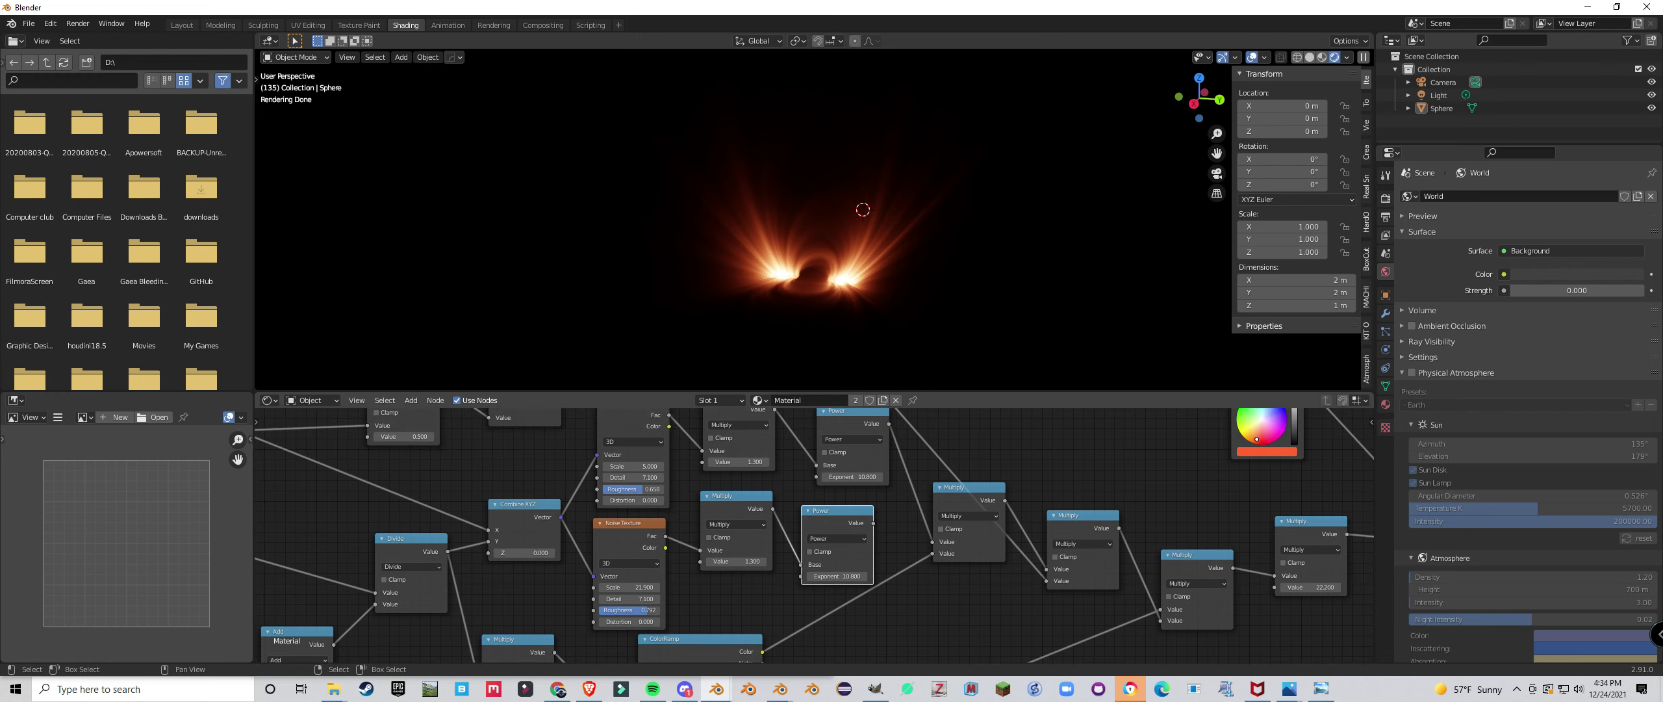
Add a duplicate Multiply node that combines the two Power outputs before the mask multiplication.
key("shift+d")
left_click(917, 472)
left_click_drag(838, 521, 930, 532)
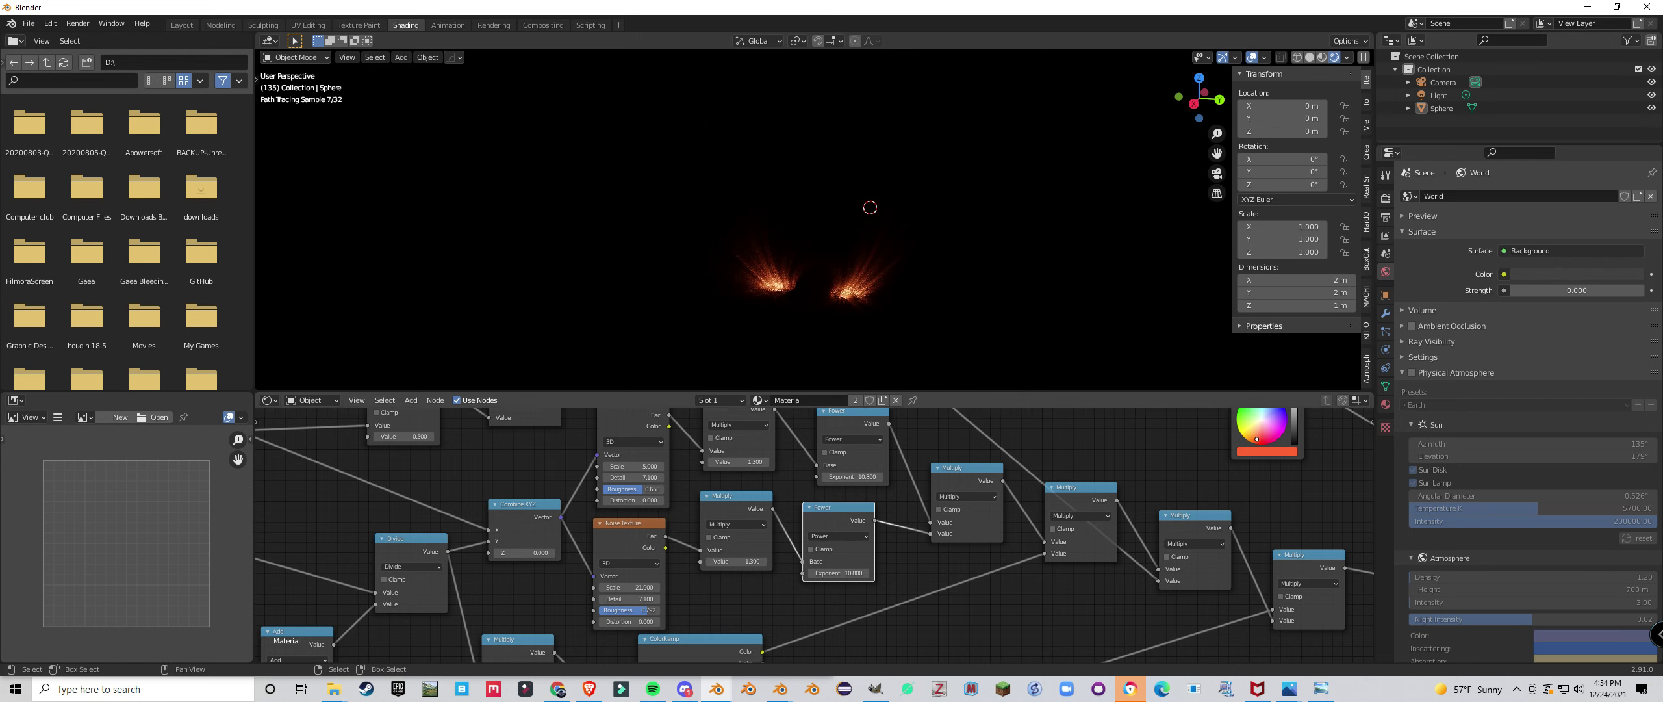
middle_click_drag(931, 532, 925, 520)
Raise the second noise branch's Multiply value to 1.7 and check the flare from another side.
left_click_drag(731, 548, 750, 547)
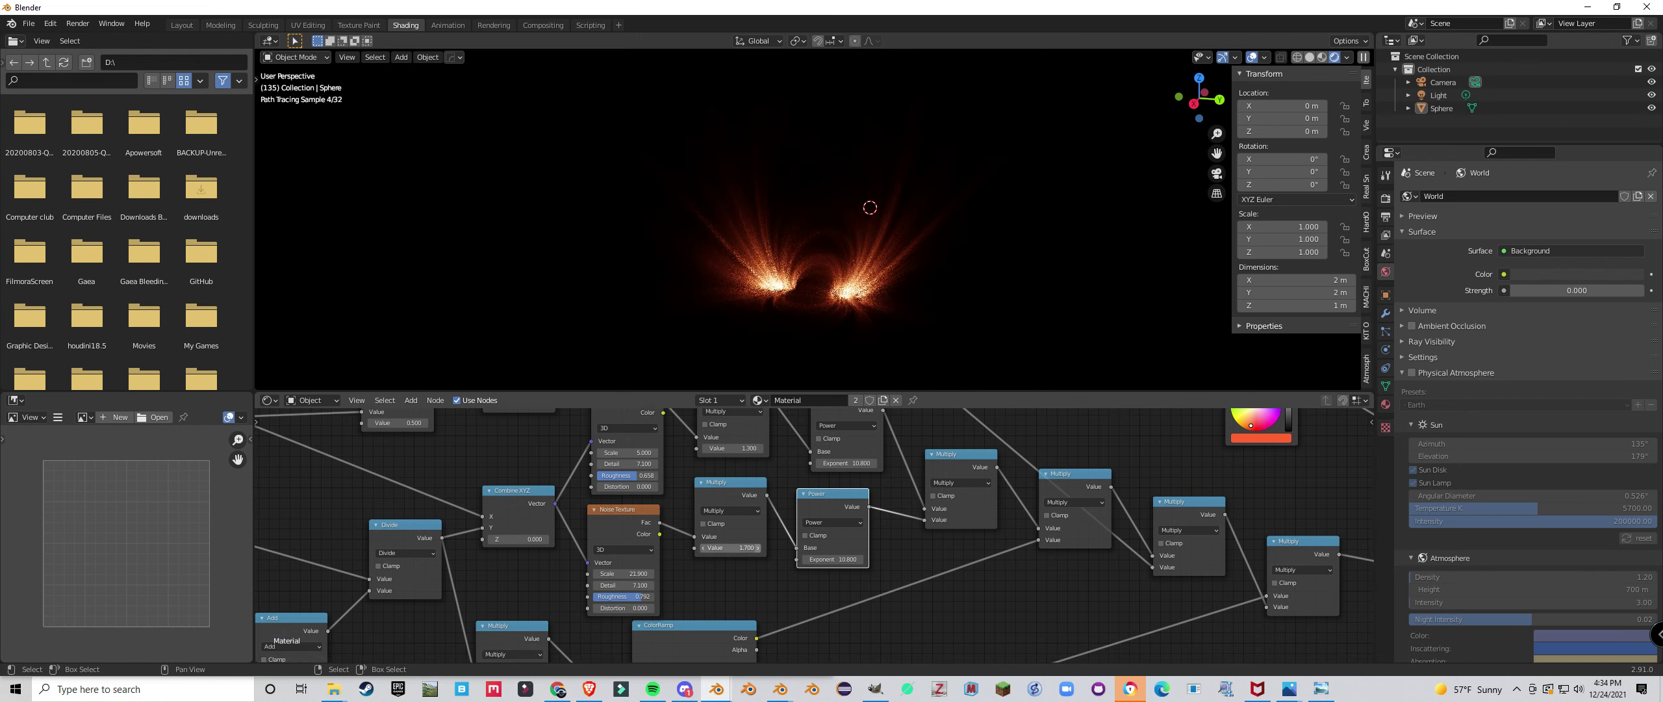
middle_click_drag(898, 211, 1206, 338)
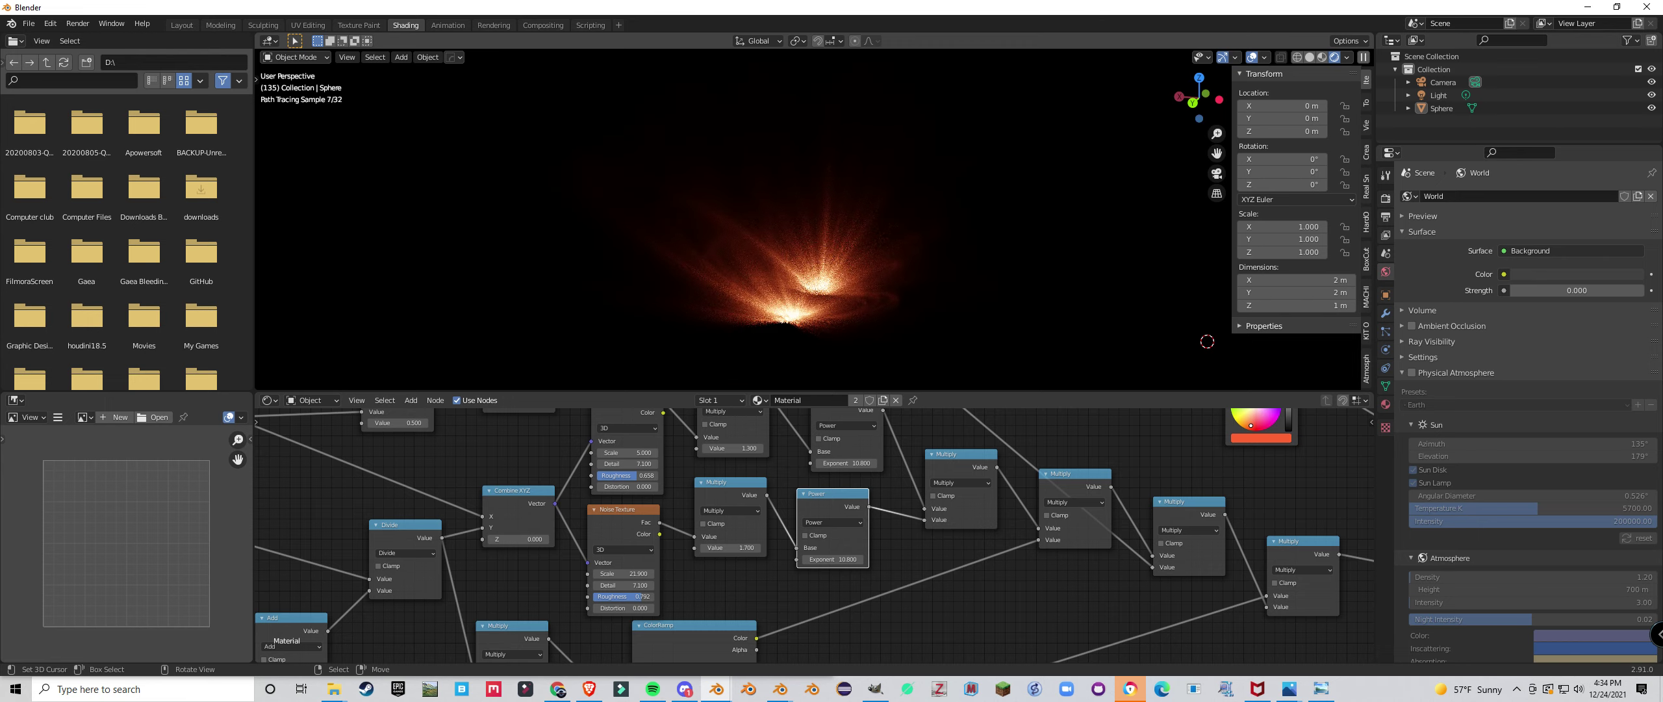
scroll(823, 534, "down", 1)
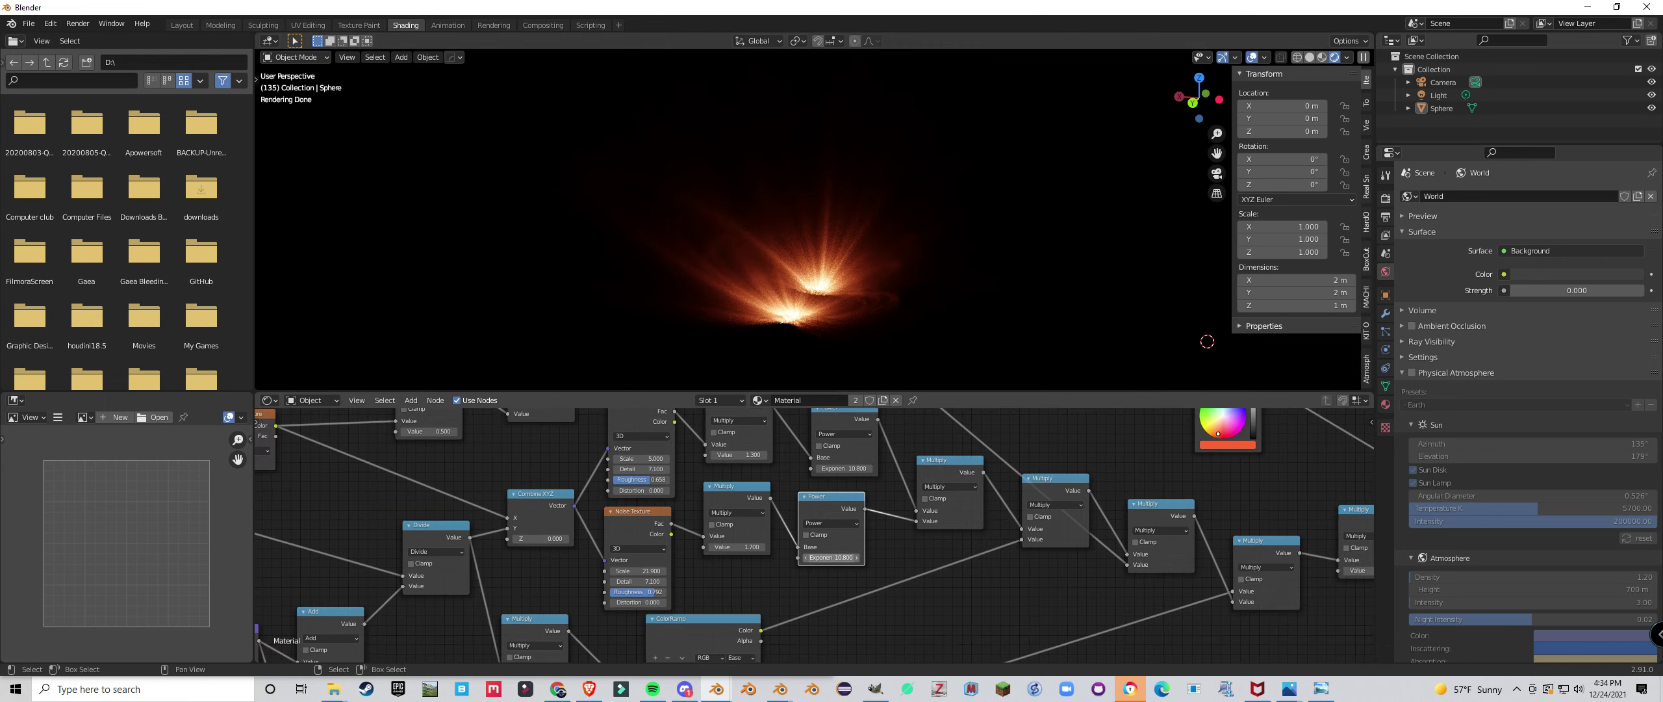
Set the second branch's Power exponent to about 13.5 and the first branch's exponent to 7.3.
left_click_drag(832, 557, 882, 557)
left_click_drag(845, 469, 811, 468)
scroll(832, 273, "down", 5)
middle_click_drag(832, 272, 766, 275)
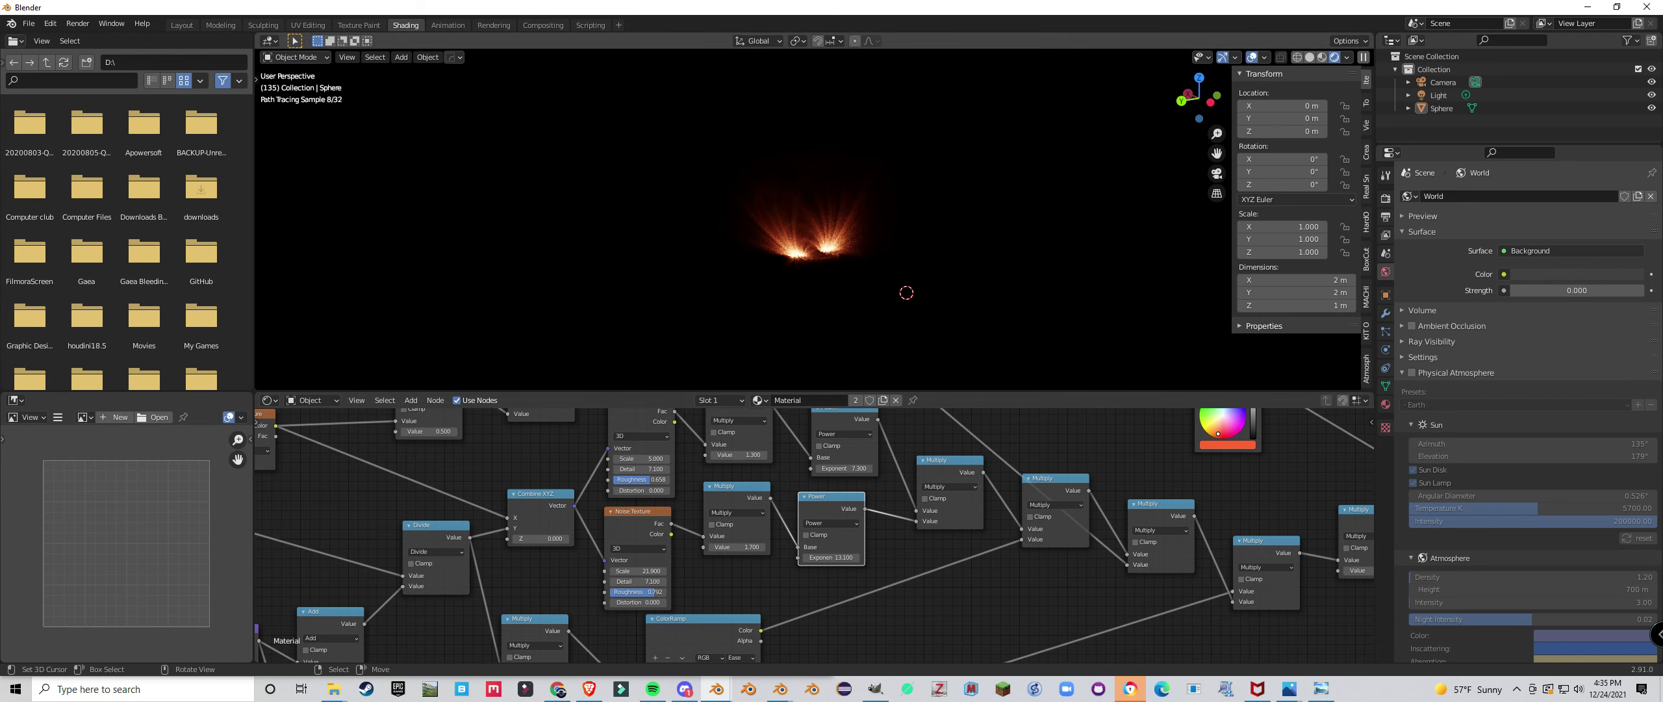
Raise the second branch's Multiply value to 1.9, lower its Noise Texture Scale to about 17.2, and view the flare from above.
left_click_drag(736, 547, 743, 547)
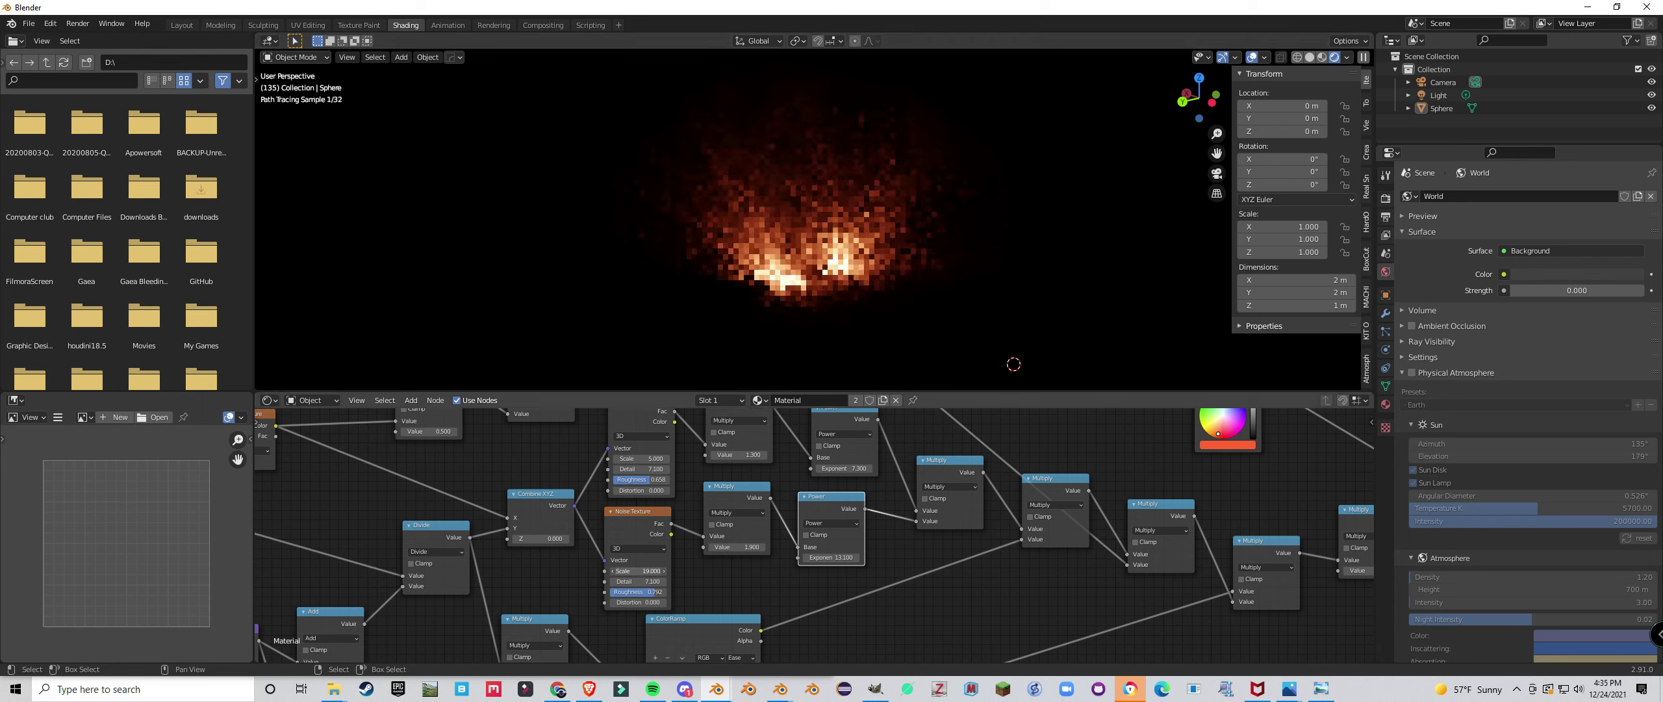
scroll(814, 234, "down", 3)
middle_click_drag(814, 234, 709, 252)
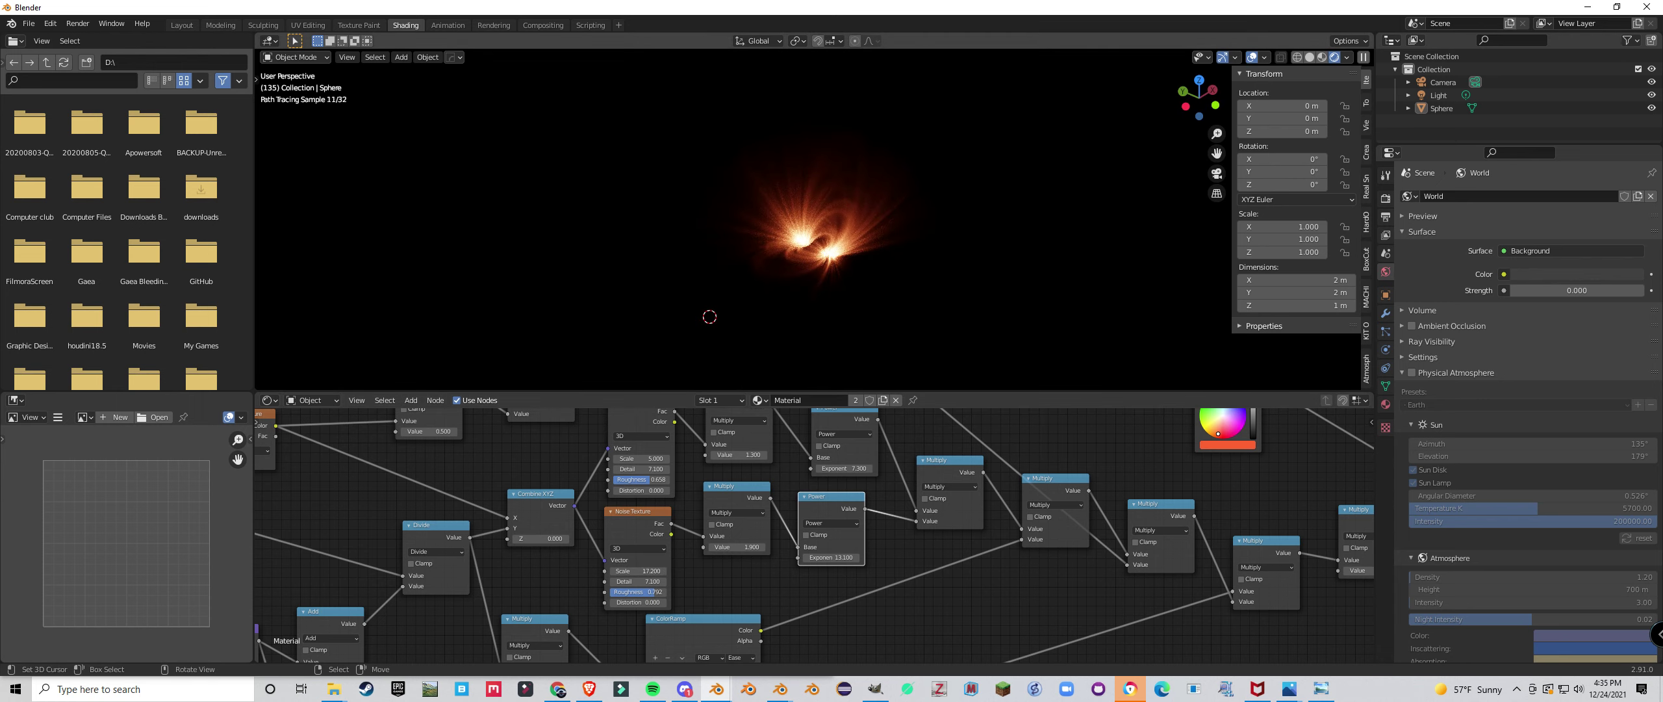
middle_click_drag(699, 314, 682, 296)
middle_click_drag(820, 247, 800, 254)
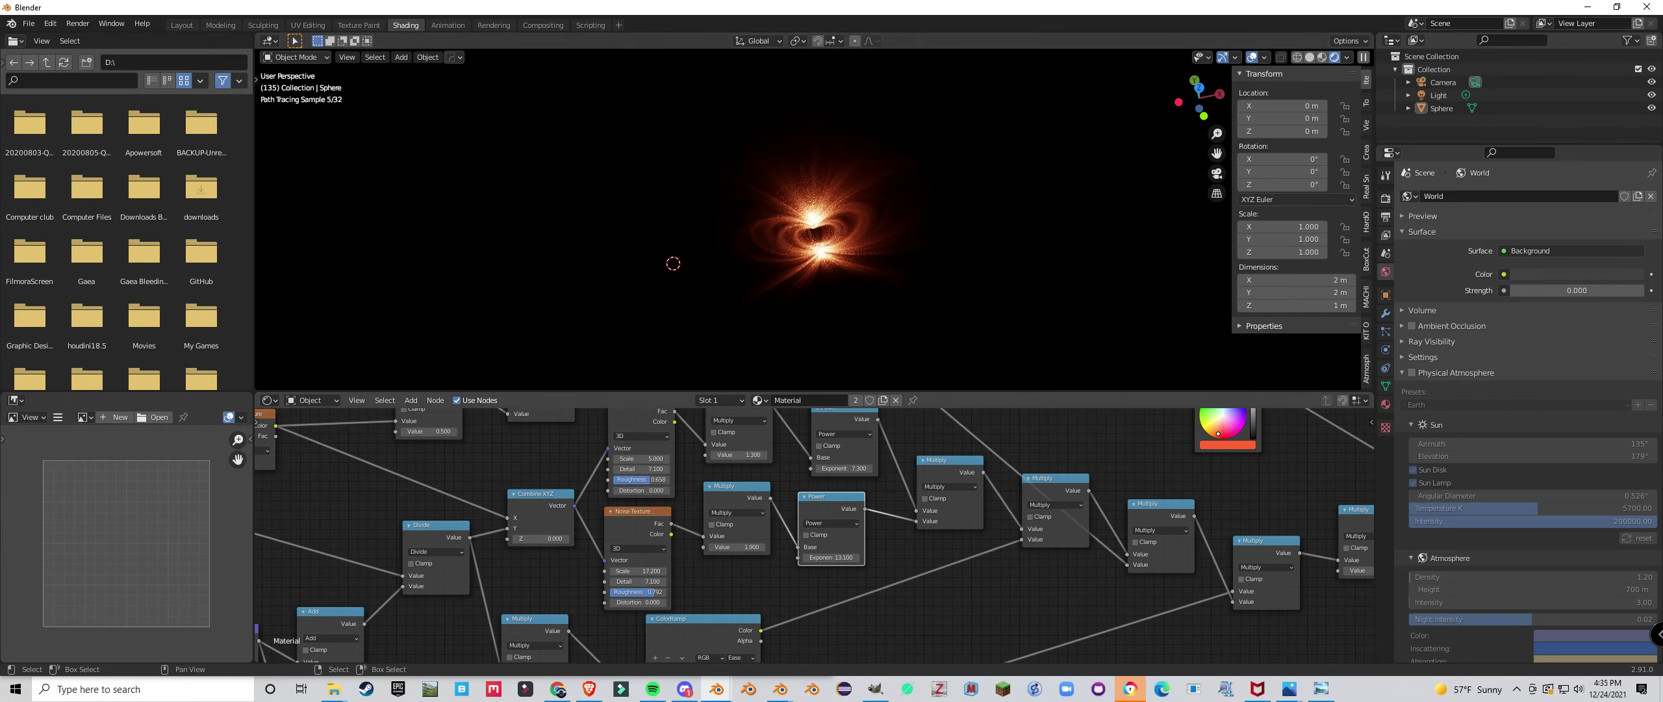
Shift the RGB node's colour to a slightly deeper orange-red and inspect the flare from different angles and distances.
scroll(1127, 419, "down", 2)
middle_click_drag(1128, 419, 814, 520)
scroll(816, 518, "up", 10)
left_click_drag(980, 537, 980, 540)
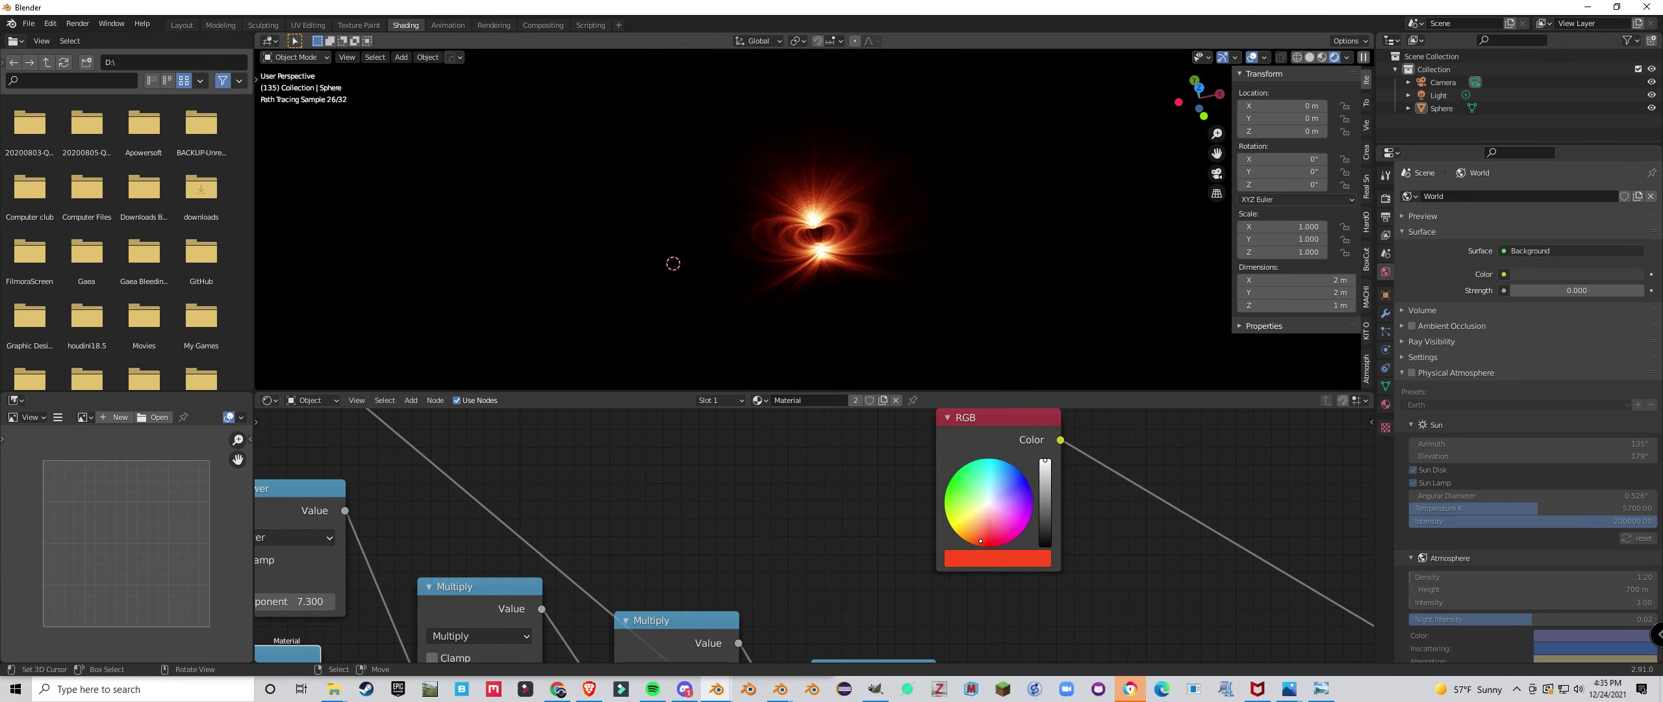
middle_click_drag(697, 223, 775, 306)
scroll(820, 231, "up", 4)
scroll(789, 243, "up", 2)
scroll(783, 279, "down", 4)
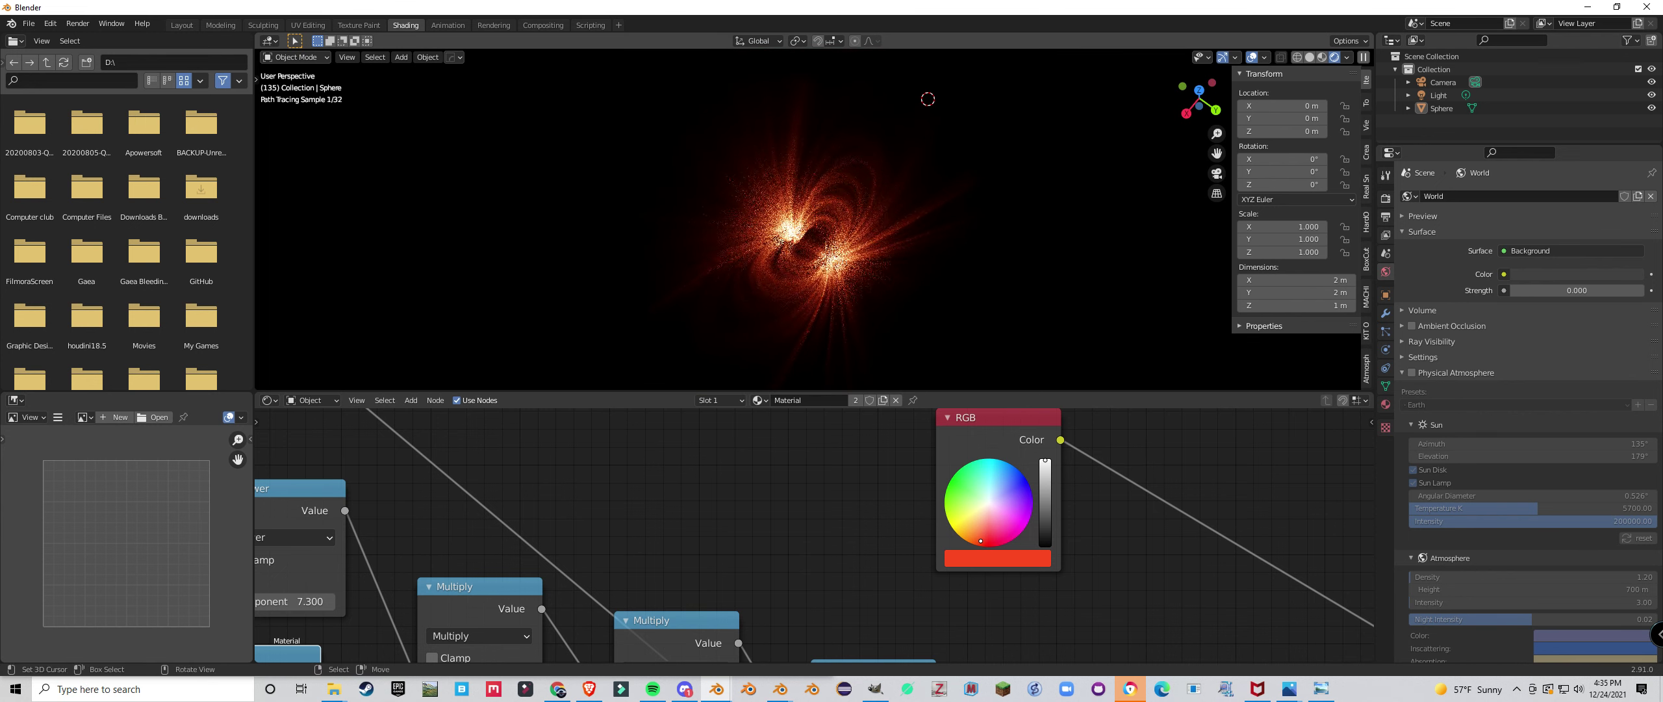
Move the Texture Coordinate and Scale nodes farther from the first Separate XYZ node to make room between them.
key("Home")
scroll(423, 533, "down", 6)
middle_click_drag(422, 533, 1137, 519)
scroll(1137, 519, "up", 6)
left_click_drag(657, 484, 495, 475)
left_click_drag(794, 493, 611, 472)
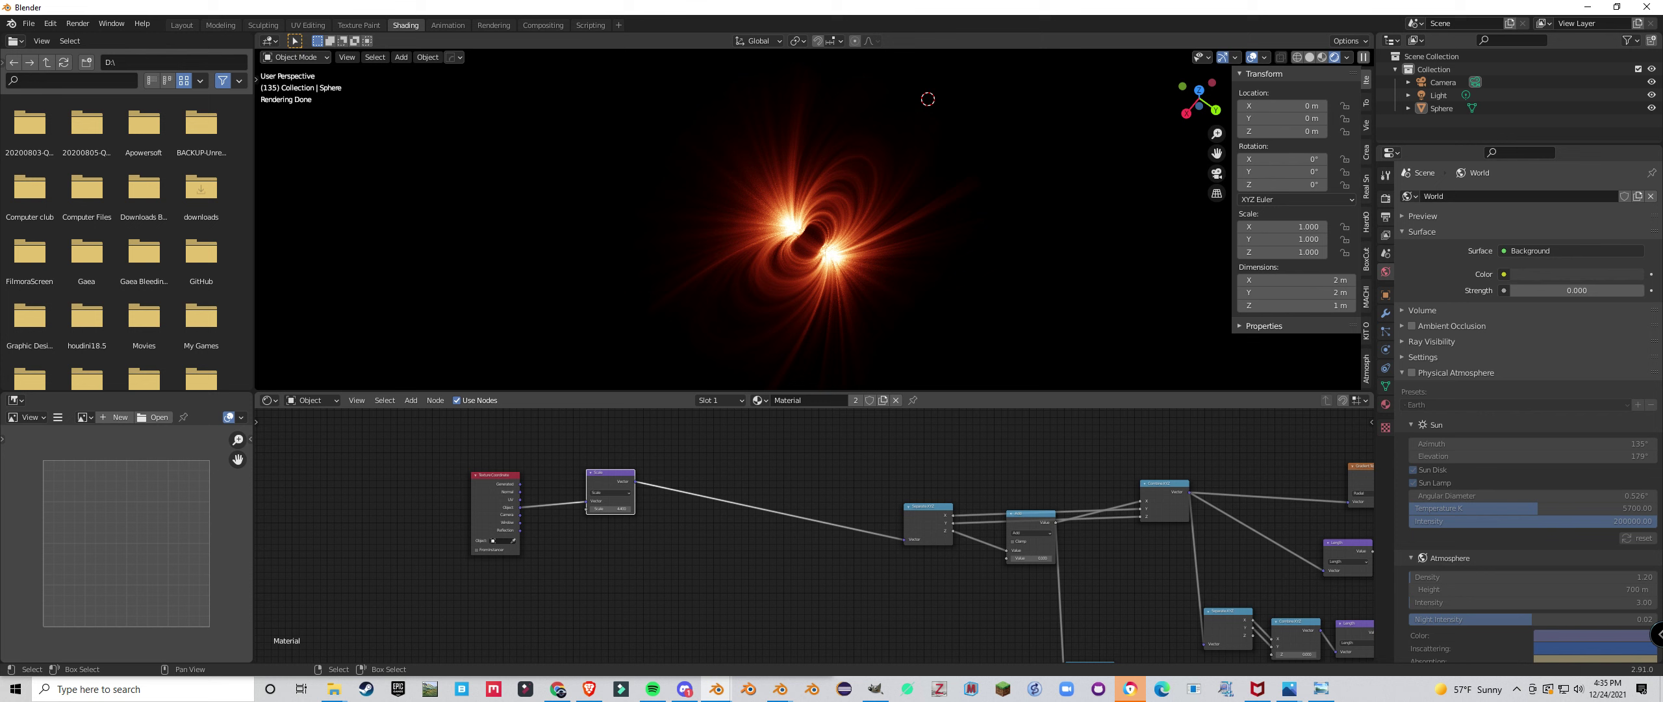
middle_click_drag(688, 311, 709, 279)
middle_click_drag(929, 520, 998, 480)
scroll(877, 516, "up", 4)
left_click(896, 501)
scroll(896, 503, "down", 4)
scroll(1016, 519, "up", 1)
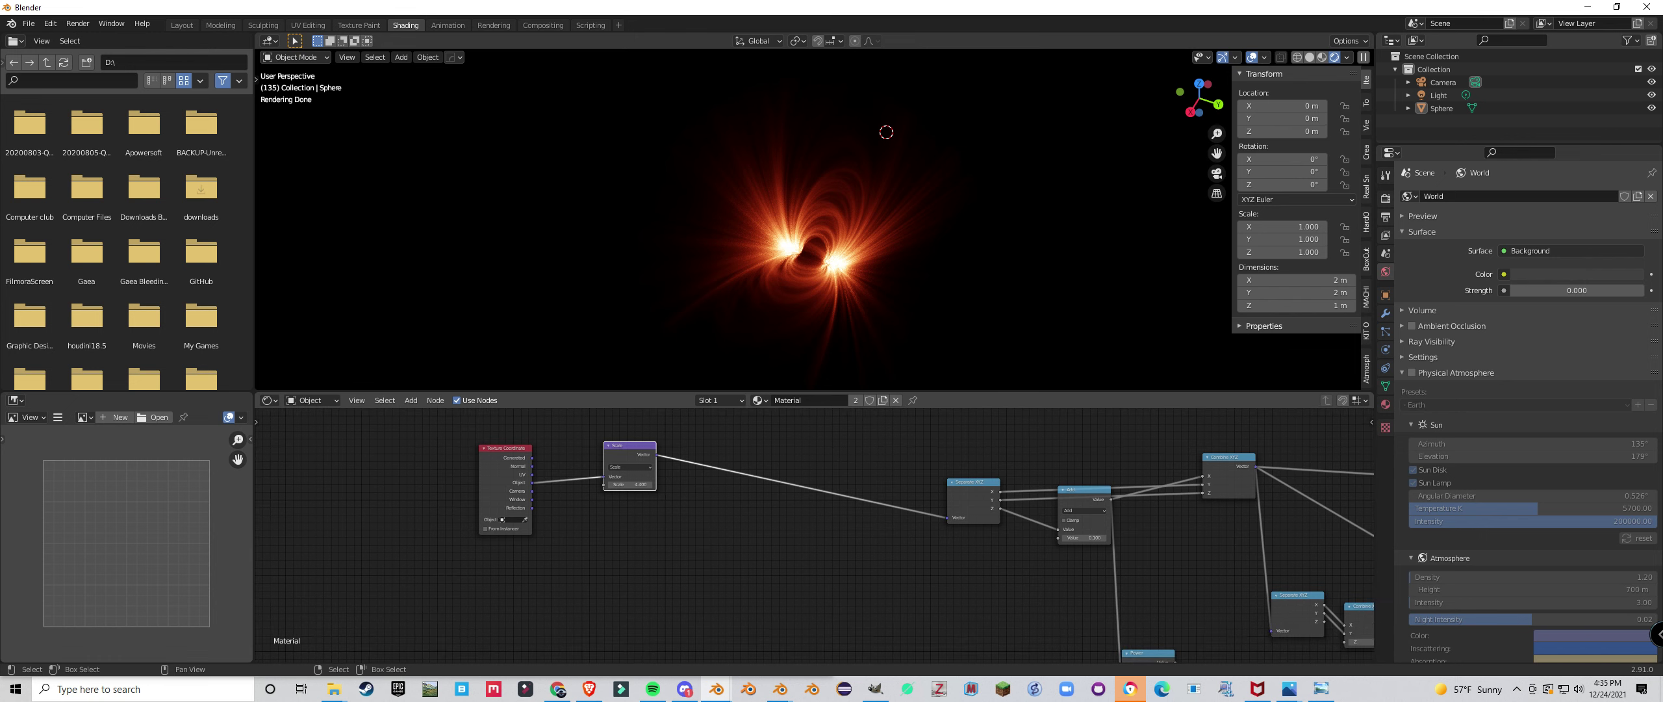
left_click_drag(629, 446, 430, 482)
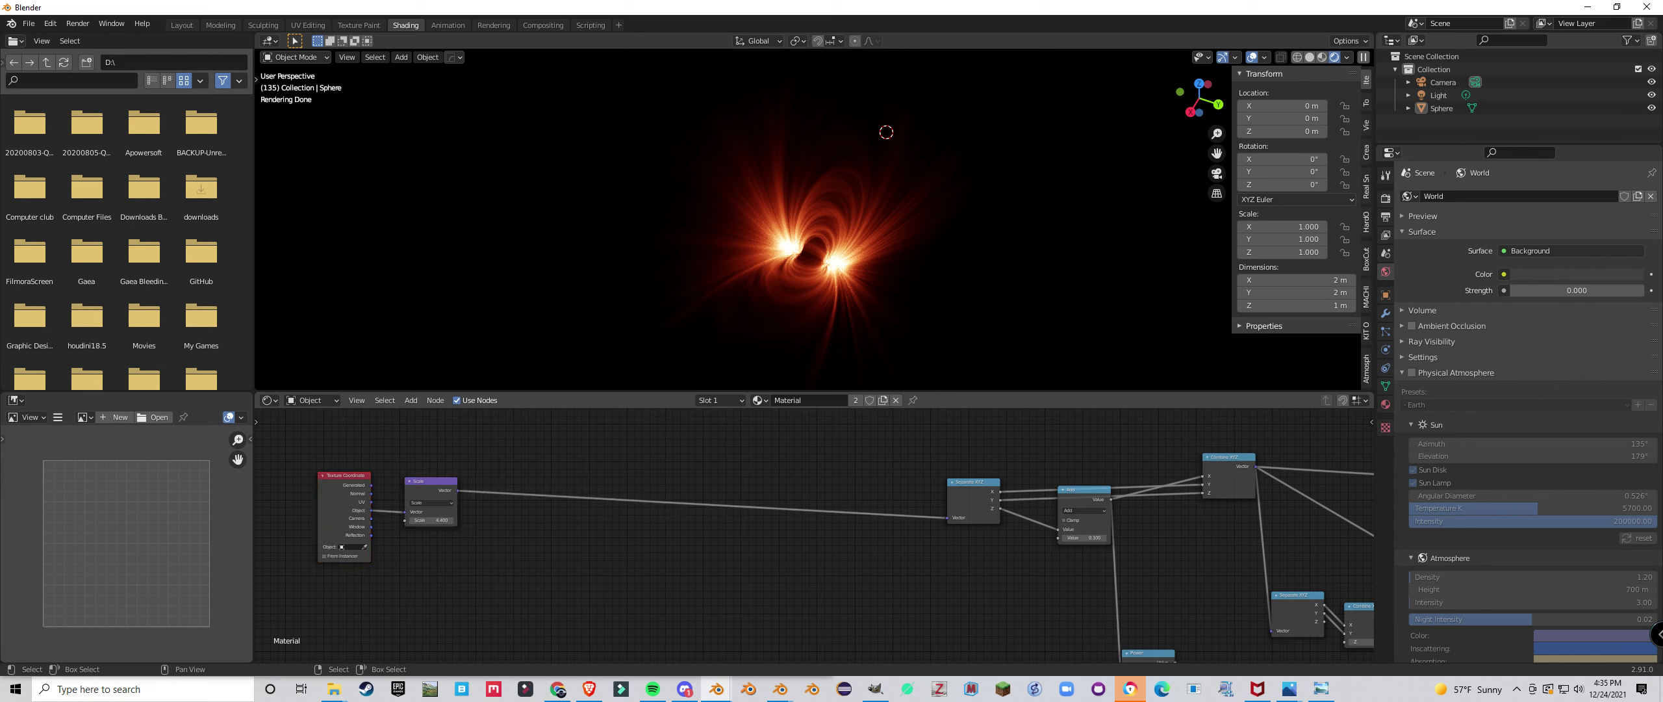
Add a second Separate XYZ node below the Scale node and connect the scaled vector to it.
key("shift+a")
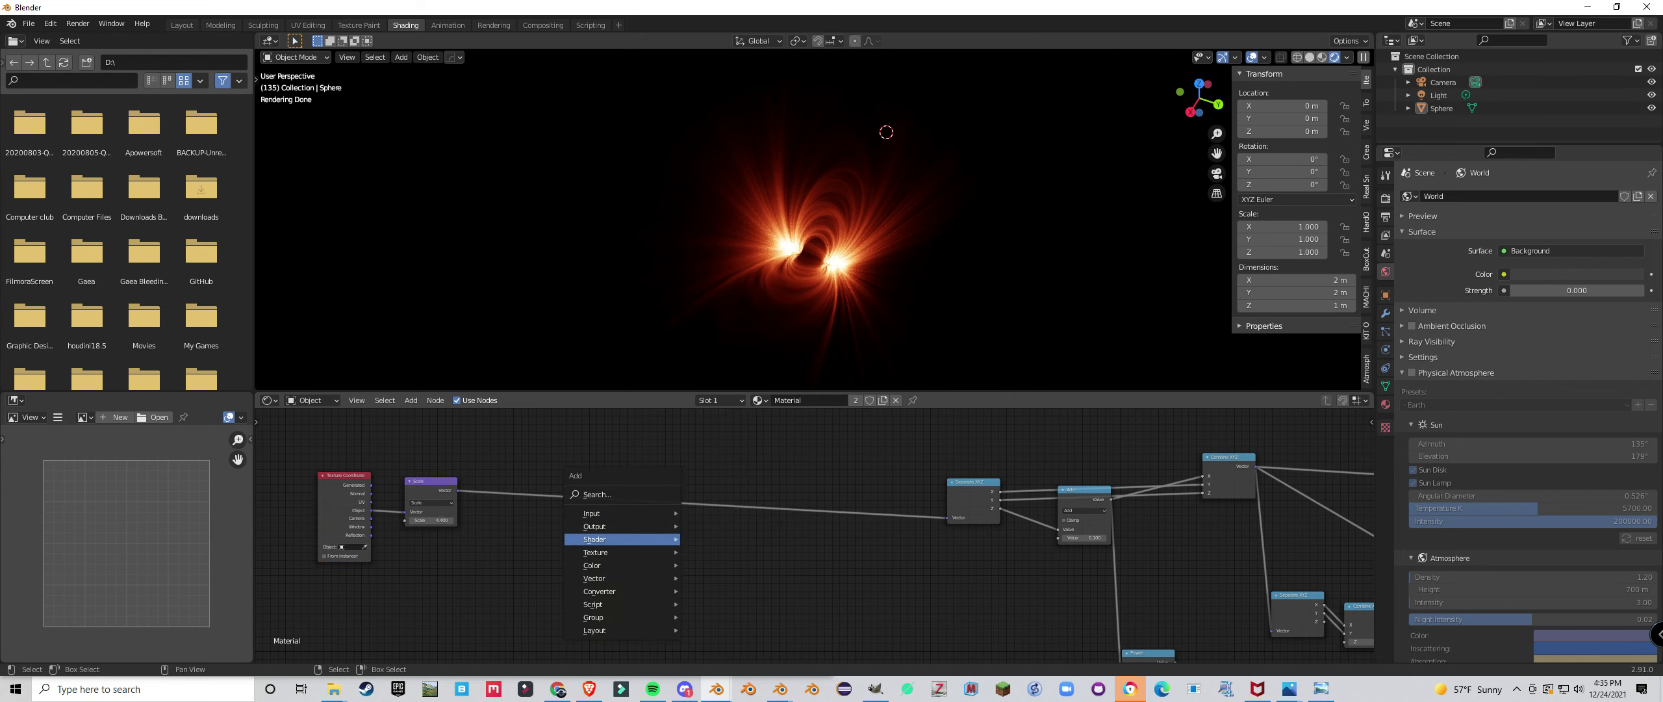
mouse_move(623, 591)
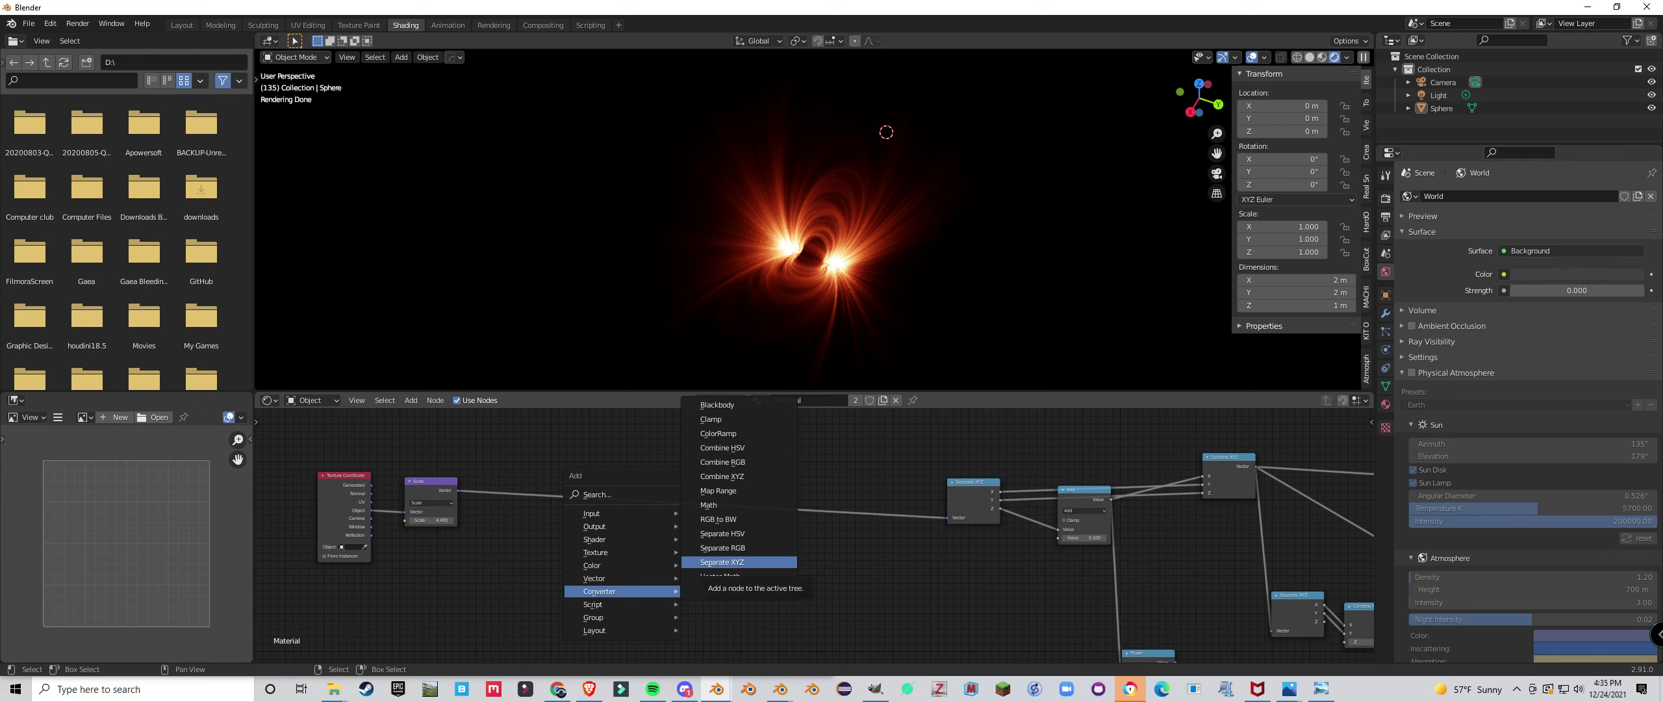
left_click(721, 562)
left_click(559, 581)
left_click_drag(458, 491, 534, 598)
mouse_move(556, 568)
left_mouse_down()
mouse_move(515, 562)
mouse_move(574, 578)
left_mouse_up()
middle_click_drag(574, 579, 616, 562)
Add a new Noise Texture, feed its Vector from the Scale node, and place it beside the new Separate XYZ.
key("shift+a")
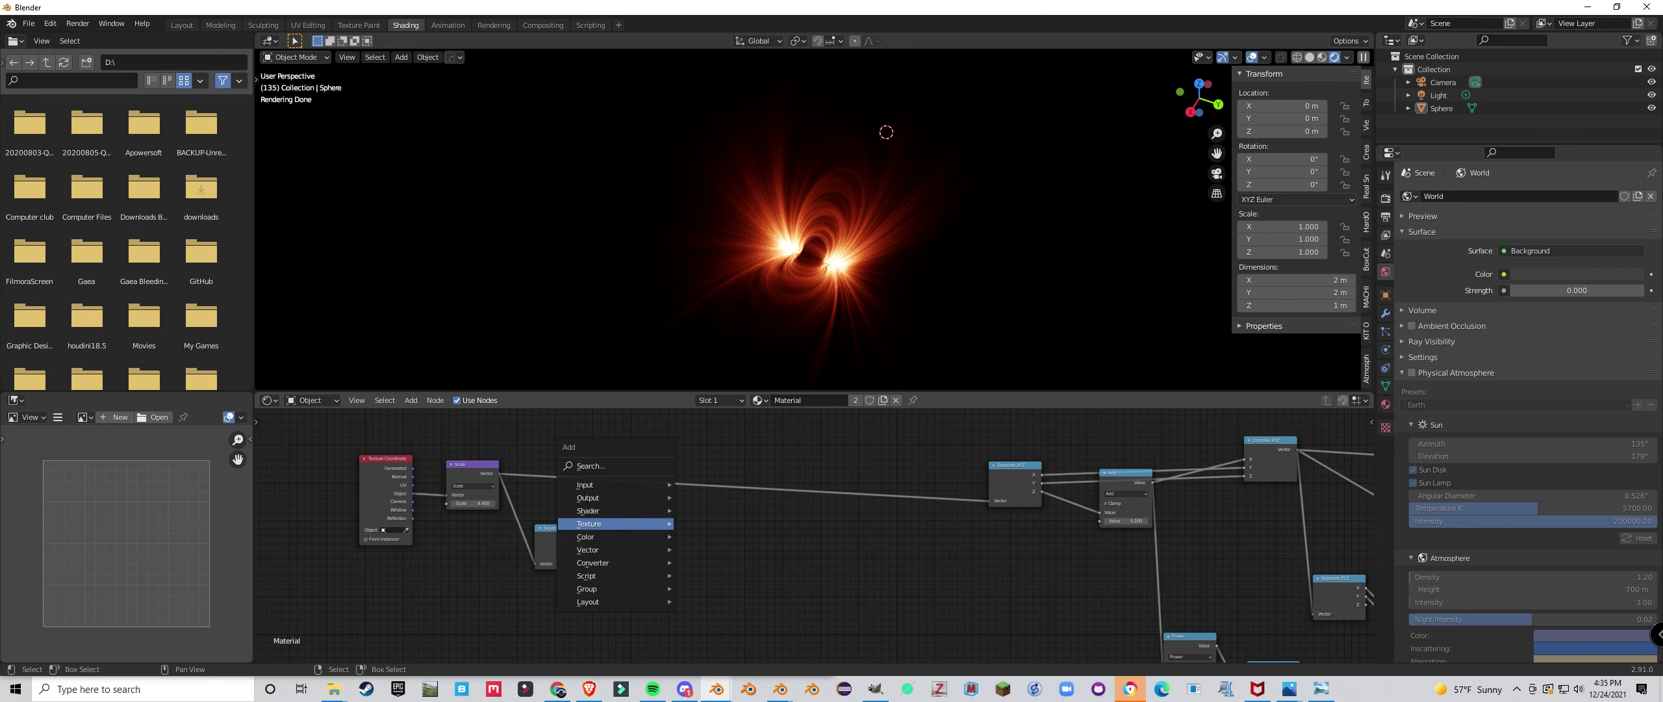
mouse_move(614, 523)
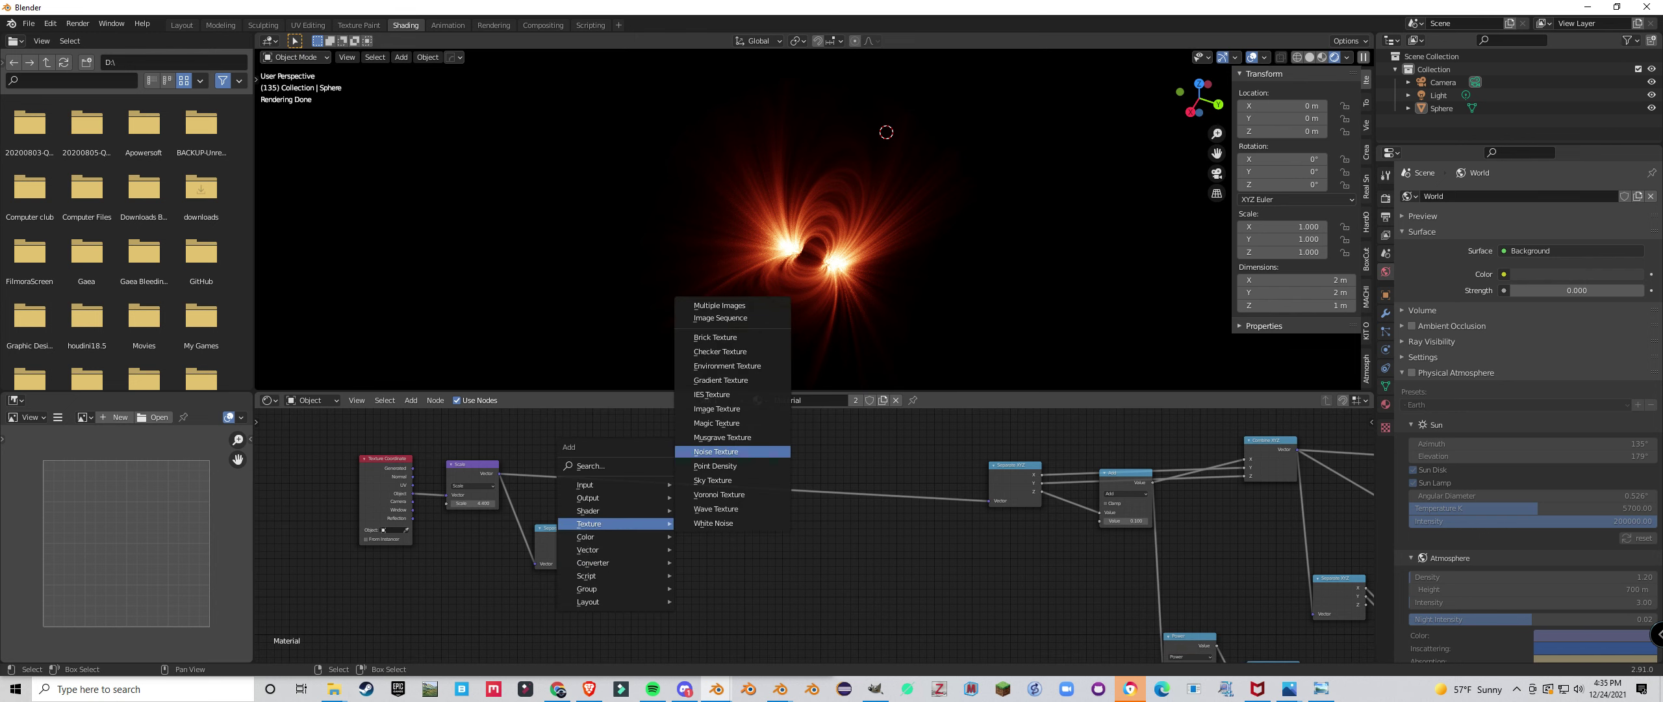
left_click(716, 451)
left_click_drag(498, 473, 652, 589)
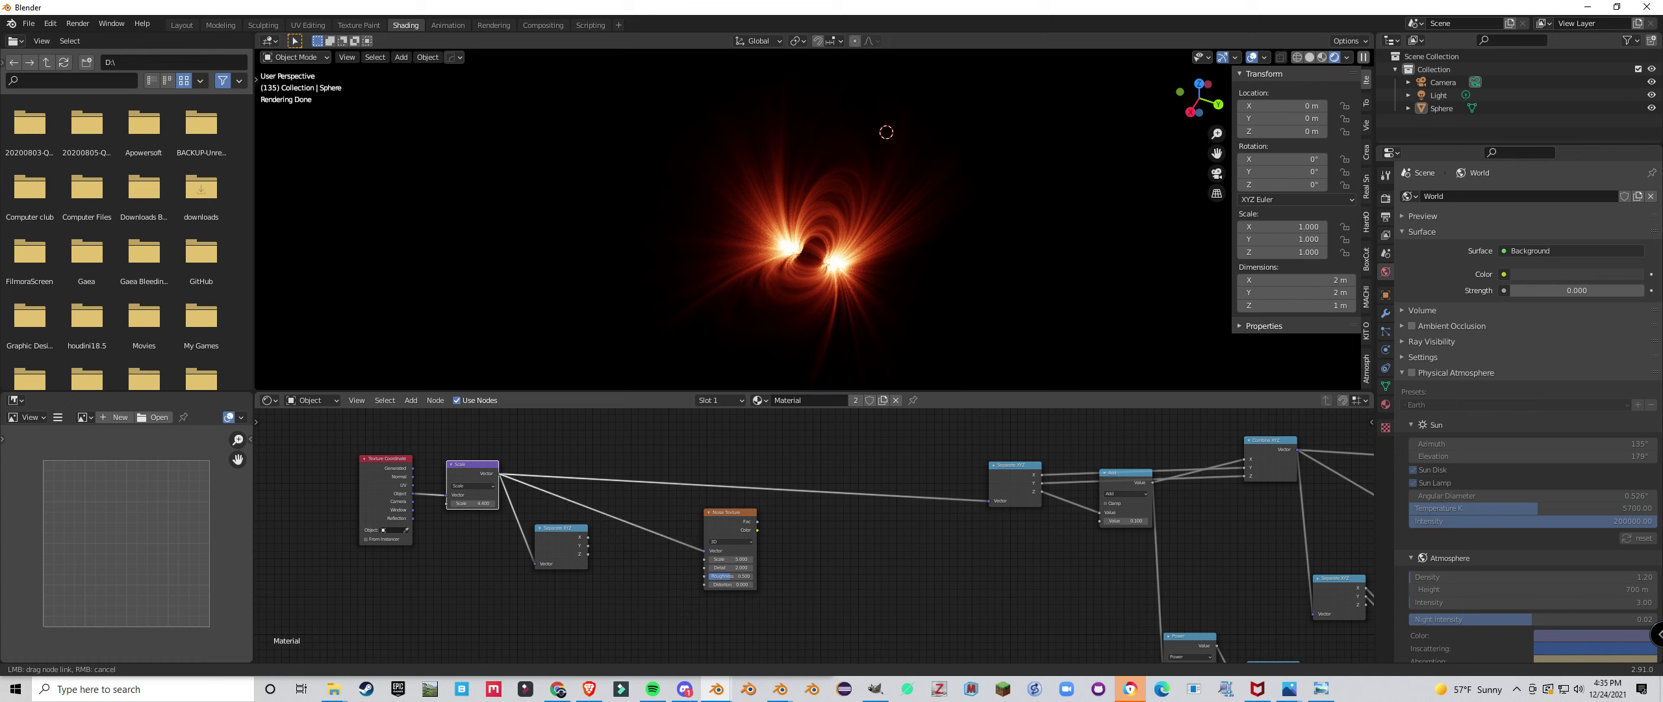
left_click_drag(701, 551, 704, 551)
left_click_drag(727, 523, 656, 516)
Preview the new Noise Texture directly on the half-sphere and examine its pattern up close from the side.
key("shift+a")
left_click(659, 571, "ctrl+shift")
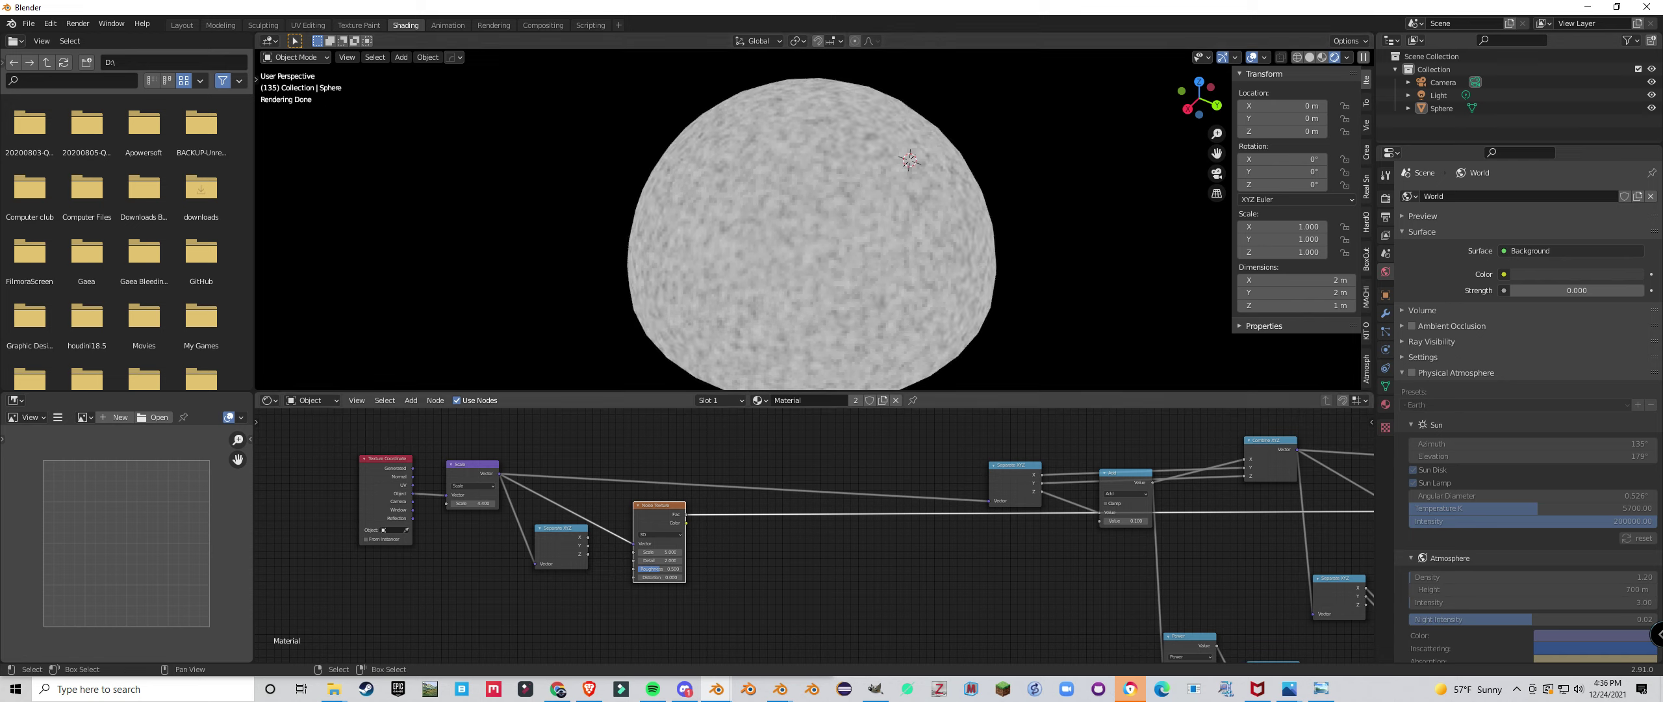
middle_click_drag(816, 279, 816, 235)
scroll(816, 235, "up", 2)
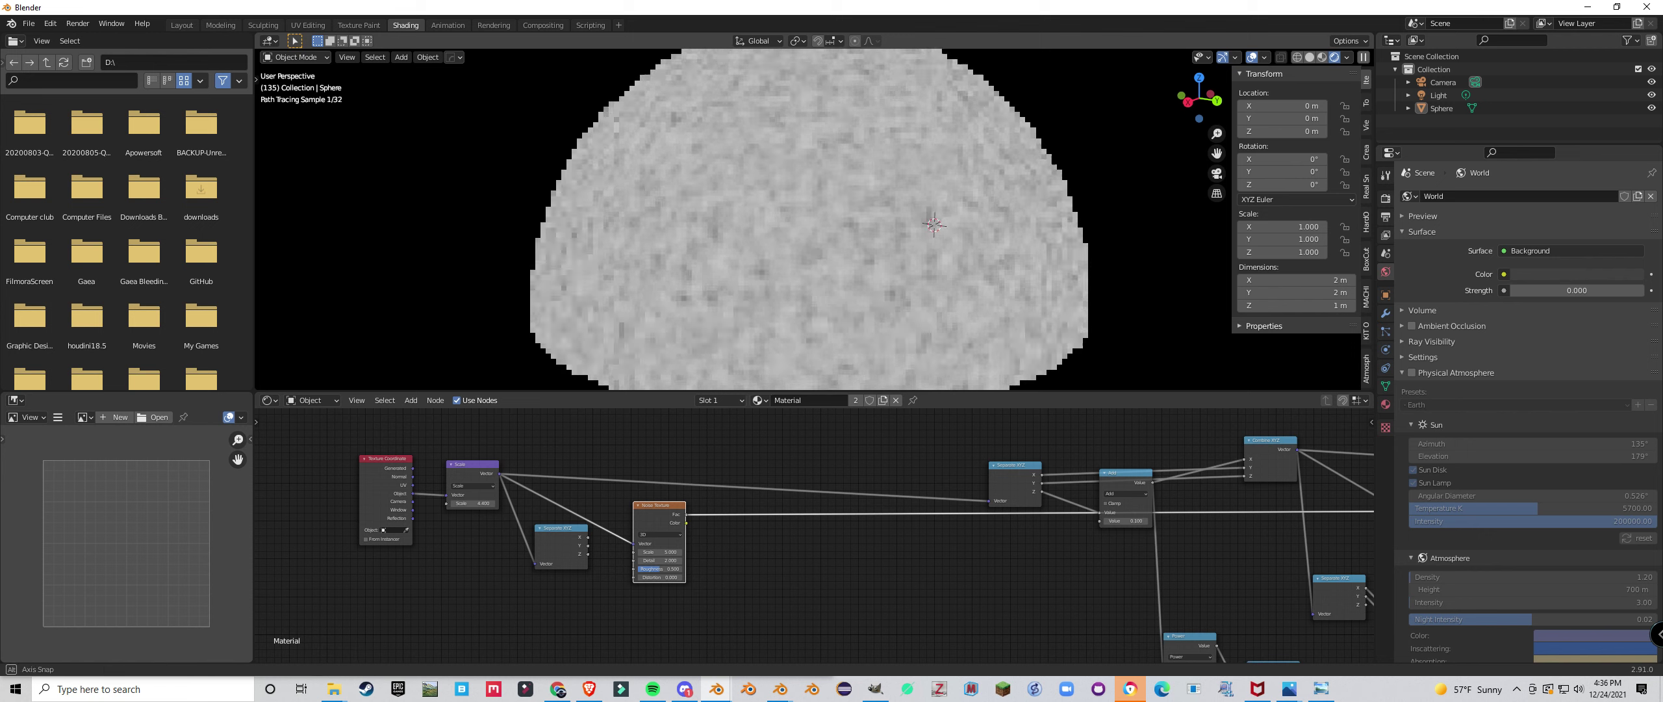
scroll(818, 533, "up", 1)
middle_click_drag(816, 286, 851, 272)
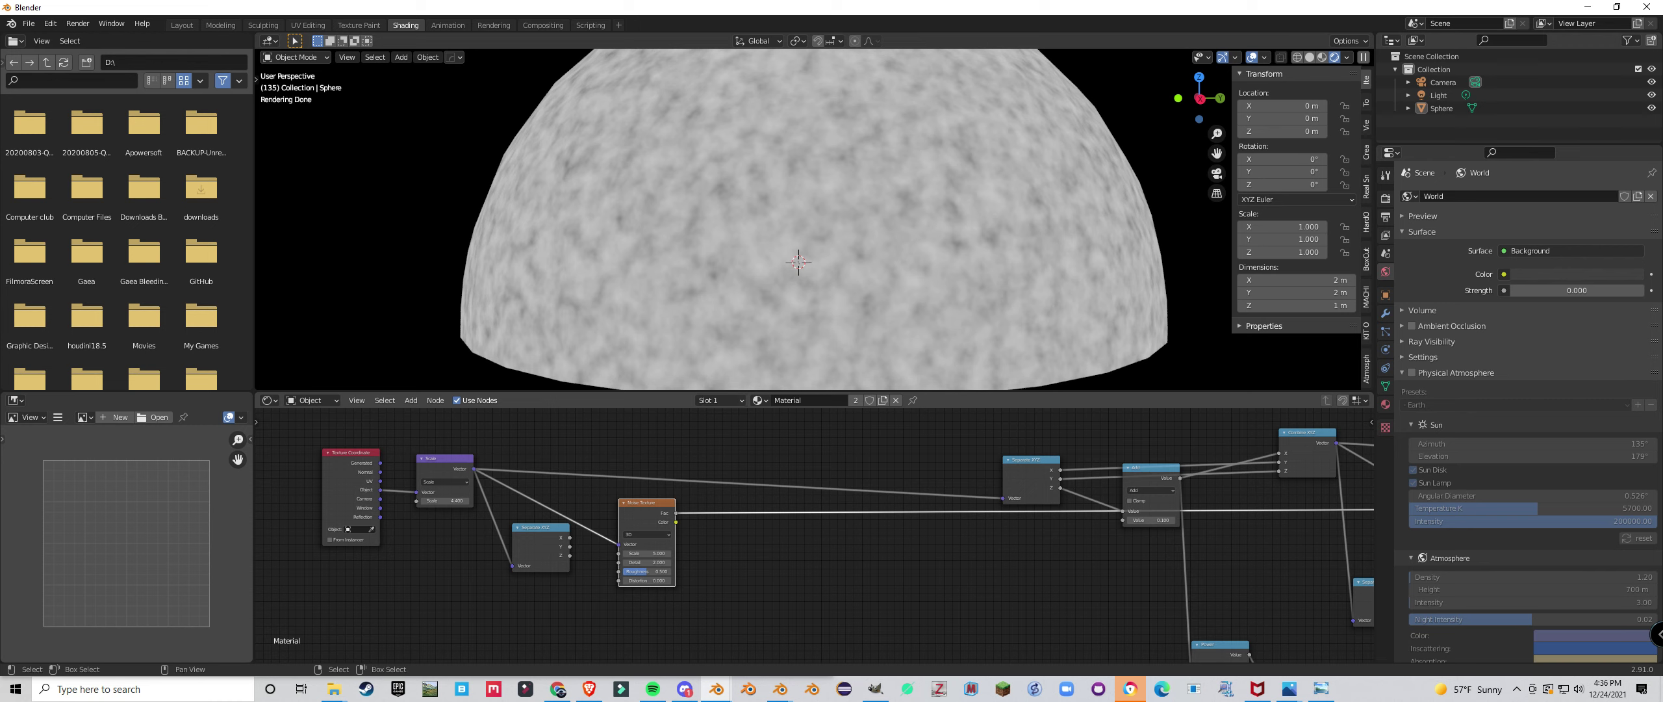
Insert a Vector Math Add node between Scale and the original Separate XYZ, and feed the relocated Noise Texture's Color into its second vector.
left_click_drag(647, 503, 589, 422)
scroll(810, 541, "down", 1)
middle_click_drag(810, 541, 766, 554)
key("shift+a")
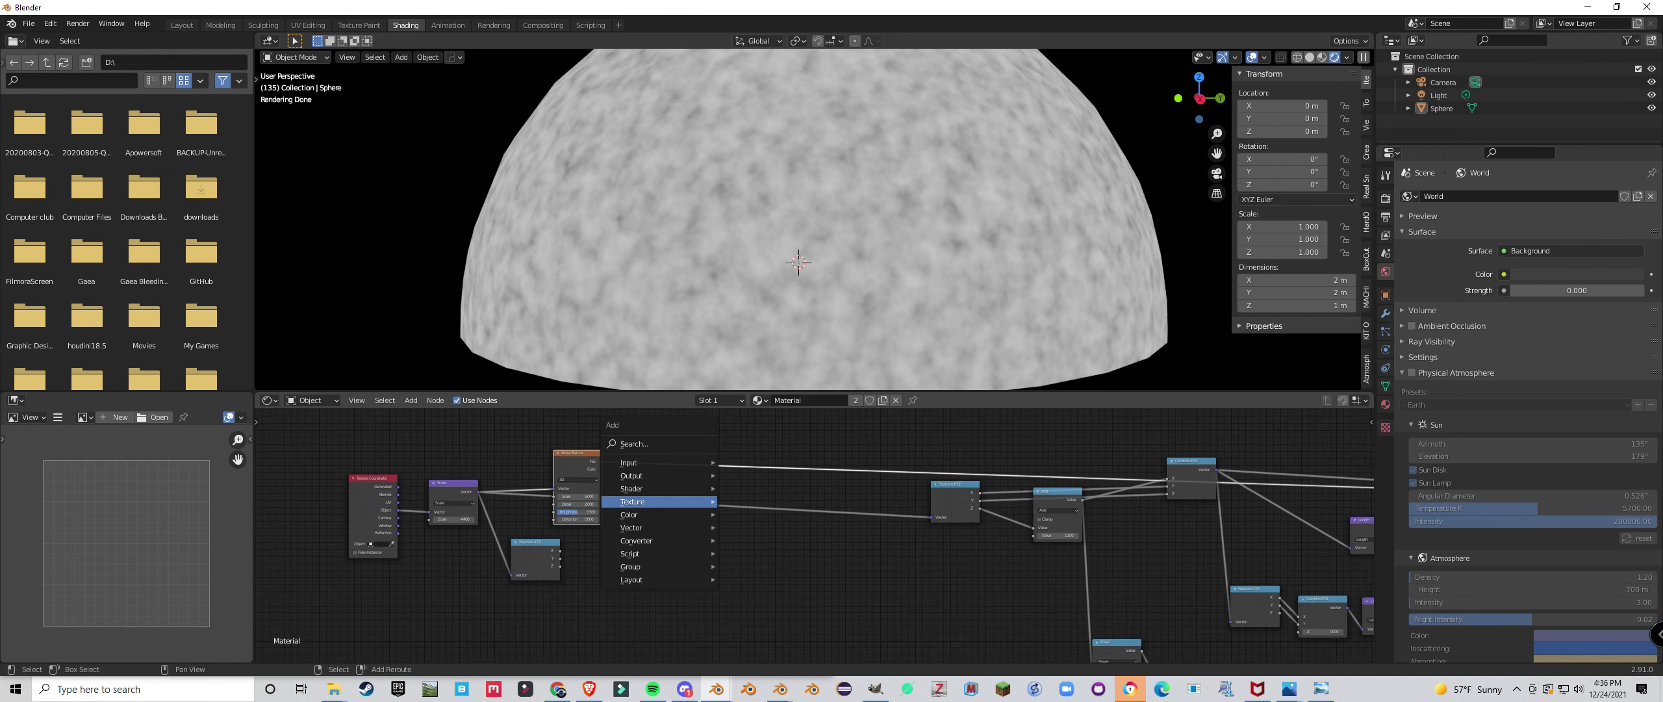
mouse_move(690, 540)
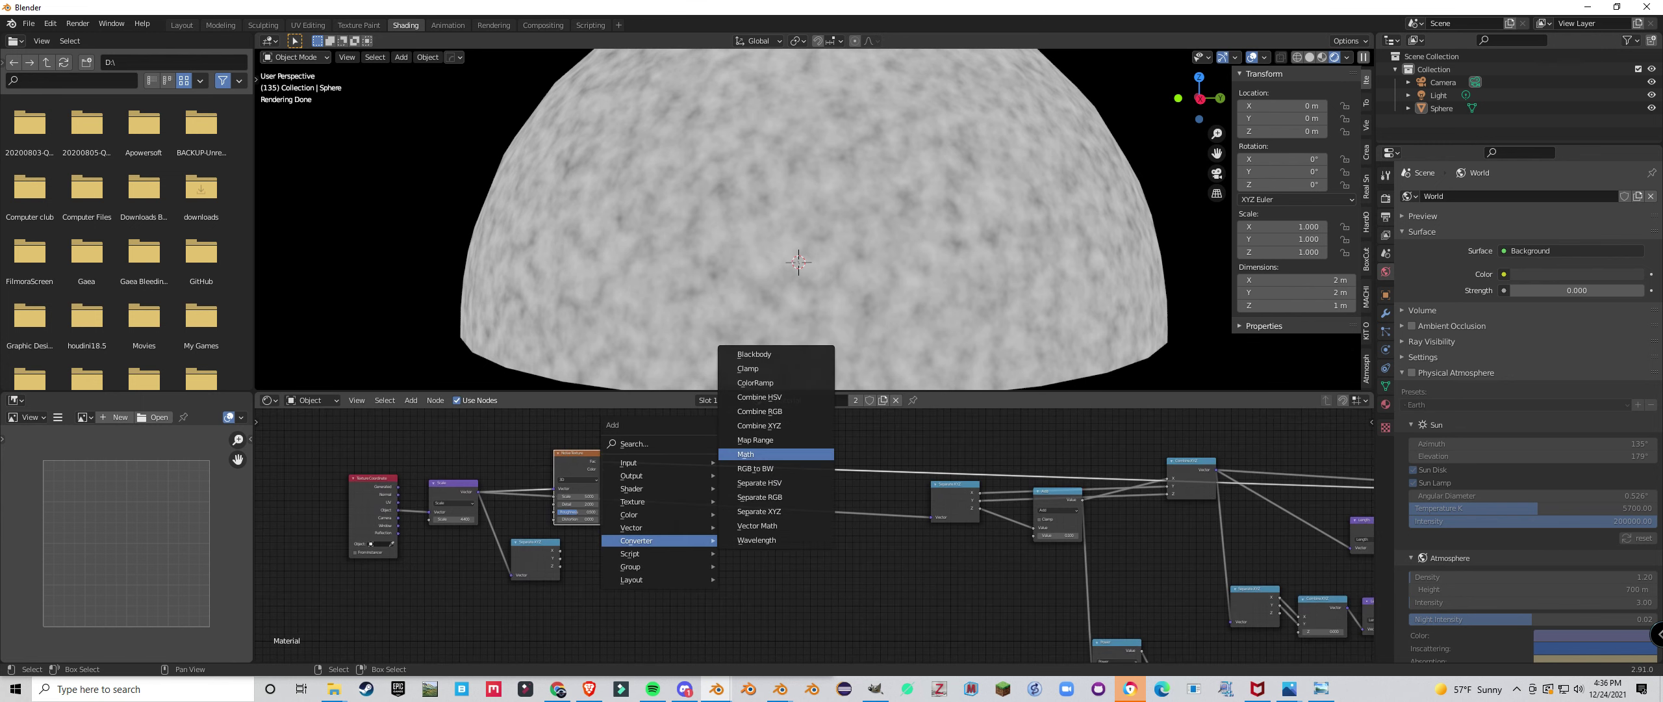
left_click(758, 526)
left_click_drag(656, 510, 564, 416)
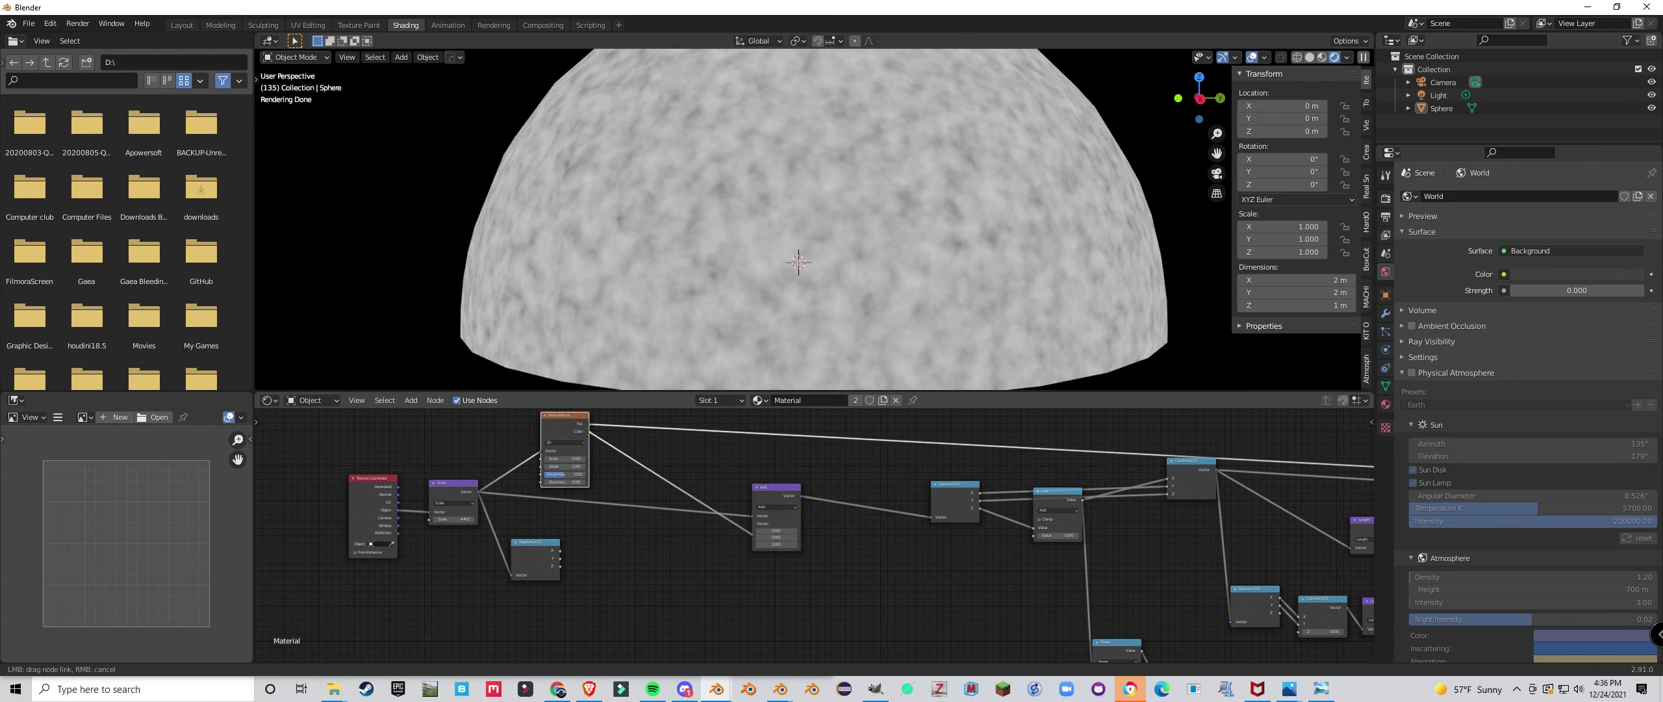
Preview the distortion Noise Texture's Color output and connect it to the Add node's second vector.
left_click(565, 419, "ctrl+shift")
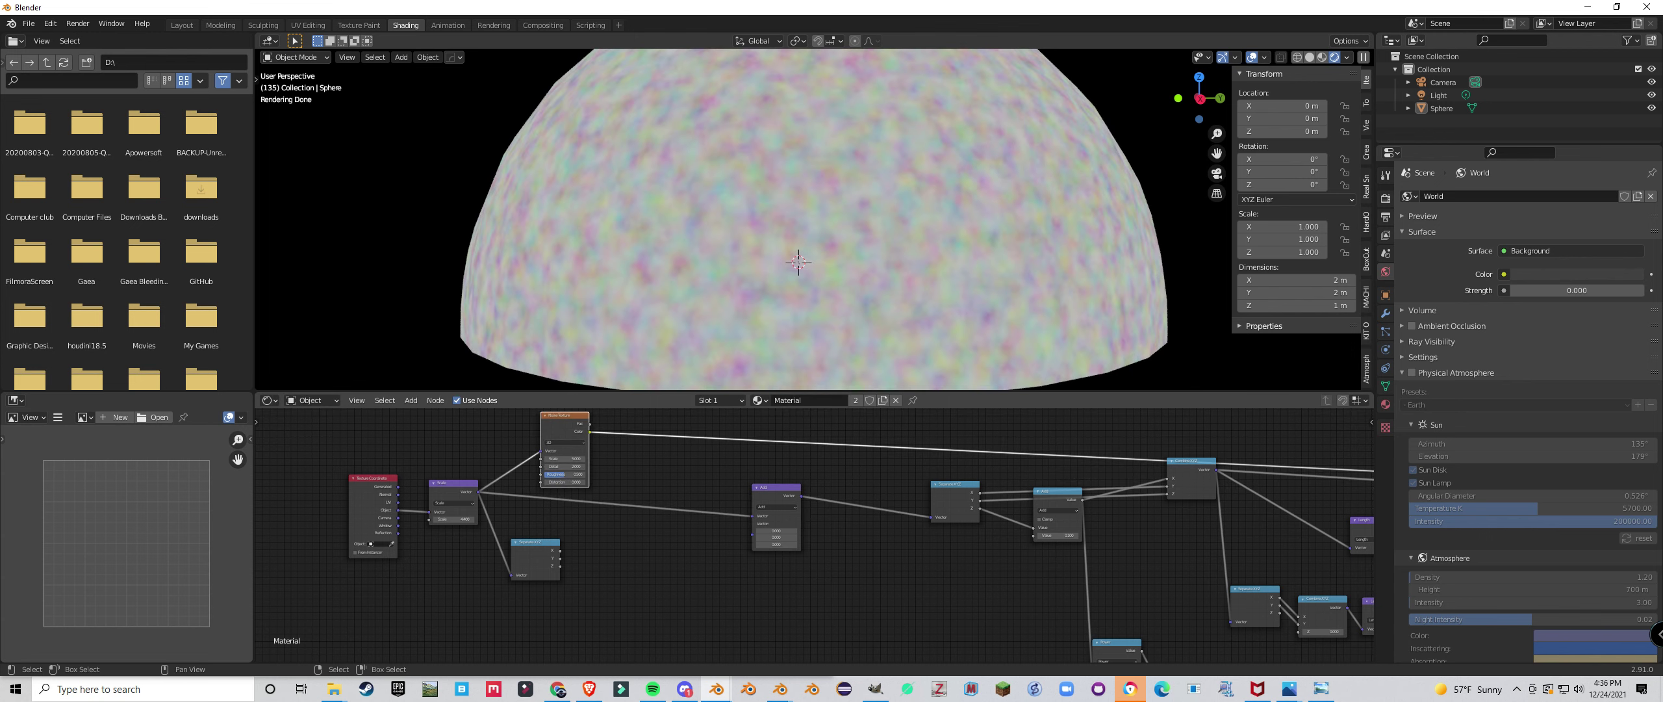
left_click_drag(753, 534, 753, 523)
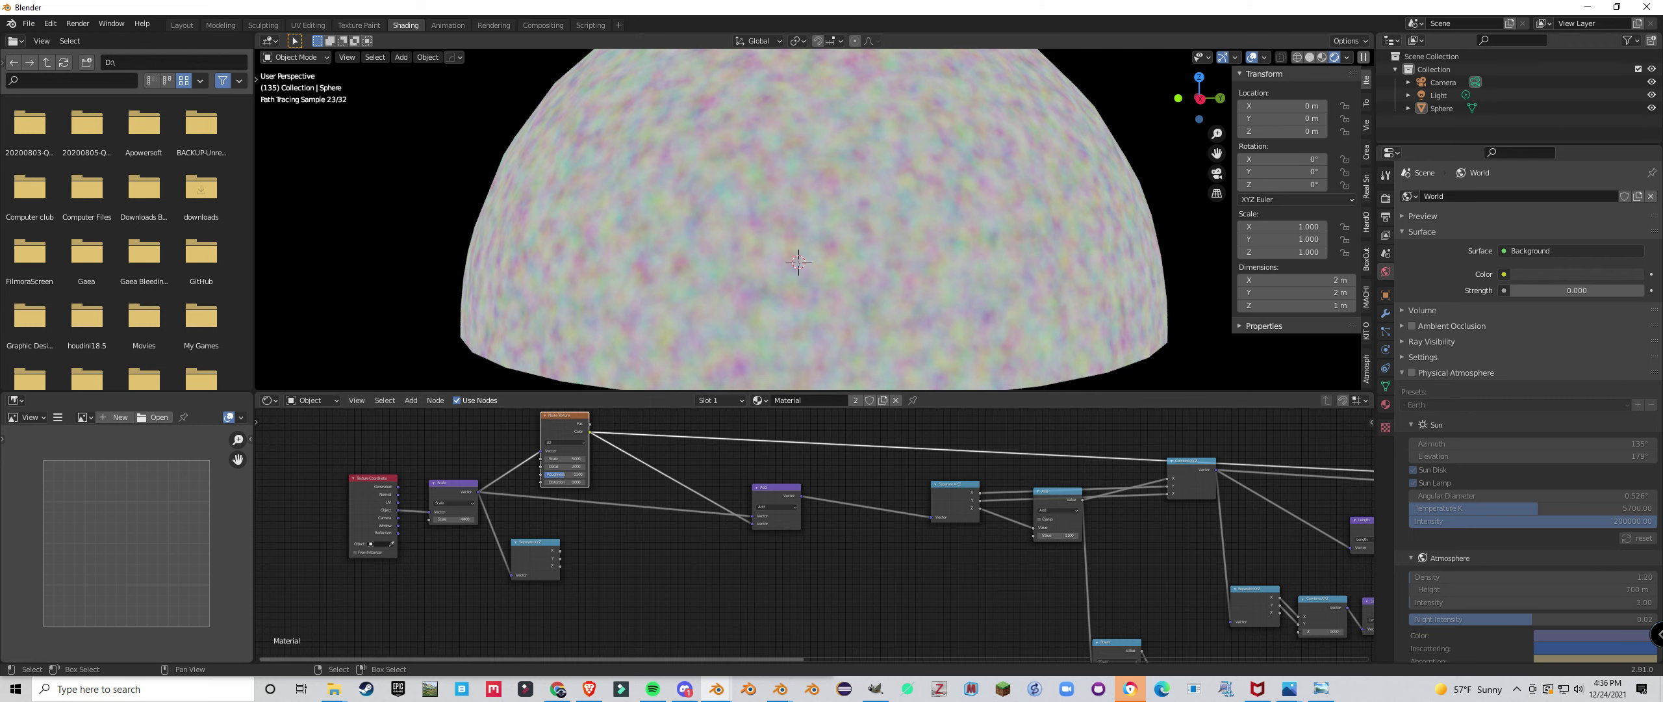
left_click(685, 689)
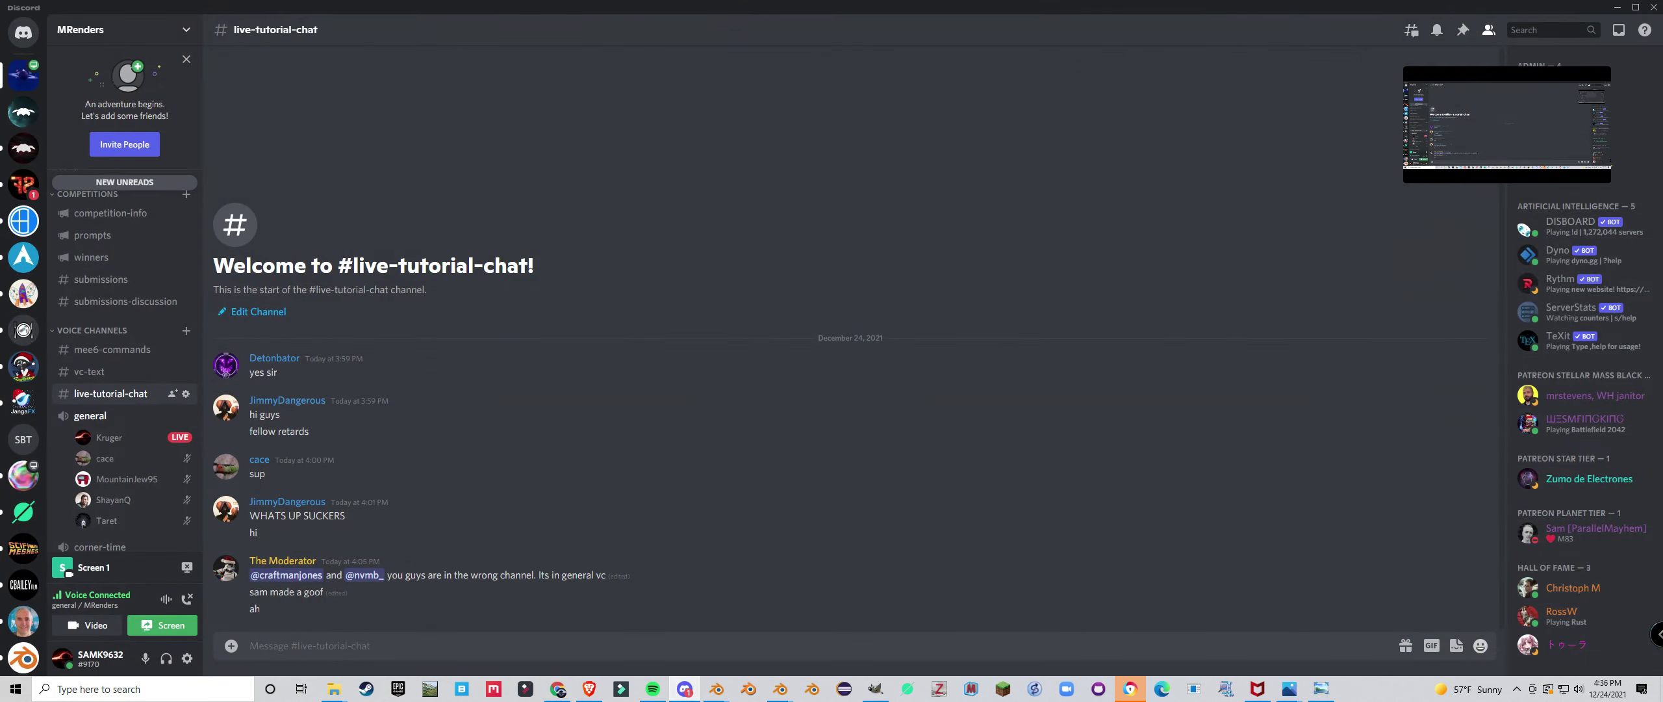
left_click(685, 689)
Duplicate the vector Add node, switch the copy to Scale, and insert it between the Noise Texture's Color and the Add node.
middle_click_drag(791, 500, 804, 545)
scroll(804, 545, "up", 3)
left_click_drag(795, 531, 869, 543)
key("shift+d")
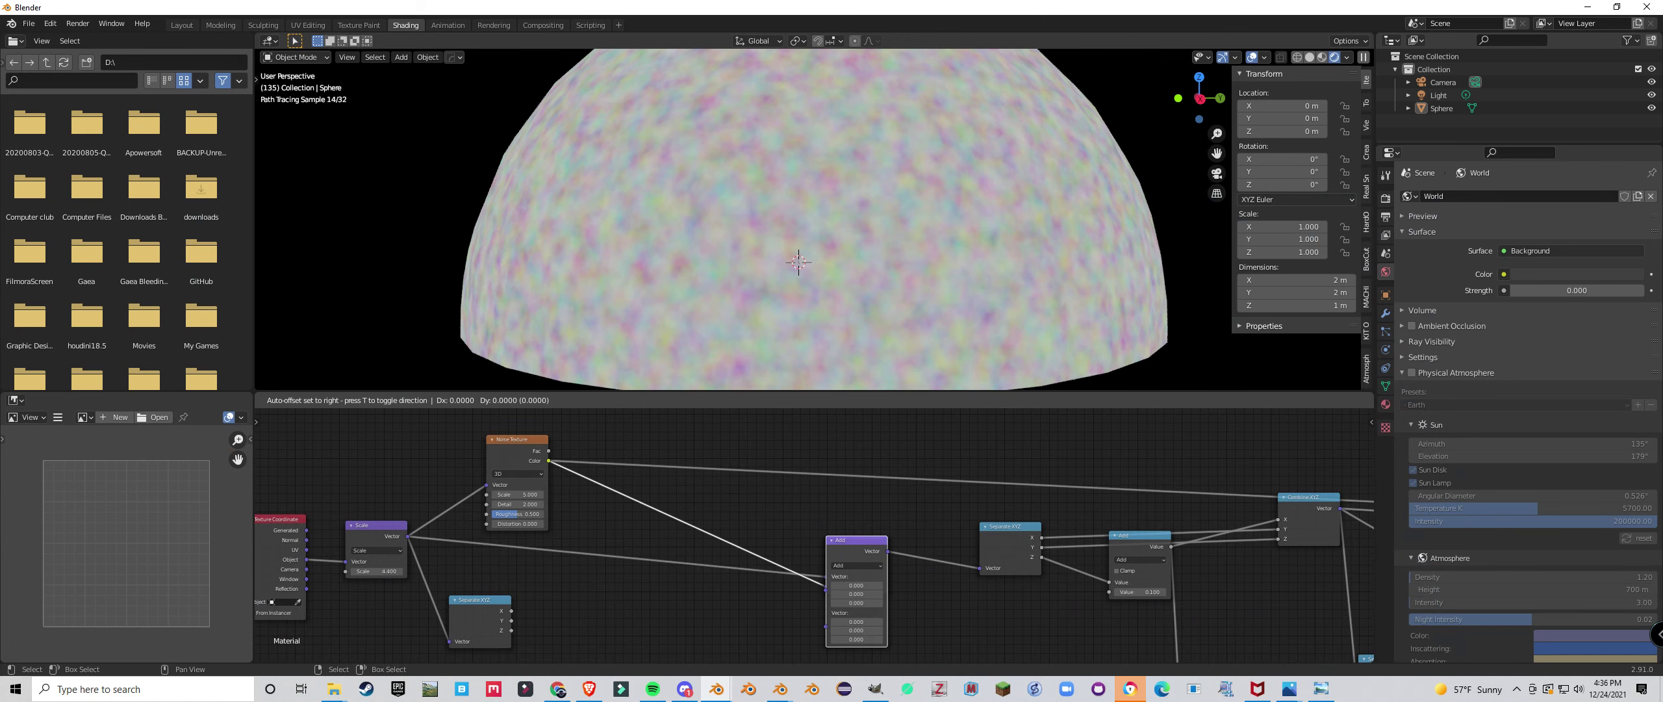
left_click(705, 591)
middle_click_drag(705, 591, 740, 550)
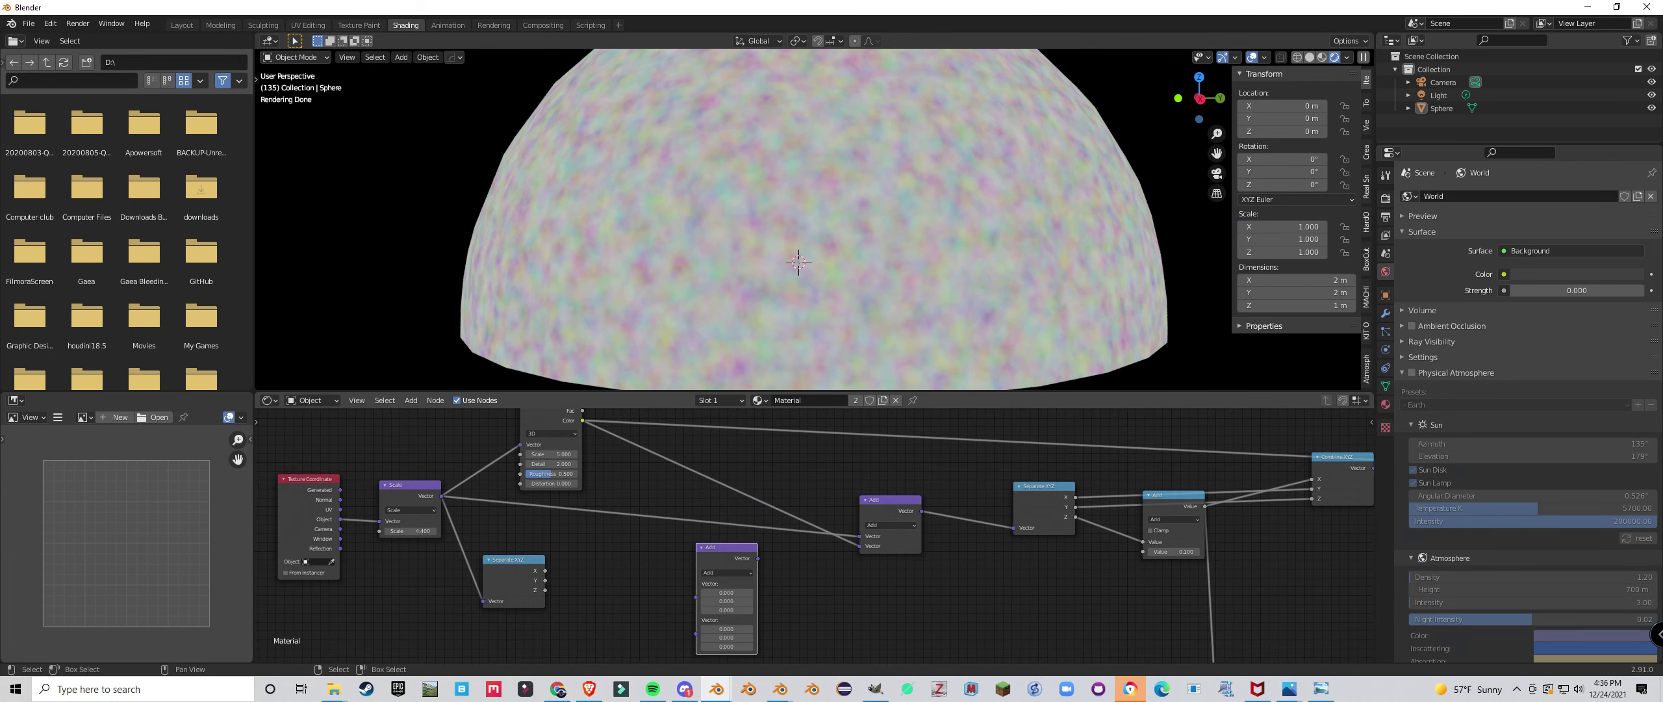
left_click(726, 573)
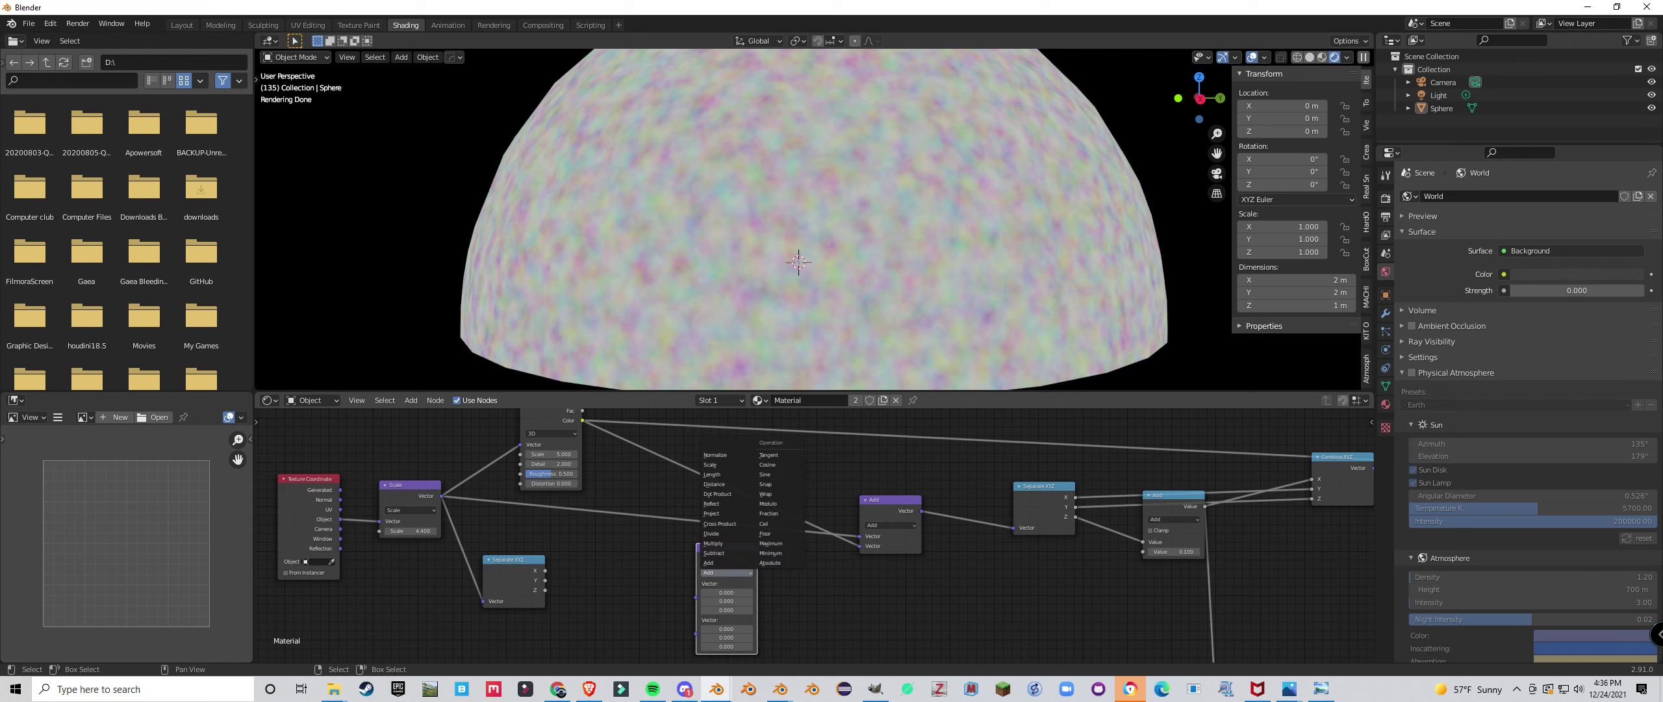
left_click(722, 465)
left_click_drag(725, 548, 714, 441)
Preview the final volume shader again and examine how the noise distortion shapes the flare.
scroll(721, 455, "down", 3)
key("Home")
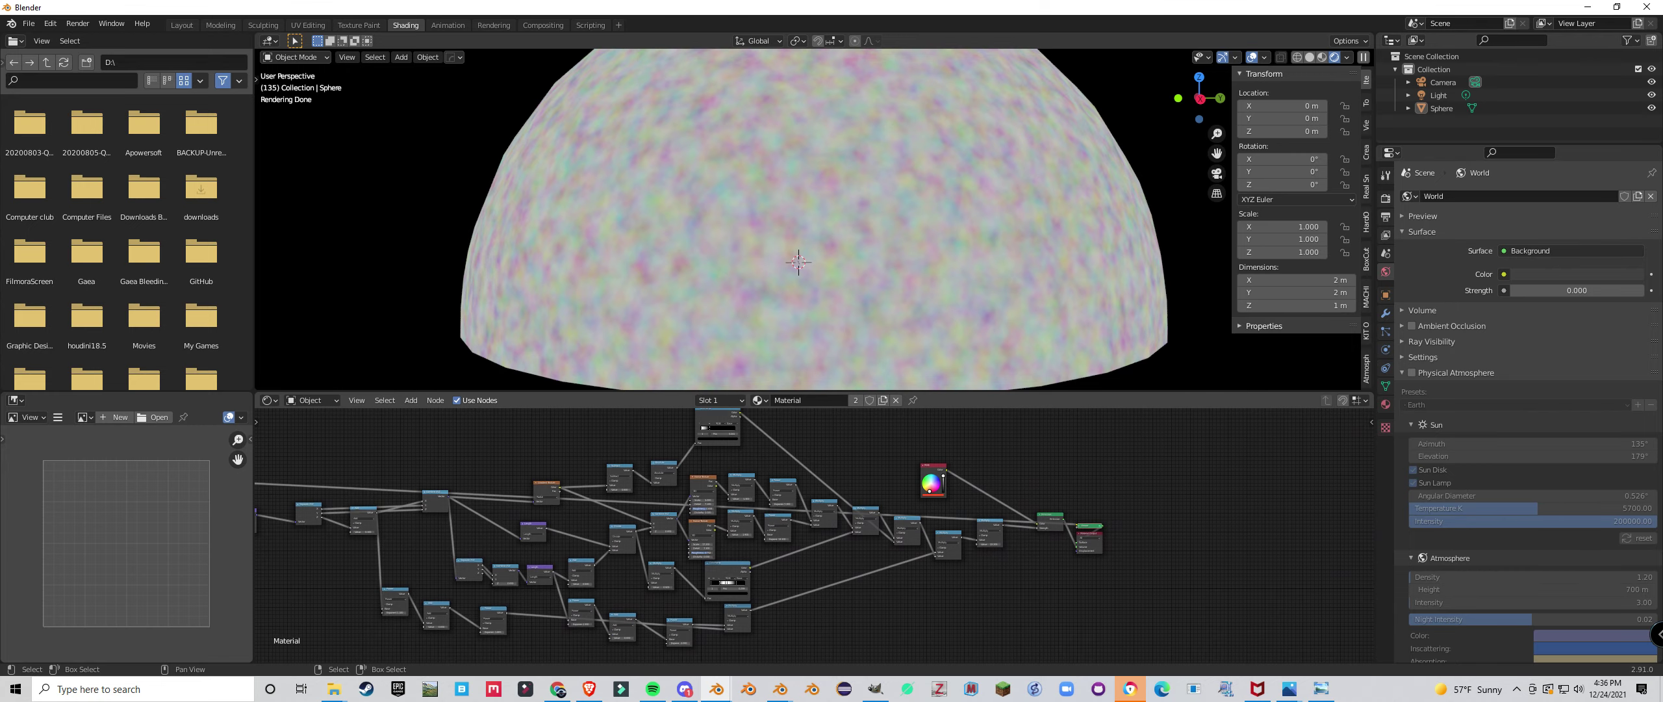
left_click(1050, 518, "ctrl+shift")
scroll(844, 311, "down", 2)
middle_click_drag(844, 311, 837, 336)
scroll(650, 513, "down", 1)
middle_click_drag(649, 513, 1124, 547)
scroll(475, 572, "up", 3)
key("Return")
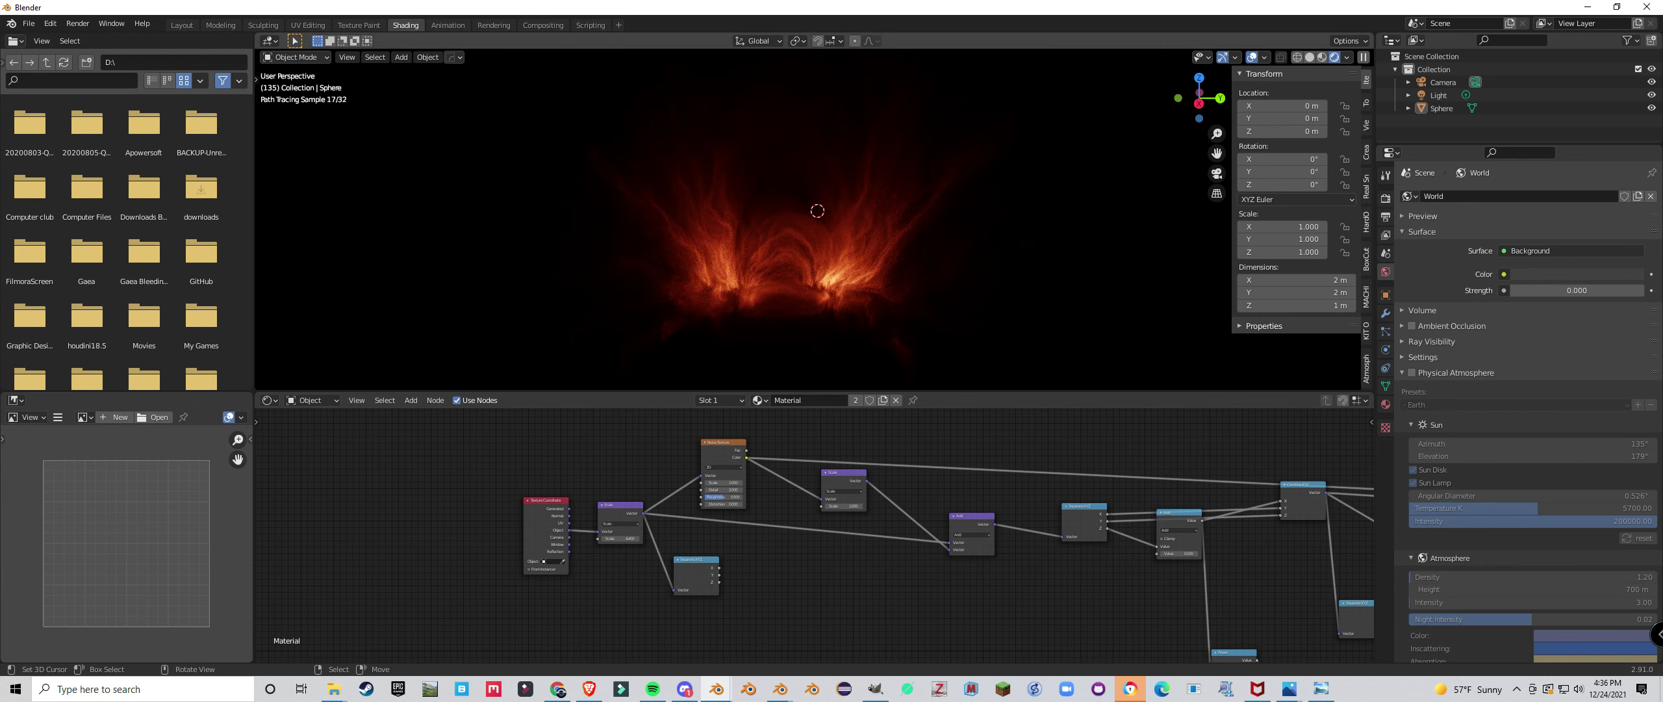
middle_click_drag(825, 260, 799, 273)
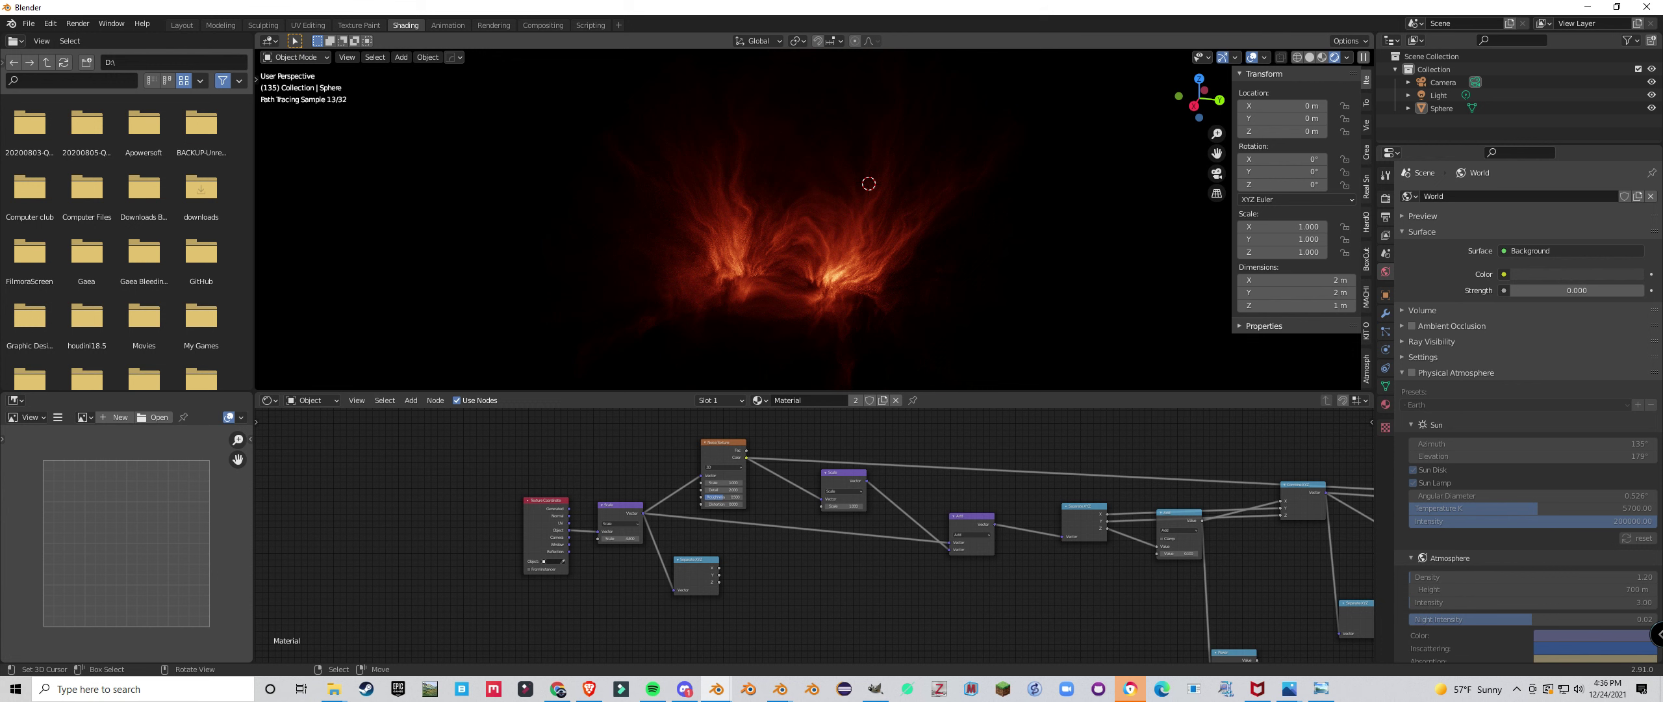
Set the distortion Noise Texture's Detail to 0 and its Scale to 1.
scroll(814, 535, "up", 3)
left_click_drag(702, 478, 669, 477)
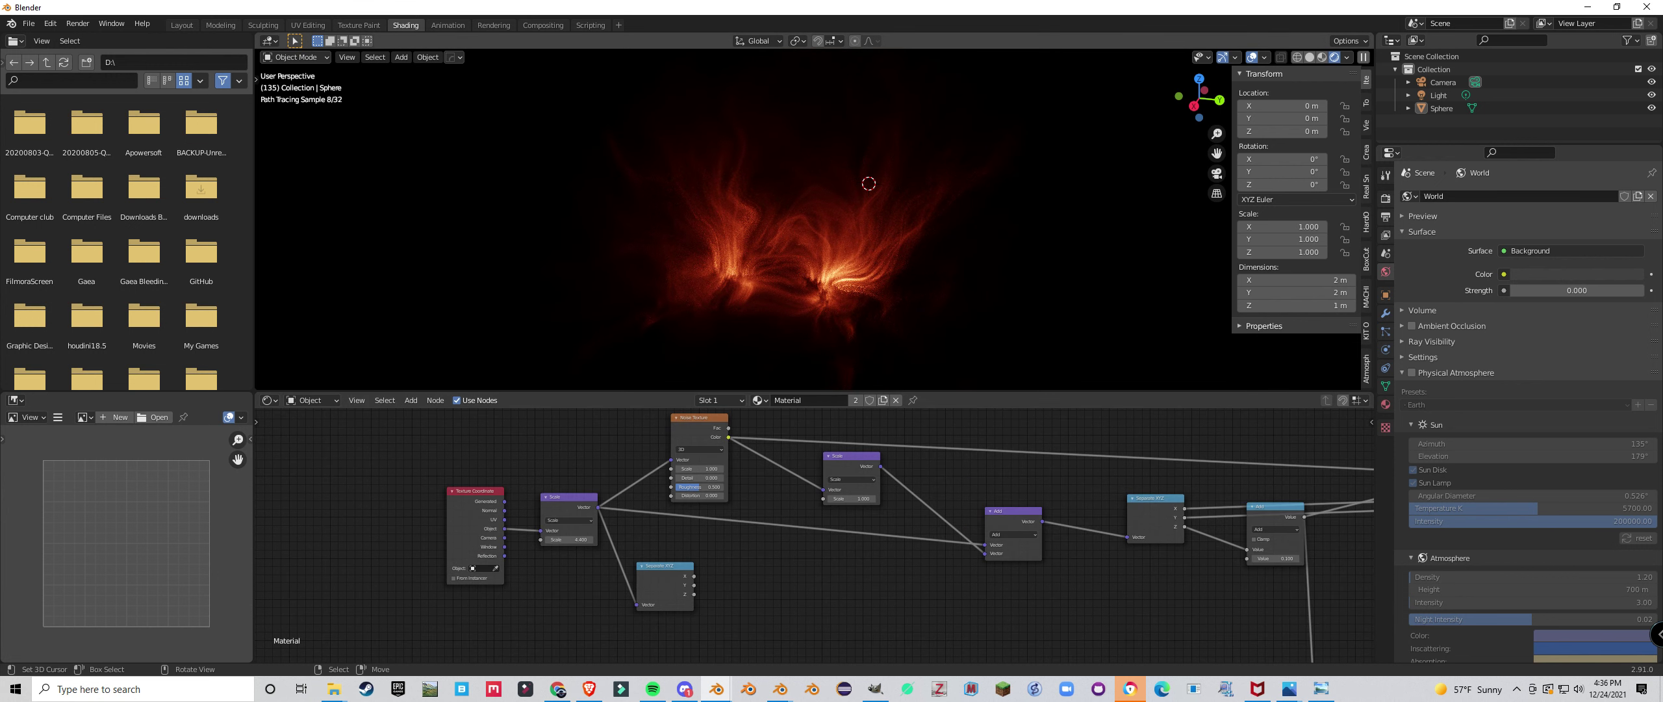
middle_click_drag(822, 273, 831, 237)
scroll(816, 534, "up", 3)
mouse_move(862, 489)
left_mouse_down()
mouse_move(809, 489)
mouse_move(862, 488)
left_mouse_up()
middle_click_drag(858, 520, 836, 574)
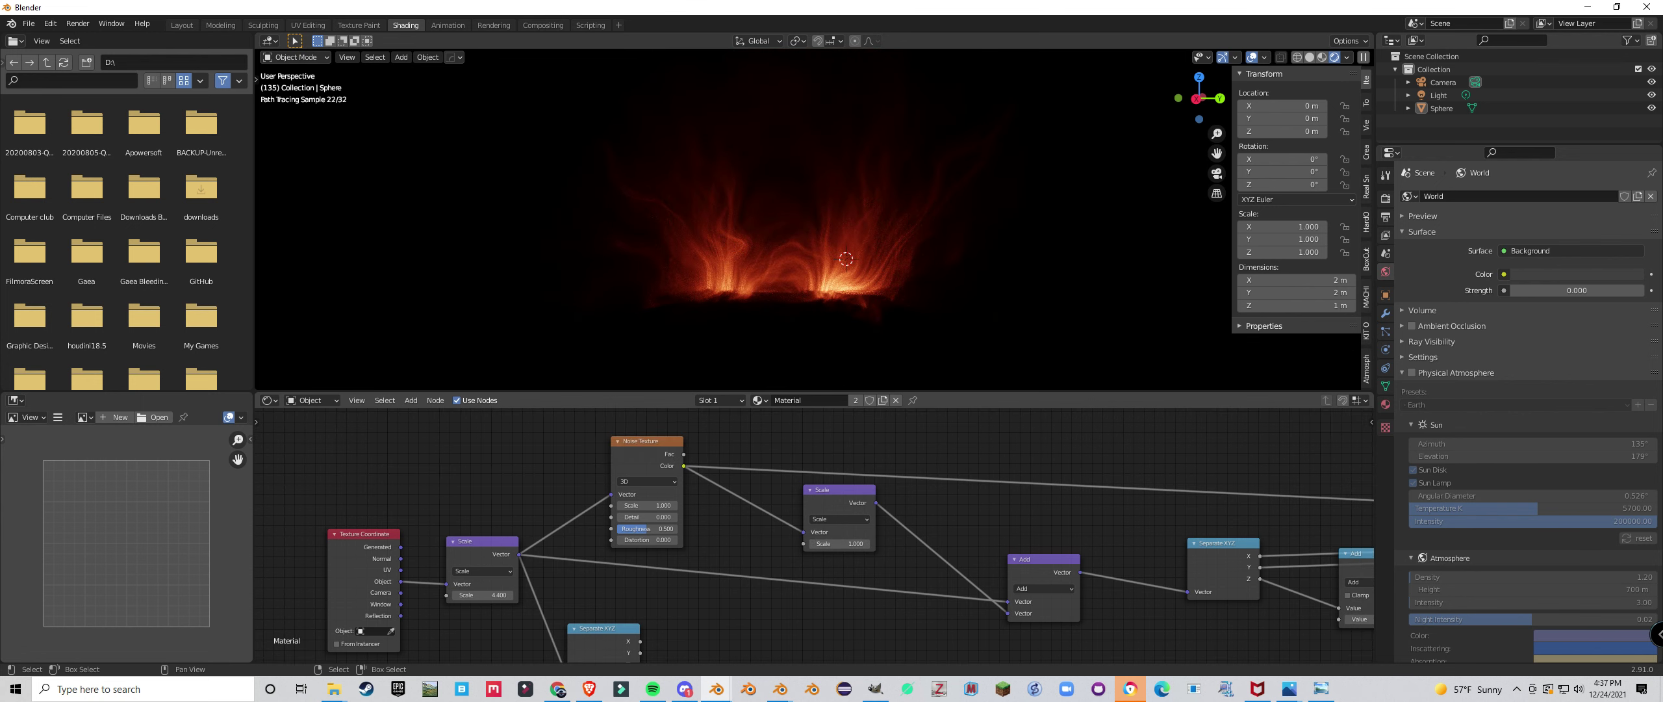
Insert a duplicated vector math node between the Noise Texture and Scale, set to Subtract with 0.5 on all three axes.
left_click(647, 493, "ctrl+shift")
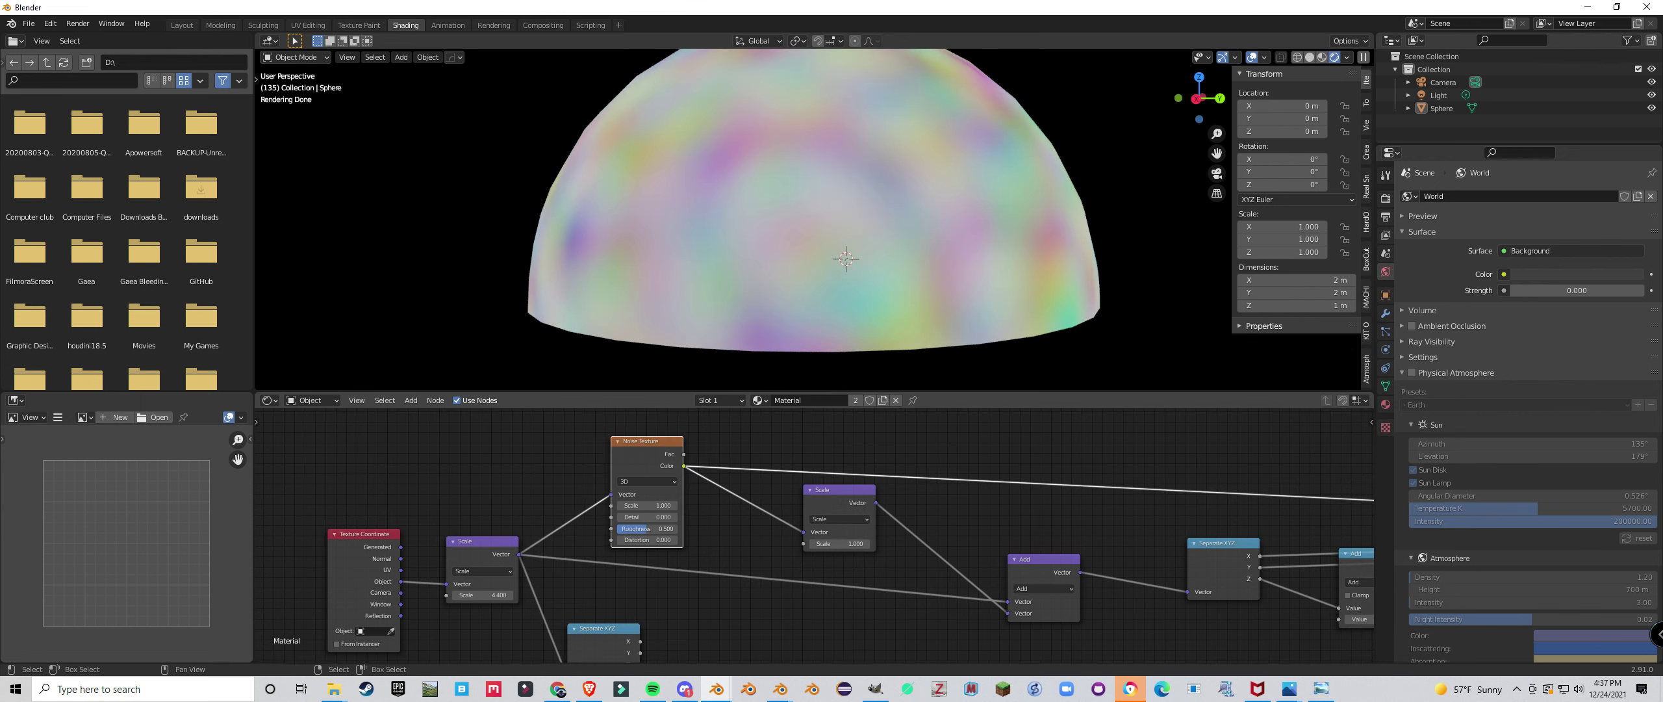
key("shift+d")
left_click(763, 497)
left_click(762, 511)
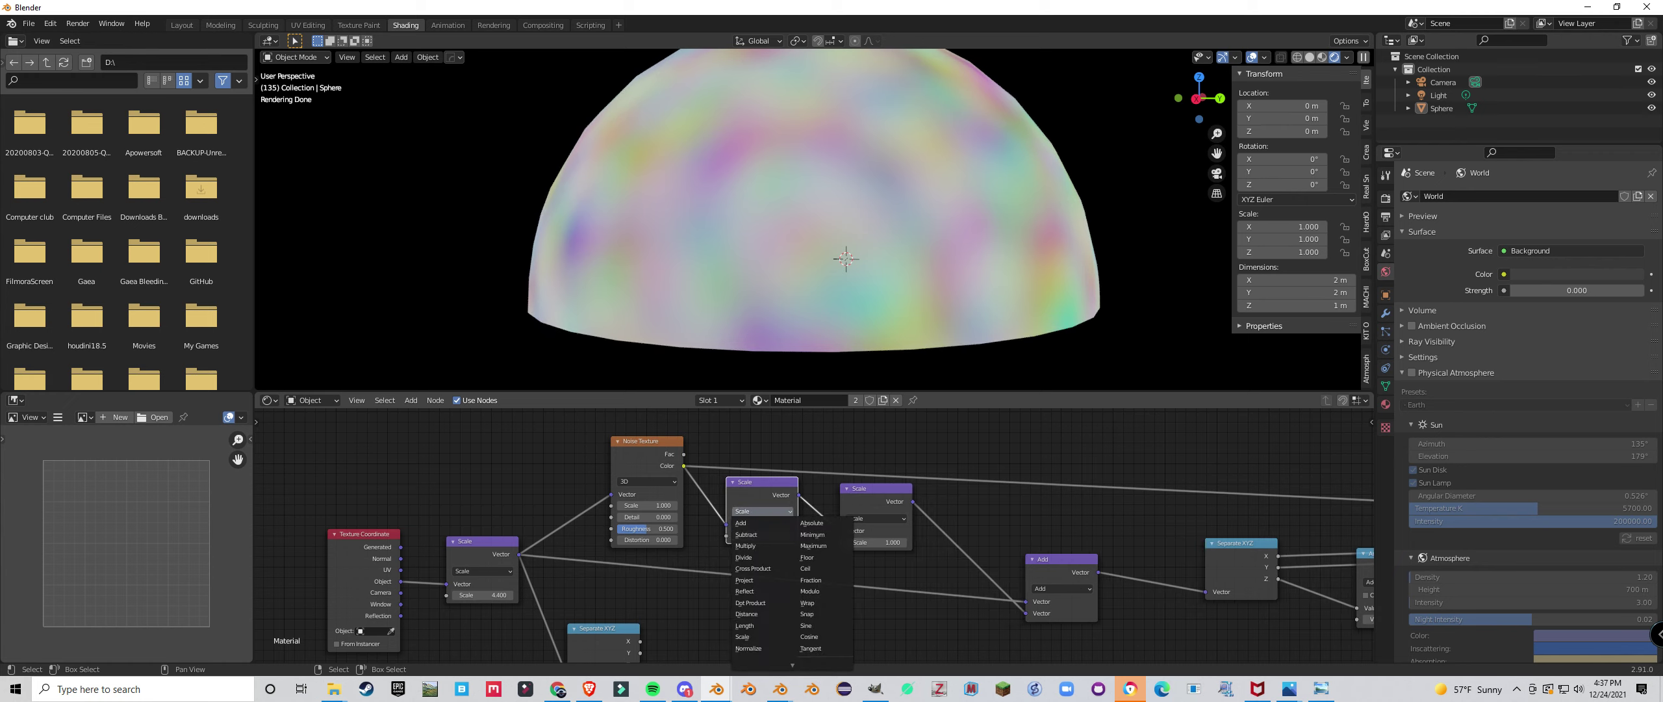
left_click(747, 534)
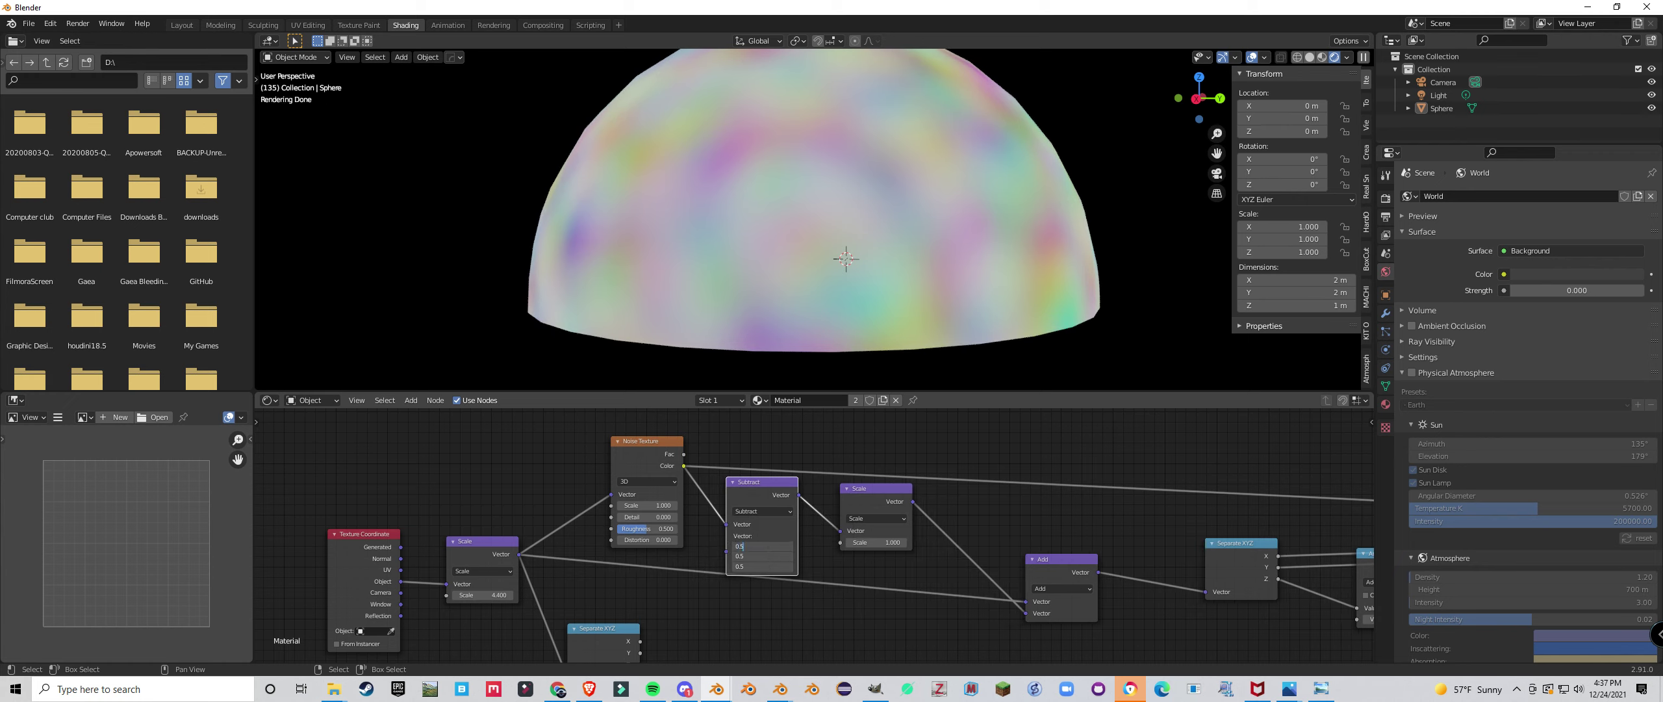
left_click_drag(760, 482, 749, 477)
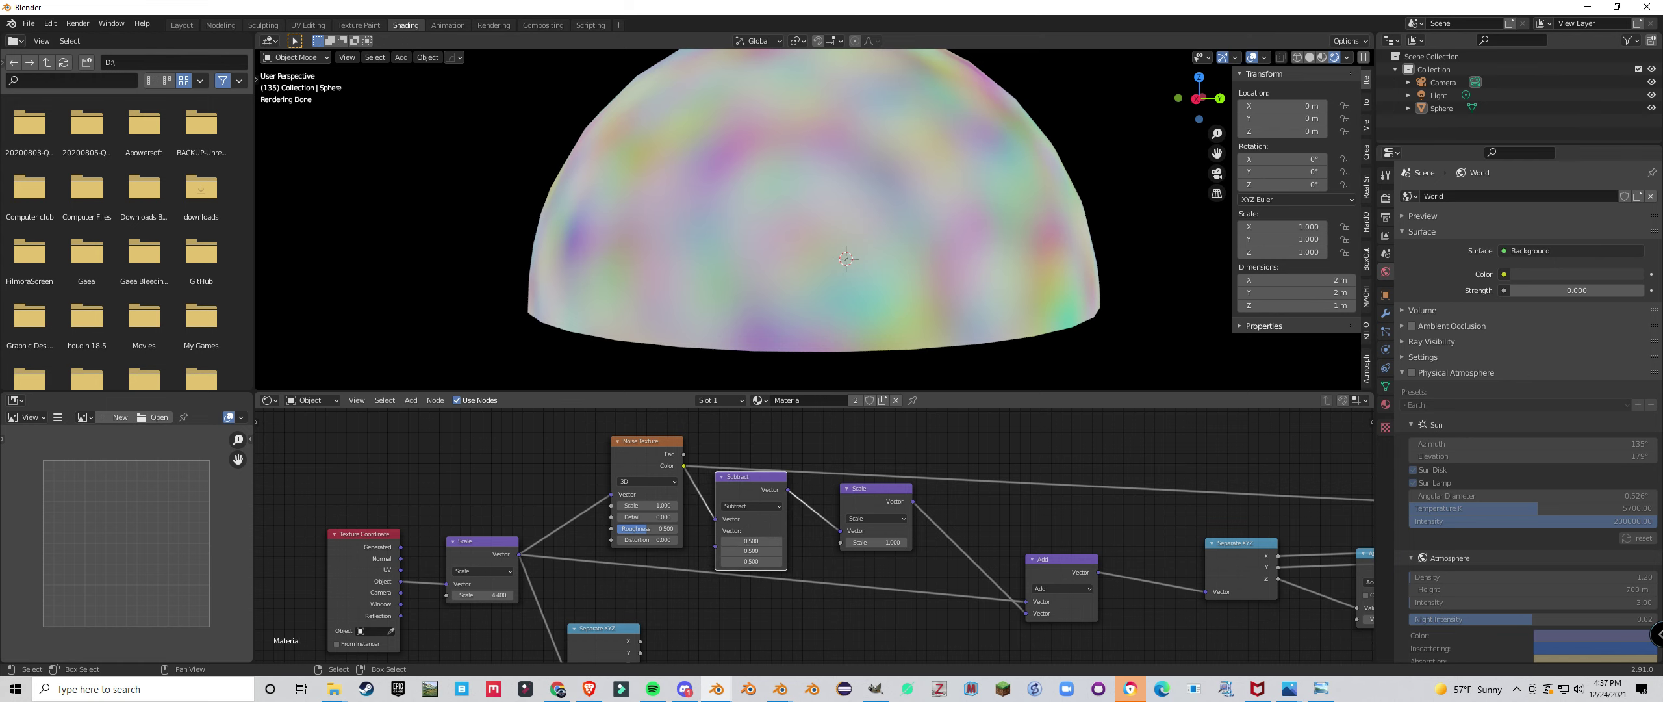
Return to the volume shader preview, reduce the noise Scale node's factor, and set the distortion Noise Texture's Scale to 0.5.
scroll(814, 536, "down", 2)
middle_click_drag(814, 536, 651, 506)
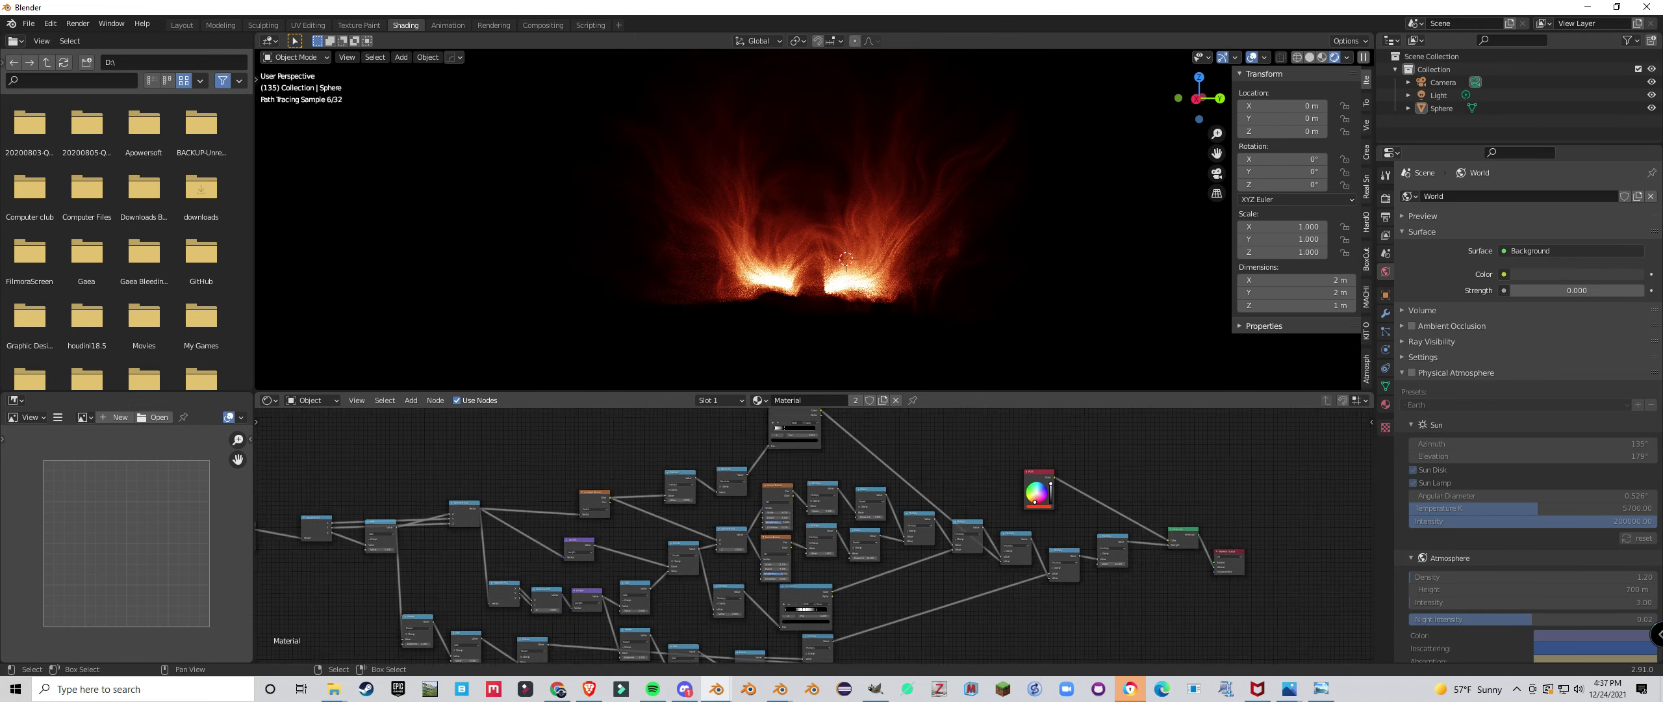
scroll(789, 539, "up", 3)
left_click_drag(789, 539, 728, 539)
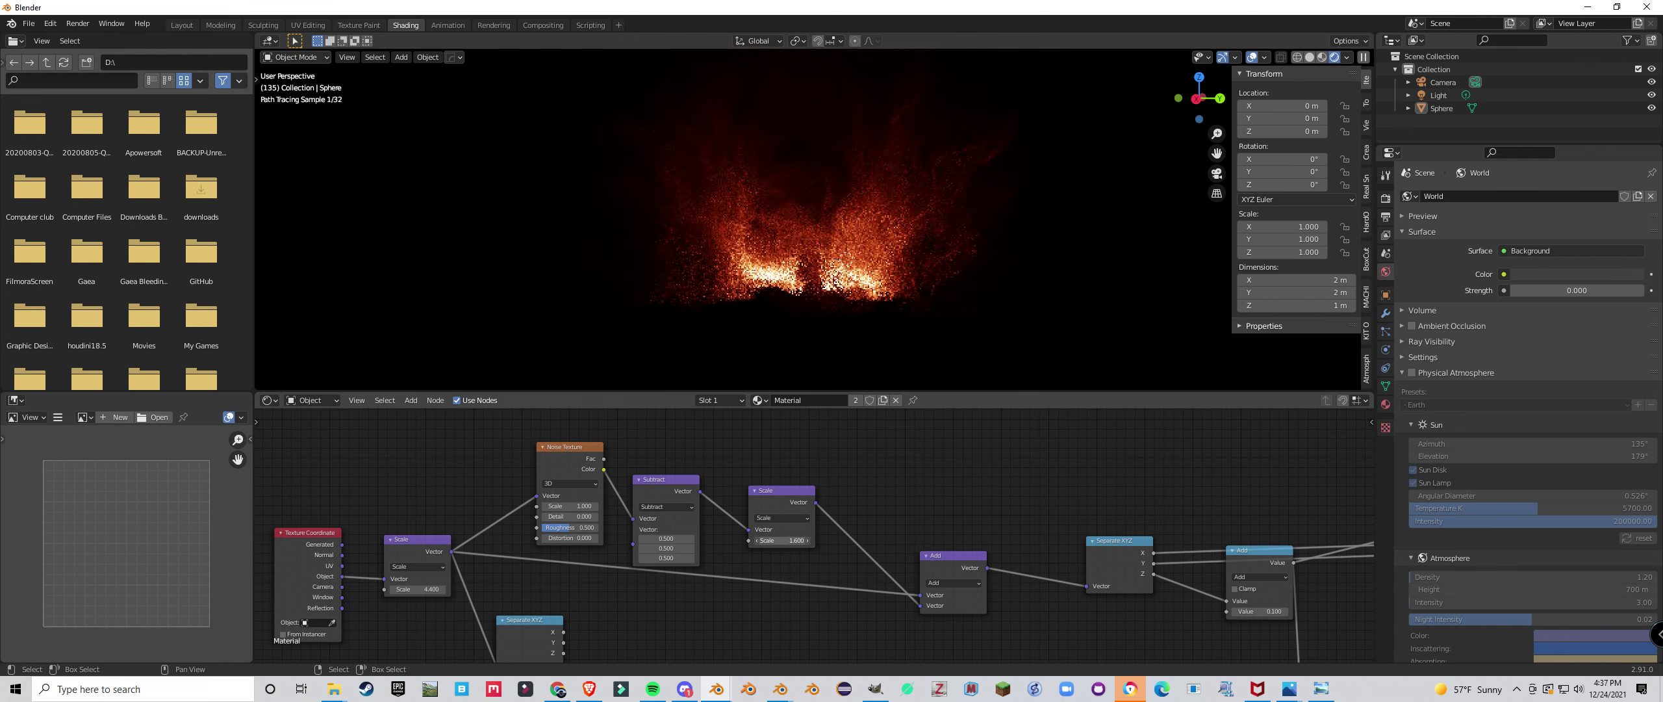
left_click_drag(569, 506, 538, 506)
middle_click_drag(656, 566, 691, 555)
left_click_drag(809, 491, 846, 487)
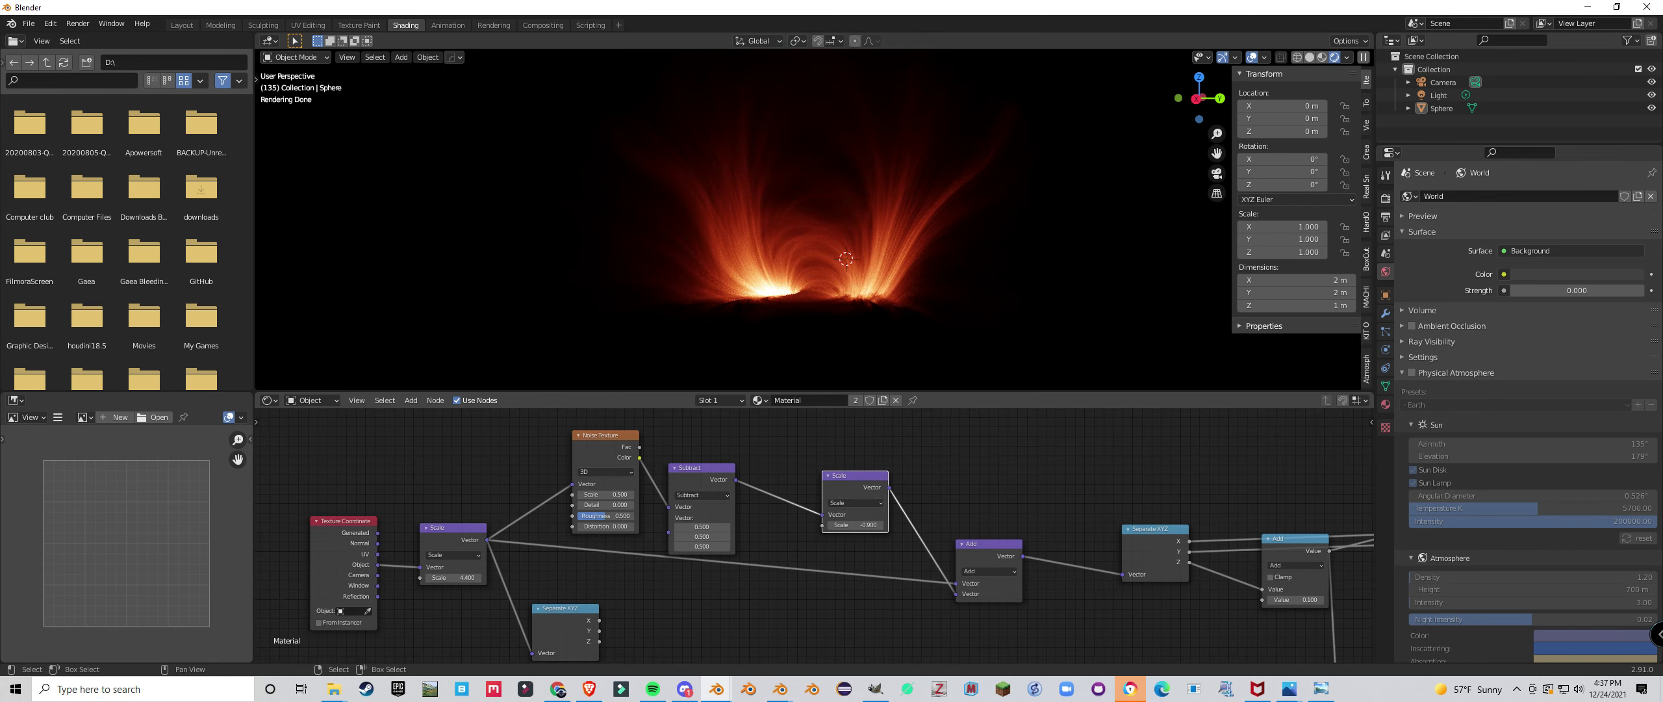
Raise the factor of the Scale node after Subtract and check the more strongly distorted flare up close and from farther away.
left_click_drag(707, 468, 710, 452)
scroll(799, 292, "up", 2)
middle_click_drag(799, 292, 823, 292)
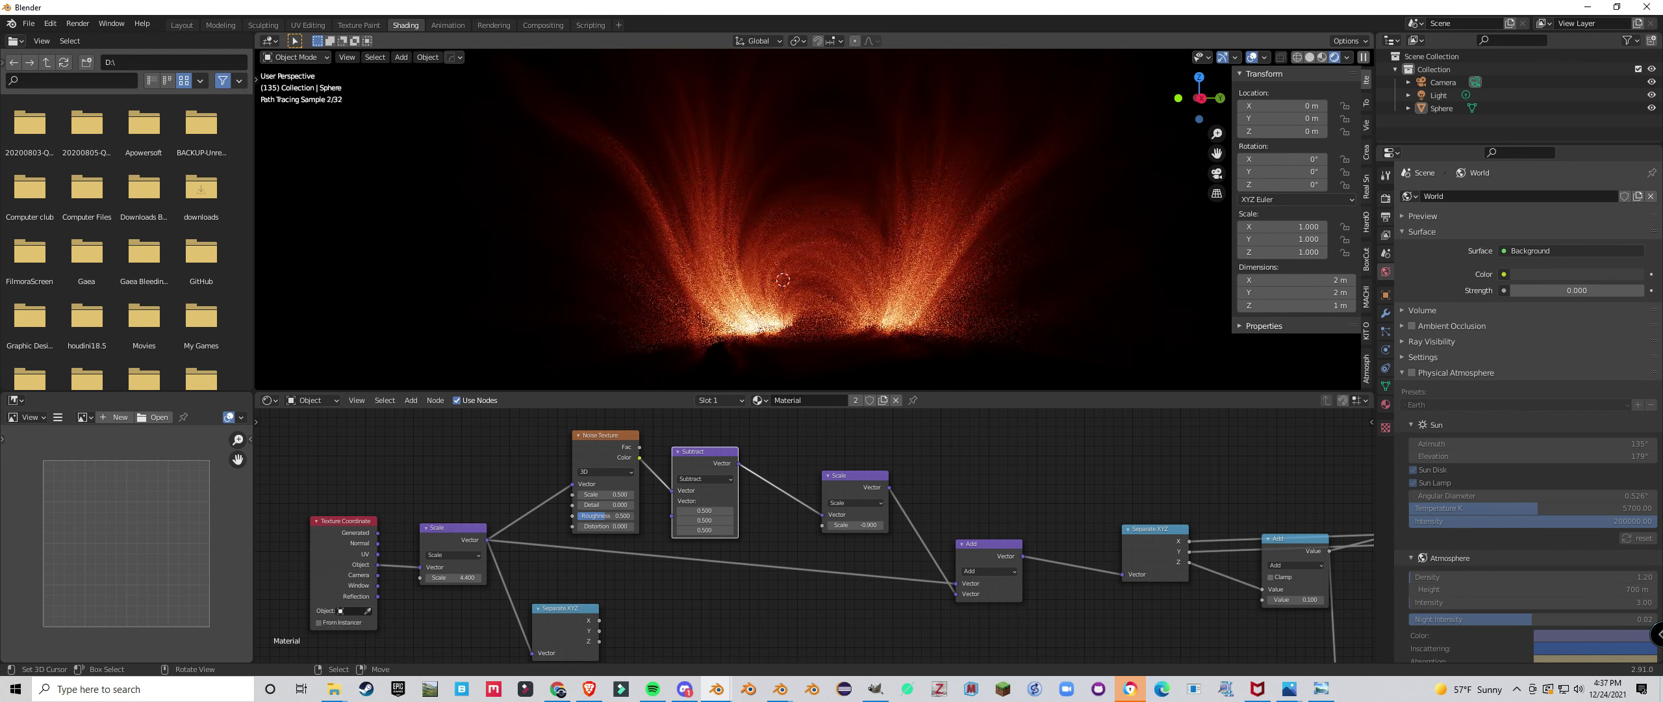
middle_click_drag(734, 585, 819, 540)
scroll(819, 539, "up", 1)
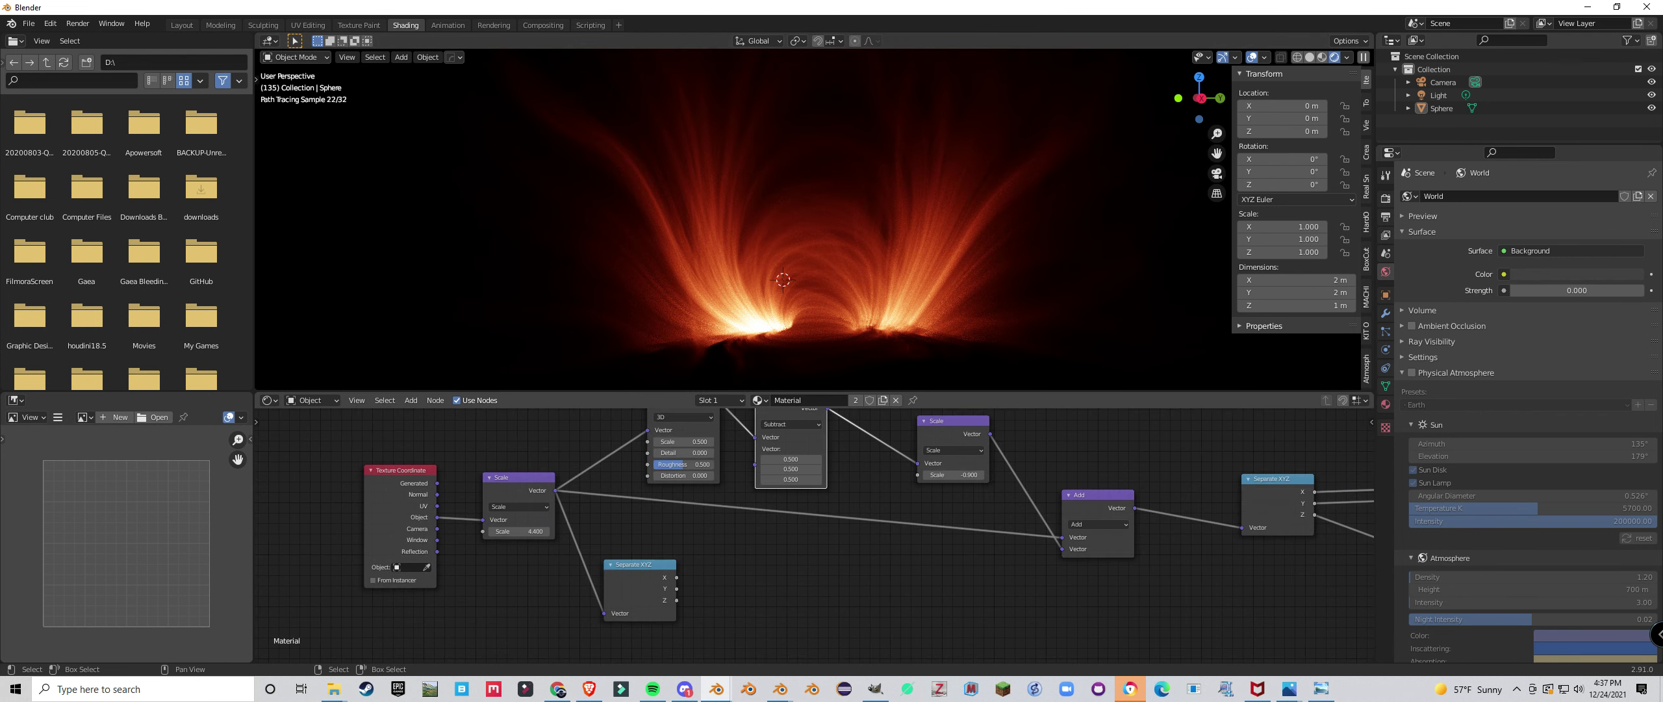
key("Return")
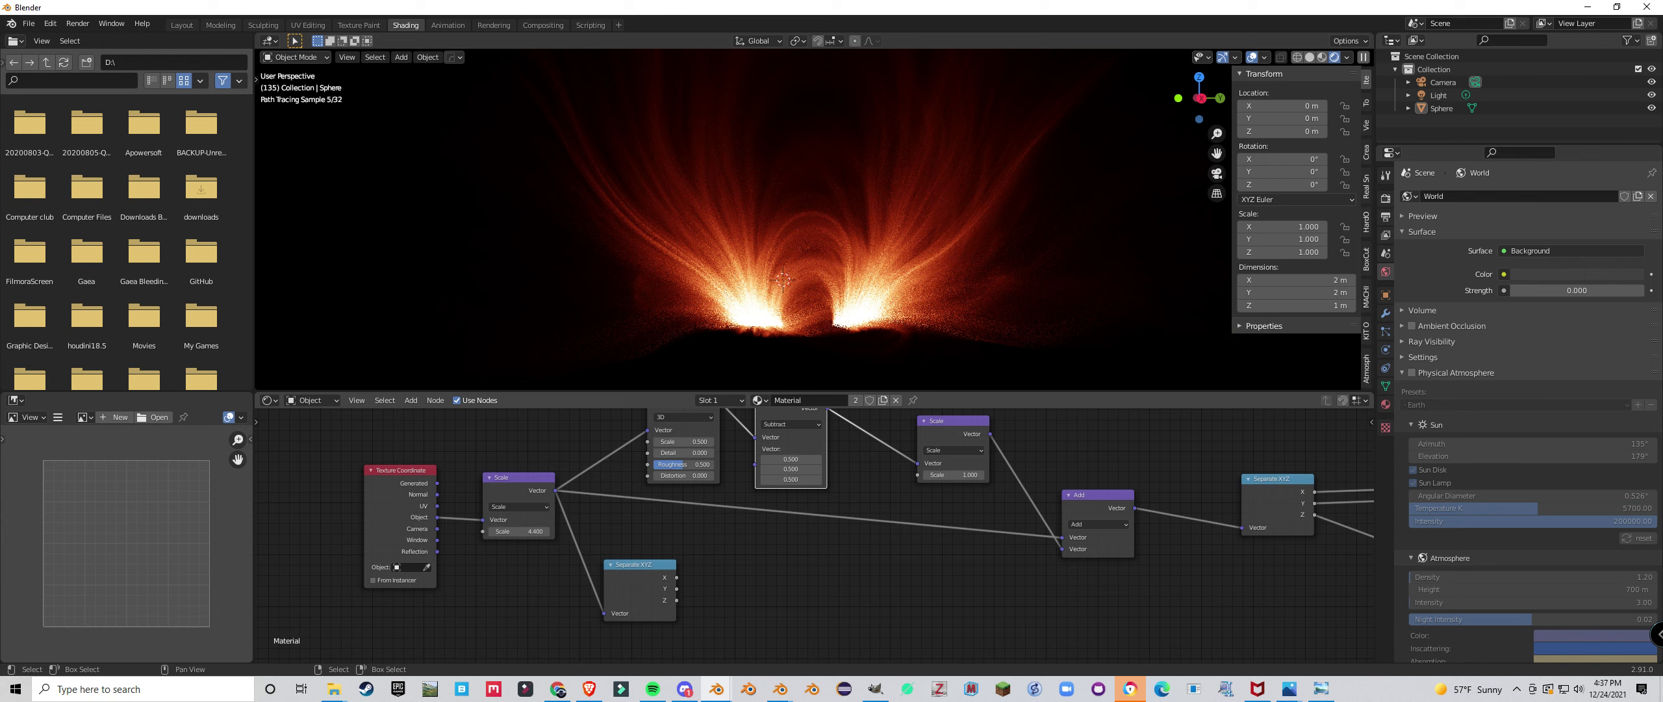
scroll(805, 214, "down", 2)
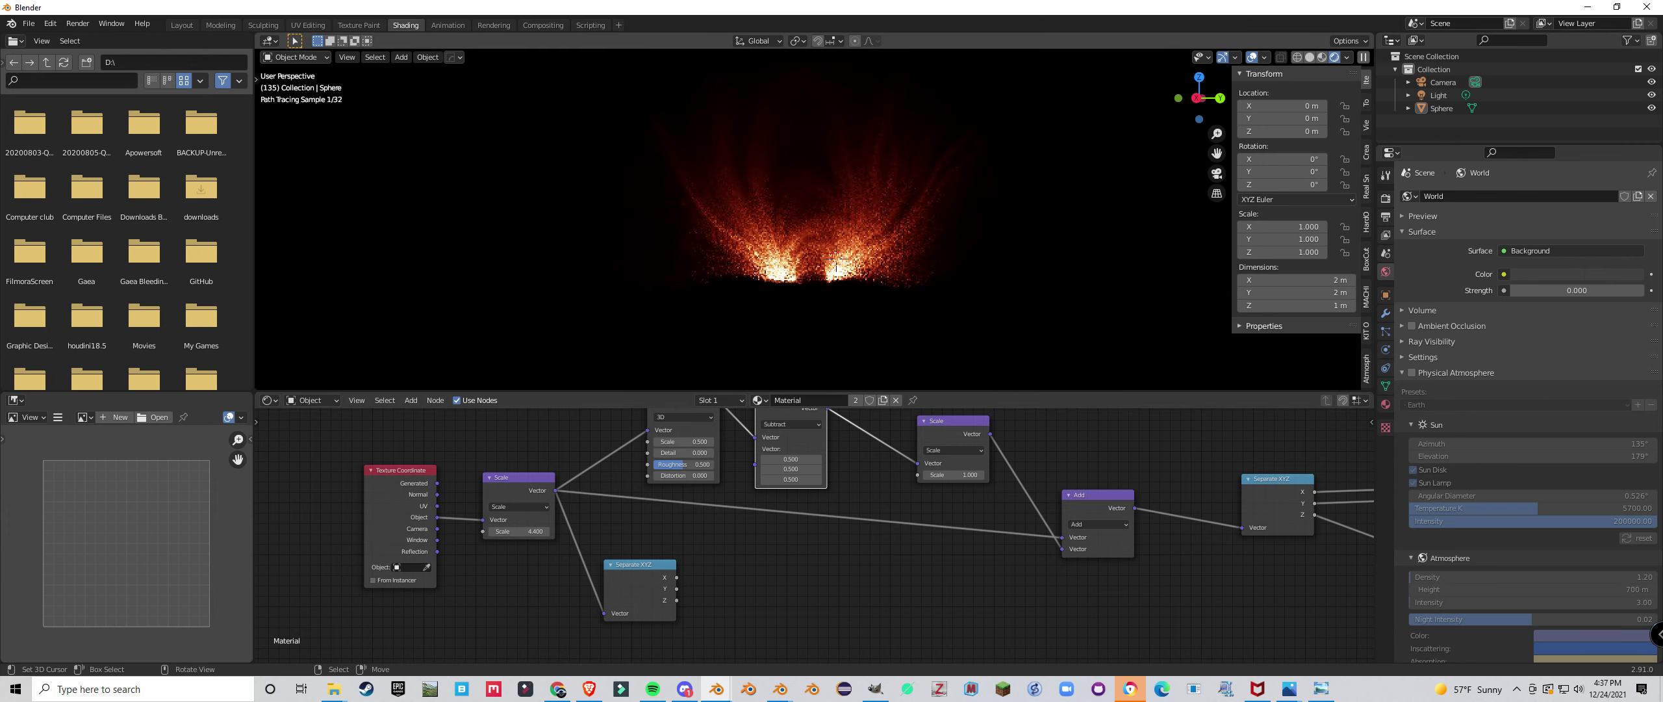
scroll(806, 214, "up", 1)
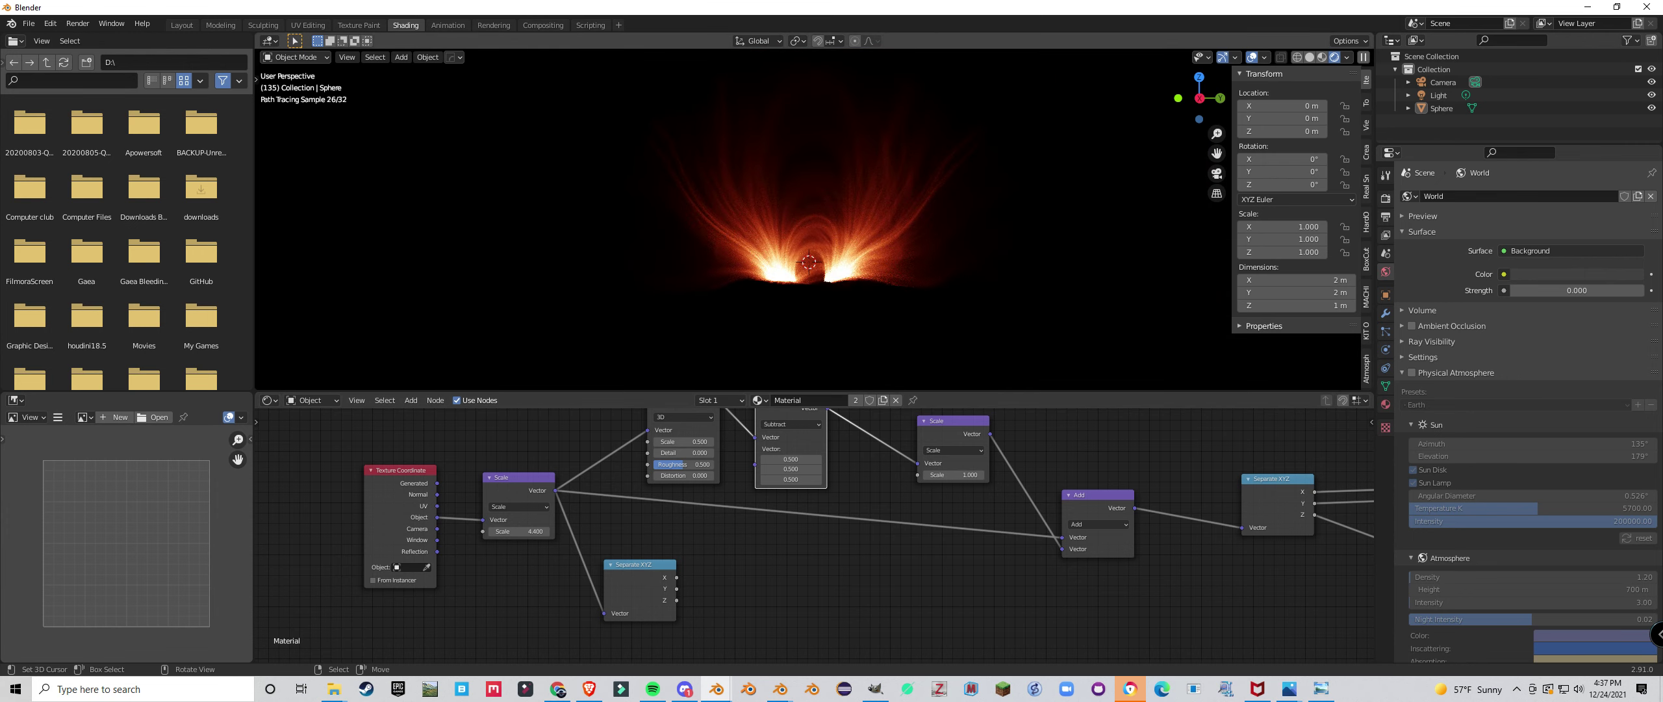
scroll(806, 215, "up", 1)
Move the second Separate XYZ closer to the Scale node and preview its Z output on the half-sphere.
mouse_move(844, 520)
middle_mouse_down()
mouse_move(819, 546)
mouse_move(850, 521)
middle_mouse_up()
left_click_drag(645, 577, 637, 549)
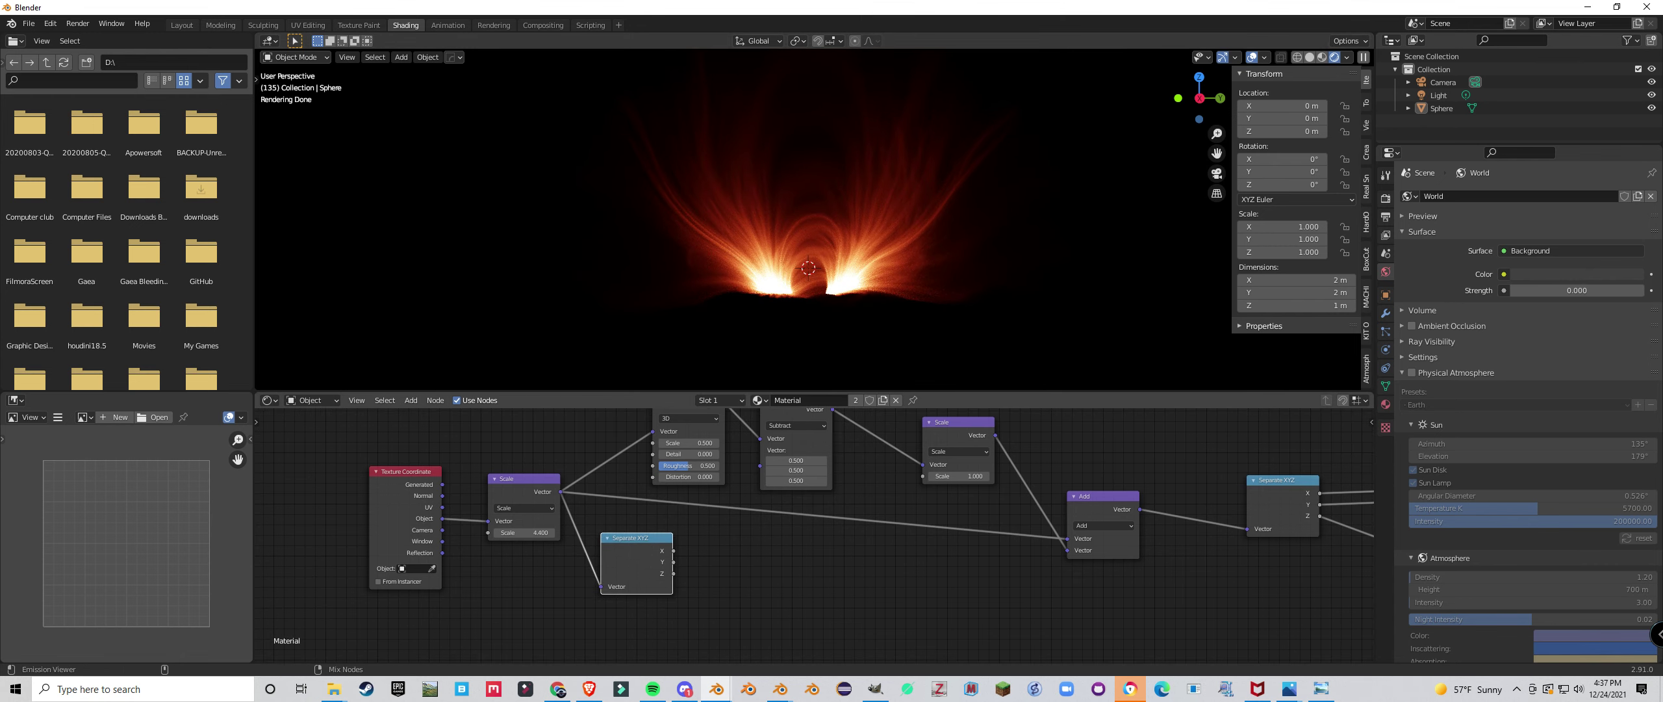
left_click(637, 549, "ctrl+shift")
left_click(637, 549, "ctrl+shift")
left_click(637, 549, "ctrl+shift")
scroll(812, 217, "down", 2)
scroll(812, 218, "up", 2)
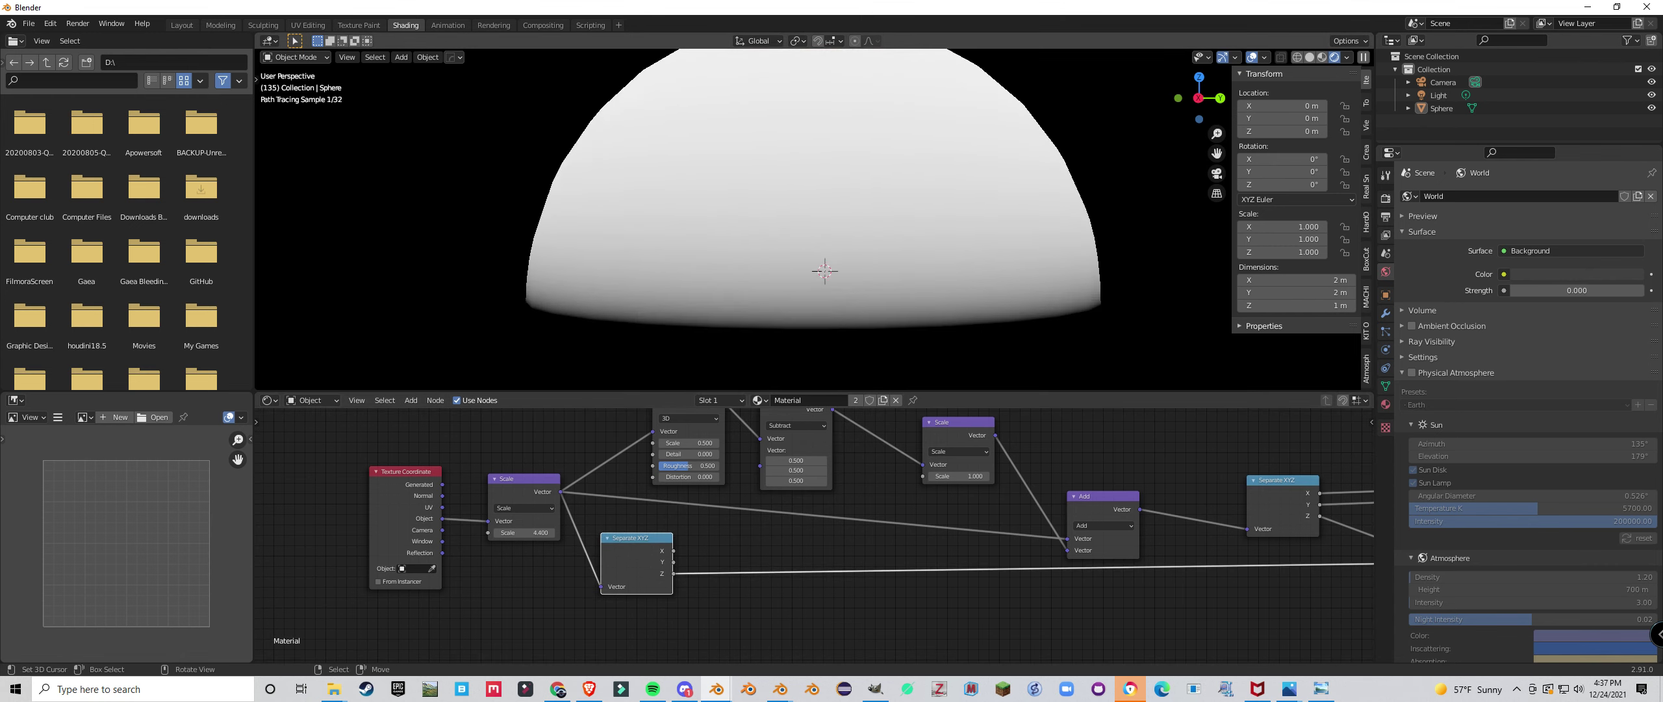
middle_click_drag(812, 218, 838, 204)
middle_click_drag(828, 306, 846, 269)
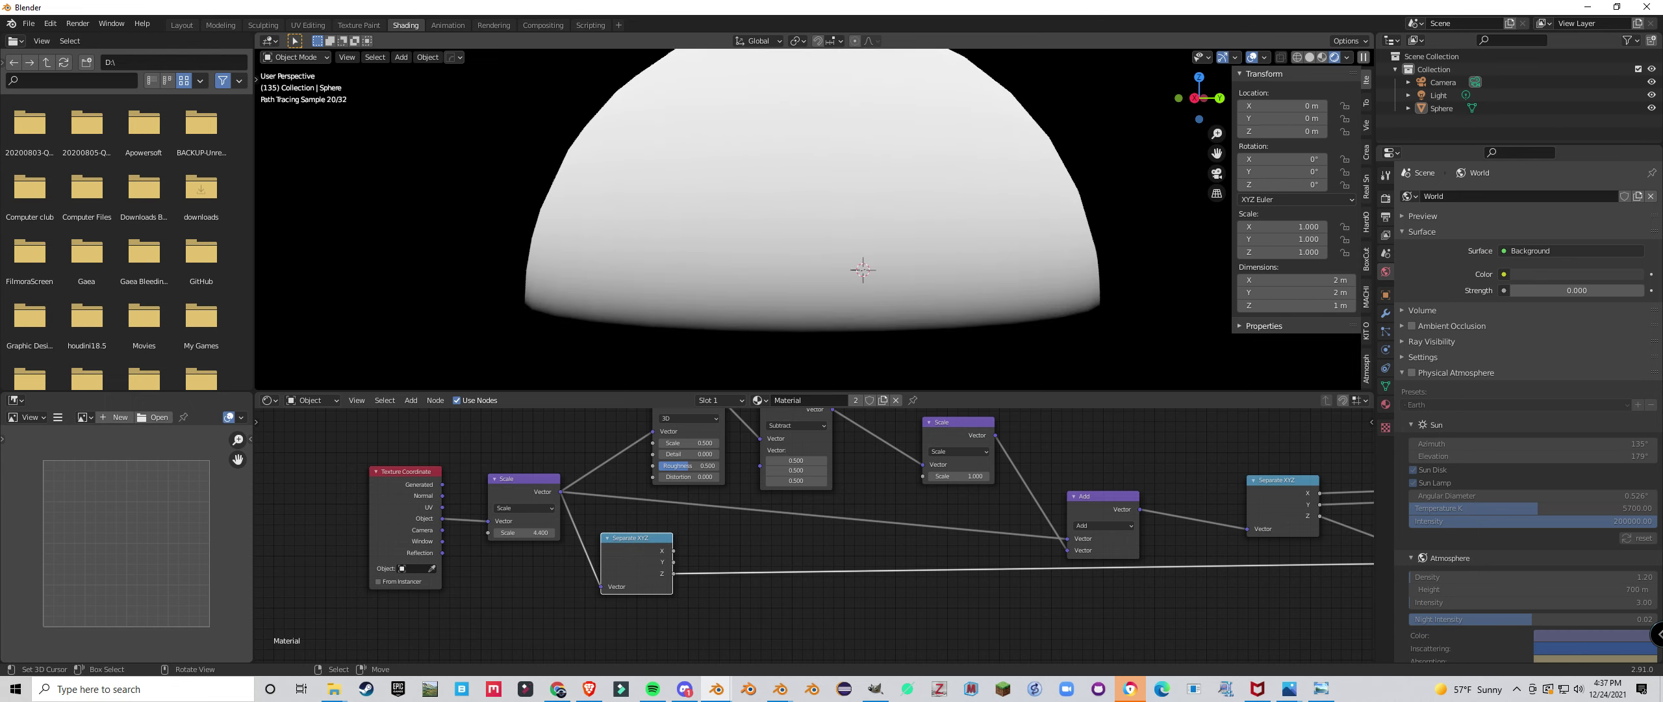
Duplicate the noise Scale node, insert the copy before Add, and drive its Scale value from the second Separate XYZ's Z.
scroll(808, 541, "down", 4)
middle_click_drag(808, 541, 650, 557)
scroll(650, 557, "up", 2)
left_click_drag(780, 461, 722, 434)
key("shift+d")
left_click(792, 450)
left_click_drag(788, 495, 534, 579)
key("Home")
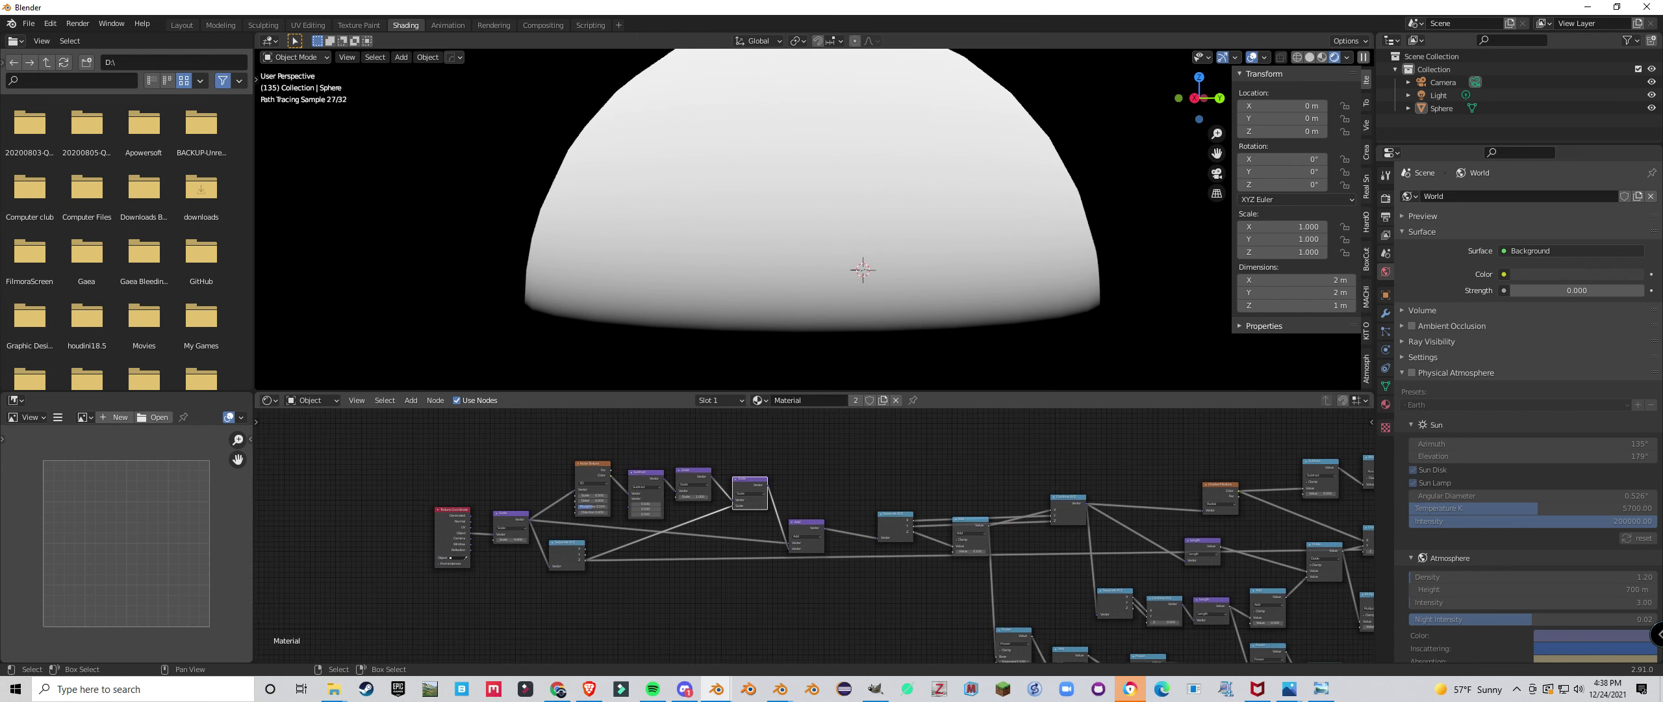
Restore the final volume shader preview and inspect the flare with the height-driven distortion.
middle_click_drag(1146, 510, 646, 511)
scroll(646, 512, "up", 1)
left_click_drag(1115, 535, 1092, 529)
scroll(1246, 506, "down", 4)
scroll(806, 208, "up", 1)
scroll(806, 208, "up", 1)
mouse_move(805, 208)
middle_mouse_down()
mouse_move(805, 224)
mouse_move(770, 164)
mouse_move(819, 224)
middle_mouse_up()
scroll(803, 209, "down", 2)
Adjust the factor of the Scale node after Subtract while viewing the flare from above.
middle_click_drag(377, 497, 805, 532)
scroll(806, 531, "up", 2)
middle_click_drag(685, 531, 809, 533)
scroll(810, 532, "up", 8)
left_click_drag(734, 475, 720, 475)
middle_click_drag(782, 228, 747, 317)
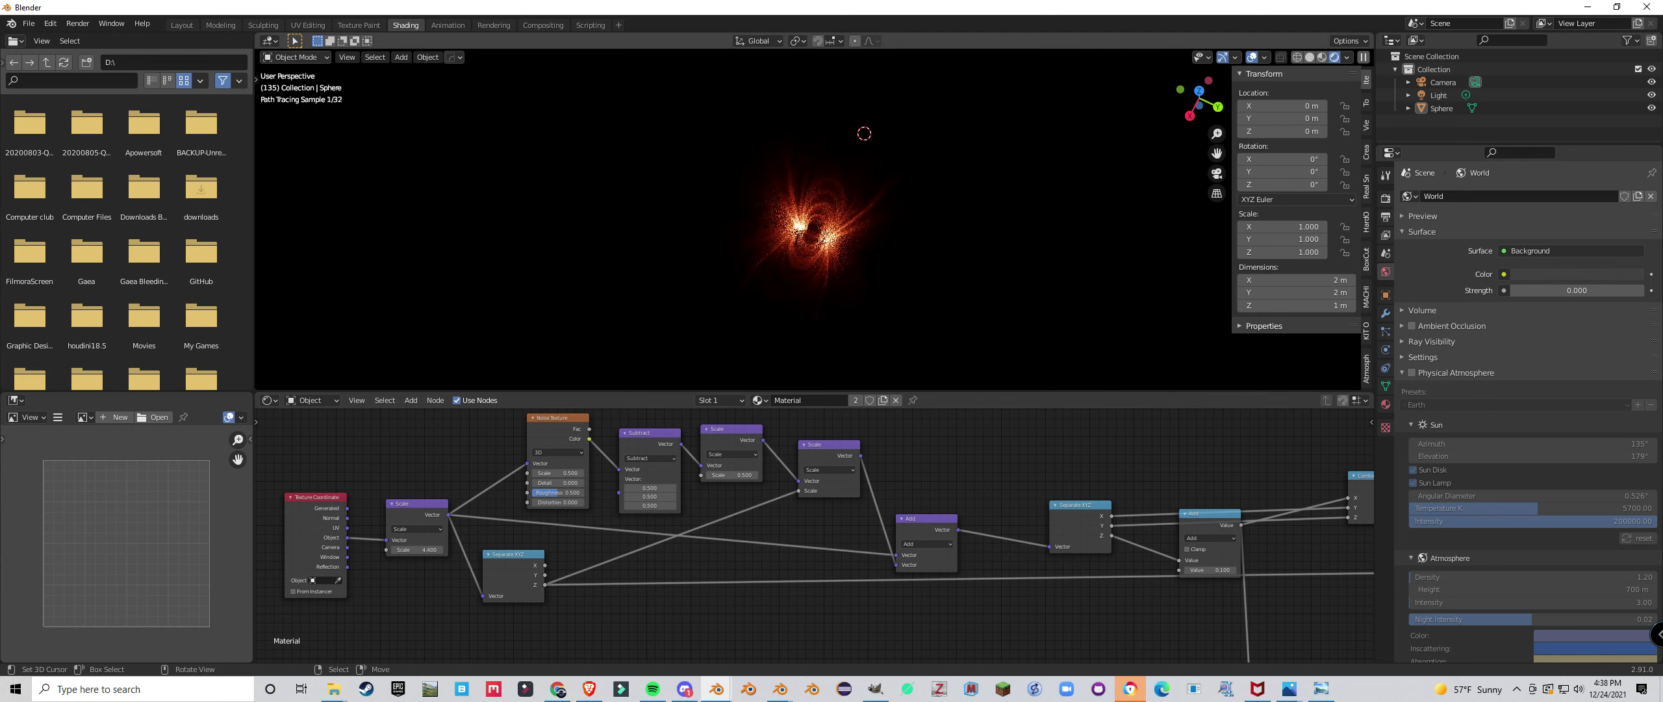
key("Return")
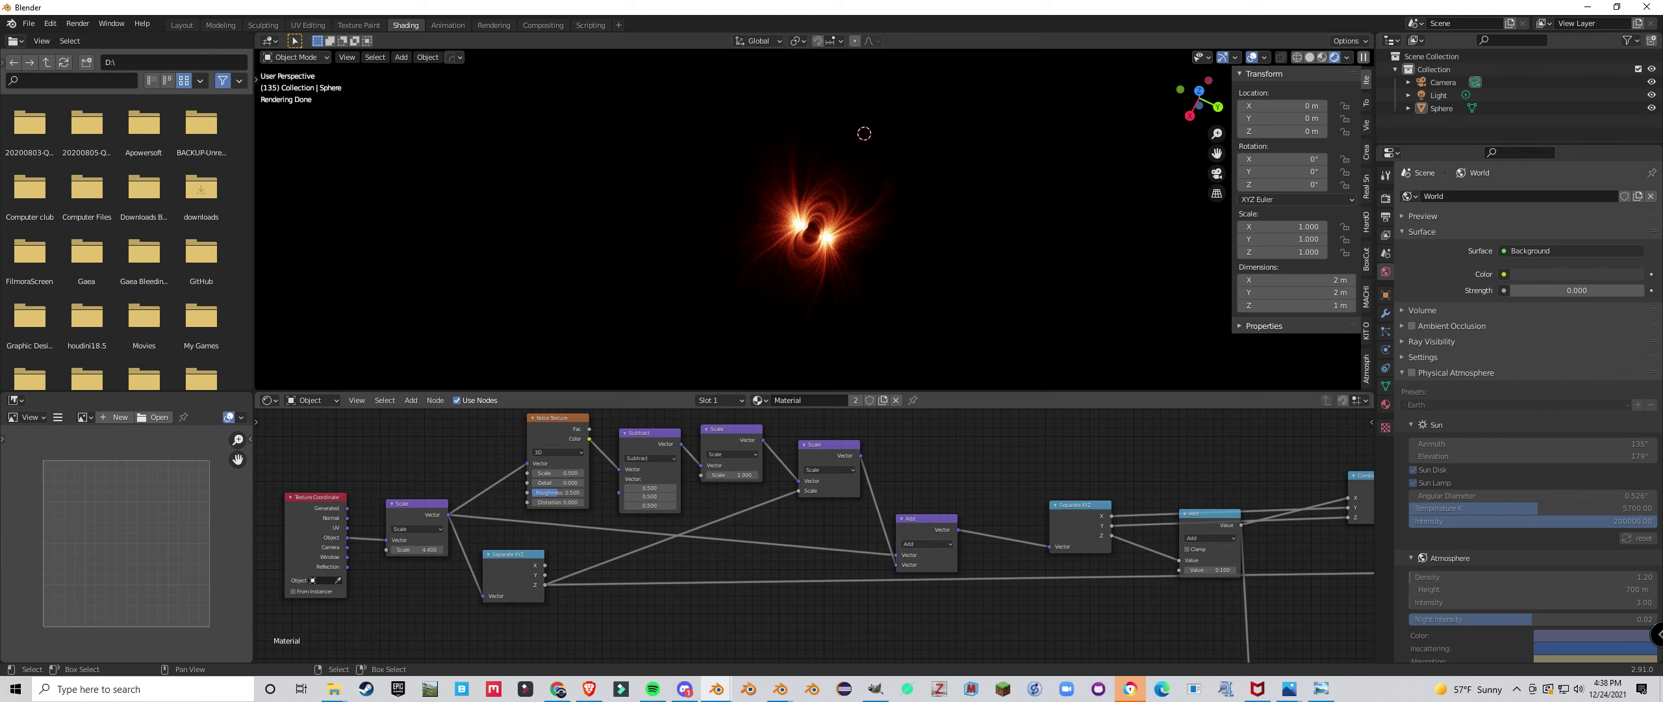
Lower the distortion Noise Texture's Scale slightly and set the factor of the Scale node after Subtract to 1.
left_click(536, 473)
left_click(535, 473)
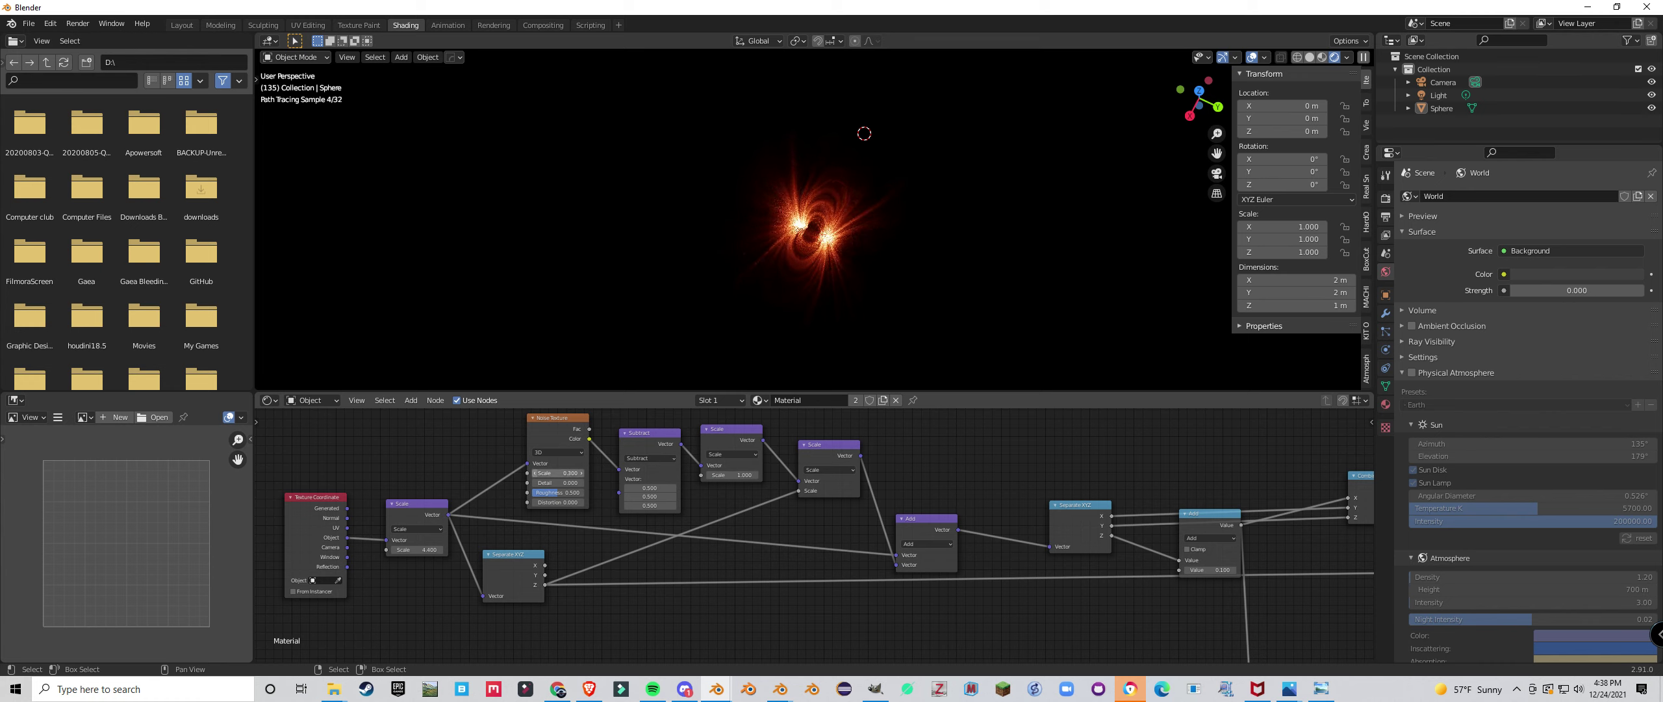
double_click(732, 475)
type("2")
key("Return")
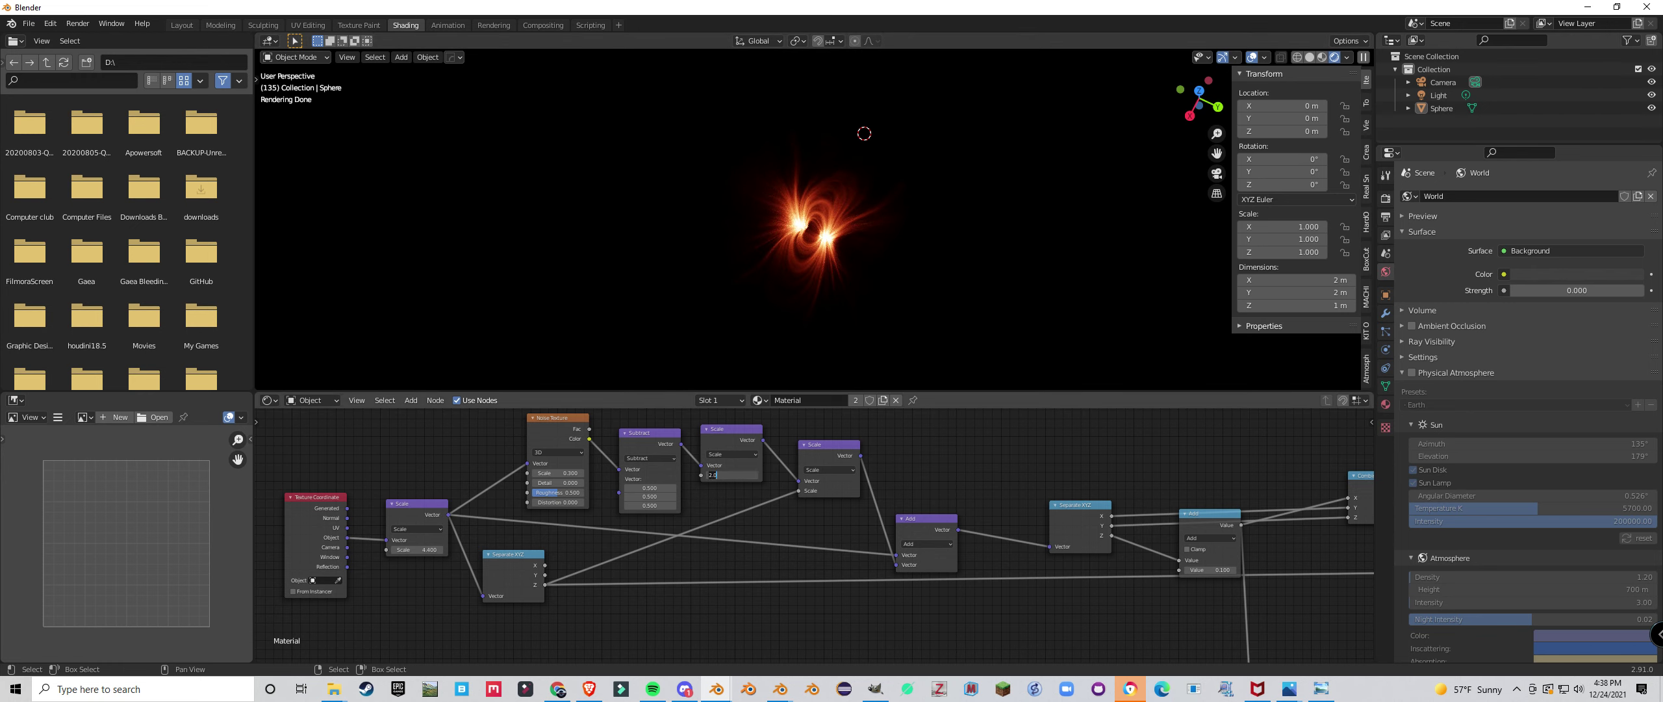
type("1")
key("Return")
Nudge the RGB node's color slightly within the orange-red range and check the flare from a lower angle.
scroll(747, 539, "down", 5)
middle_click_drag(1170, 539, 330, 536)
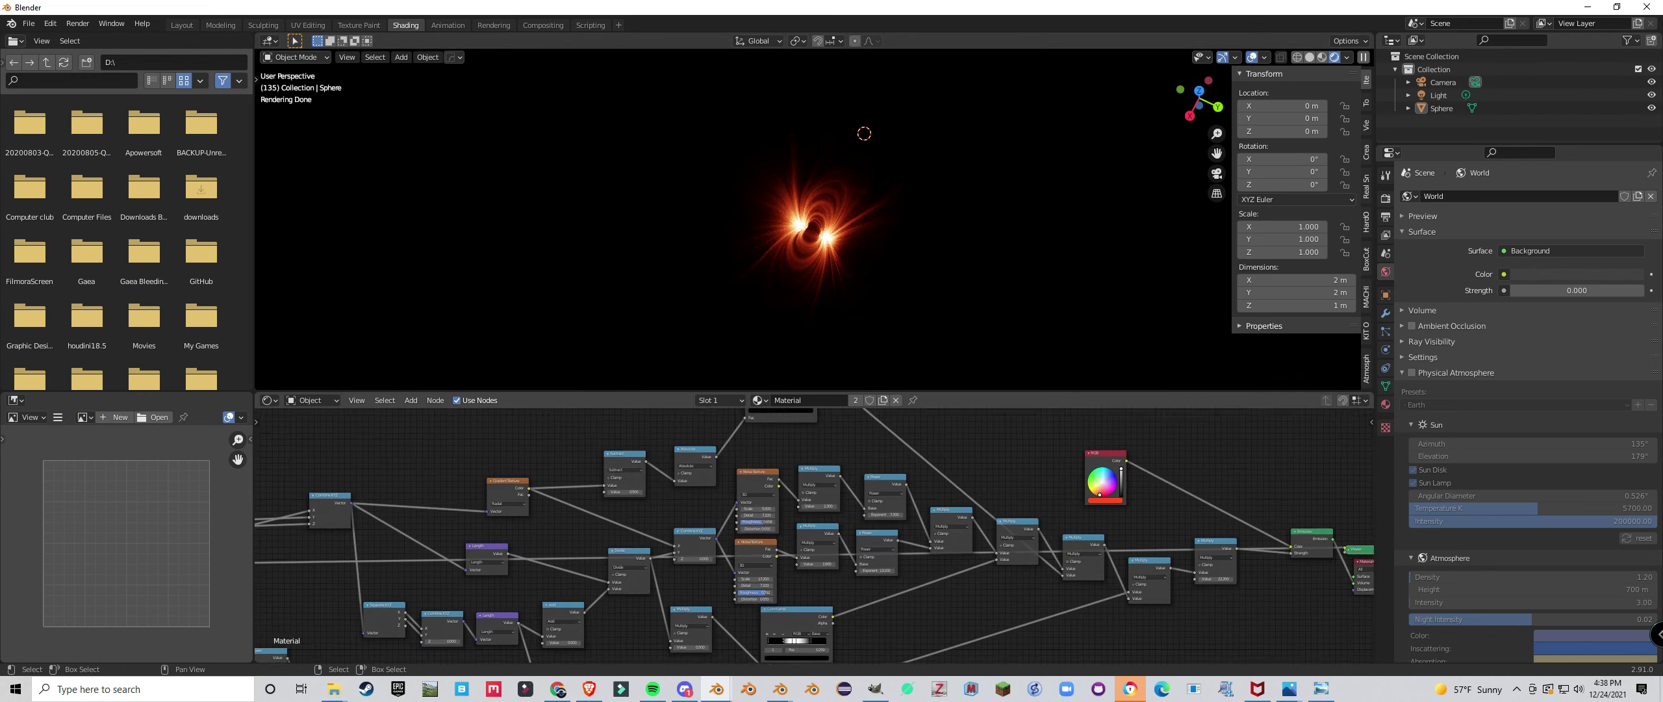
scroll(1131, 486, "up", 9)
left_click_drag(965, 514, 963, 515)
middle_click_drag(950, 292, 897, 220)
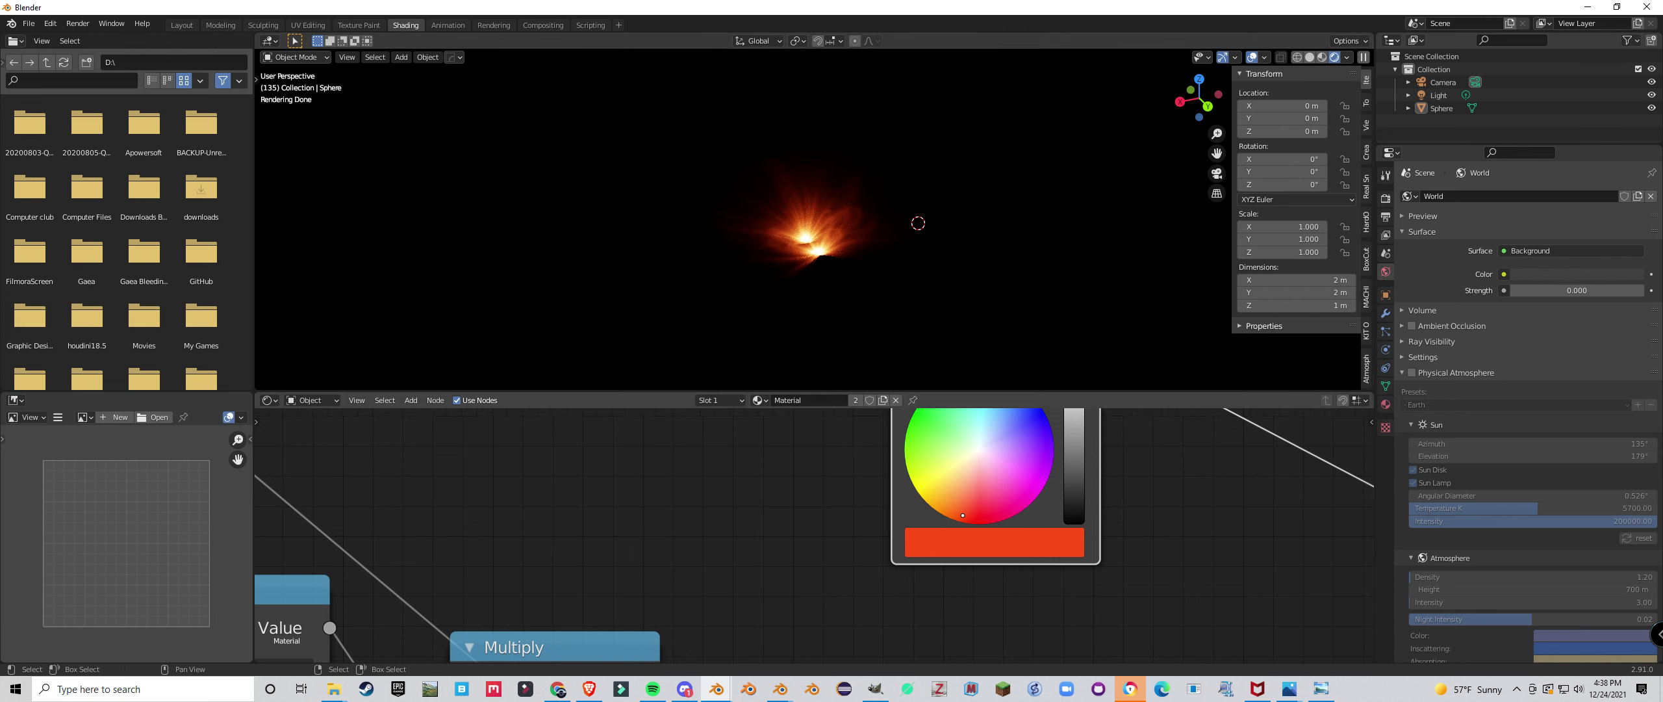
scroll(905, 525, "down", 10)
middle_click_drag(910, 525, 1119, 510)
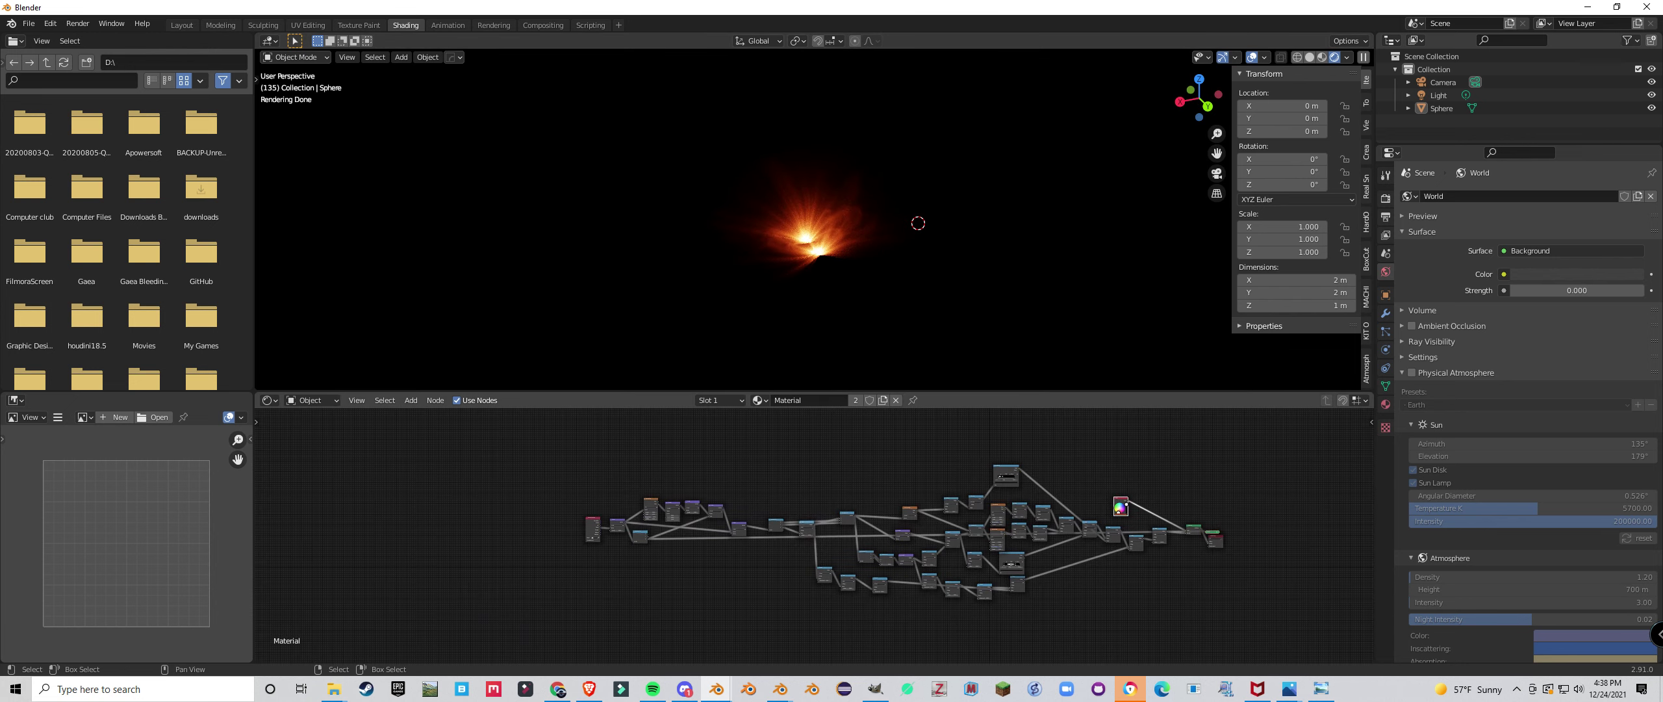
left_click_drag(489, 437, 1193, 639)
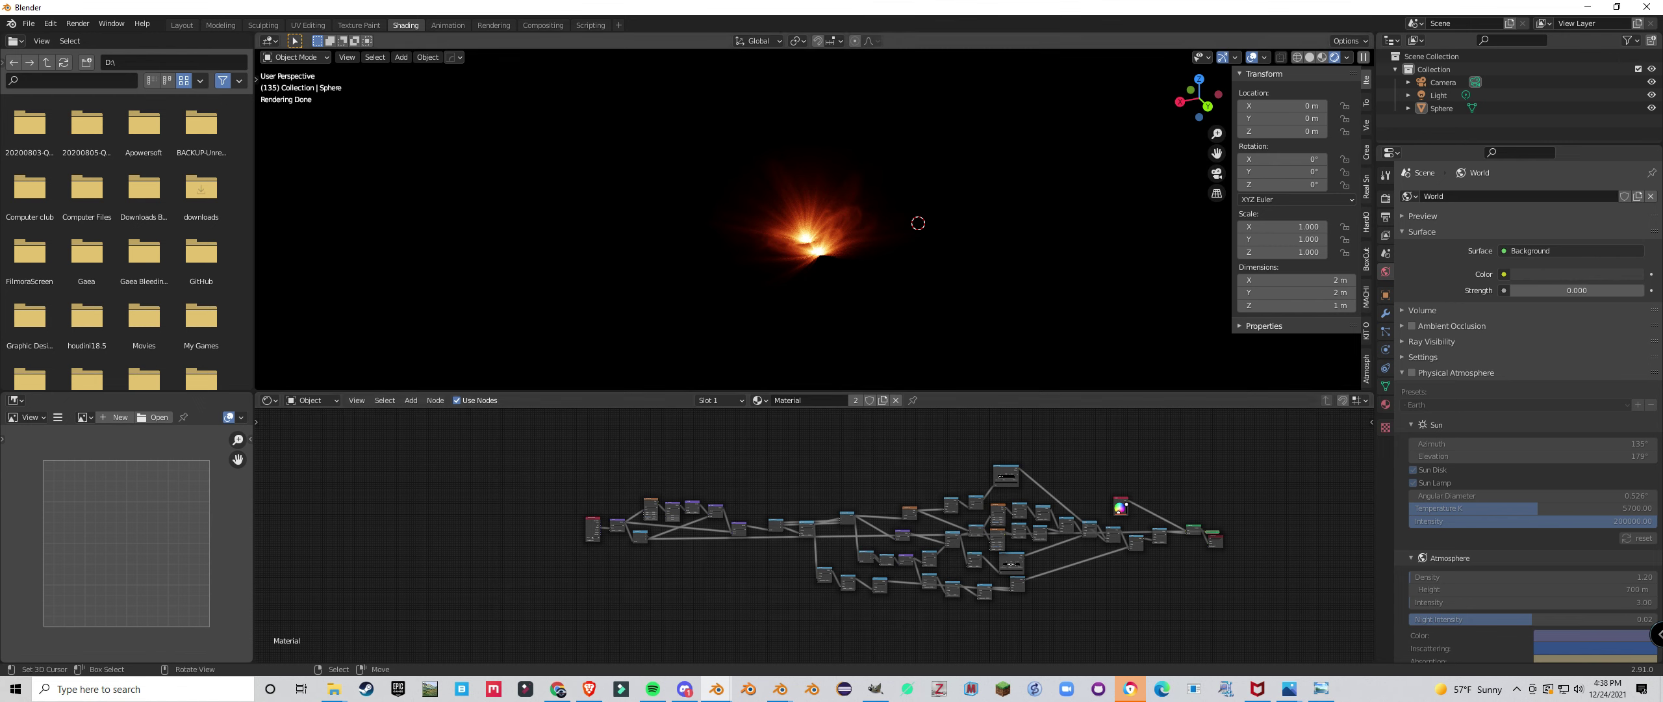
Inspect the orange solar flare up close from a low side angle.
scroll(807, 219, "up", 3)
middle_click_drag(808, 219, 890, 300)
middle_click_drag(922, 208, 1163, 293)
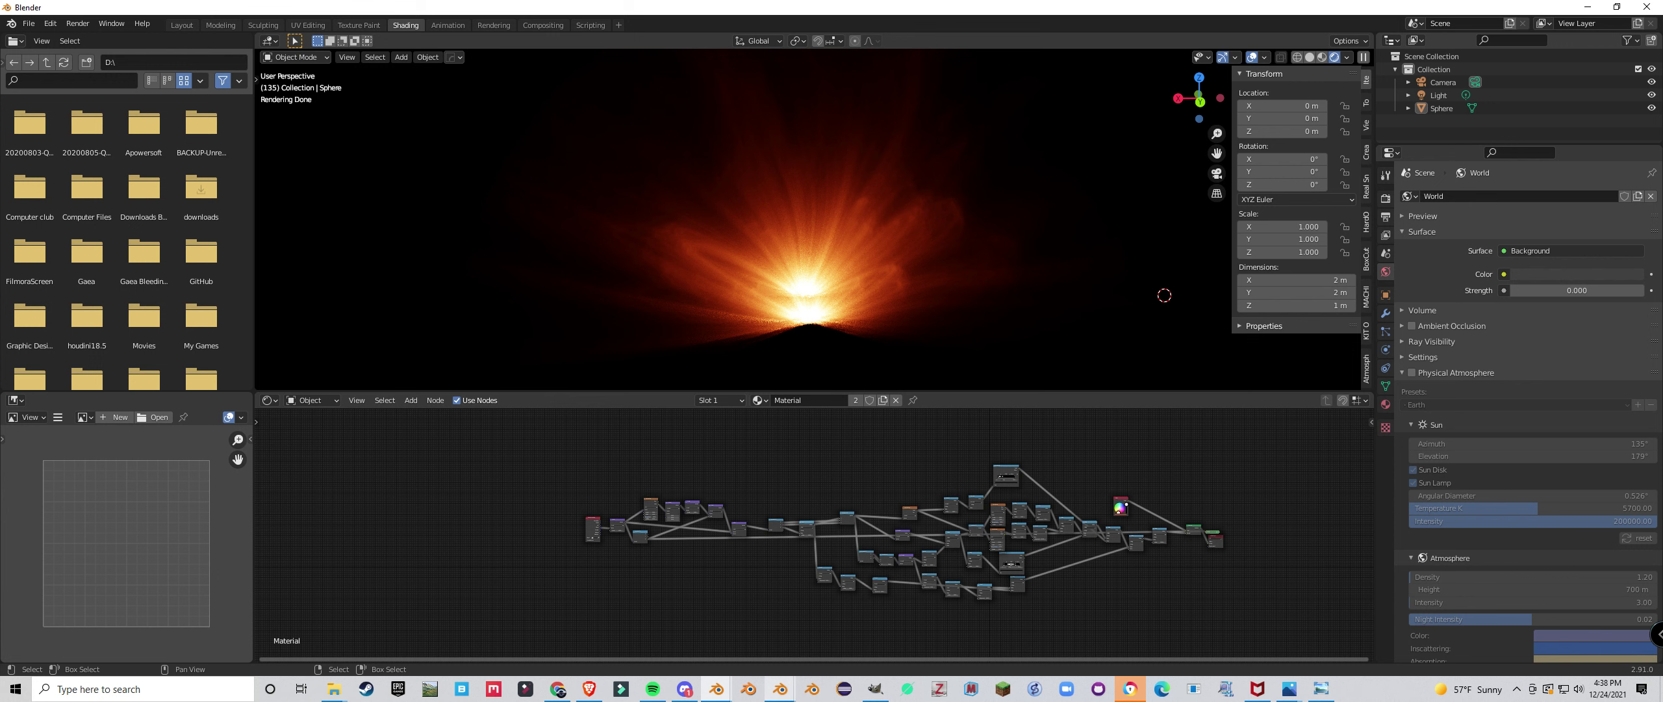
Switch to the finished blue star's Blender Render window and examine its surface and coronal loops up close, closing the view by minimizing it.
mouse_move(780, 688)
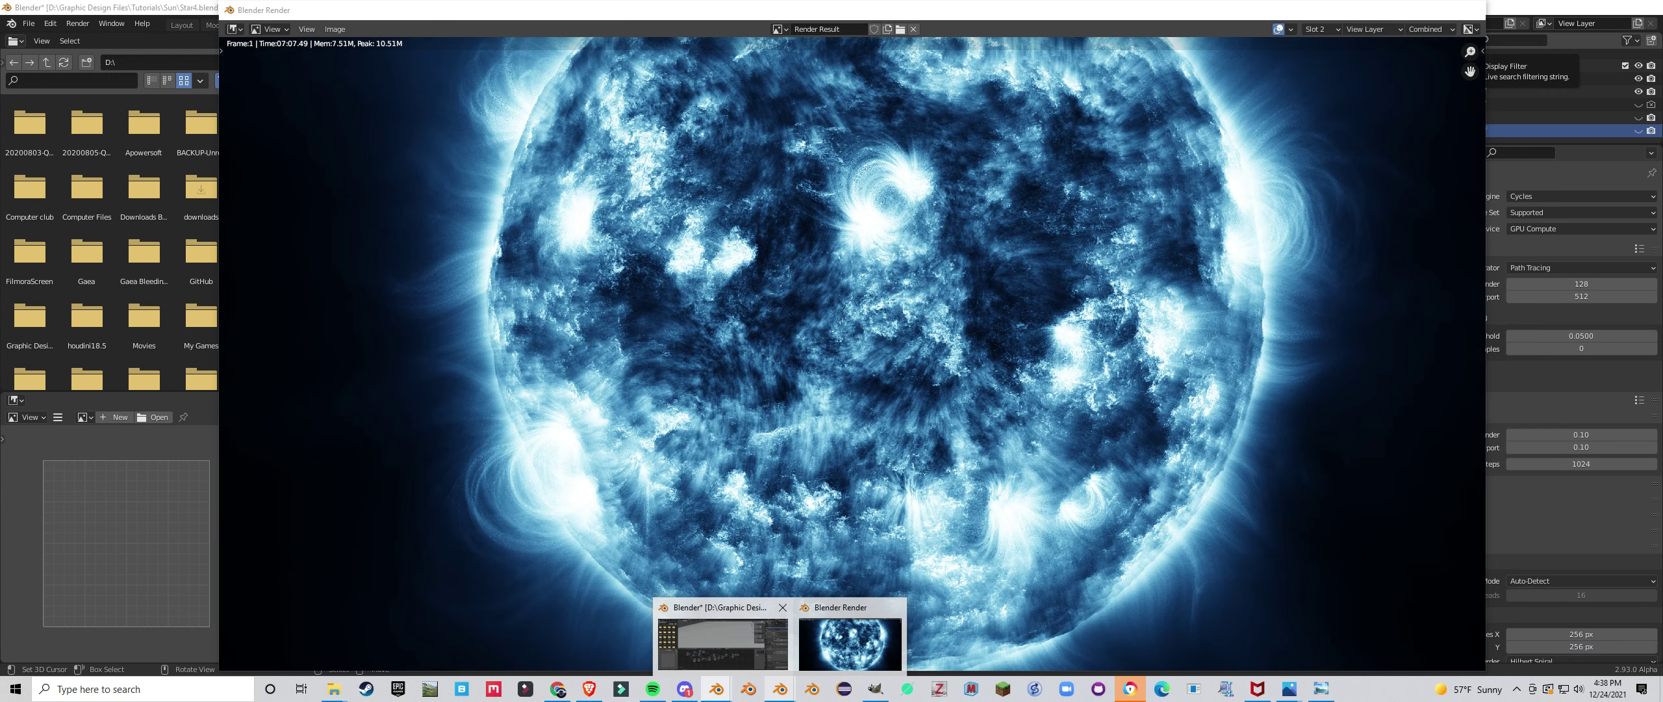
left_click(849, 643)
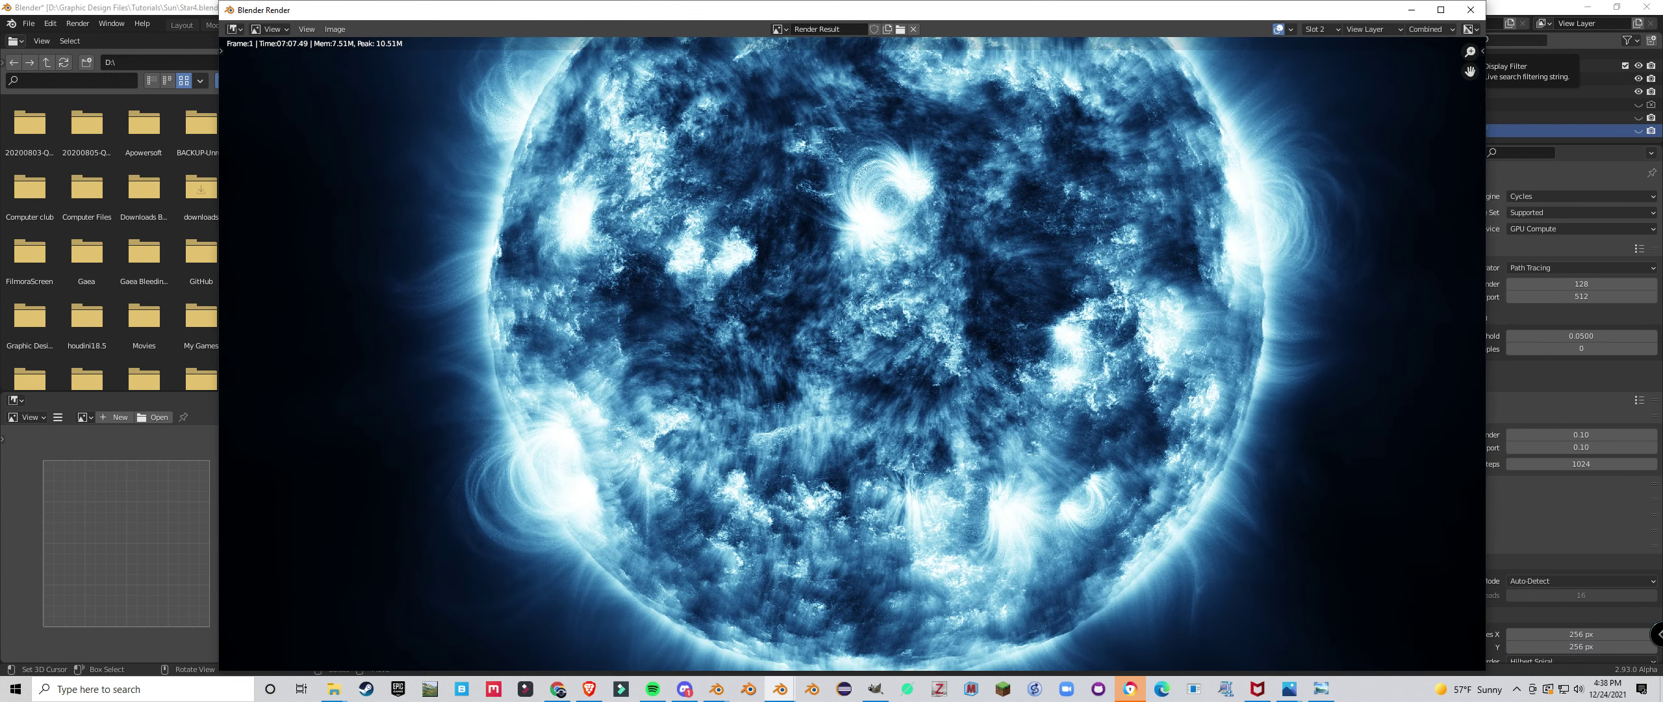
middle_click_drag(852, 353, 896, 410)
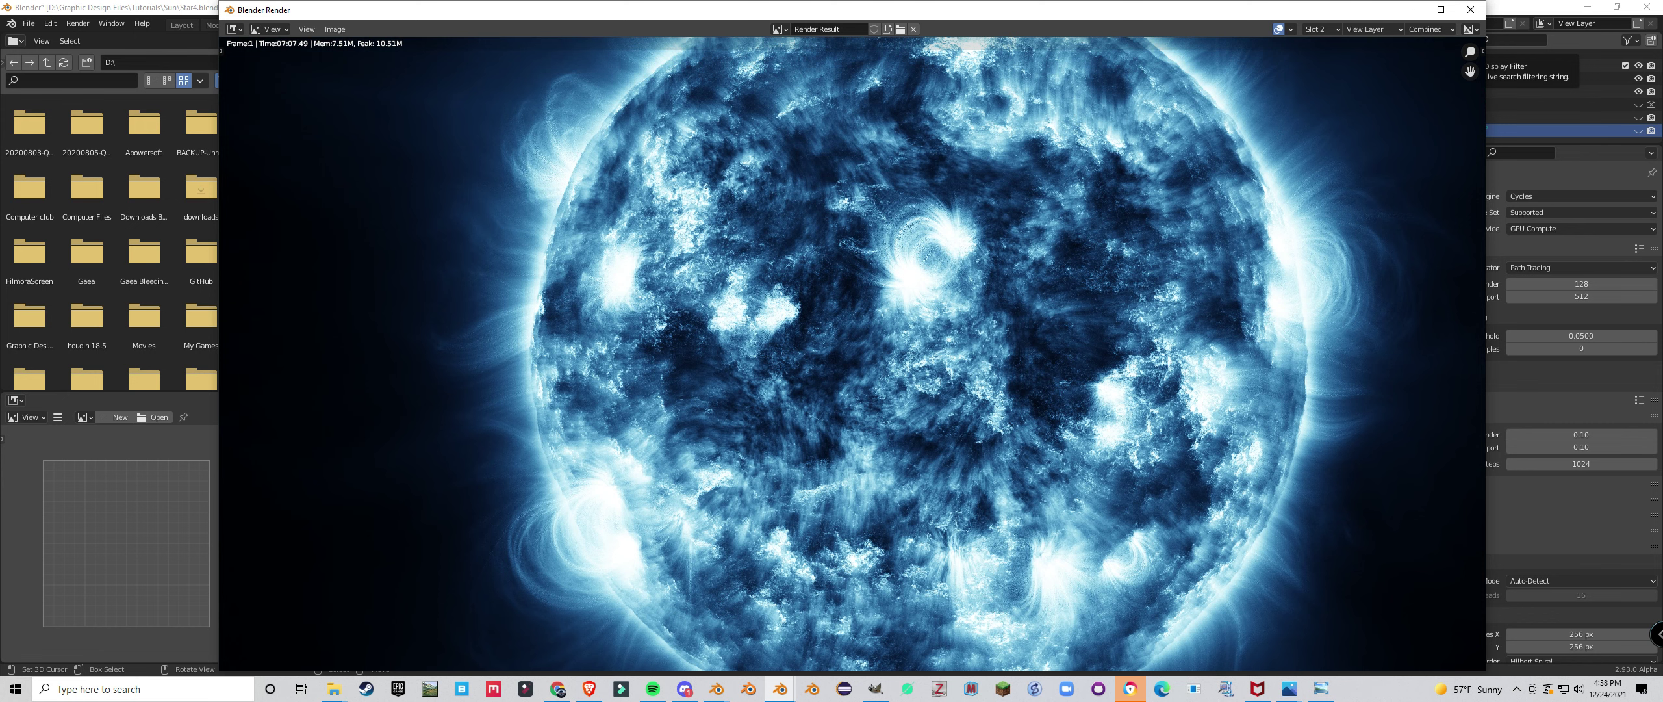
scroll(867, 299, "up", 1)
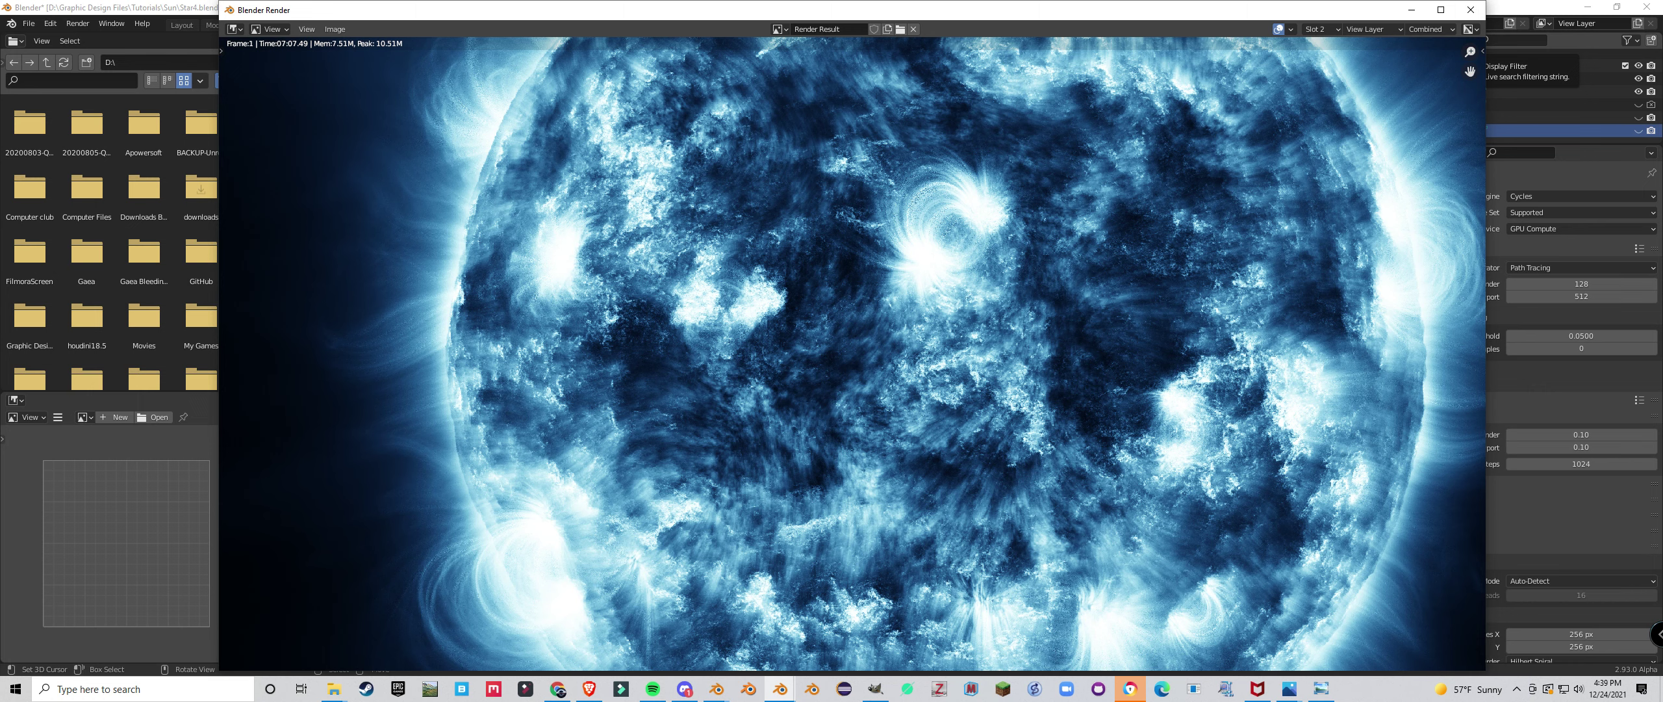
middle_click_drag(853, 354, 964, 383)
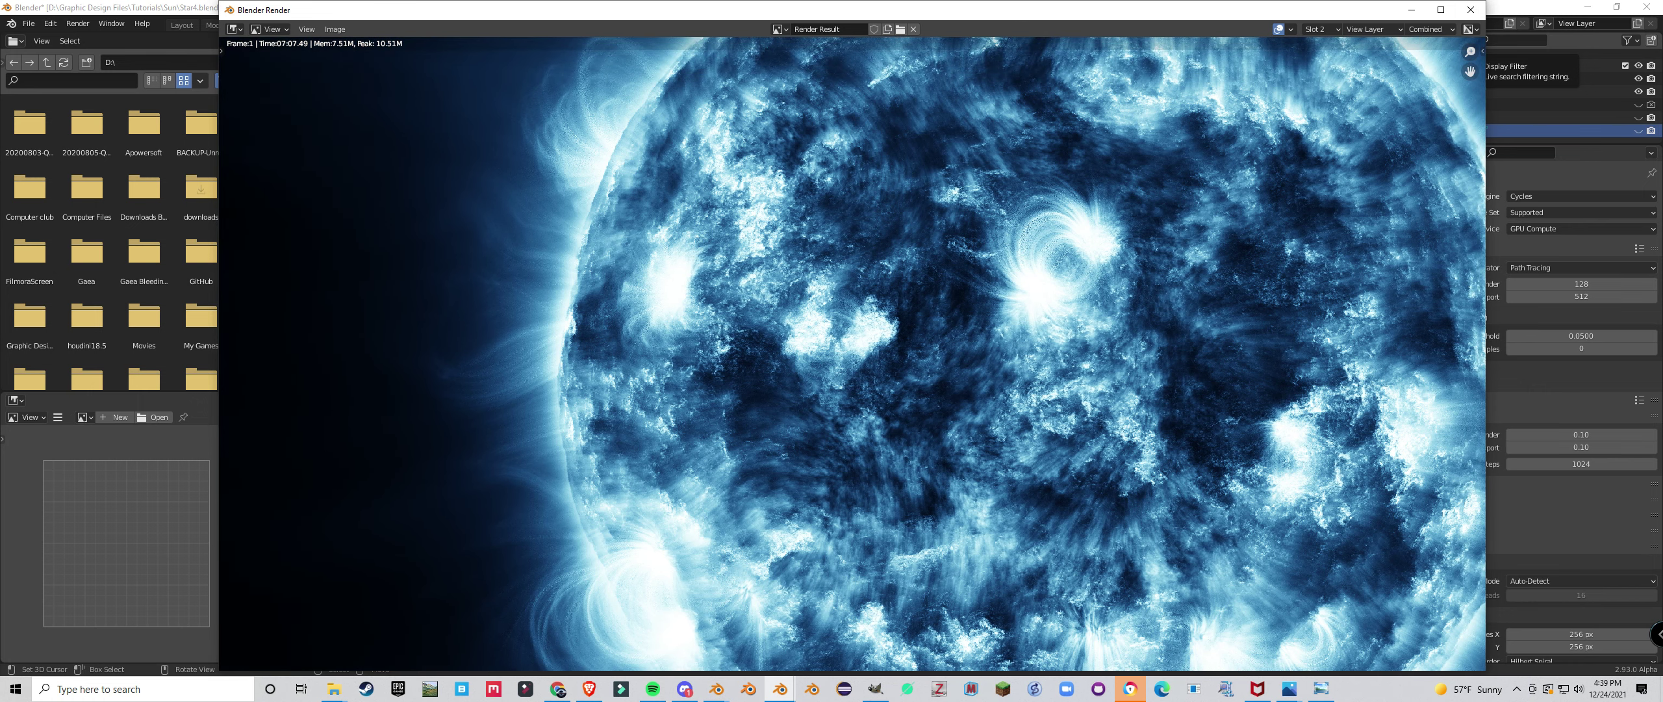
scroll(854, 358, "up", 2)
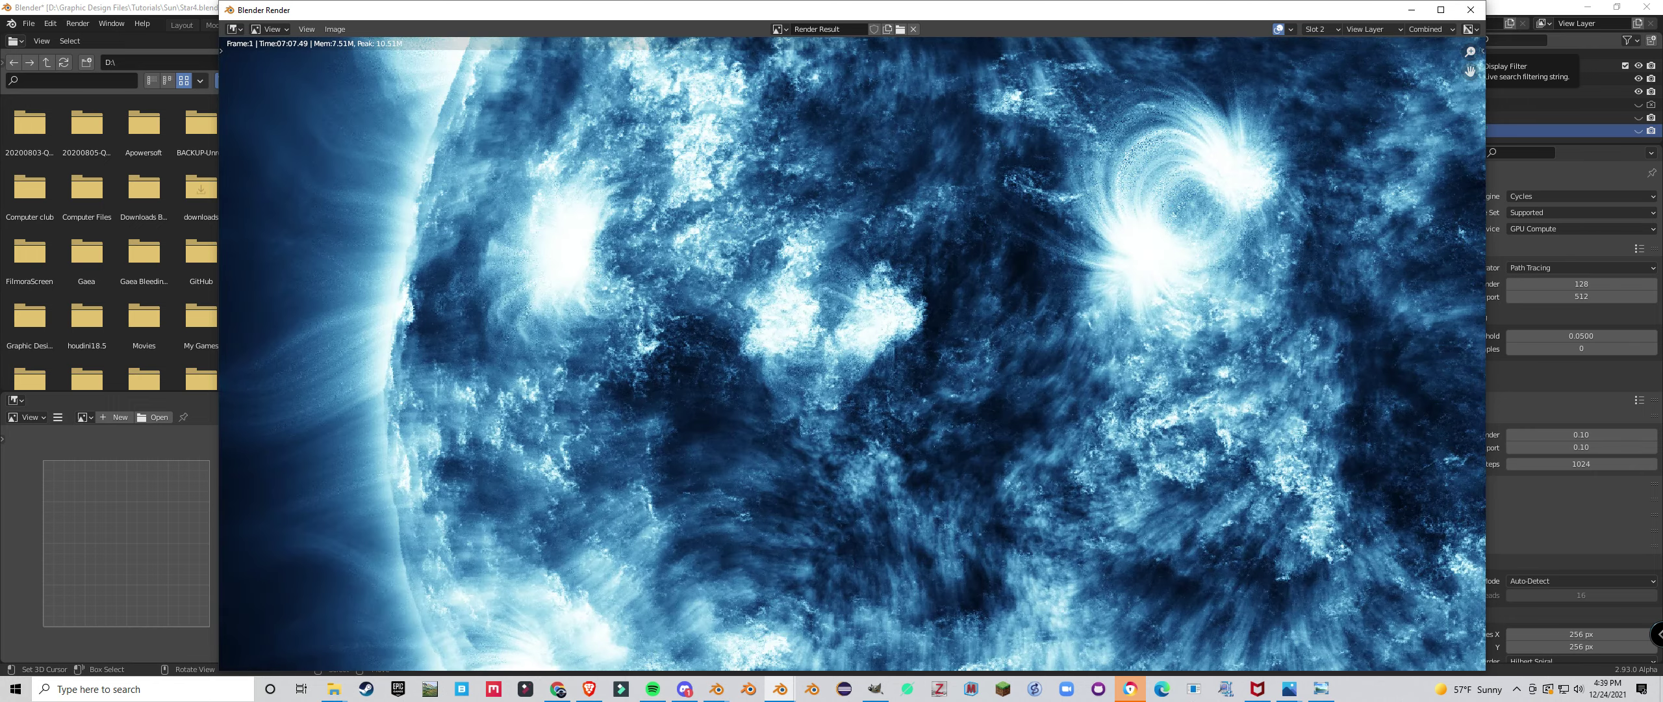
scroll(870, 377, "up", 1)
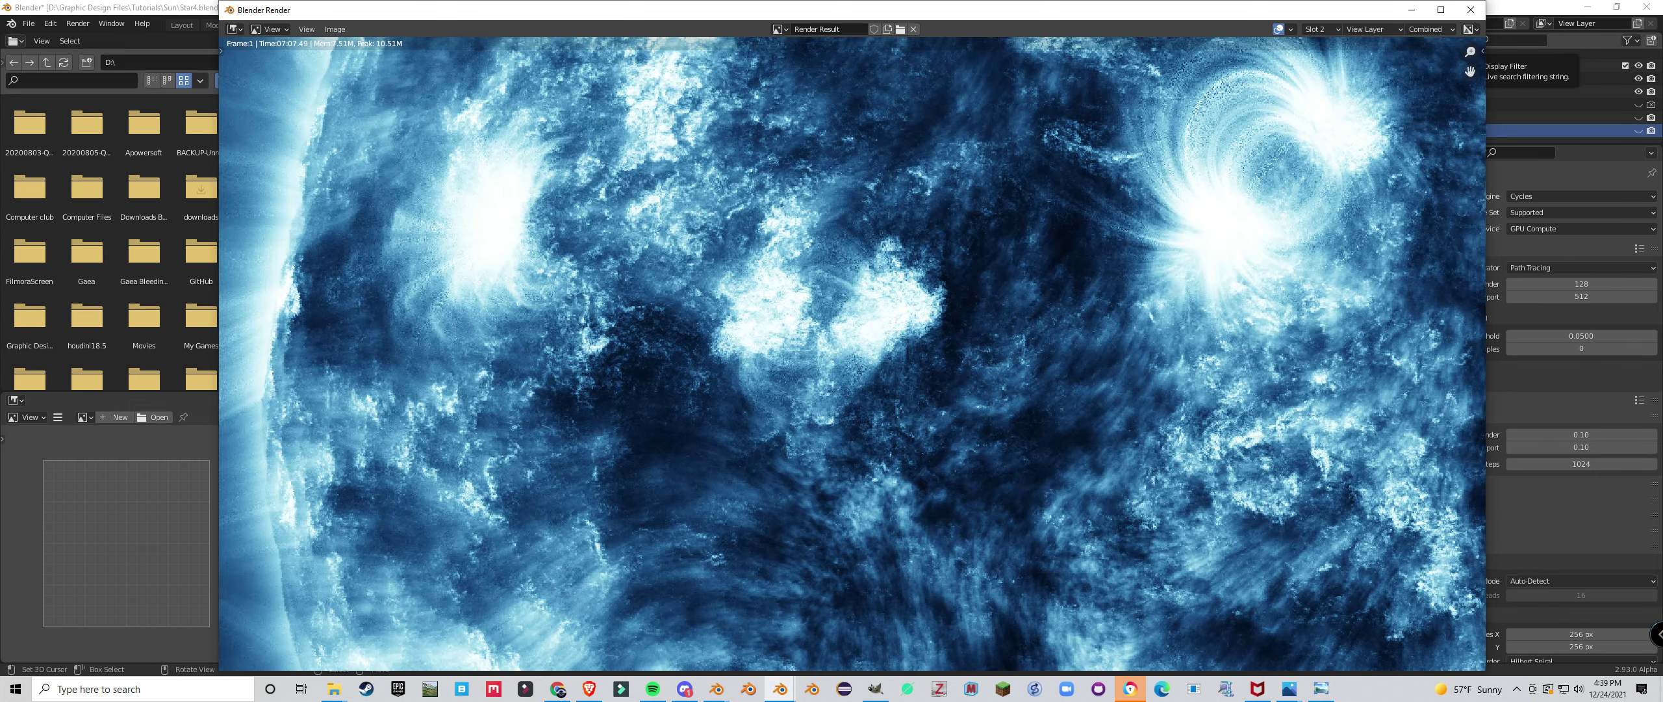
scroll(831, 377, "down", 1)
scroll(864, 311, "down", 1)
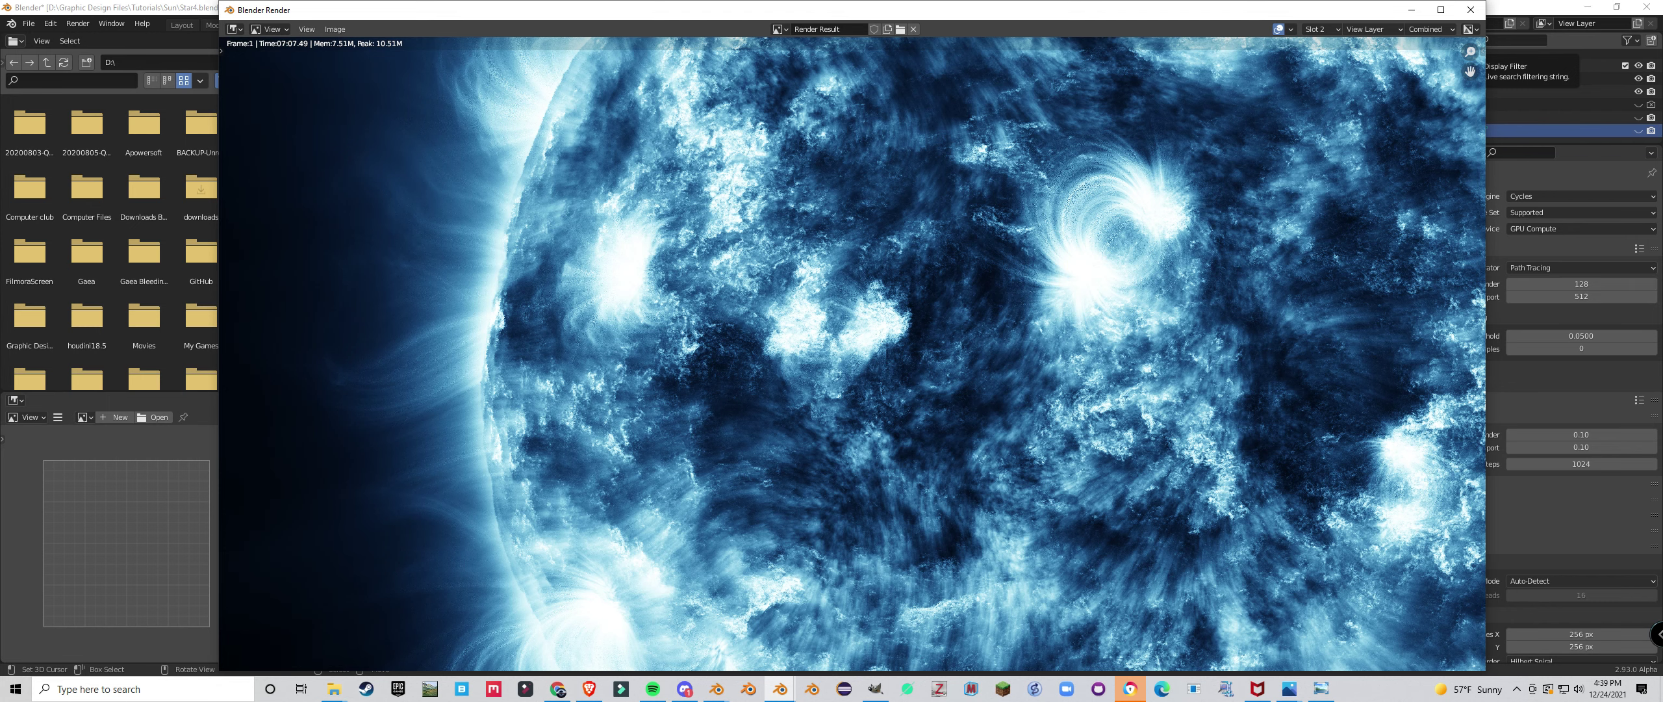
left_click(1411, 10)
Select the Cube.001 sphere in Star4.blend to bring up its Surface2 material nodes.
scroll(845, 220, "down", 3)
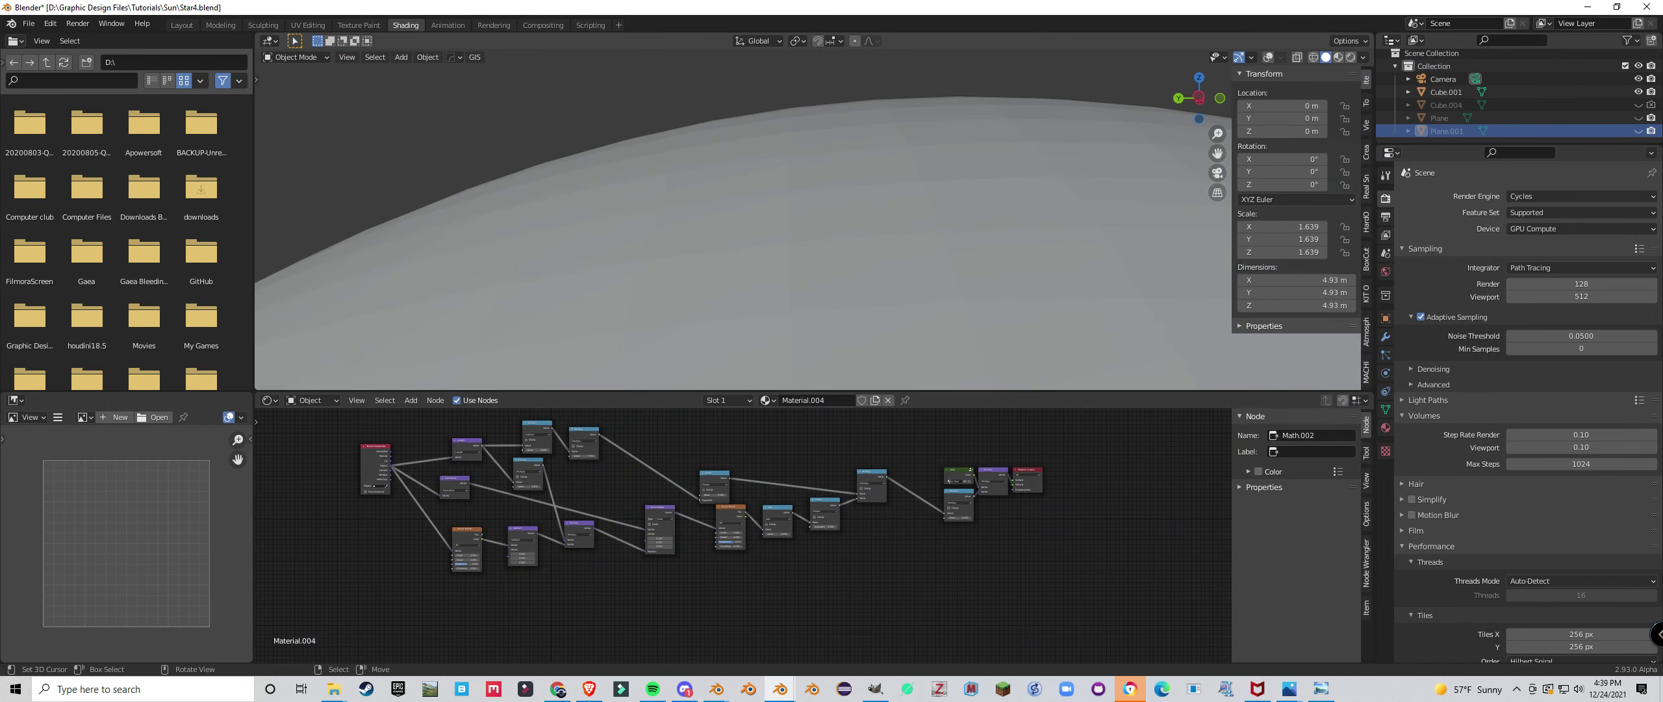
middle_click_drag(844, 221, 835, 273)
scroll(835, 273, "down", 6)
right_click(834, 273)
scroll(743, 535, "down", 3)
scroll(743, 535, "up", 4)
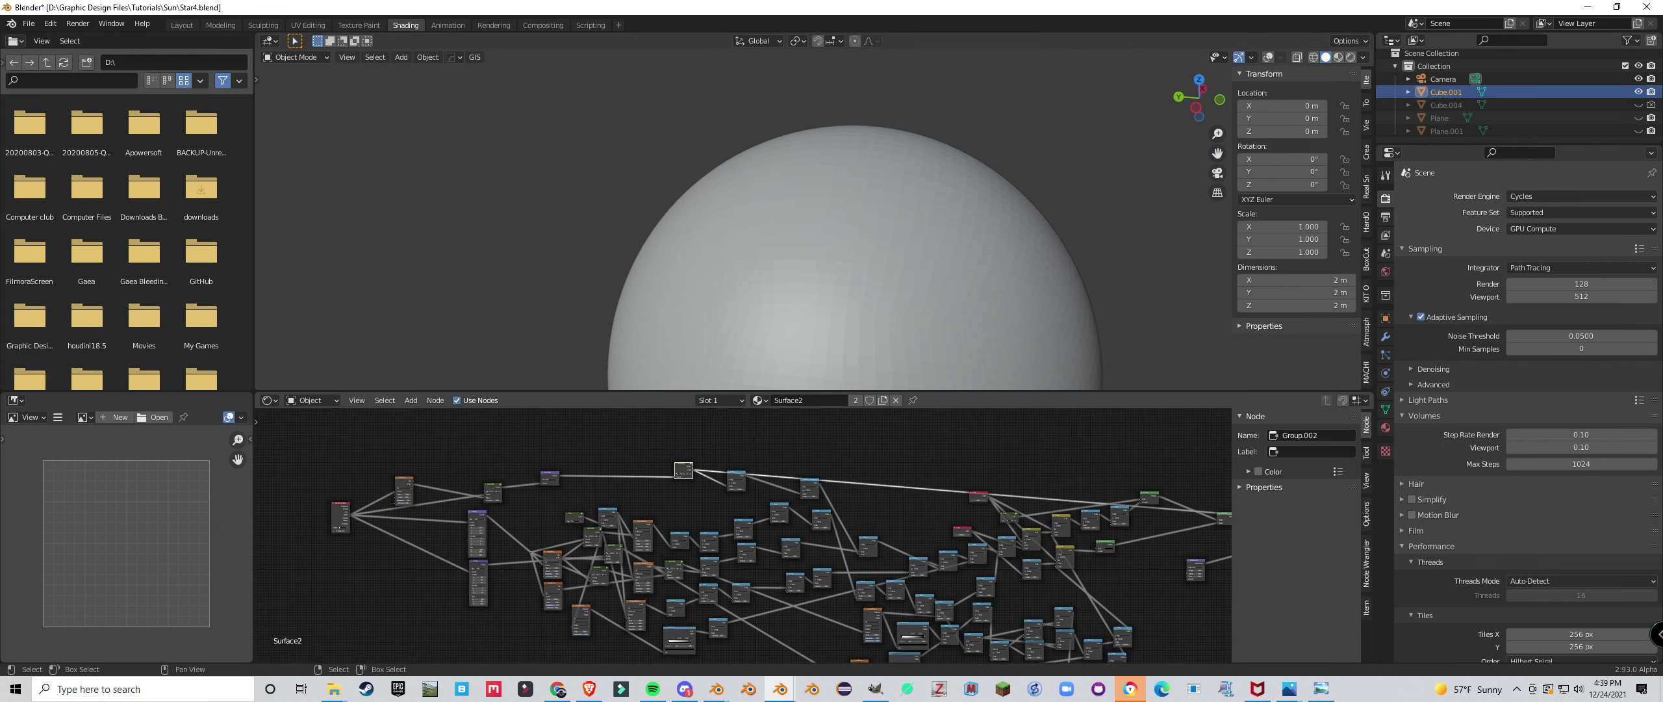
Enter the nested node groups of Surface2, from the Flares group through Flare Cluster to flares.
middle_click_drag(650, 425, 879, 652)
scroll(742, 533, "up", 1)
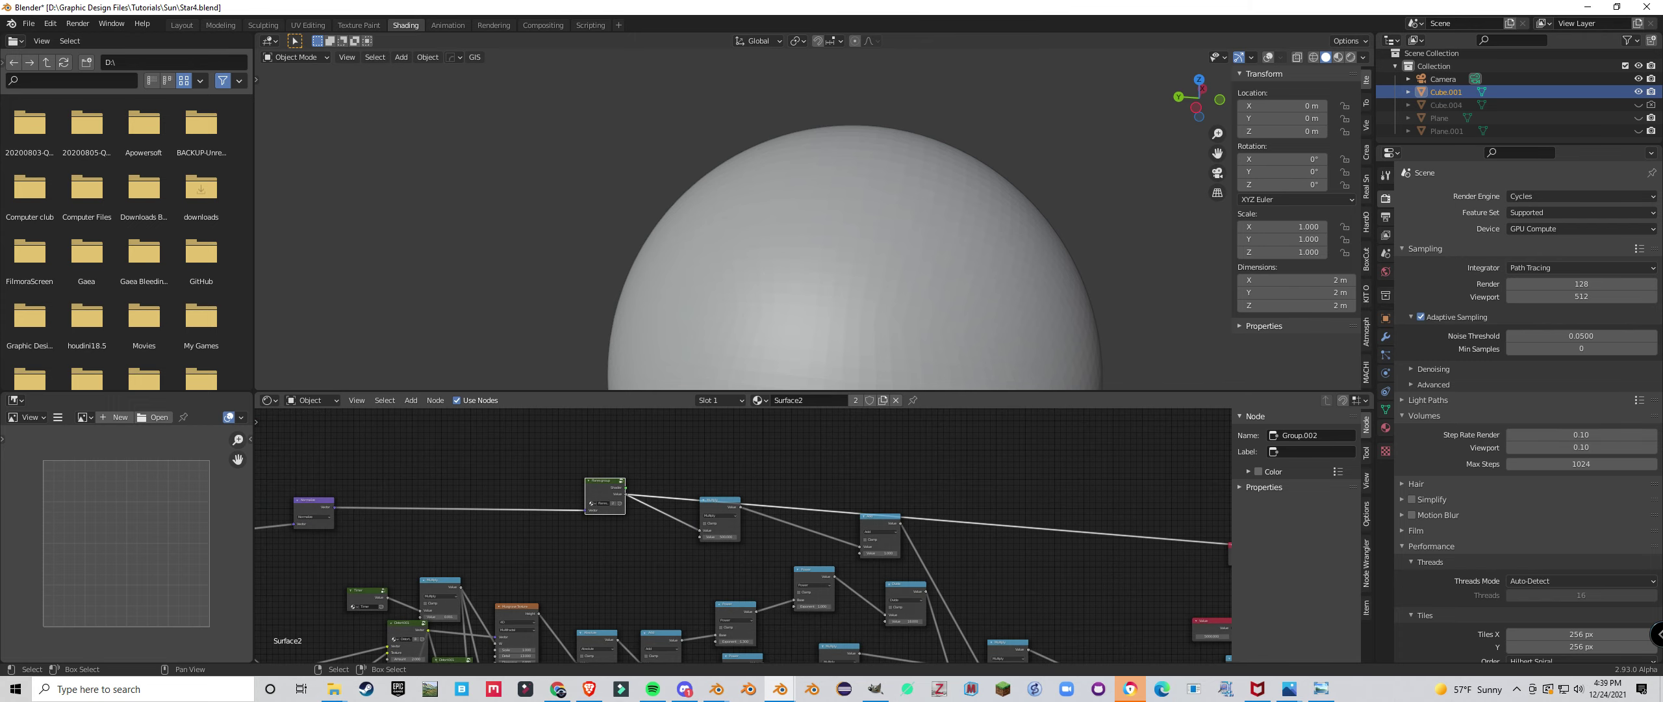
key("Tab")
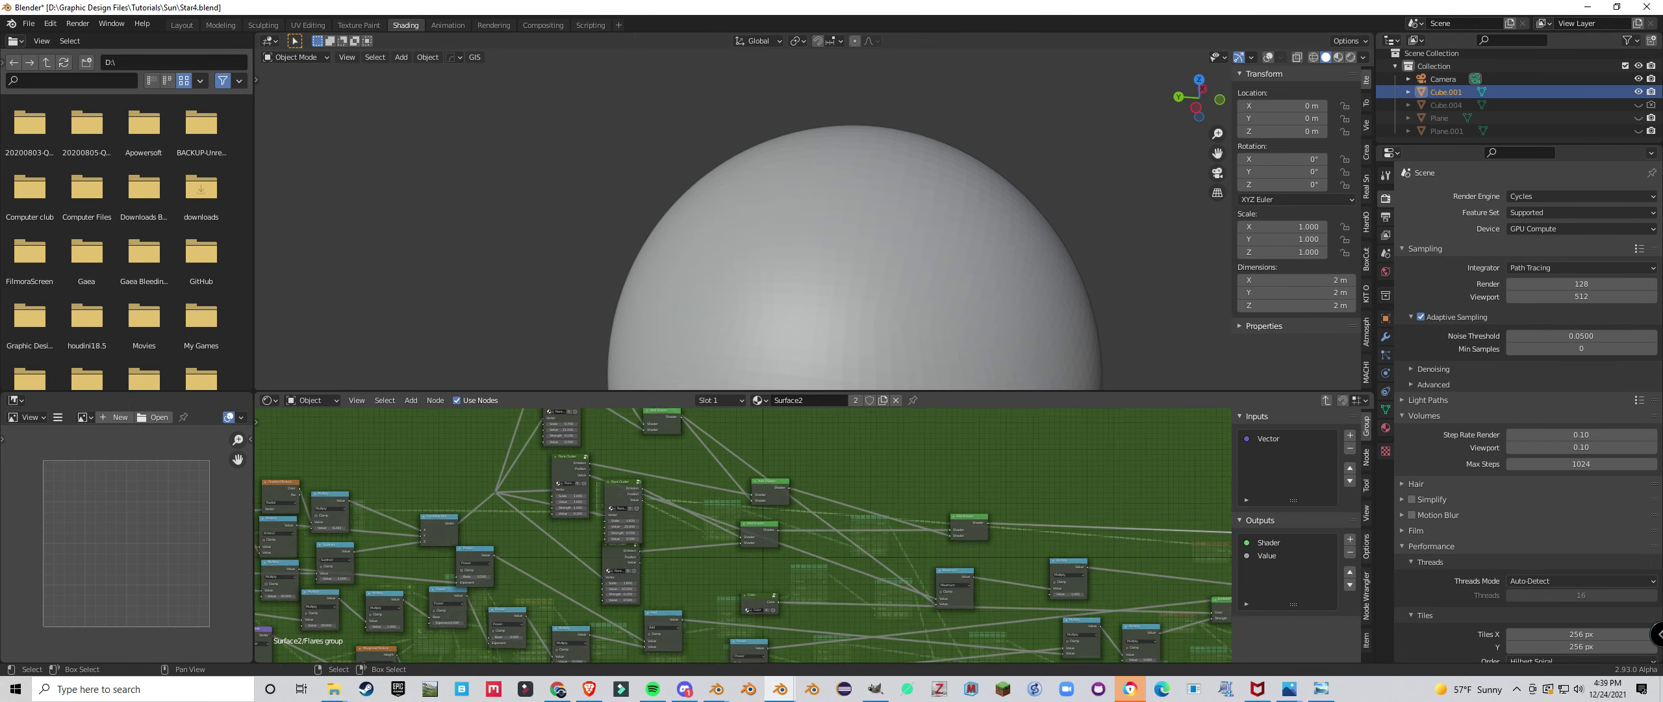
key("Tab")
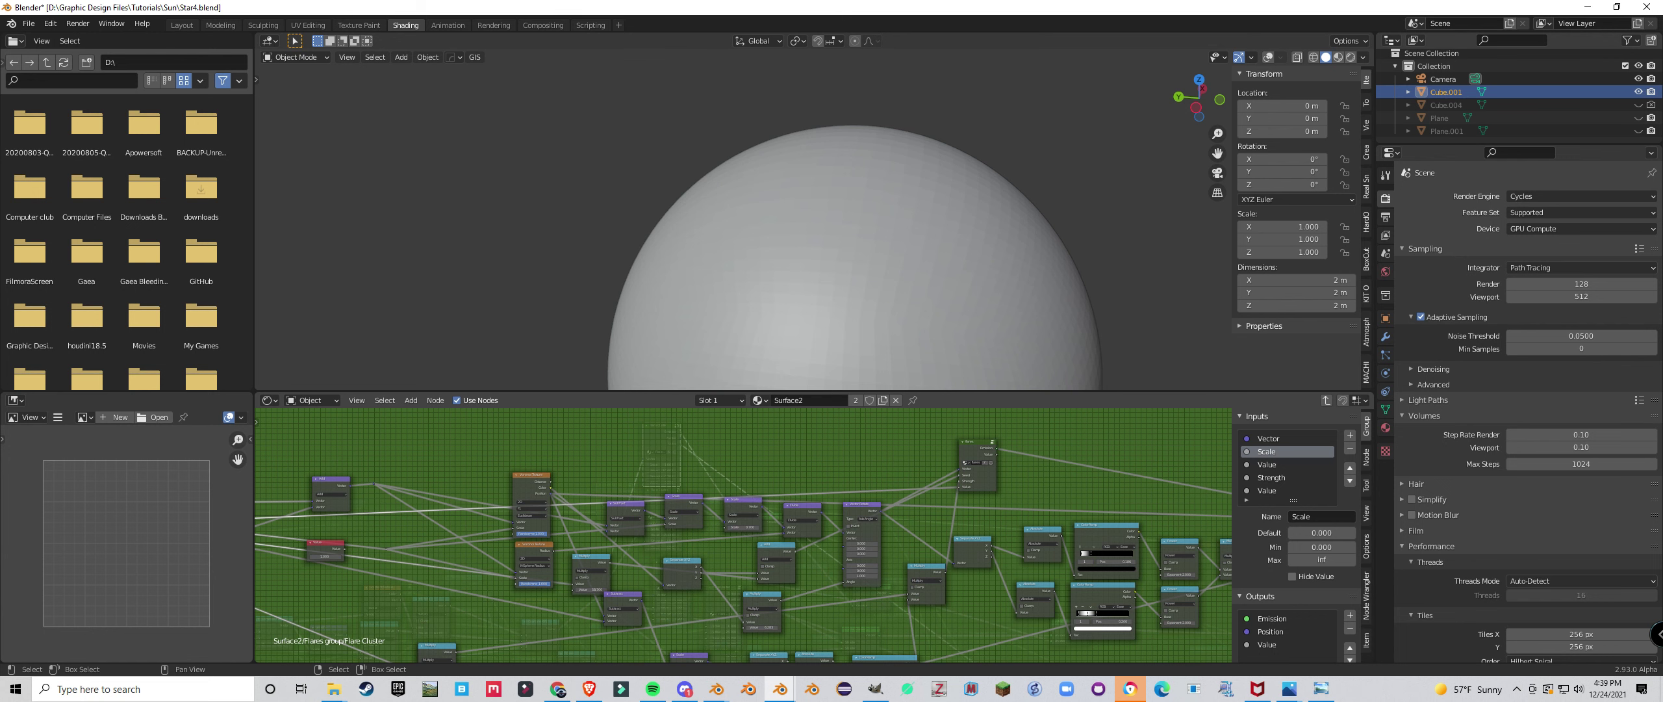
key("Tab")
scroll(743, 533, "down", 8)
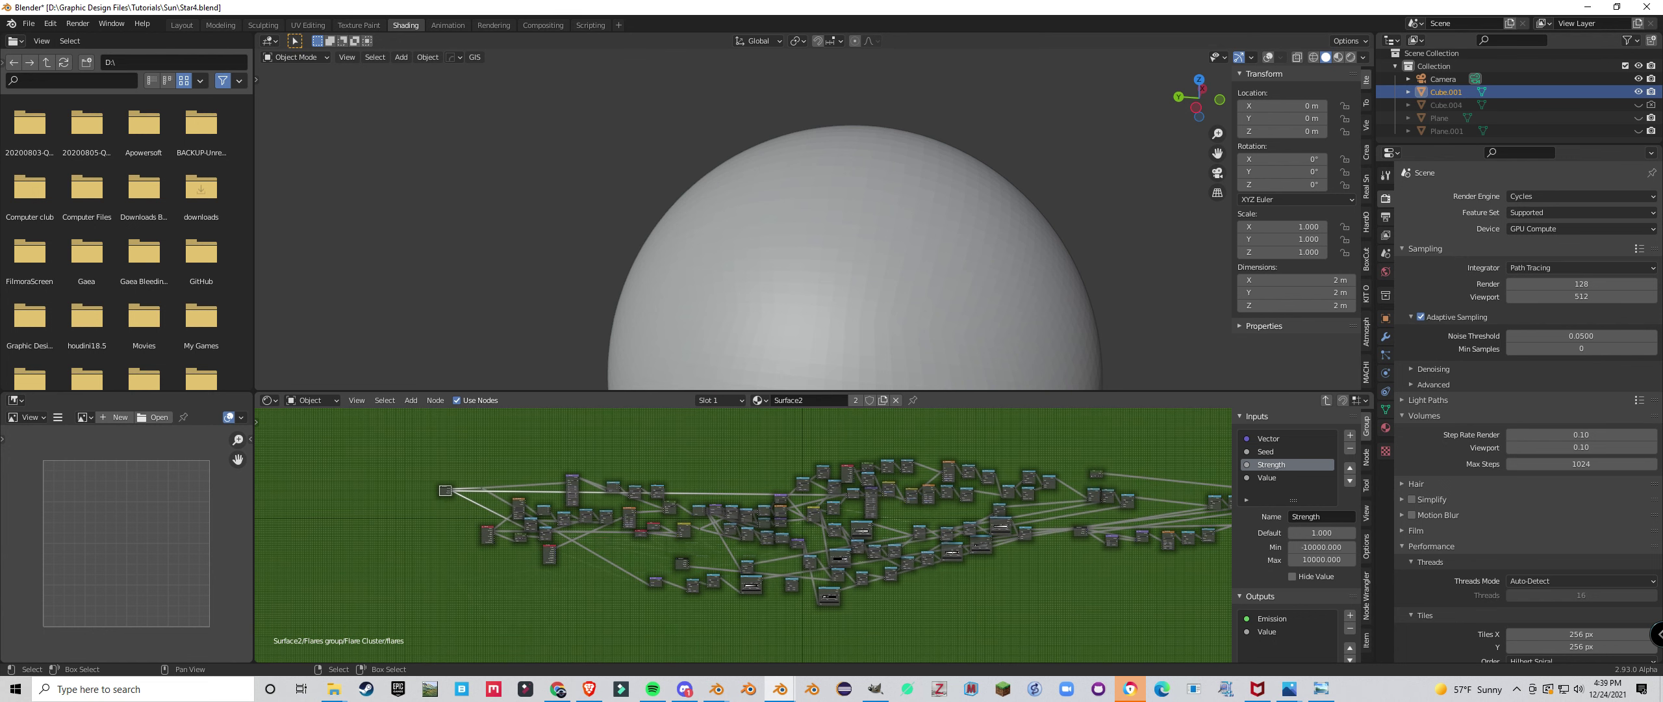
Select the bulk of the flares group's nodes to examine the overall network, and clear the selection.
left_click_drag(465, 459, 1105, 618)
scroll(909, 519, "up", 6)
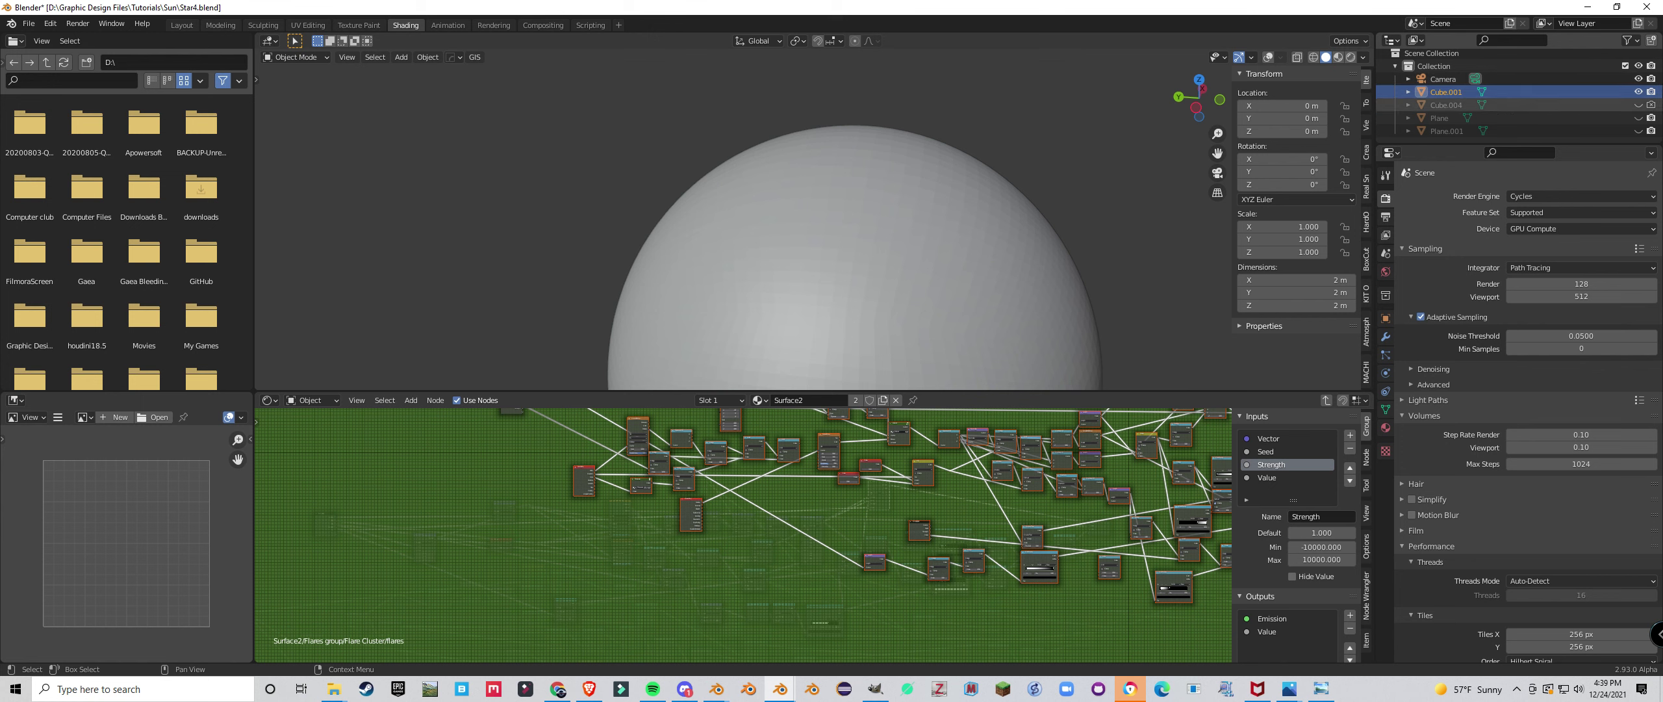
middle_click_drag(942, 506, 757, 514)
middle_click_drag(1104, 501, 473, 559)
middle_click_drag(585, 520, 780, 526)
scroll(715, 526, "down", 4)
middle_click_drag(585, 527, 747, 532)
scroll(682, 526, "up", 6)
key("alt+a")
middle_click_drag(961, 497, 747, 515)
scroll(747, 515, "up", 8)
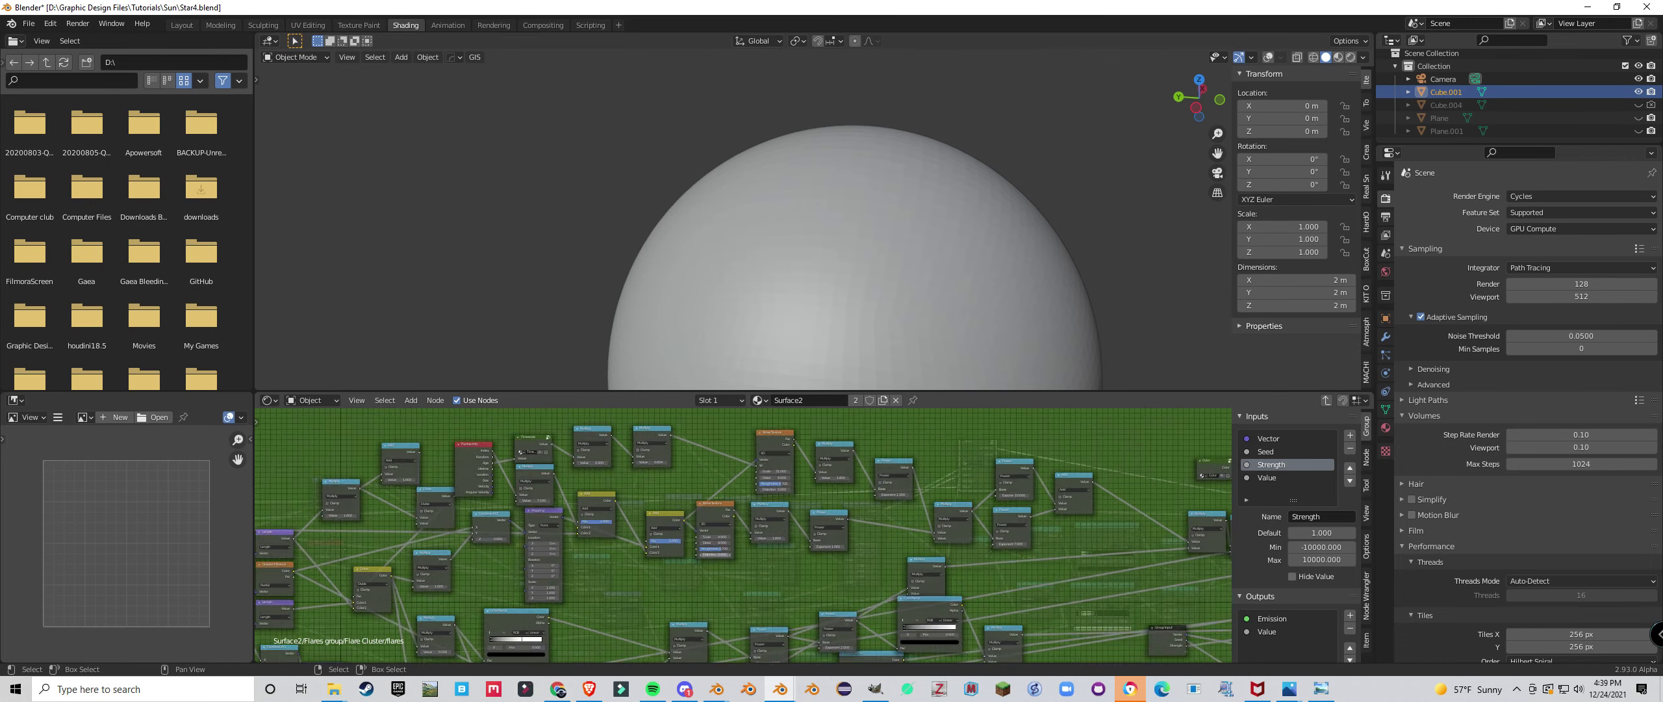
Examine the individual noise, math and vector nodes of the flares group through to its output.
middle_click_drag(784, 422, 933, 466)
left_click(774, 457)
scroll(757, 481, "down", 4)
scroll(747, 552, "up", 4)
scroll(747, 552, "down", 4)
middle_click_drag(747, 552, 969, 490)
scroll(845, 446, "up", 3)
left_click(574, 549)
left_click(574, 603)
left_click(731, 550)
left_click(823, 523)
scroll(743, 534, "down", 1)
scroll(744, 534, "down", 1)
middle_click_drag(922, 539, 669, 530)
scroll(780, 532, "down", 2)
middle_click_drag(1013, 552, 357, 516)
scroll(744, 532, "up", 1)
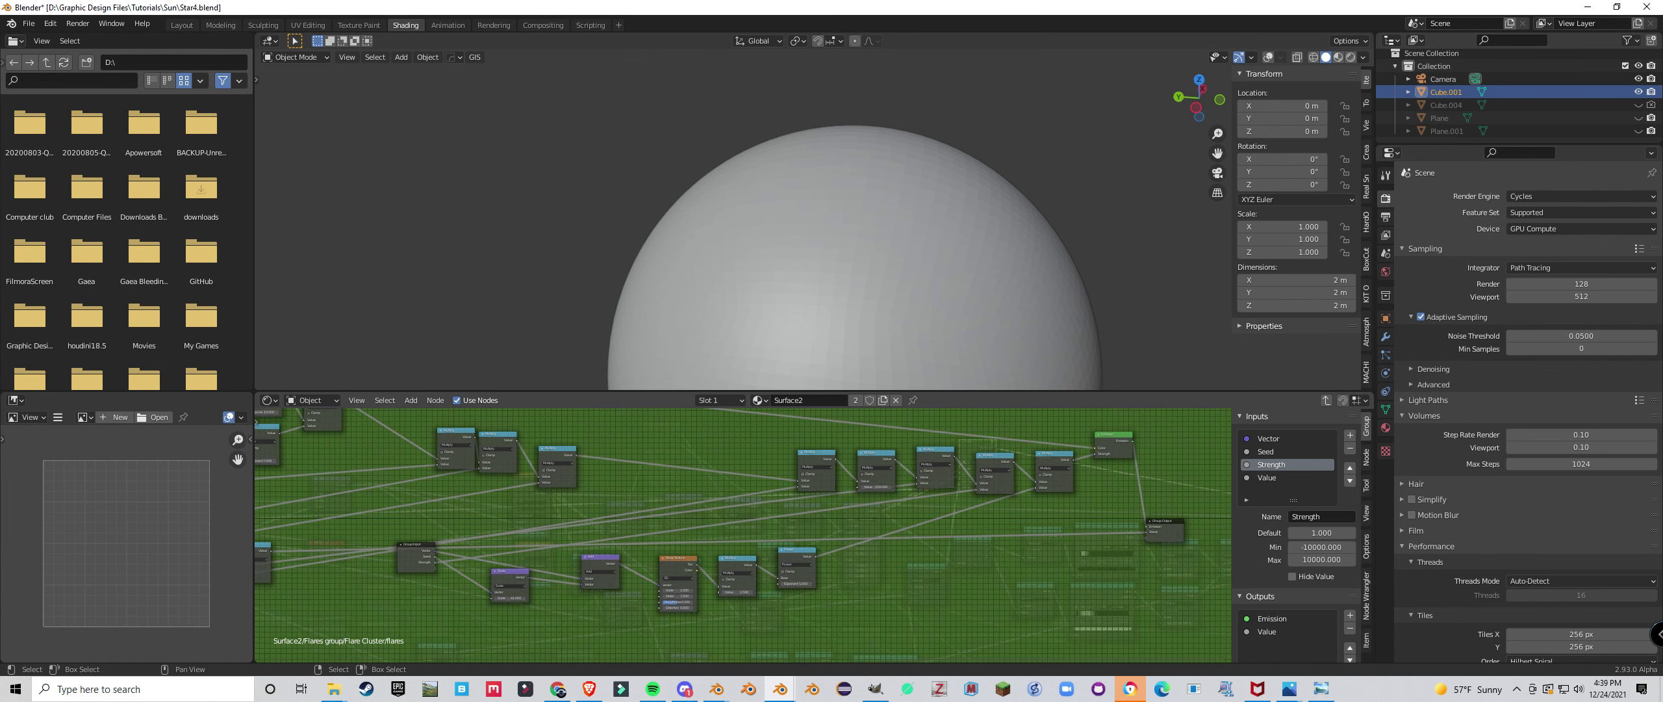
Switch back to the orange solar-flare Blender file and inspect the flare's loops from above.
mouse_move(779, 689)
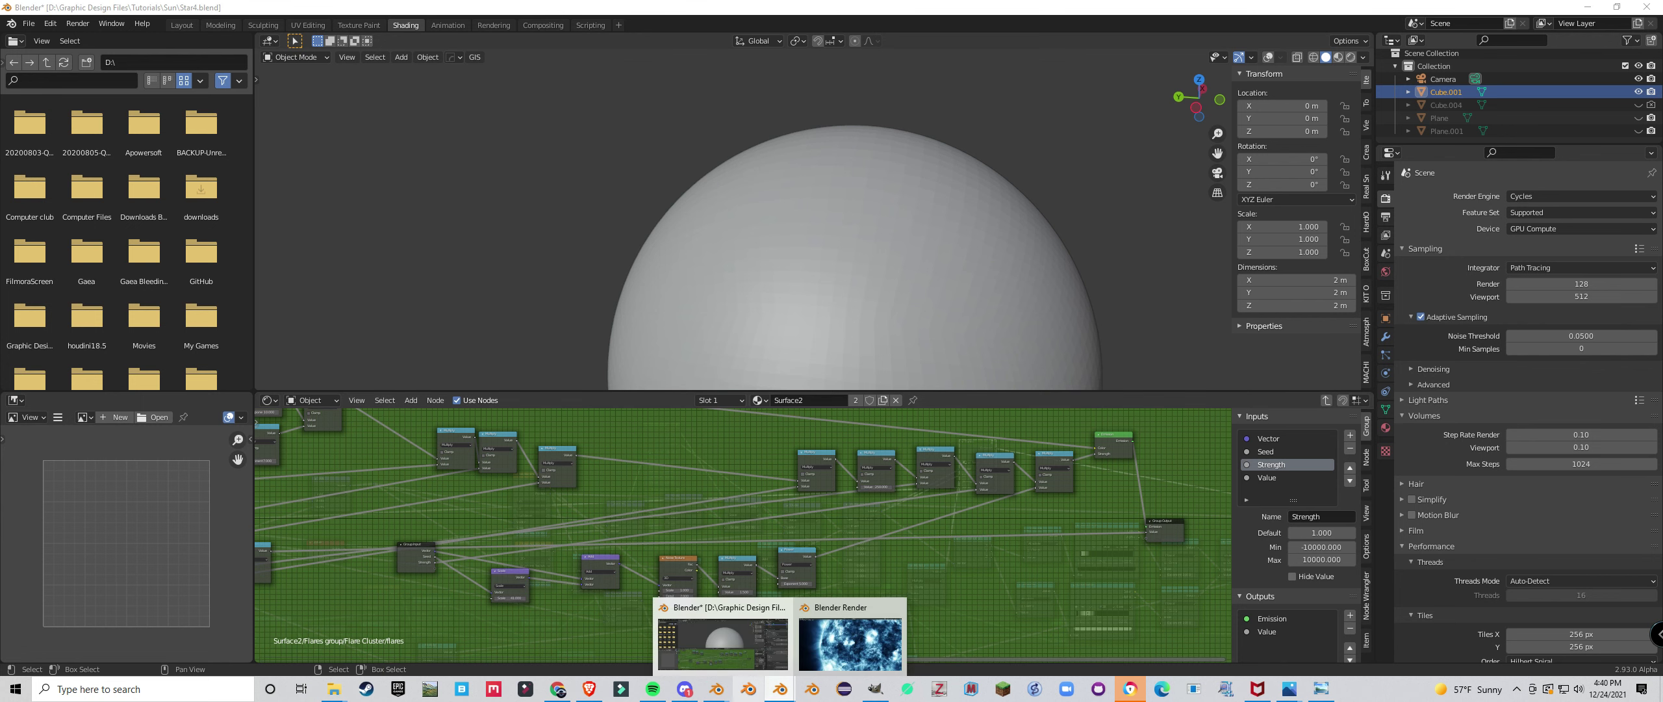
mouse_move(717, 689)
left_click(747, 642)
middle_click_drag(864, 214, 638, 280)
scroll(661, 280, "up", 1)
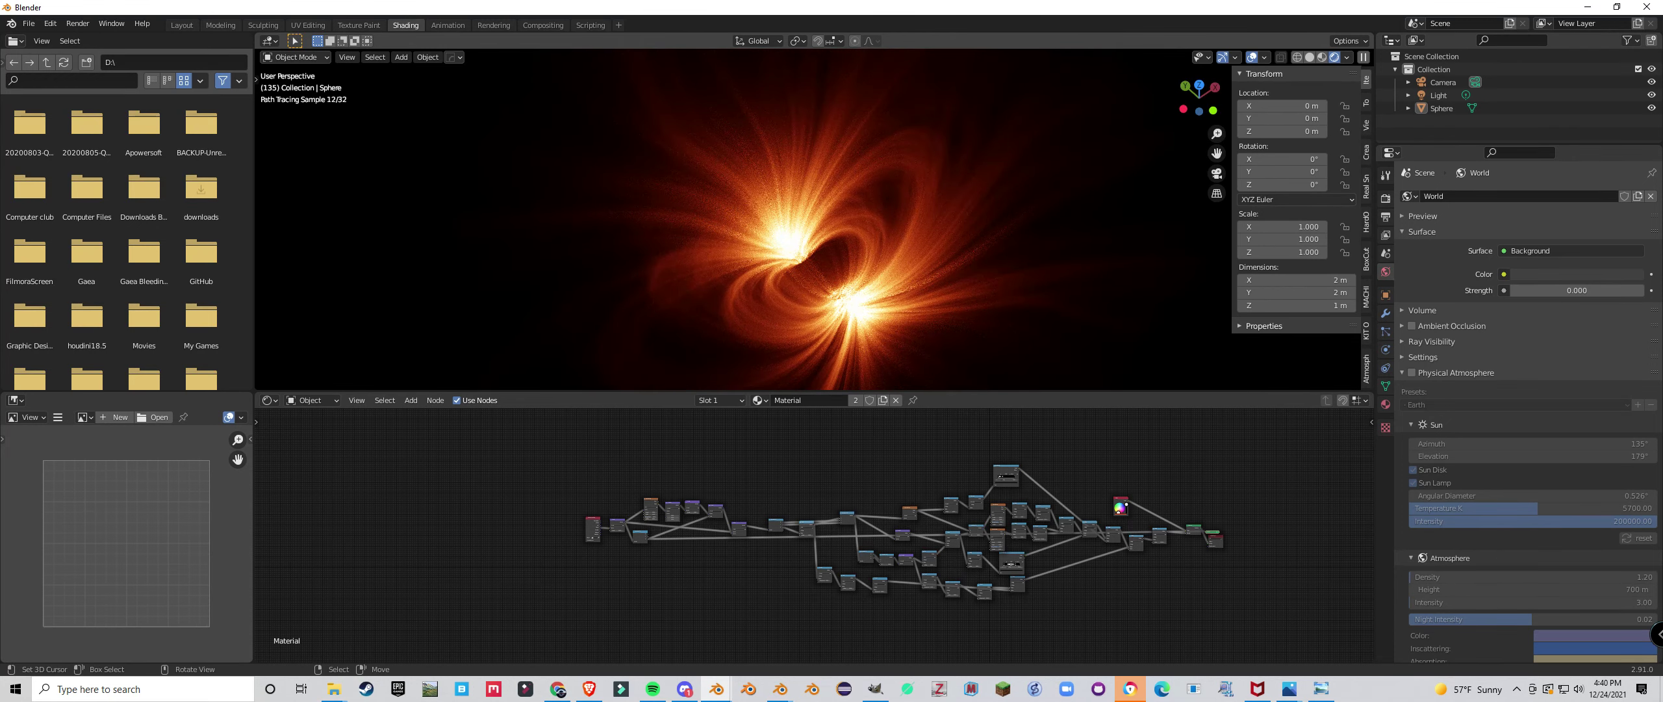
Select the RGB node that feeds the Emission shader's color.
scroll(674, 341, "down", 3)
middle_click_drag(1188, 542, 879, 599)
scroll(813, 532, "up", 10)
scroll(815, 536, "up", 10)
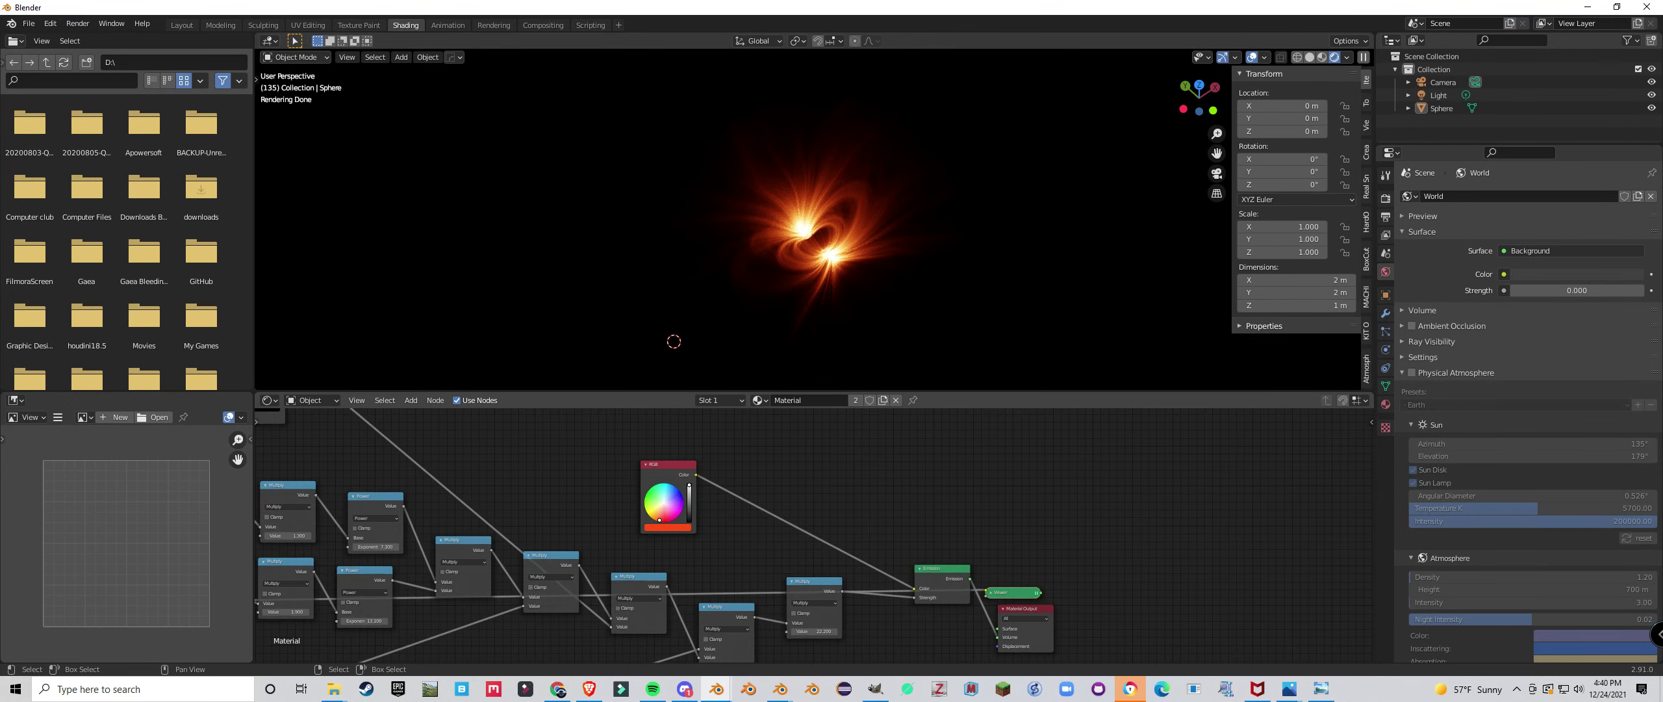
mouse_move(633, 447)
left_mouse_down()
mouse_move(695, 457)
mouse_move(717, 513)
mouse_move(717, 481)
left_mouse_up()
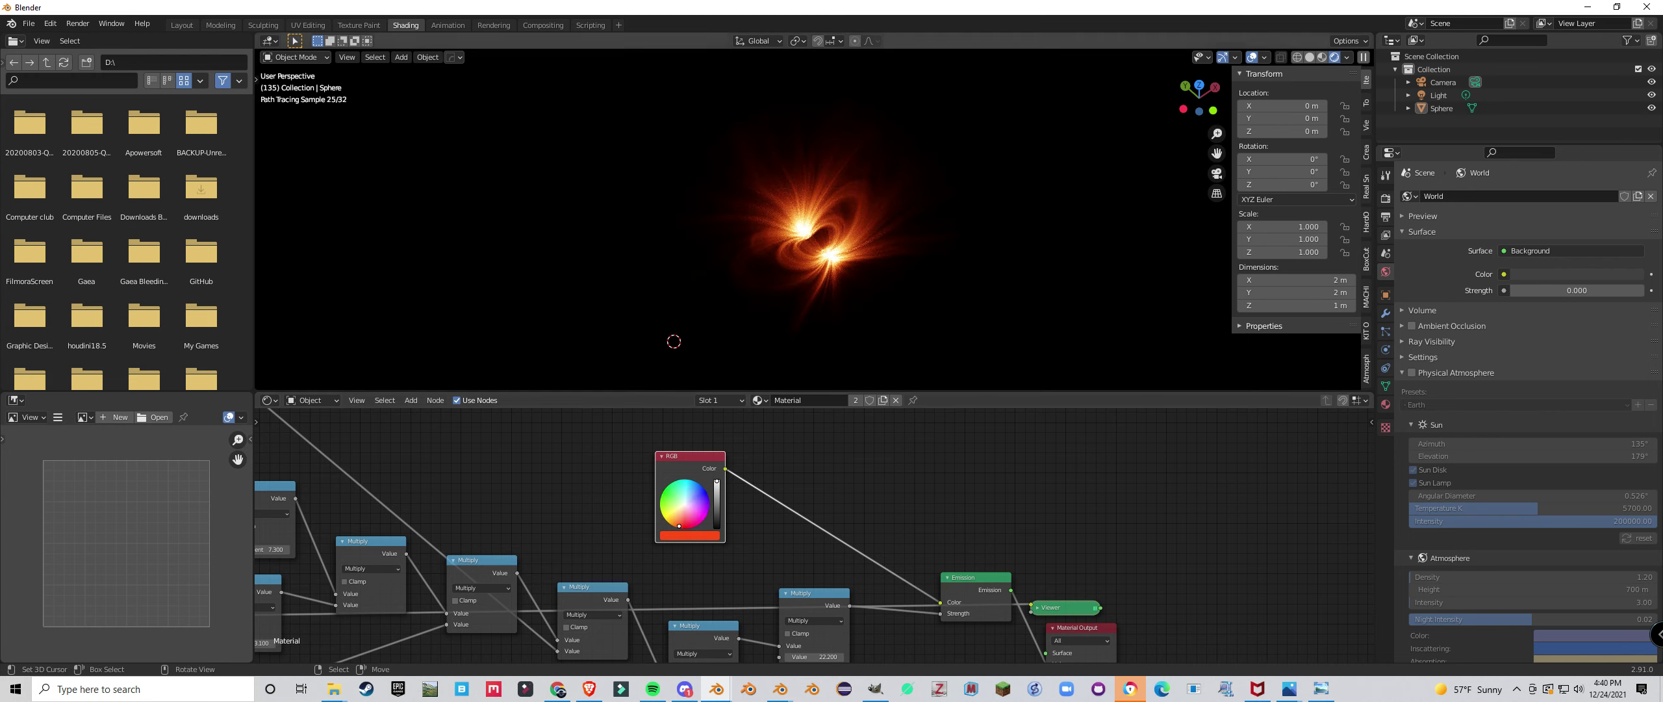
Try adjusting the distortion Noise Texture's Scale while viewing the flare from above and from the side.
middle_click_drag(773, 279, 760, 317)
scroll(714, 507, "down", 9)
middle_click_drag(715, 507, 1156, 503)
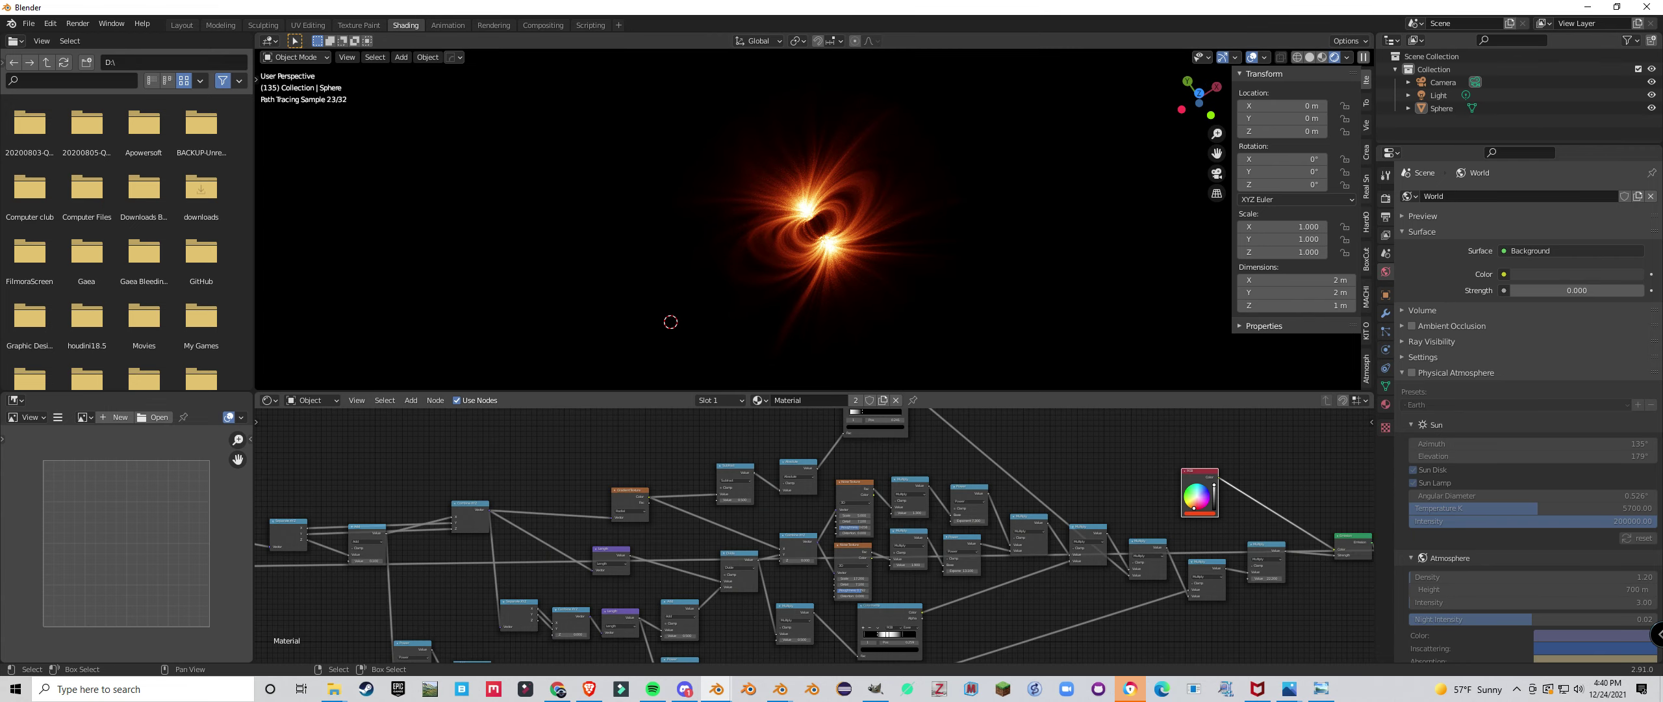
scroll(974, 506, "down", 2)
middle_click_drag(974, 507, 1254, 500)
scroll(812, 533, "up", 6)
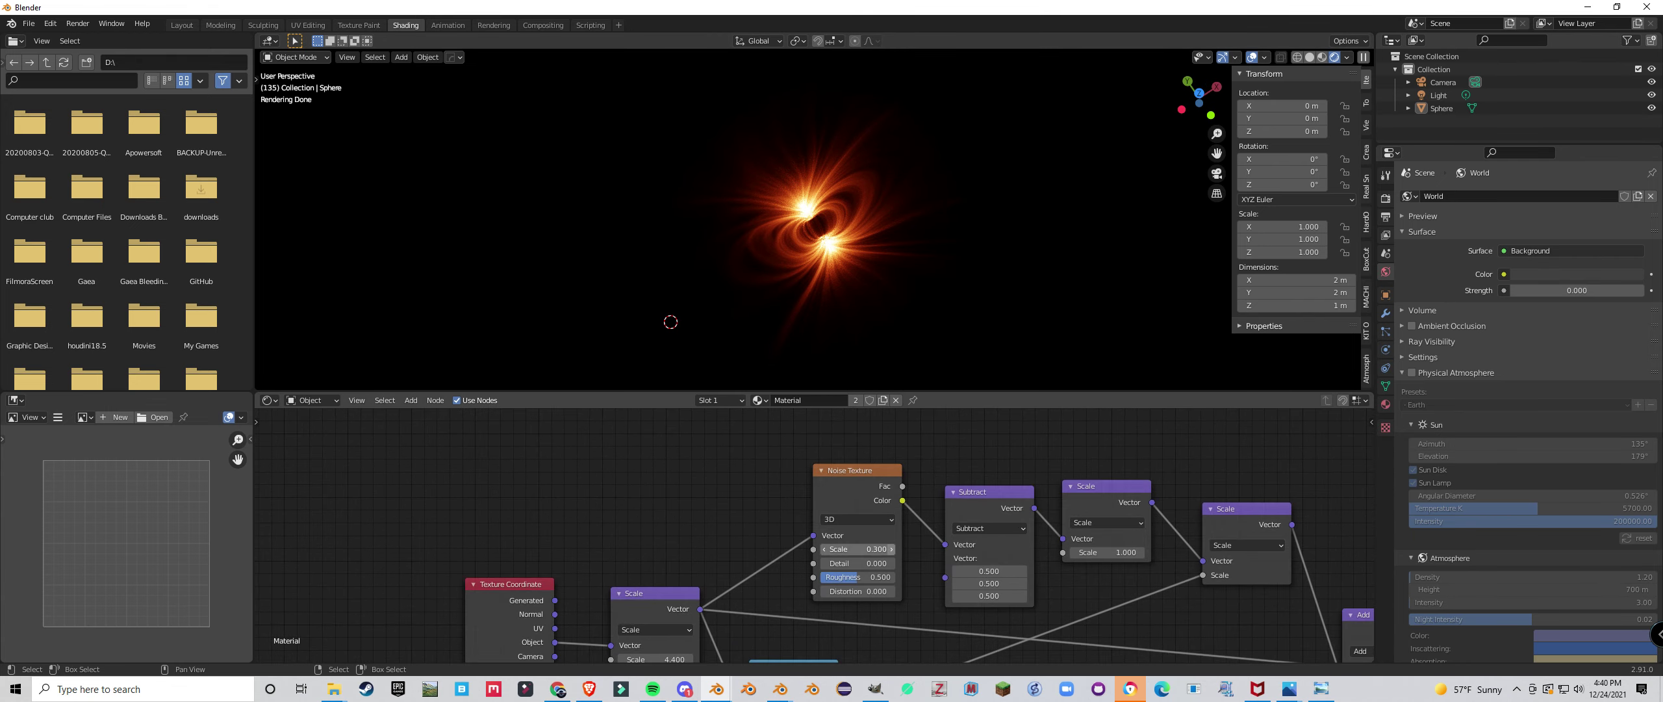
left_click_drag(858, 549, 871, 549)
scroll(909, 259, "down", 3)
middle_click_drag(909, 259, 798, 205)
scroll(829, 260, "up", 3)
left_click(825, 549)
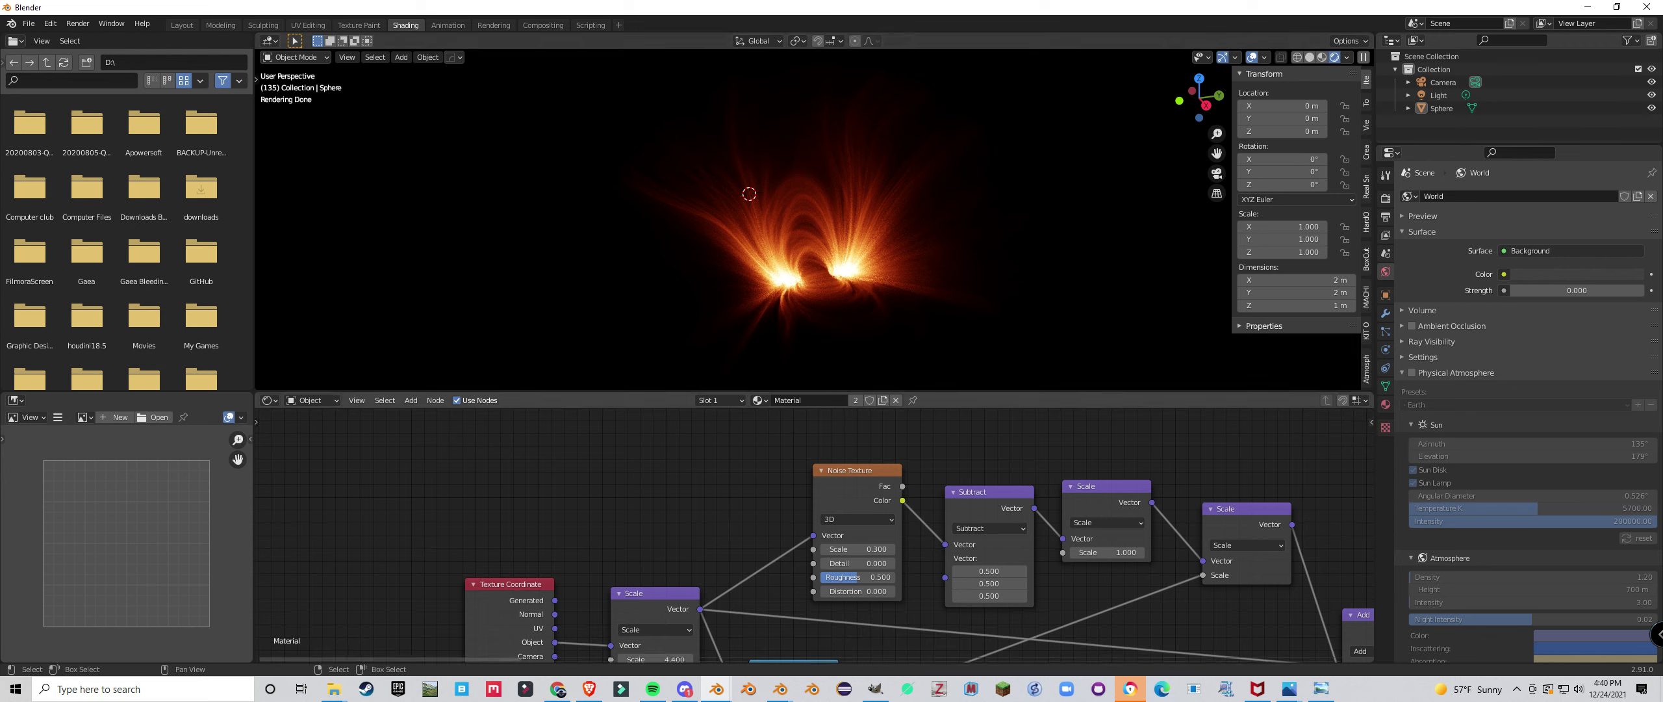
Arrange the distortion Noise Texture, Subtract and two following Scale nodes in a compact, aligned row.
left_click(852, 478)
left_click_drag(852, 478, 833, 473)
left_click_drag(989, 495, 939, 468)
left_click_drag(1104, 486, 1039, 465)
left_click_drag(1247, 508, 1143, 465)
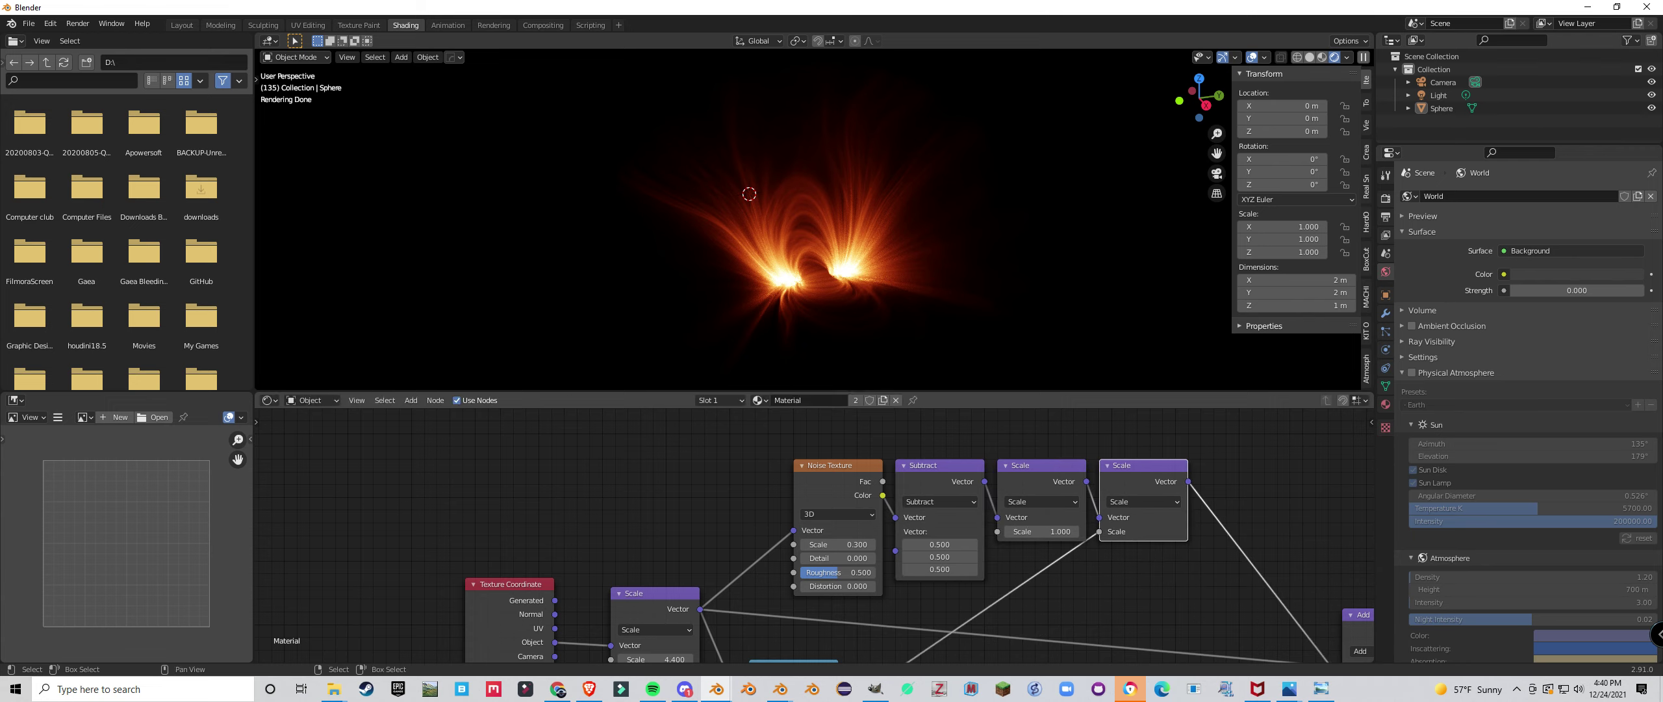
Check the live-tutorial-chat channel in Discord, and return to Blender to select the Sphere enclosing the flare.
left_click(685, 689)
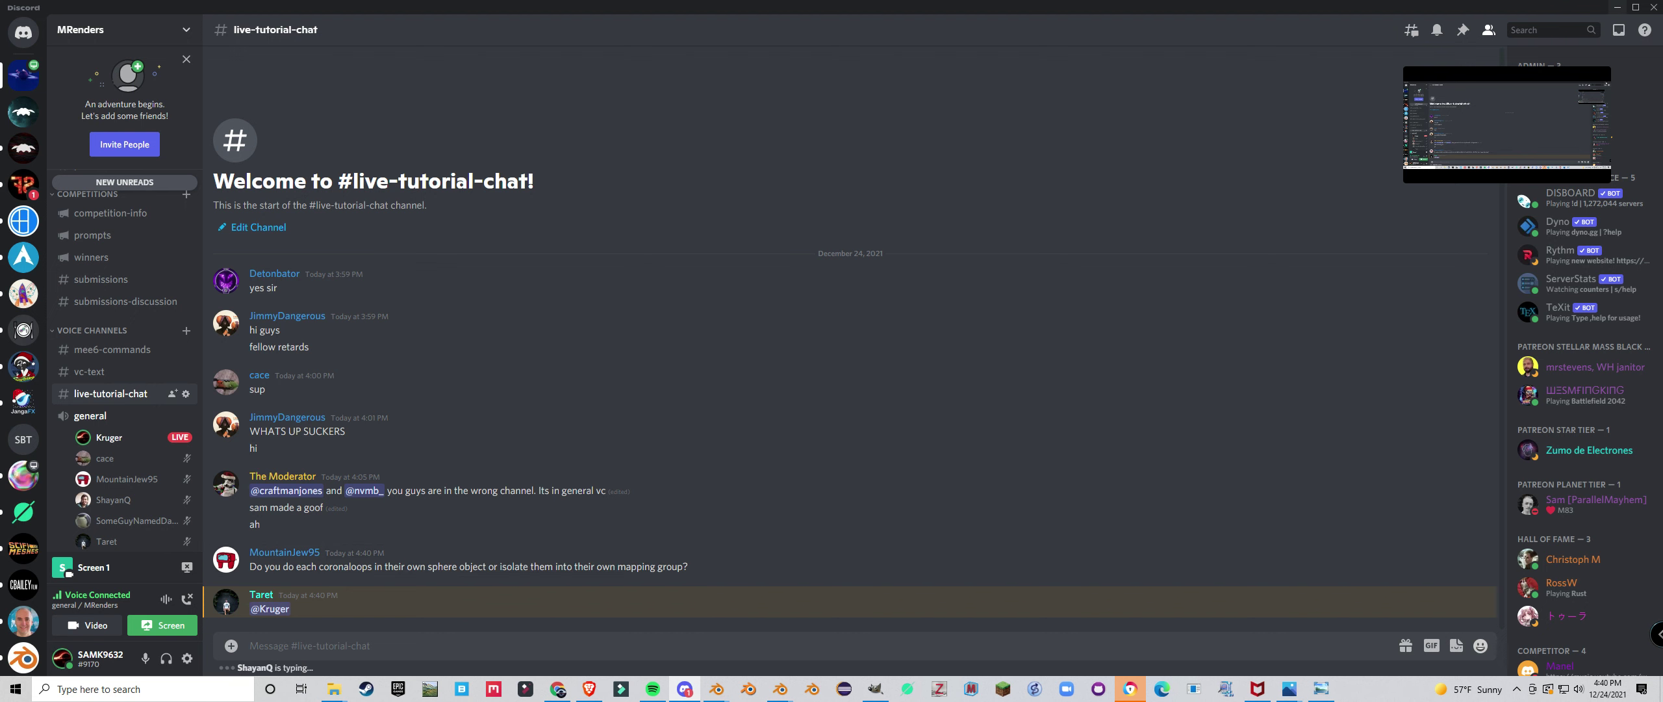
left_click(1618, 7)
scroll(814, 218, "down", 2)
middle_click_drag(814, 219, 788, 269)
scroll(799, 231, "up", 2)
right_click(799, 231)
scroll(799, 231, "down", 3)
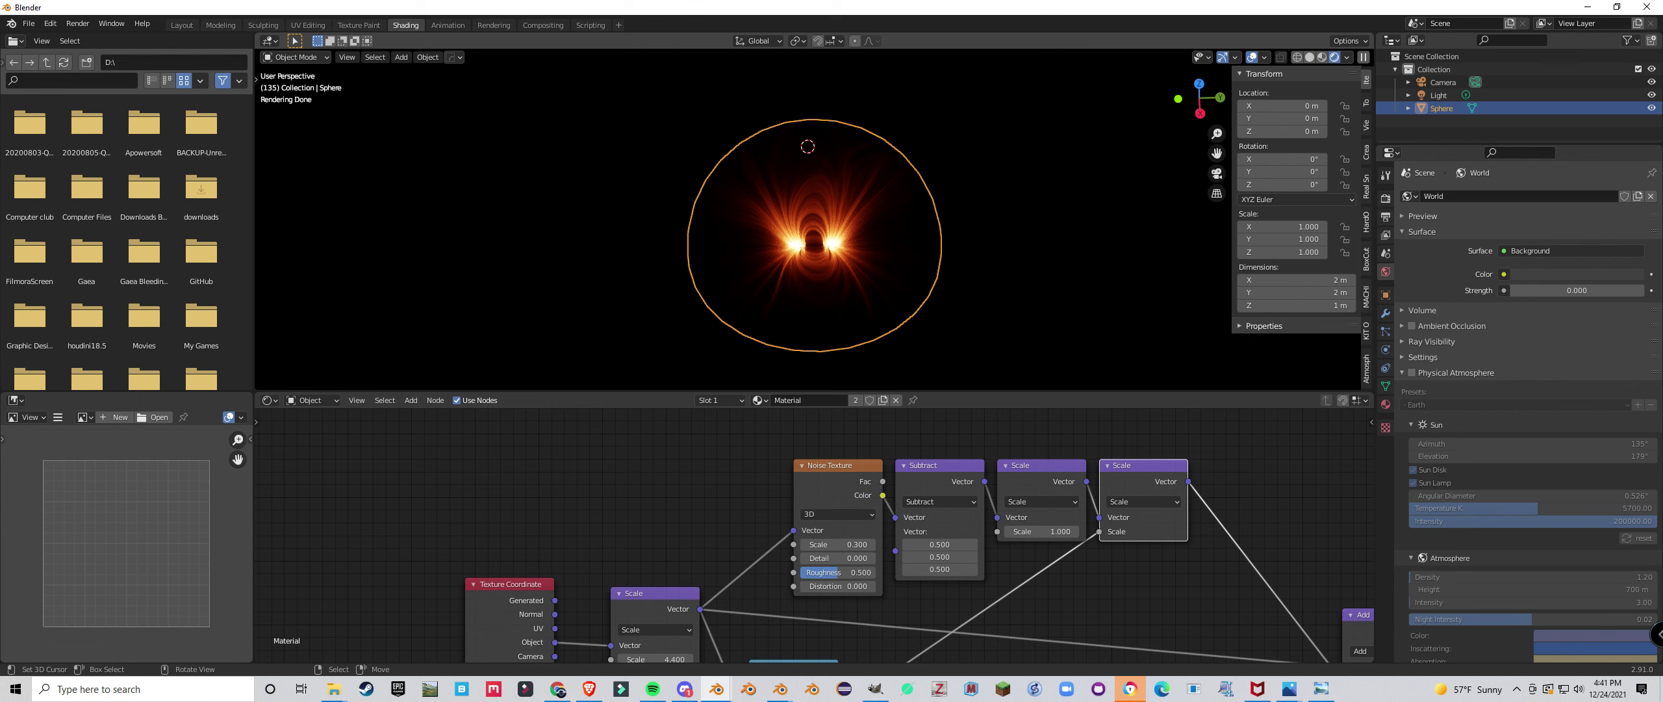
Switch to Discord and examine the shared image of a coronal-loop node setup and its red sun render.
left_click(685, 689)
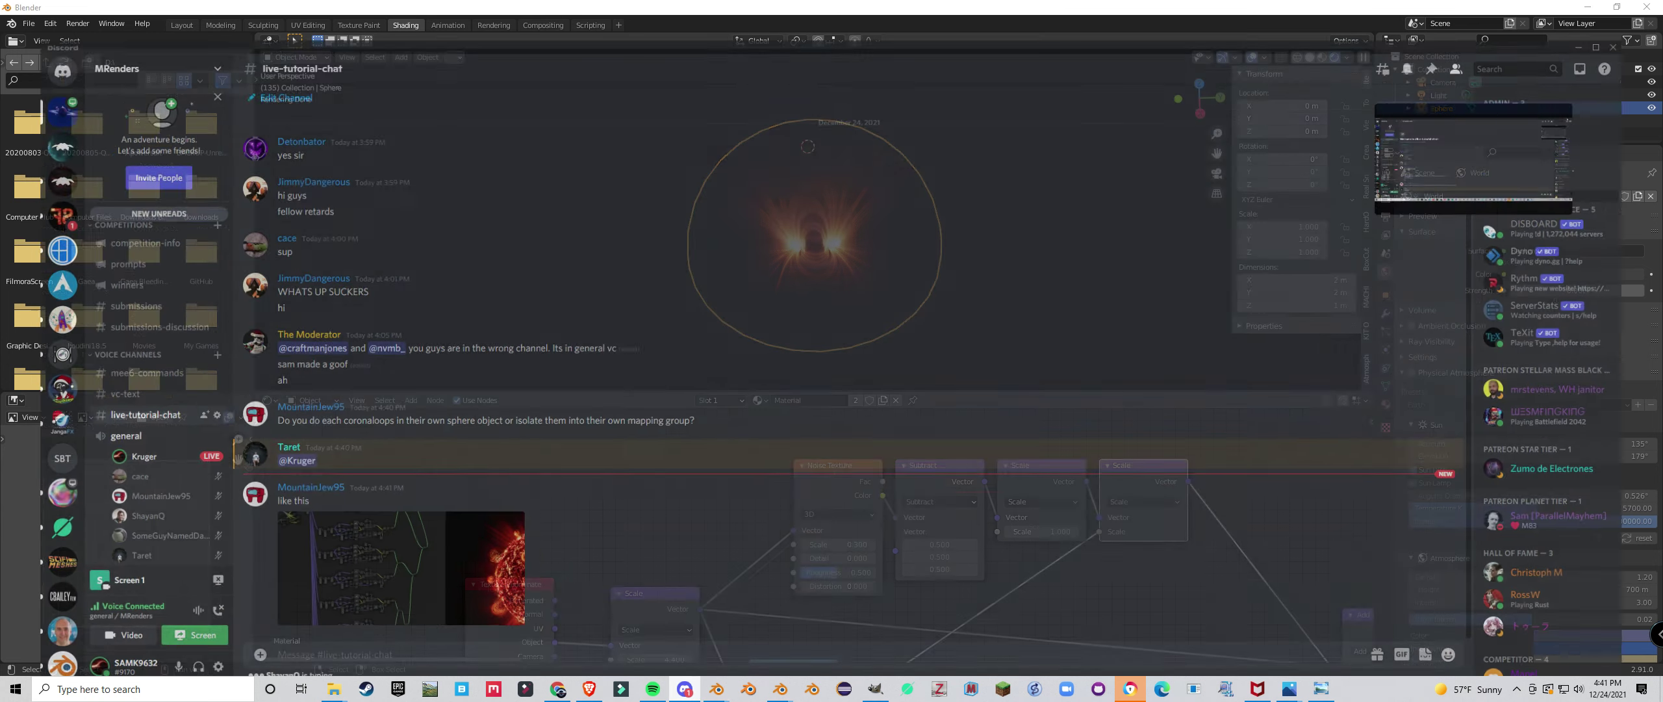
left_click(380, 552)
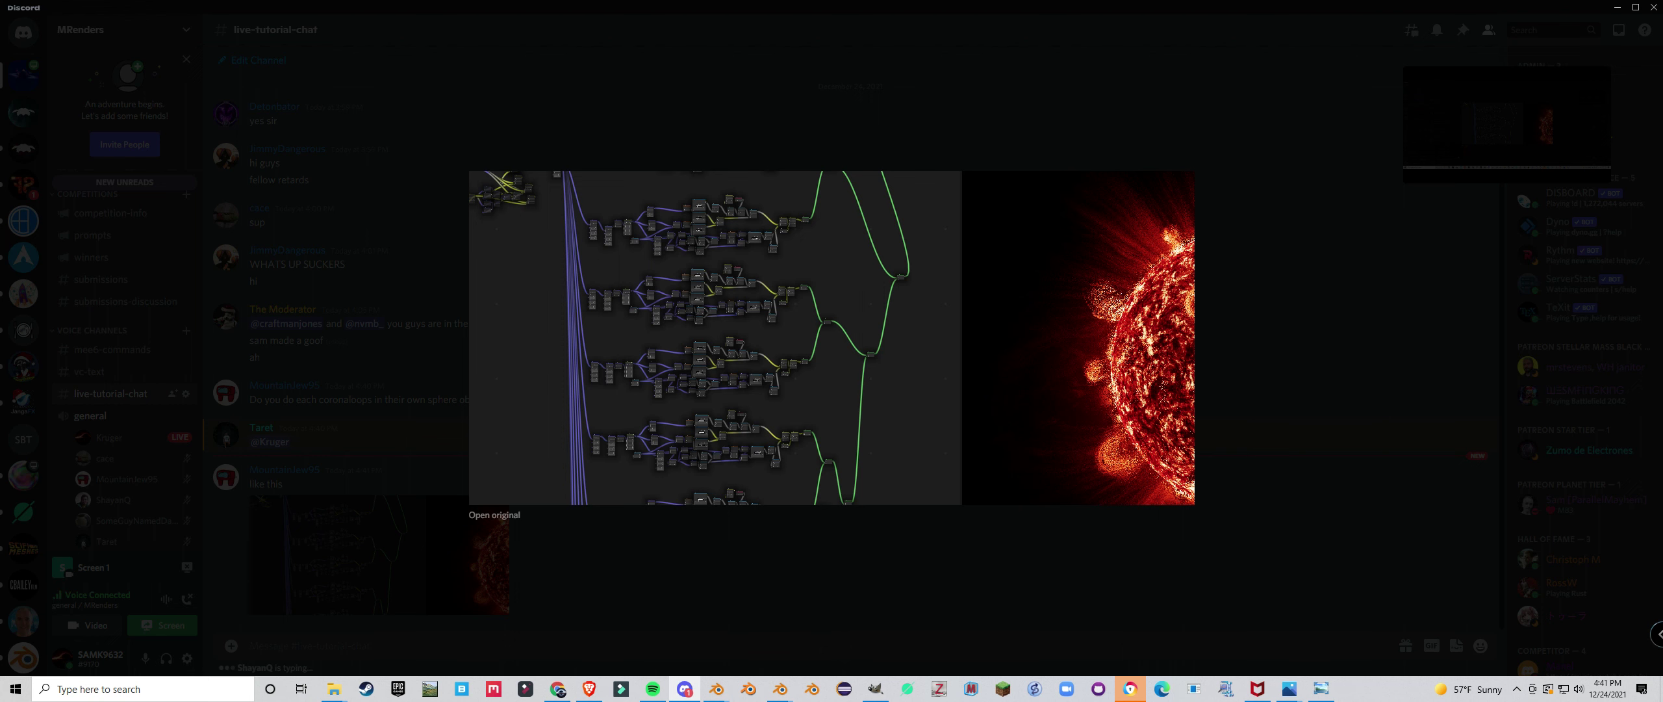
left_click(380, 552)
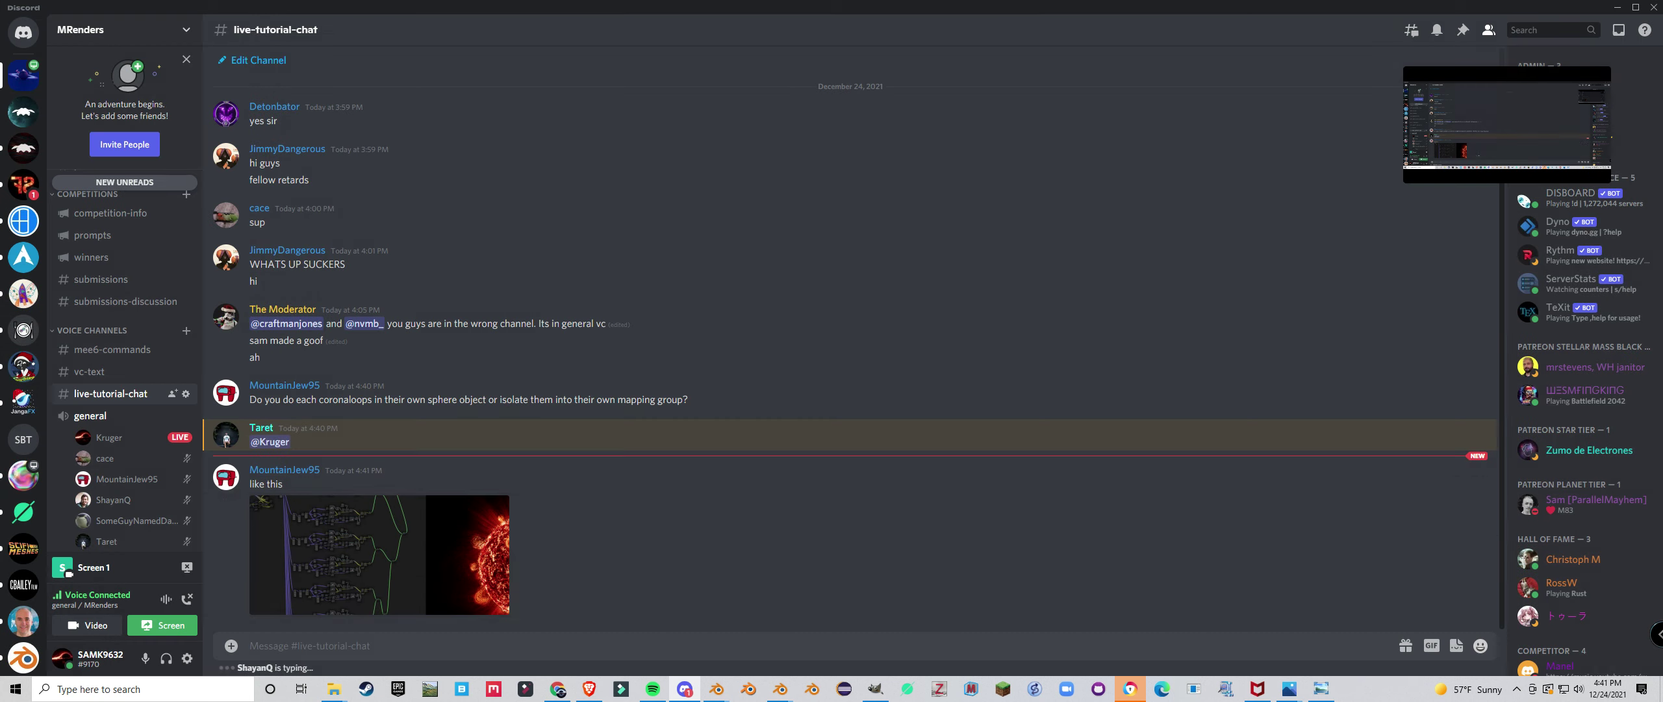
left_click(380, 552)
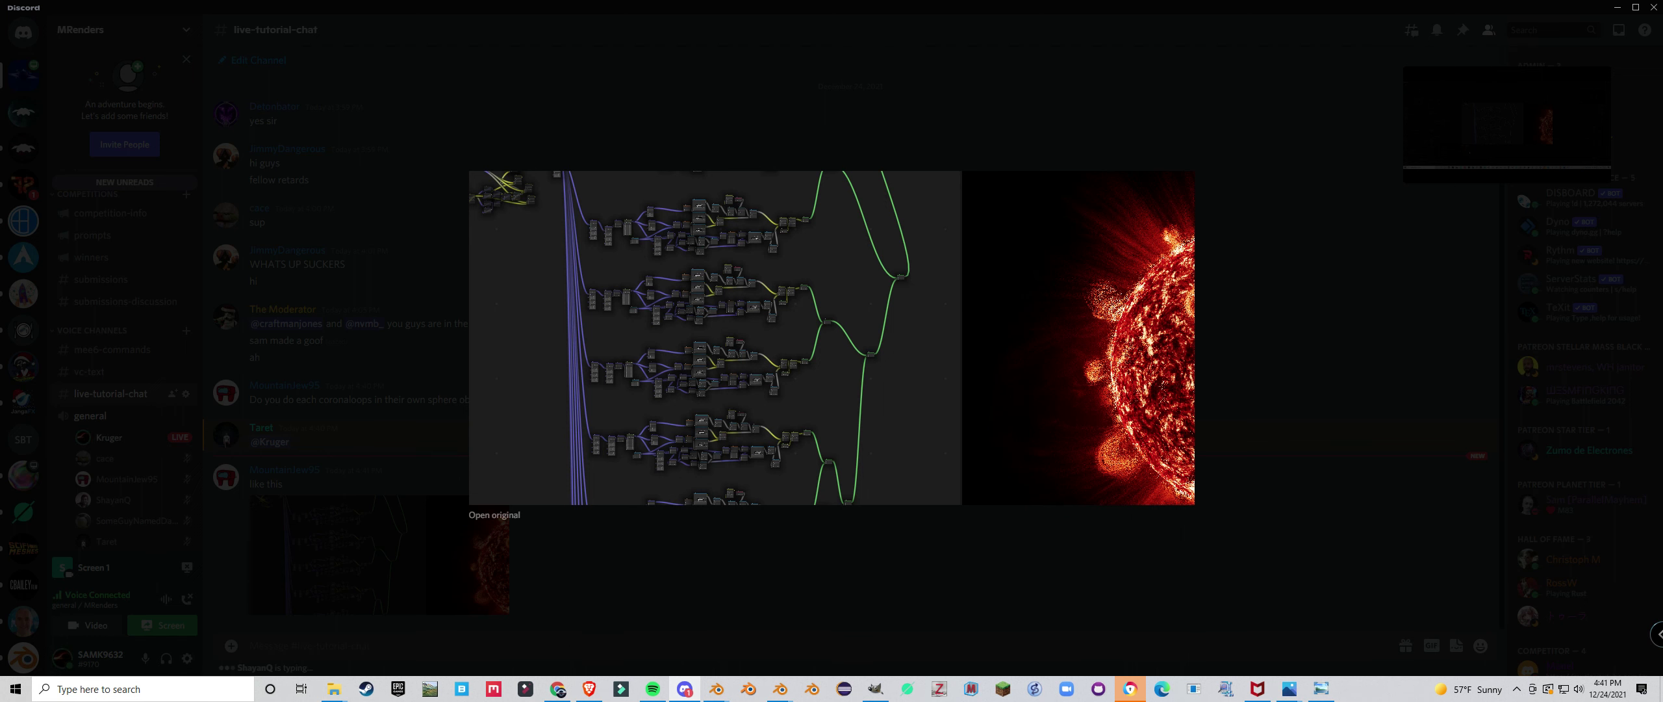
key("Escape")
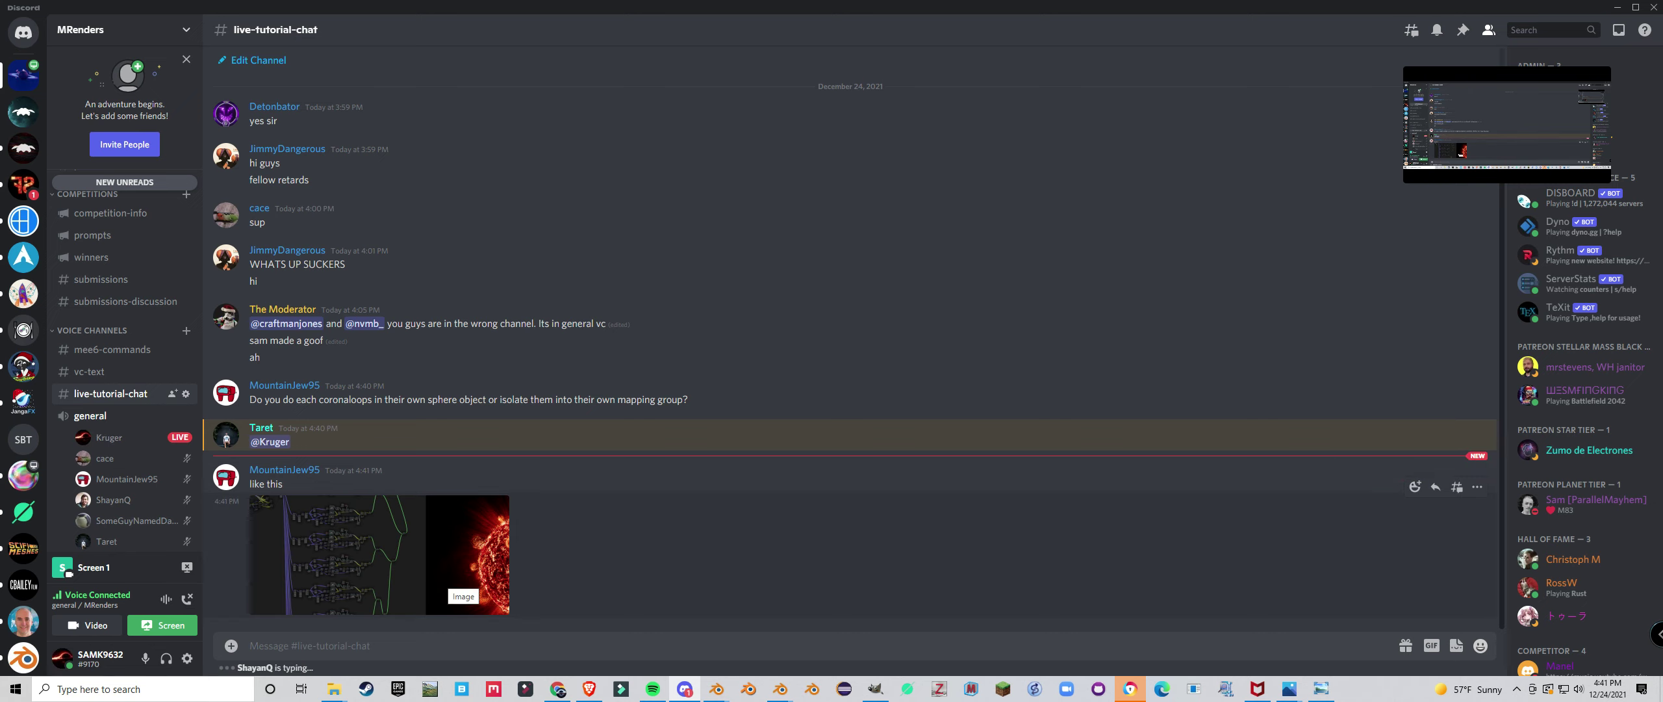
left_click(464, 597)
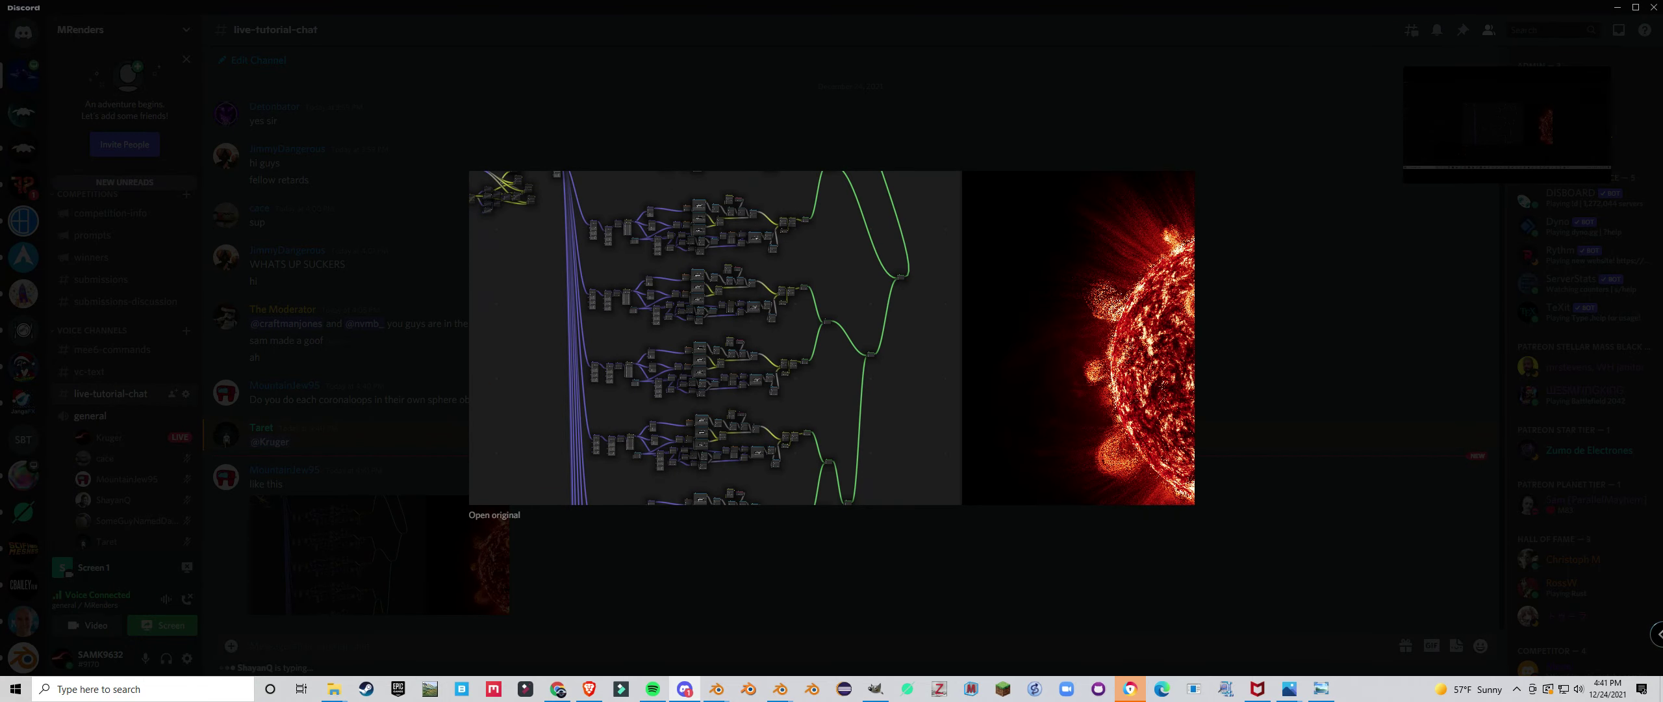
key("Escape")
mouse_move(780, 689)
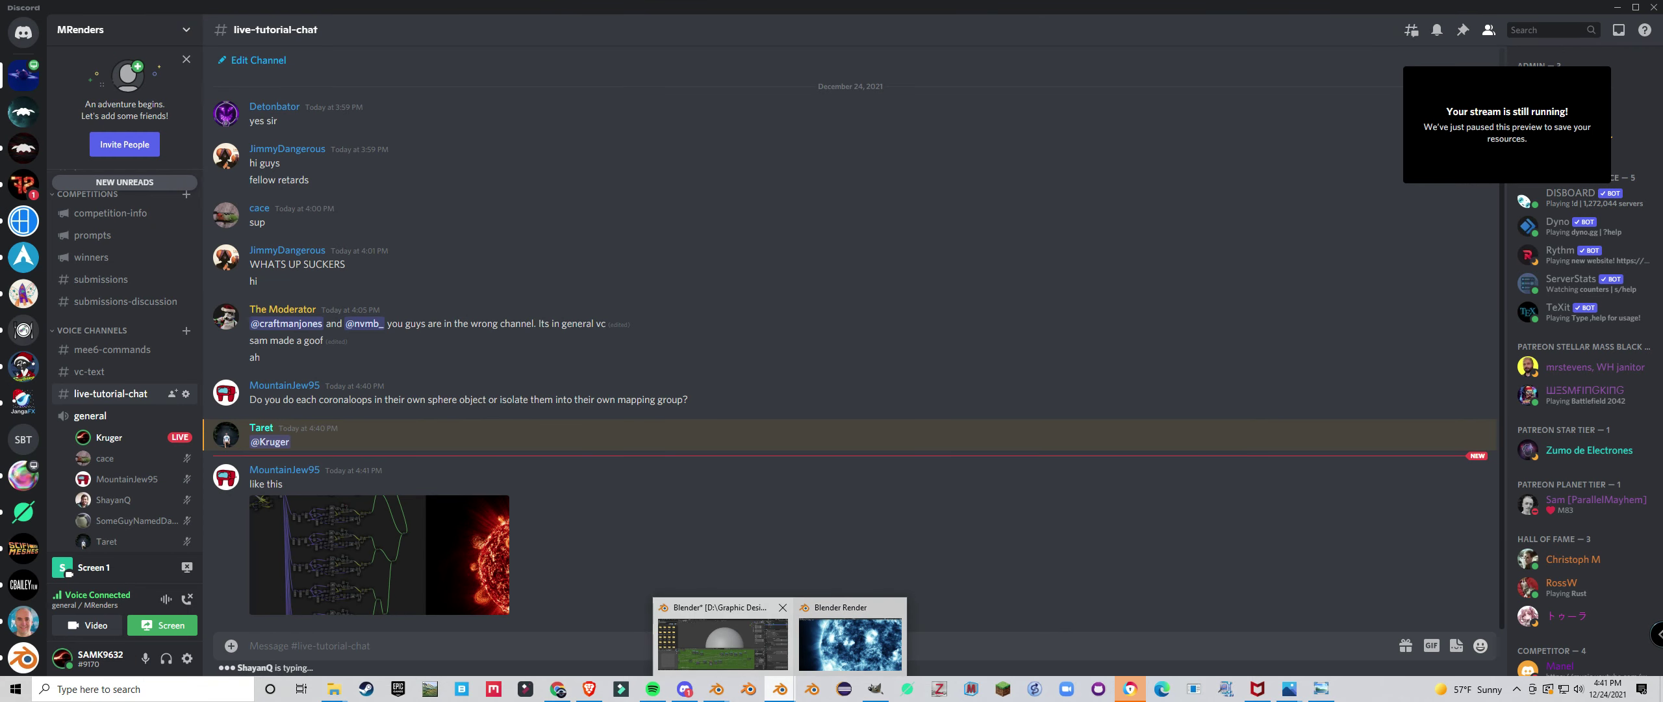
Switch to the Star4 file in Blender and inspect the flares group inside Cube.004's Flares 2 material.
left_click(721, 644)
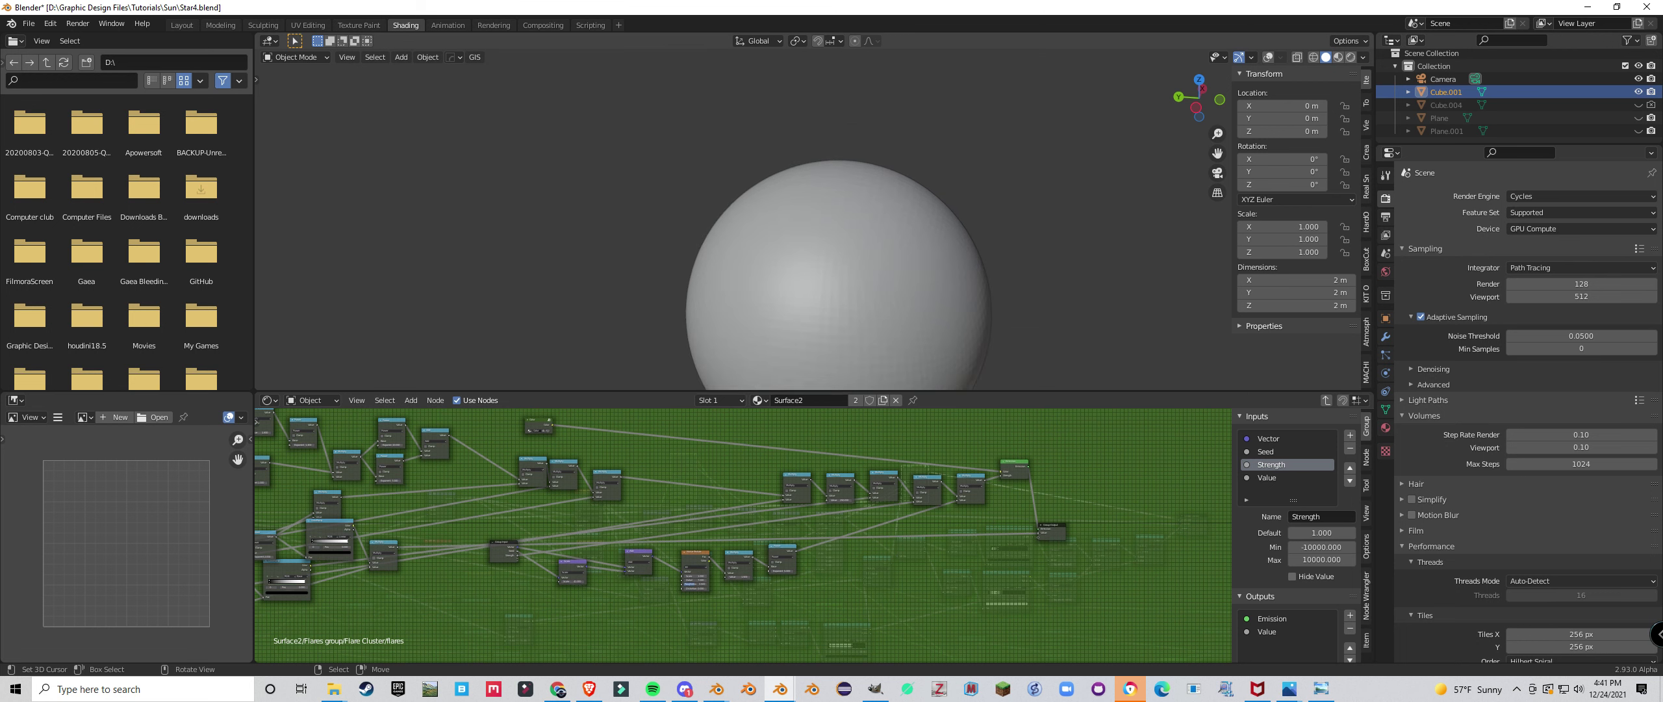
key("Tab")
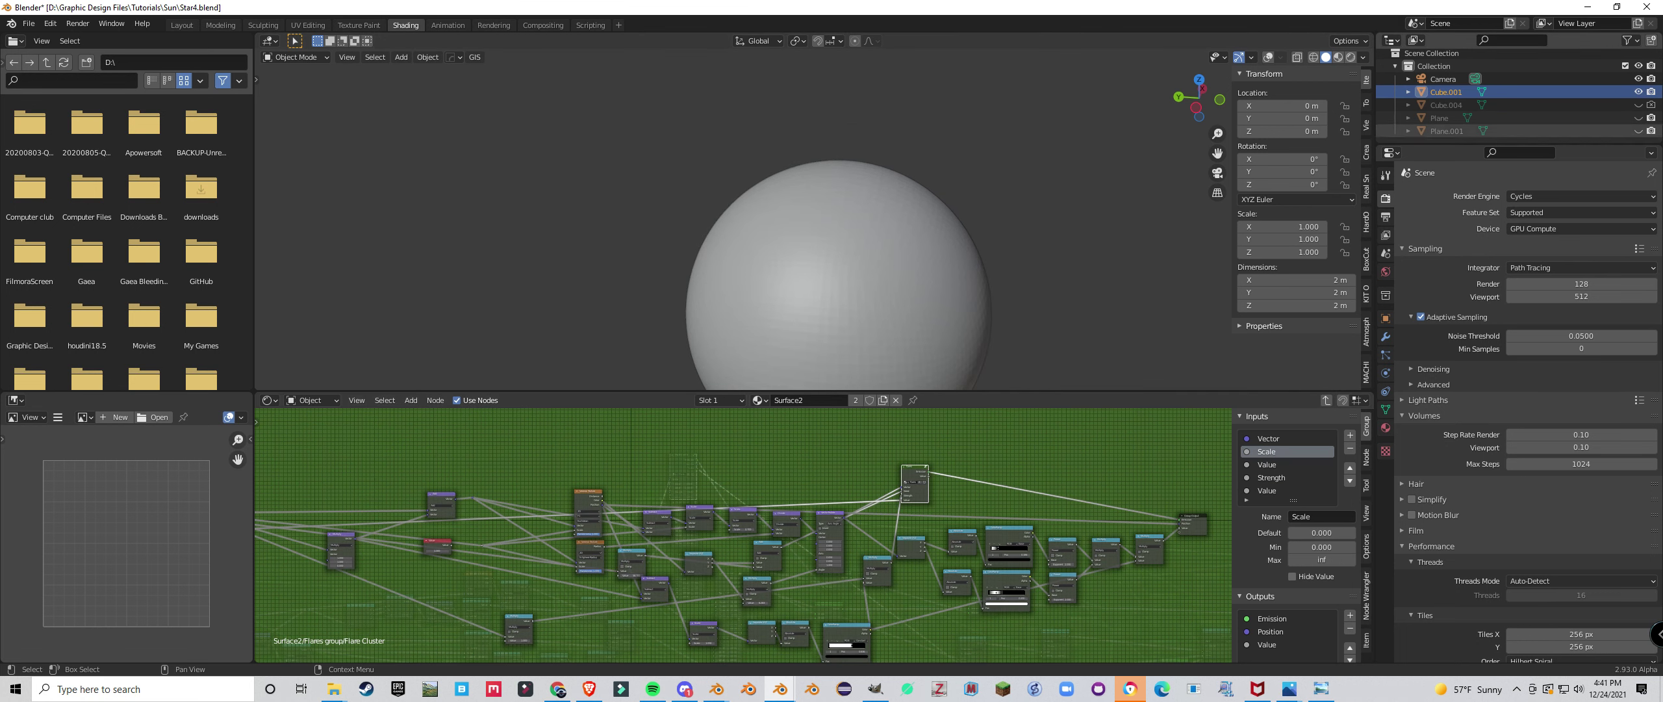
left_click(1447, 105)
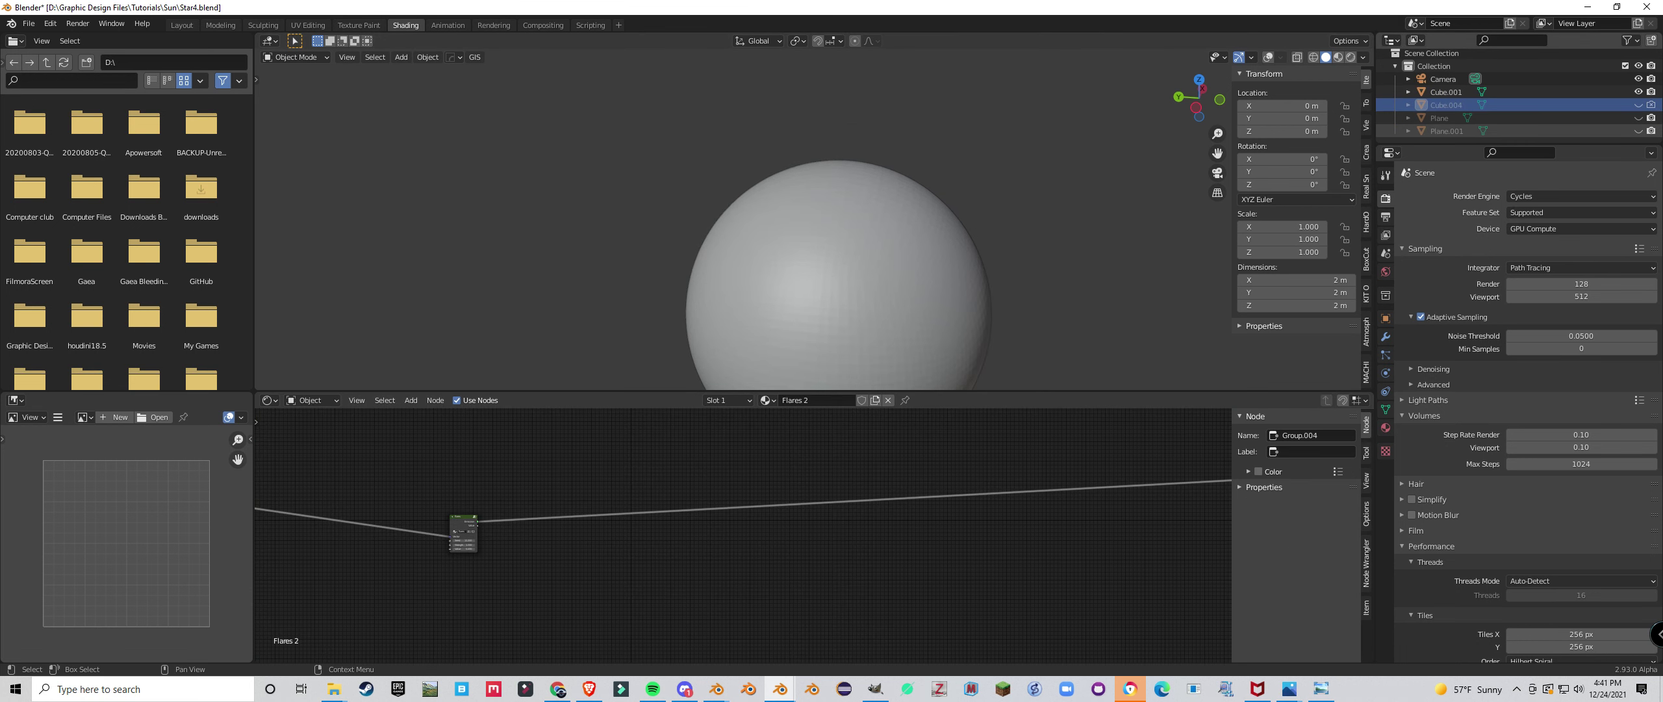
middle_click_drag(511, 511, 726, 538)
scroll(726, 537, "up", 4)
scroll(812, 280, "down", 2)
middle_click_drag(812, 279, 818, 270)
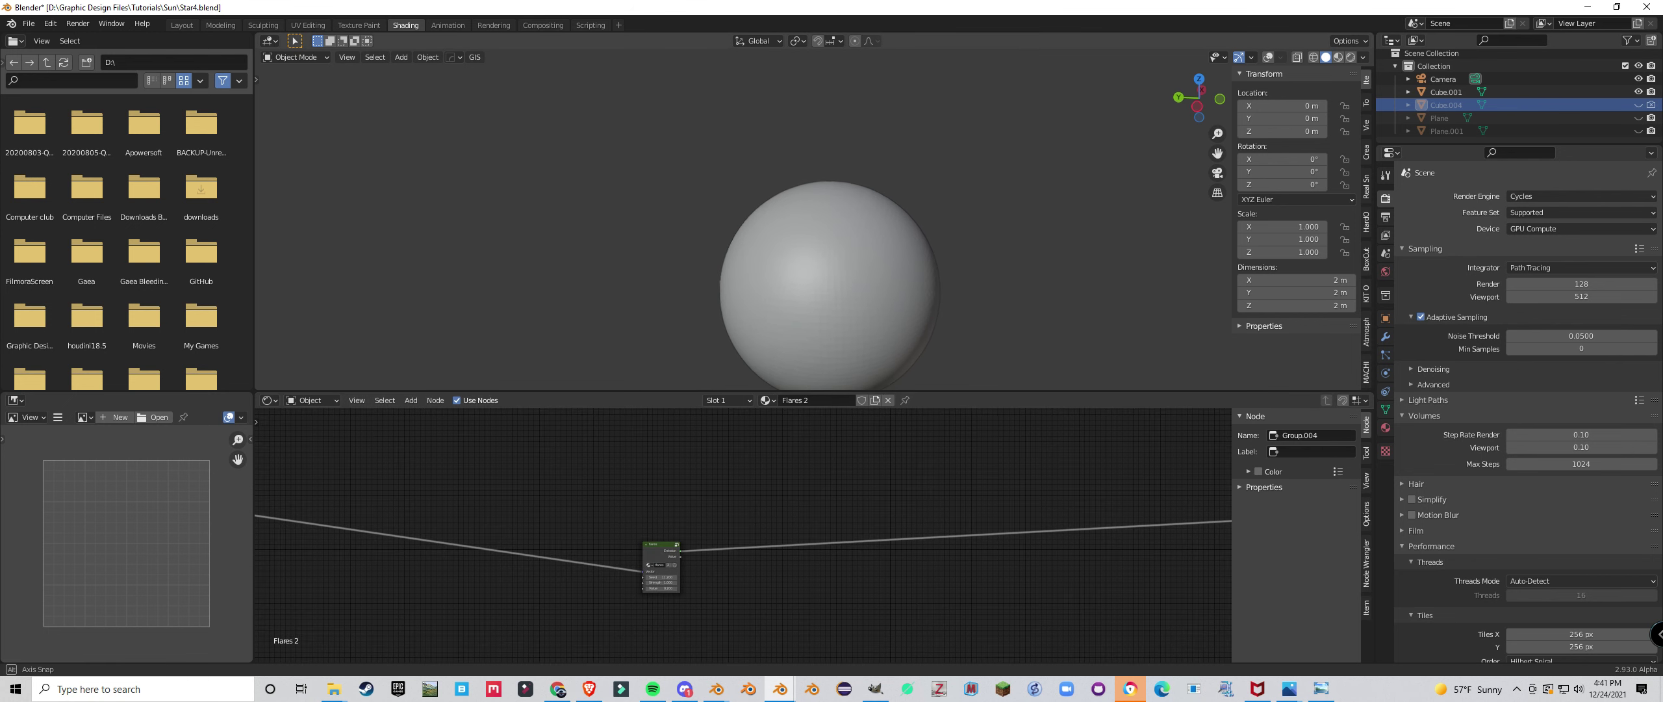
key("Tab")
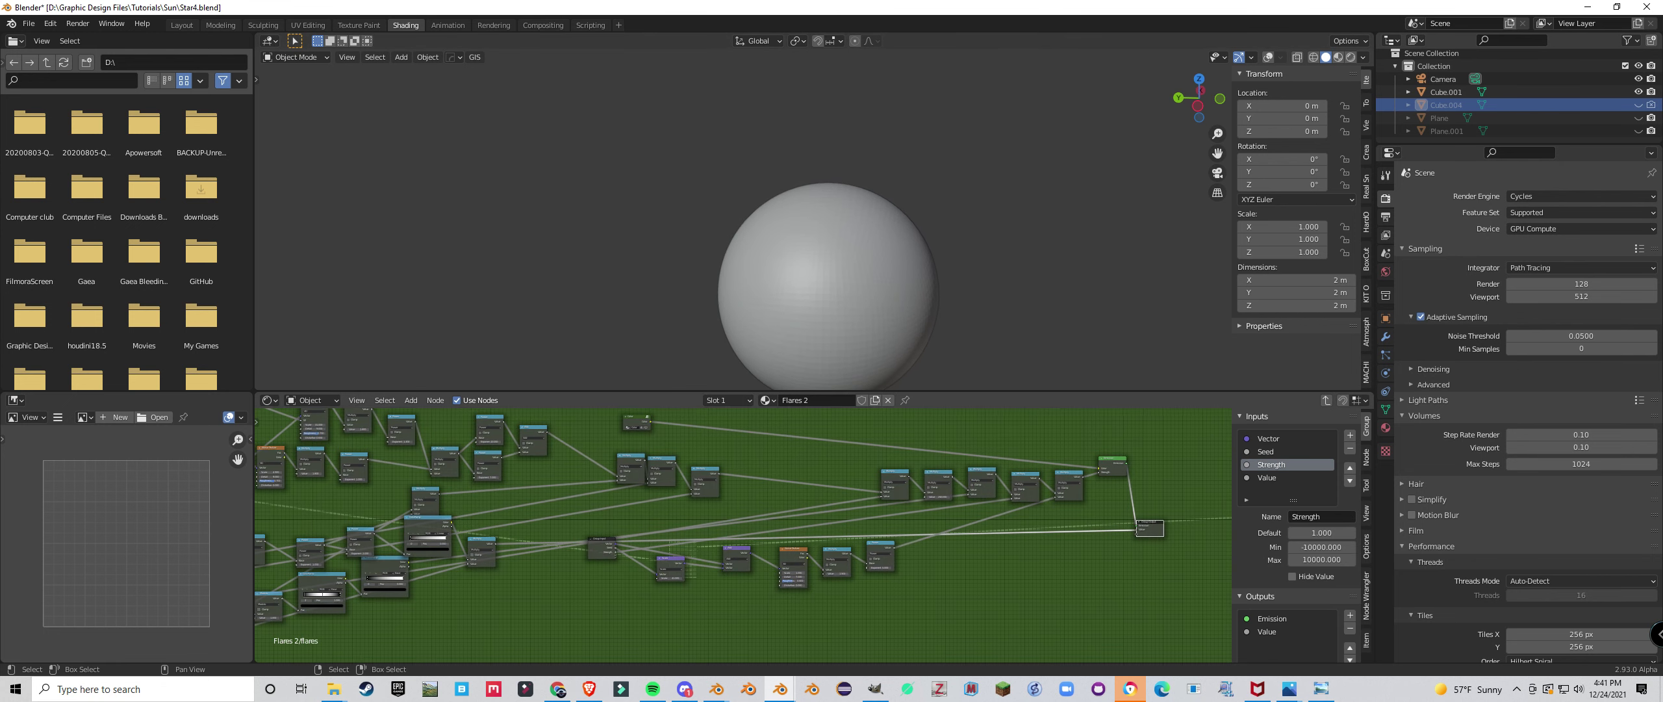
scroll(743, 532, "down", 2)
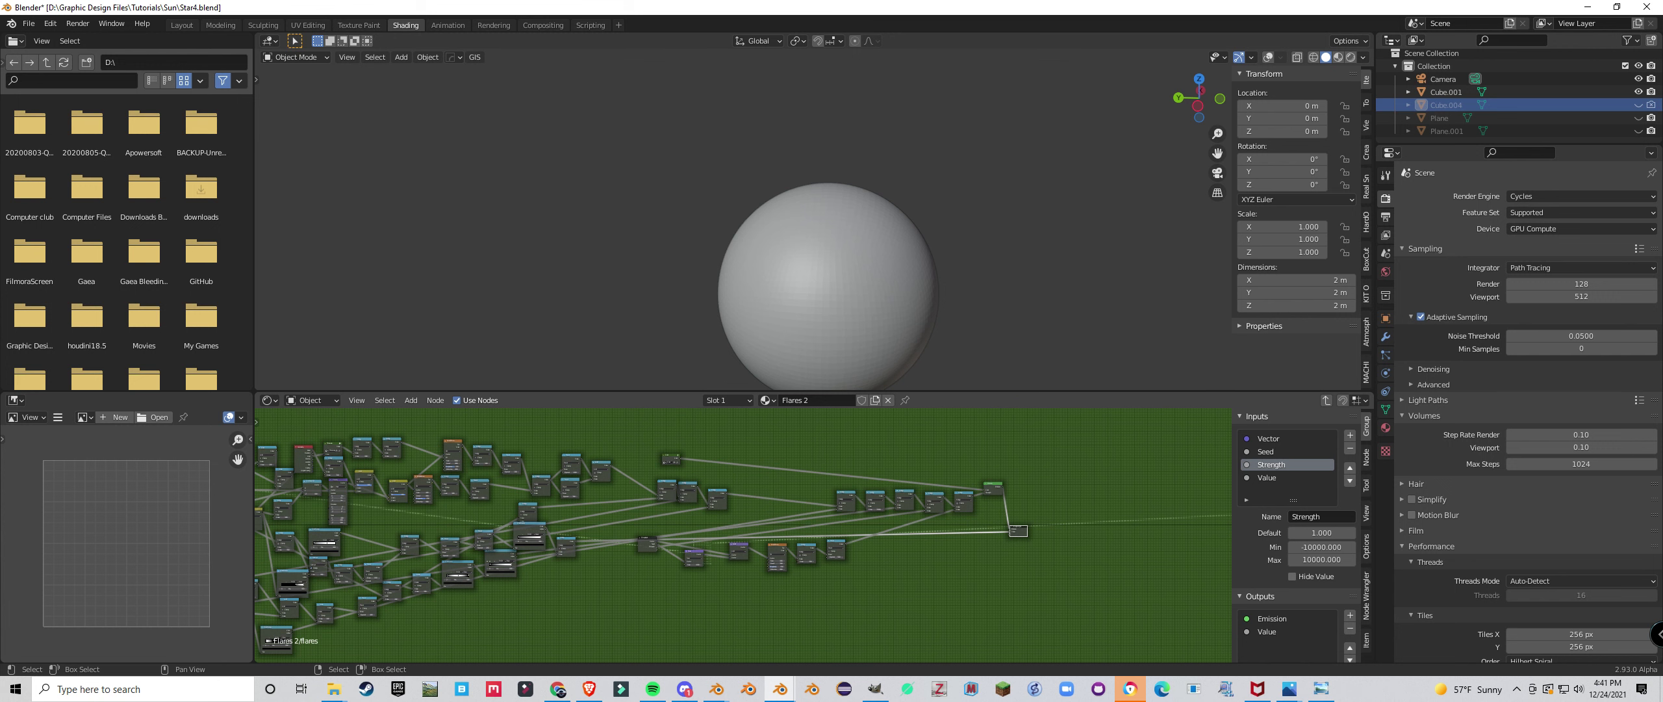
key("Tab")
Move the Texture Coordinate node close to the flares group node in the Flares 2 material.
scroll(743, 536, "down", 5)
middle_click_drag(644, 546, 743, 538)
scroll(743, 537, "up", 5)
scroll(743, 537, "down", 2)
left_click_drag(358, 478, 676, 541)
middle_click_drag(676, 540, 398, 550)
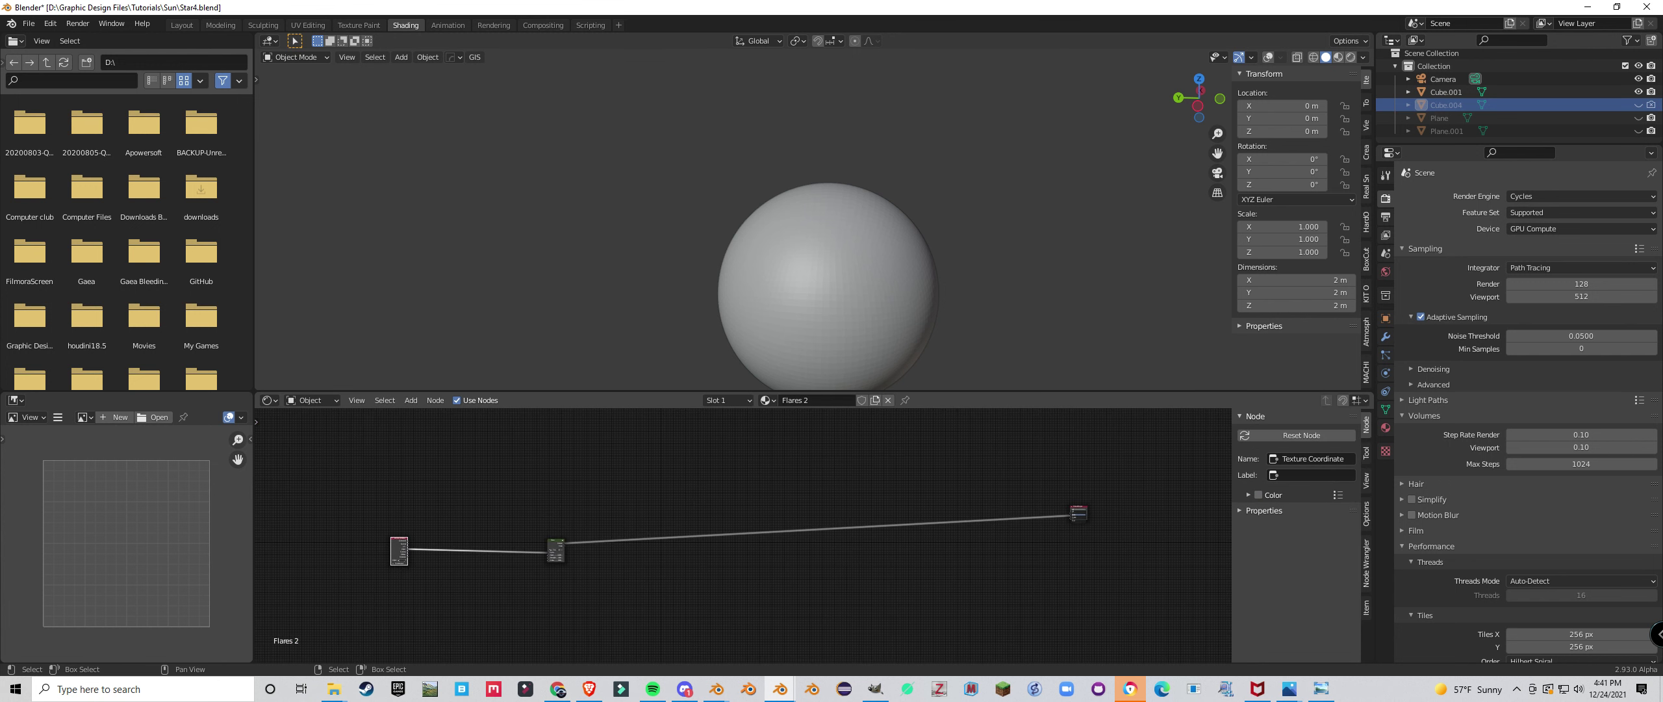
Move the Material Output node close to the flares group node so the whole Flares 2 chain is compact.
left_click(812, 546)
scroll(812, 532, "up", 4)
middle_click_drag(1202, 504, 704, 538)
scroll(726, 534, "up", 7)
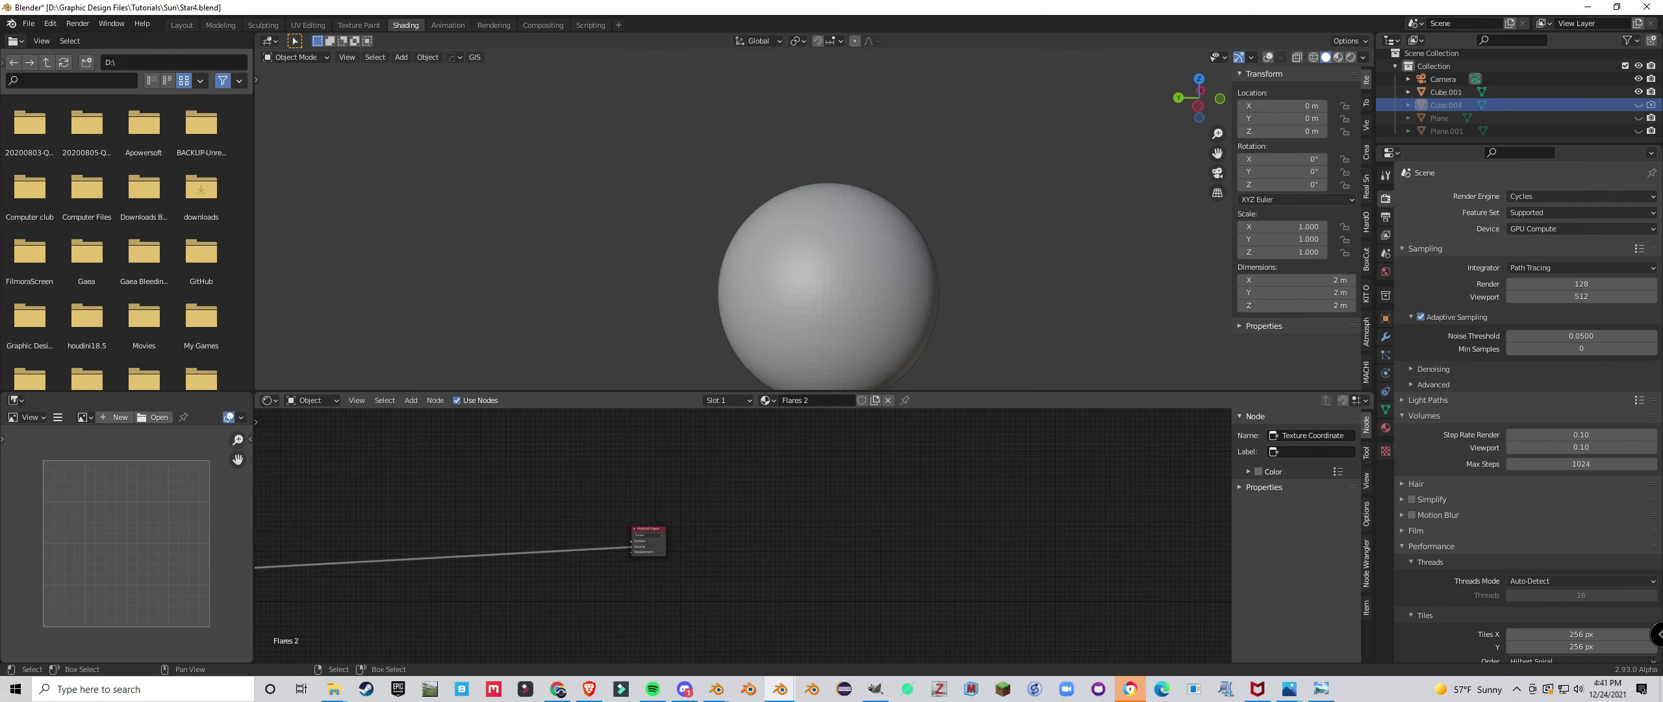
scroll(726, 534, "up", 2)
left_click(606, 527)
left_click(604, 535)
left_click(599, 553)
scroll(921, 518, "down", 11)
middle_click_drag(604, 540, 1103, 502)
left_click_drag(1103, 502, 641, 556)
middle_click_drag(642, 557, 921, 540)
scroll(896, 536, "up", 4)
Open the flares group node, survey its full node network, and return to the material's top level.
left_click(669, 527)
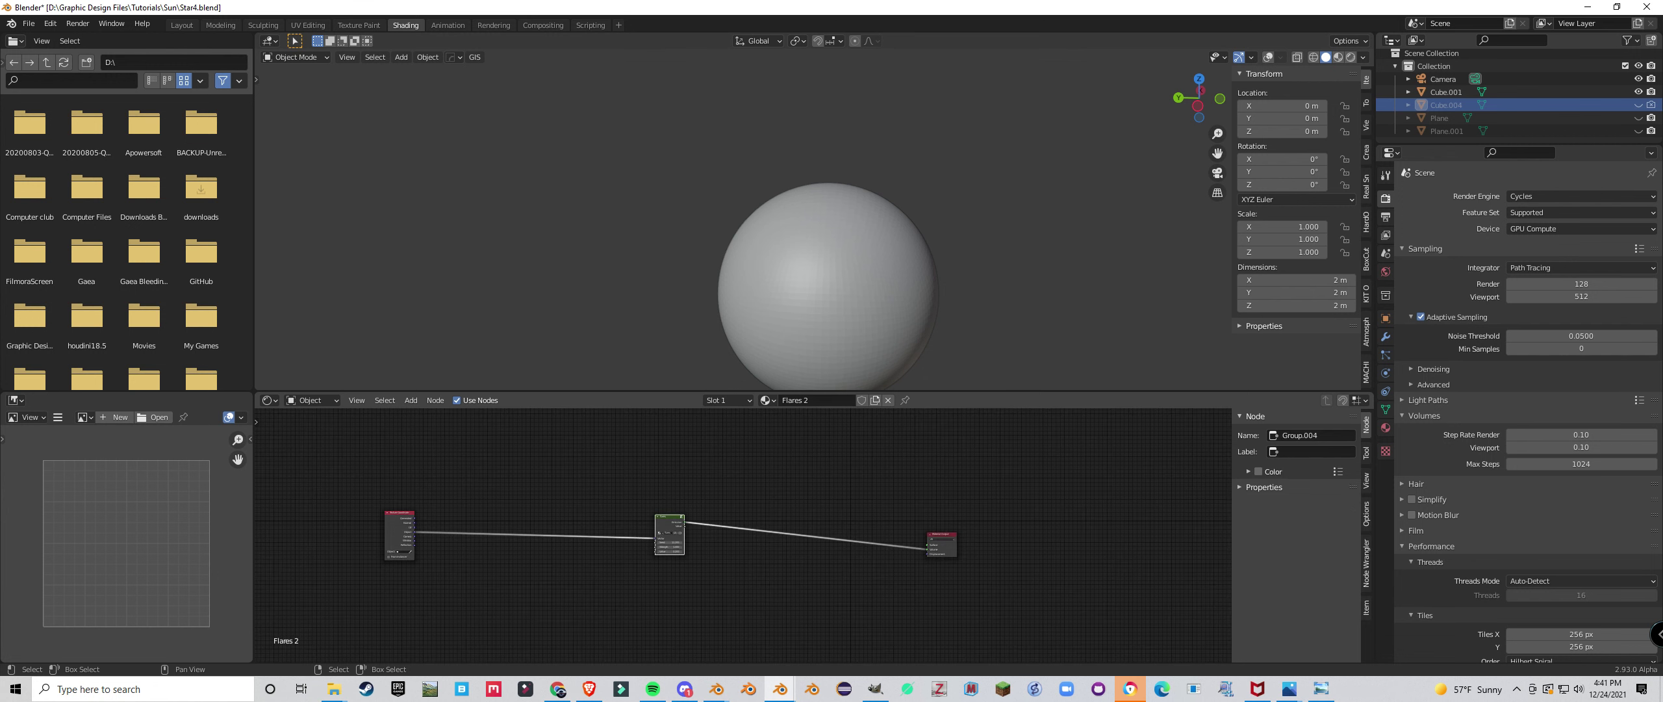
key("Tab")
scroll(743, 536, "up", 4)
scroll(844, 506, "down", 4)
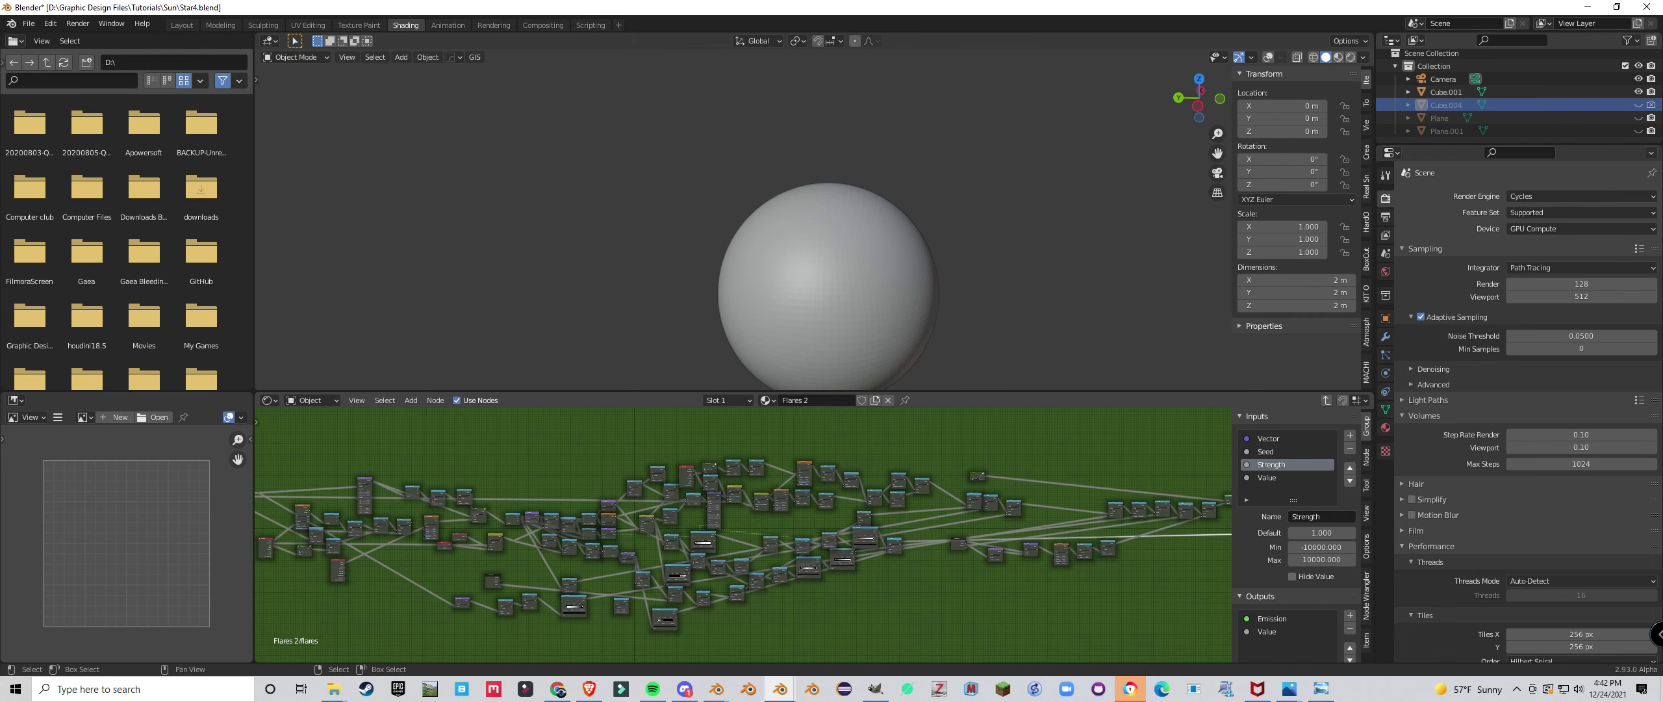
key("Tab")
scroll(739, 534, "up", 2)
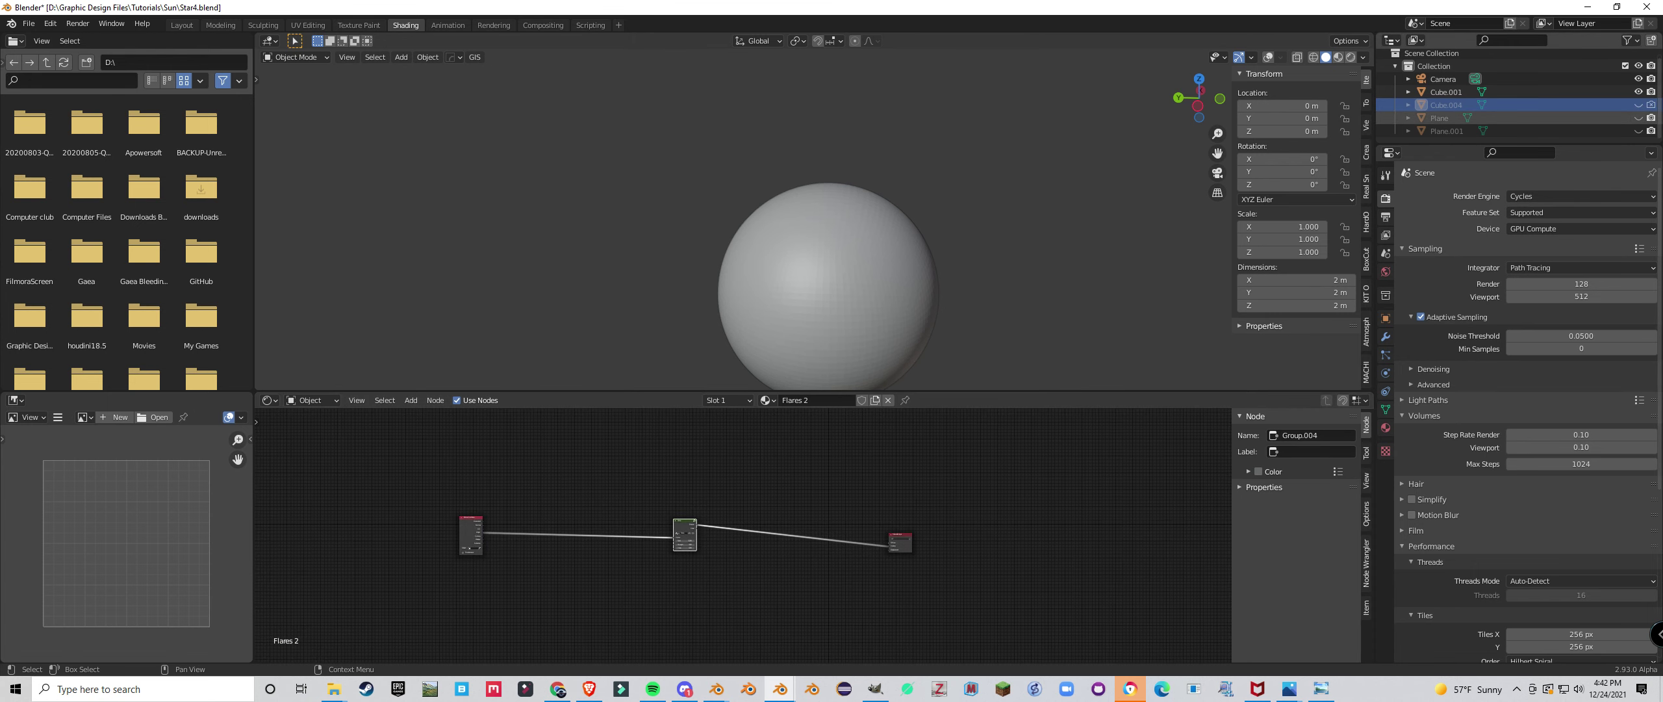
Select the Plane object and open the Flare Cluster group nested inside its material's Flares group.
left_click(1440, 118)
scroll(744, 533, "up", 3)
scroll(743, 535, "up", 2)
middle_click_drag(975, 506, 728, 506)
scroll(743, 536, "up", 4)
key("Tab")
scroll(743, 535, "down", 9)
scroll(691, 442, "up", 6)
key("Tab")
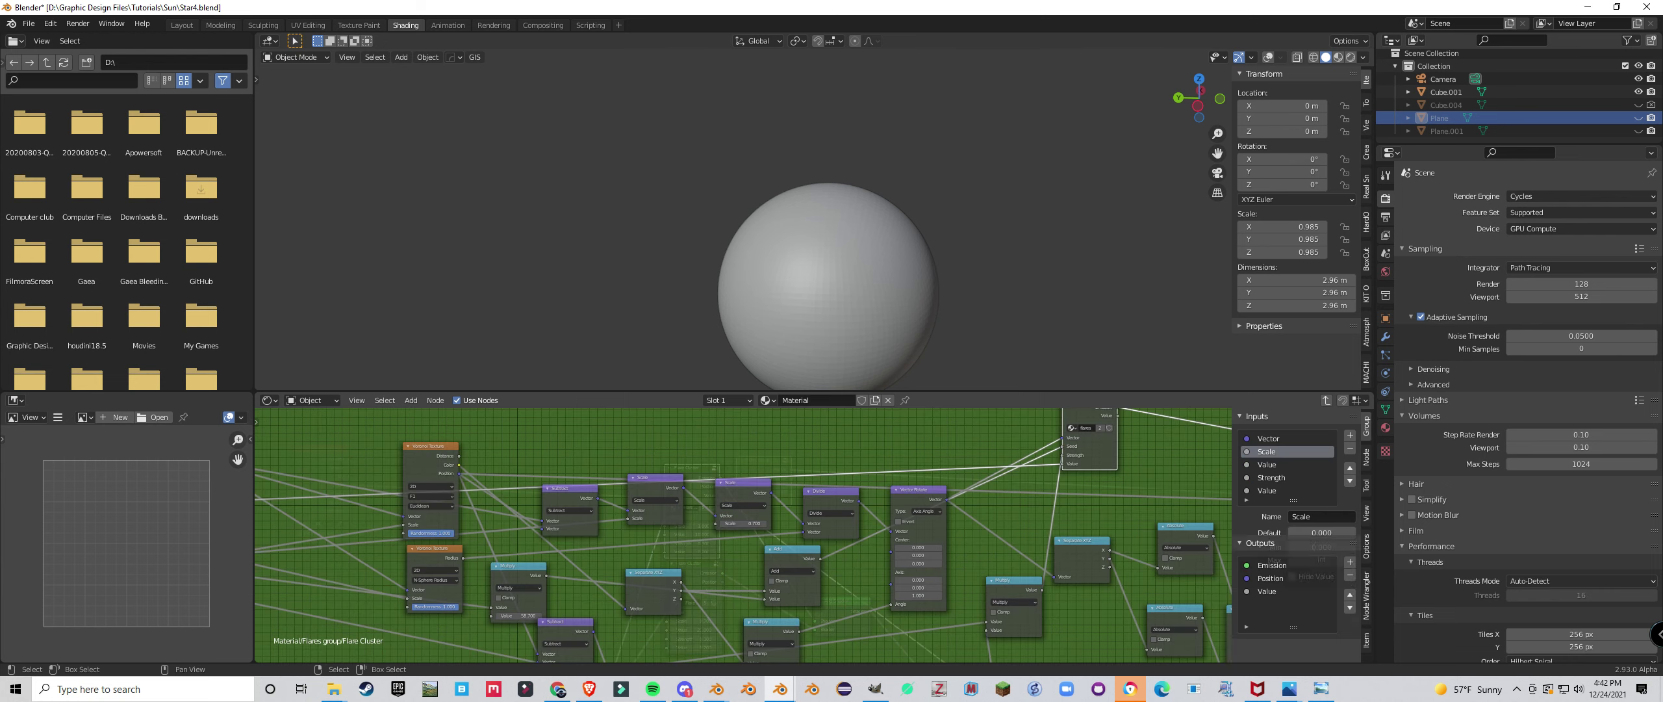
Examine the Flare Cluster group's texture nodes, vector math row and nested flares group node.
scroll(743, 535, "down", 7)
middle_click_drag(624, 552, 777, 526)
scroll(743, 535, "up", 4)
scroll(776, 526, "up", 1)
left_click(772, 472)
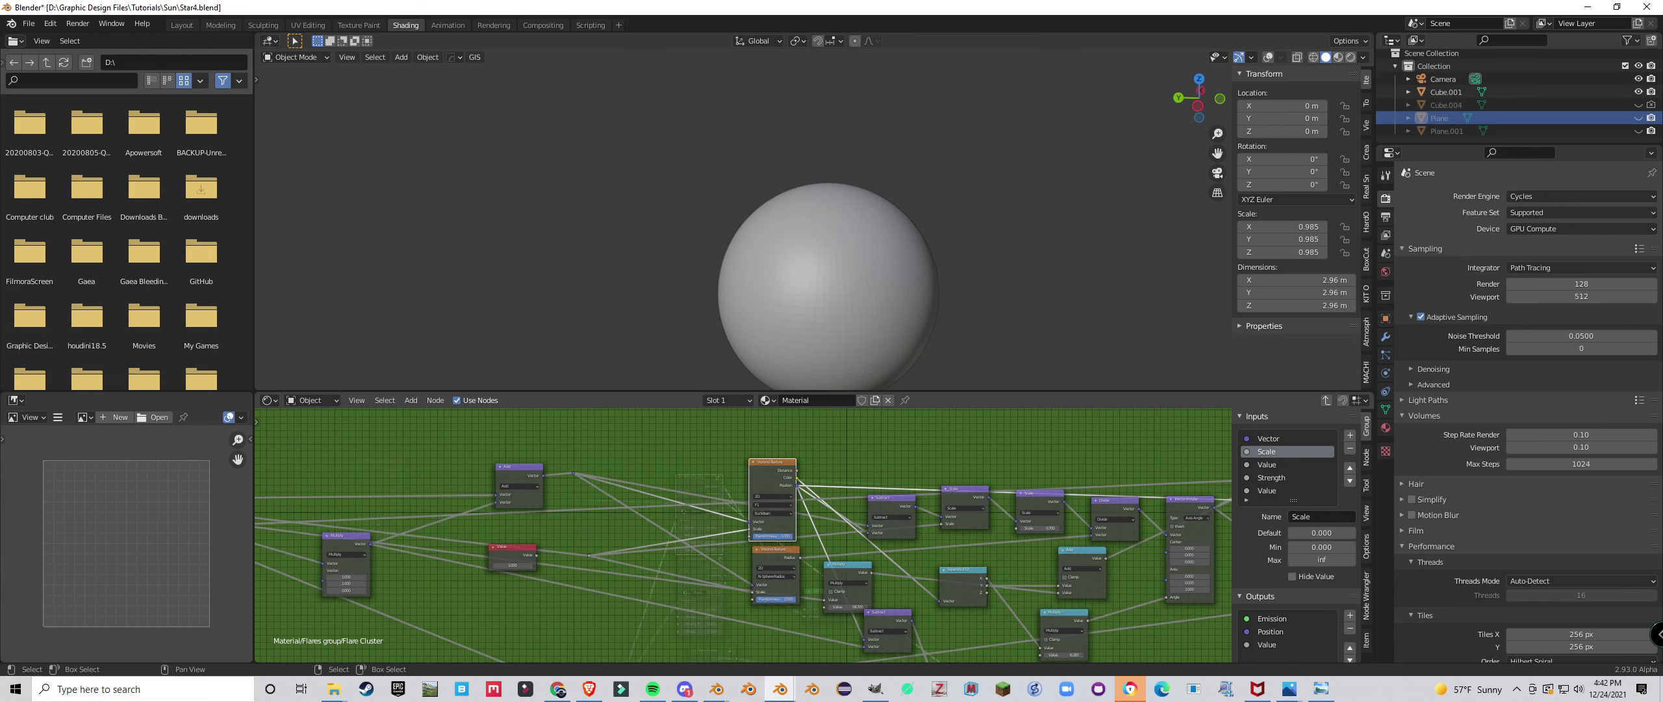
scroll(771, 477, "down", 3)
middle_click_drag(771, 478, 544, 479)
left_click(990, 443)
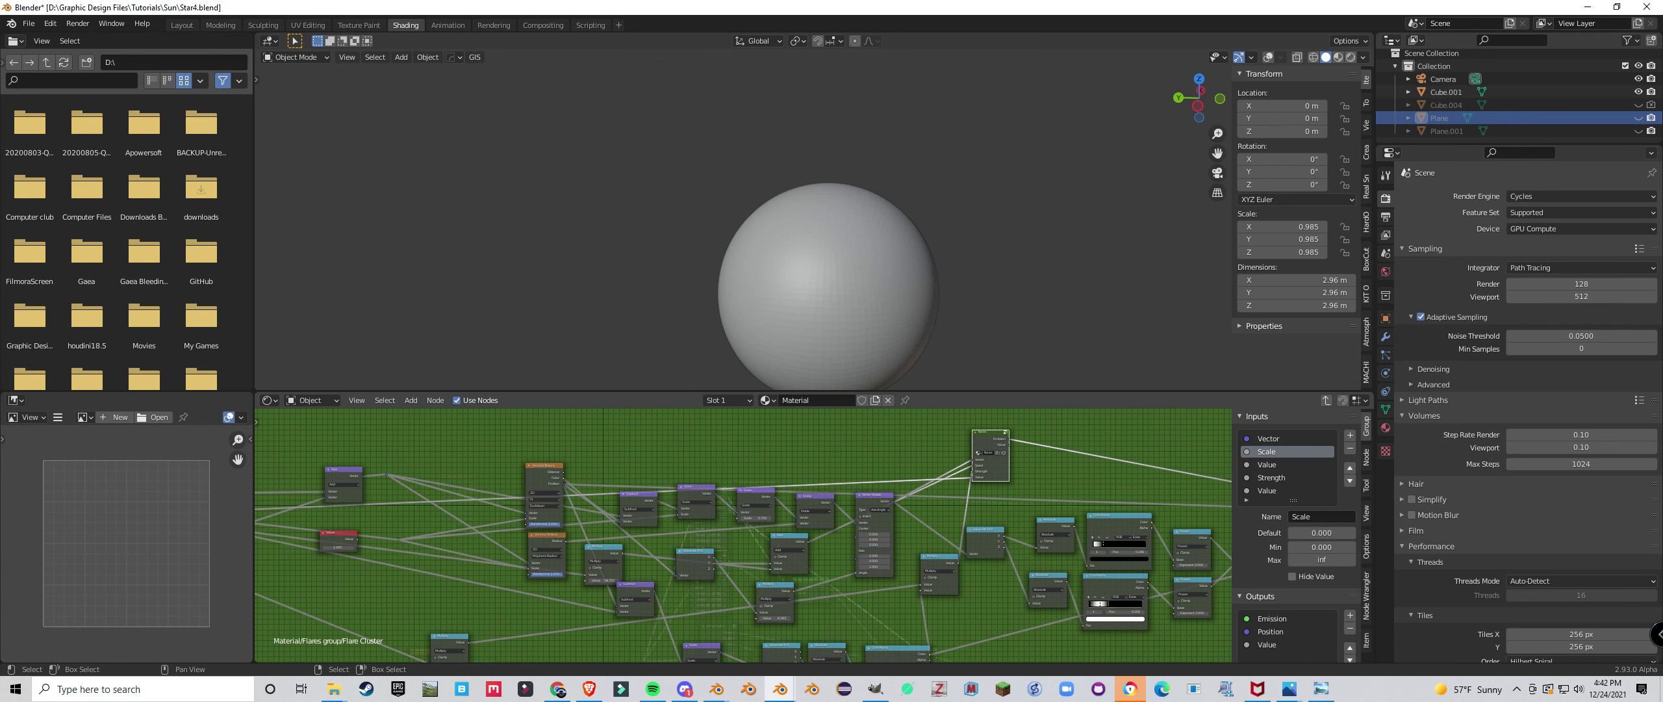
middle_click_drag(990, 443, 762, 505)
scroll(762, 505, "up", 5)
left_click_drag(756, 505, 767, 497)
left_click(756, 511)
key("Escape")
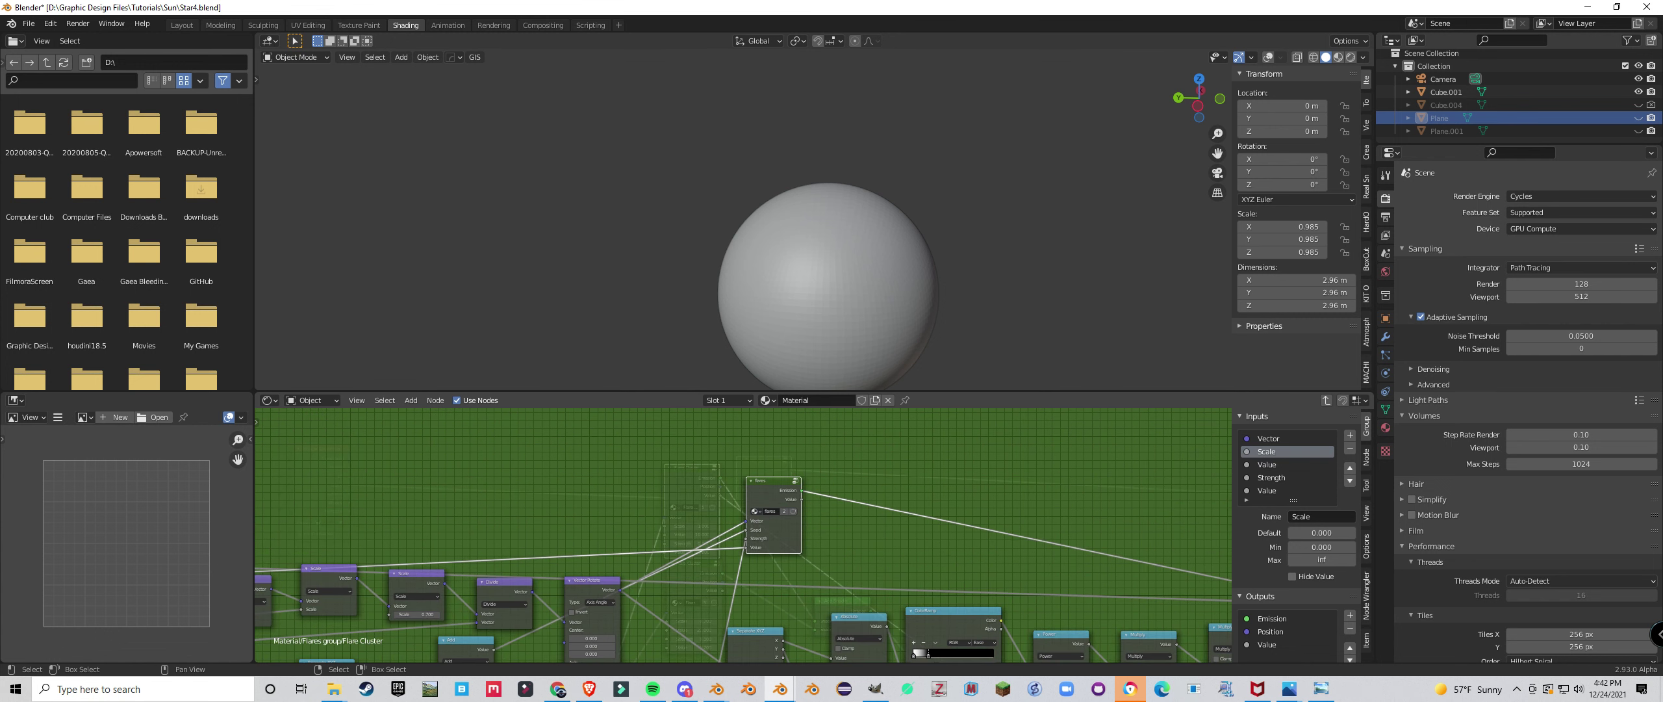
Trace the Flare Cluster group's connections at its Group Output and back at its Group Input.
scroll(792, 516, "down", 4)
middle_click_drag(793, 517, 419, 453)
left_click(809, 517)
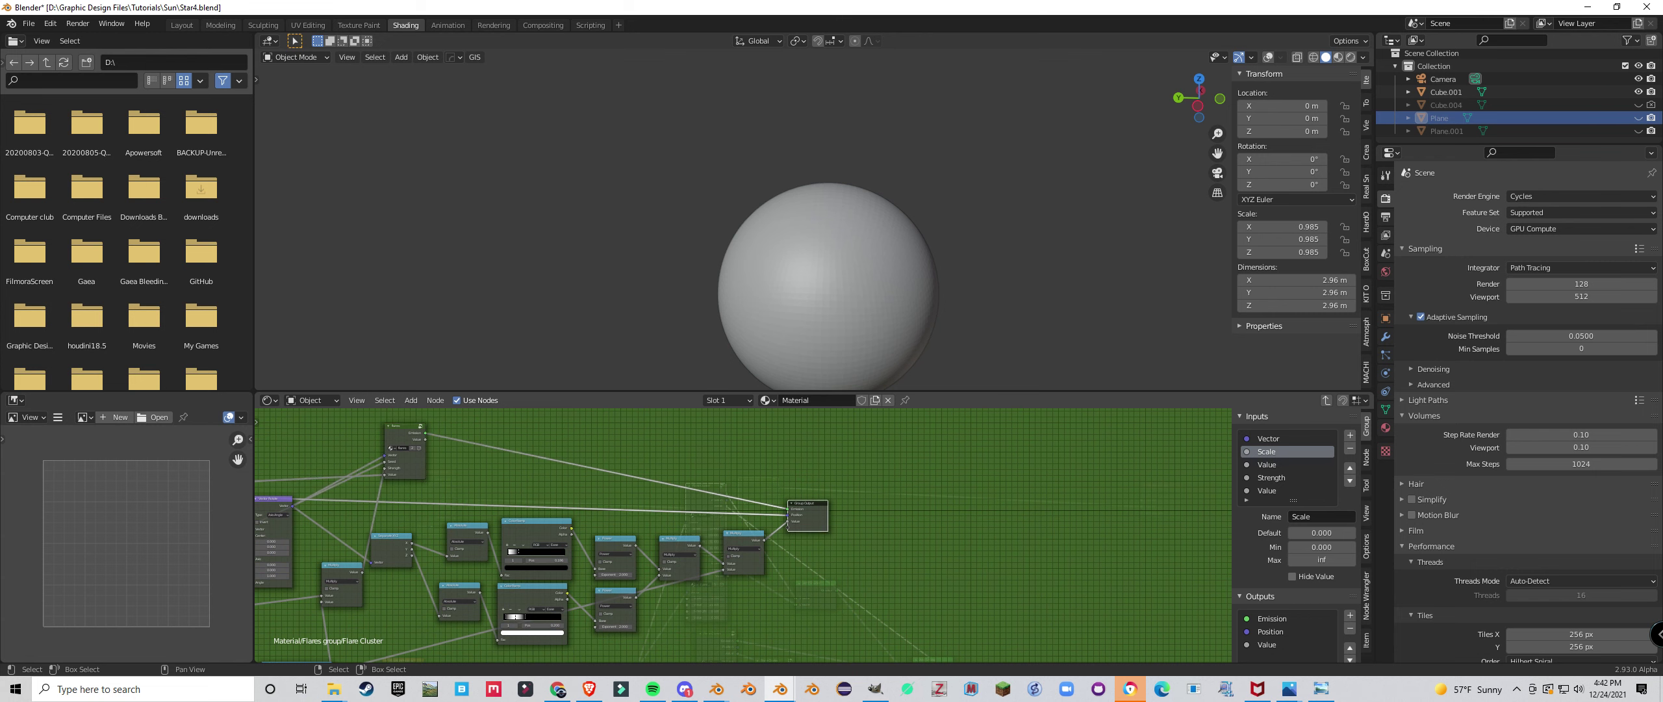
scroll(744, 529, "down", 4)
middle_click_drag(279, 558, 766, 536)
scroll(725, 539, "up", 3)
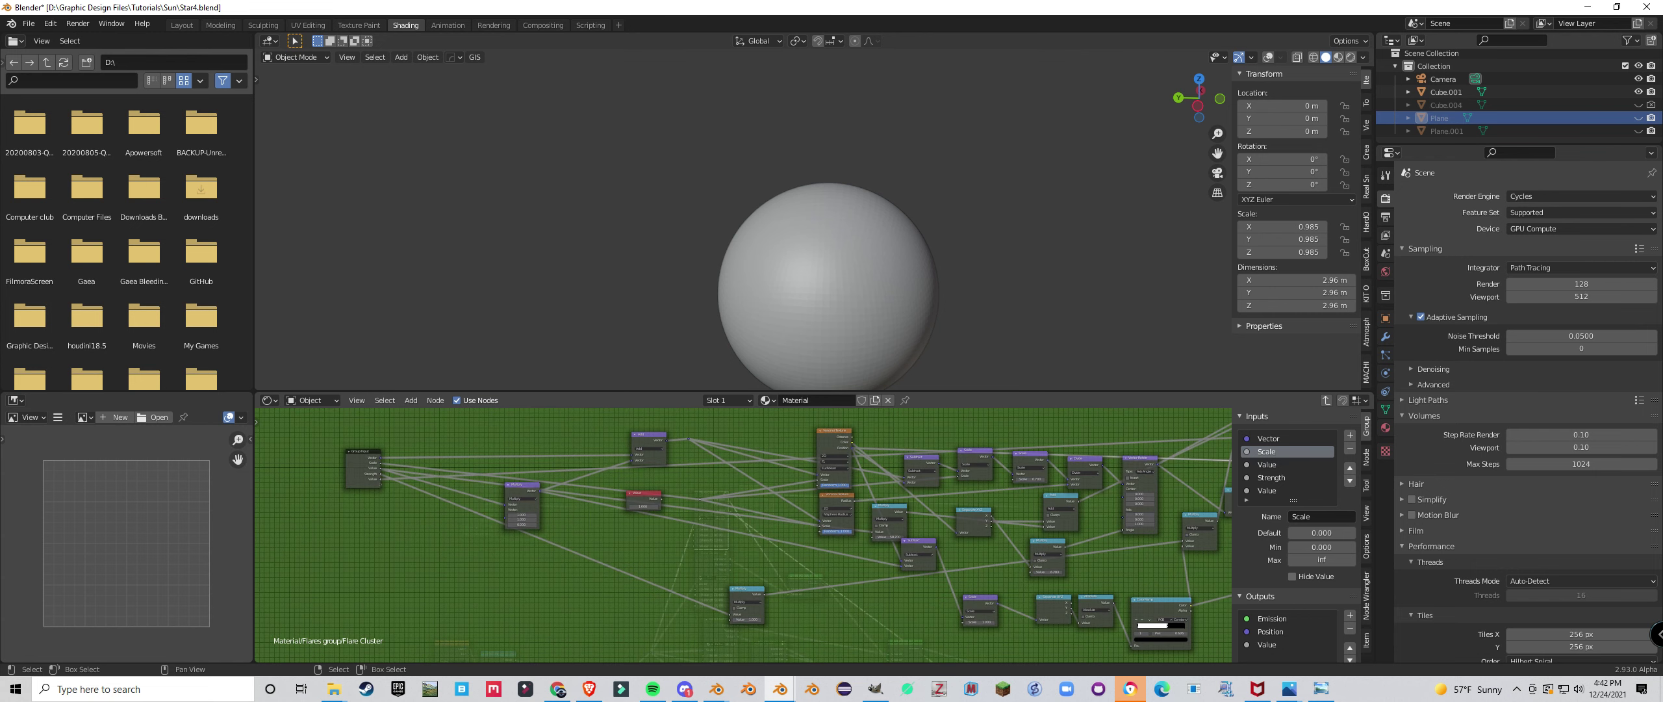
Go back up to the Flares group and inspect the Flare Cluster nodes feeding its shader additions.
key("Tab")
scroll(779, 559, "down", 1)
middle_click_drag(773, 565, 787, 479)
scroll(783, 481, "up", 3)
scroll(787, 479, "down", 1)
scroll(753, 546, "down", 1)
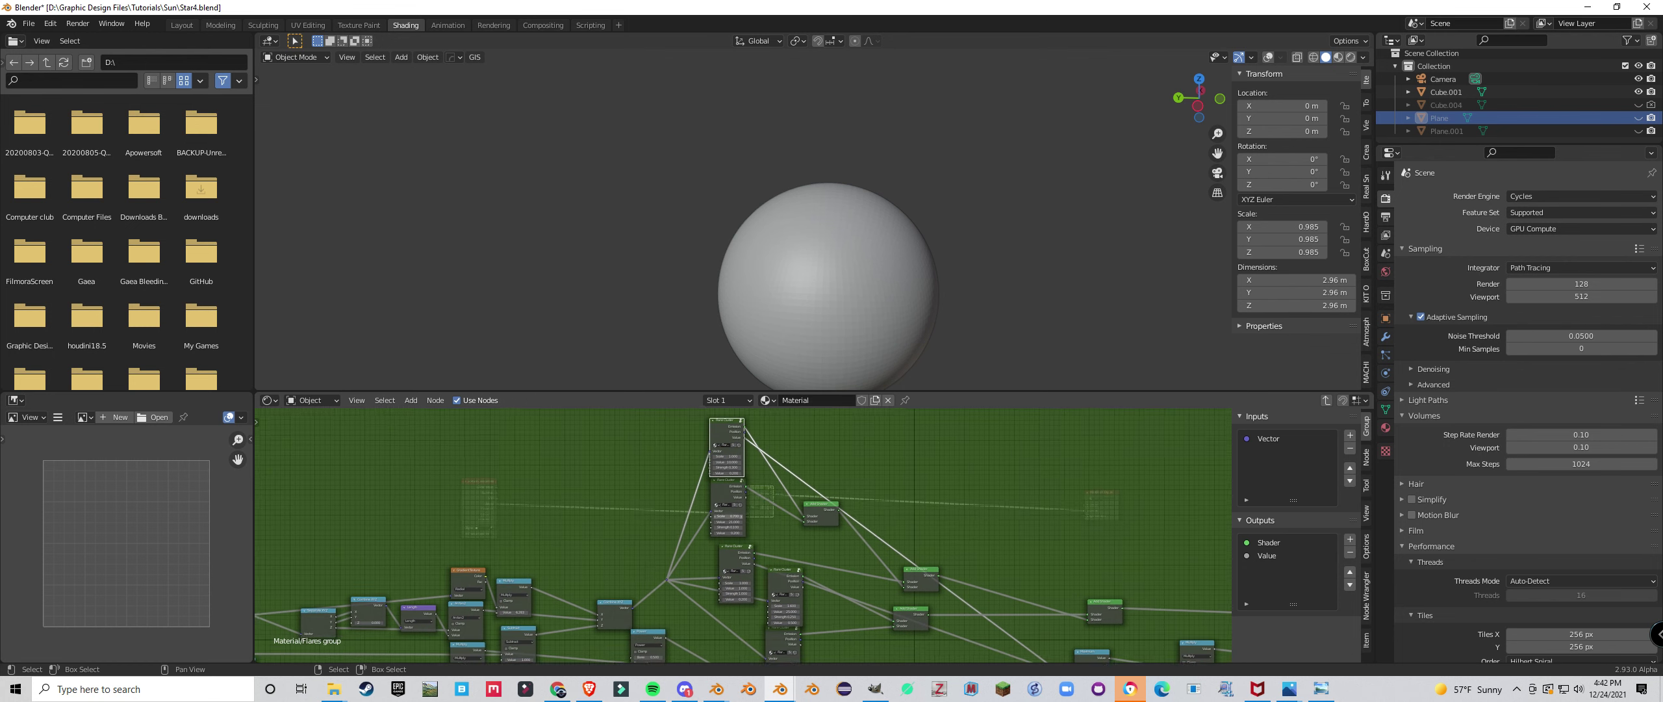
middle_click_drag(747, 552, 718, 503)
left_click(705, 510)
left_click(753, 531)
left_click(752, 590)
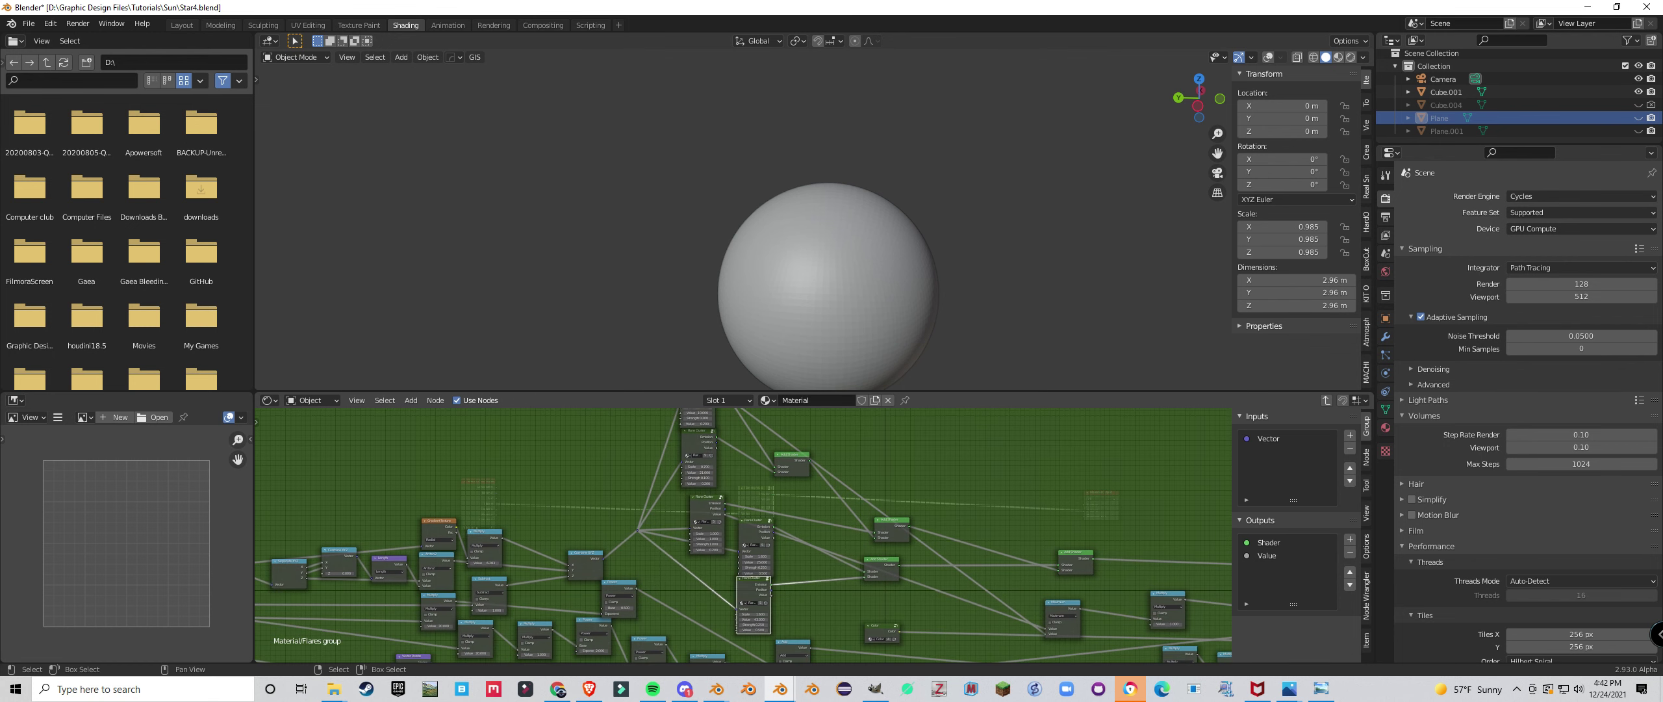
Nudge the two lower Flare Cluster nodes in the Flares group into an aligned vertical stack.
left_click_drag(752, 591, 754, 594)
left_click(754, 533)
left_click_drag(753, 533, 756, 528)
scroll(756, 529, "down", 2)
middle_click_drag(755, 528, 618, 502)
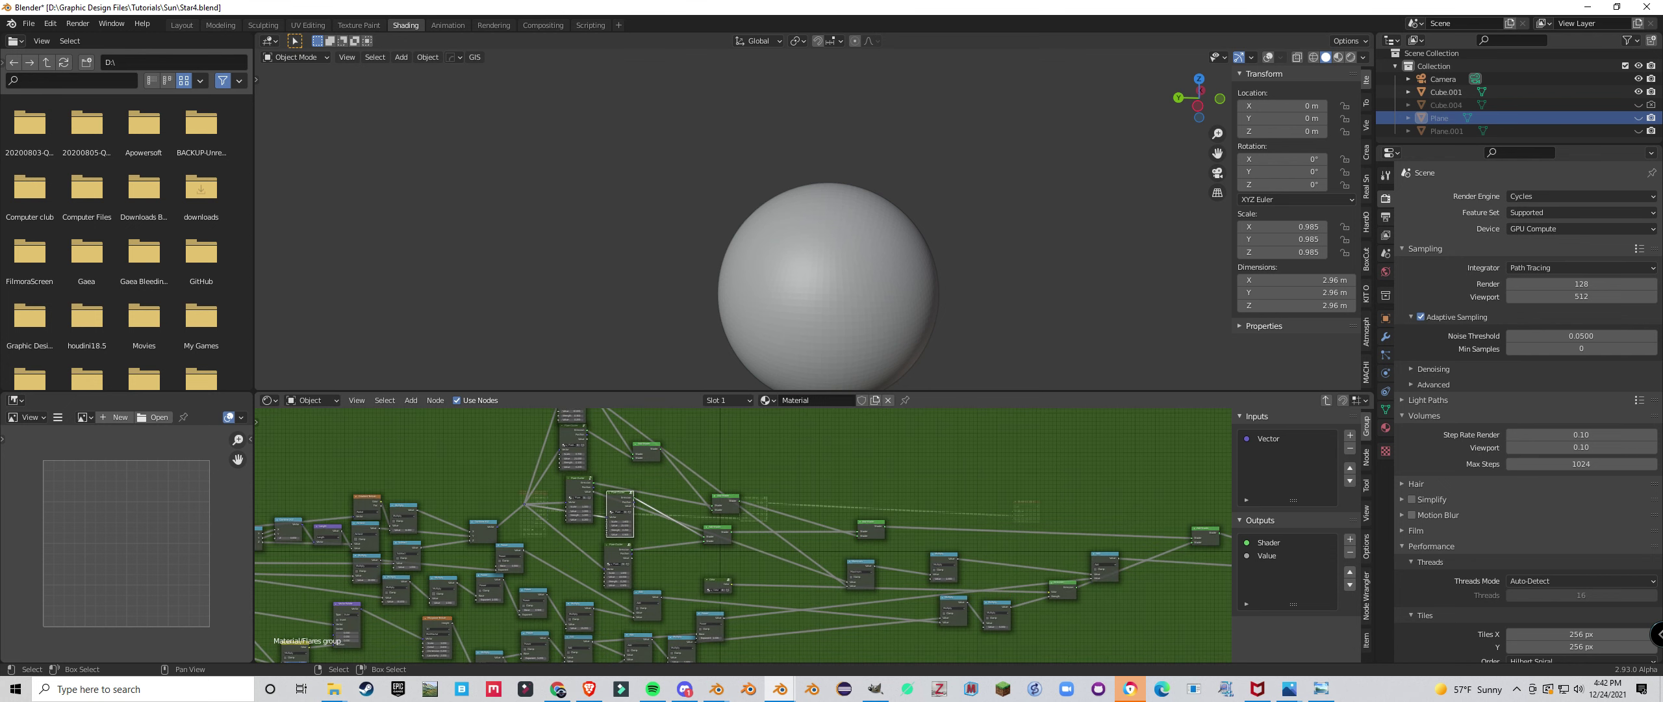
scroll(488, 532, "up", 4)
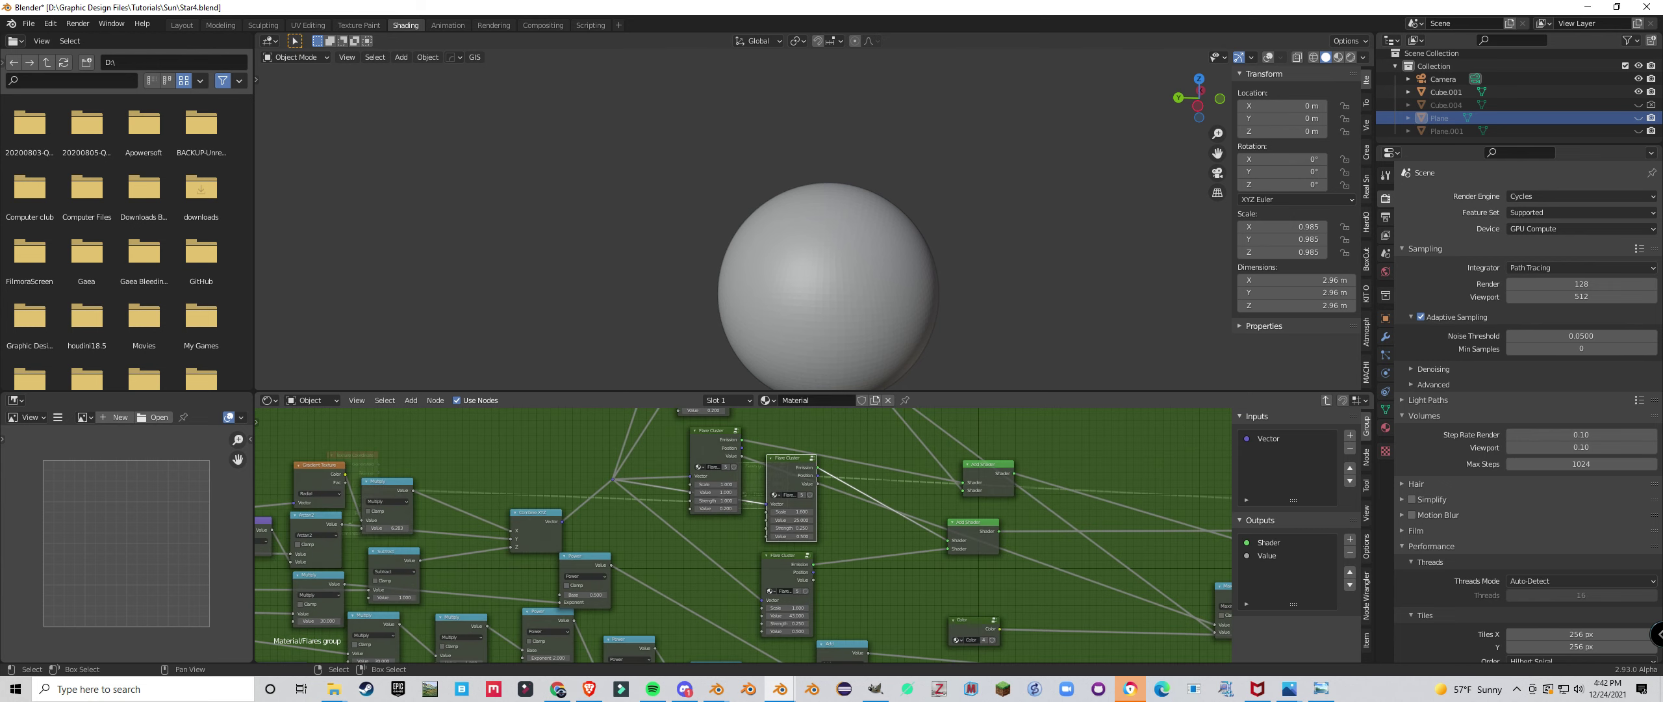
left_click_drag(793, 579, 797, 573)
left_click_drag(796, 464, 795, 470)
left_click(877, 501)
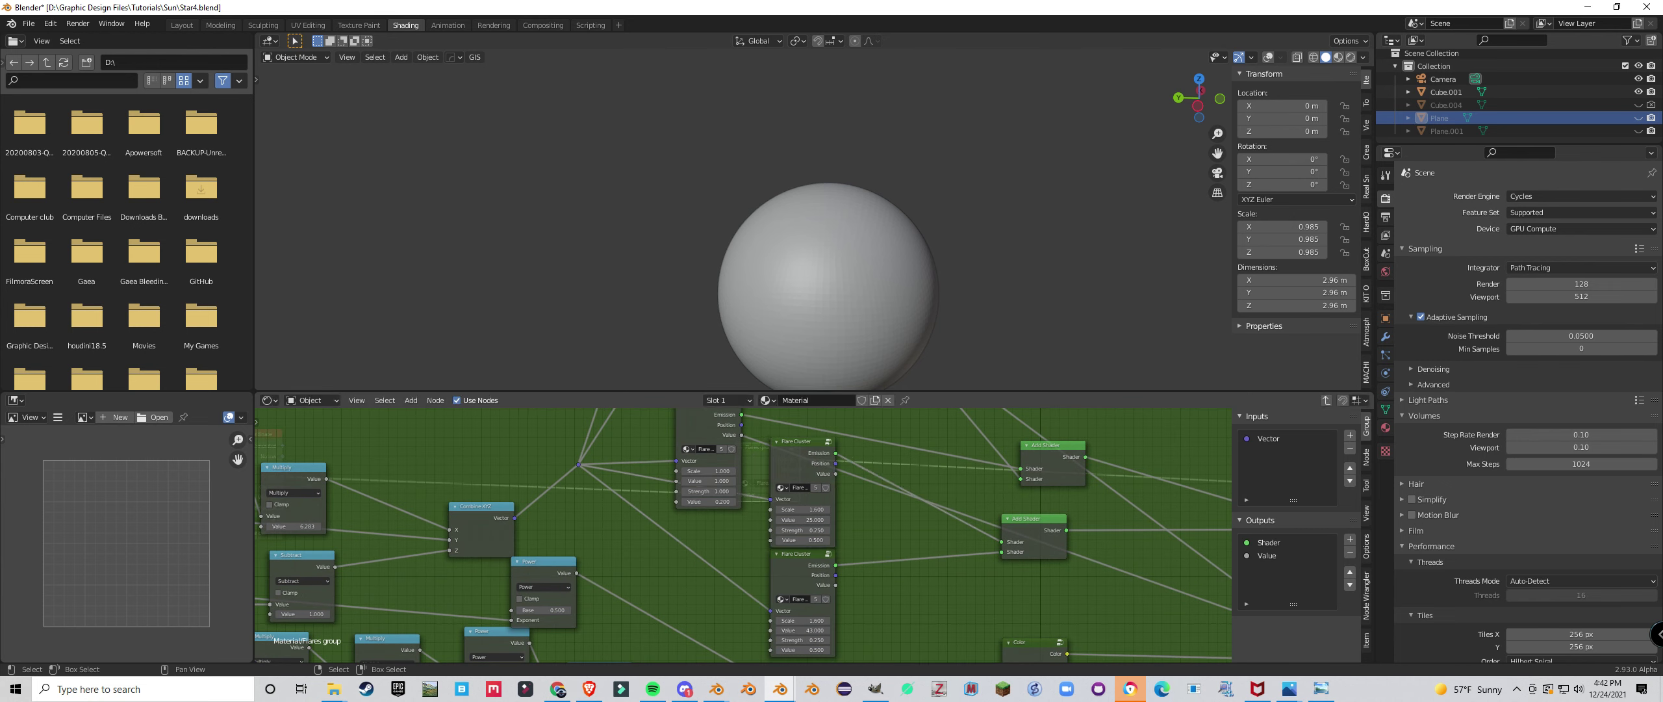
Review the remaining nodes of the Flares group and return to the top level of the Plane's material.
scroll(877, 500, "down", 2)
middle_click_drag(877, 501, 589, 509)
middle_click_drag(1093, 602, 1192, 594)
scroll(835, 596, "down", 3)
scroll(1192, 593, "up", 2)
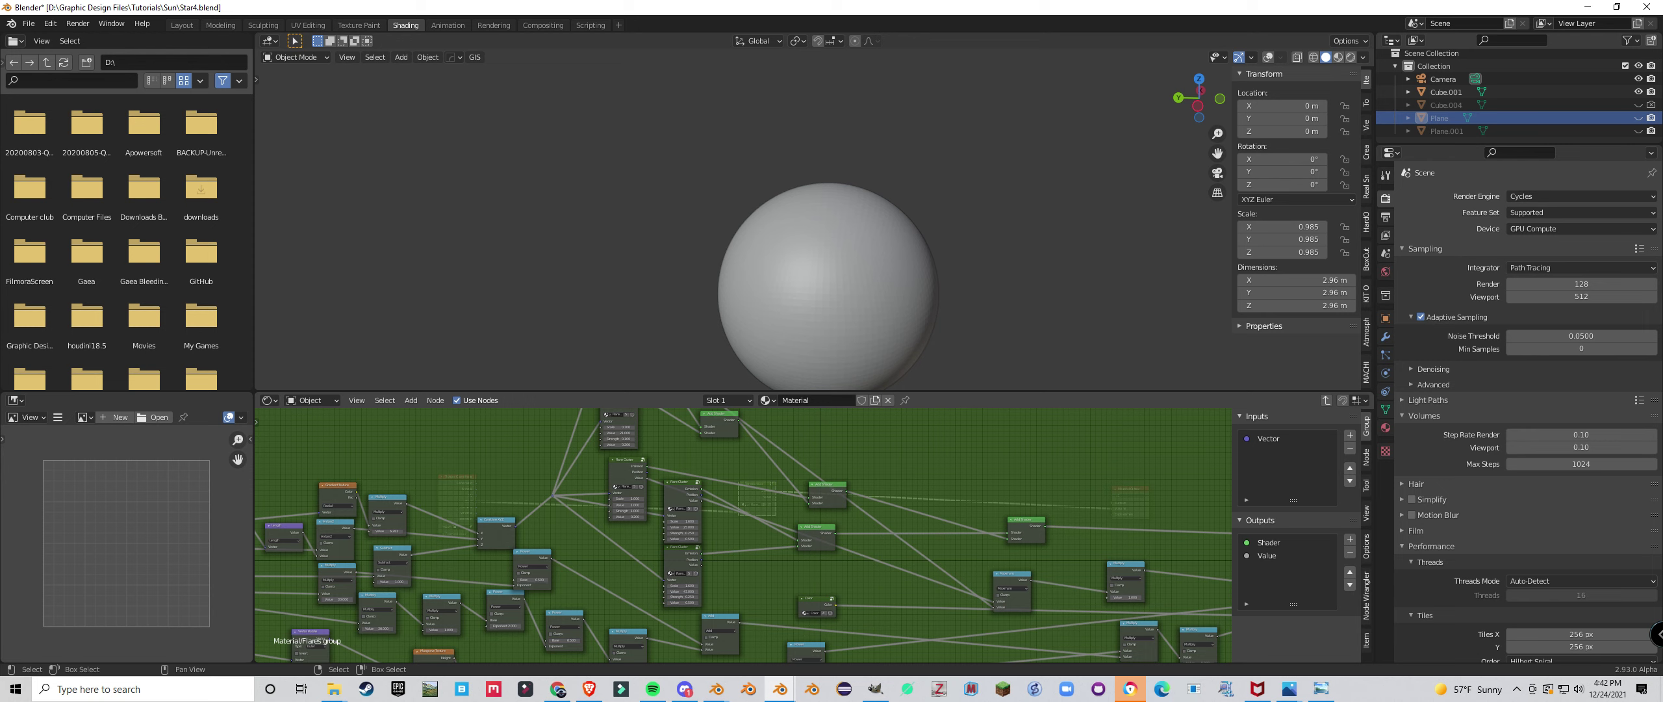
middle_click_drag(1192, 593, 676, 565)
scroll(833, 578, "down", 2)
scroll(968, 602, "down", 4)
scroll(676, 565, "up", 4)
left_click(995, 556)
key("Tab")
scroll(740, 536, "up", 1)
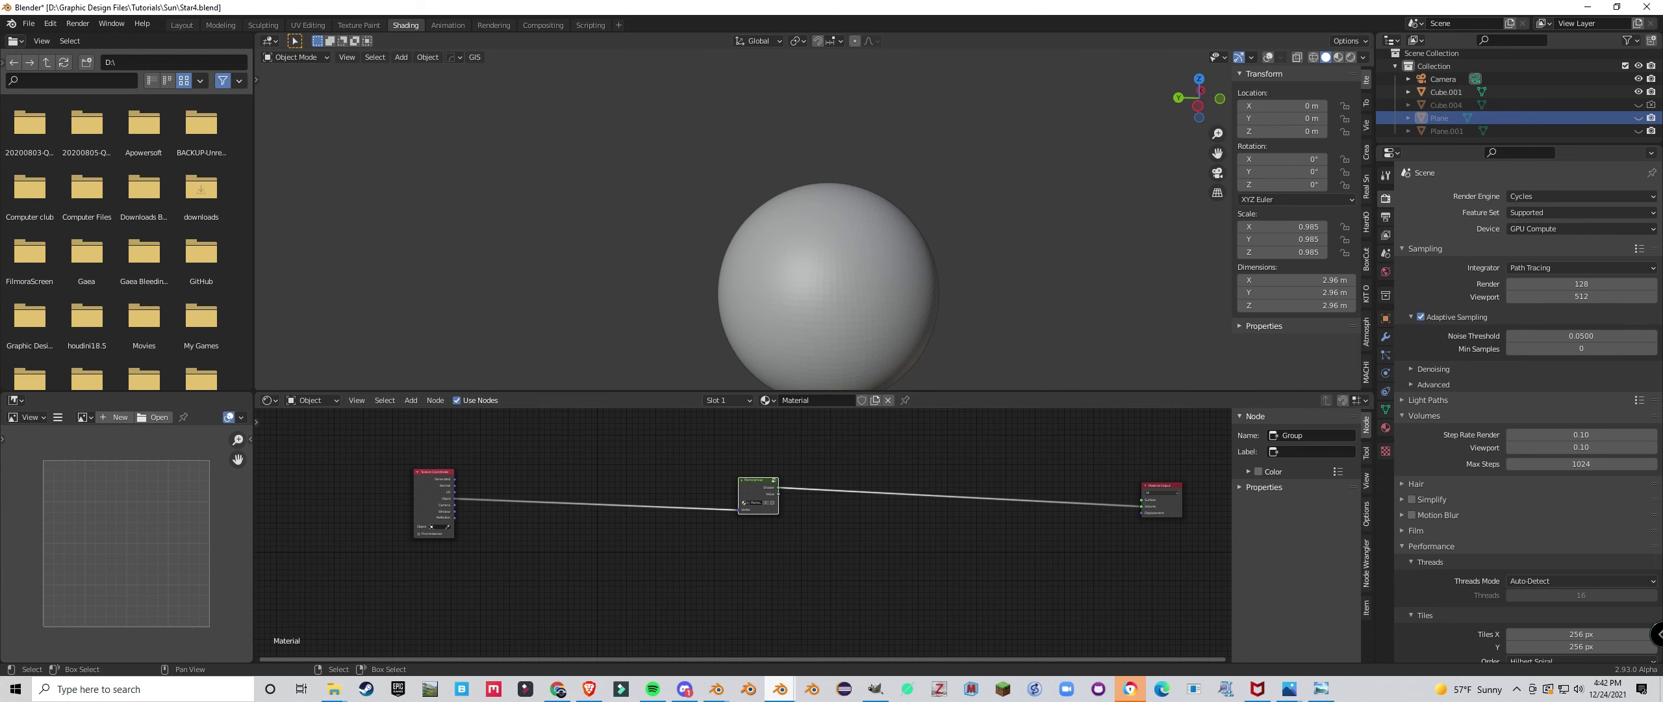
Look at the finished blue star in the render window and return to the Star4 node editor.
left_click(850, 644)
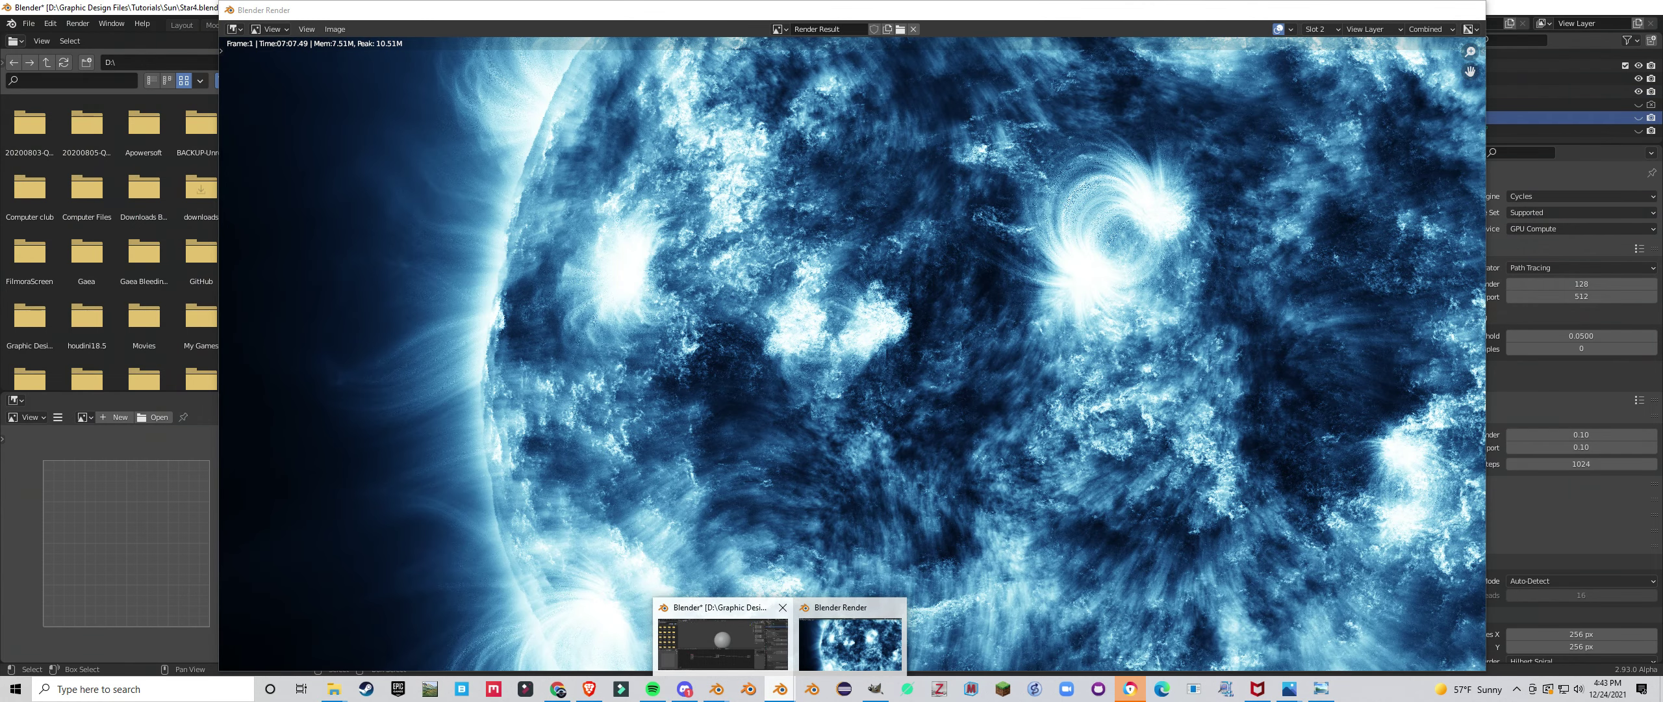
left_click(723, 643)
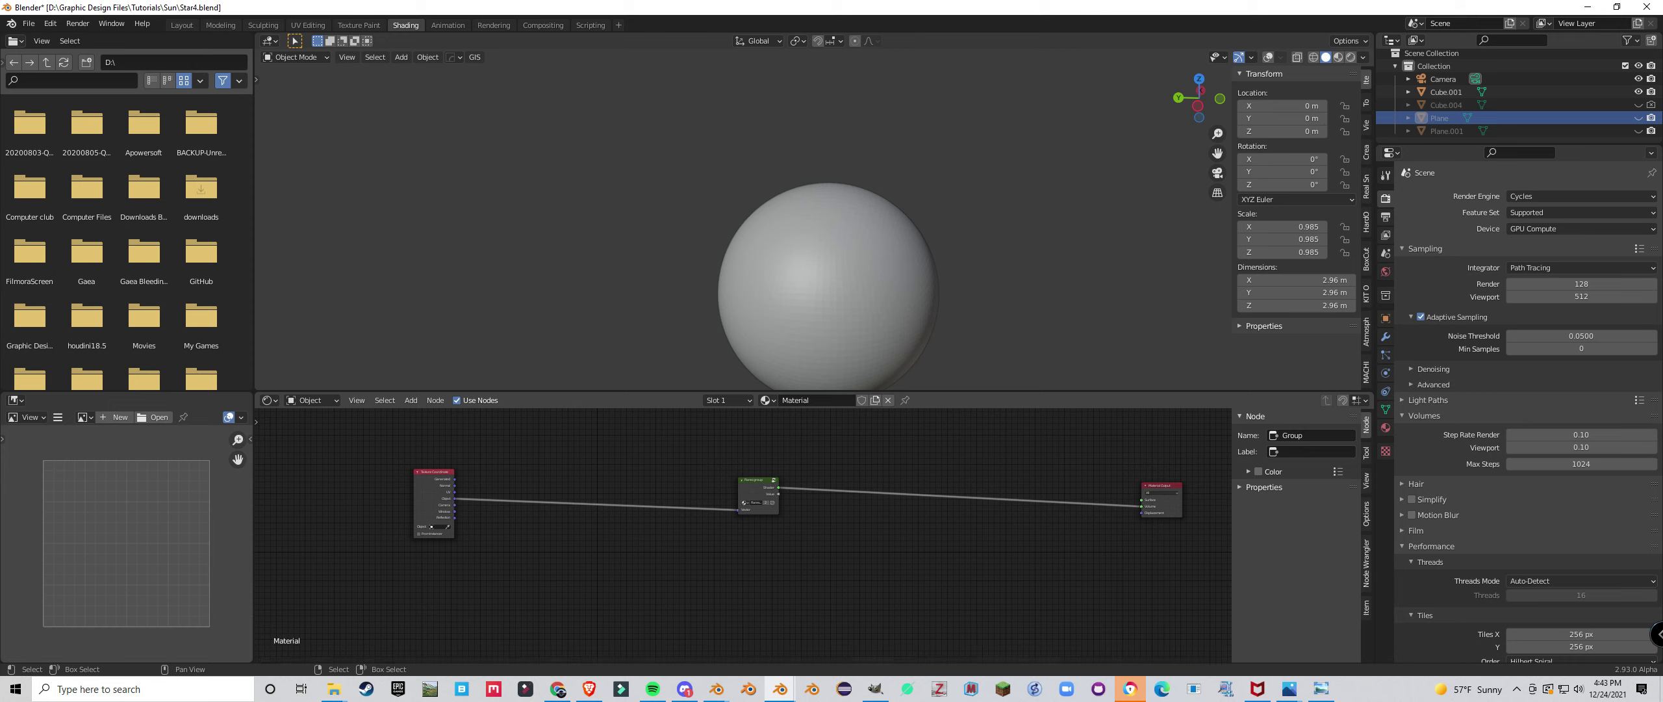
scroll(727, 525, "up", 2)
middle_click_drag(726, 525, 903, 601)
scroll(710, 584, "up", 1)
Reopen the Flares group and examine its separate Flare Cluster nodes one by one.
key("Tab")
scroll(812, 545, "up", 2)
scroll(754, 552, "down", 3)
scroll(720, 507, "up", 1)
scroll(768, 549, "up", 5)
scroll(769, 549, "up", 1)
scroll(650, 553, "down", 5)
left_click(668, 599)
left_click(667, 536)
left_click(614, 514)
middle_click_drag(617, 497, 668, 580)
left_click(655, 524)
left_click(654, 460)
scroll(780, 562, "down", 1)
middle_click_drag(780, 561, 780, 539)
left_click(662, 502)
left_click(723, 584)
middle_click_drag(722, 585, 707, 541)
scroll(753, 578, "up", 3)
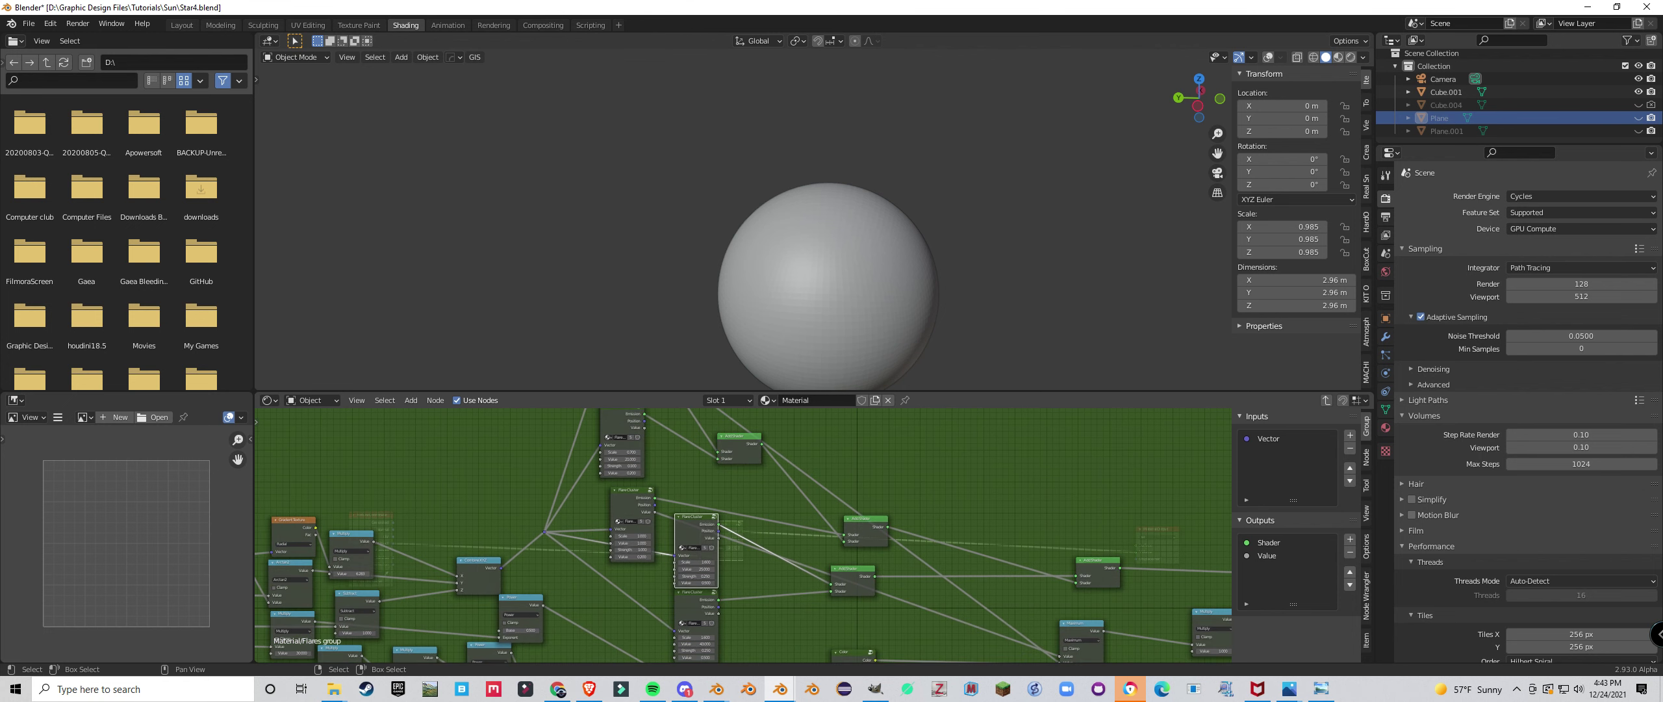
Switch to Chrome and examine the flares and loops in the oct_1_2015_flare_8k.jpg sun photo.
left_click(558, 689)
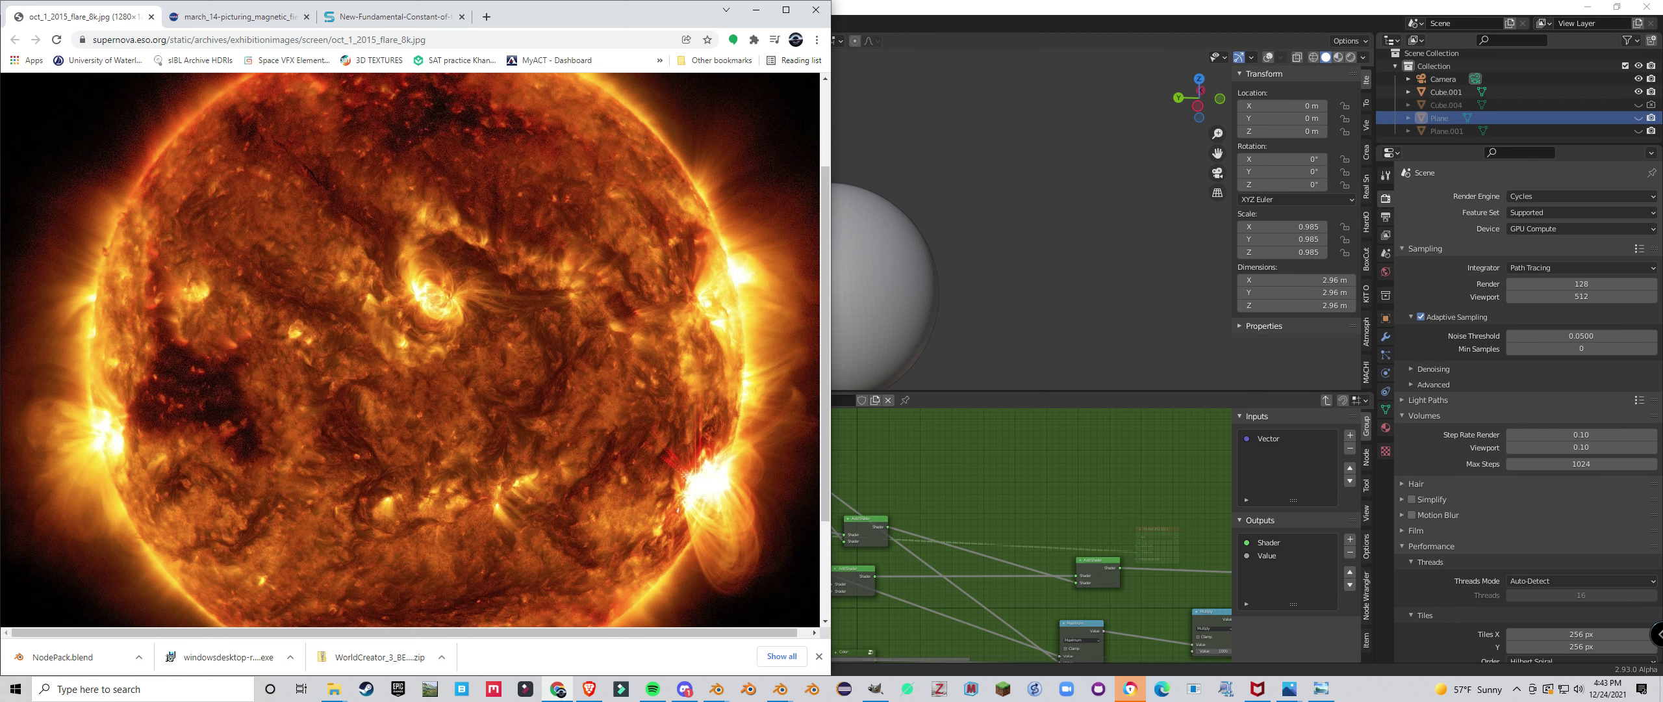
scroll(416, 350, "up", 2)
scroll(416, 351, "down", 4)
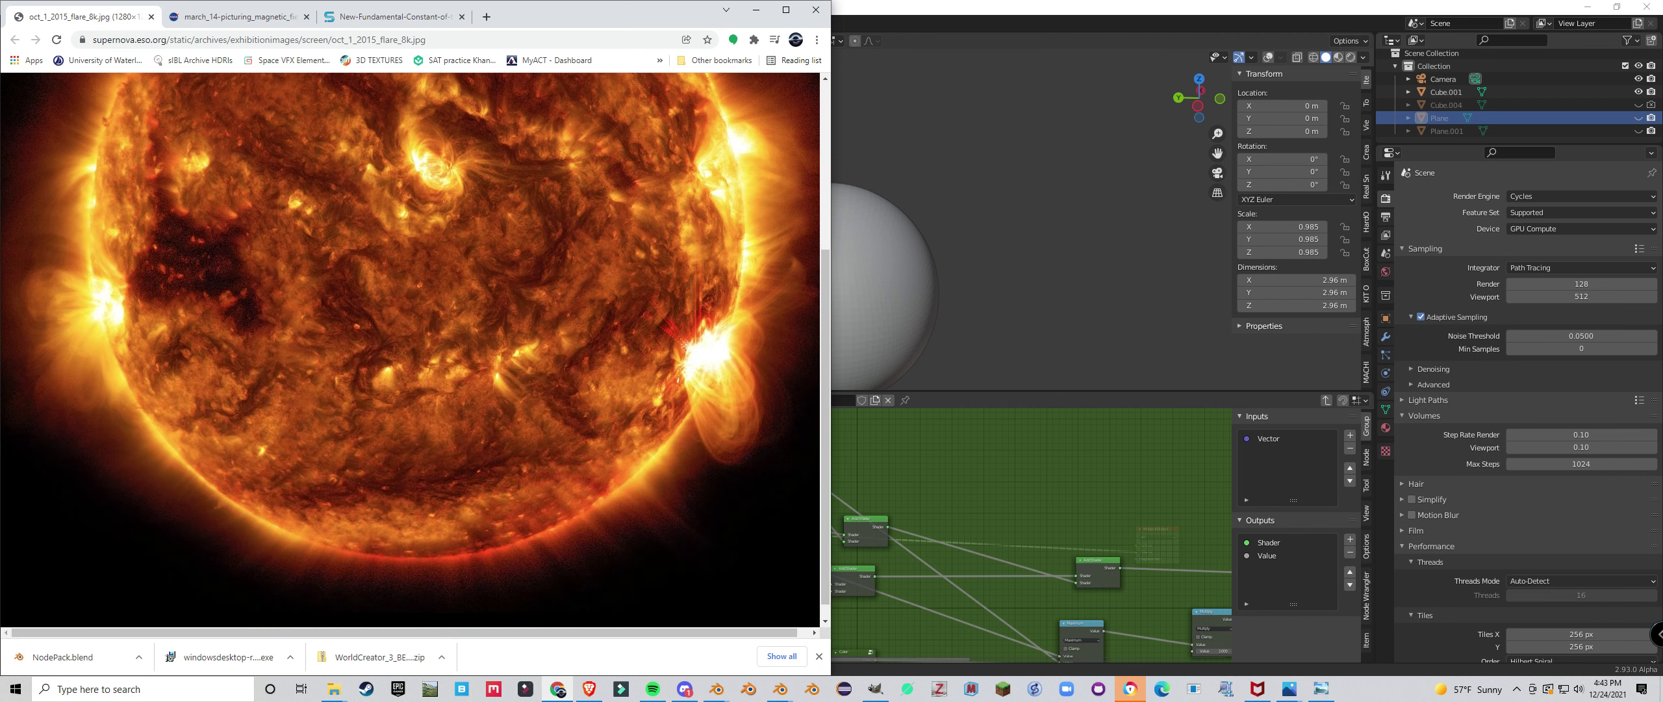
scroll(416, 350, "up", 2)
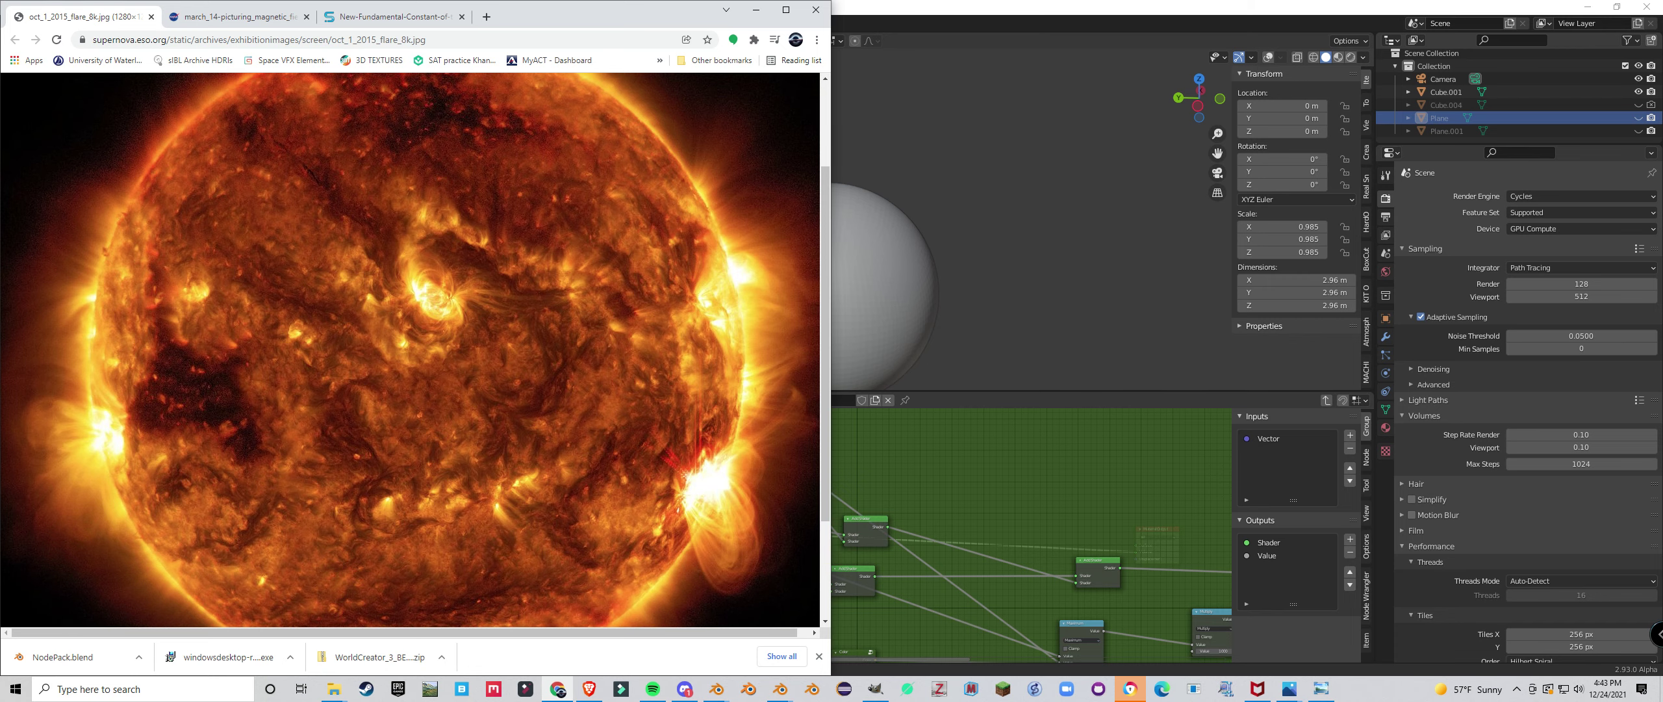
scroll(416, 351, "up", 2)
Examine the magnetic field lines in NASA's march_14 sun image and return to Blender.
key("ctrl+Tab")
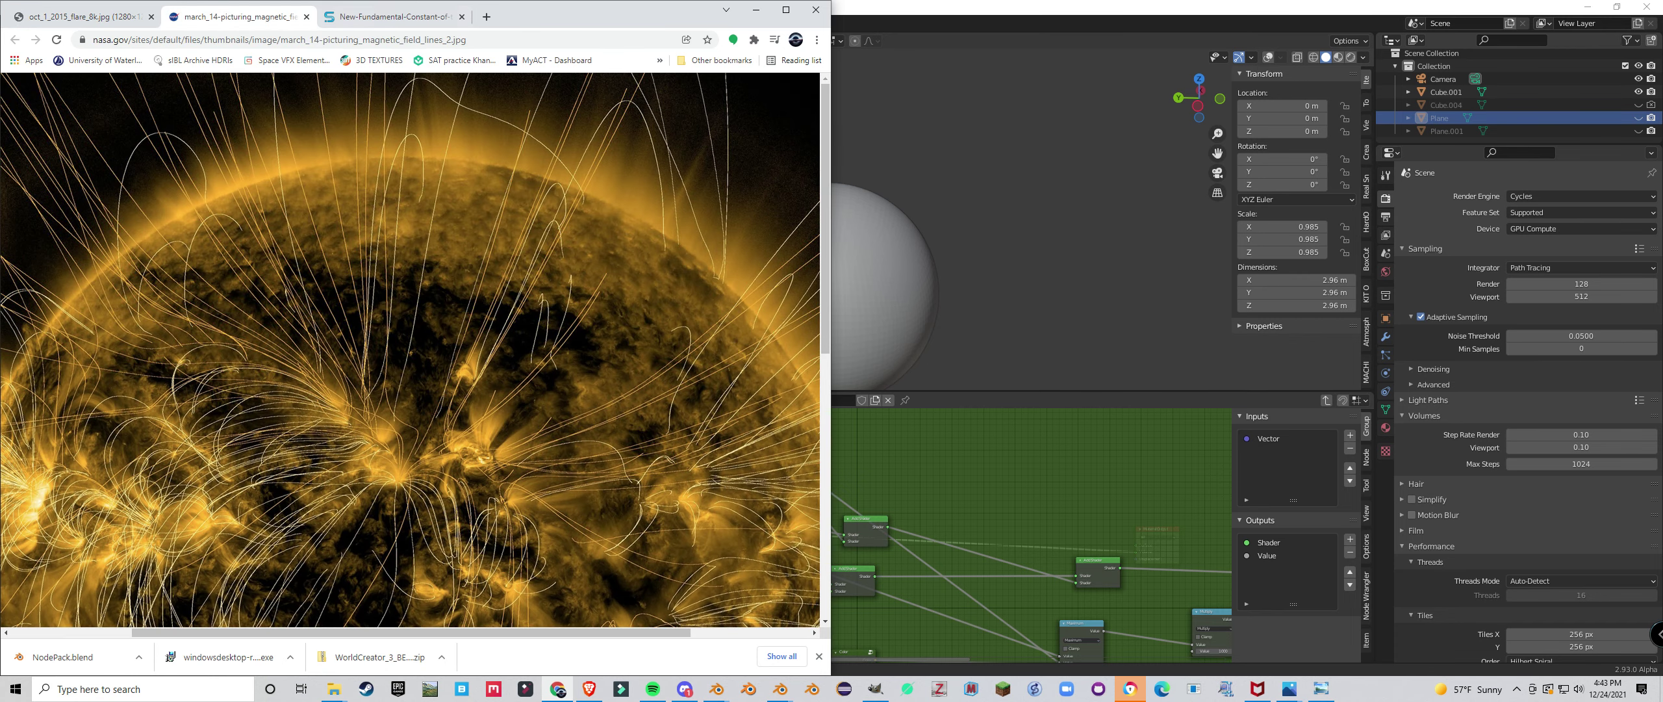
scroll(416, 351, "down", 5)
scroll(416, 350, "down", 3)
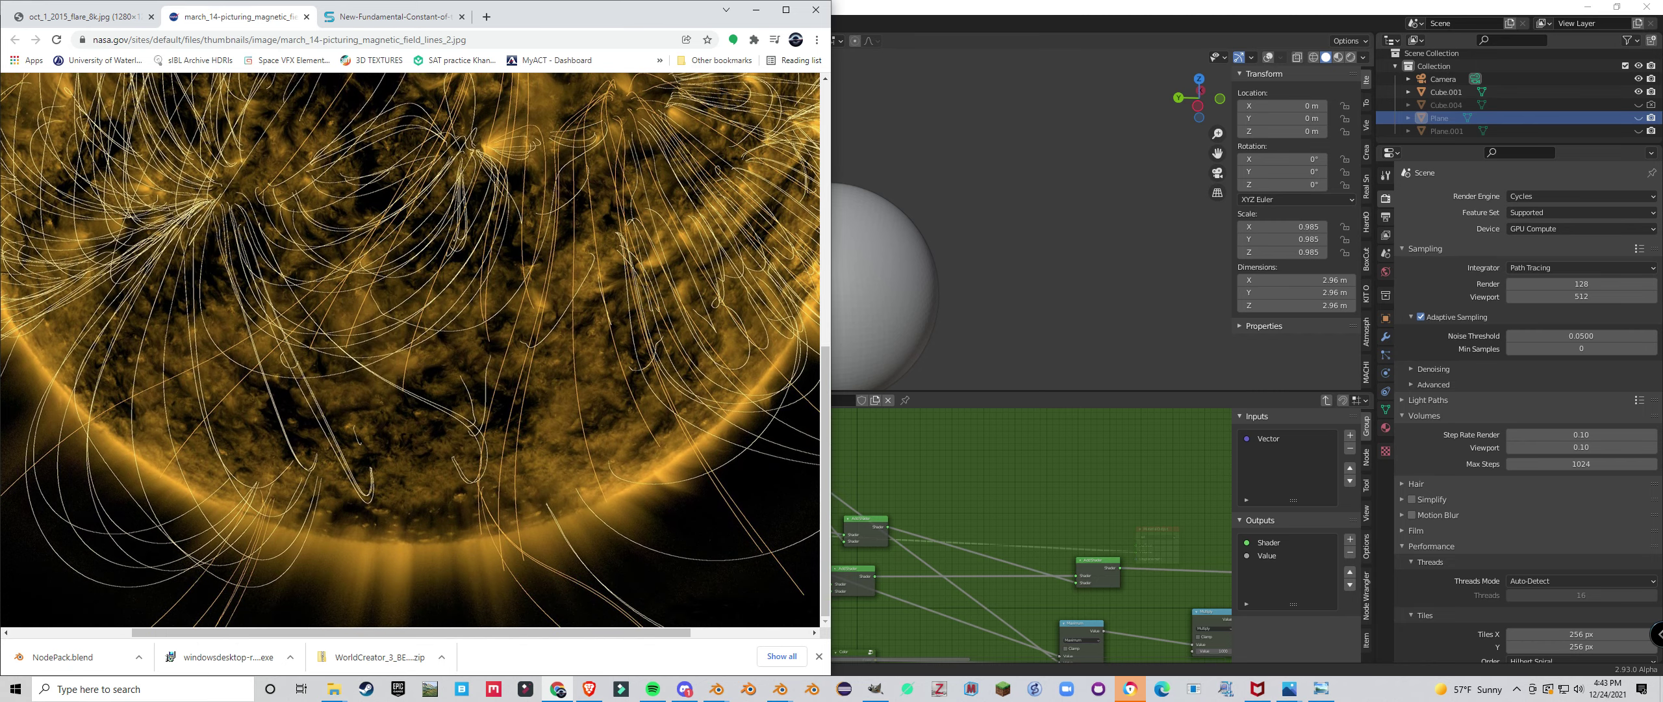
scroll(416, 351, "up", 5)
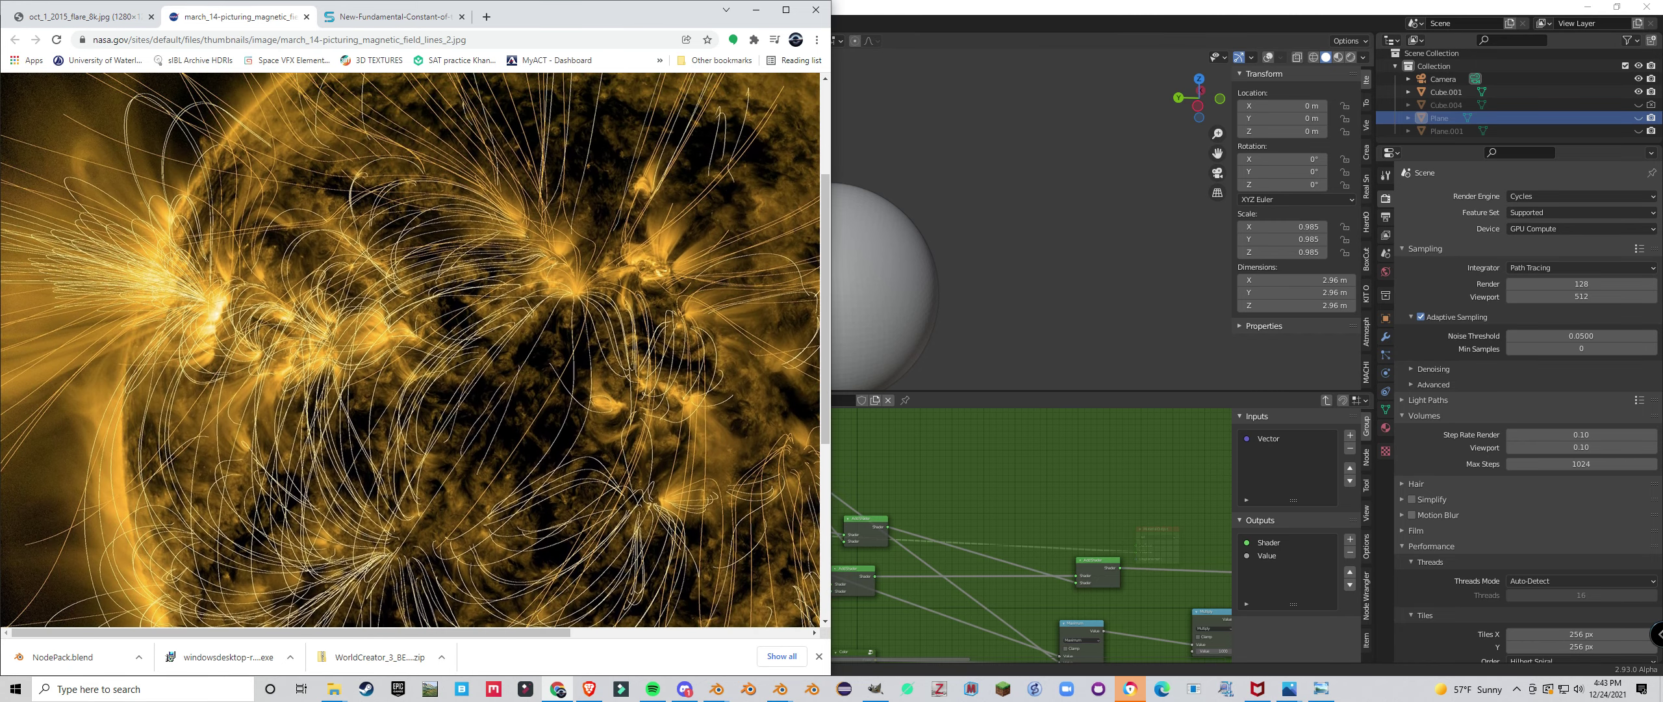
scroll(416, 351, "up", 2)
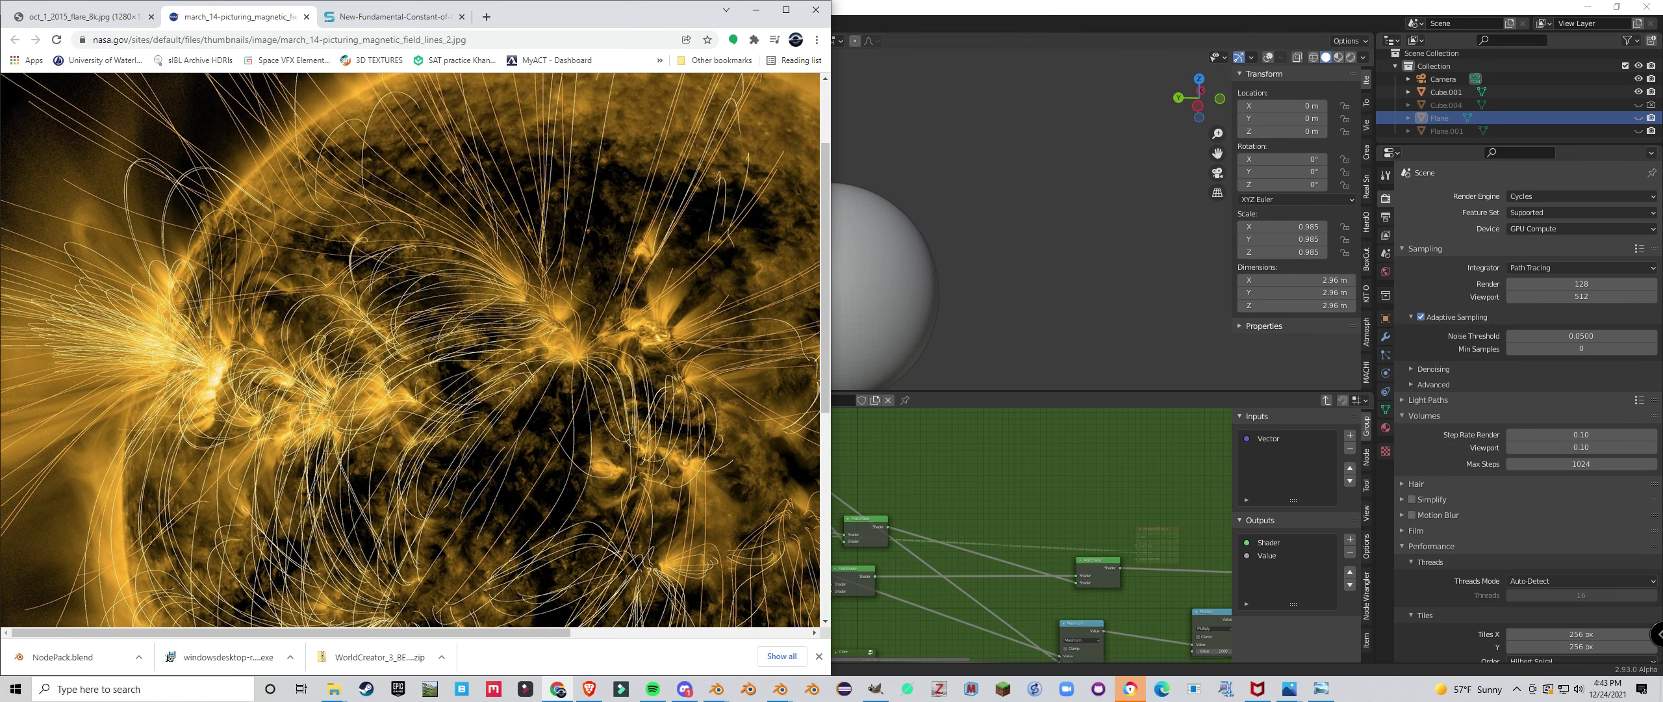
left_click(974, 481)
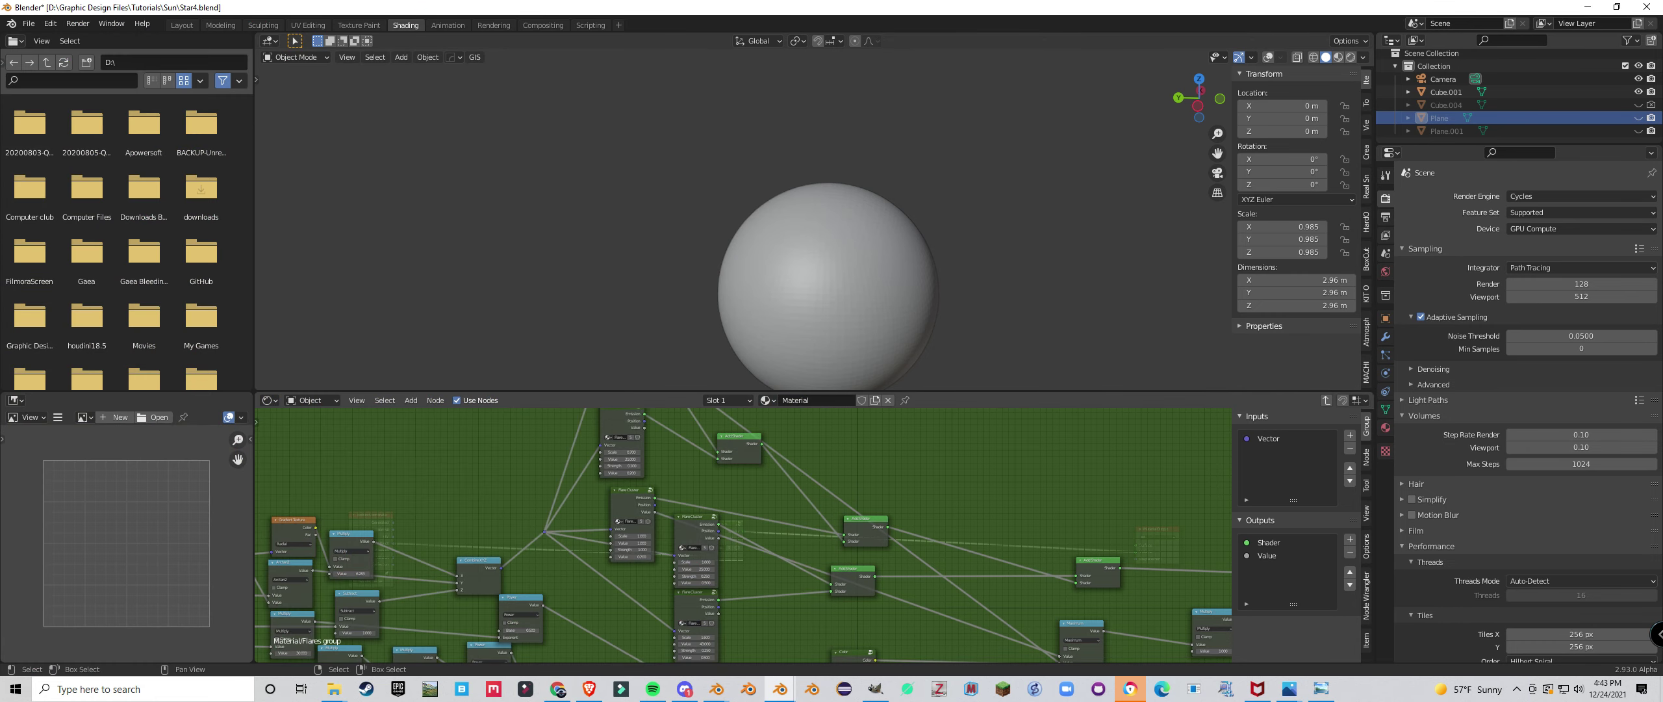
Examine the individual Flare Cluster nodes and their connections inside the Flares group.
scroll(743, 535, "down", 5)
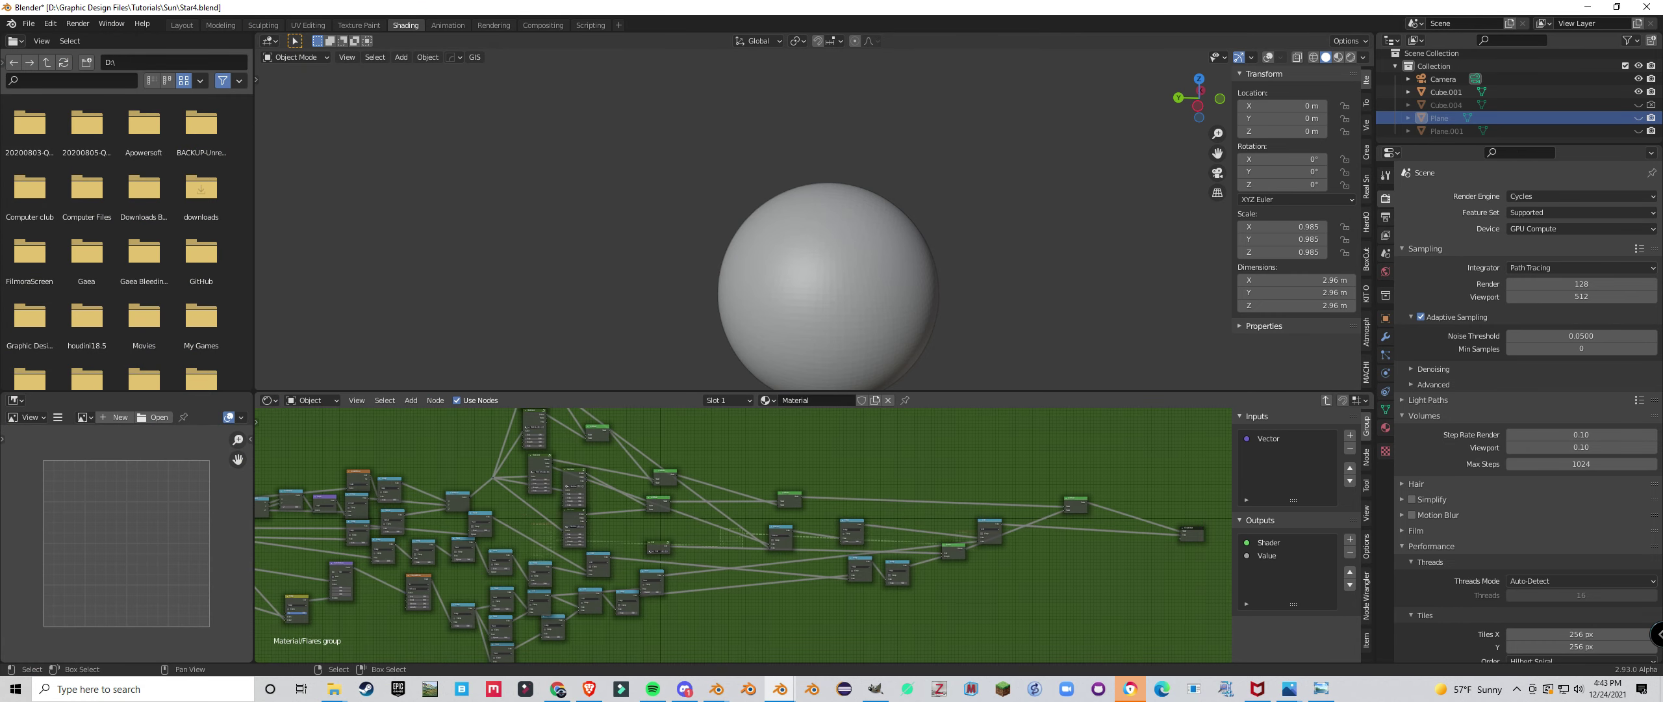
scroll(721, 539, "up", 5)
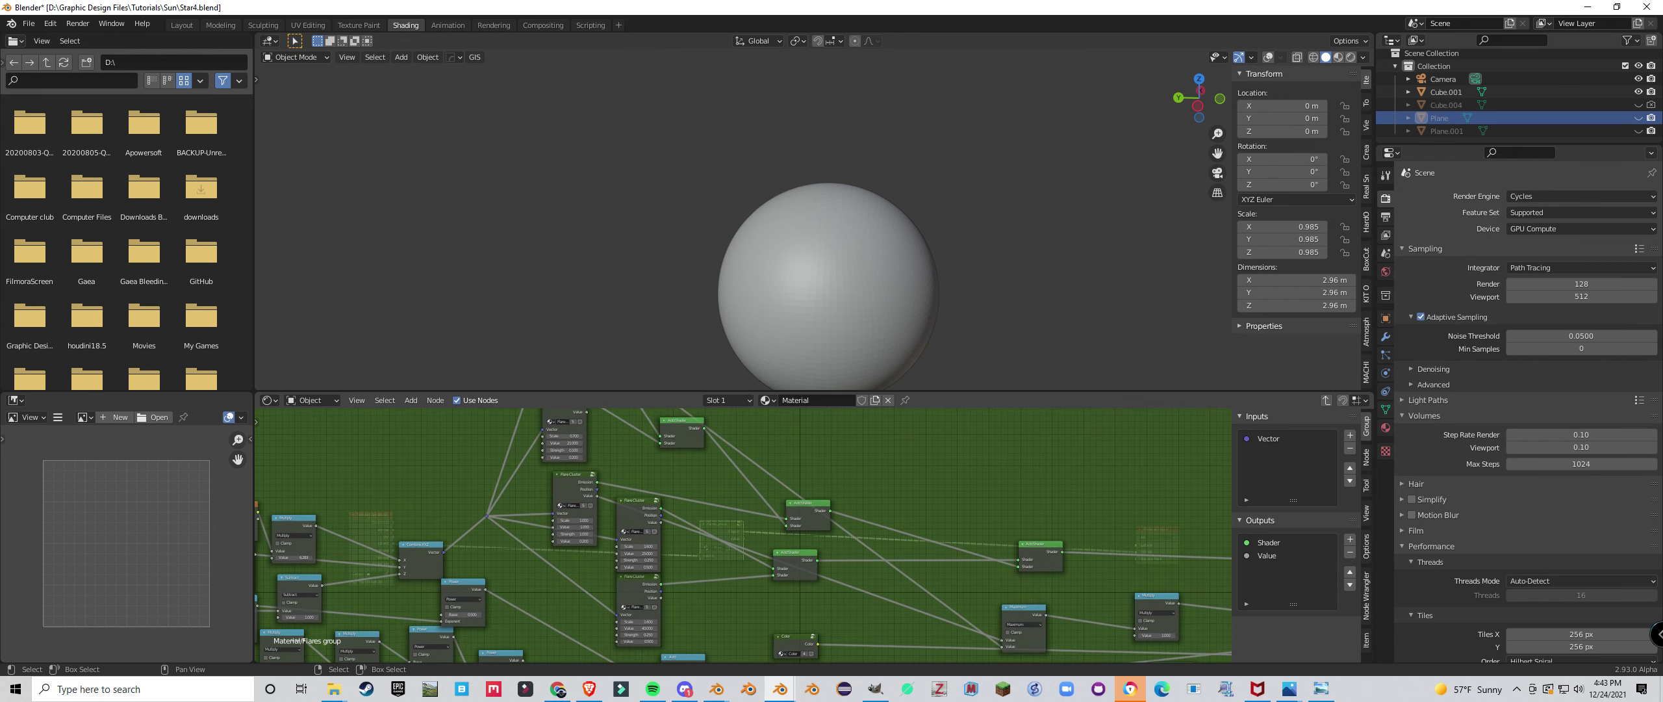
left_click(636, 585)
left_click(573, 488)
left_click(636, 515)
left_click(636, 577)
scroll(639, 579, "down", 1)
middle_click_drag(640, 580, 666, 644)
left_click(604, 547)
left_click(595, 470)
Leave the Flares group and return to the top level of the material's node tree.
scroll(743, 536, "down", 1)
scroll(743, 536, "down", 2)
middle_click_drag(493, 455, 1183, 436)
scroll(1182, 436, "up", 3)
key("Tab")
scroll(754, 546, "up", 2)
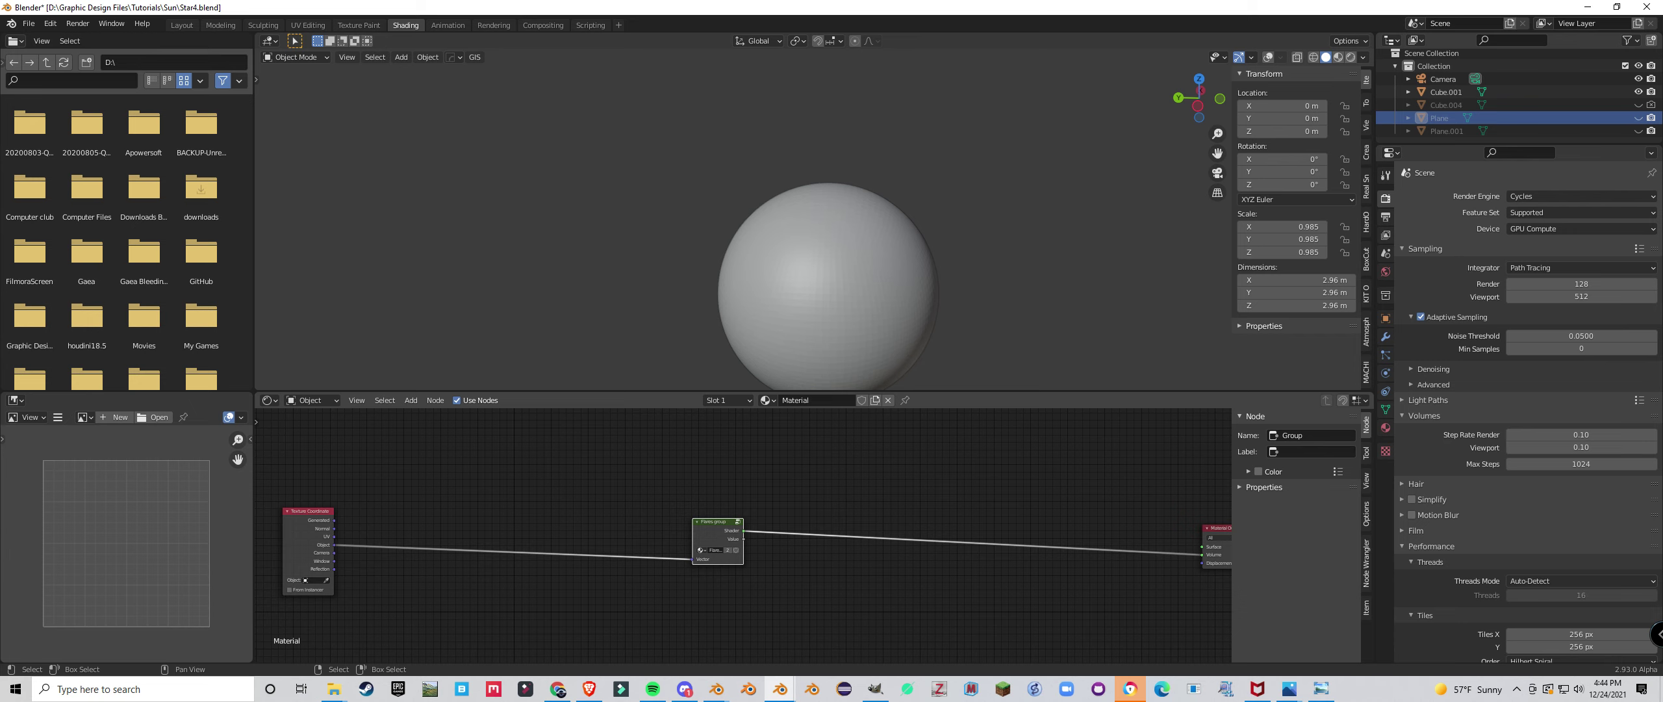
Set the 3D viewport to Rendered shading and unhide the Plane and Plane.001 objects to preview the blue star.
key("z")
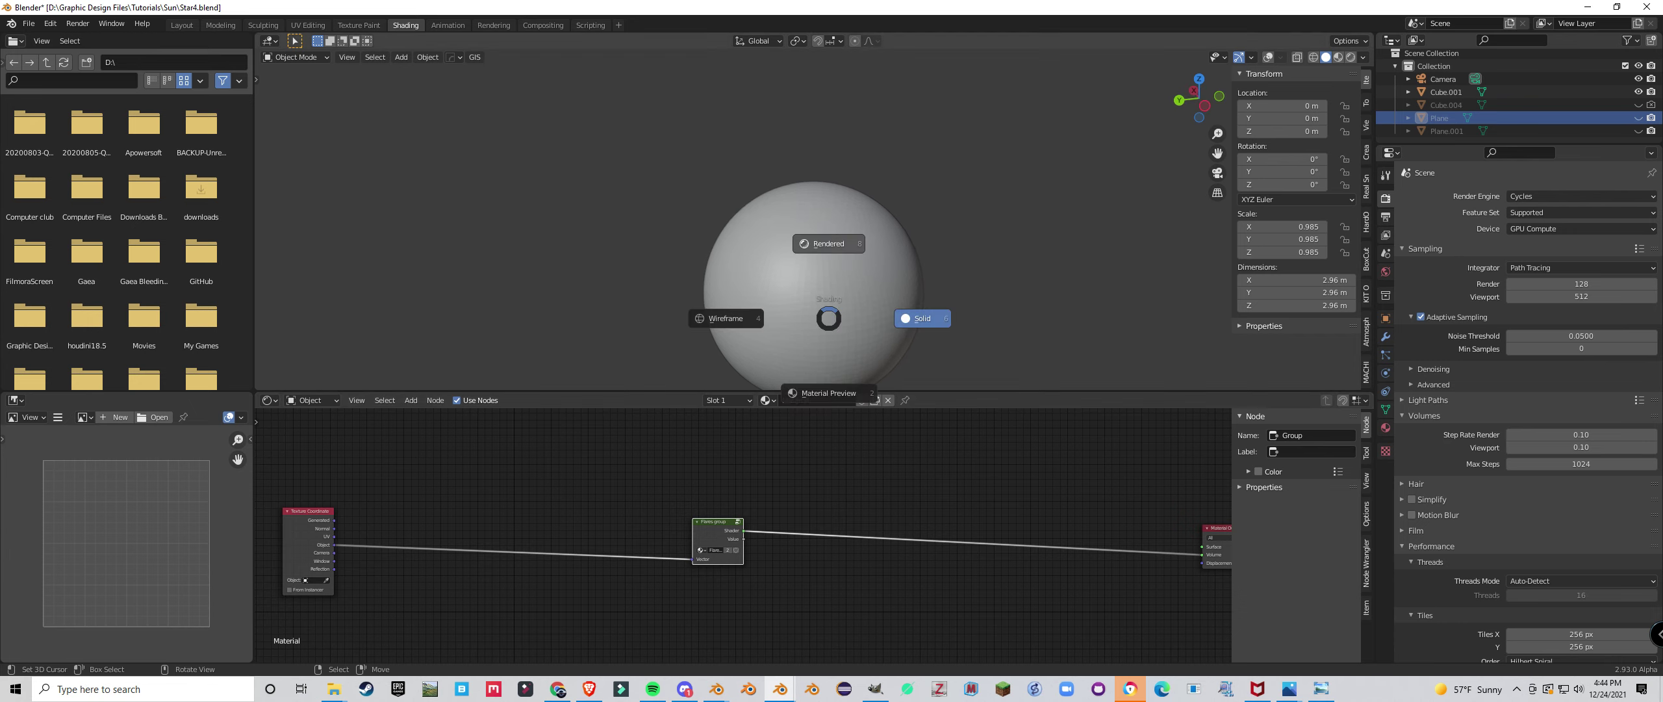
left_click(798, 247)
left_click(1639, 117)
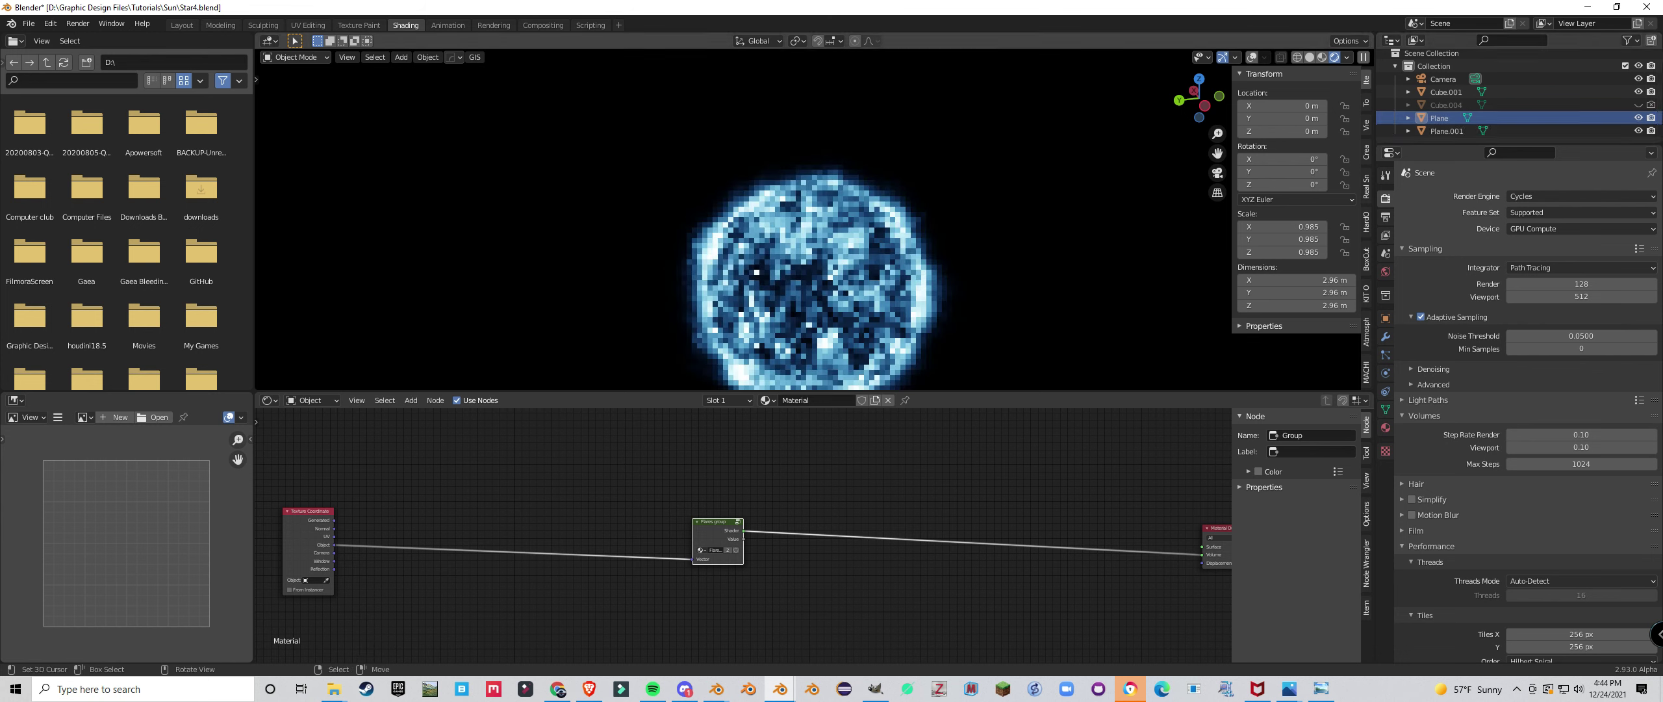
left_click(1639, 131)
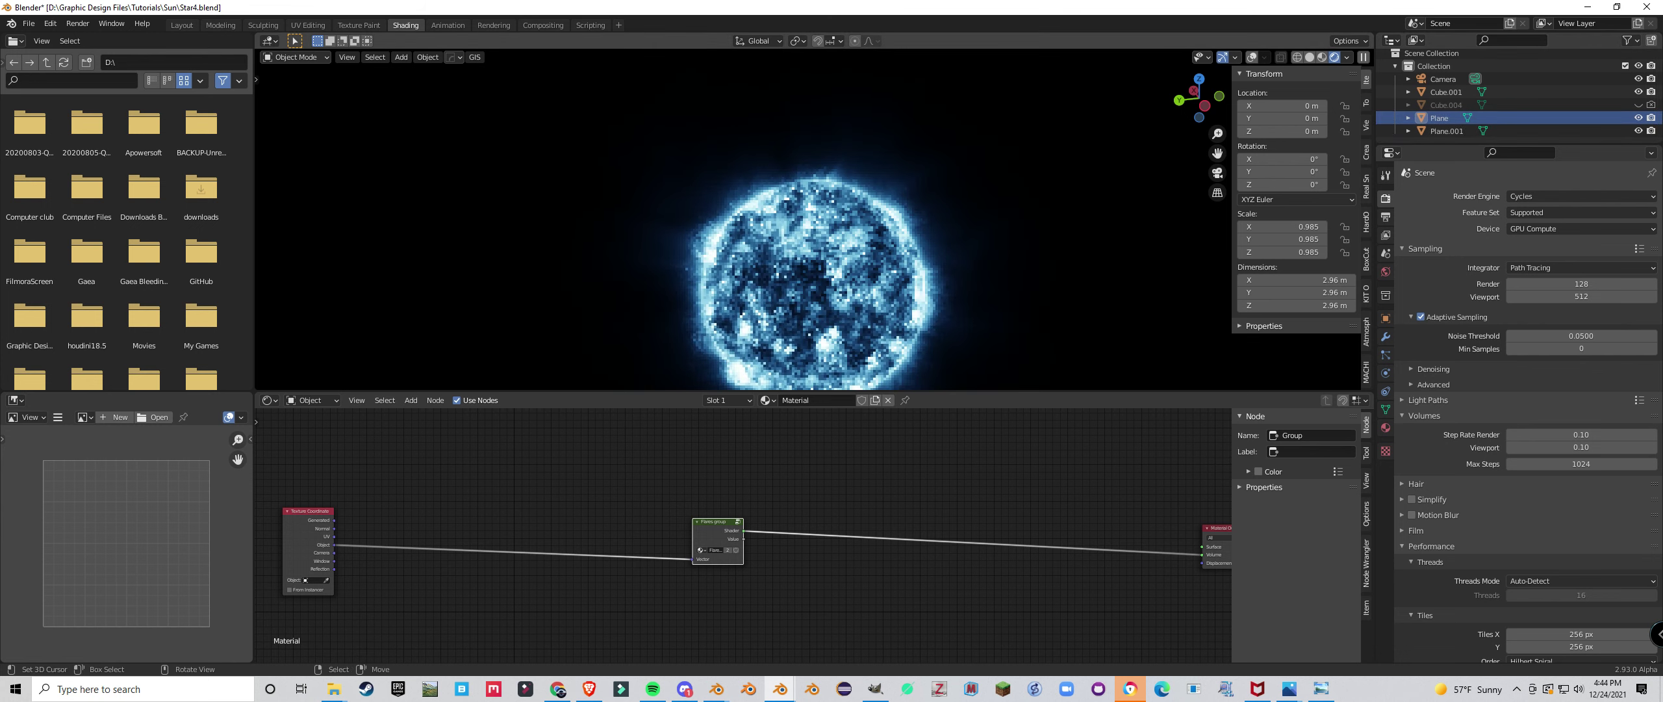
key("z")
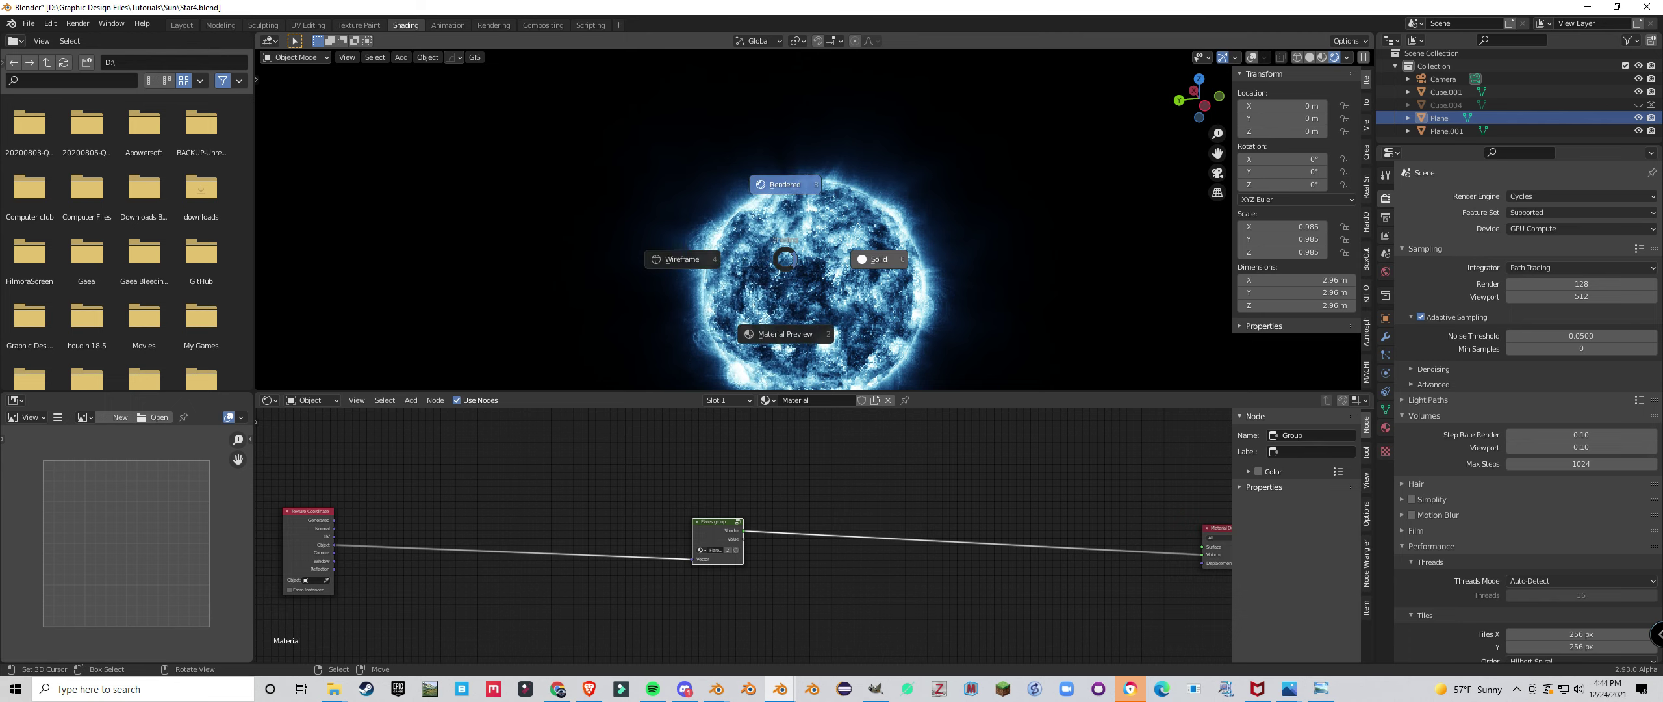
left_click(827, 274)
key("z")
left_click(825, 241)
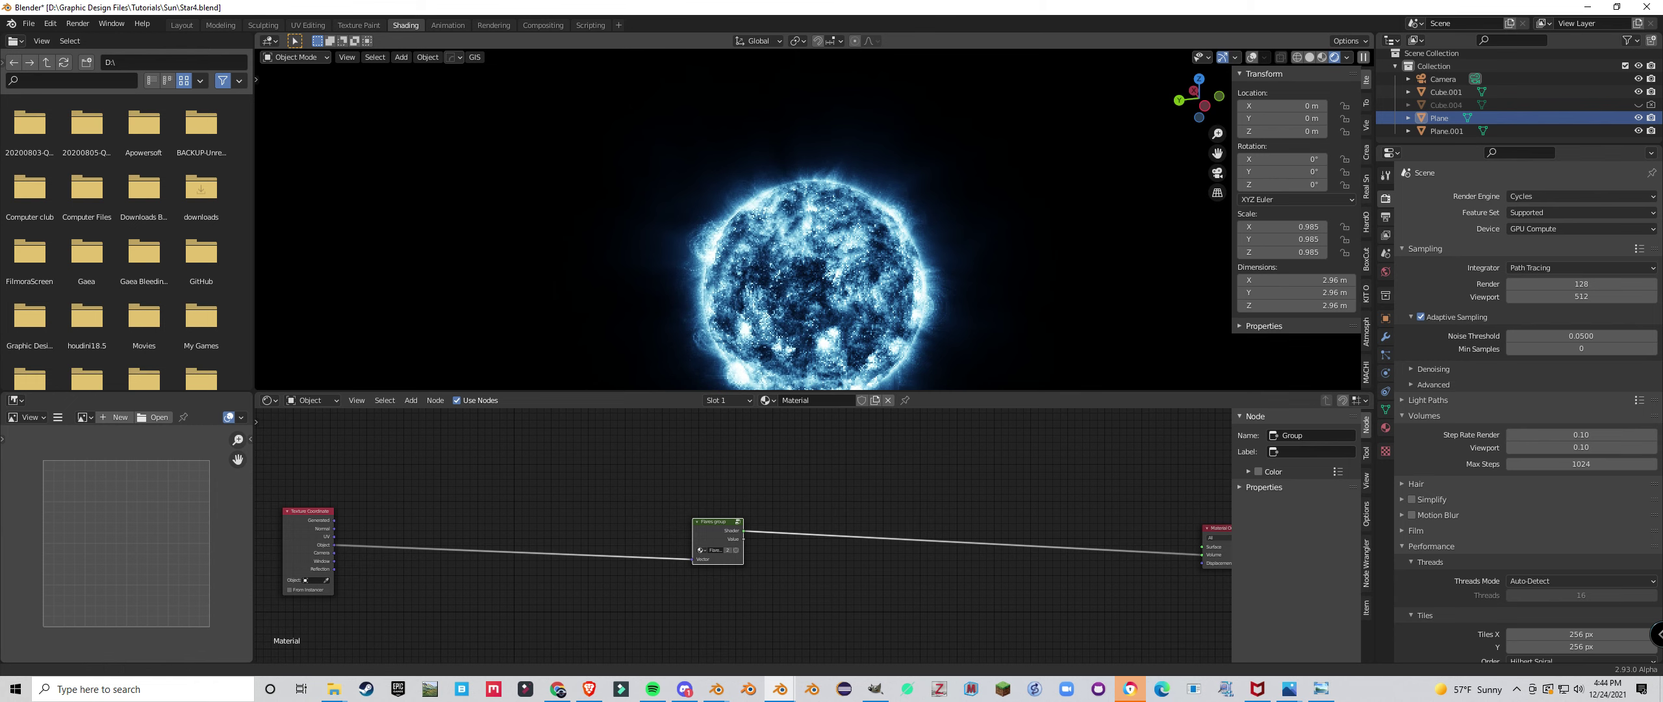
middle_click_drag(820, 285, 812, 229, "shift")
Switch to Discord, examine the enlarged node-tree and red sun picture posted in live-tutorial-chat, and close it.
left_click(684, 689)
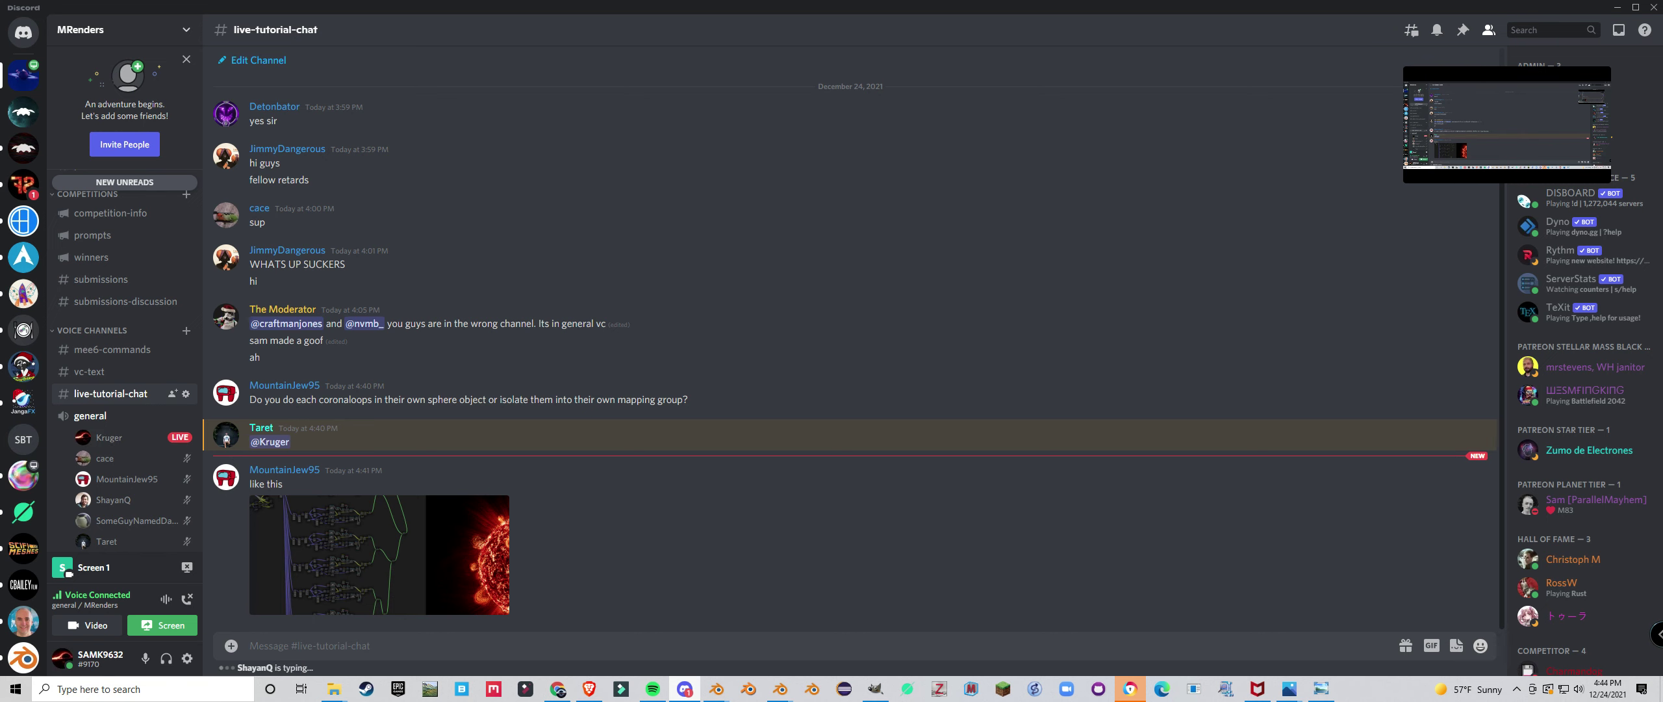
left_click(379, 555)
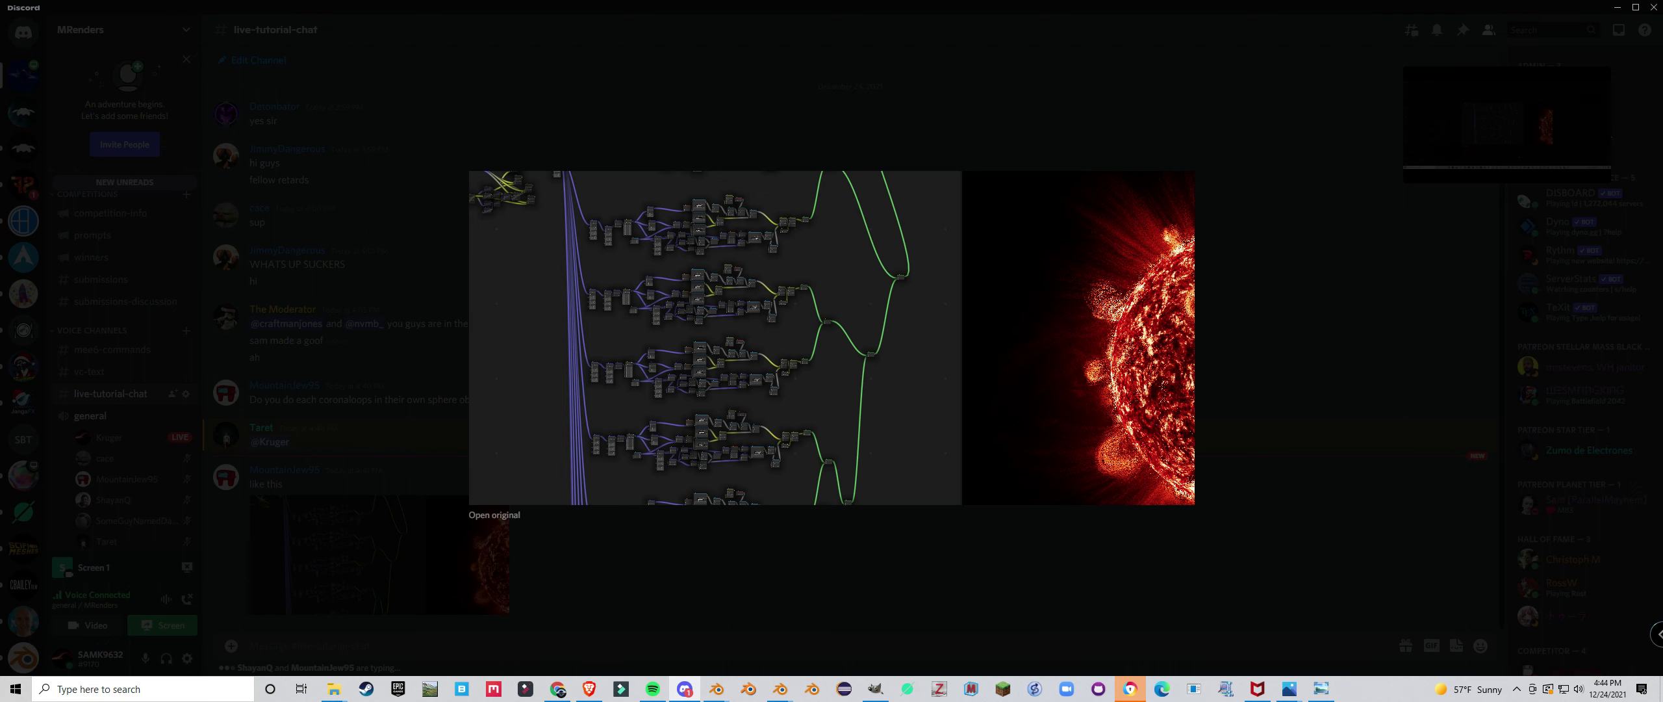
left_click(379, 555)
left_click(380, 555)
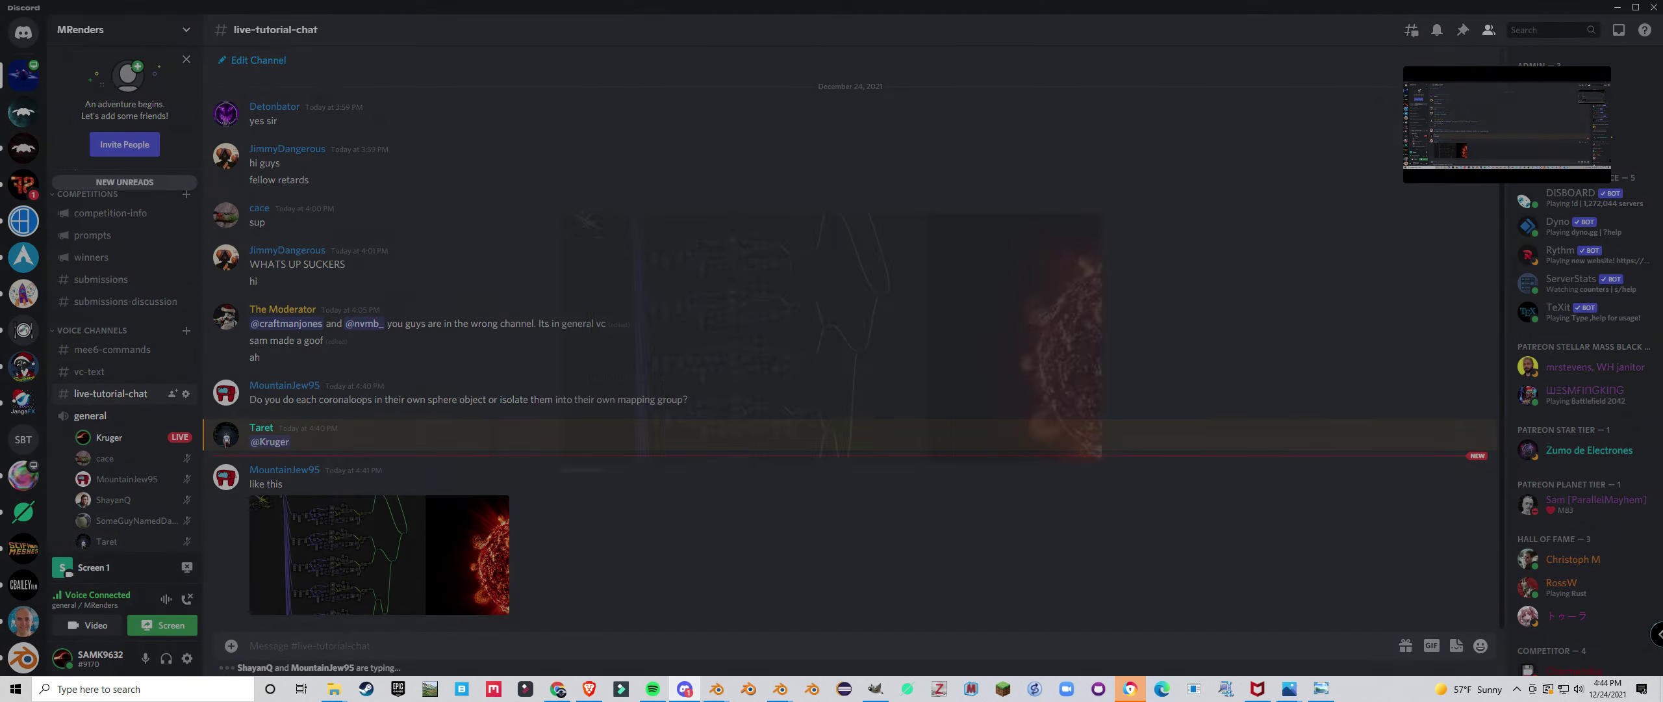
left_click(380, 555)
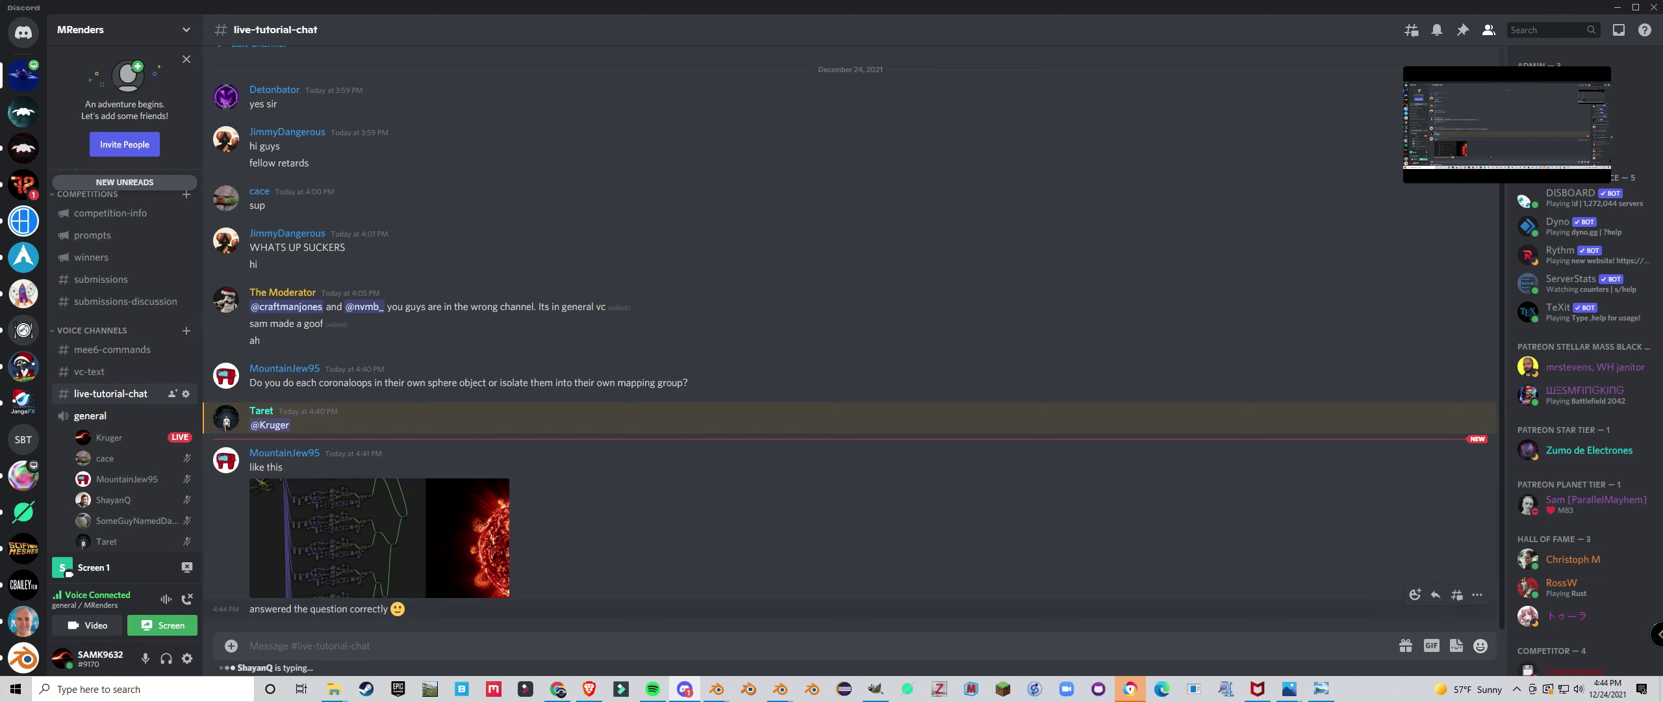